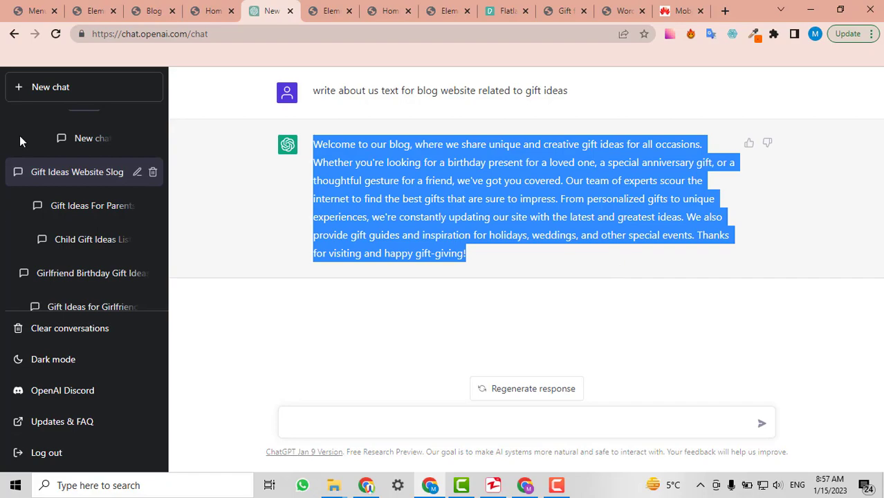
# - Examine the Gift Ideas home page, from the banner slider down to the children's gift section
pyautogui.click(220, 11)
pyautogui.scroll(1, 443, 156)
pyautogui.scroll(-15, 444, 156)
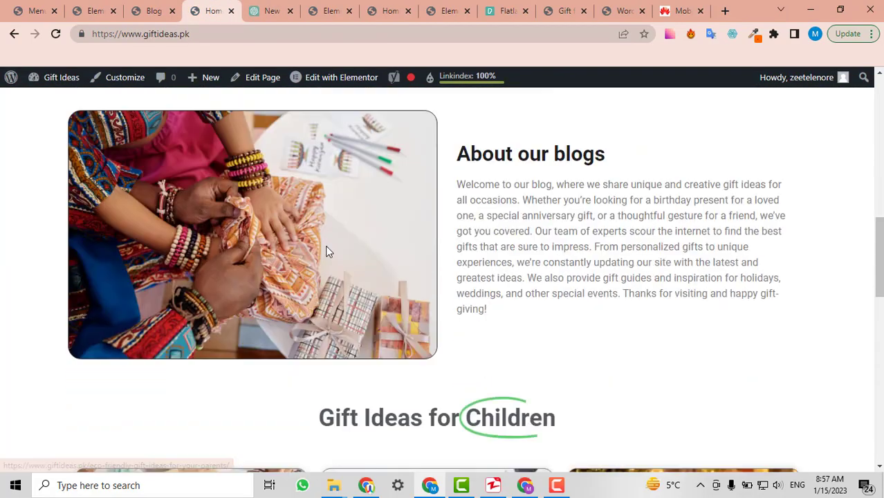
pyautogui.scroll(15, 435, 287)
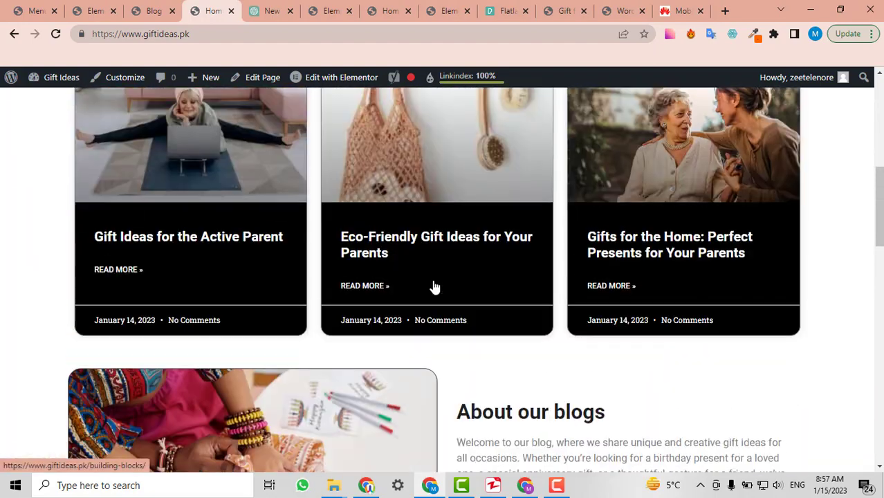
pyautogui.scroll(1, 432, 277)
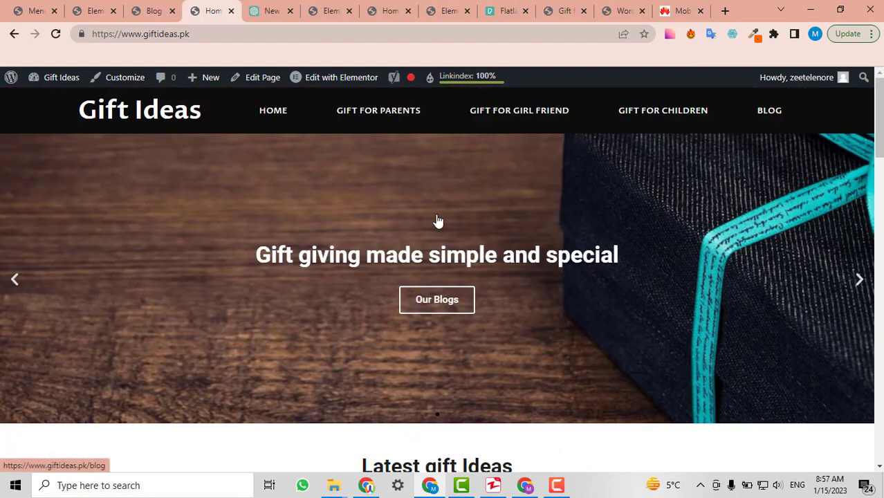
# - Review the Elementor post template, including the article content, the latest posts sidebar and the post info
pyautogui.click(271, 10)
pyautogui.click(328, 8)
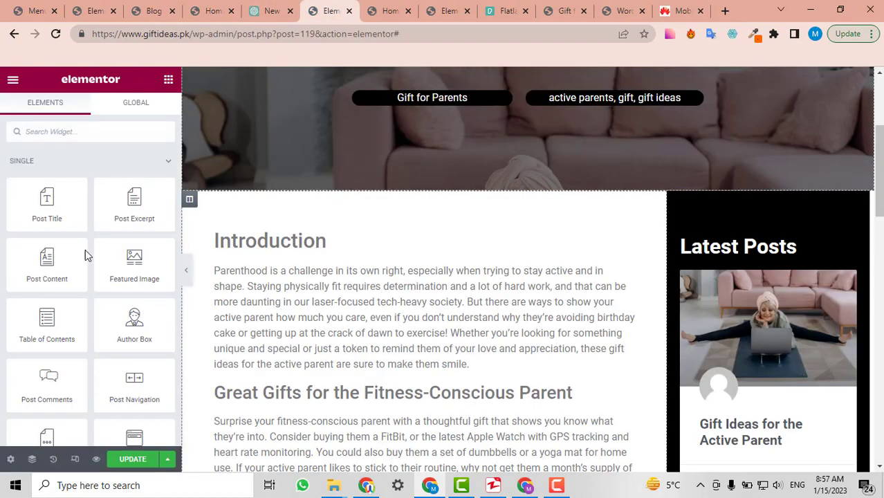
pyautogui.moveTo(135, 207); pyautogui.dragTo(28, 229)
pyautogui.scroll(-15, 332, 292)
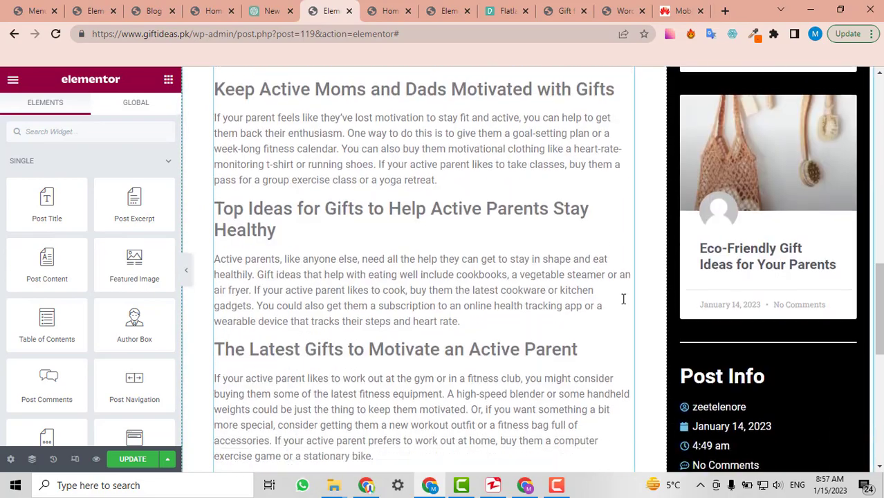
pyautogui.scroll(10, 485, 312)
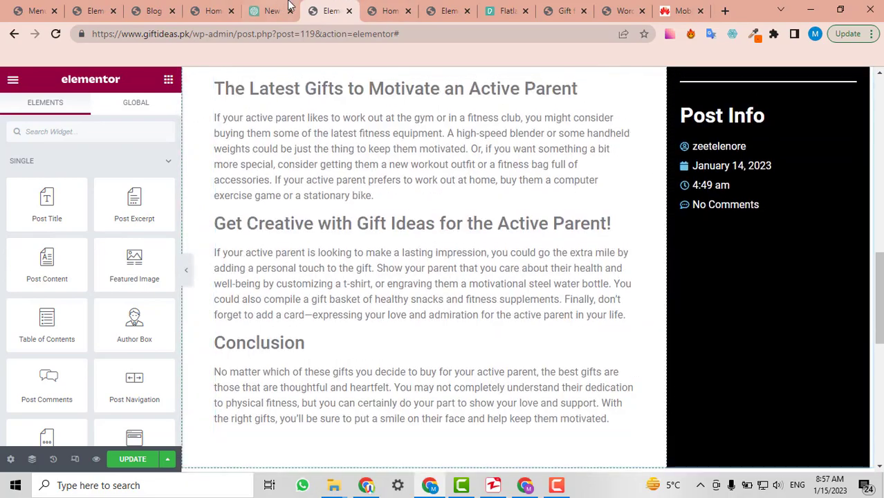
# - Return to the Gift Ideas home page and review its post grids, About section and category banners
pyautogui.click(289, 7)
pyautogui.click(229, 7)
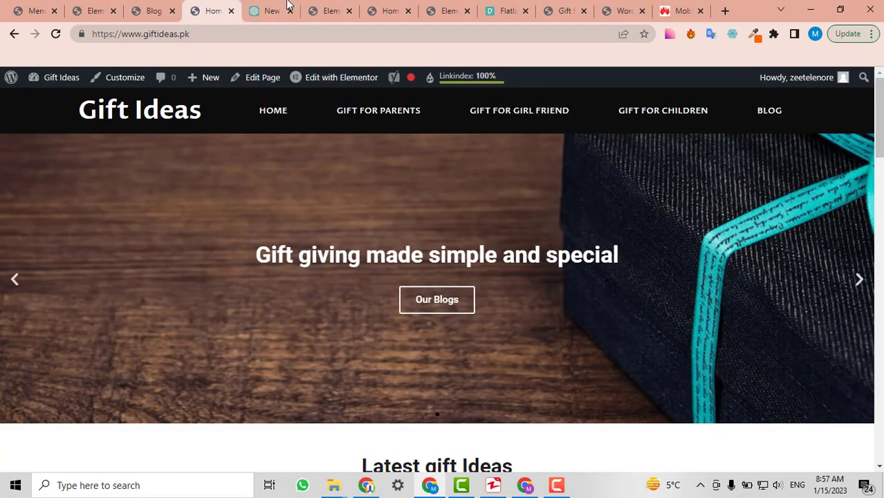
pyautogui.scroll(-5, 768, 297)
pyautogui.scroll(-3, 768, 298)
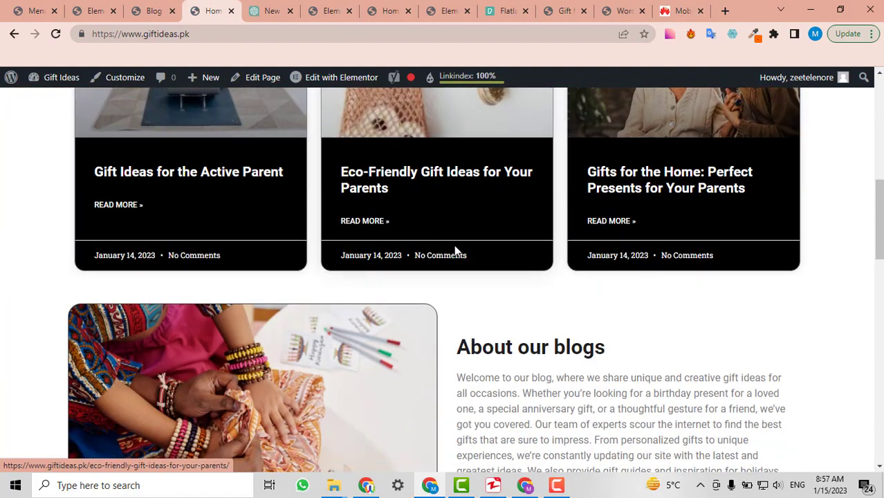
pyautogui.scroll(1, 520, 285)
pyautogui.scroll(7, 512, 297)
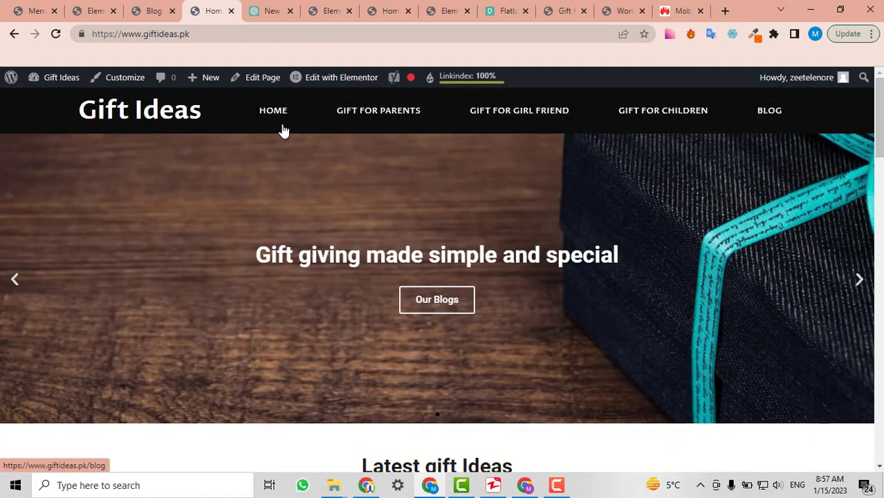
pyautogui.scroll(-11, 637, 355)
pyautogui.scroll(-11, 637, 355)
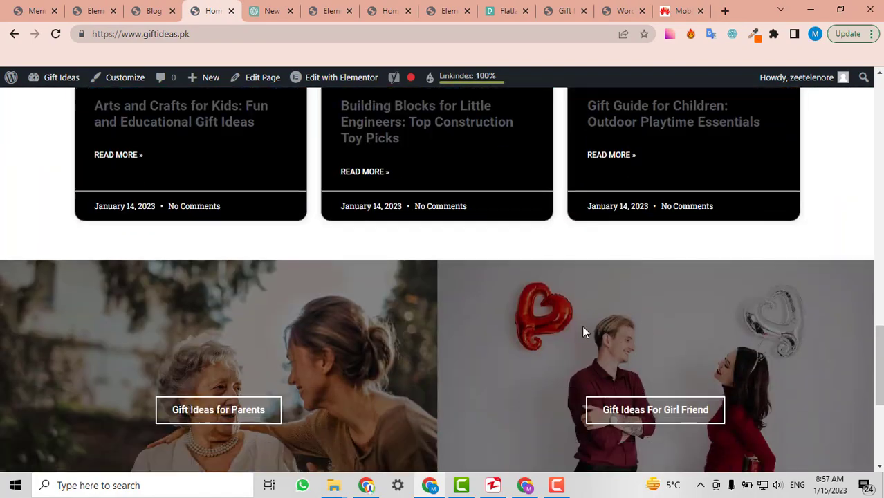
pyautogui.scroll(5, 583, 327)
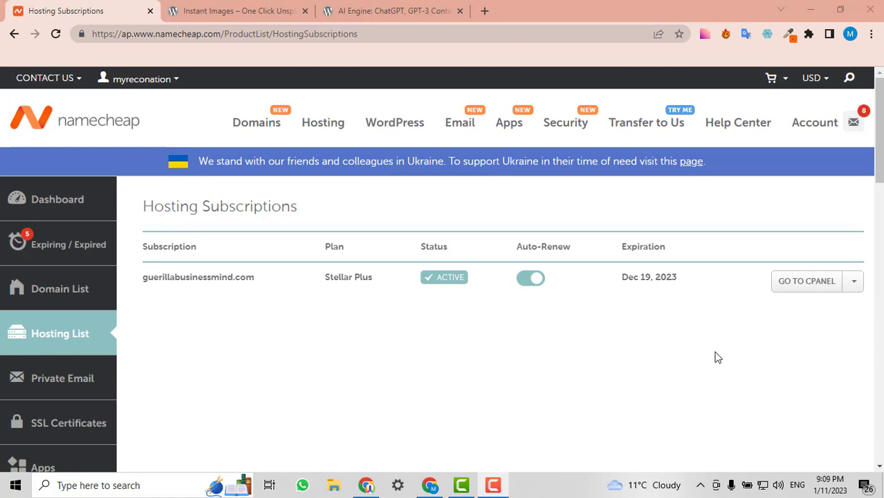
# - Open cPanel for the guerillabusinessmind.com subscription in the Namecheap hosting list
pyautogui.scroll(-1, 709, 339)
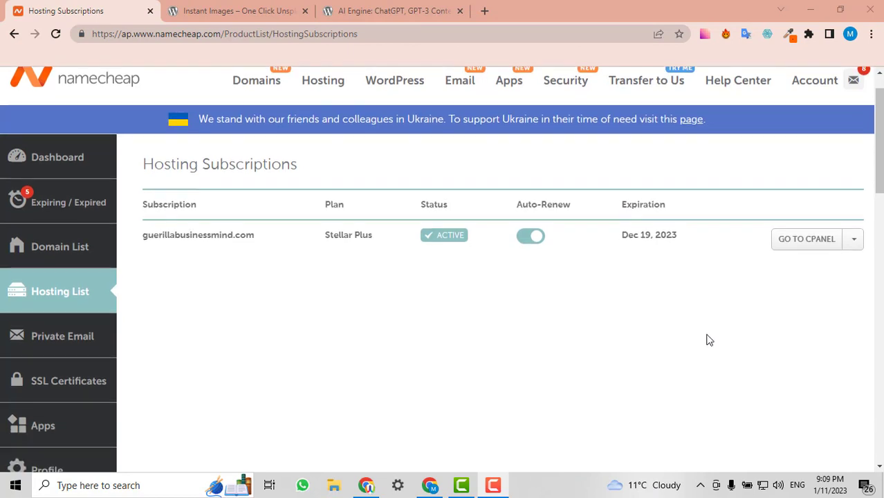
pyautogui.scroll(1, 708, 339)
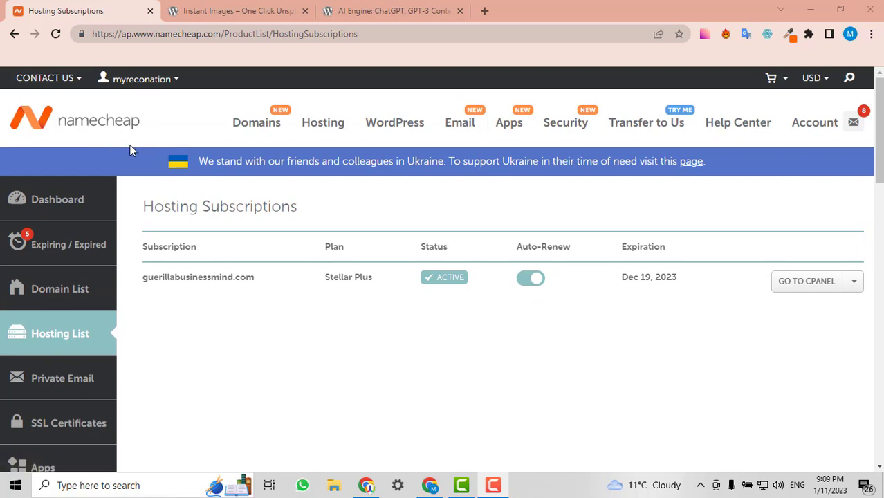
pyautogui.scroll(-3, 685, 199)
pyautogui.scroll(2, 690, 201)
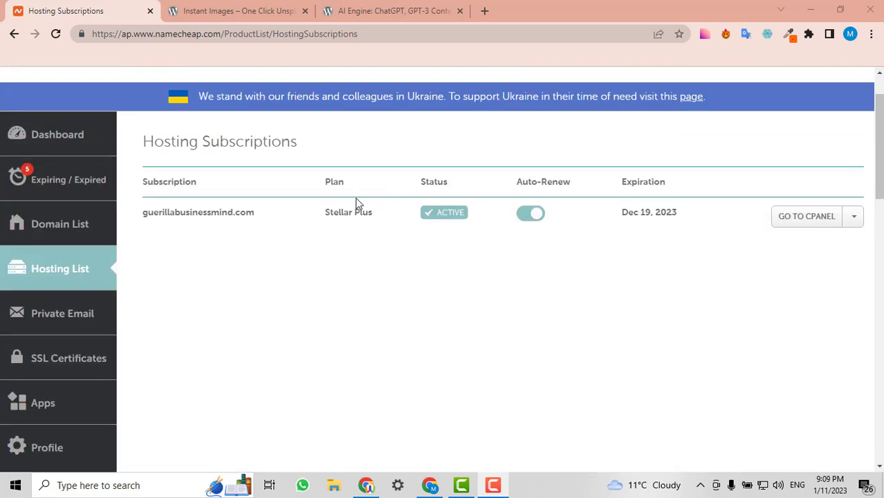
pyautogui.scroll(1, 280, 209)
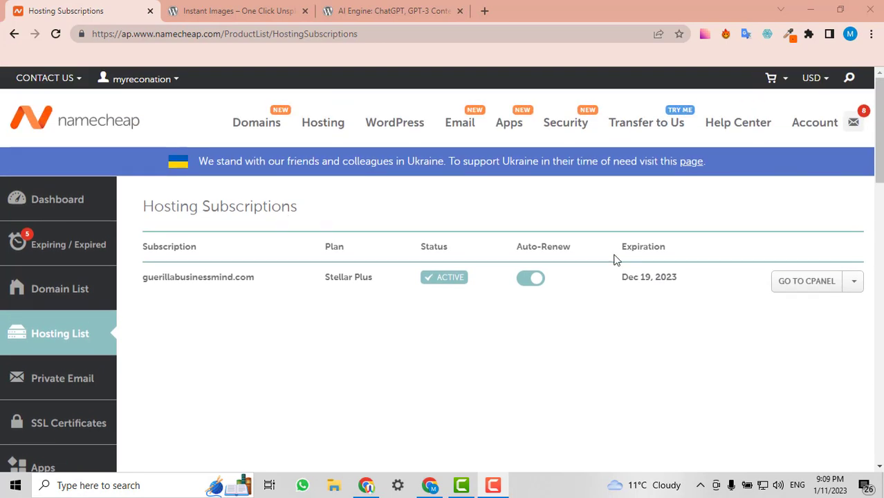
pyautogui.scroll(-2, 474, 261)
pyautogui.scroll(2, 474, 261)
pyautogui.scroll(-2, 720, 315)
pyautogui.scroll(1, 68, 263)
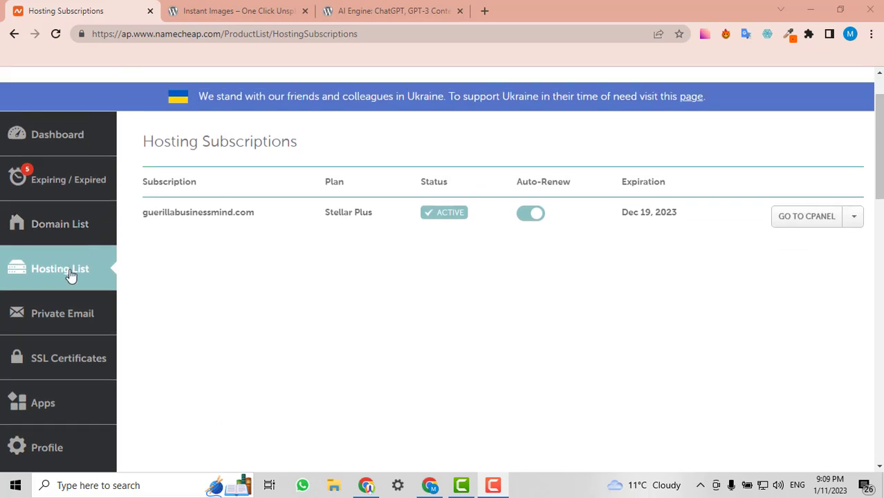
pyautogui.click(796, 226)
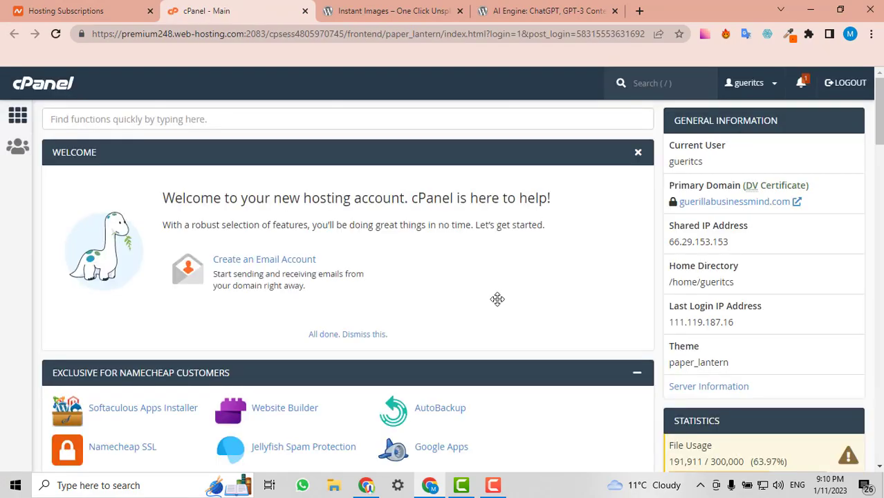
# - Open the Softaculous Apps Installer from cPanel and start a WordPress installation
pyautogui.scroll(-5, 497, 299)
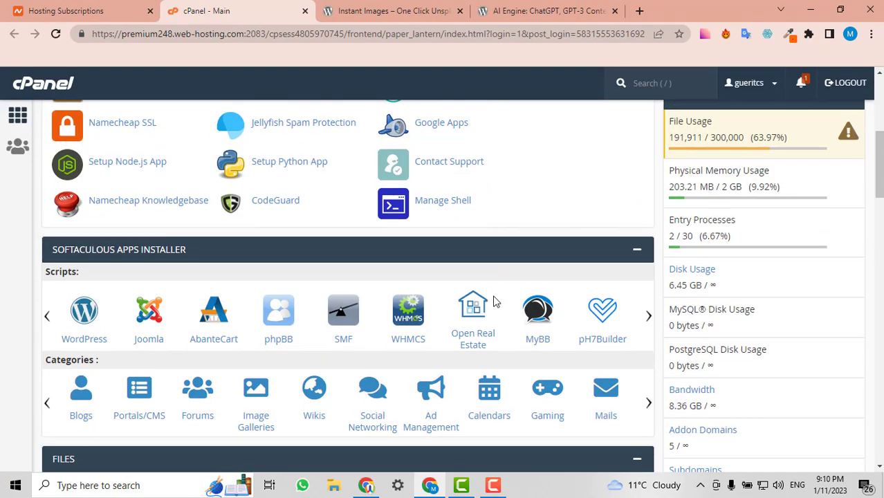
pyautogui.scroll(3, 494, 302)
pyautogui.scroll(-4, 494, 302)
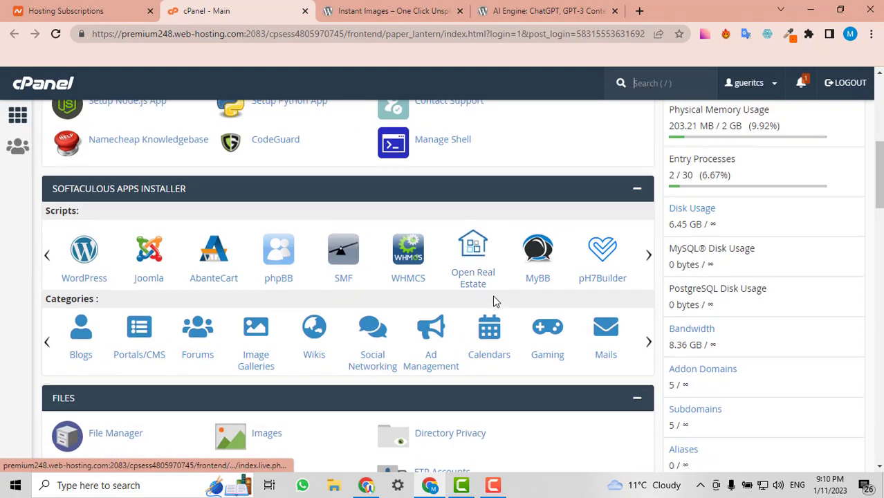
pyautogui.scroll(4, 494, 302)
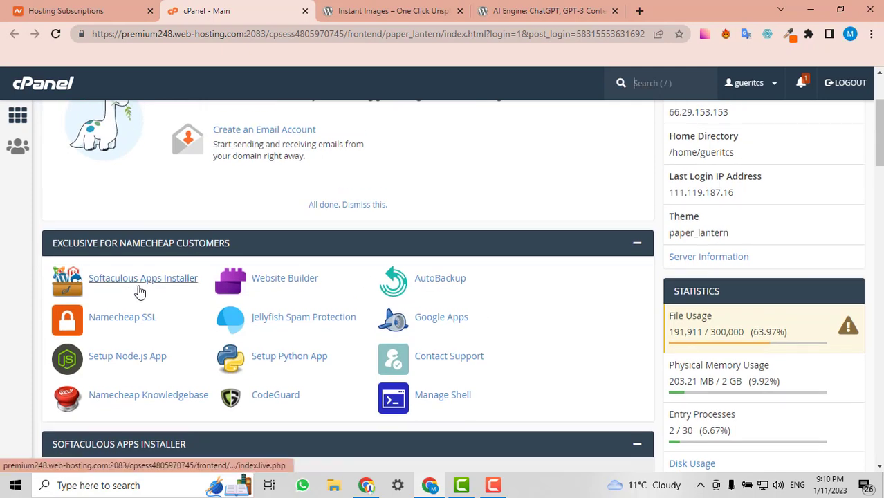
pyautogui.scroll(-1, 409, 153)
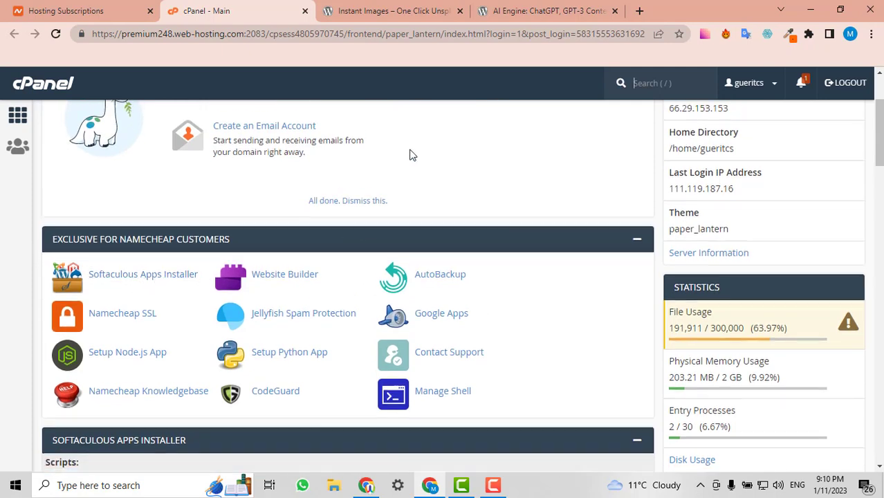
pyautogui.click(188, 216)
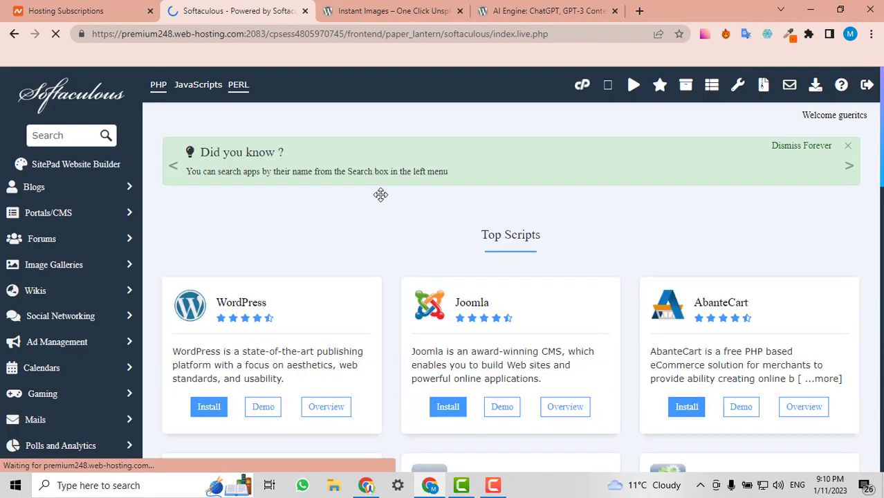
pyautogui.scroll(-1, 373, 196)
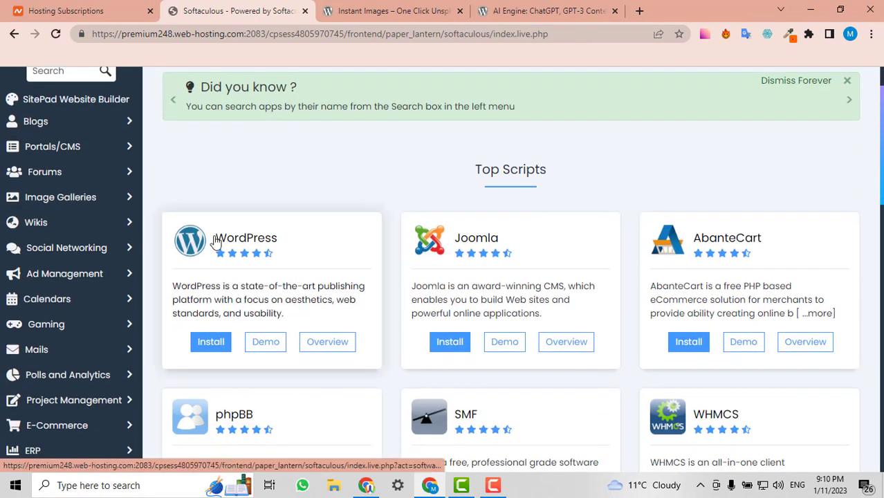
pyautogui.click(213, 344)
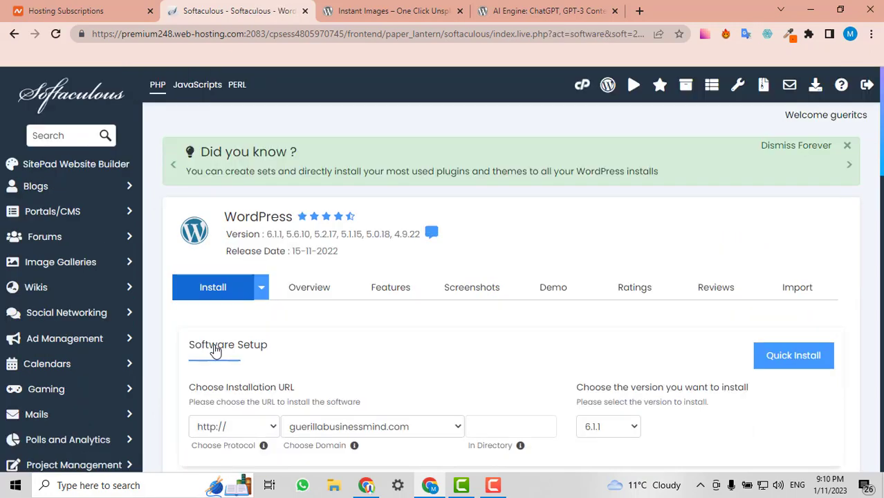
pyautogui.scroll(-2, 529, 261)
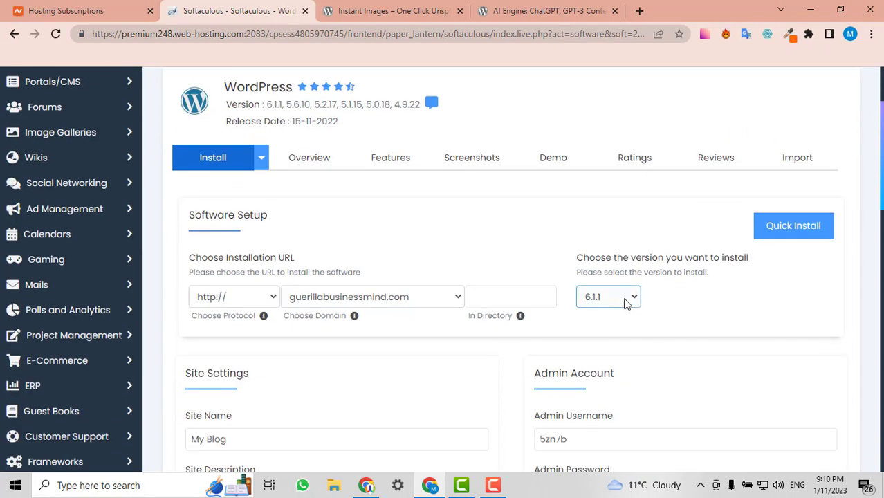
pyautogui.click(234, 296)
pyautogui.click(215, 310)
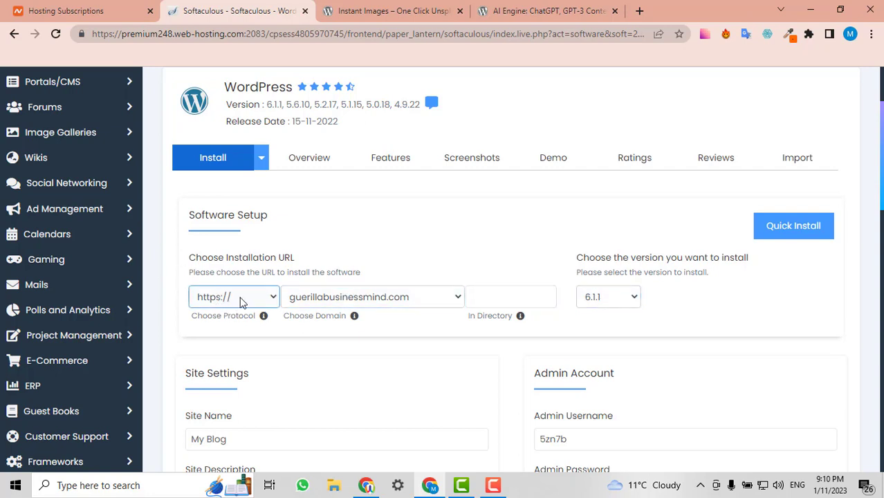
pyautogui.click(241, 302)
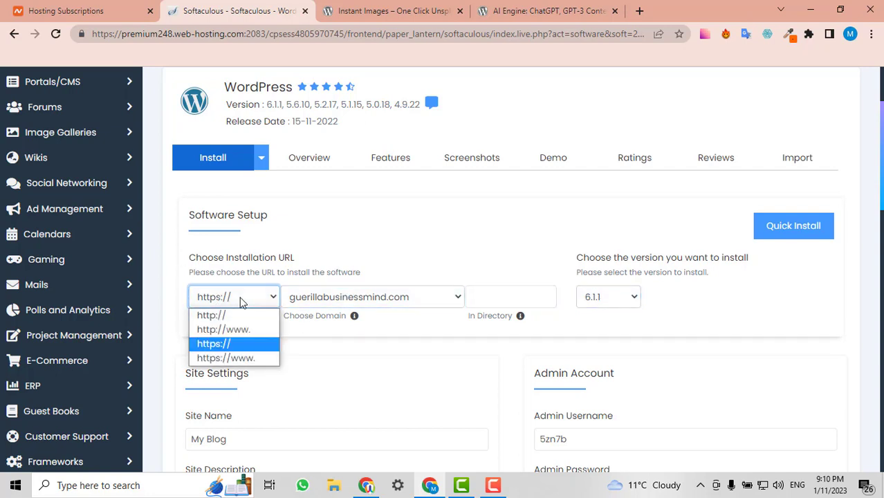
pyautogui.click(226, 358)
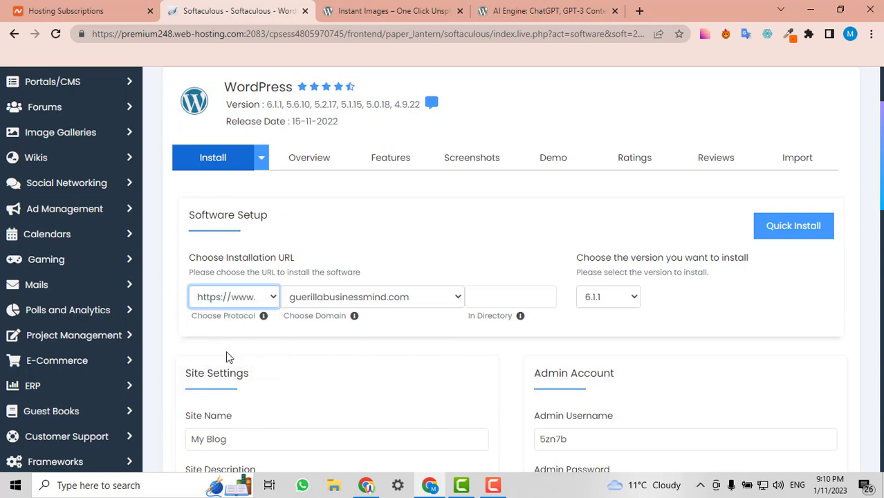
pyautogui.click(291, 306)
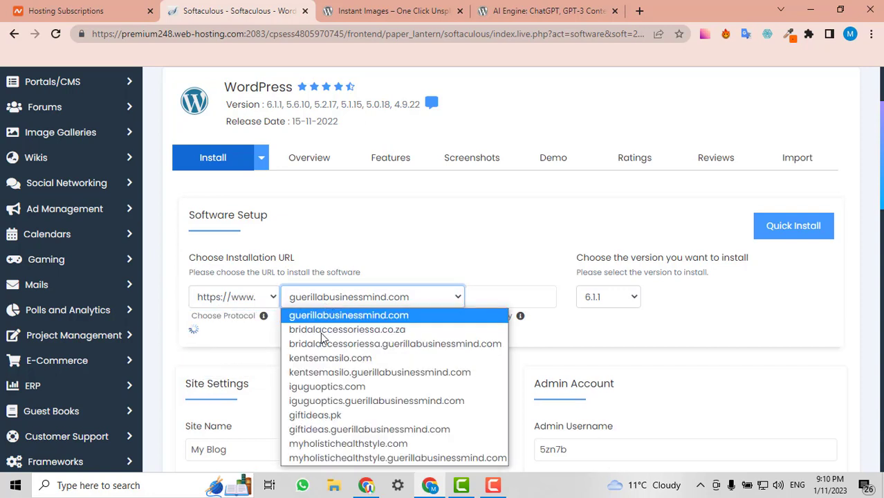
pyautogui.click(323, 416)
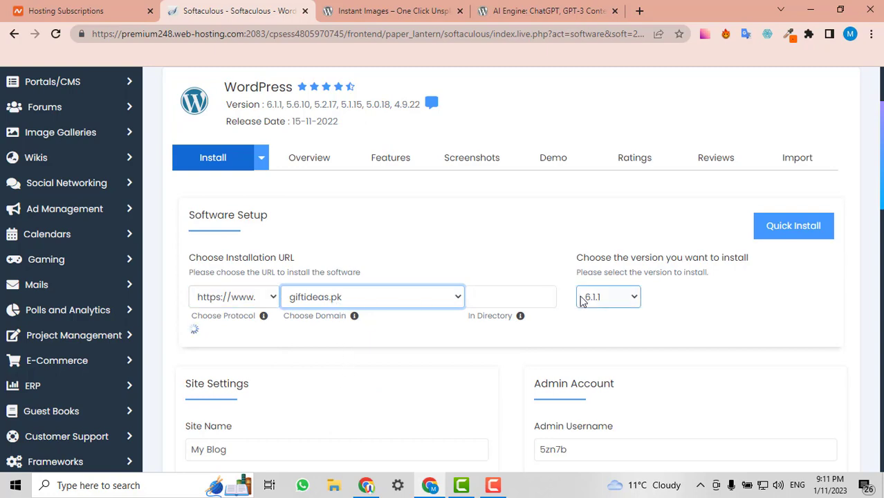
# - Replace the suggested admin username in the Admin Account section with the site owner's own username
pyautogui.scroll(-3, 585, 297)
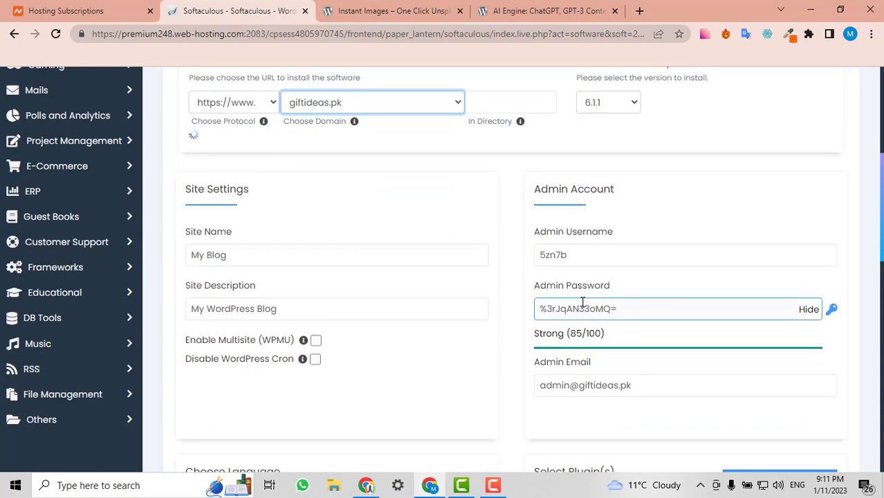
pyautogui.click(450, 308)
pyautogui.click(247, 257)
pyautogui.scroll(-2, 510, 267)
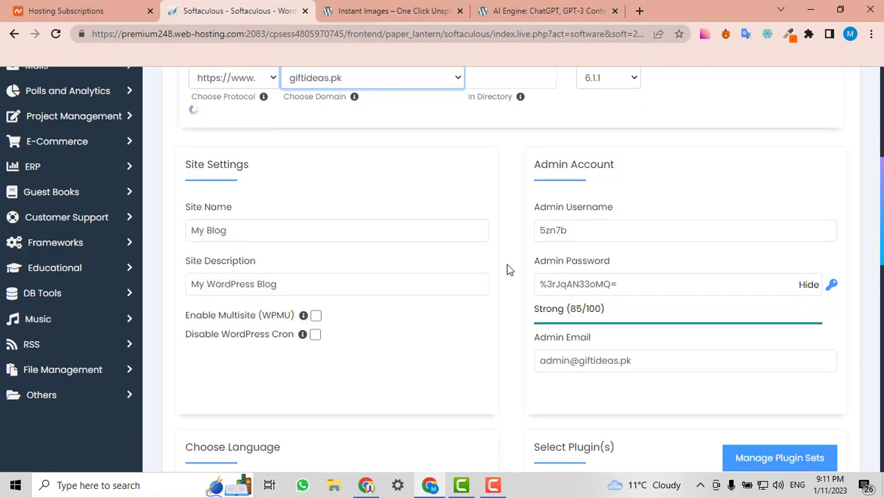
pyautogui.scroll(1, 508, 284)
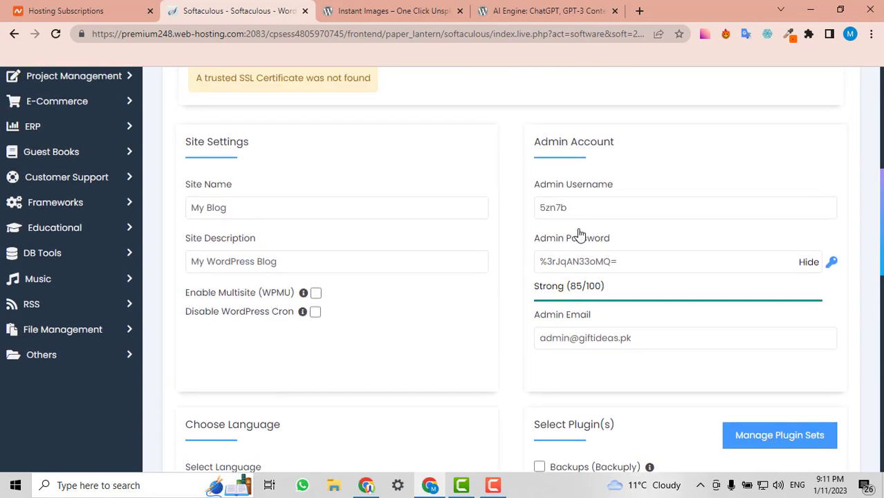
pyautogui.click(604, 203)
pyautogui.doubleClick(604, 203)
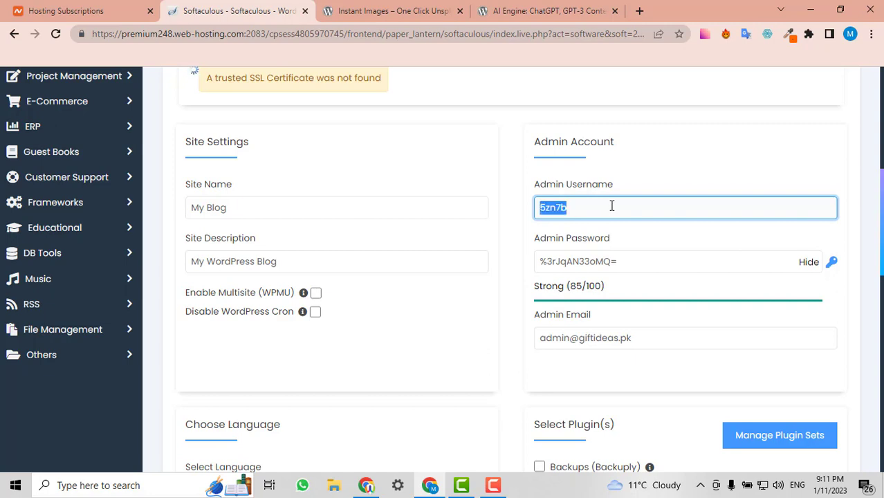
pyautogui.write('zee')
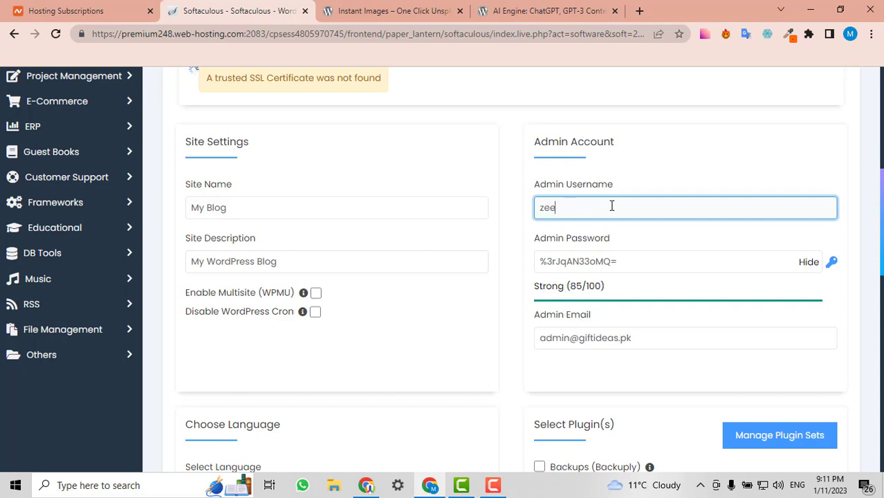
pyautogui.write('lenore')
pyautogui.hotkey('ctrl', 'a')
pyautogui.write('zeeteleno')
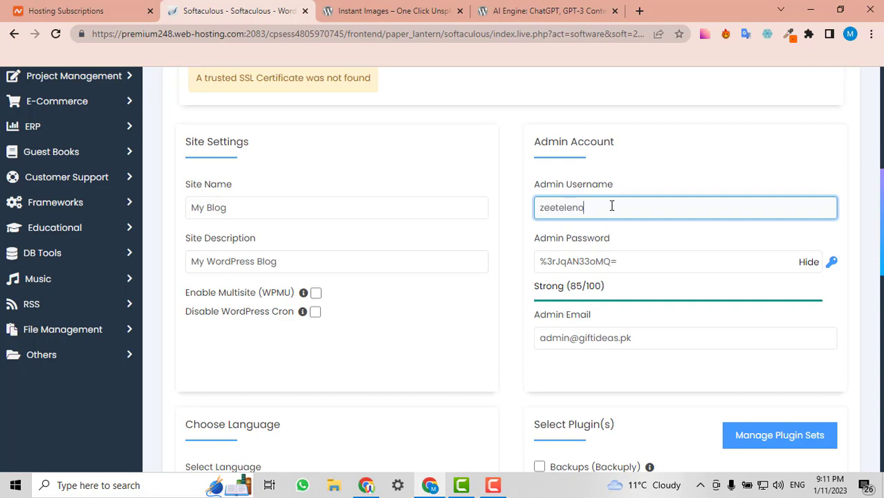
# - Mask the admin password in the Admin Account section and replace it with the chosen account password
pyautogui.click(635, 259)
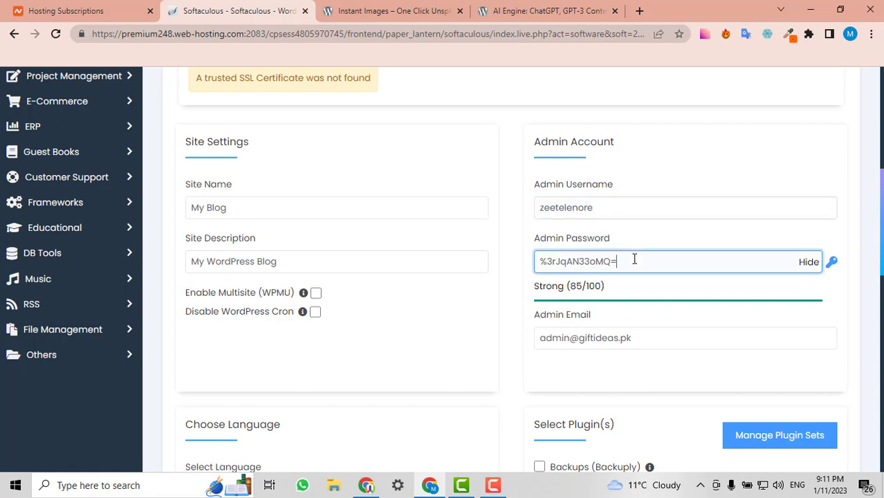
pyautogui.click(808, 263)
pyautogui.doubleClick(711, 260)
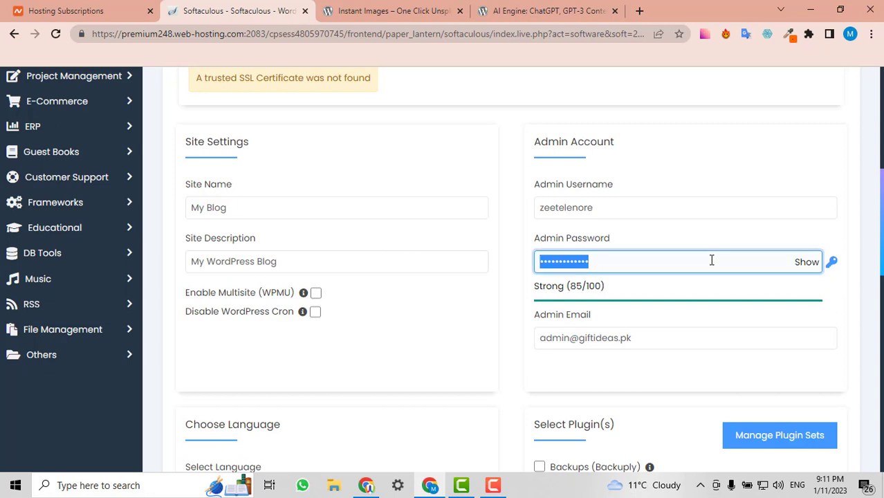
pyautogui.write('•••••••••••••')
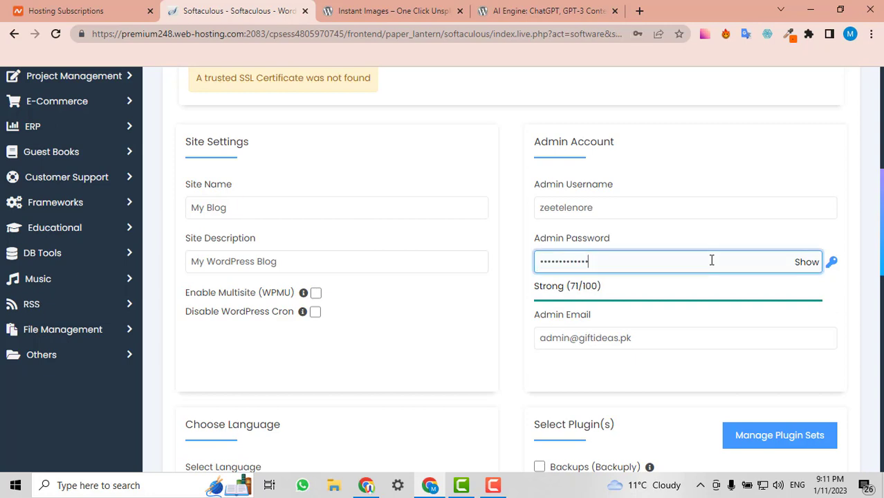
# - Check the remaining installation options and install WordPress in English with the Limit Login Attempts (Loginizer) plugin
pyautogui.scroll(-1, 712, 261)
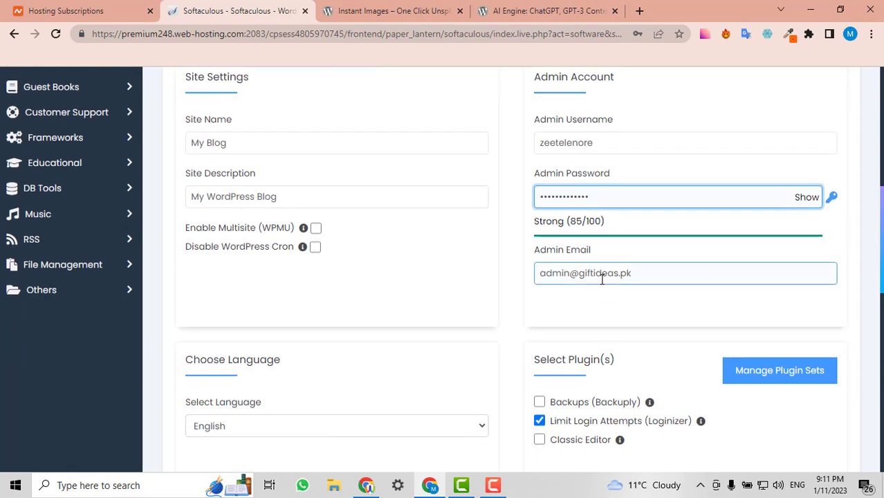
pyautogui.scroll(-4, 665, 308)
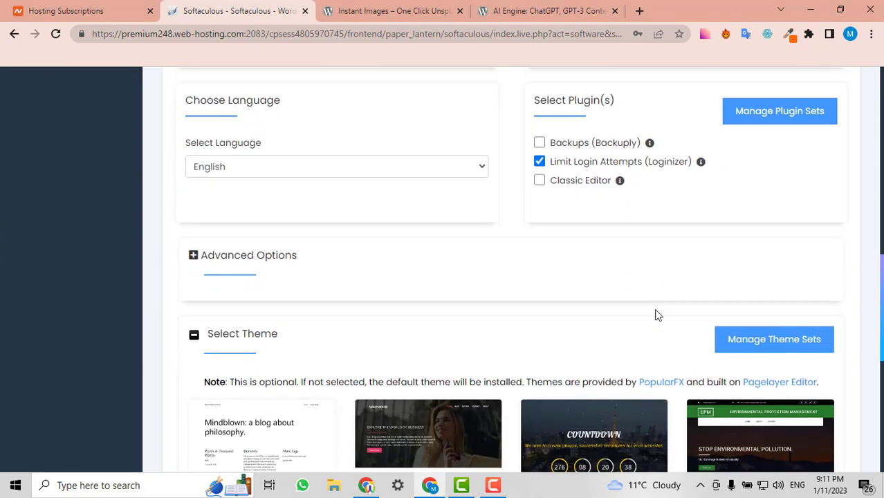
pyautogui.scroll(-1, 862, 339)
pyautogui.scroll(10, 862, 340)
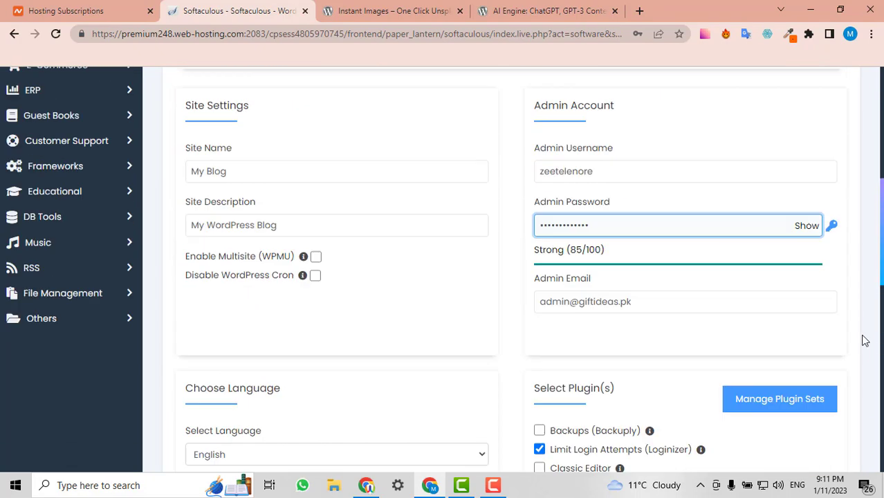
pyautogui.scroll(-15, 805, 357)
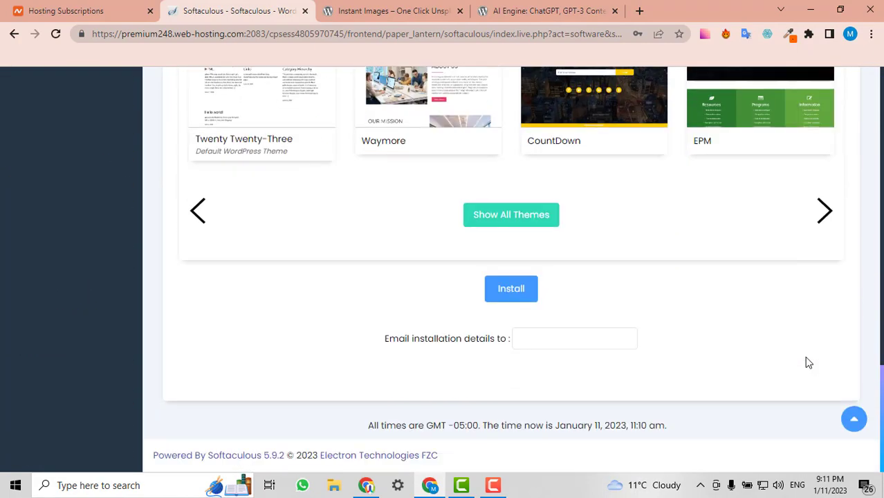
pyautogui.click(522, 302)
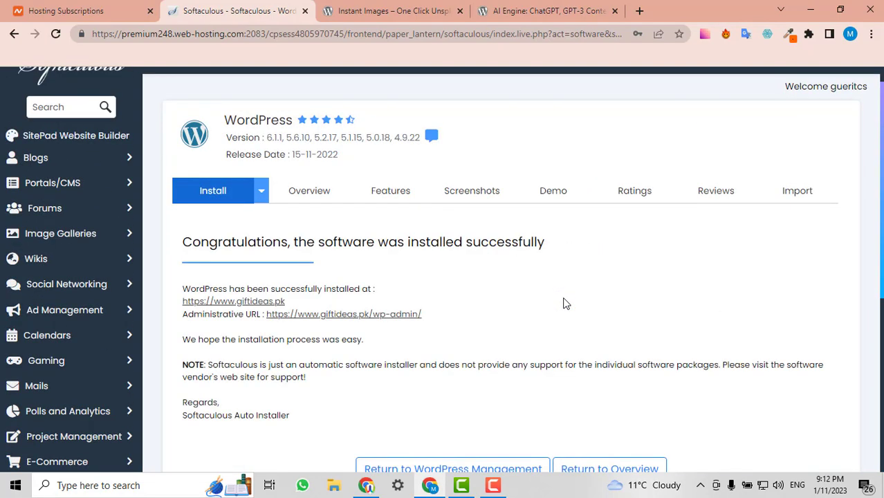
pyautogui.scroll(-1, 589, 253)
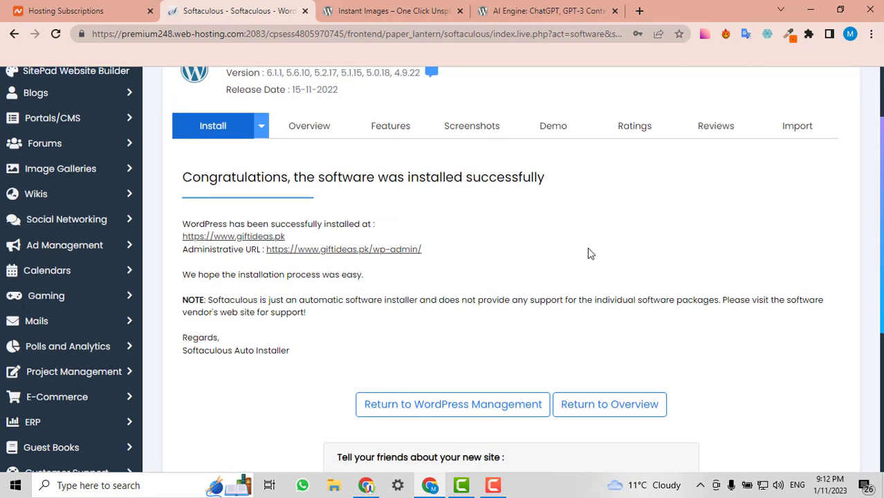
pyautogui.click(376, 256)
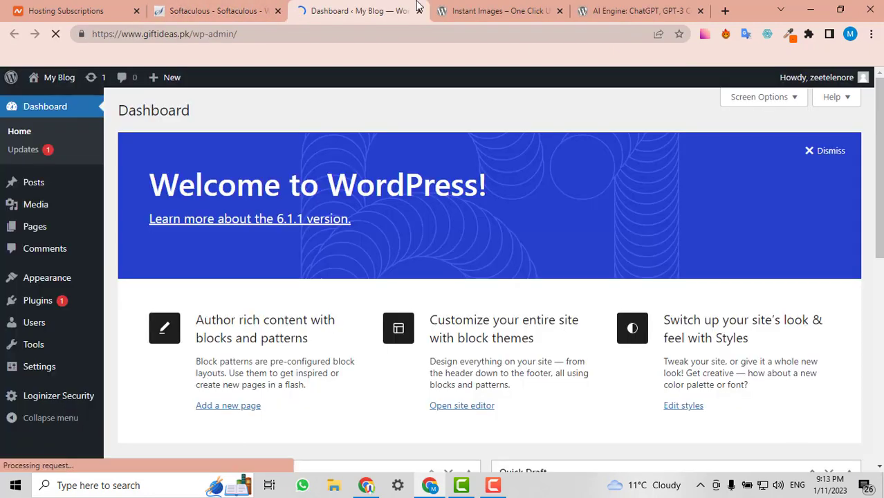
pyautogui.scroll(-1, 639, 196)
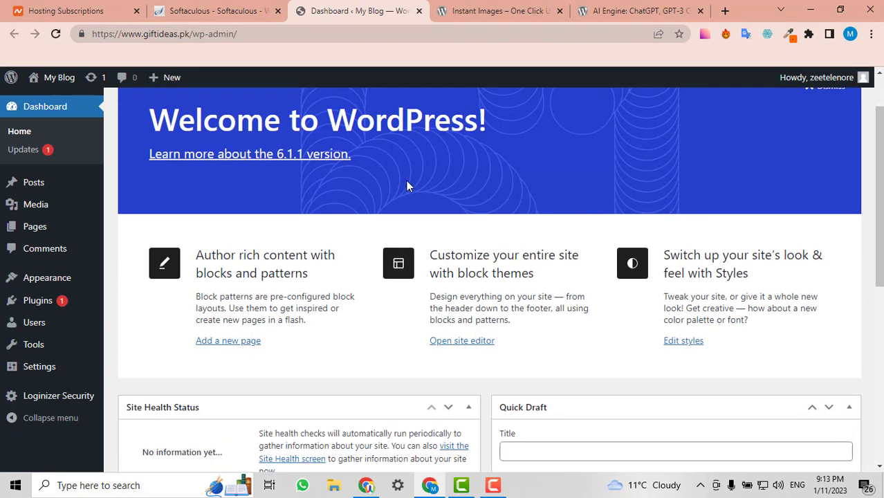
pyautogui.scroll(1, 406, 183)
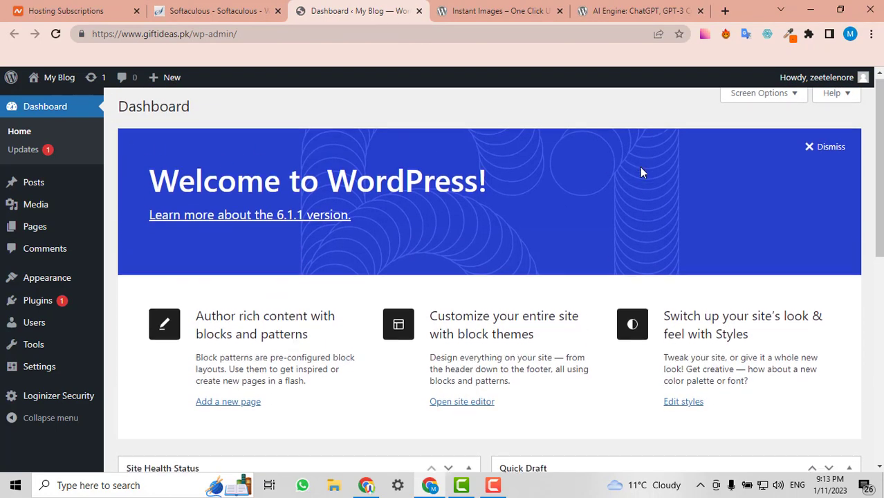
pyautogui.scroll(-1, 640, 168)
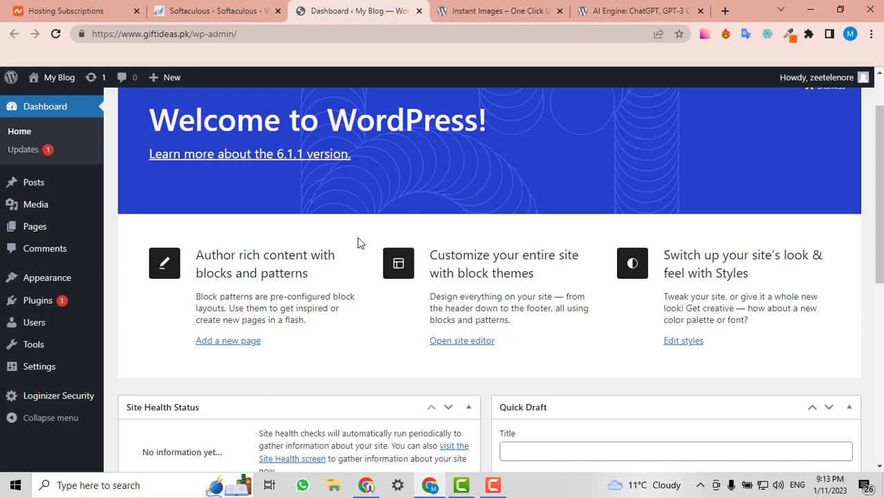
# - Open the General Settings of the WordPress site and set the site title to "Gift Ideas"
pyautogui.moveTo(22, 359)
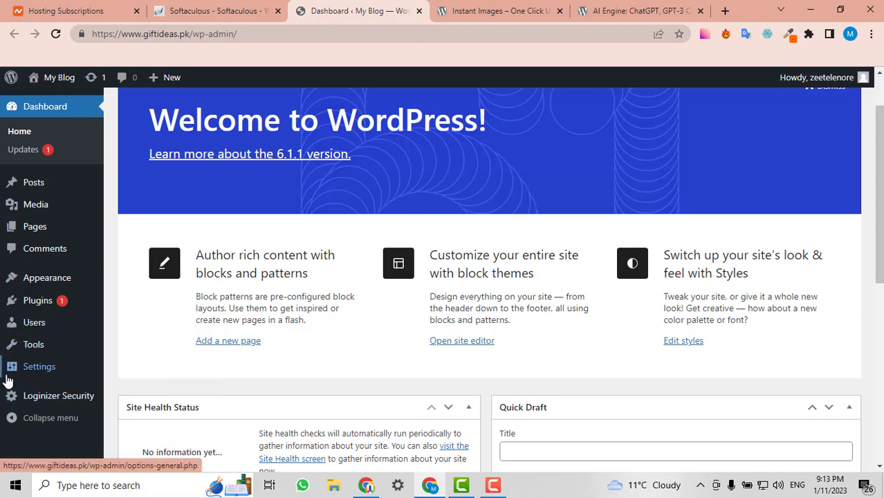
pyautogui.click(26, 377)
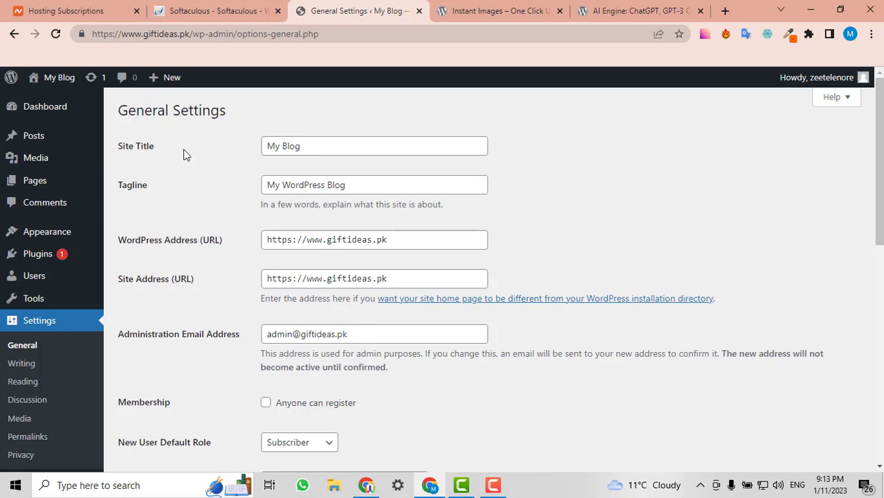
pyautogui.click(313, 147)
pyautogui.tripleClick(313, 146)
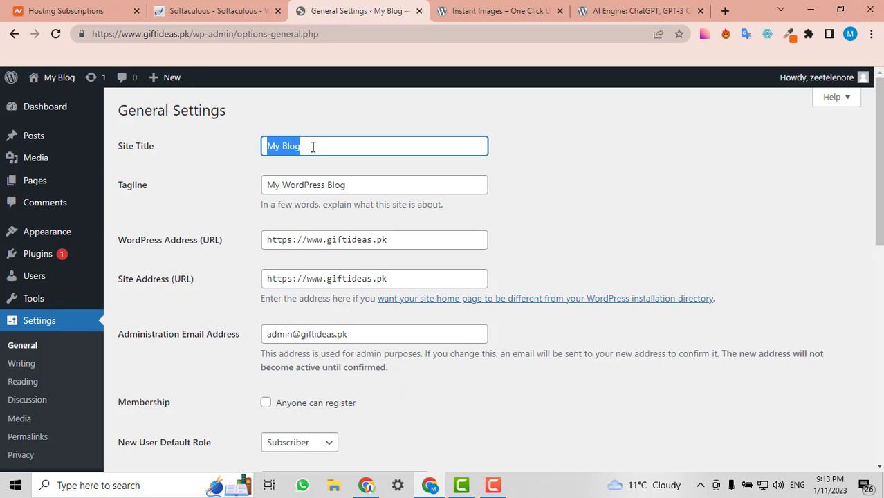
pyautogui.write('Gift')
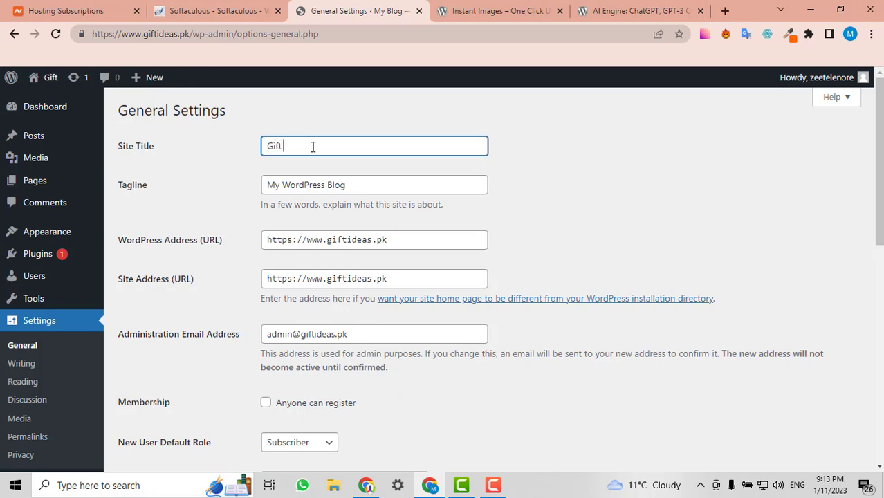
pyautogui.write(' If')
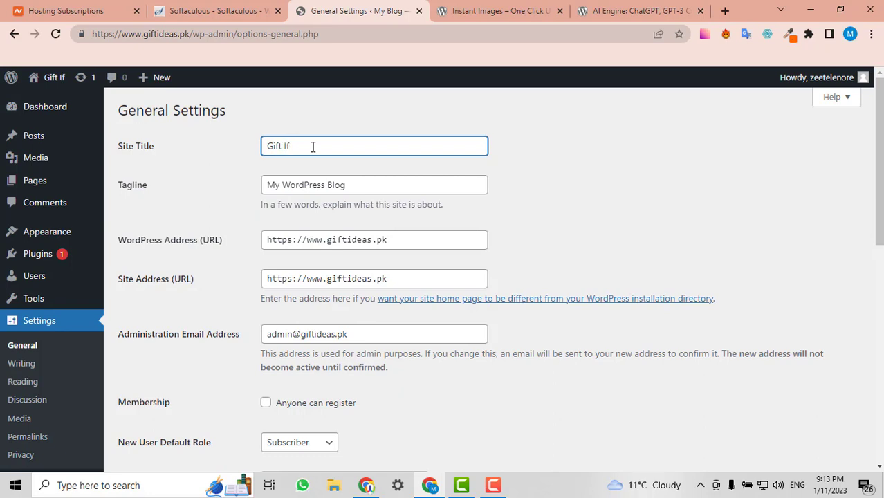
pyautogui.press('BackSpace')
pyautogui.write('deas')
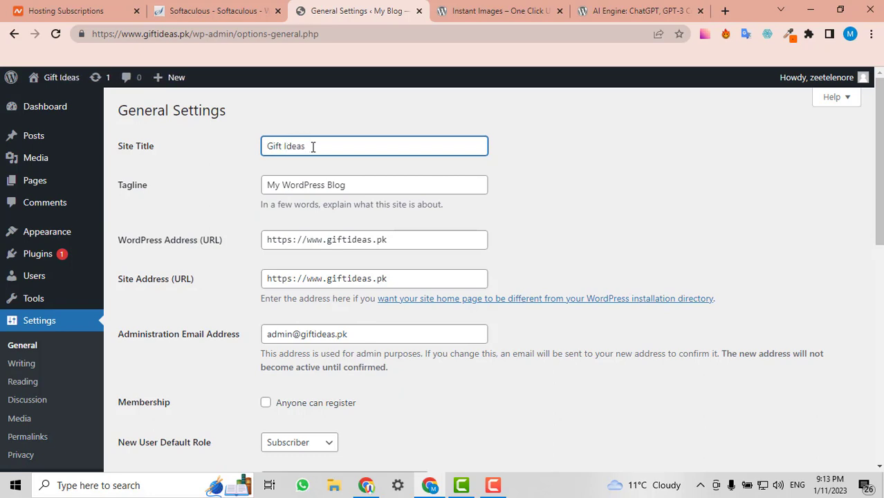
# - Set the site's tagline to "All ideas about your life"
pyautogui.tripleClick(333, 185)
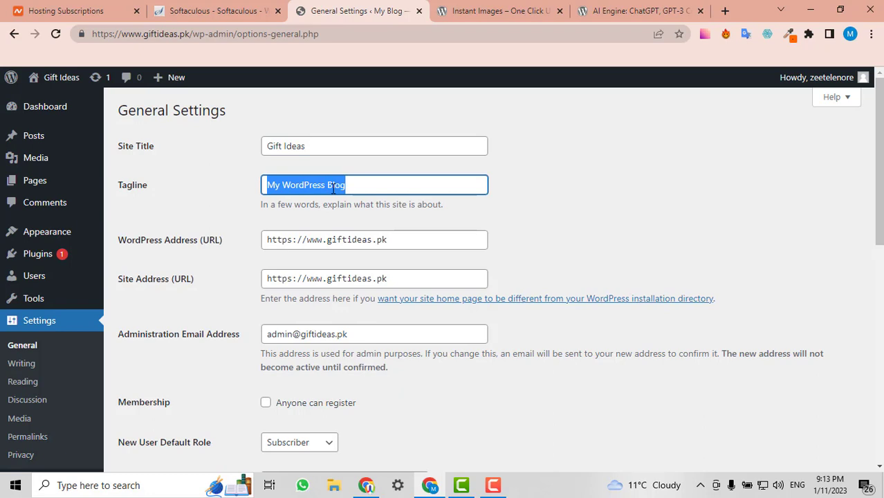
pyautogui.press('BackSpace')
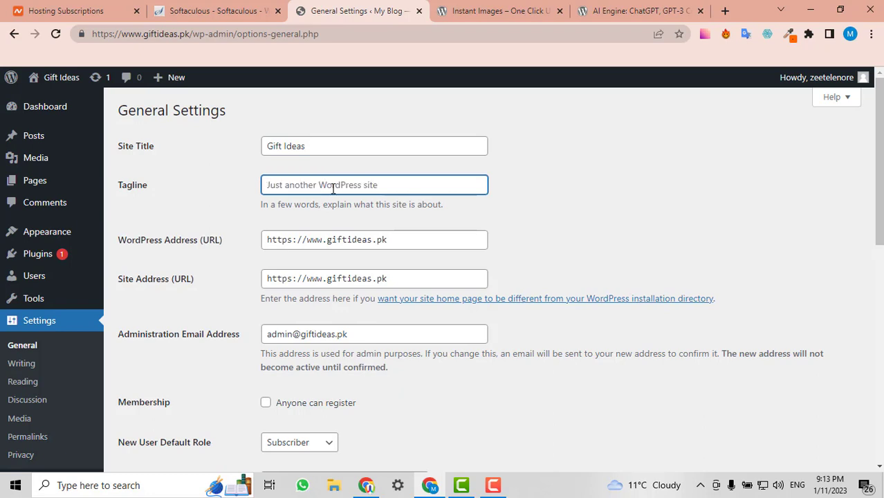
pyautogui.write('I')
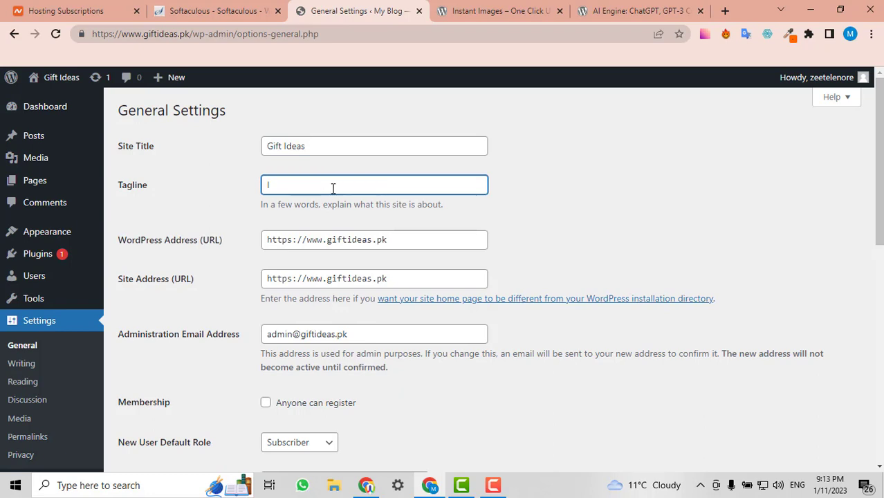
pyautogui.press('BackSpace')
pyautogui.write('AI')
pyautogui.write(' ideas ab')
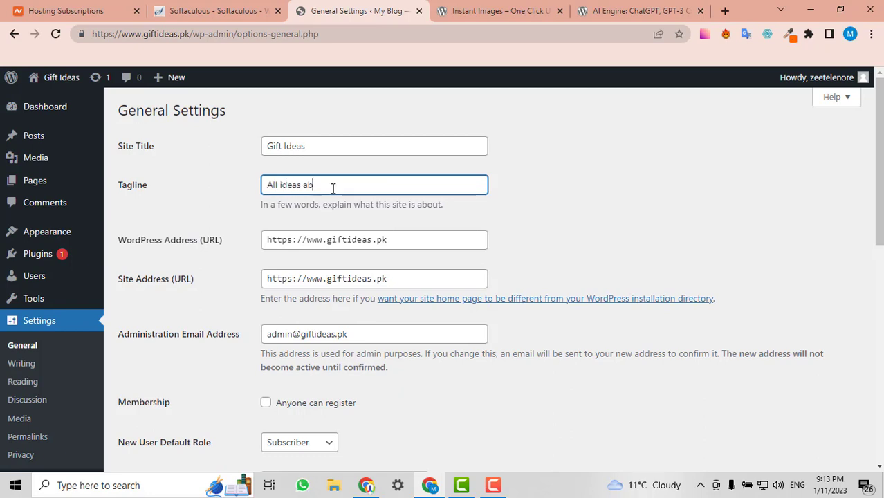
pyautogui.write('ou ')
pyautogui.write('your life')
pyautogui.click(584, 196)
# - Save the General Settings changes and check the site title and tagline
pyautogui.scroll(-8, 585, 196)
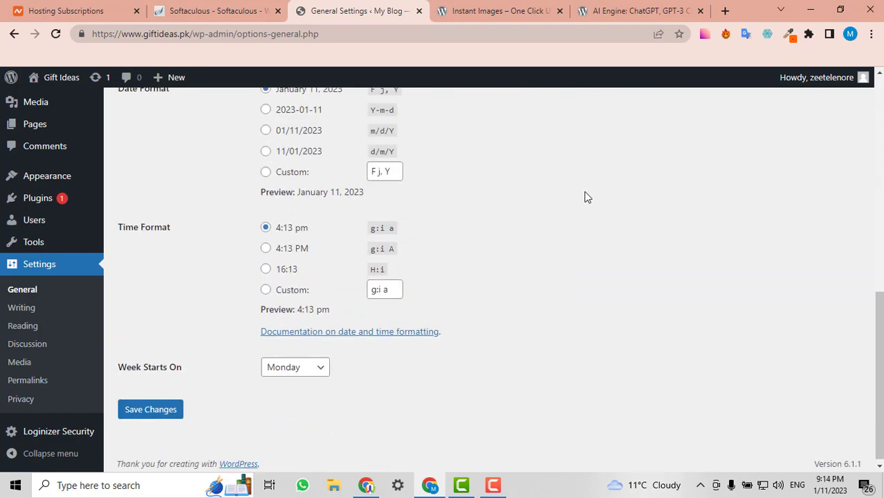
pyautogui.click(142, 408)
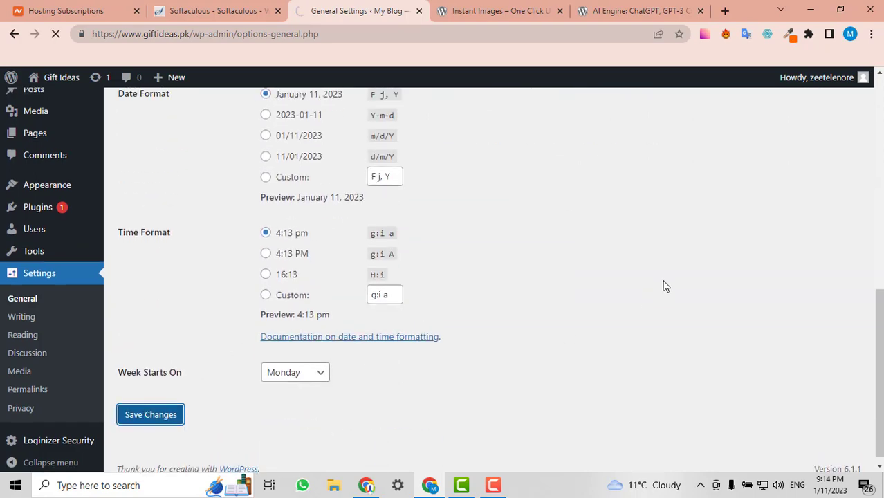
pyautogui.scroll(5, 666, 286)
pyautogui.scroll(3, 666, 286)
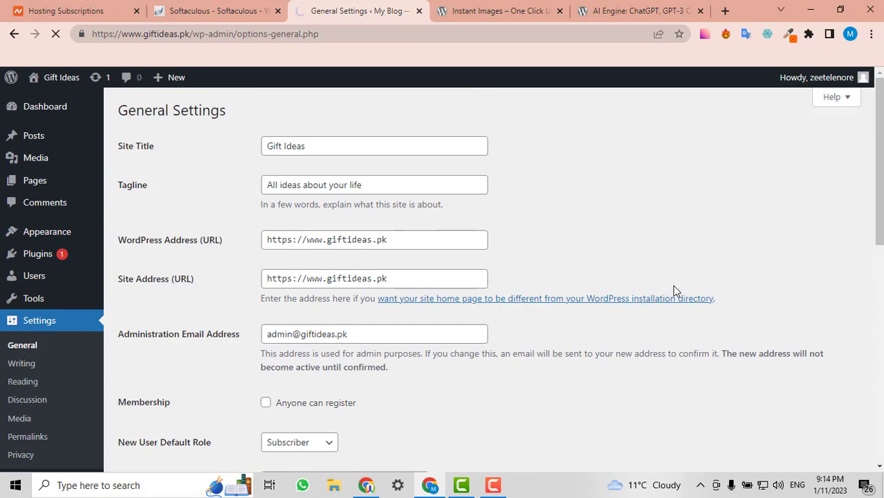
# - Set the site's permalink structure to Post name in the Permalink Settings and save the changes
pyautogui.scroll(-3, 676, 291)
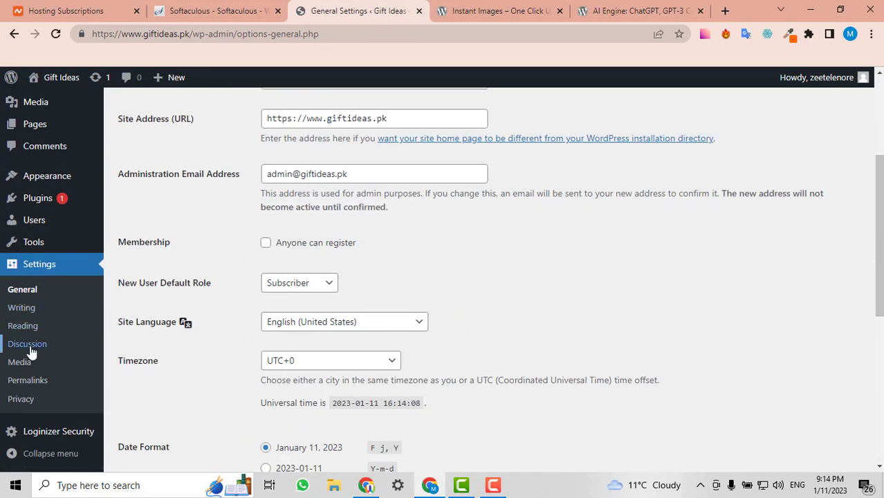
pyautogui.click(28, 380)
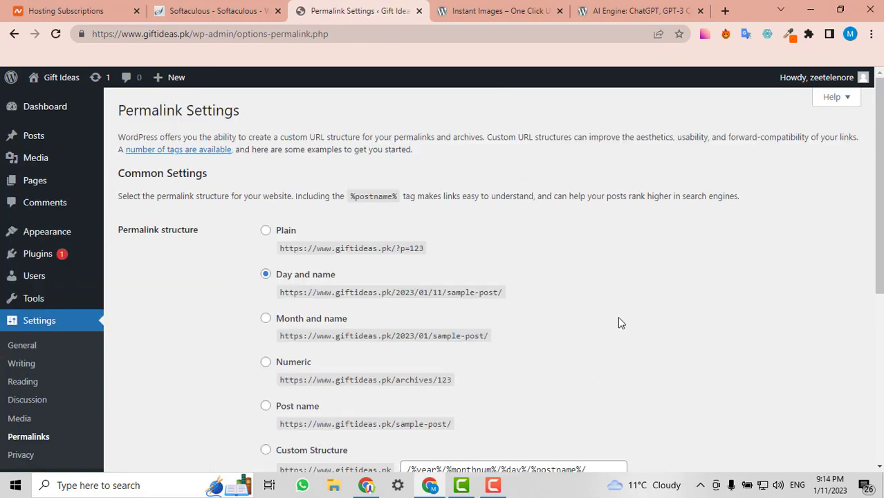
pyautogui.scroll(-2, 619, 323)
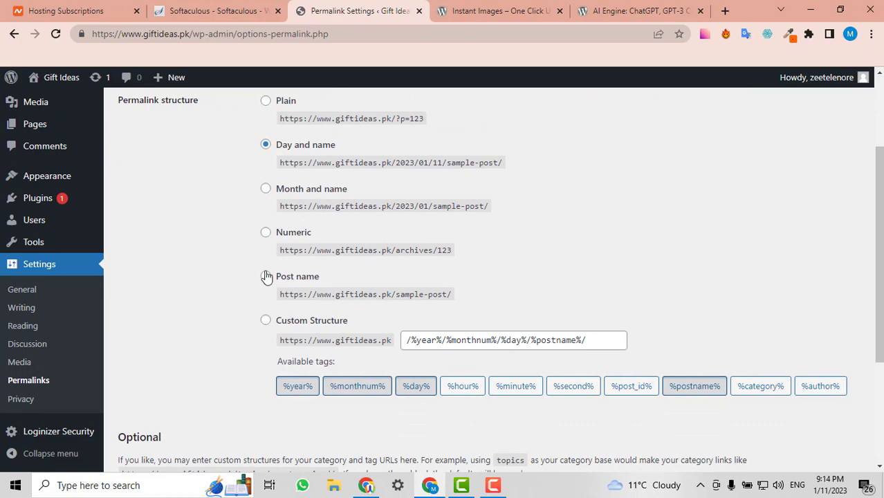
pyautogui.click(266, 276)
pyautogui.scroll(-3, 661, 243)
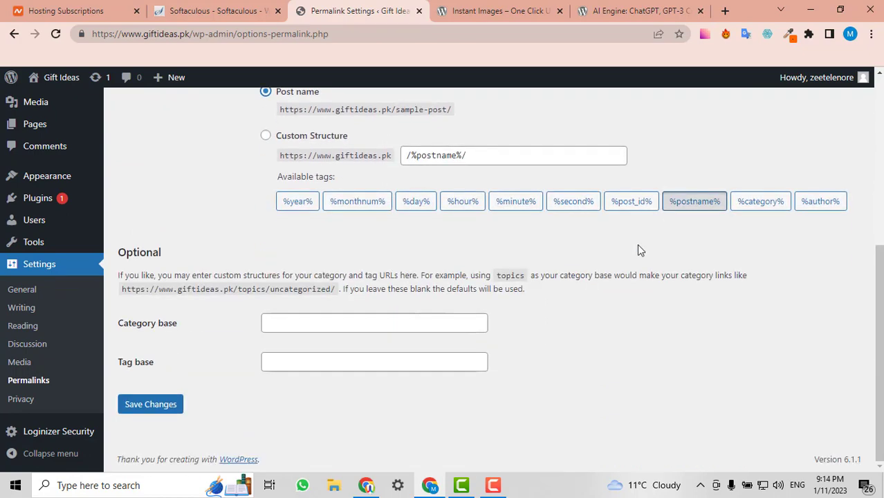
pyautogui.click(181, 406)
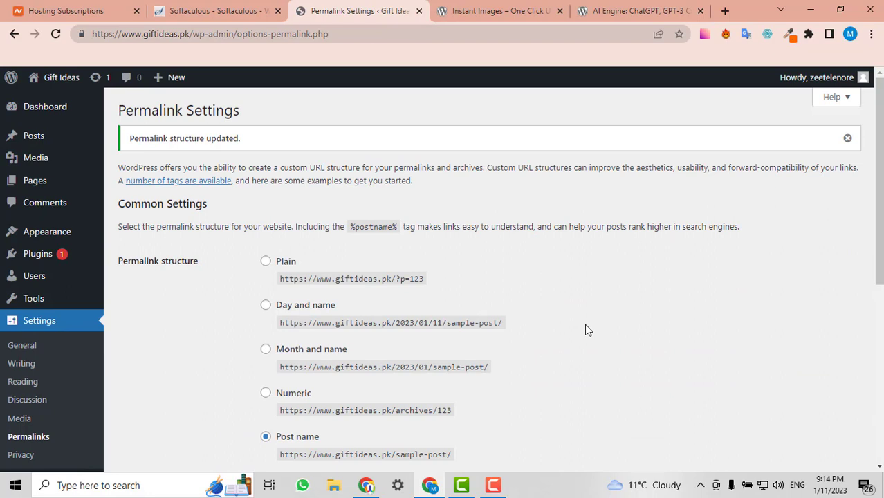
# - View the Gift Ideas site's front page in a new browser tab, then return to the Permalink Settings
pyautogui.moveTo(42, 79)
pyautogui.rightClick(48, 97)
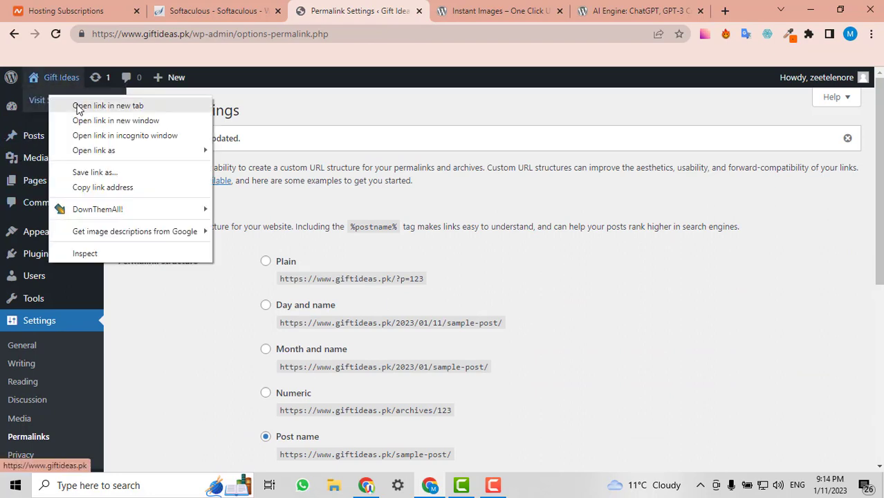
pyautogui.click(107, 106)
pyautogui.click(415, 7)
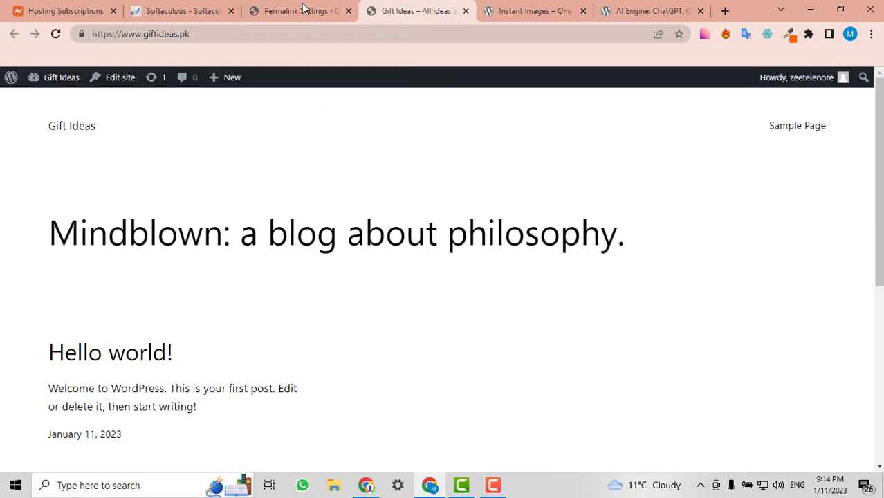
pyautogui.click(299, 5)
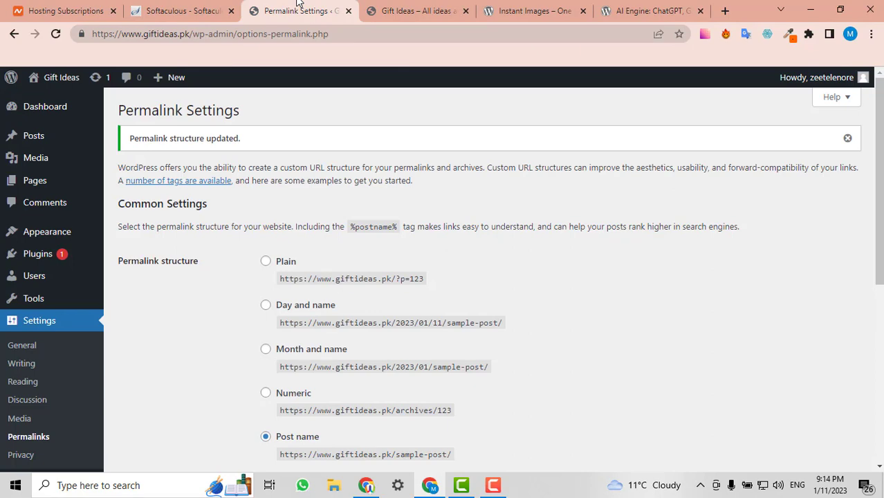
# - Review the permalink structure options and recheck the selected structure on the Permalink Settings page
pyautogui.scroll(-3, 433, 186)
pyautogui.scroll(-4, 434, 188)
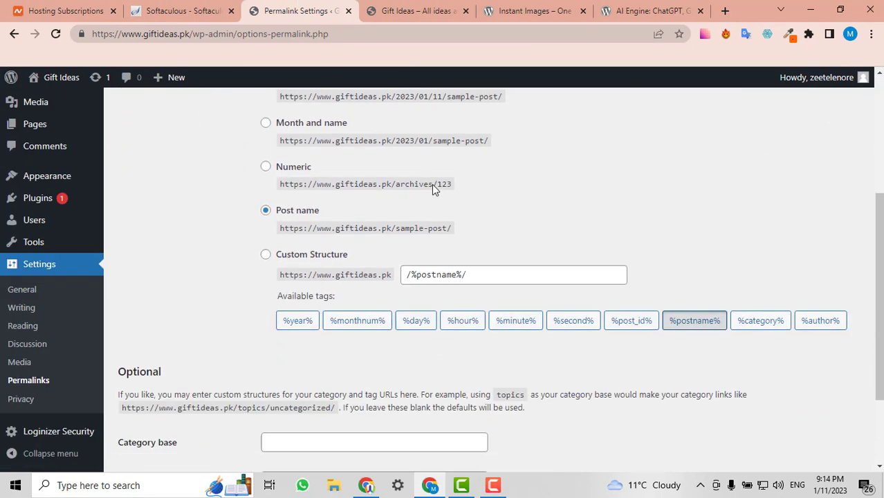
pyautogui.scroll(6, 434, 186)
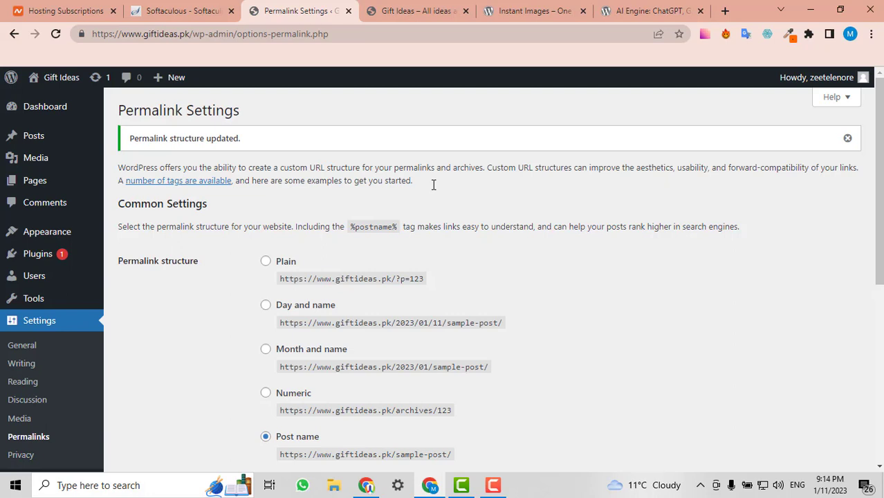
pyautogui.scroll(-4, 433, 184)
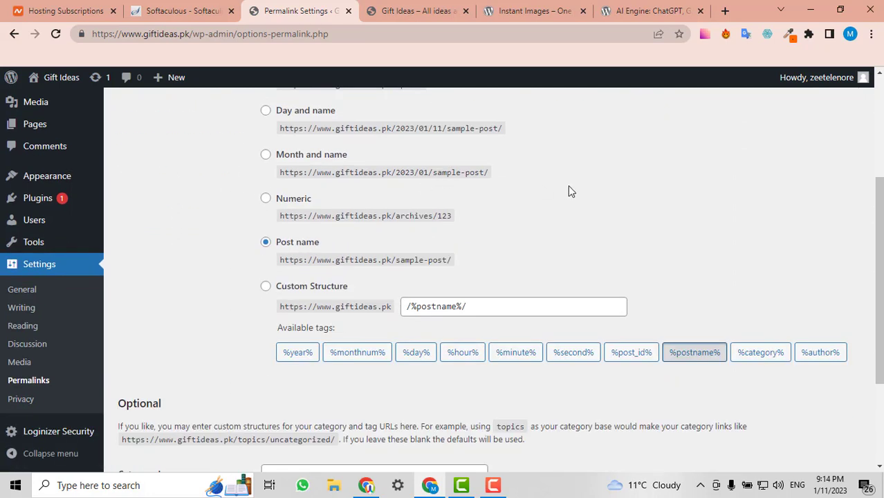
pyautogui.press('Return')
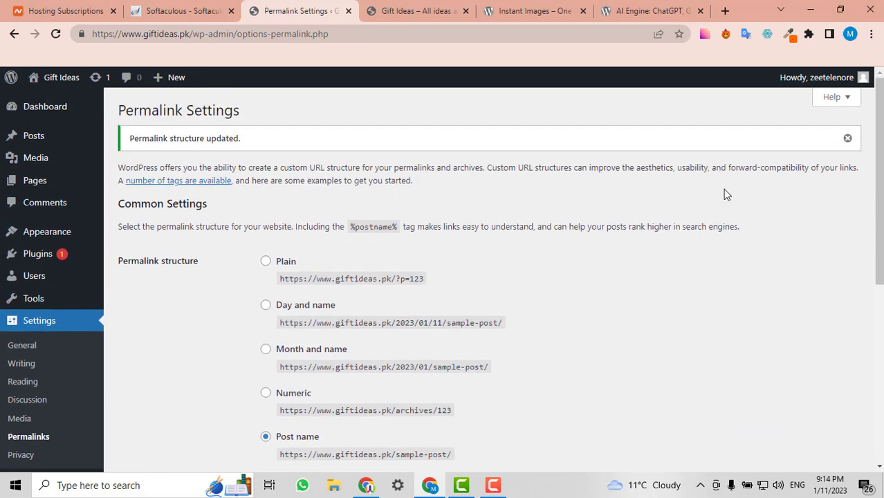
pyautogui.scroll(-4, 724, 194)
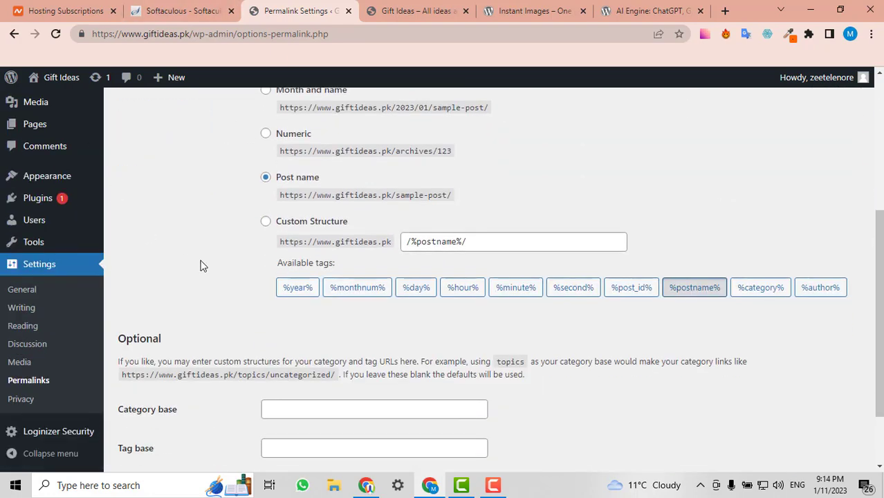
# - Go to the page for adding plugins and install the Classic Editor plugin
pyautogui.moveTo(27, 209)
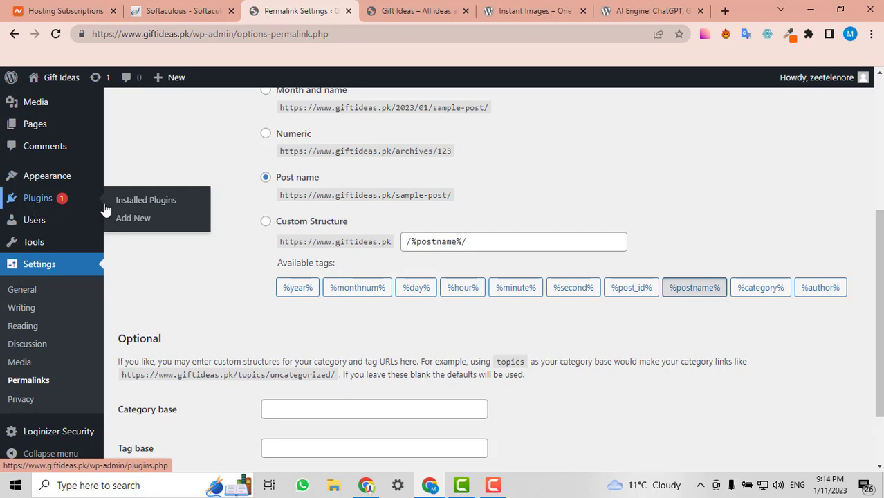
pyautogui.click(143, 220)
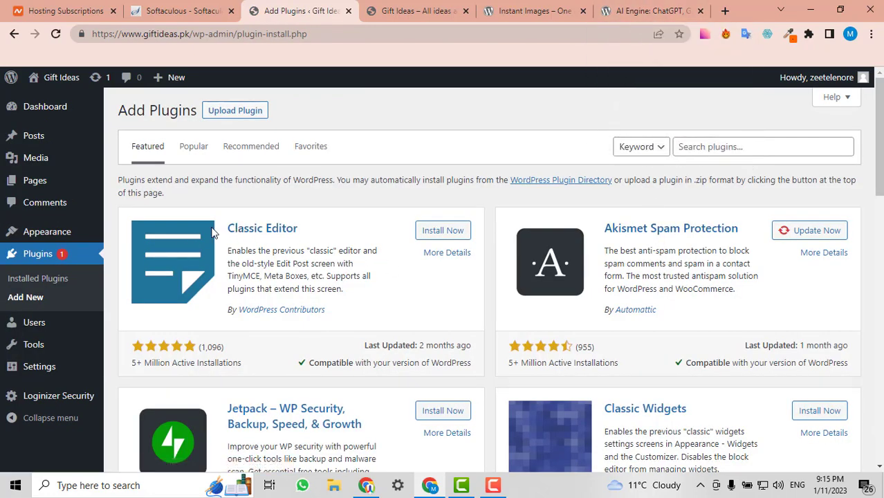
pyautogui.click(419, 235)
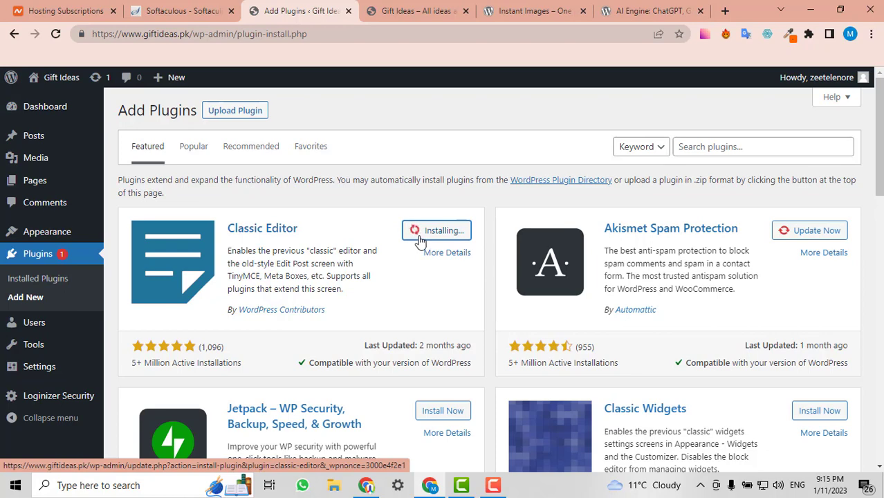
# - Search the plugins for "AI engine" and install AI Engine: ChatGPT, GPT-3 Content Generation, AI Tools & Playground
pyautogui.click(715, 146)
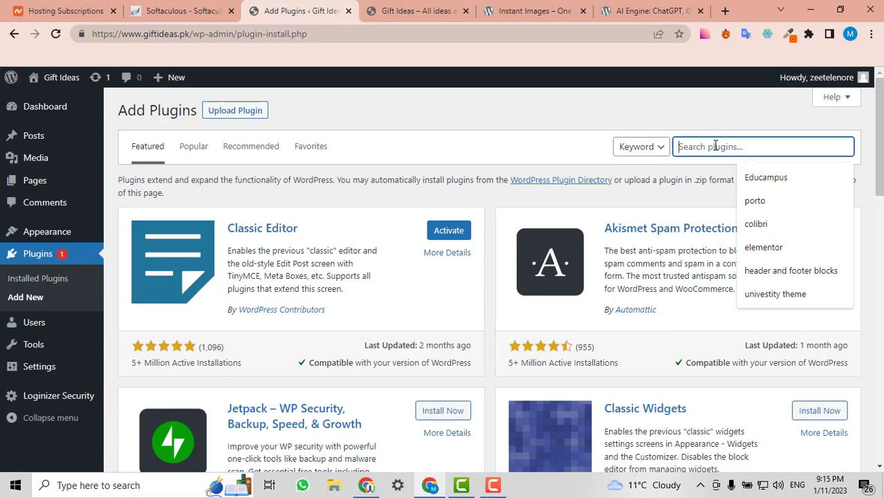
pyautogui.write('AI engine')
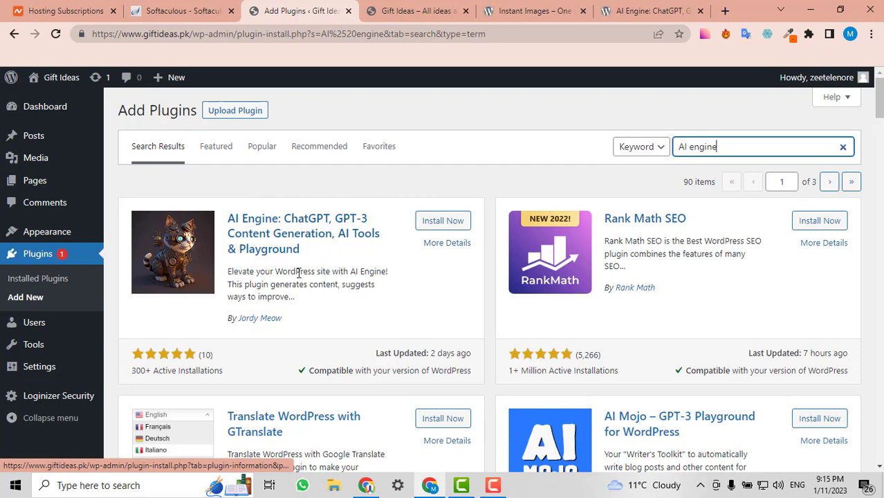
pyautogui.click(441, 225)
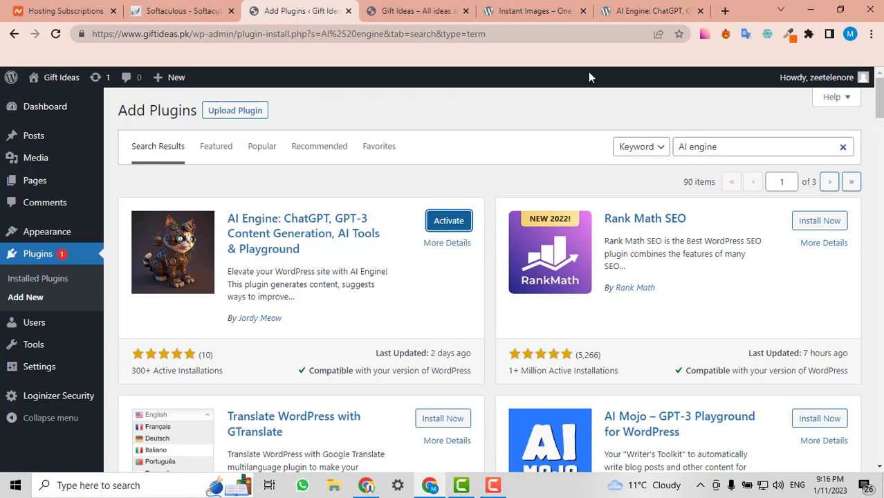
# - Search the plugins for "instant images" and install Instant Images – One Click Unsplash, Pixabay and Pexels Uploads
pyautogui.tripleClick(733, 150)
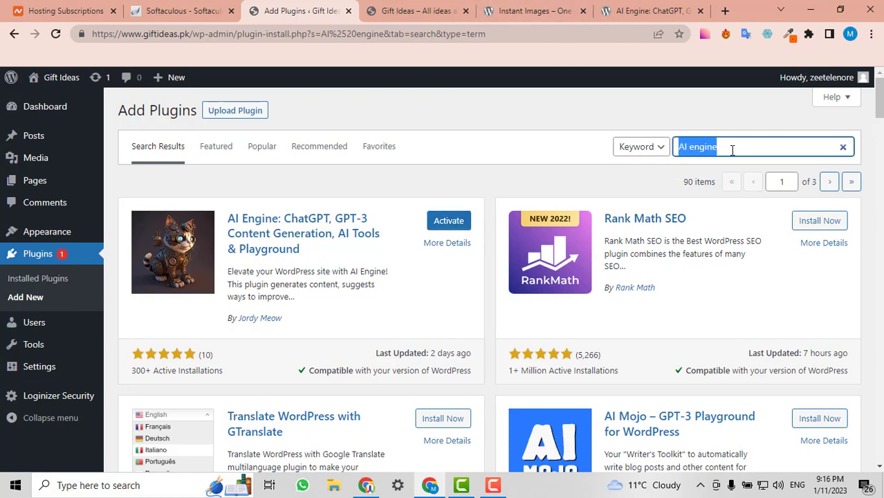
pyautogui.write('instant images')
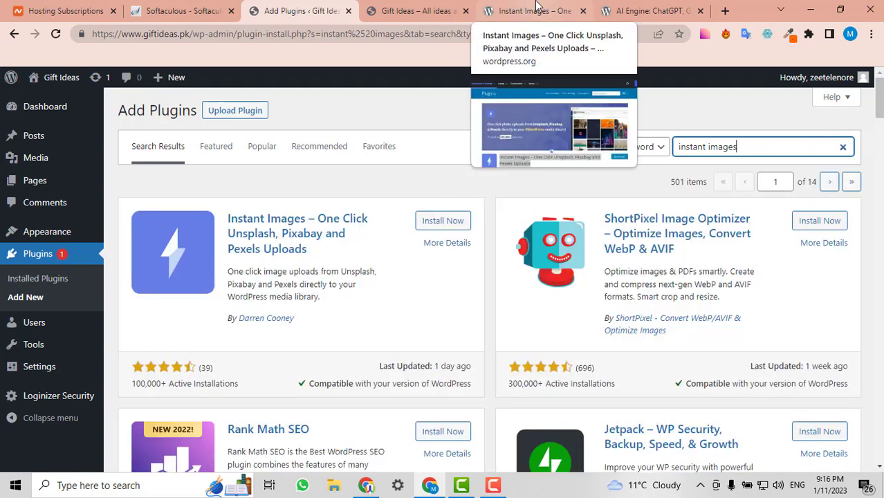
pyautogui.click(434, 223)
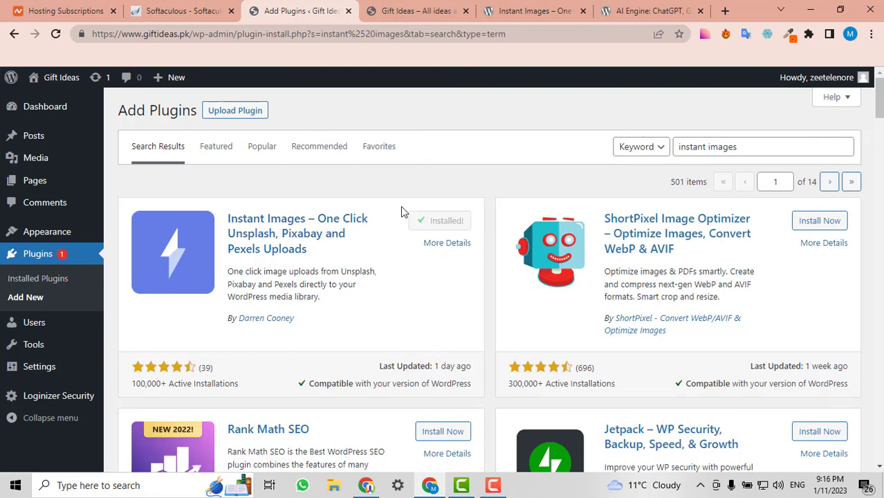
# - Search the plugins for "YOAST" and install the Yoast SEO plugin
pyautogui.tripleClick(697, 146)
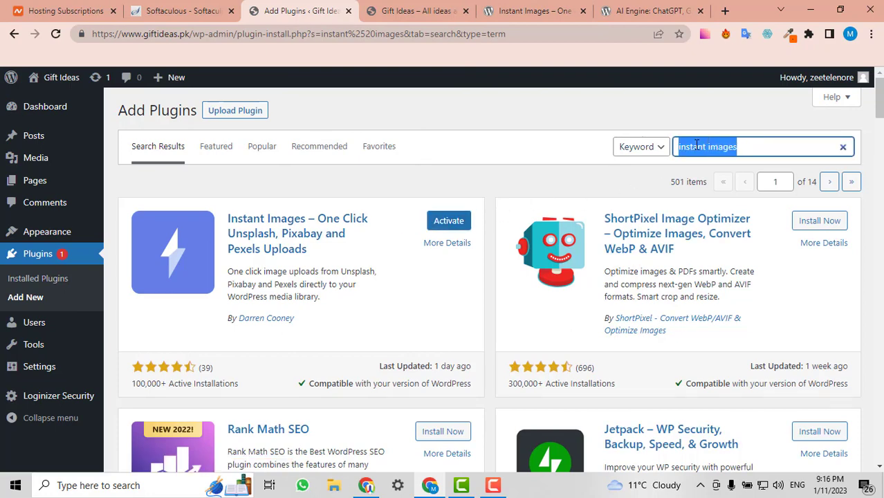
pyautogui.write('Y')
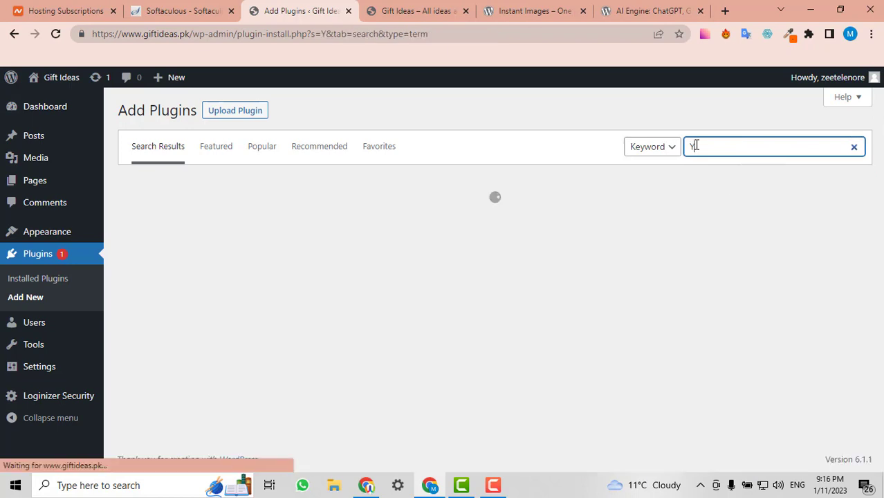
pyautogui.write('o')
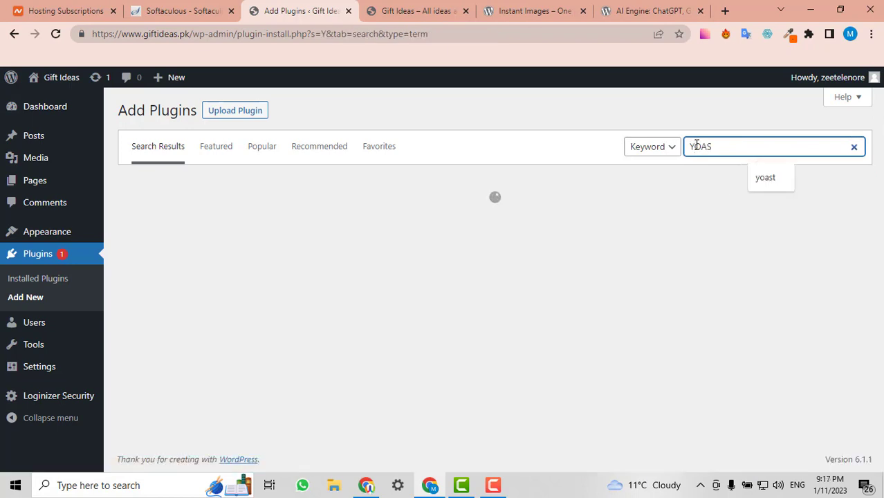
pyautogui.write('AST')
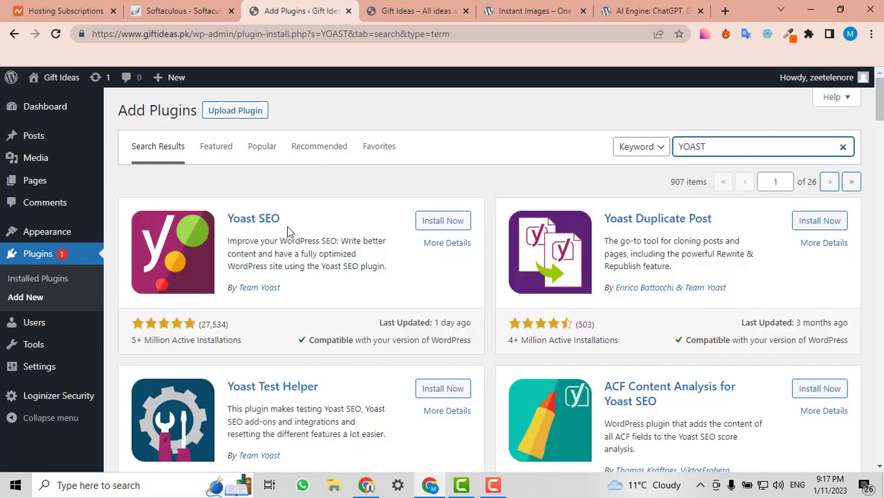
pyautogui.click(450, 225)
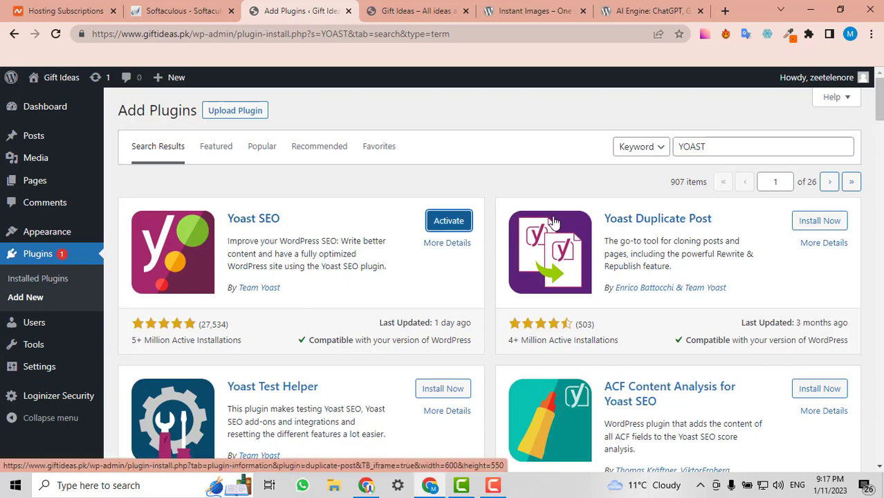
# - Activate Yoast SEO, Instant Images, Classic Editor and AI Engine together with a bulk action on the installed plugins list
pyautogui.click(36, 278)
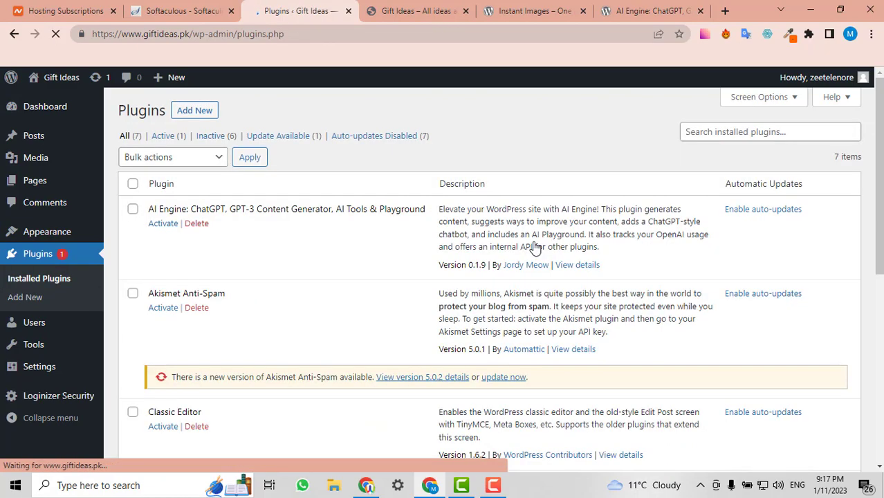
pyautogui.scroll(-6, 489, 280)
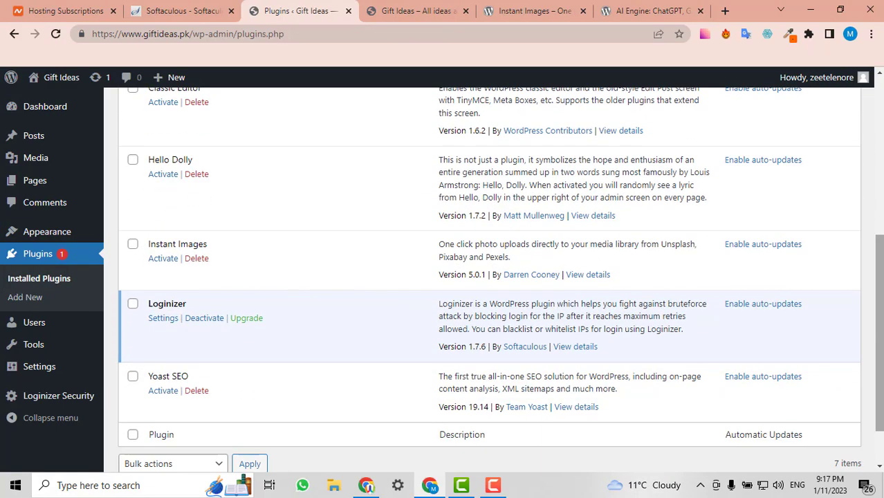
pyautogui.scroll(1, 400, 287)
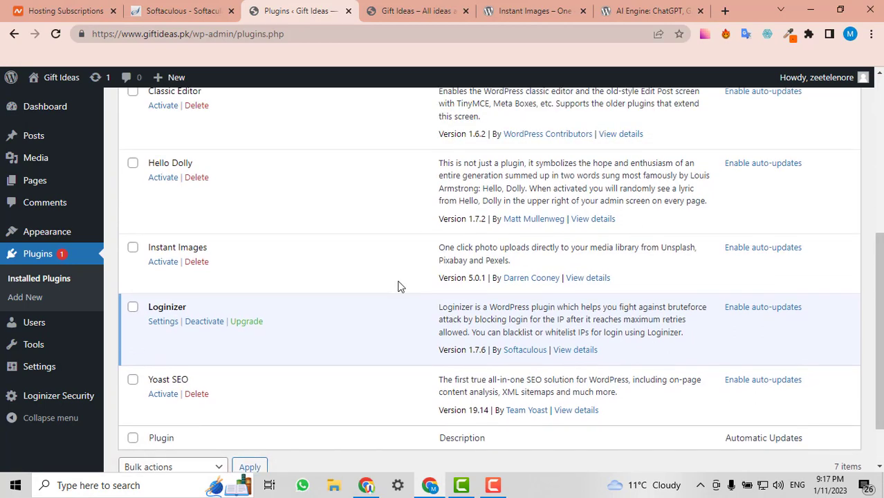
pyautogui.click(132, 379)
pyautogui.click(132, 247)
pyautogui.scroll(2, 274, 277)
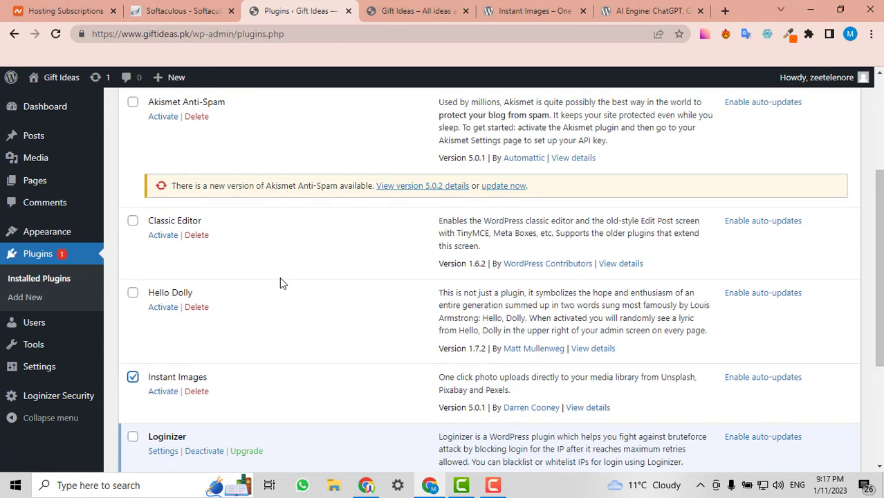
pyautogui.click(132, 220)
pyautogui.scroll(2, 135, 228)
pyautogui.scroll(1, 139, 238)
pyautogui.click(132, 209)
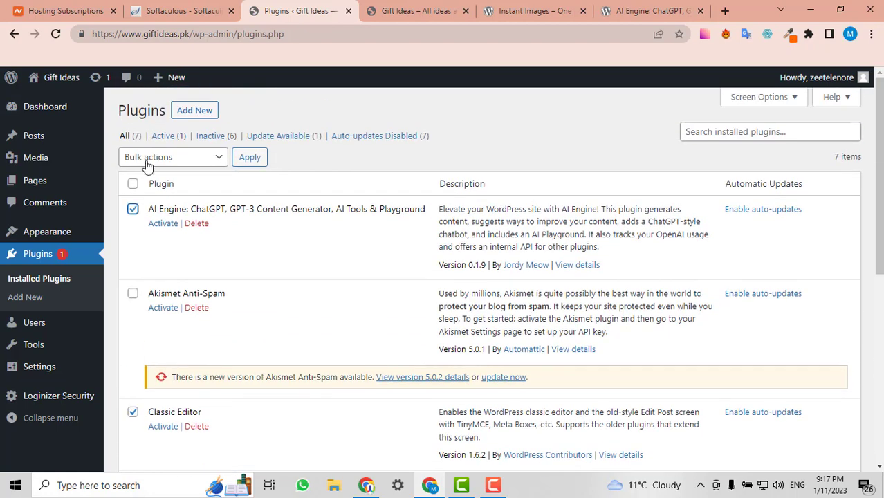
pyautogui.click(146, 160)
pyautogui.click(149, 188)
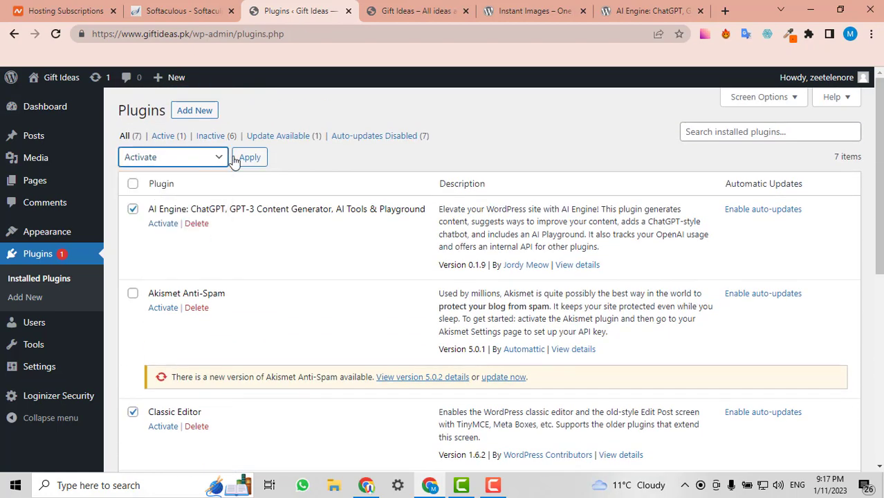
pyautogui.click(248, 158)
pyautogui.scroll(-6, 531, 249)
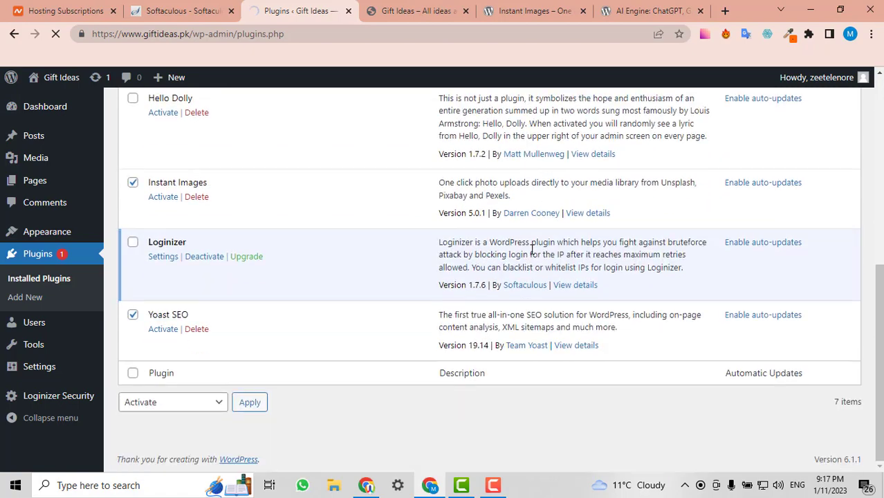
pyautogui.scroll(5, 531, 249)
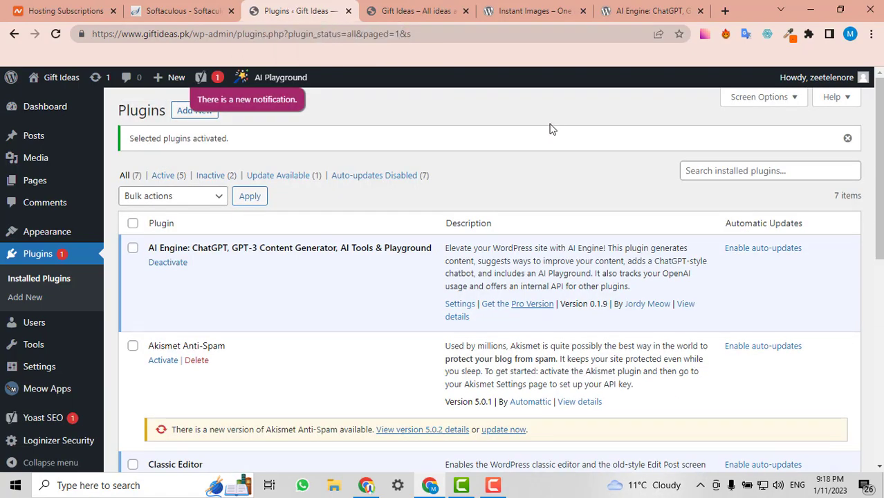
# - Open the settings of the AI Engine plugin and go to its Open AI API key section
pyautogui.scroll(-5, 551, 132)
pyautogui.scroll(-3, 554, 133)
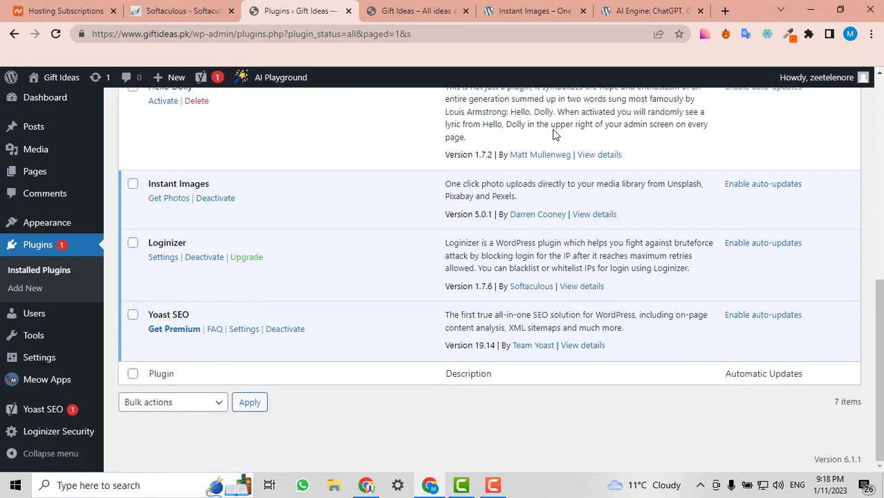
pyautogui.scroll(6, 554, 133)
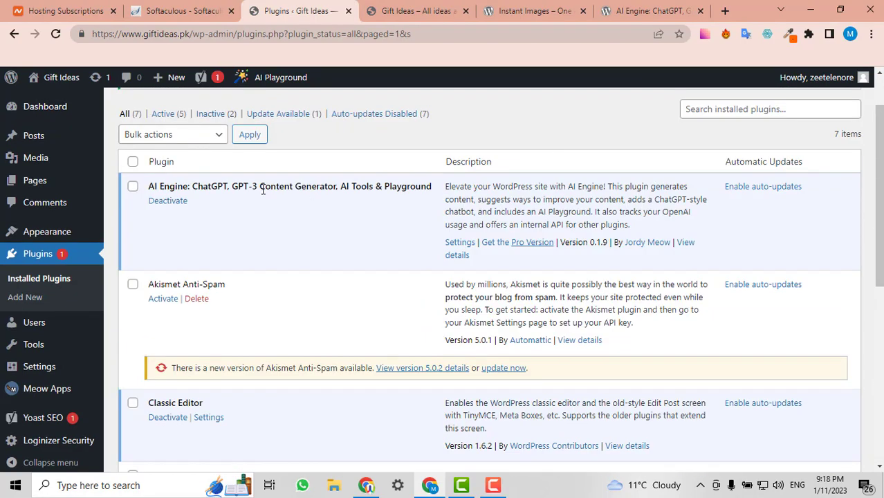
pyautogui.click(460, 243)
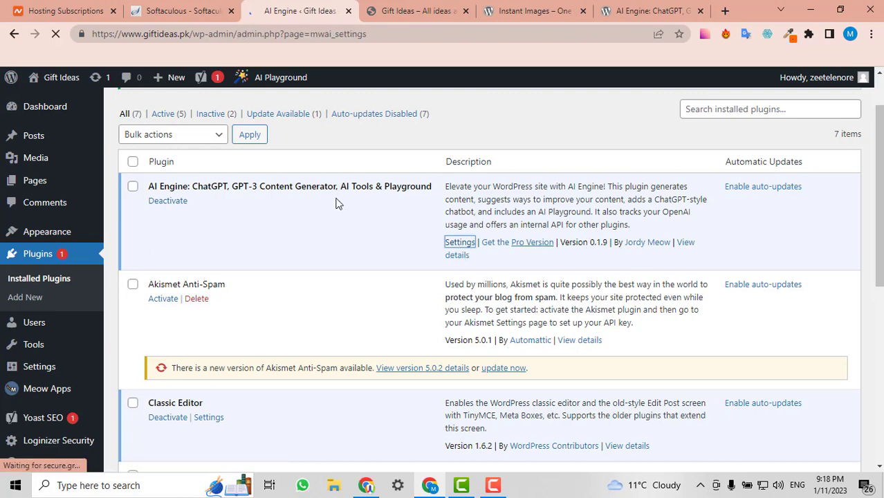
pyautogui.scroll(-3, 346, 194)
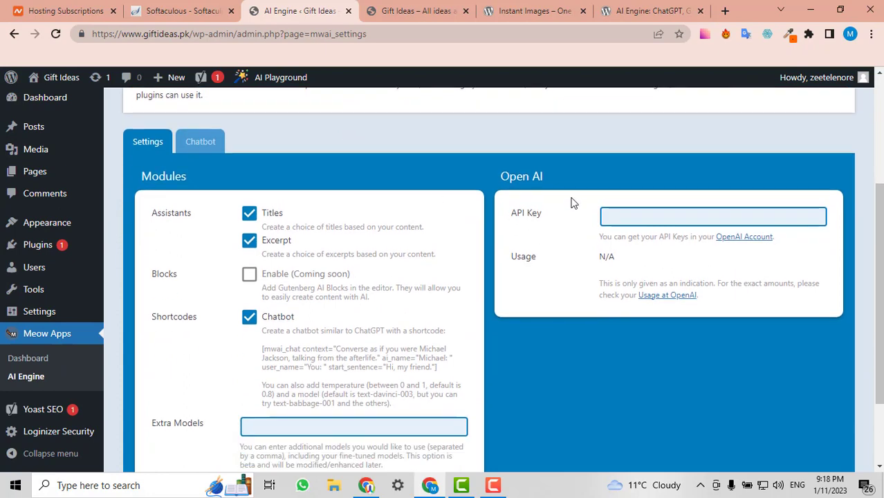
pyautogui.scroll(-1, 585, 215)
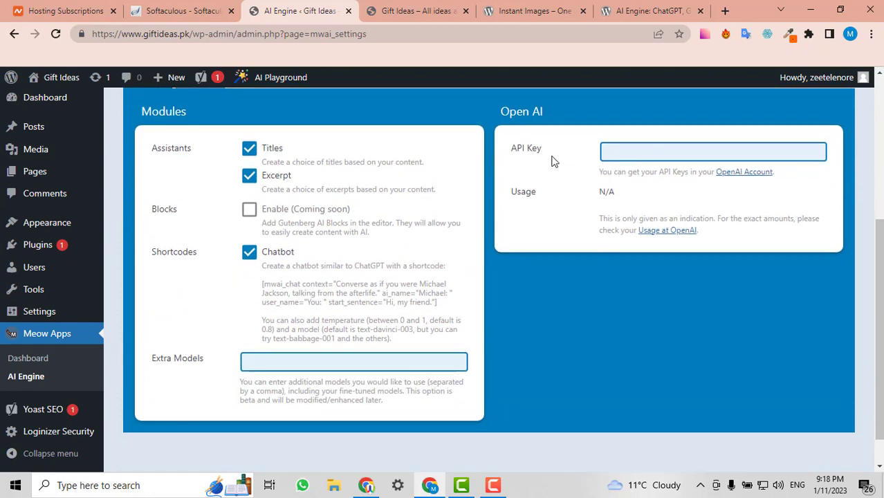
# - Open the OpenAI account's API keys page in a new tab placed directly after the AI Engine settings tab
pyautogui.rightClick(739, 172)
pyautogui.click(757, 186)
pyautogui.click(356, 4)
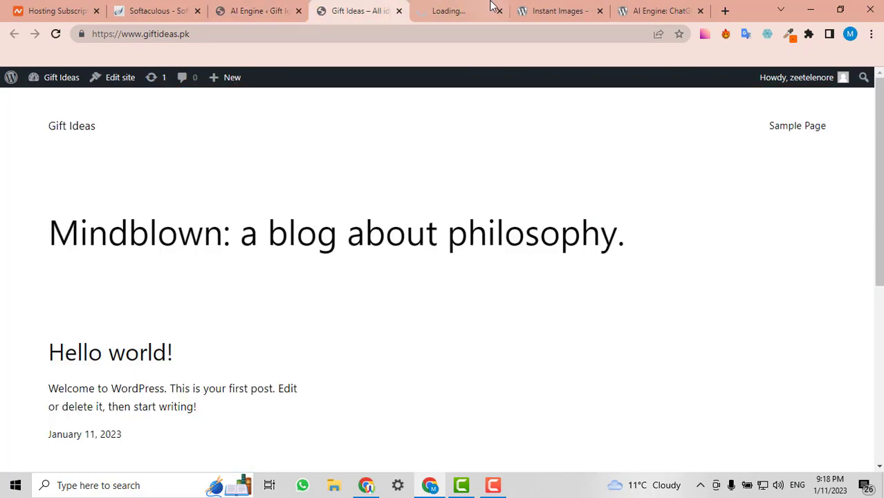
pyautogui.moveTo(491, 5); pyautogui.dragTo(398, 4)
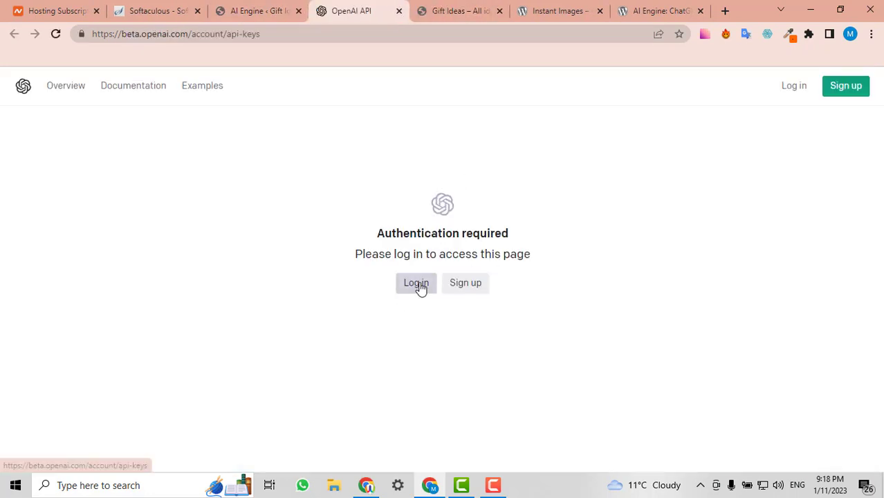
# - Start logging in to OpenAI and solve the reCAPTCHA by selecting all squares with traffic lights
pyautogui.click(418, 284)
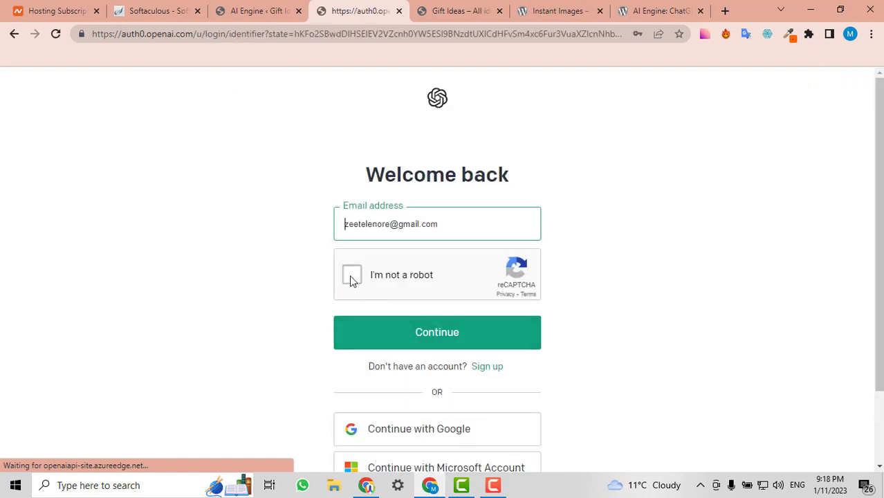
pyautogui.click(351, 280)
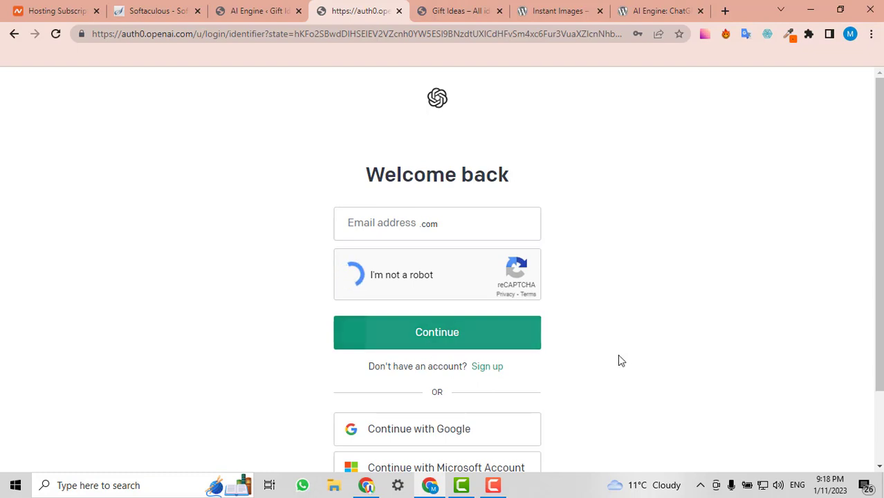
pyautogui.click(506, 197)
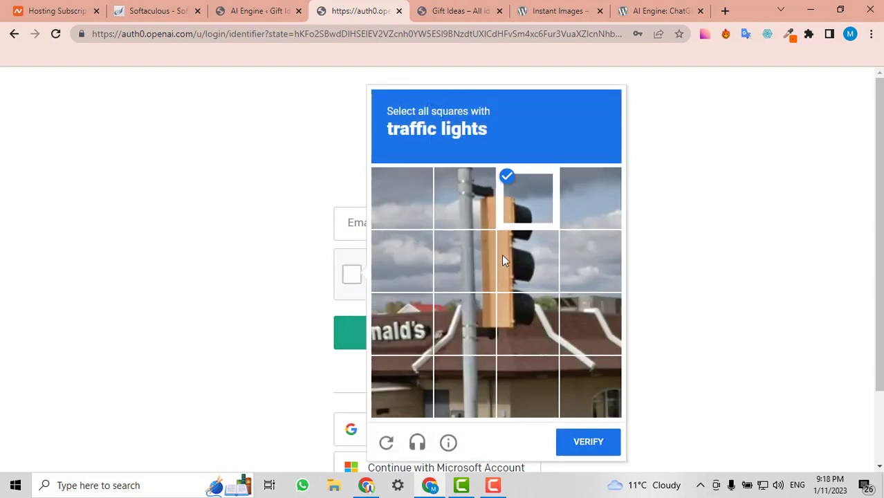
pyautogui.click(505, 263)
pyautogui.click(513, 301)
pyautogui.click(468, 266)
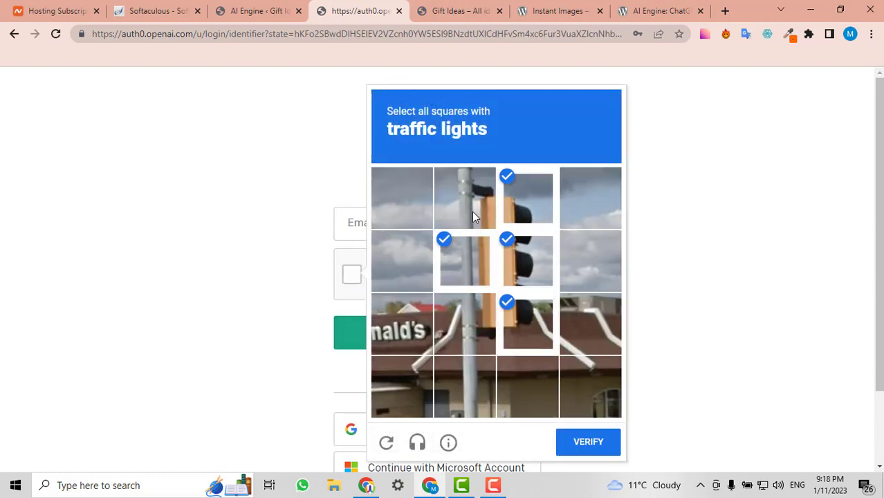
pyautogui.click(474, 214)
pyautogui.click(470, 338)
pyautogui.click(587, 440)
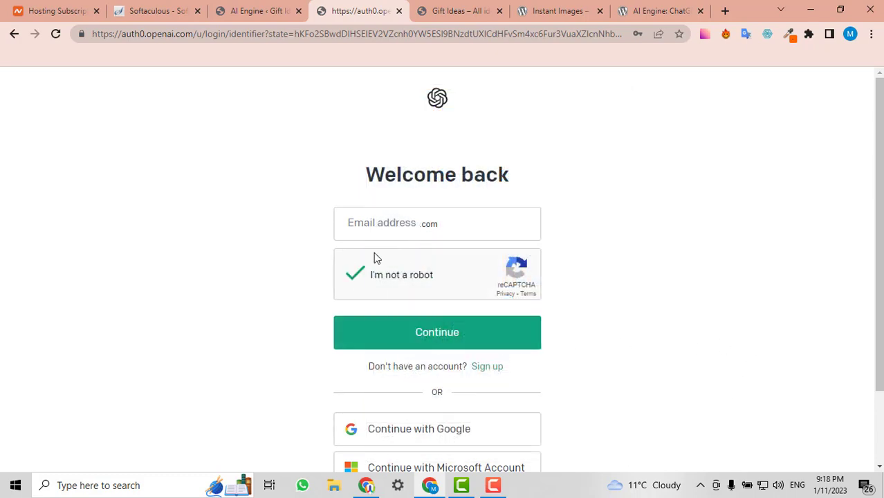
# - Complete the OpenAI login with the account e-mail address and account password
pyautogui.click(427, 224)
pyautogui.click(424, 338)
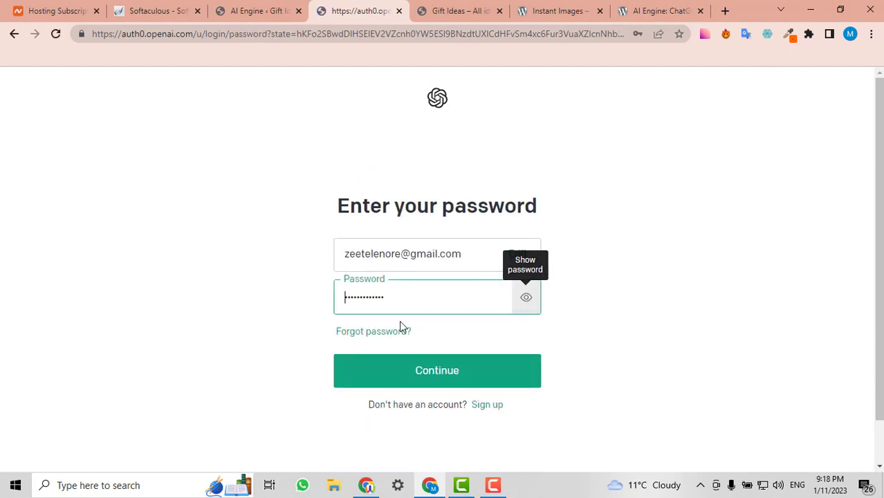
pyautogui.click(411, 385)
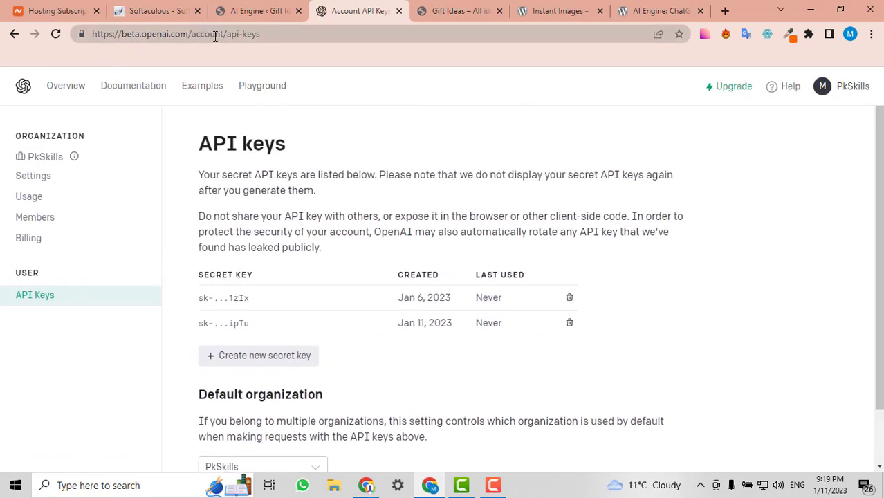
# - Create a new OpenAI secret key and copy it to the clipboard
pyautogui.scroll(-2, 872, 122)
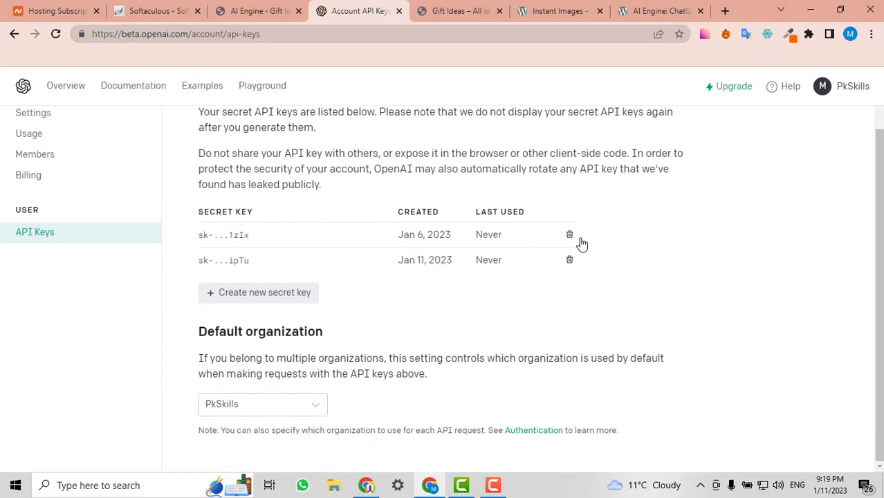
pyautogui.click(229, 300)
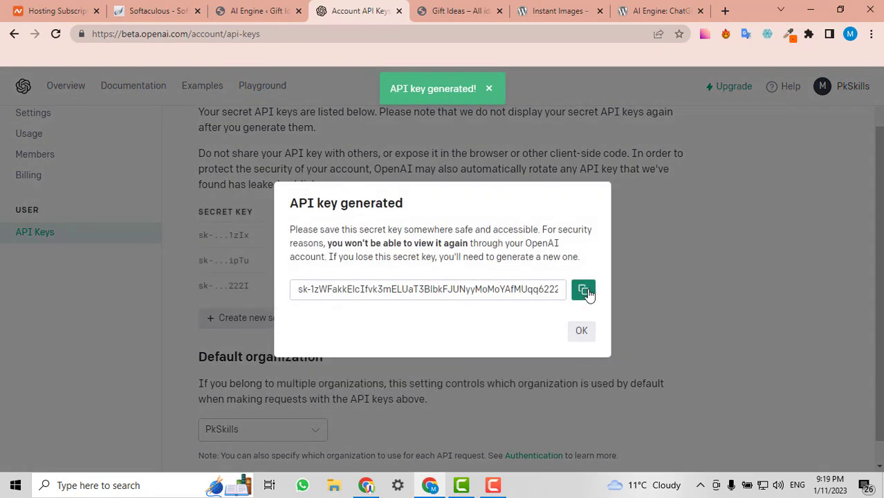
pyautogui.click(586, 291)
pyautogui.click(582, 332)
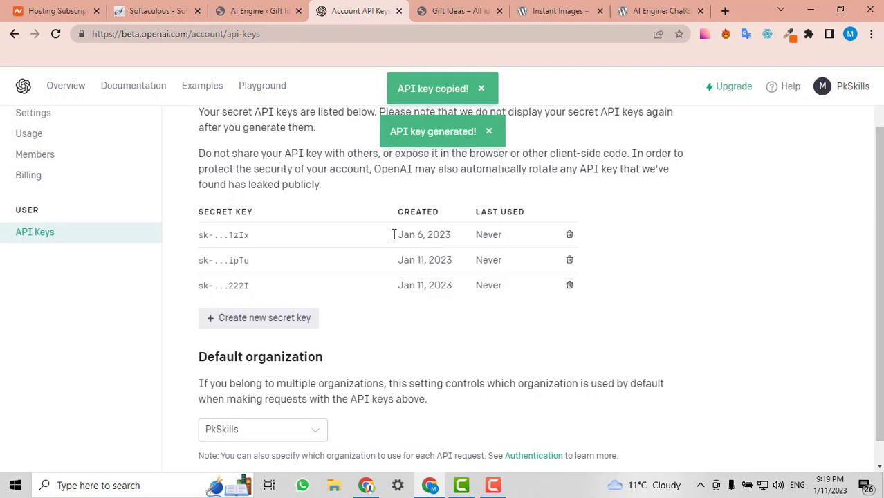
# - Paste the copied OpenAI API key into the API Key field of the AI Engine settings and save it
pyautogui.click(265, 10)
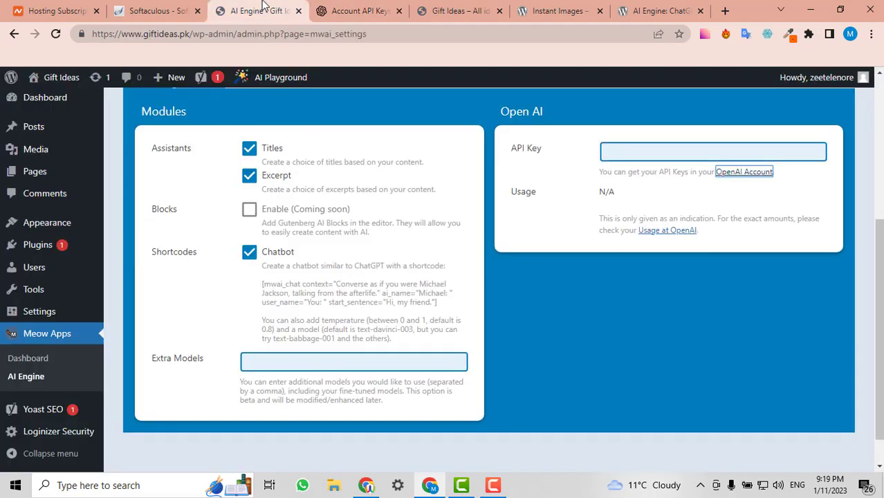
pyautogui.click(652, 156)
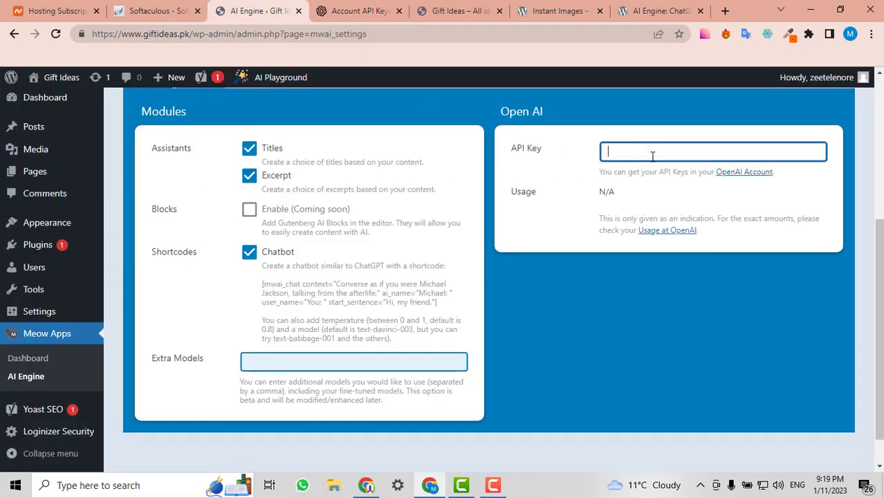
pyautogui.hotkey('ctrl', 'v')
pyautogui.scroll(-1, 621, 262)
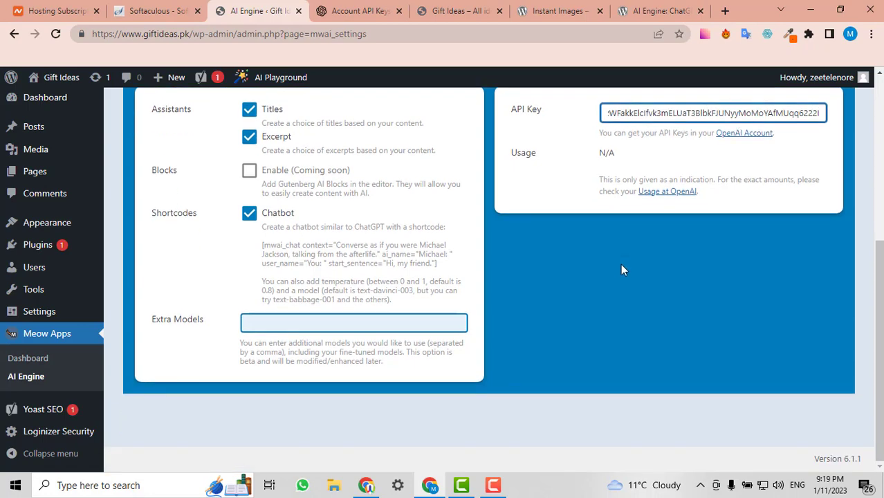
pyautogui.scroll(4, 692, 222)
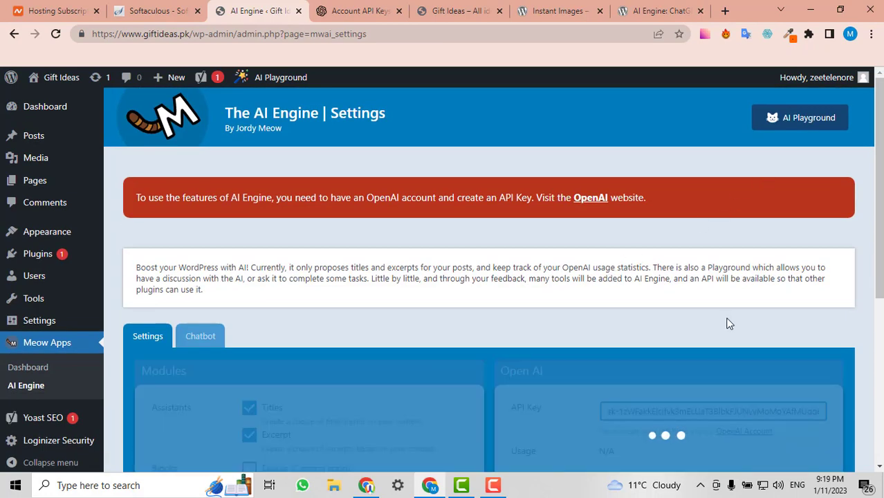
pyautogui.scroll(-4, 617, 271)
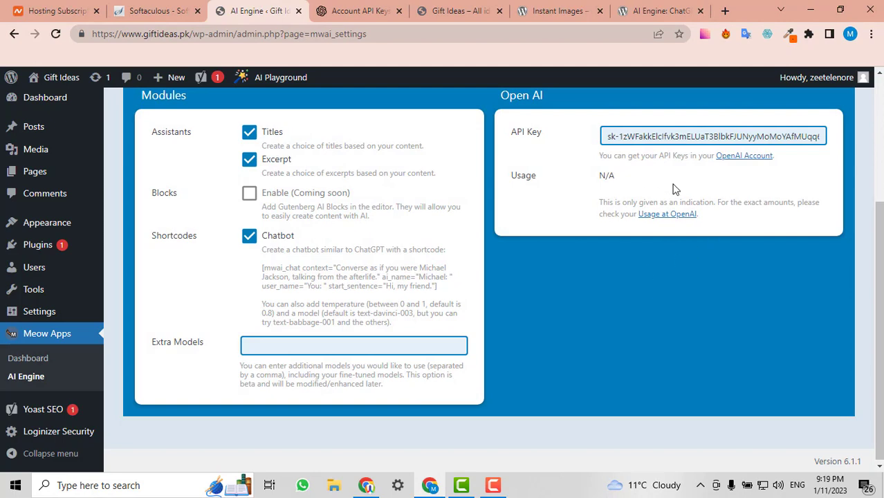
pyautogui.scroll(-1, 676, 187)
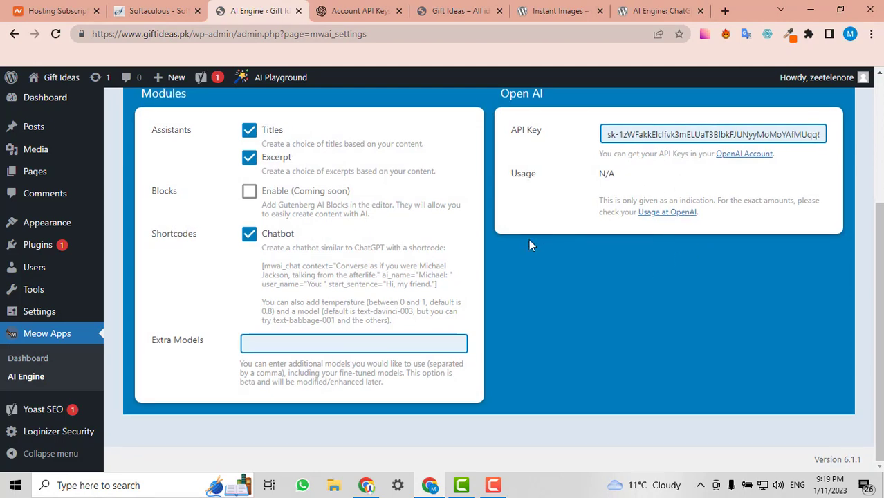
# - Open the WordPress post Categories page in a new tab from the Generate New post page
pyautogui.scroll(3, 523, 174)
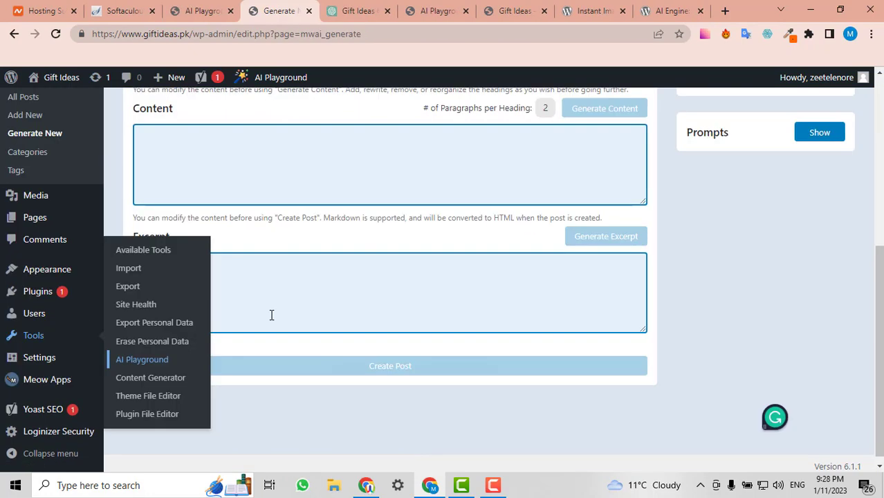
pyautogui.scroll(3, 270, 313)
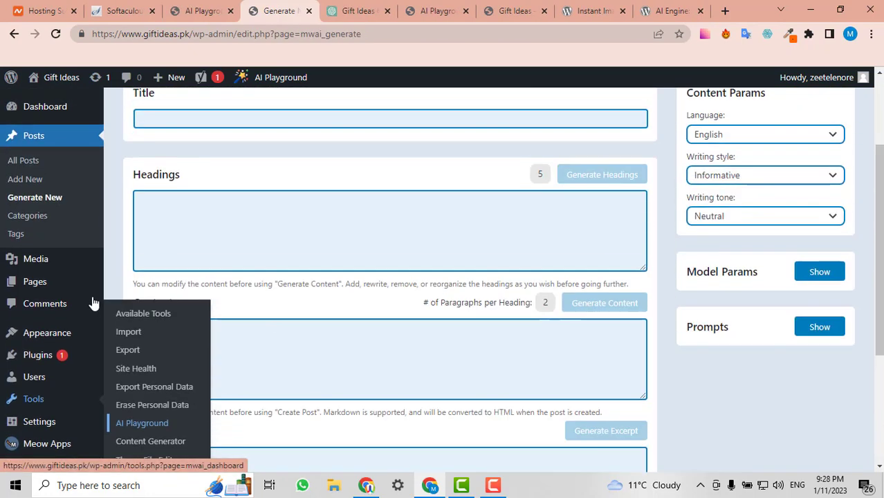
pyautogui.rightClick(32, 219)
pyautogui.click(90, 230)
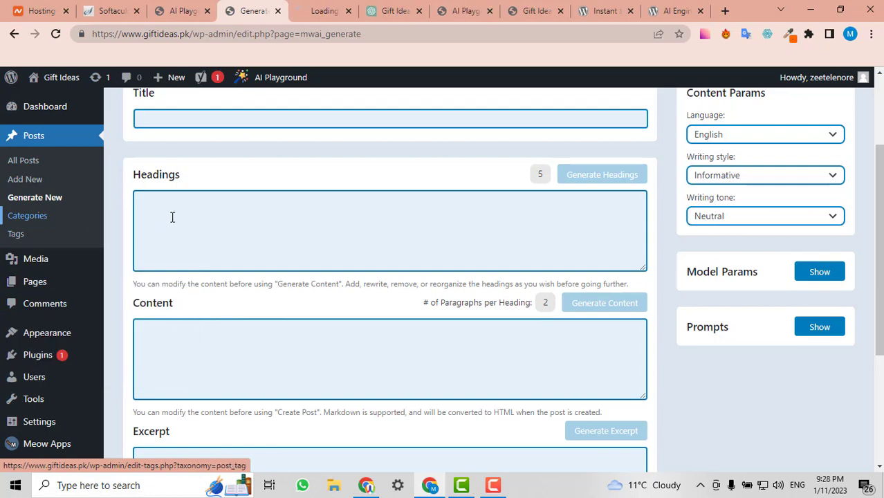
pyautogui.click(310, 5)
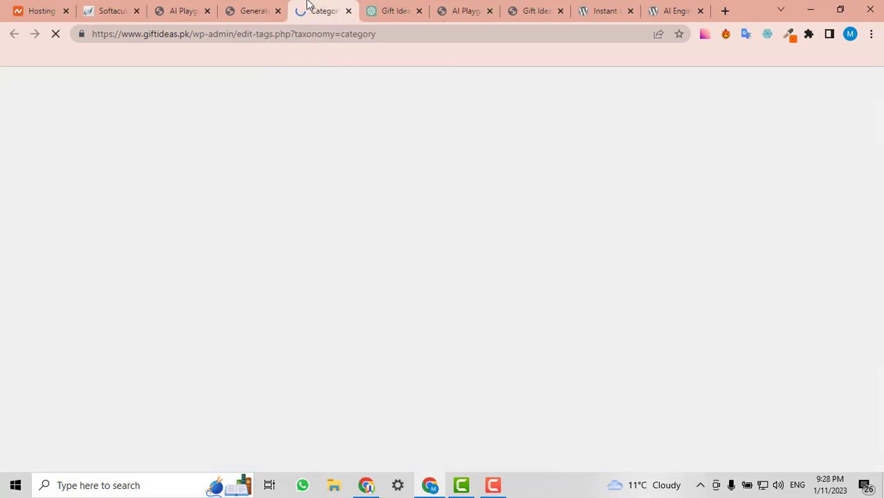
pyautogui.click(272, 8)
pyautogui.click(316, 9)
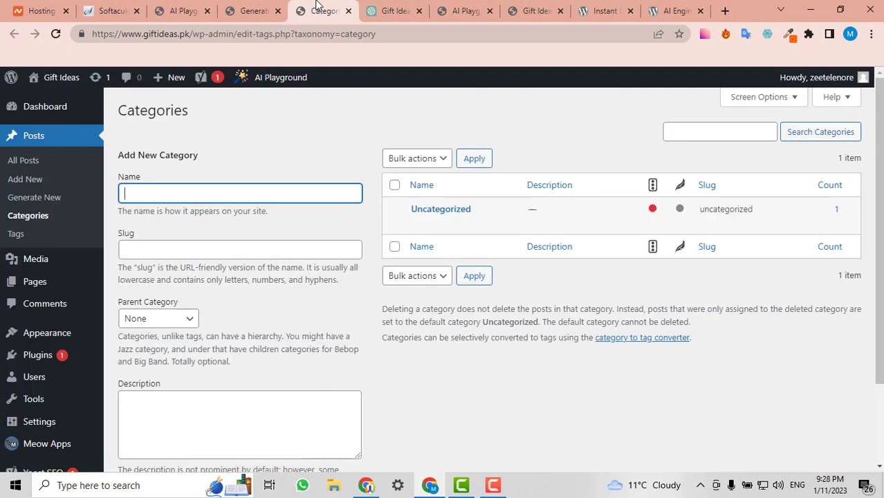
# - Consult the gift blog category ideas in the ChatGPT conversation and add a post category named Gift for Girl Friend
pyautogui.hotkey('ctrl', '7')
pyautogui.click(394, 10)
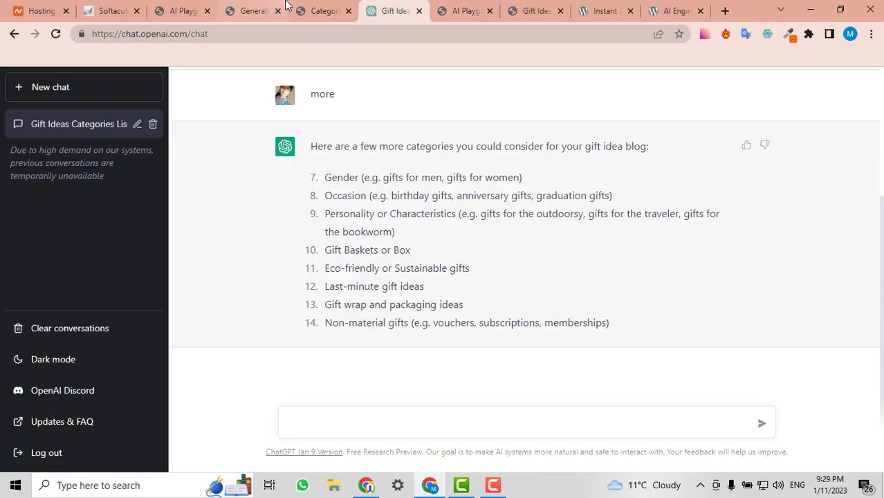
pyautogui.click(256, 10)
pyautogui.click(322, 10)
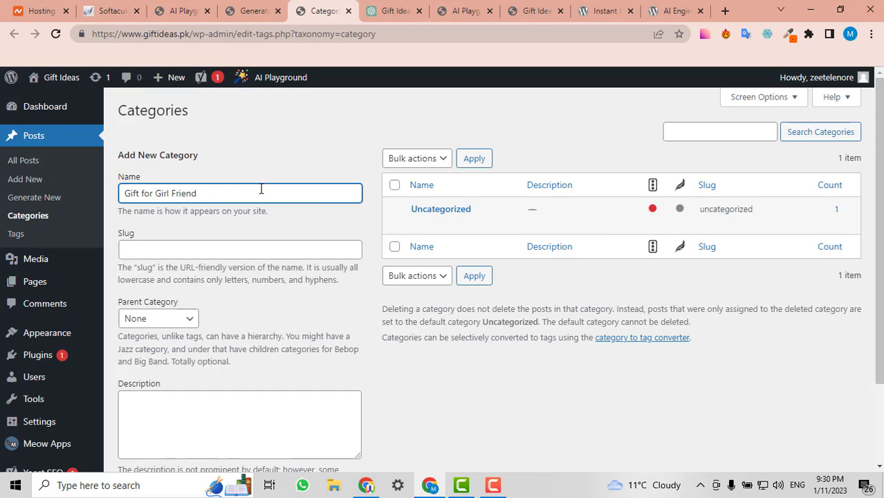
pyautogui.scroll(-2, 261, 189)
pyautogui.click(187, 403)
pyautogui.scroll(2, 492, 247)
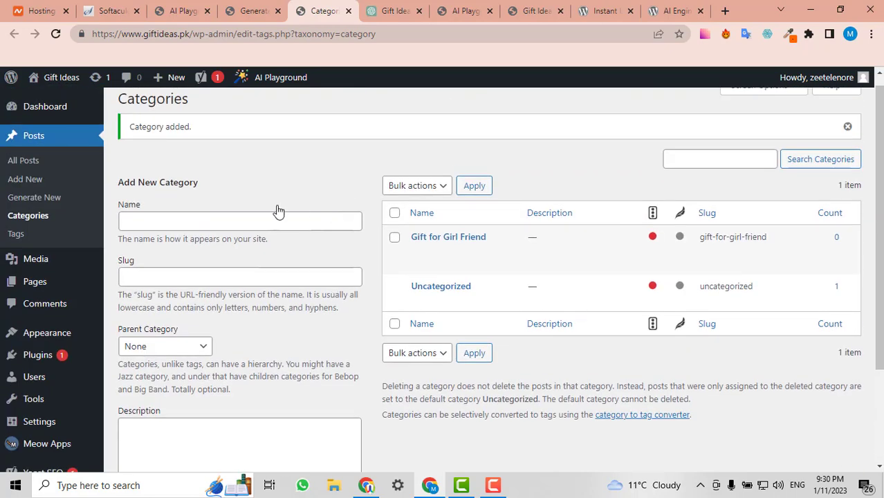
# - Add a post category named Gift for Parents with no parent category
pyautogui.click(196, 228)
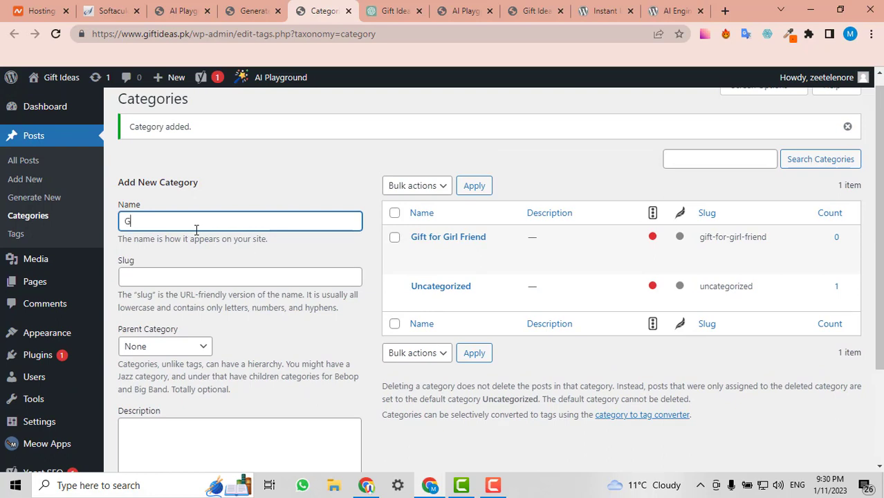
pyautogui.write('Gift for M')
pyautogui.write('o')
pyautogui.press('BackSpace')
pyautogui.press('BackSpace')
pyautogui.write('Parents')
pyautogui.press('Return')
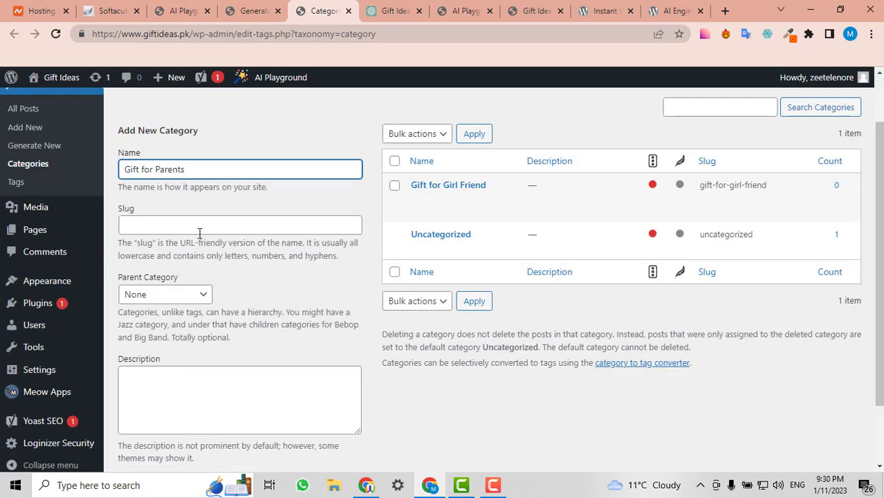
# - Add a post category named Gift For Children with no parent category
pyautogui.click(214, 234)
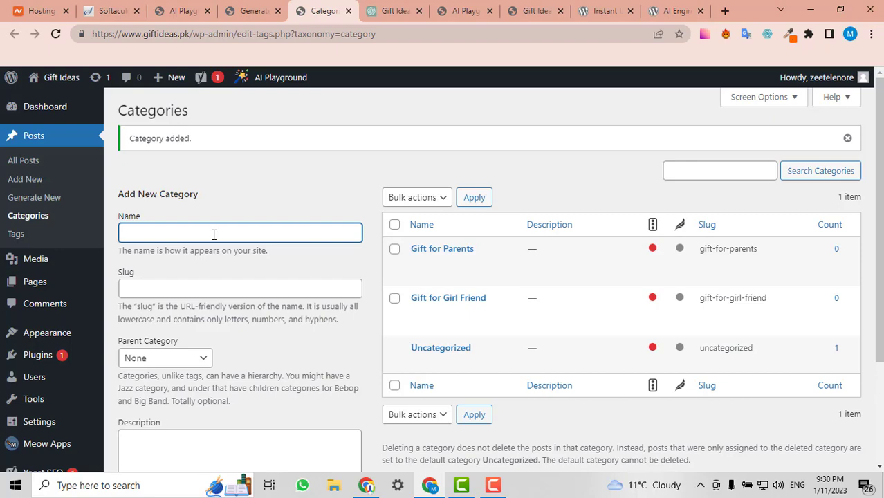
pyautogui.write('Gift For Children')
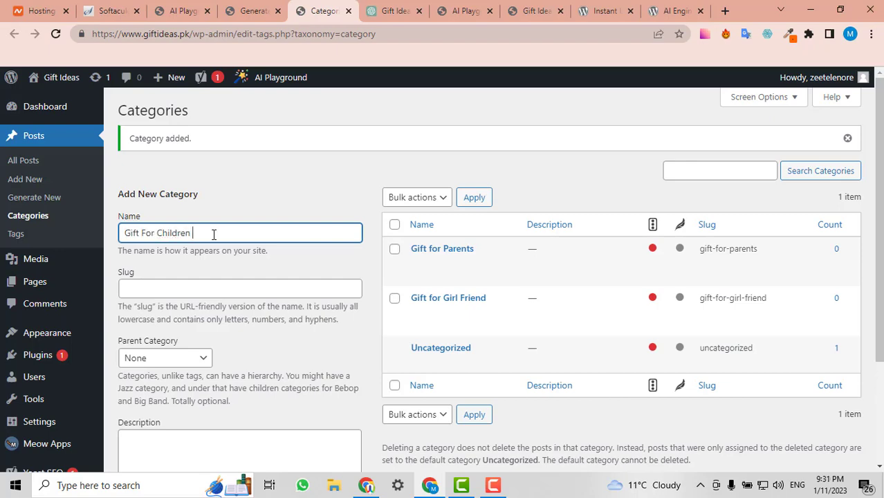
pyautogui.press('Return')
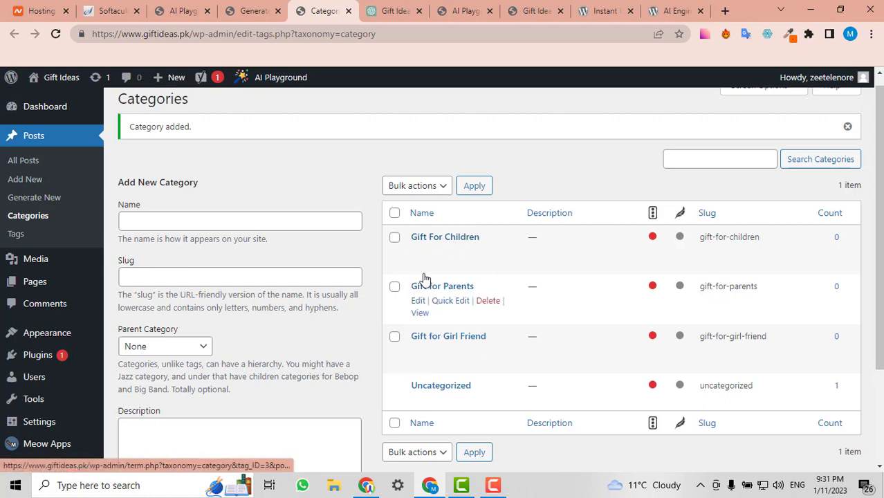
# - Switch to the ChatGPT conversation and send the prompt "Give me 10 titles for gift ideas for girl friend"
pyautogui.click(398, 9)
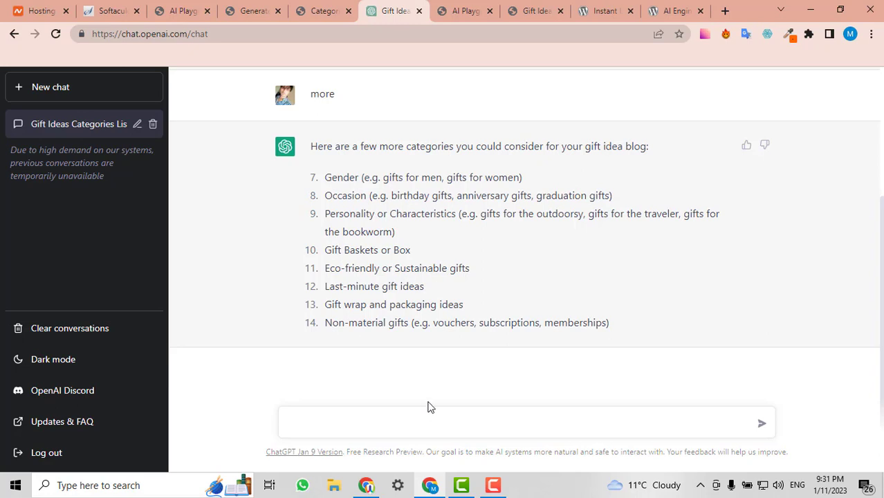
pyautogui.write('Gif')
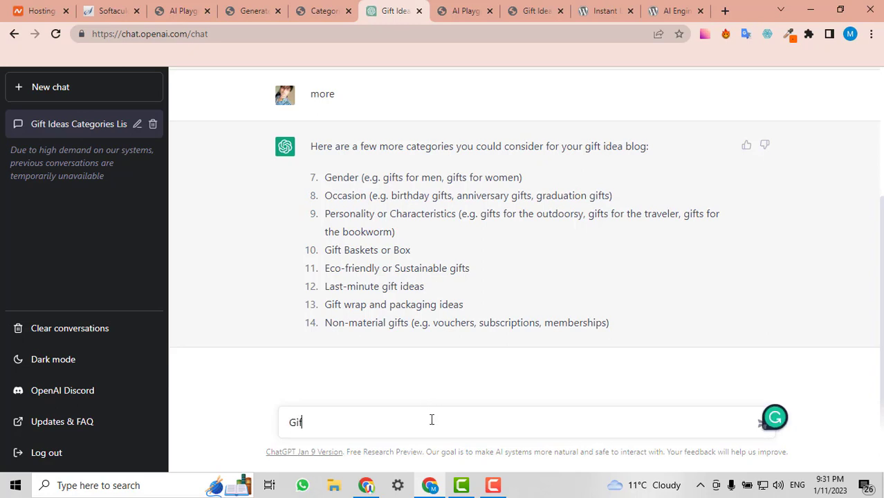
pyautogui.write('ve me 10 tit')
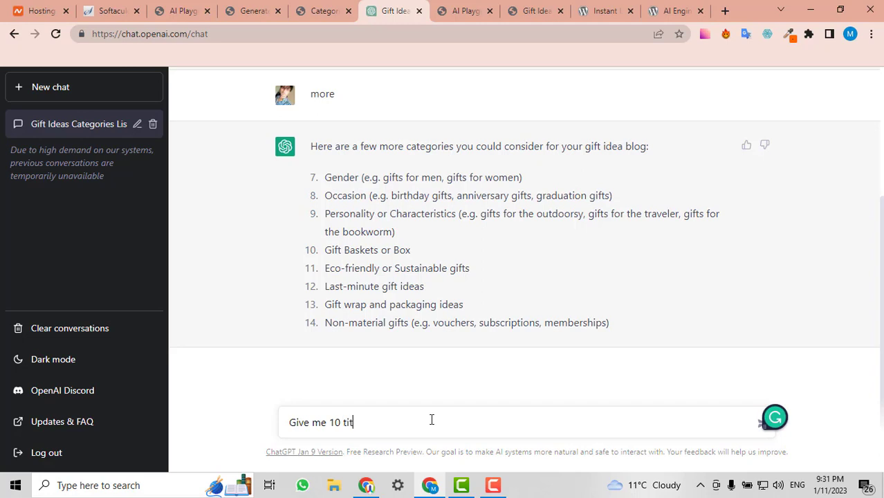
pyautogui.write('les for gift ideas for girl friend')
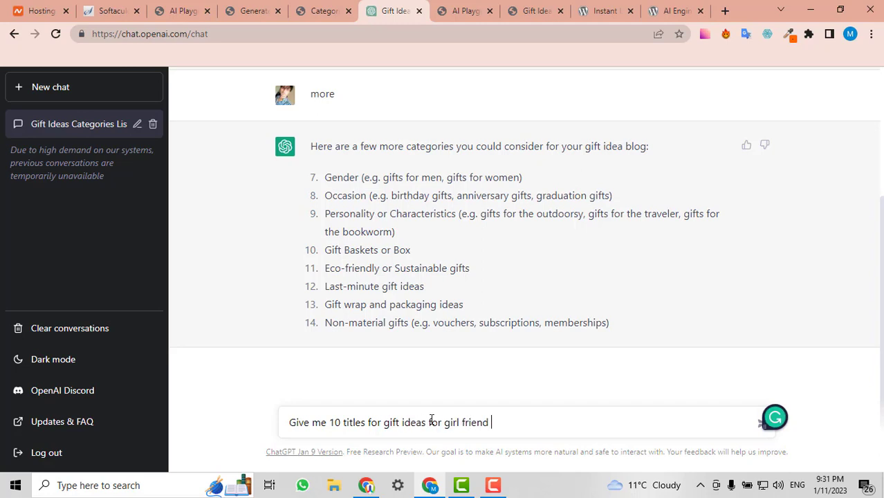
pyautogui.press('Return')
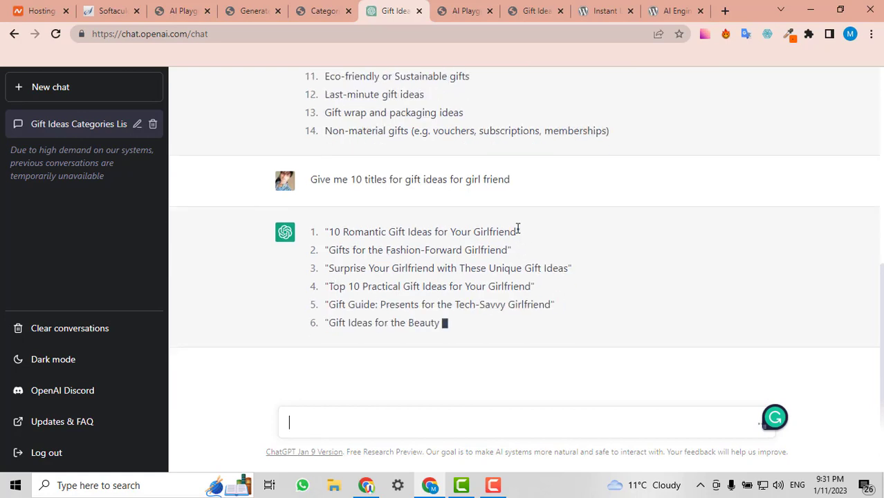
# - Copy the first suggested title, "10 Romantic Gift Ideas for Your Girlfriend", from the ChatGPT answer
pyautogui.moveTo(516, 232); pyautogui.dragTo(332, 214)
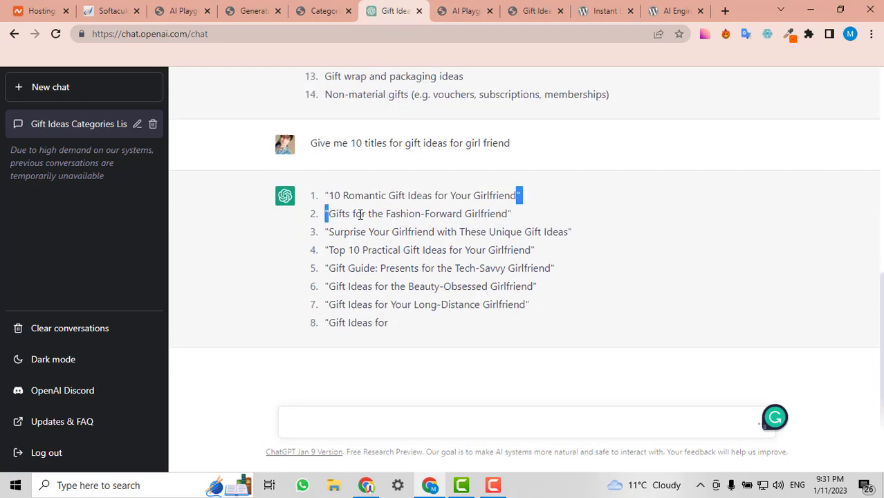
pyautogui.click(405, 195)
pyautogui.tripleClick(405, 195)
pyautogui.hotkey('ctrl', 'c')
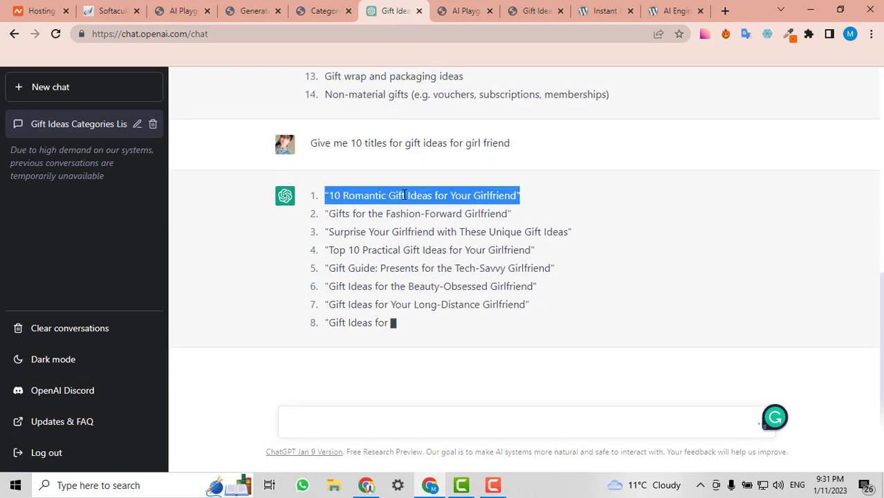
# - Open the Generate New post page in WordPress and paste 10 Romantic Gift Ideas for Your Girlfriend as the title, without the opening quotation mark
pyautogui.click(338, 10)
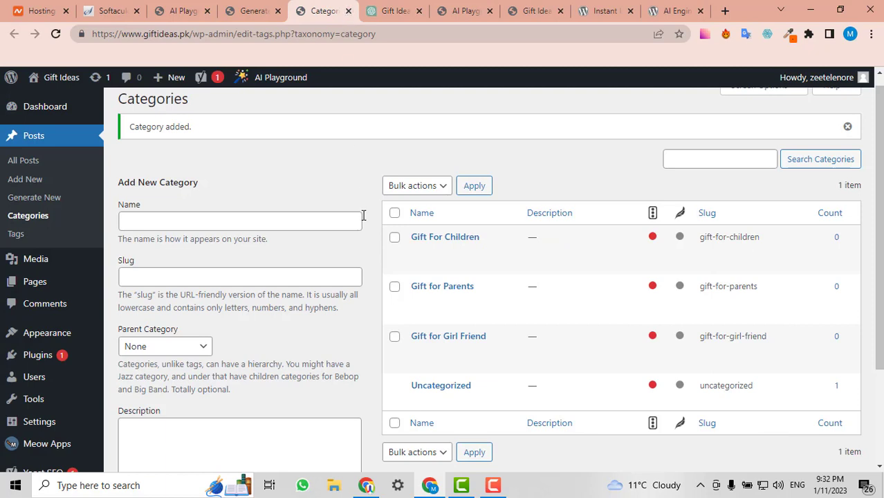
pyautogui.click(41, 201)
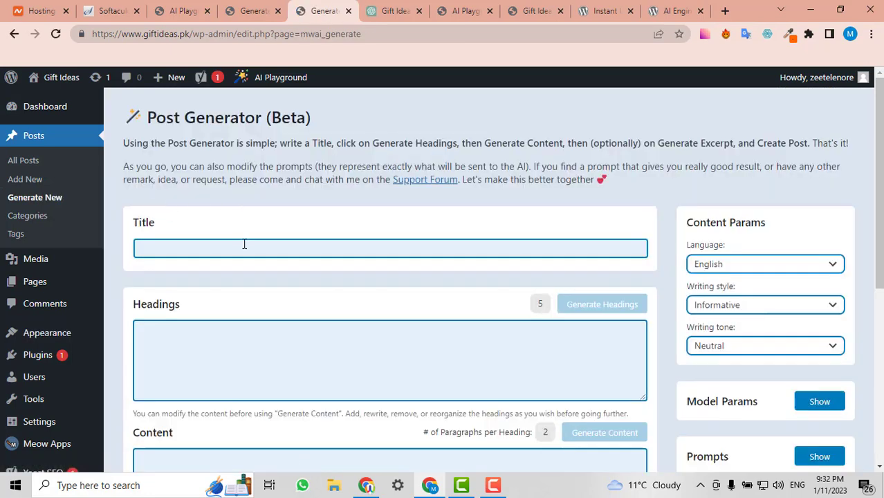
pyautogui.click(244, 247)
pyautogui.hotkey('ctrl', 'v')
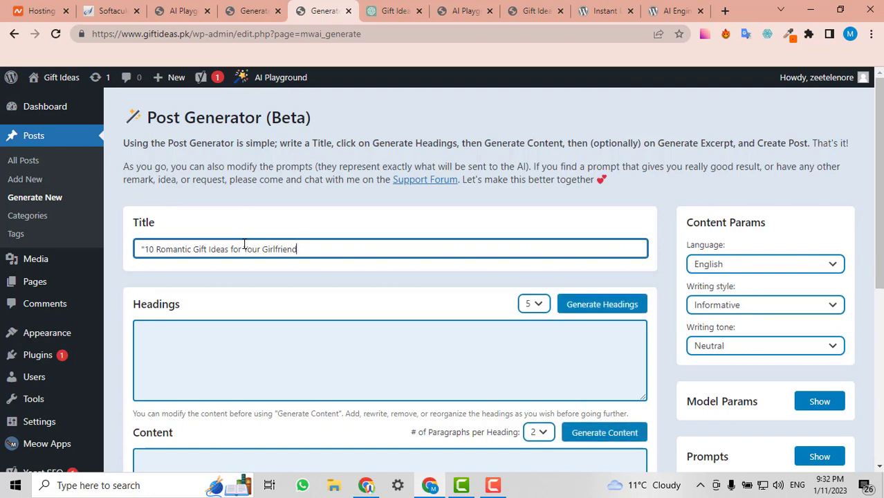
pyautogui.click(147, 249)
pyautogui.press('BackSpace')
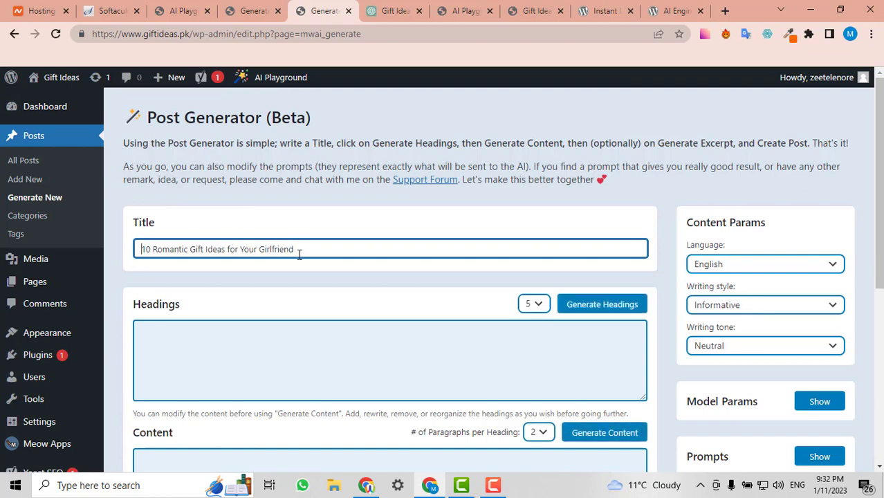
# - Generate 5 headings for the post from its title
pyautogui.scroll(-1, 475, 284)
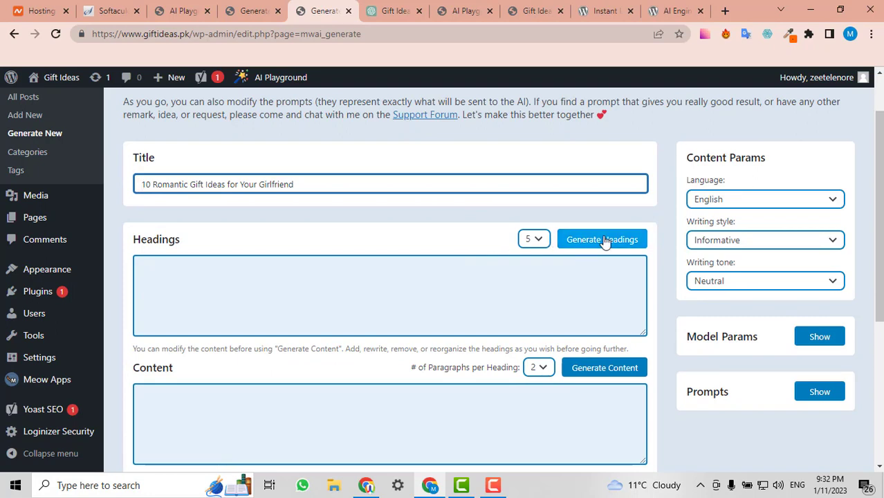
pyautogui.click(534, 240)
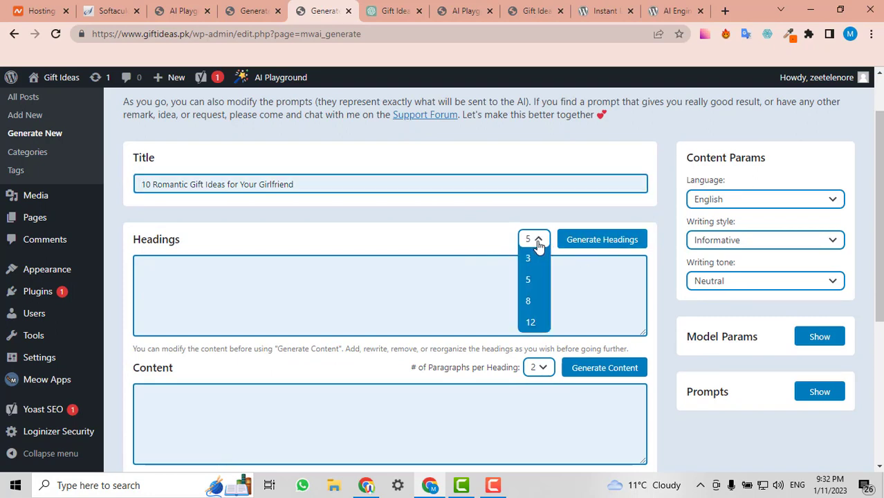
pyautogui.click(531, 283)
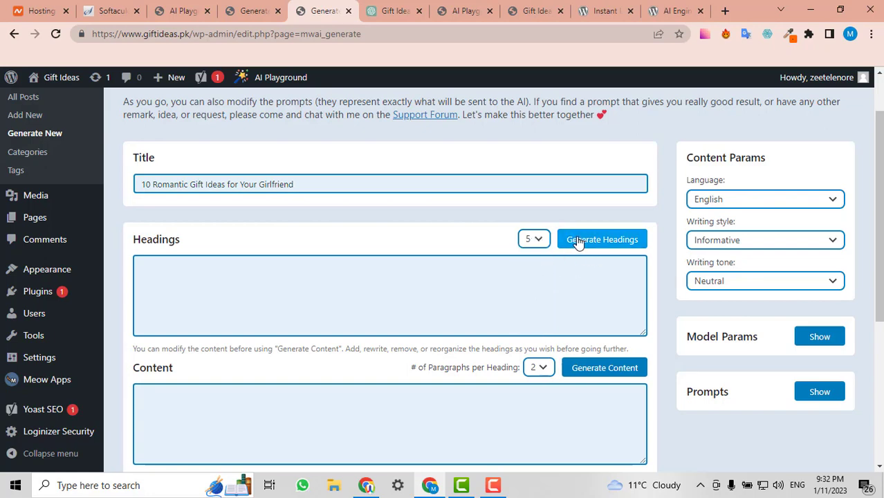
pyautogui.click(579, 241)
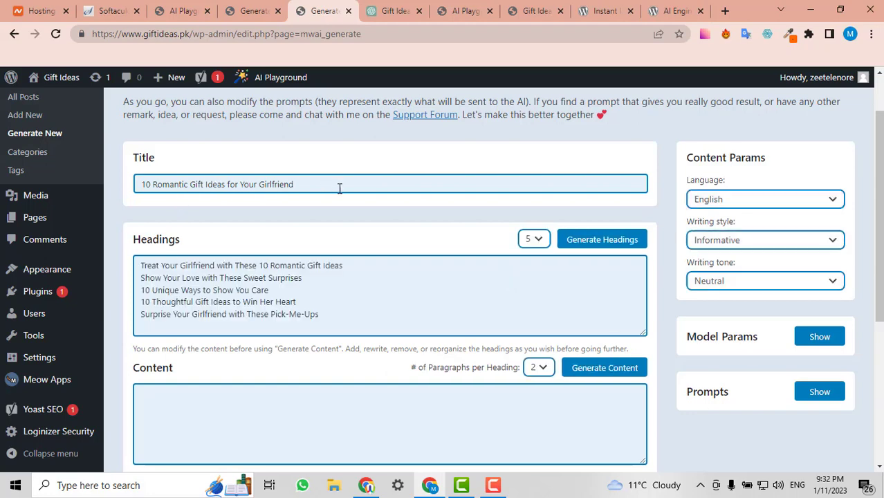
# - Generate the post content from the headings and read through the generated text
pyautogui.scroll(-1, 275, 290)
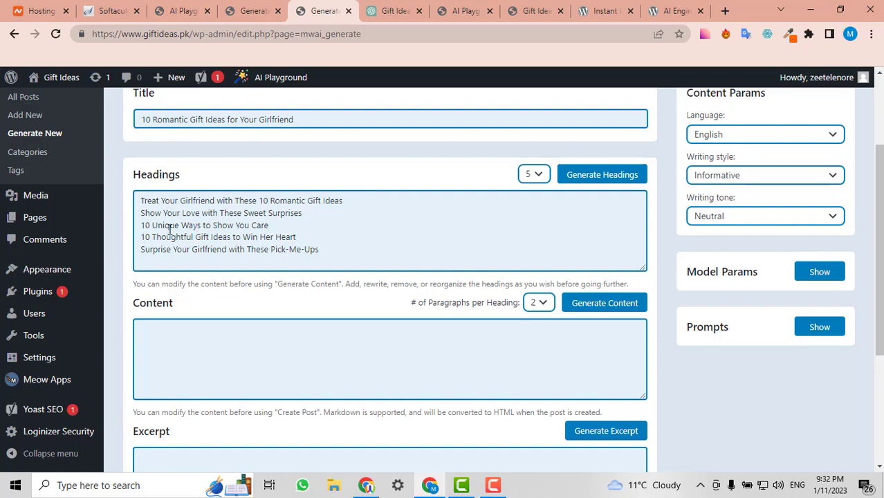
pyautogui.scroll(-2, 367, 228)
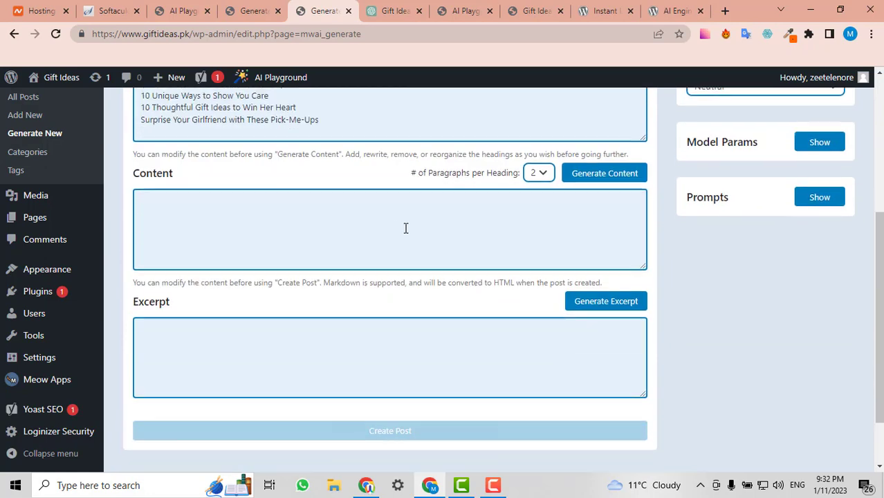
pyautogui.click(599, 181)
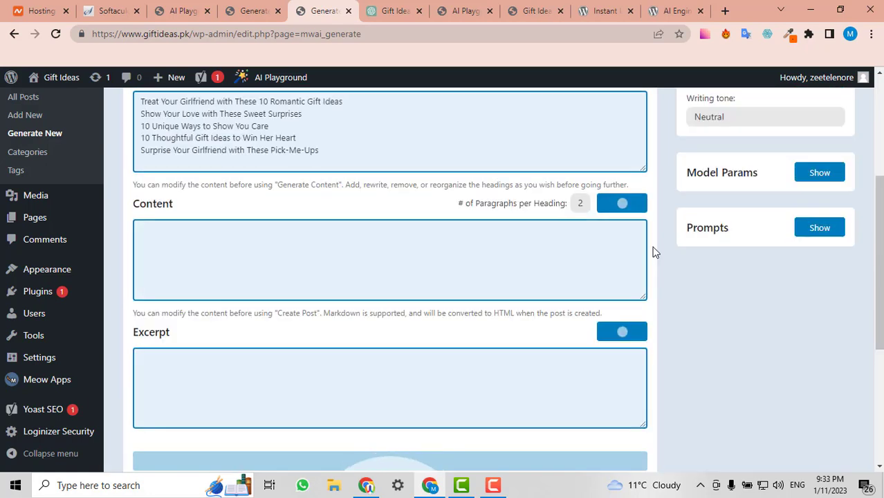
pyautogui.scroll(-15, 487, 256)
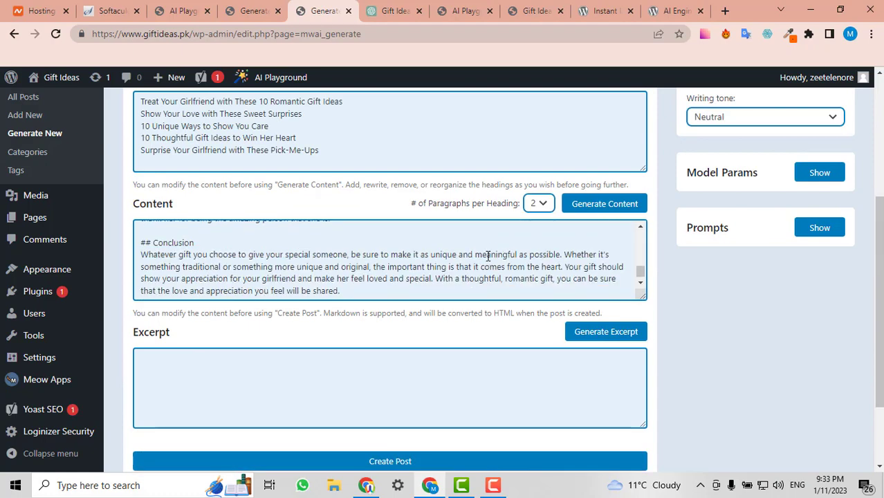
pyautogui.scroll(15, 488, 256)
pyautogui.scroll(-2, 459, 309)
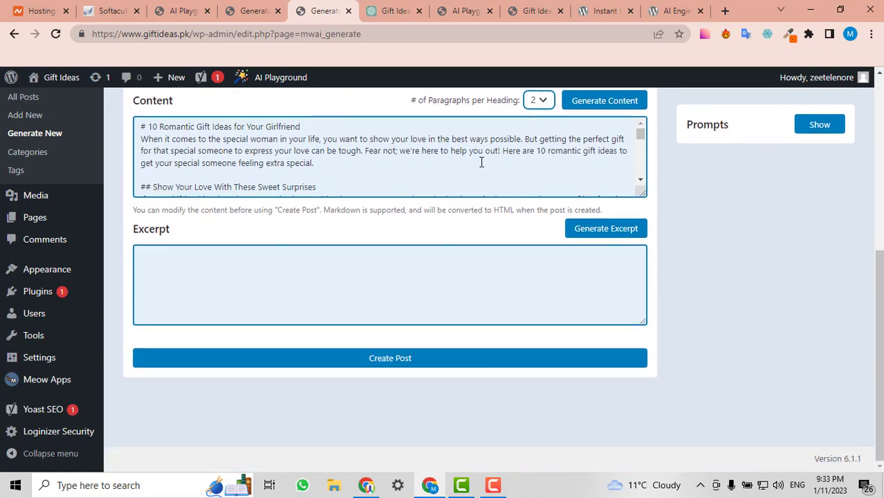
pyautogui.scroll(-3, 479, 158)
pyautogui.scroll(-5, 530, 138)
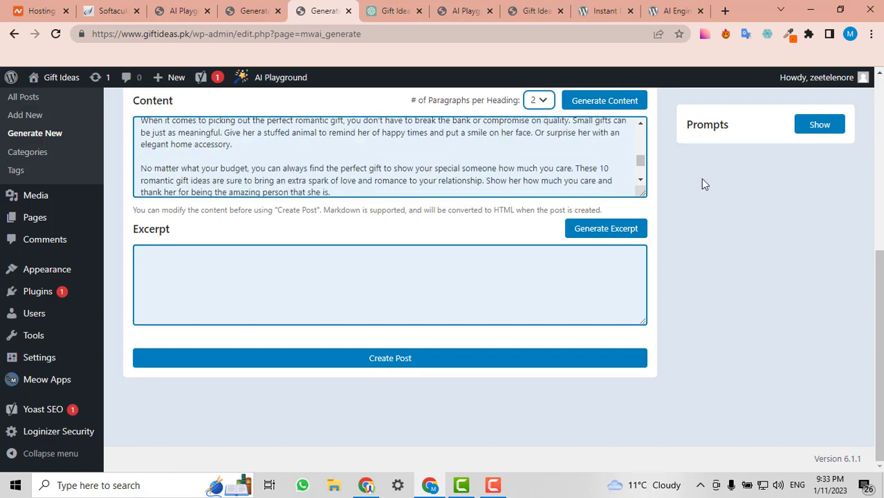
# - Generate the excerpt for the girlfriend gift ideas post
pyautogui.click(602, 236)
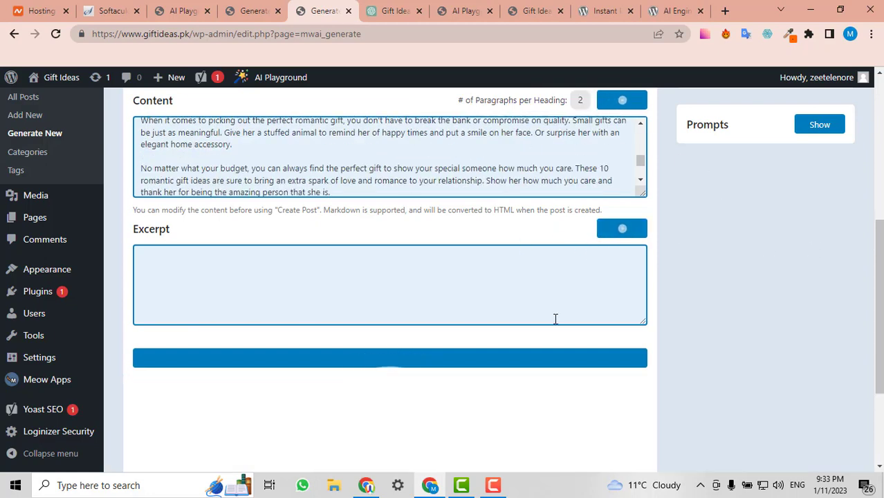
pyautogui.scroll(5, 555, 319)
pyautogui.scroll(-5, 555, 319)
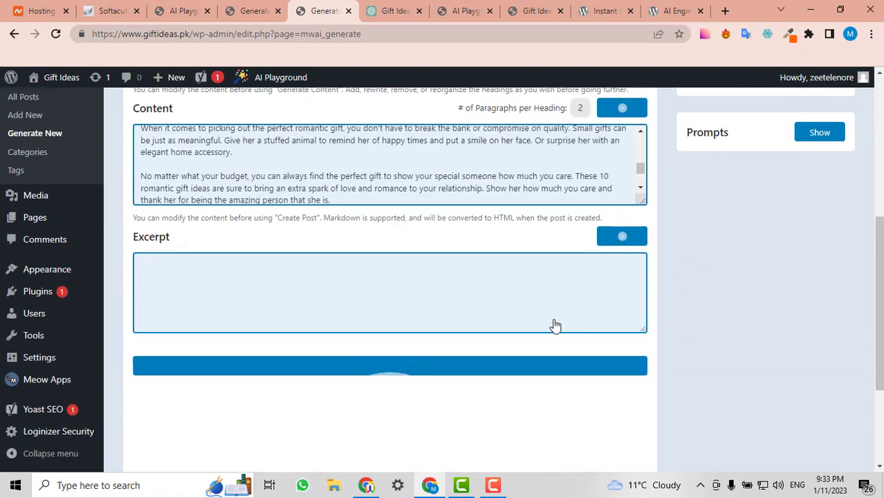
pyautogui.scroll(-1, 555, 325)
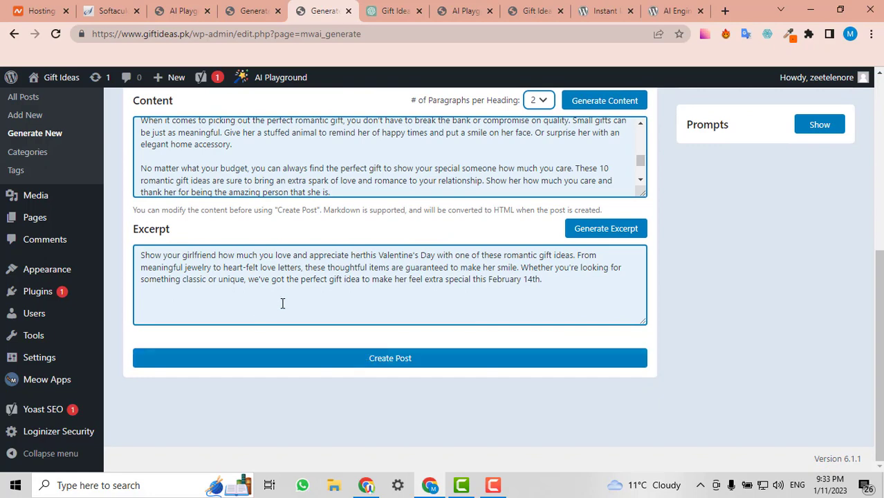
# - Create the post from the generated title, content and excerpt, and open it in the post editor
pyautogui.click(391, 369)
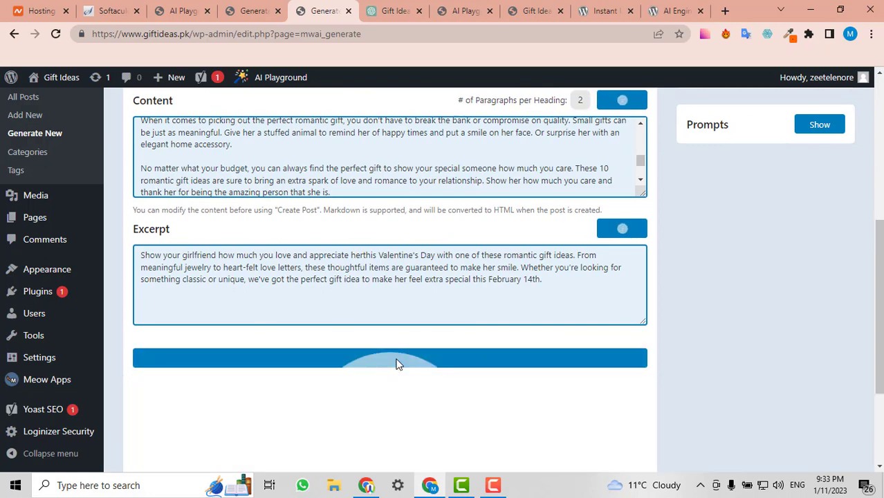
pyautogui.scroll(3, 392, 370)
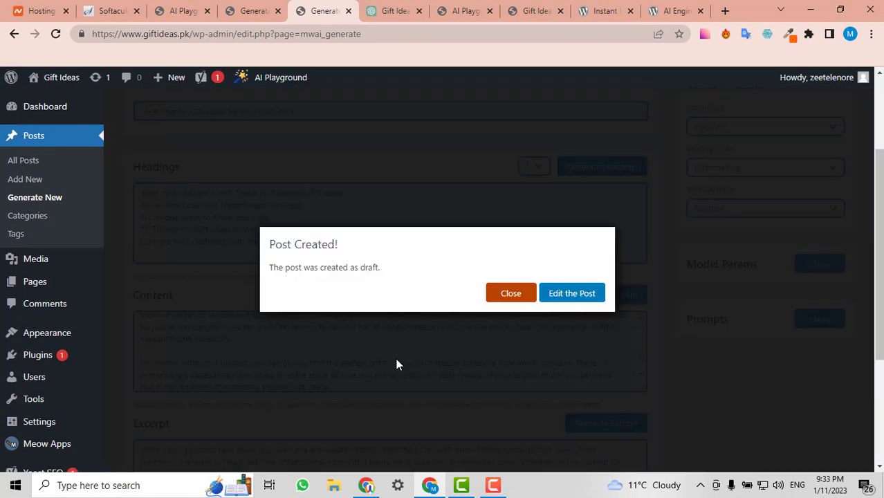
pyautogui.click(570, 295)
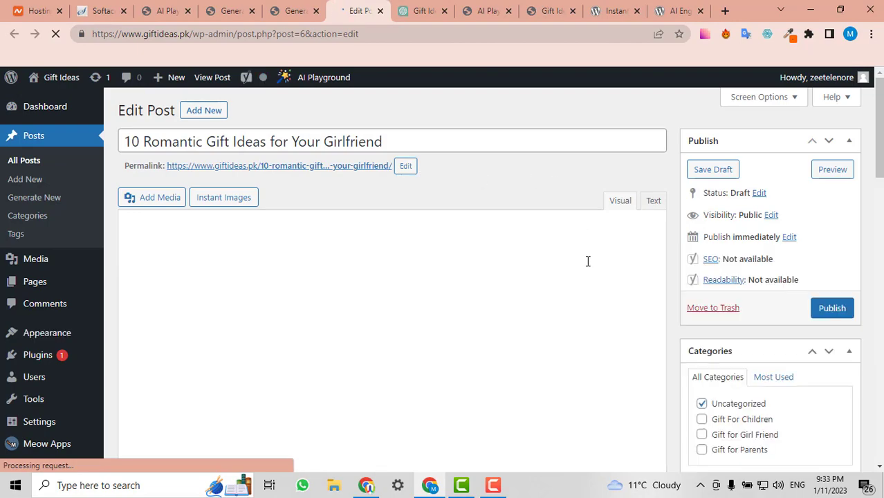
# - Review the draft's text and assign the post to the Gift for Girl Friend category instead of Uncategorized
pyautogui.scroll(-2, 591, 249)
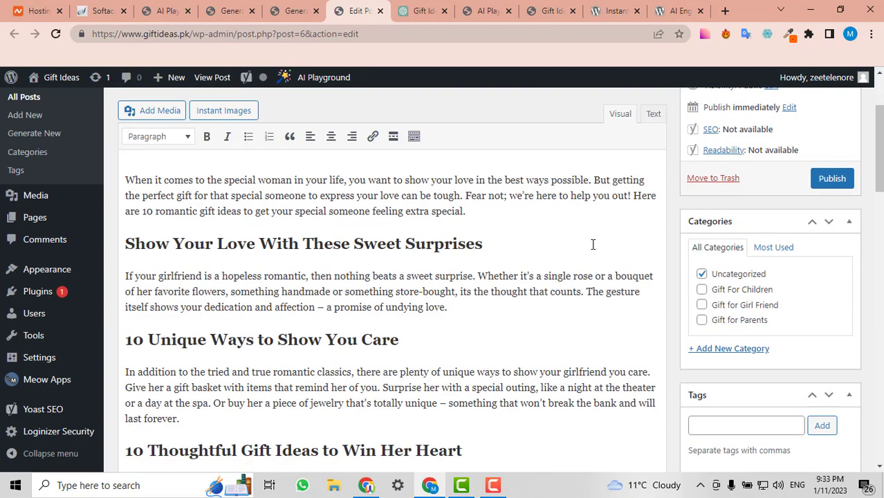
pyautogui.scroll(-4, 868, 248)
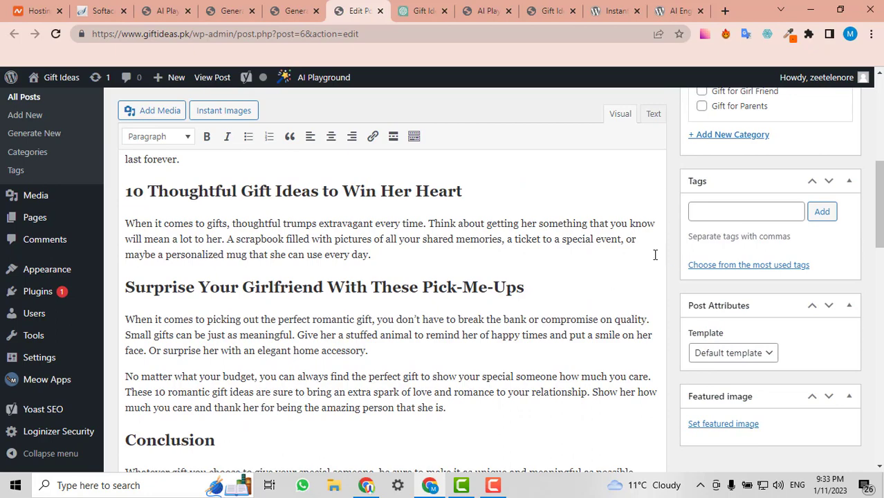
pyautogui.scroll(-5, 655, 255)
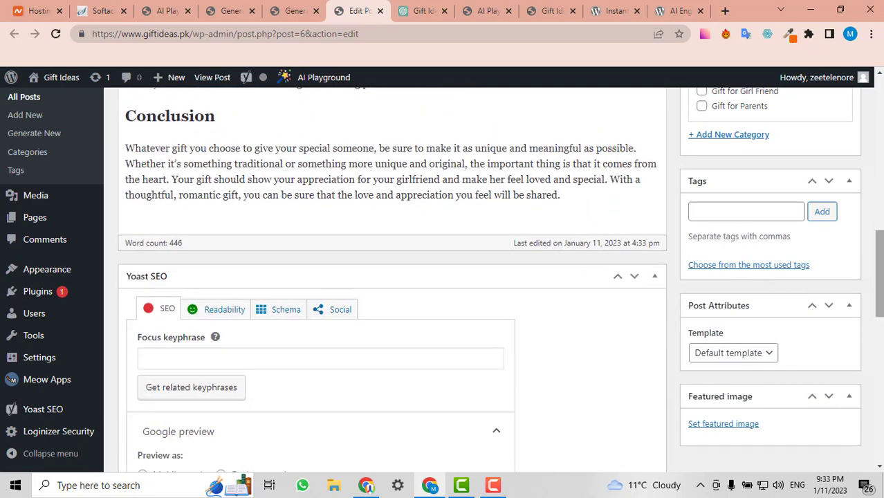
pyautogui.scroll(2, 833, 296)
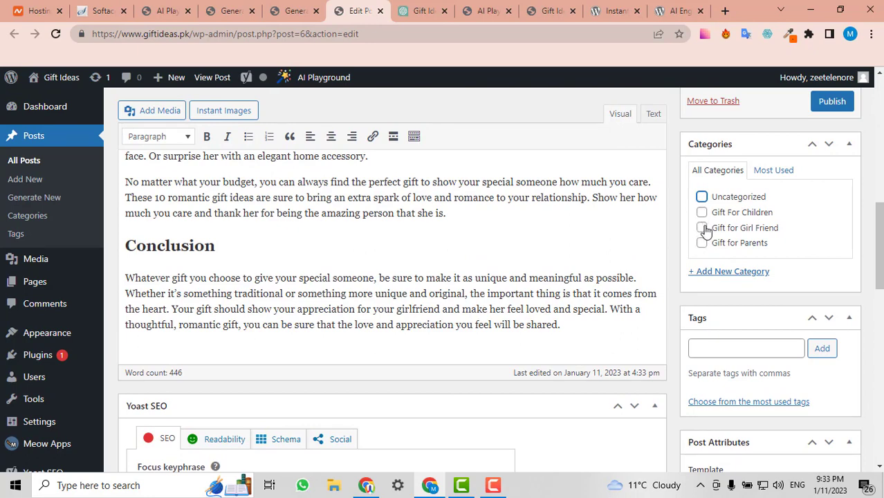
pyautogui.click(703, 228)
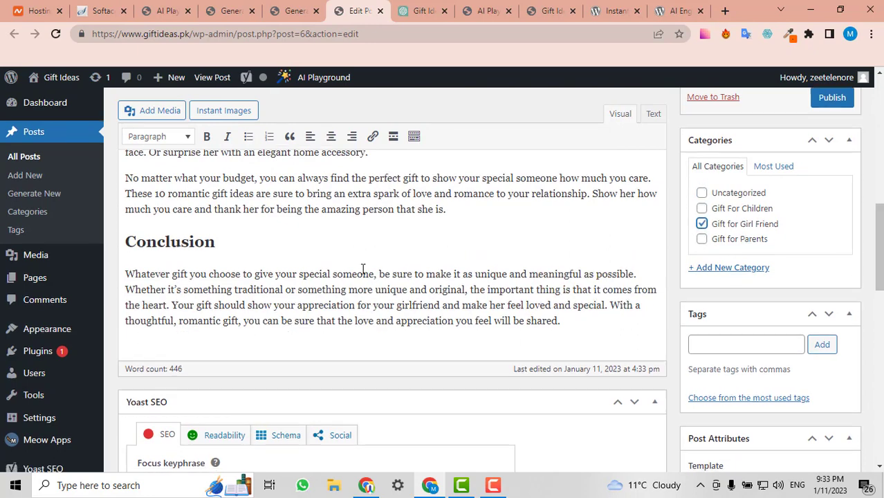
# - Check the Yoast SEO box's readability results and SEO section, and compare them with the post's title and opening text
pyautogui.scroll(-2, 365, 270)
pyautogui.click(210, 313)
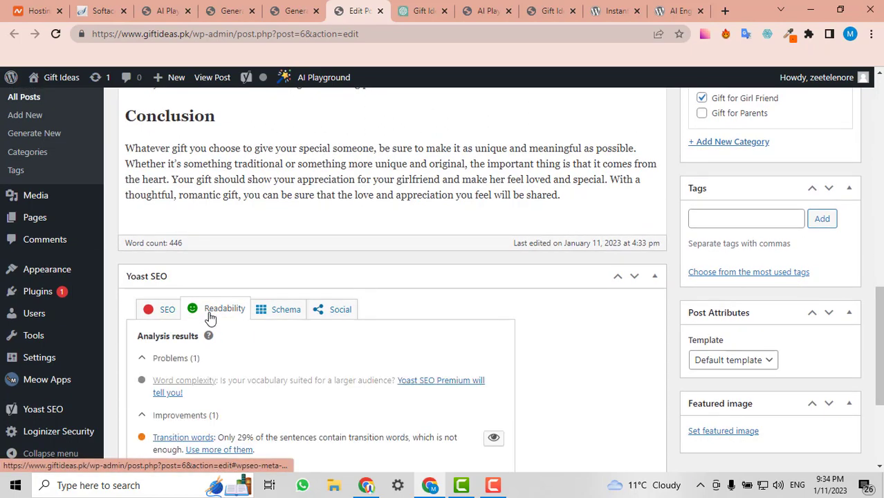
pyautogui.click(168, 310)
pyautogui.scroll(-2, 461, 294)
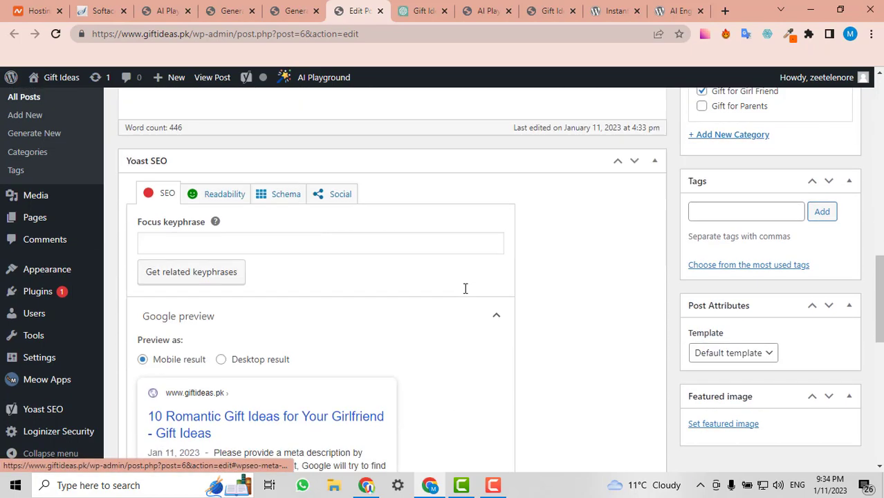
pyautogui.scroll(6, 466, 288)
pyautogui.scroll(8, 466, 288)
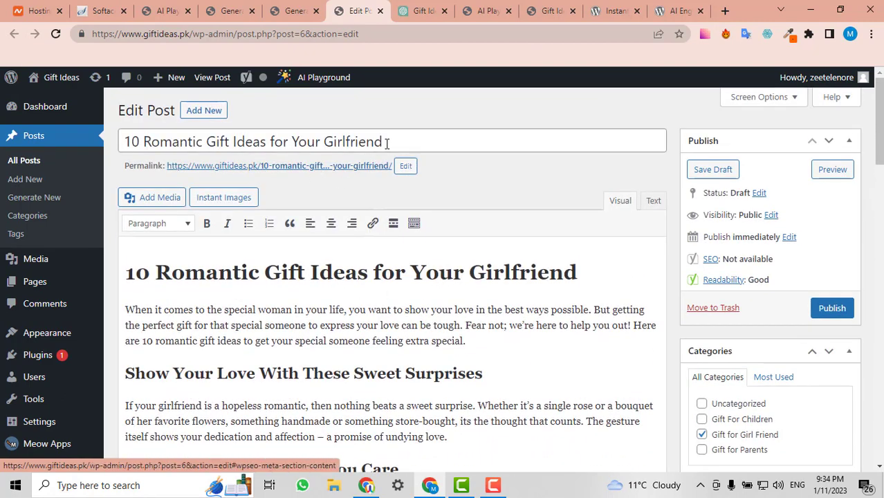
pyautogui.scroll(-1, 494, 313)
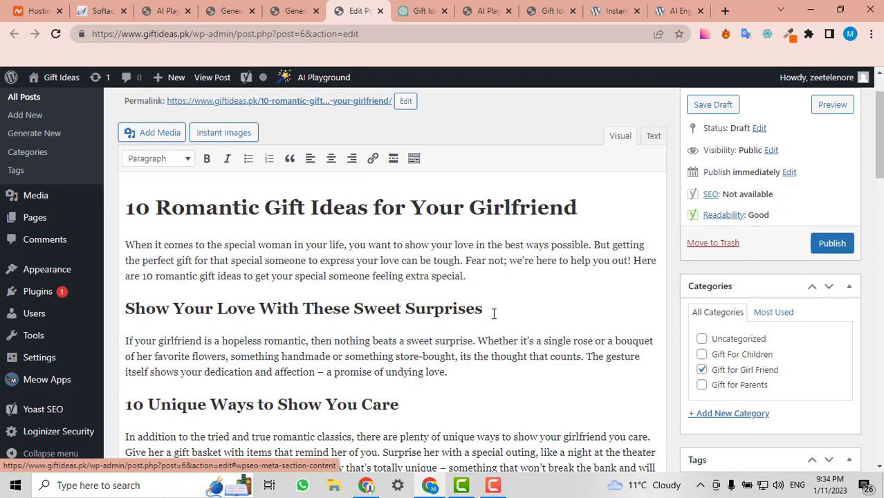
pyautogui.scroll(1, 415, 298)
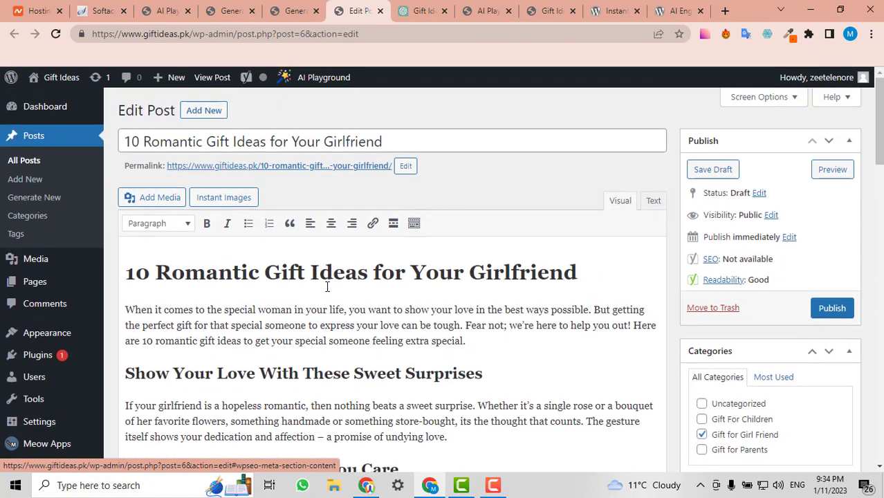
# - Copy "Gift Ideas for Your Girlfriend" from the post title and set it as the Yoast focus keyphrase
pyautogui.click(264, 272)
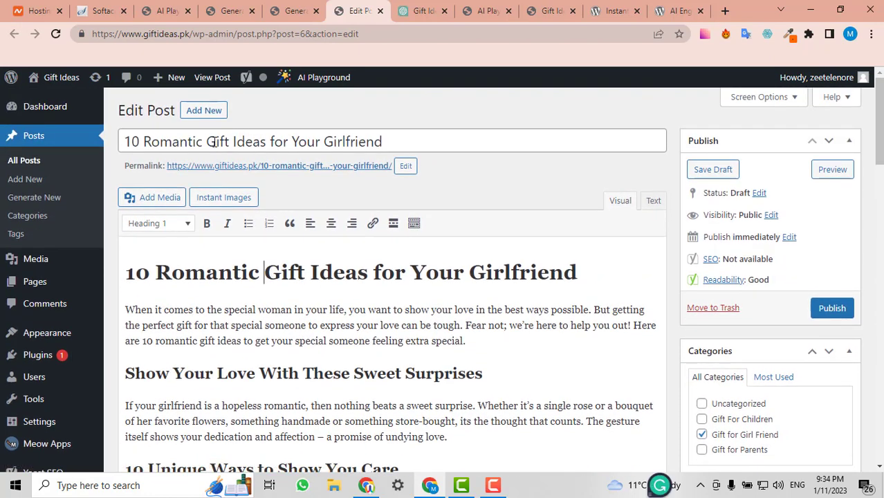
pyautogui.moveTo(207, 141); pyautogui.dragTo(382, 138)
pyautogui.hotkey('ctrl', 'c')
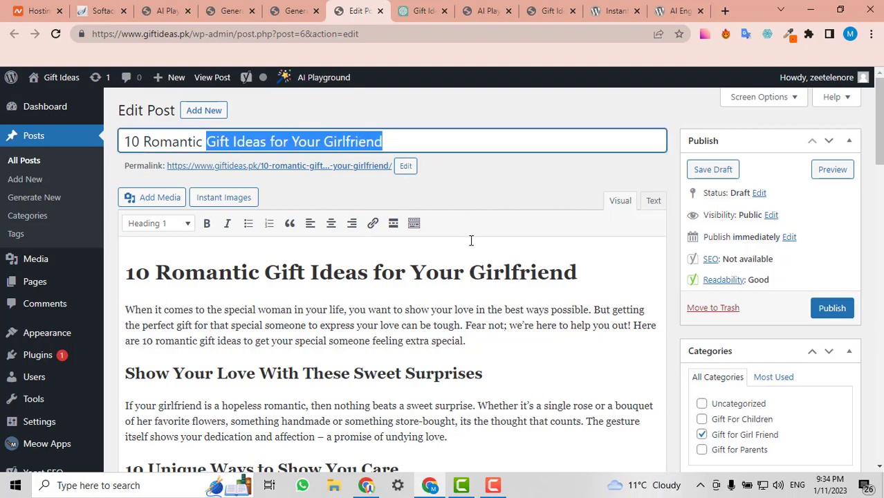
pyautogui.scroll(-15, 469, 240)
pyautogui.scroll(1, 315, 236)
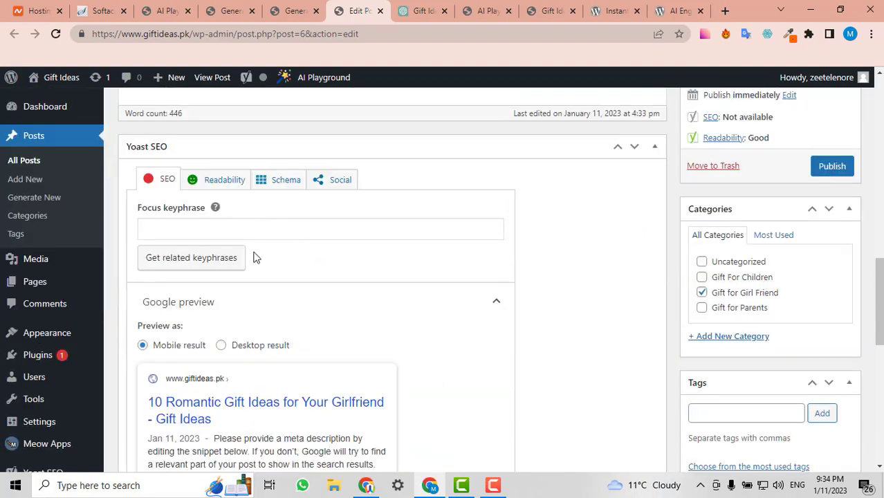
pyautogui.click(259, 229)
pyautogui.hotkey('ctrl', 'v')
pyautogui.click(240, 257)
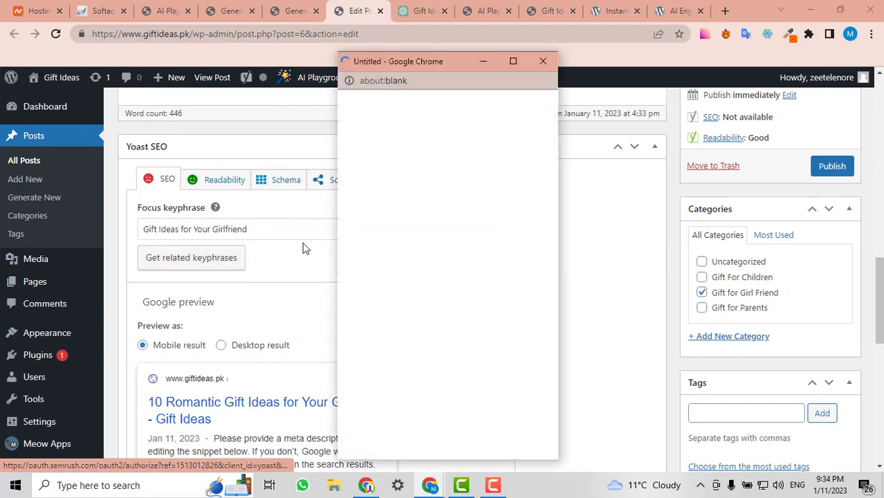
pyautogui.click(538, 67)
pyautogui.click(302, 234)
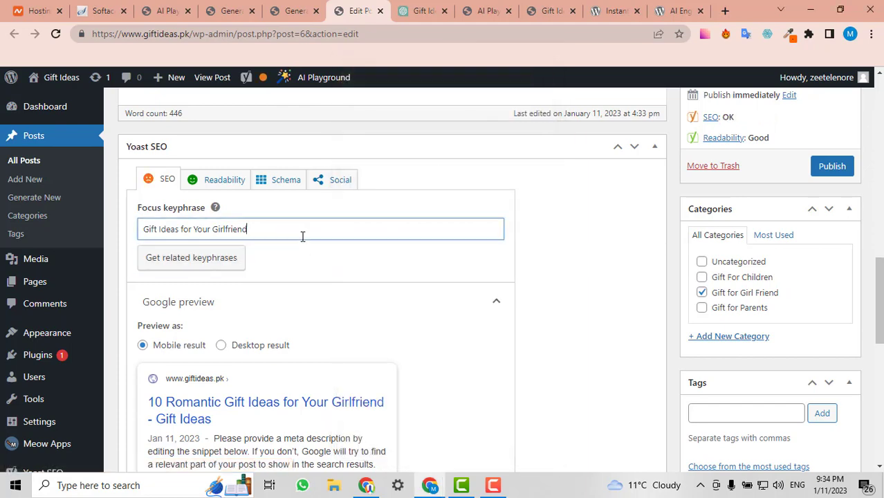
# - Expand the Yoast SEO analysis, examine its problems and improvements, and look through the post's text again
pyautogui.scroll(-8, 495, 236)
pyautogui.scroll(-1, 349, 238)
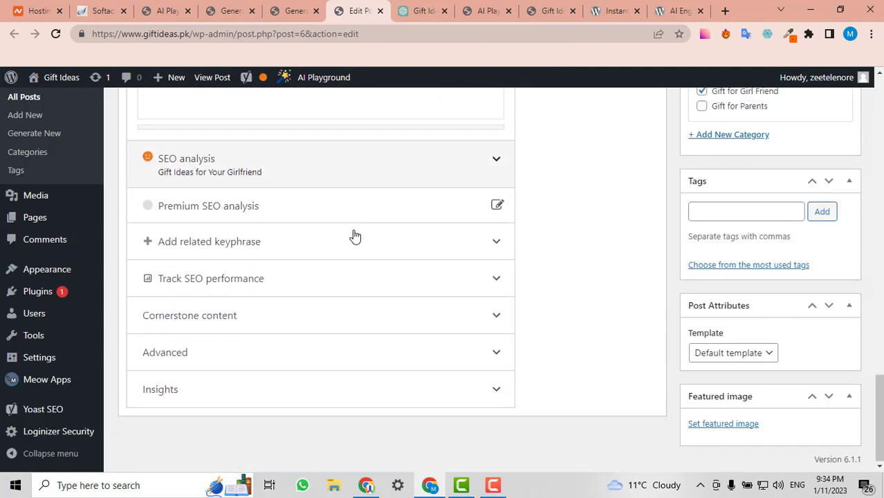
pyautogui.click(361, 169)
pyautogui.scroll(-1, 473, 258)
pyautogui.scroll(-3, 473, 260)
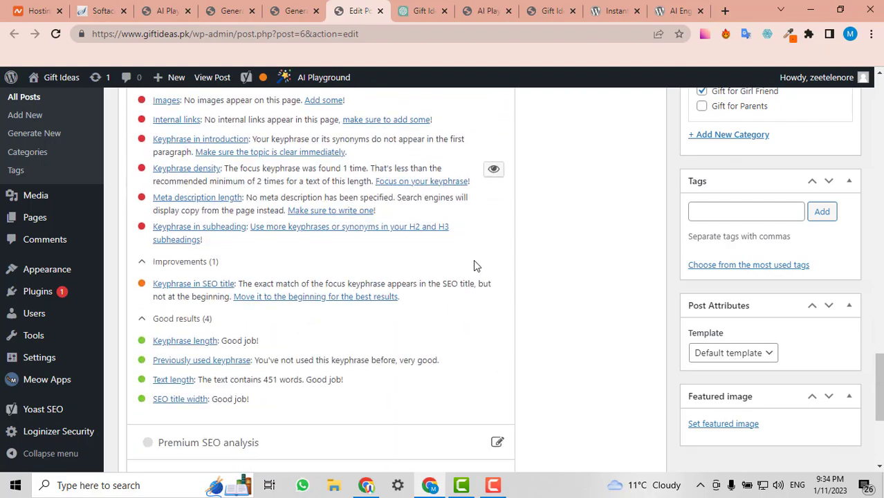
pyautogui.scroll(10, 473, 259)
pyautogui.scroll(15, 473, 260)
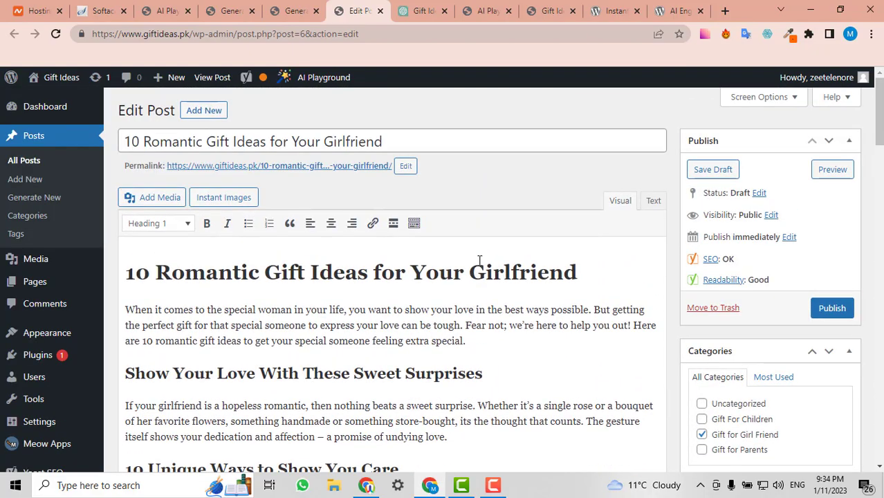
pyautogui.scroll(-3, 480, 262)
pyautogui.scroll(-3, 492, 246)
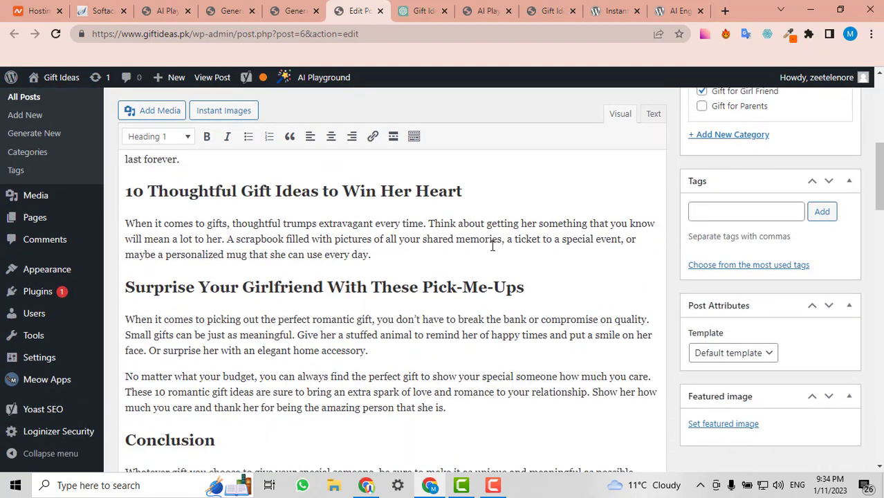
pyautogui.scroll(-6, 594, 217)
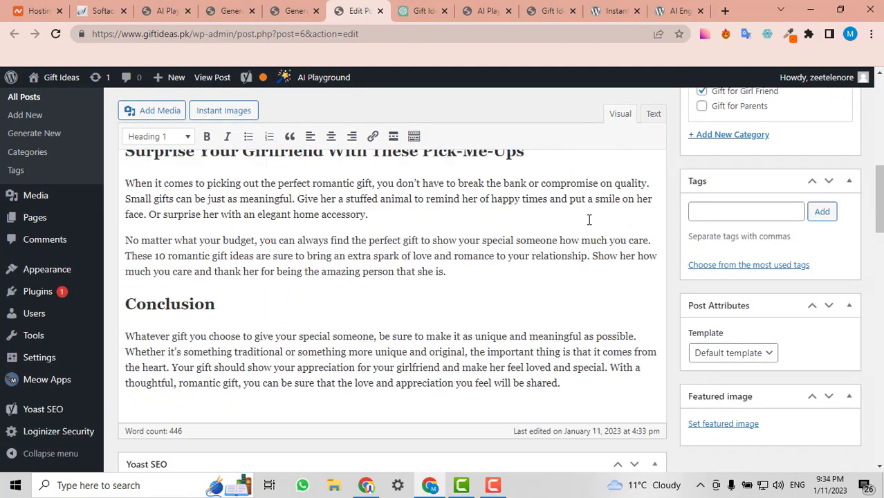
pyautogui.scroll(2, 478, 219)
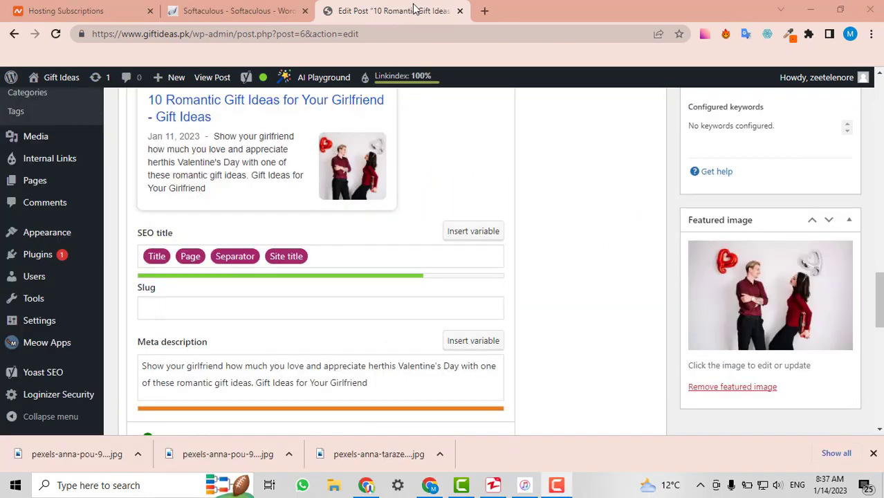
# - Open the Pexels stock photo site in a new browser tab and dismiss its pop-up dialog
pyautogui.click(484, 10)
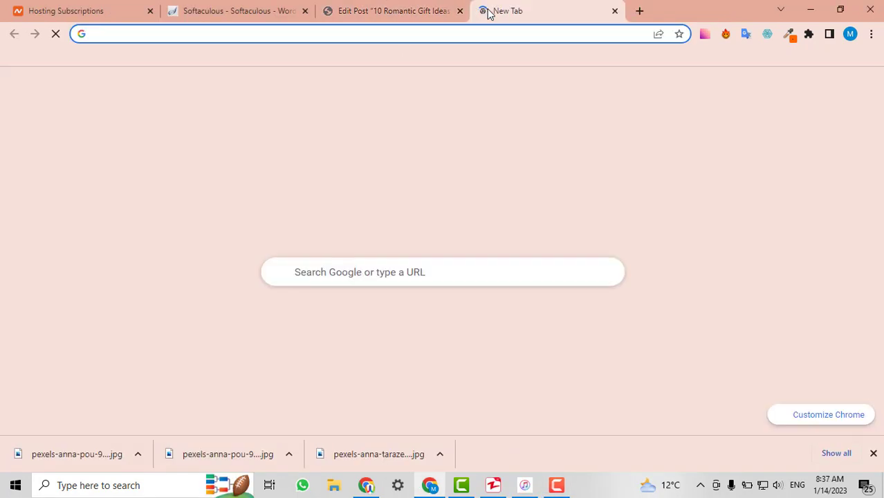
pyautogui.write('pex')
pyautogui.press('Return')
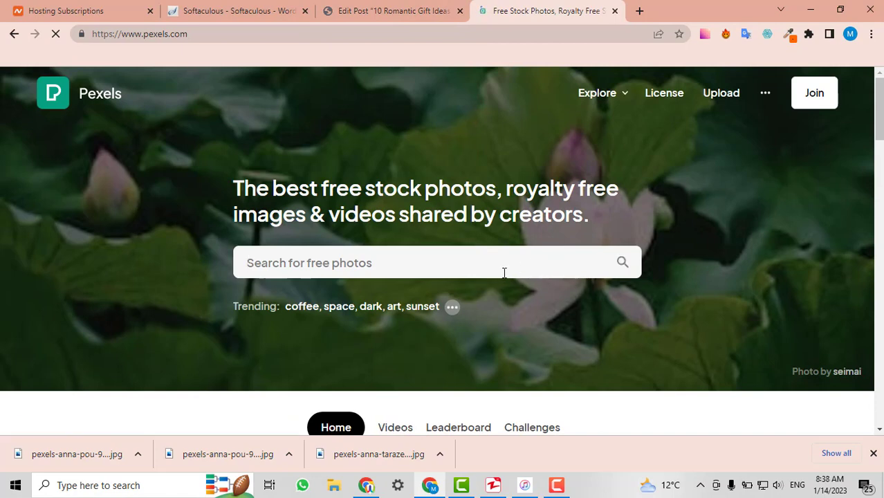
pyautogui.click(504, 272)
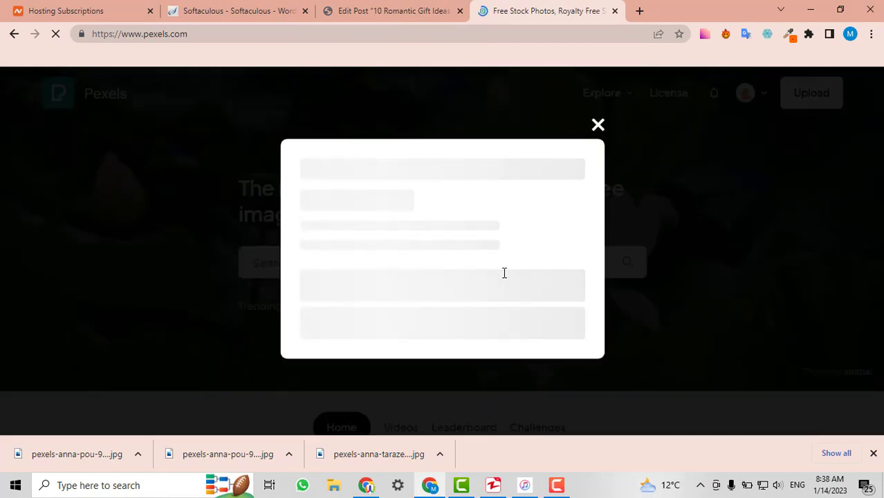
pyautogui.click(598, 125)
# - Search Pexels for "gifts for girl" and browse the photo results
pyautogui.click(423, 269)
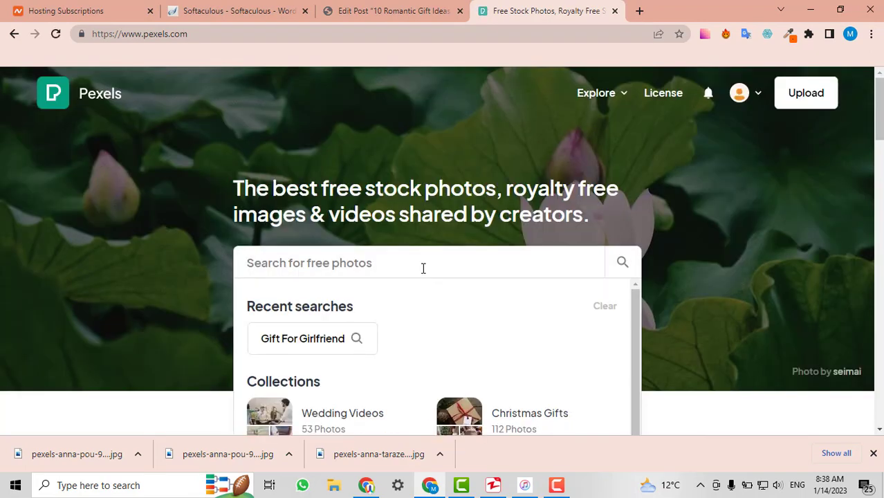
pyautogui.write('gifts for')
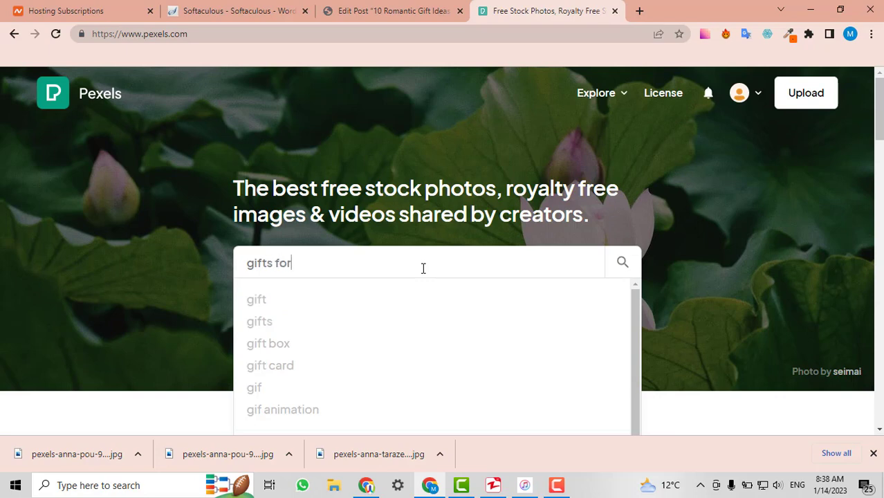
pyautogui.write(' girl')
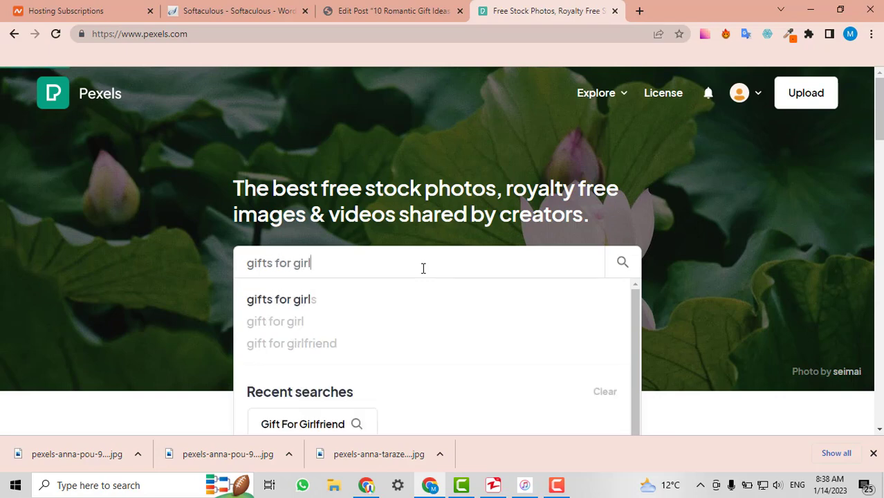
pyautogui.press('Return')
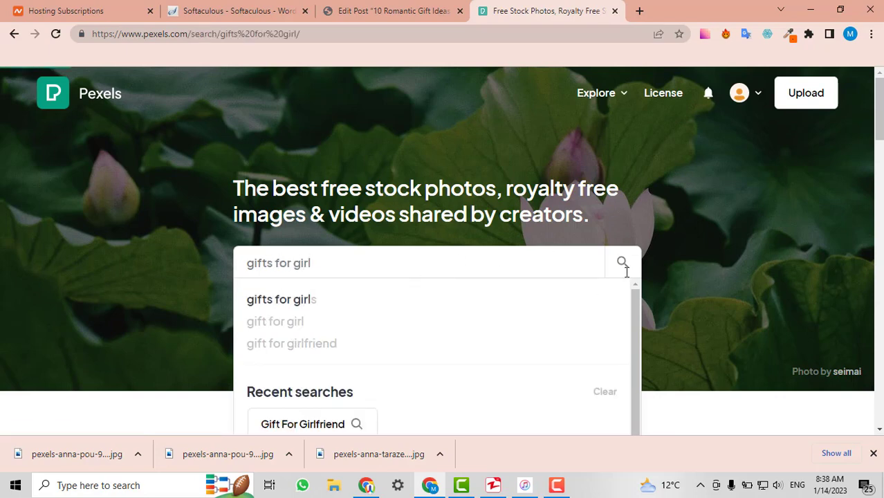
pyautogui.scroll(-3, 740, 244)
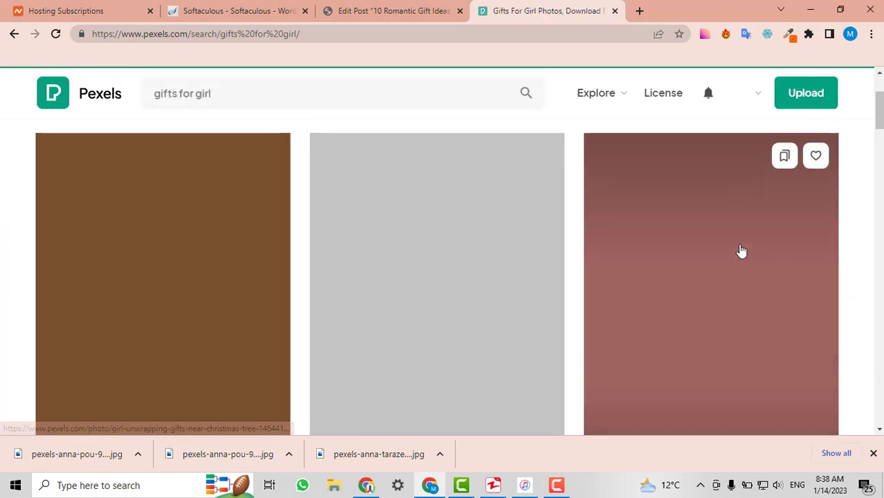
pyautogui.scroll(-2, 431, 291)
pyautogui.scroll(-10, 432, 290)
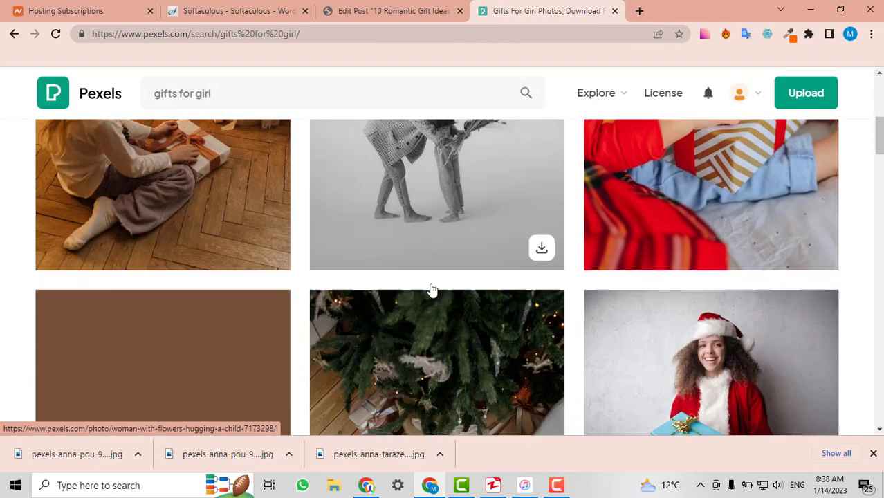
pyautogui.scroll(-10, 664, 270)
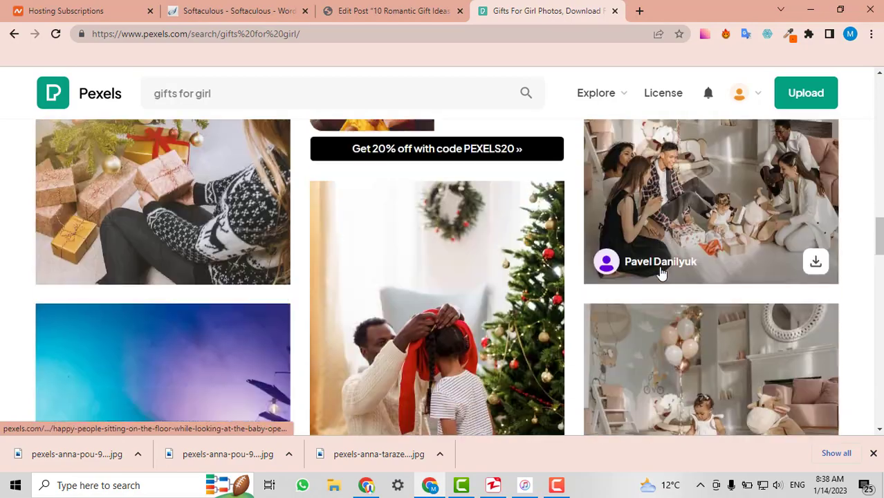
pyautogui.scroll(4, 676, 261)
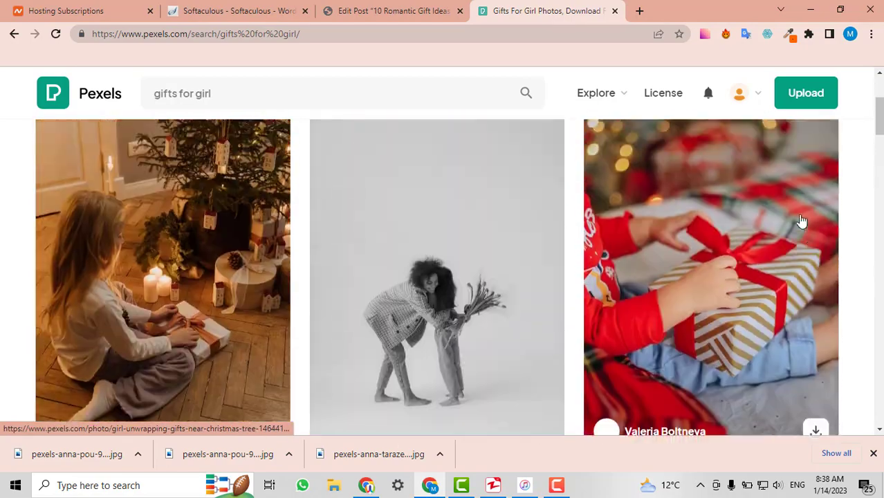
pyautogui.scroll(15, 720, 258)
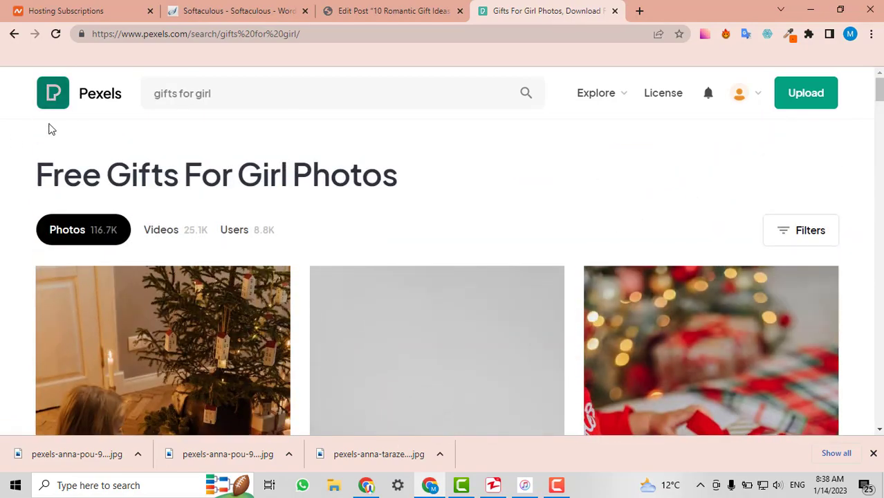
# - Return to the girlfriend gift post in the editor and examine its content, Yoast settings, tags, internal links and featured image
pyautogui.click(341, 8)
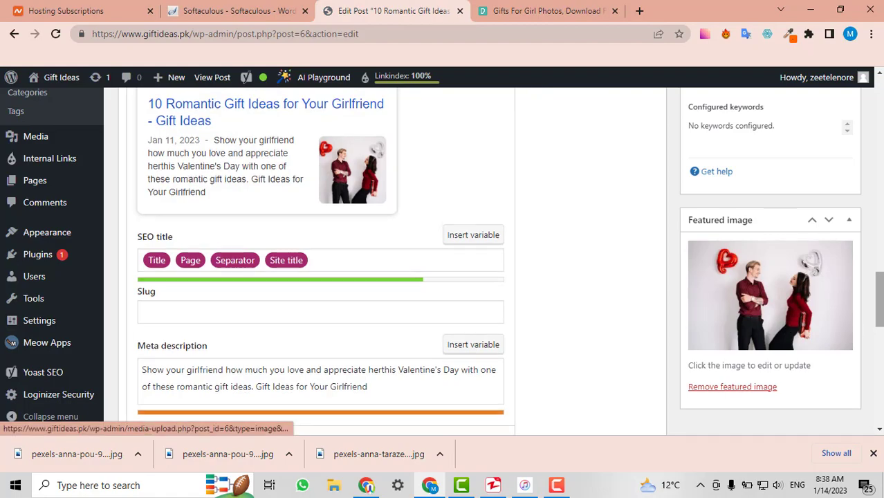
pyautogui.scroll(15, 14, 325)
pyautogui.scroll(10, 257, 316)
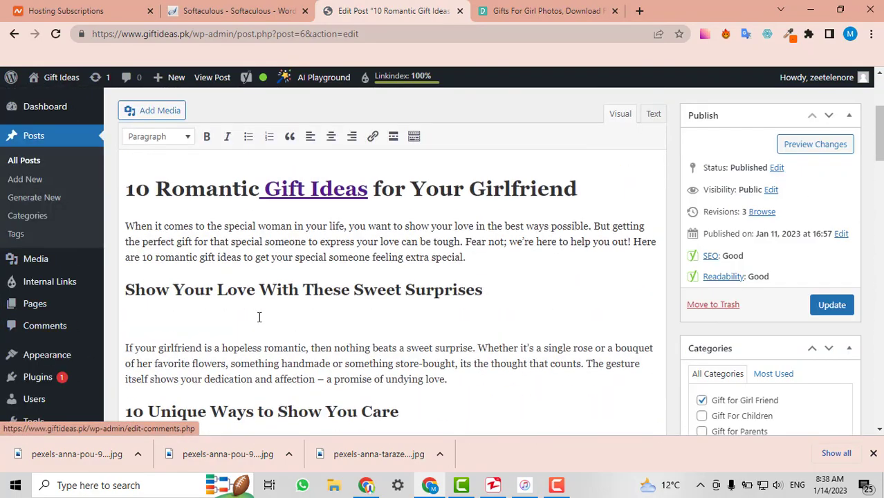
pyautogui.scroll(-15, 357, 307)
pyautogui.scroll(-10, 464, 259)
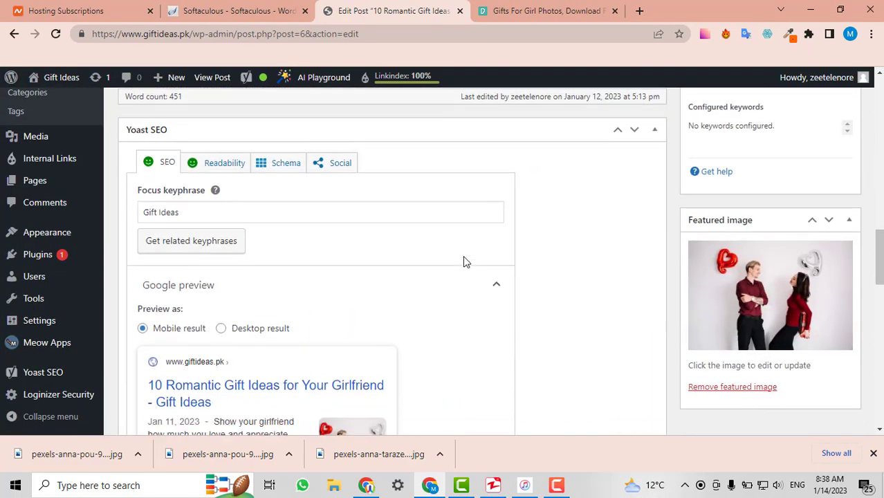
pyautogui.scroll(10, 321, 260)
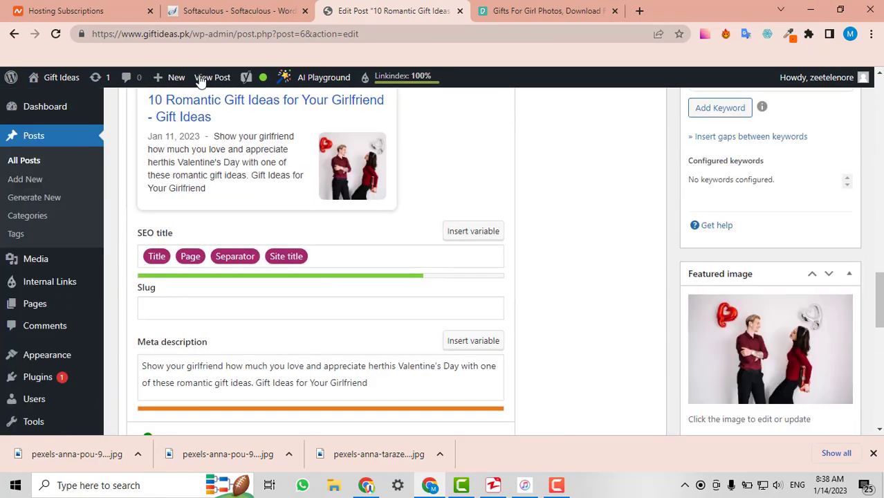
pyautogui.scroll(15, 301, 242)
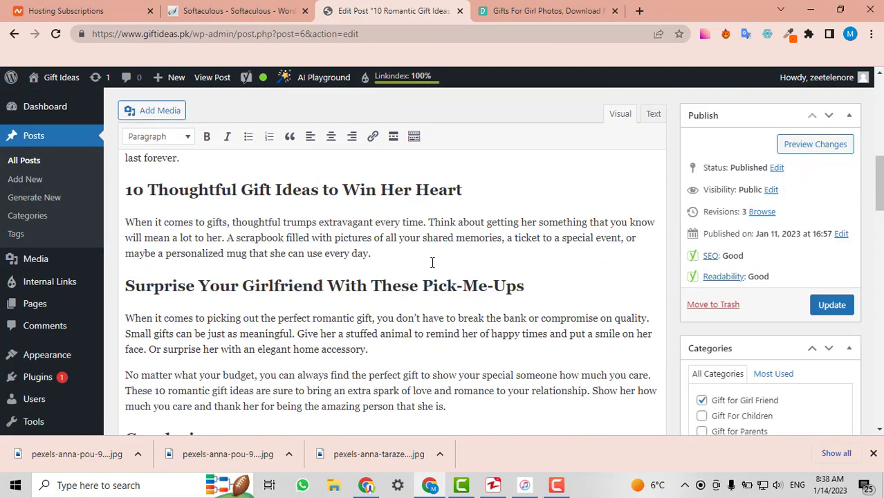
pyautogui.scroll(-20, 827, 339)
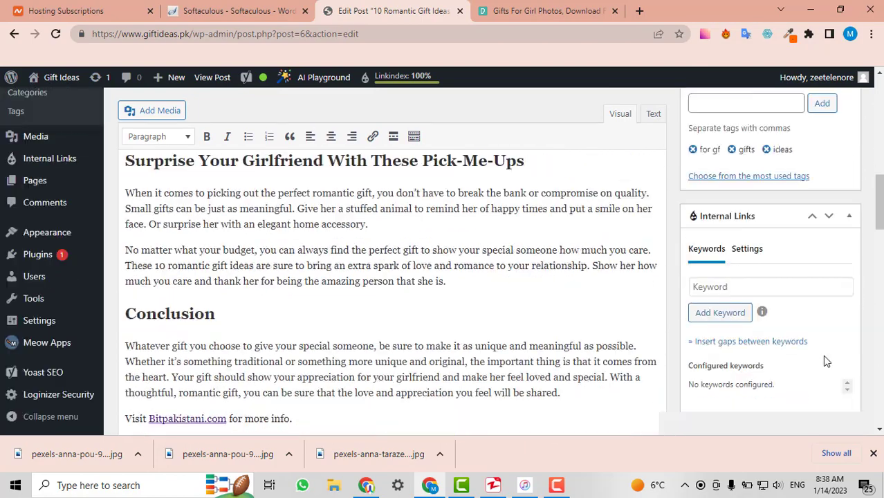
pyautogui.scroll(12, 789, 111)
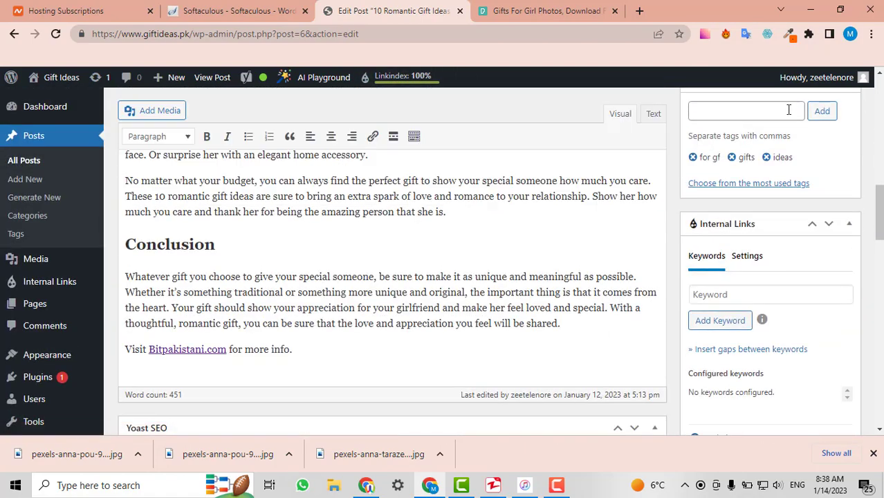
# - Update the girlfriend gift post and open the ChatGPT site in a new browser tab
pyautogui.click(834, 189)
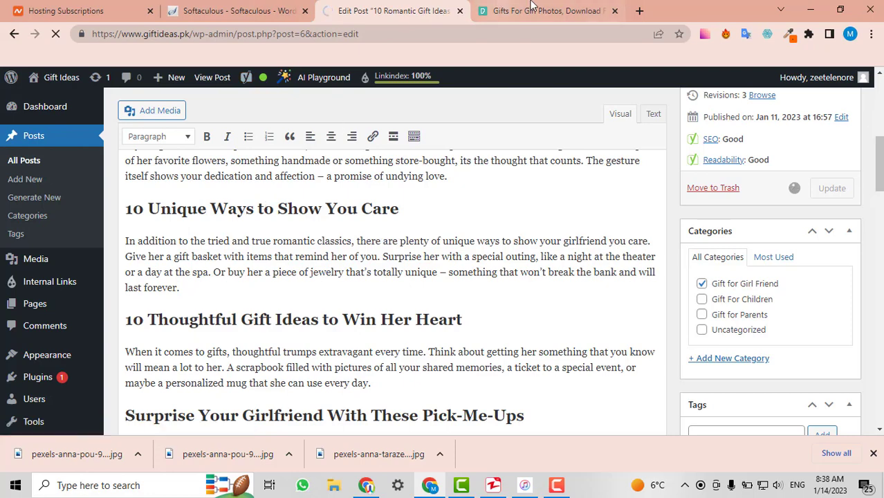
pyautogui.click(502, 10)
pyautogui.click(640, 11)
pyautogui.write('chat')
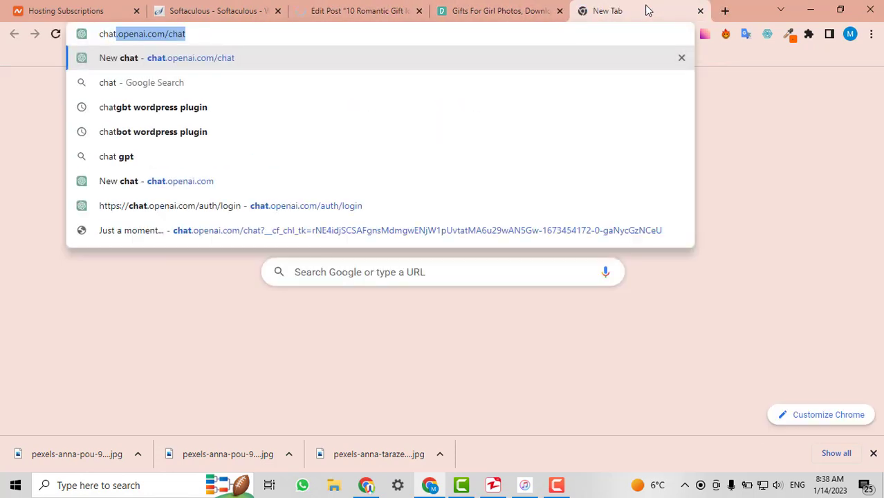
pyautogui.press('Return')
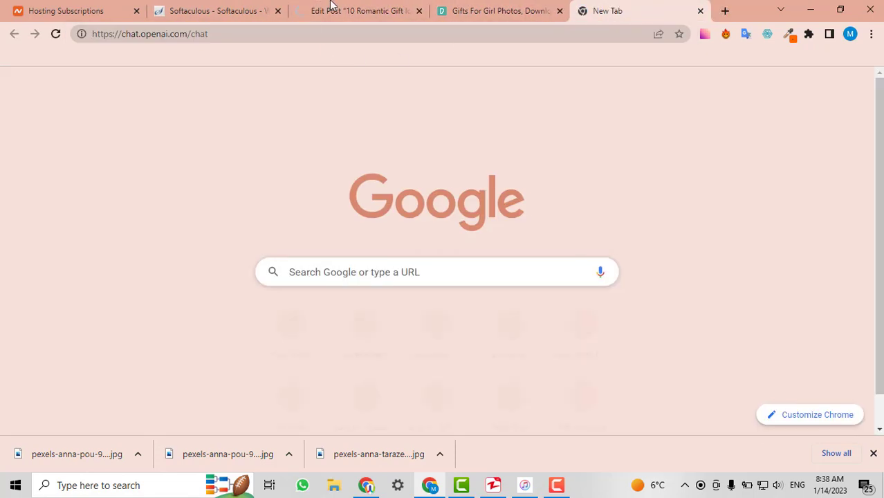
# - Return to the site's admin, open the list of all posts and examine their categories, tags and SEO scores
pyautogui.click(332, 8)
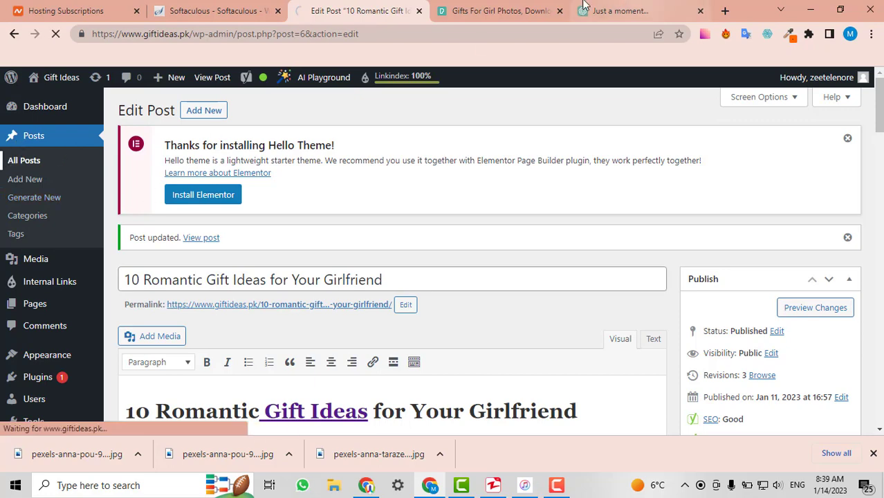
pyautogui.click(621, 11)
pyautogui.click(327, 9)
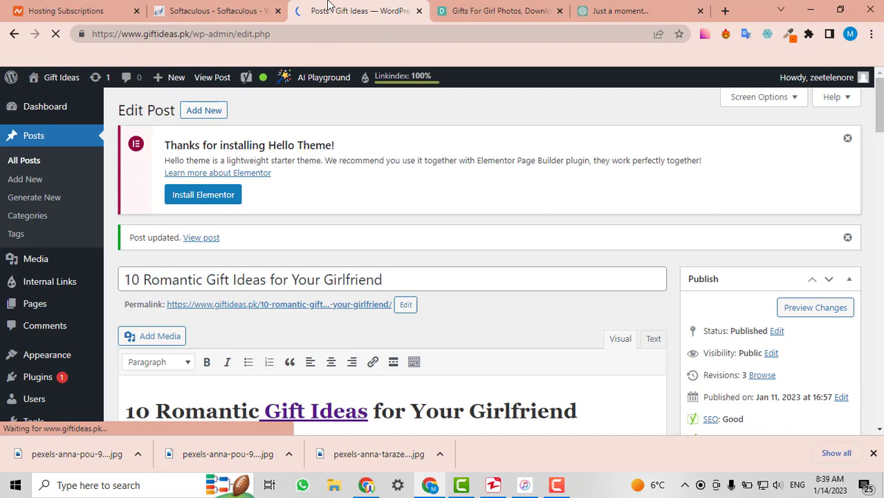
pyautogui.scroll(-3, 685, 291)
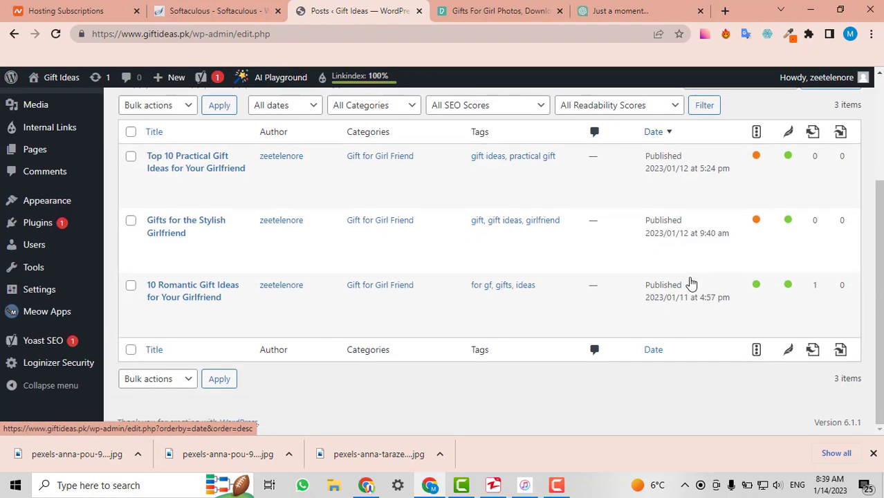
pyautogui.scroll(3, 689, 283)
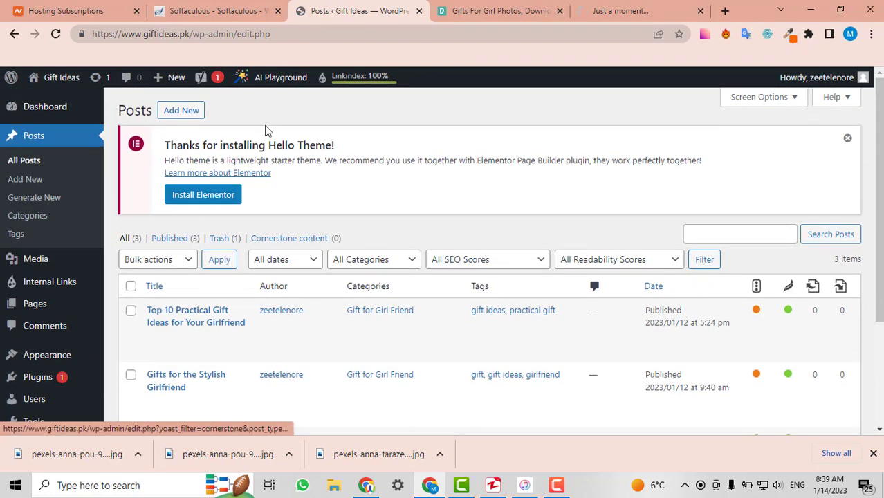
pyautogui.scroll(-3, 367, 266)
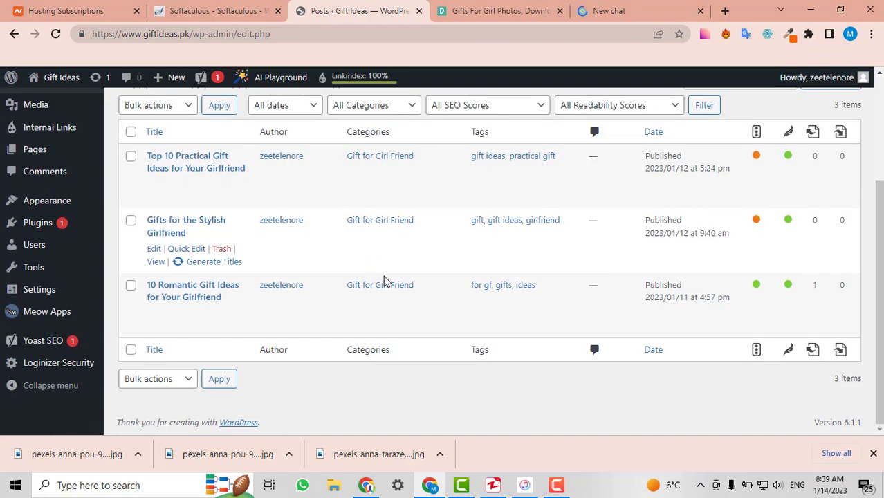
pyautogui.scroll(3, 415, 270)
pyautogui.moveTo(469, 6)
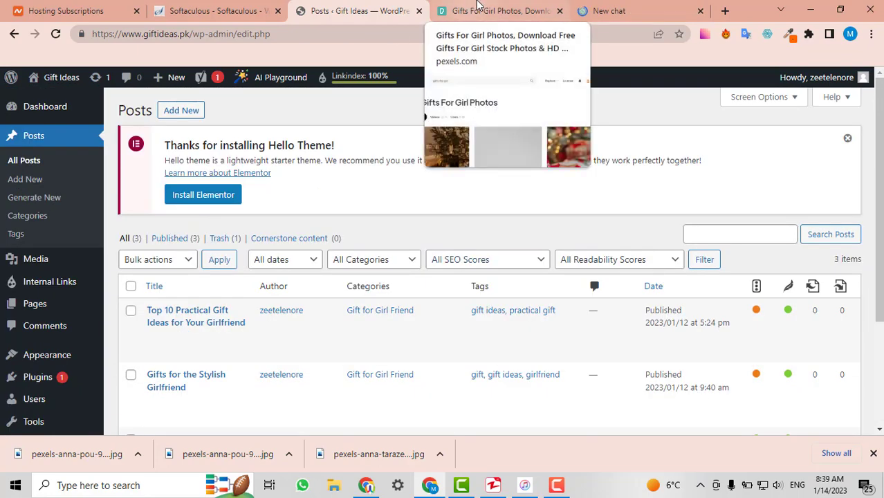
pyautogui.scroll(-3, 612, 331)
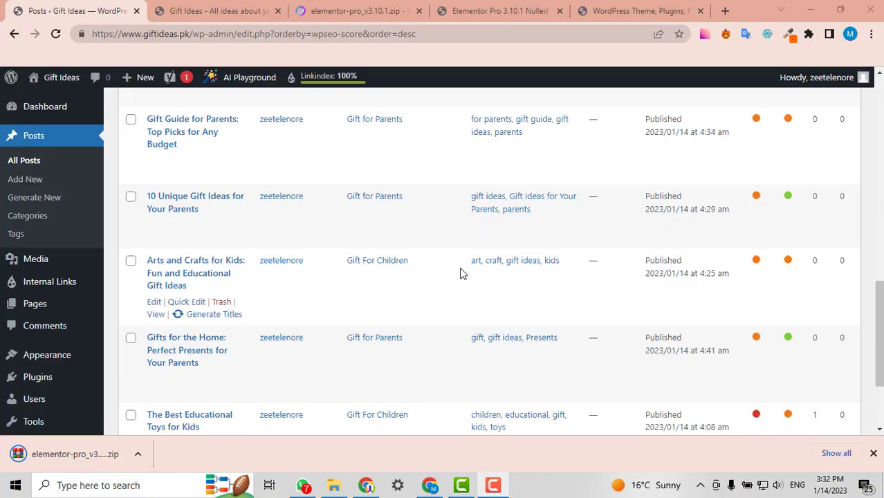
# - Look through the expanded posts list sorted by SEO score, checking the girlfriend, children and parents gift posts
pyautogui.scroll(8, 463, 273)
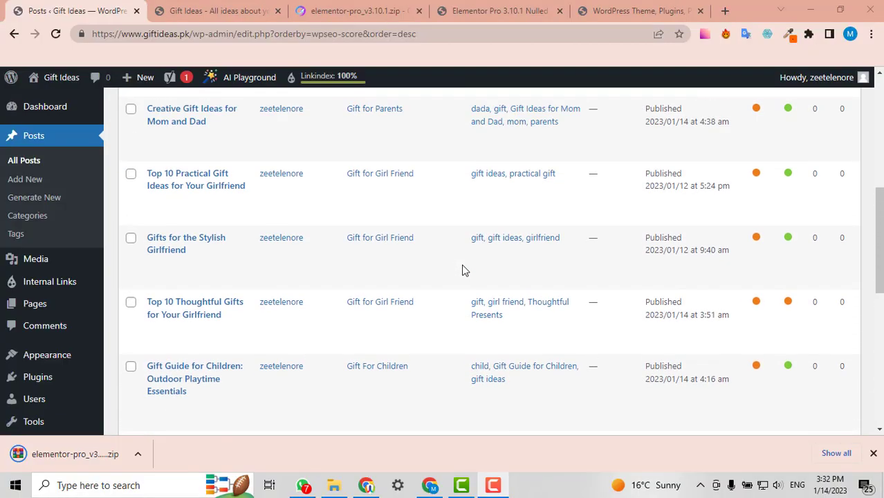
pyautogui.scroll(3, 463, 271)
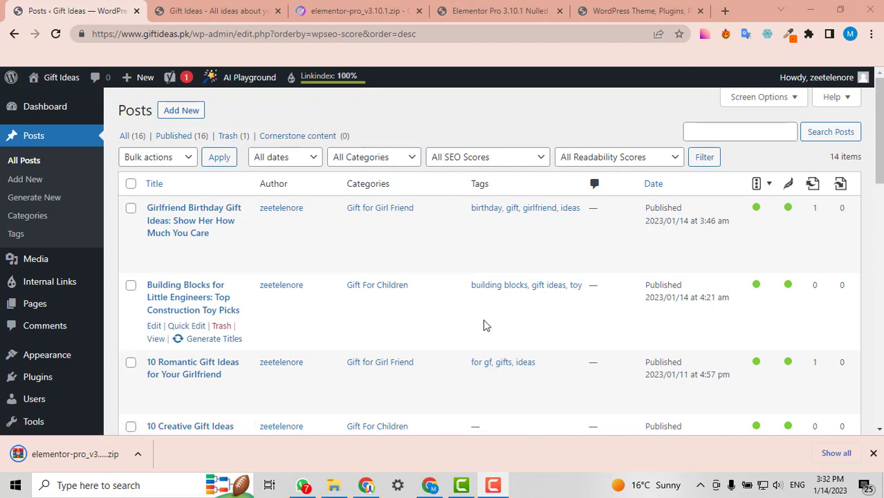
pyautogui.scroll(-7, 484, 320)
pyautogui.scroll(-3, 366, 282)
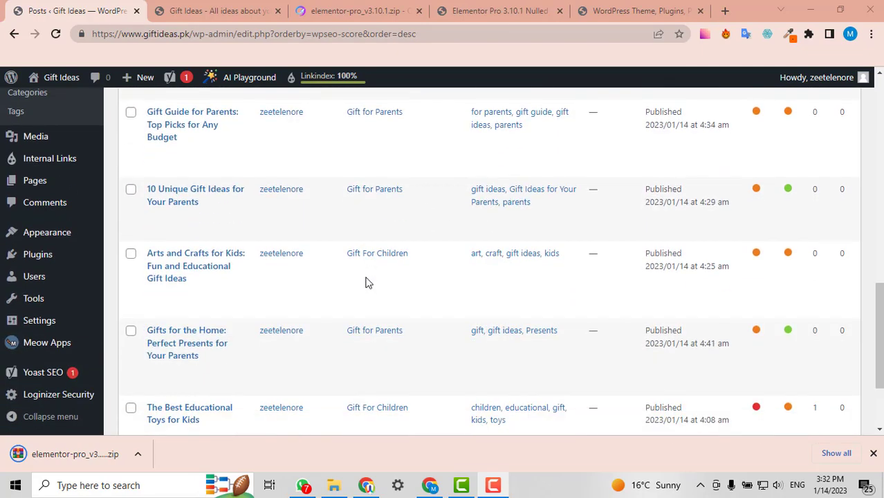
pyautogui.scroll(5, 366, 283)
pyautogui.scroll(3, 366, 282)
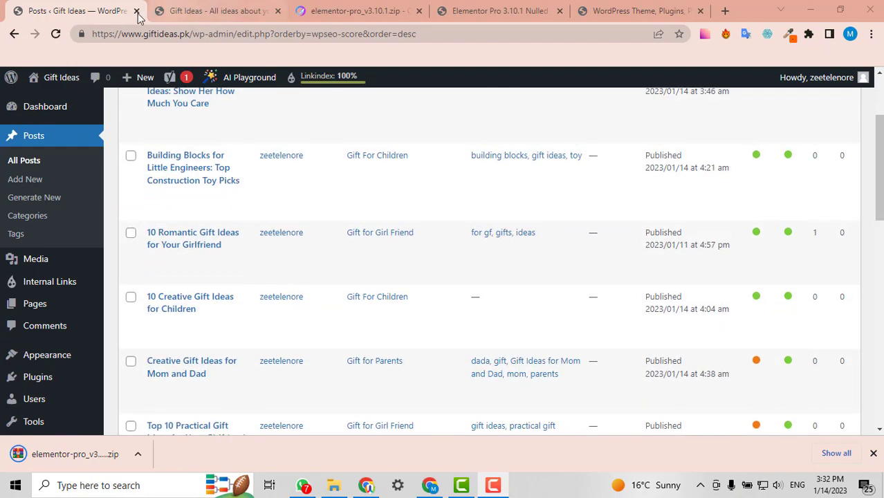
# - Examine the latest posts on the site's homepage and open "Gift Ideas for the Active Parent" in a new tab
pyautogui.click(200, 9)
pyautogui.scroll(-20, 677, 239)
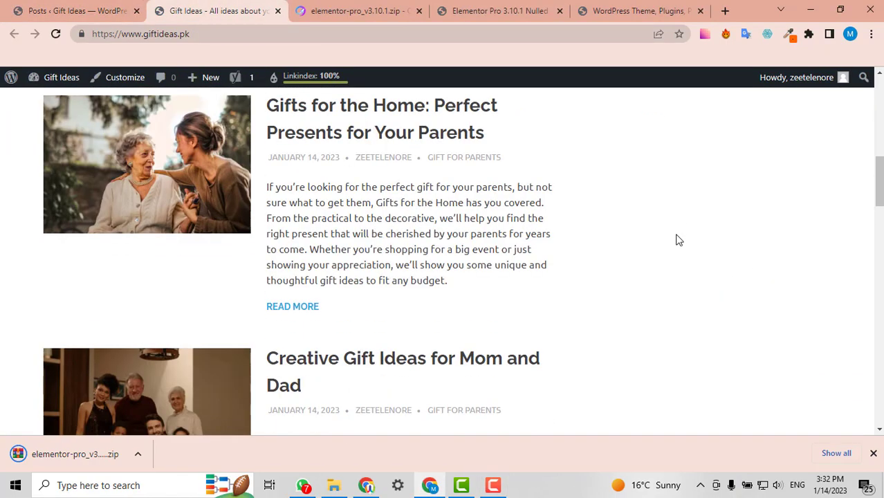
pyautogui.moveTo(881, 303); pyautogui.dragTo(880, 121)
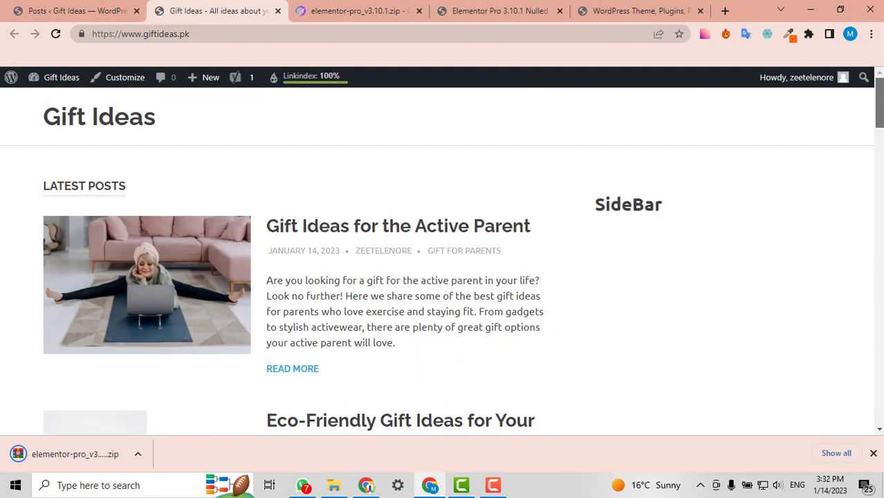
pyautogui.rightClick(393, 226)
pyautogui.click(424, 231)
pyautogui.hotkey('ctrl', 'shift', 'Tab')
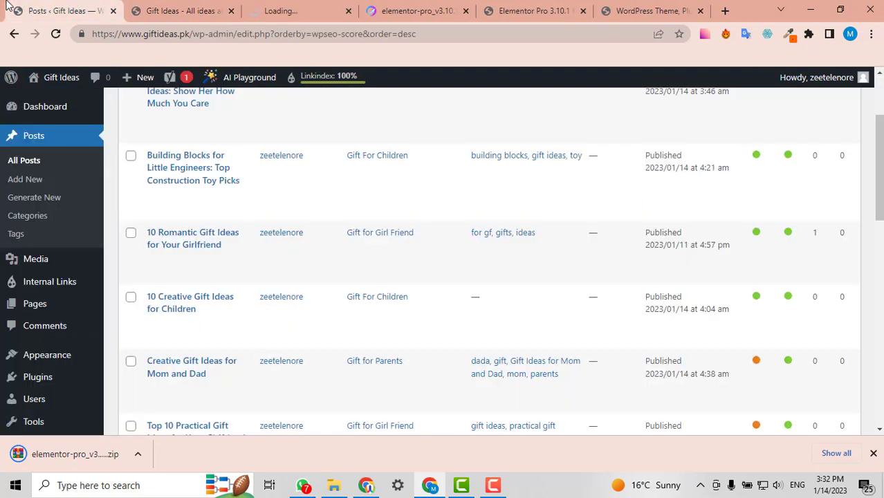
# - Open the site's Themes page in a new browser tab and place that tab directly after the posts list tab
pyautogui.scroll(3, 606, 320)
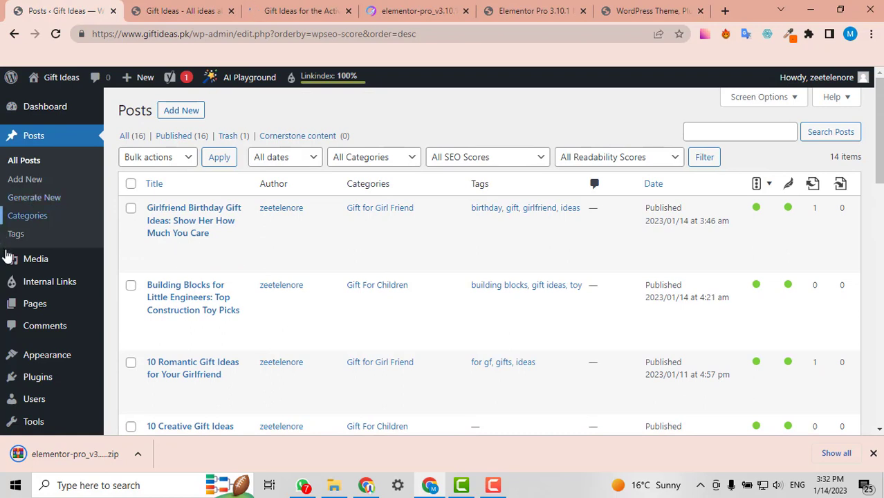
pyautogui.moveTo(69, 360)
pyautogui.rightClick(138, 270)
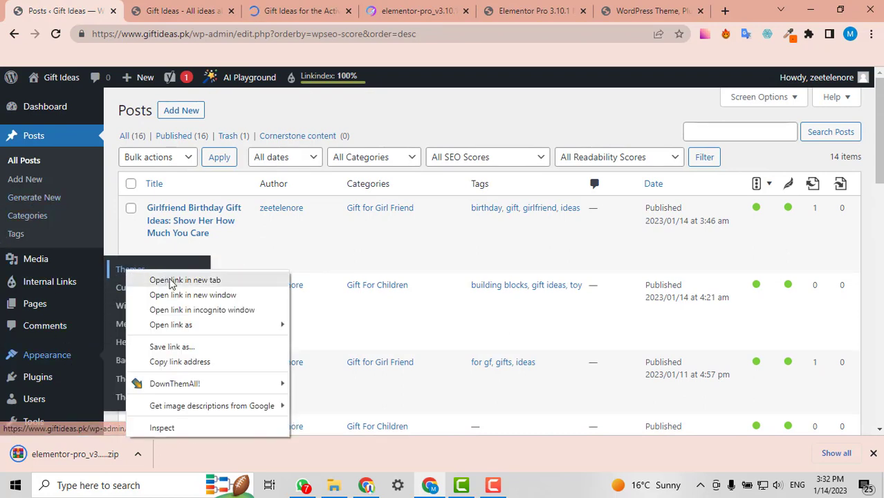
pyautogui.click(169, 279)
pyautogui.click(289, 5)
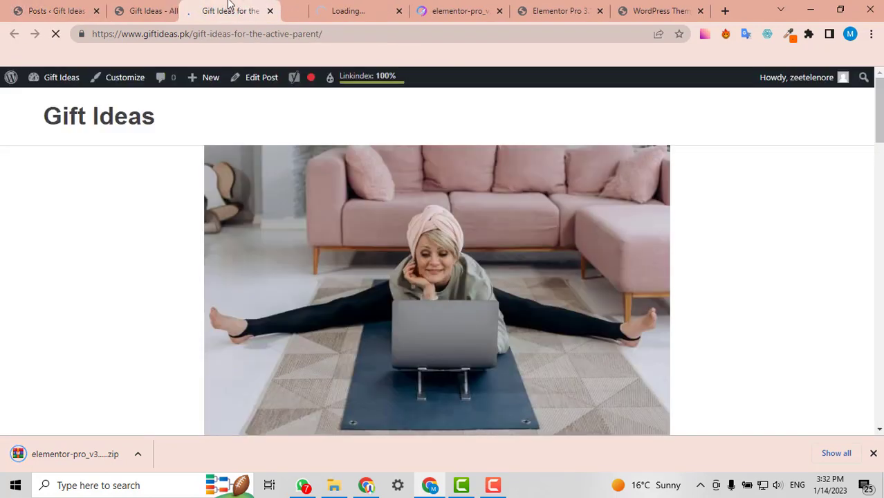
pyautogui.moveTo(341, 5); pyautogui.dragTo(135, 6)
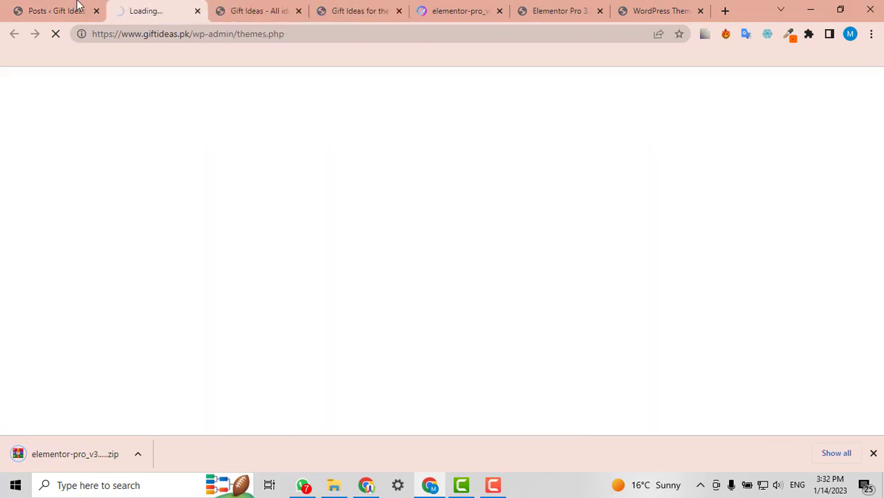
pyautogui.click(79, 6)
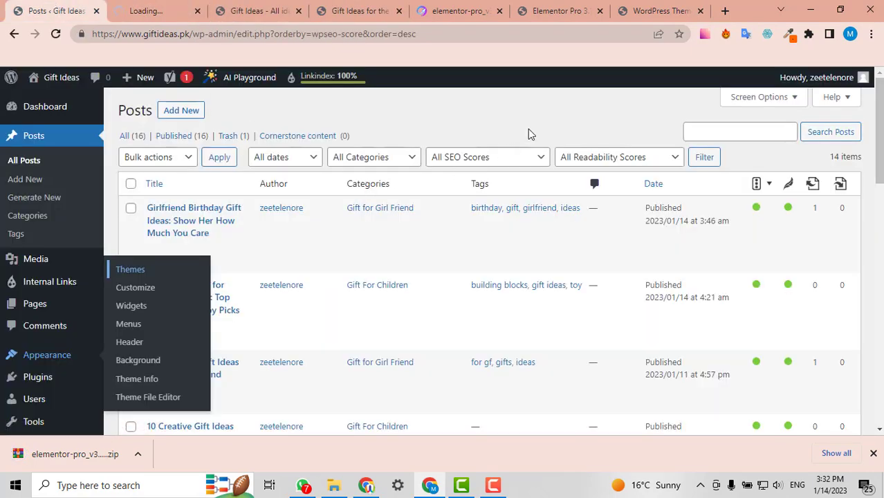
# - Search the installed themes for "hello" and activate the Hello Elementor theme
pyautogui.click(177, 8)
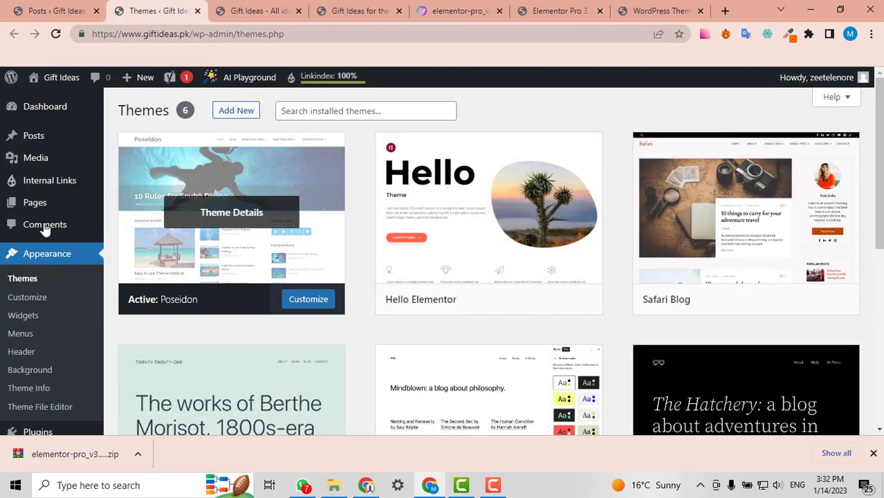
pyautogui.click(359, 118)
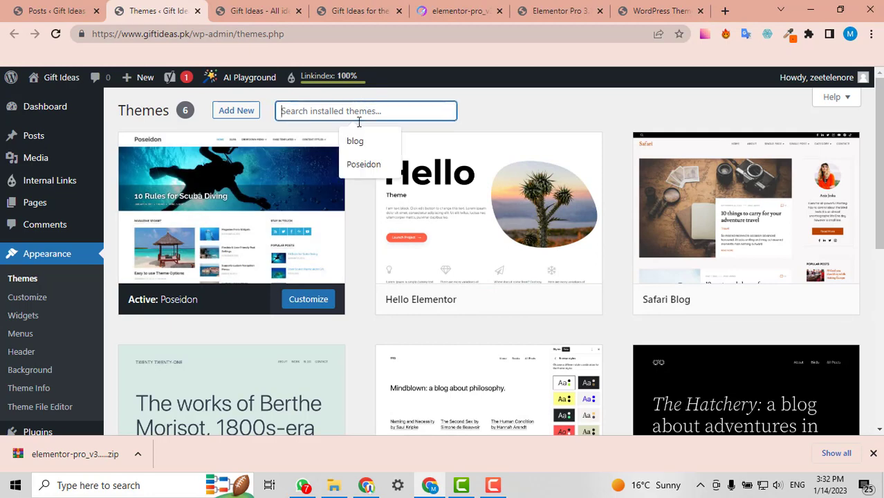
pyautogui.write('hello')
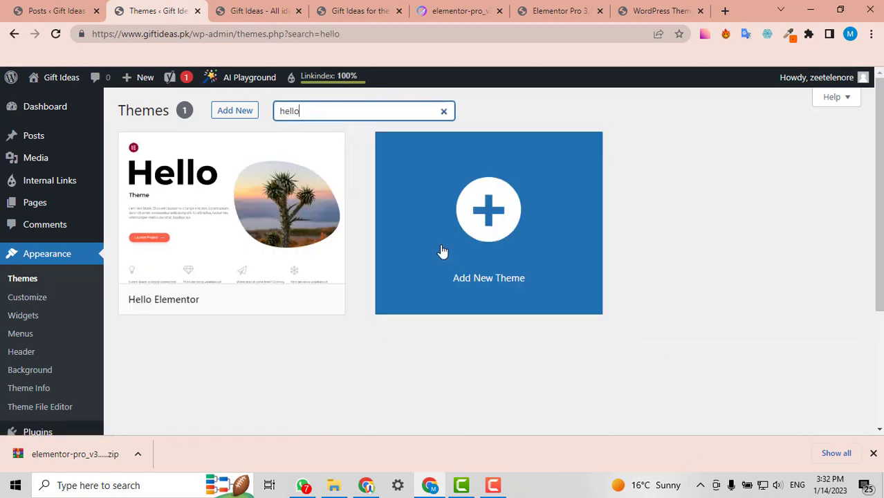
pyautogui.moveTo(239, 222)
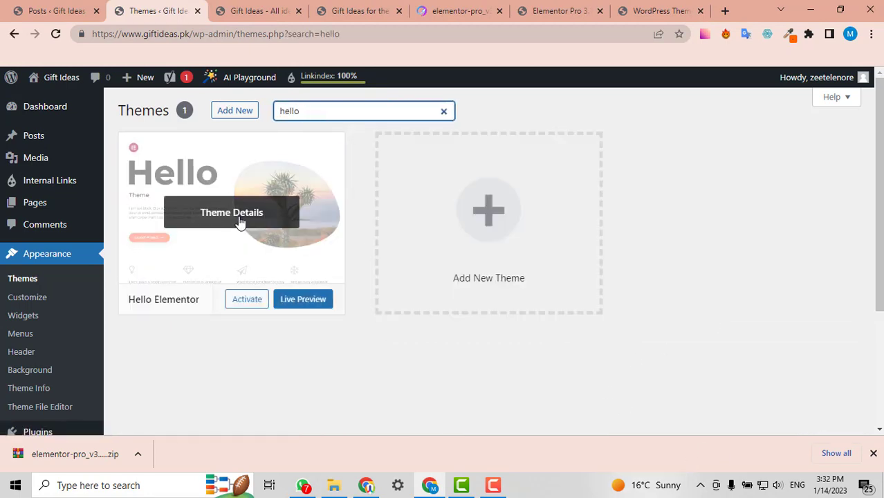
pyautogui.click(243, 306)
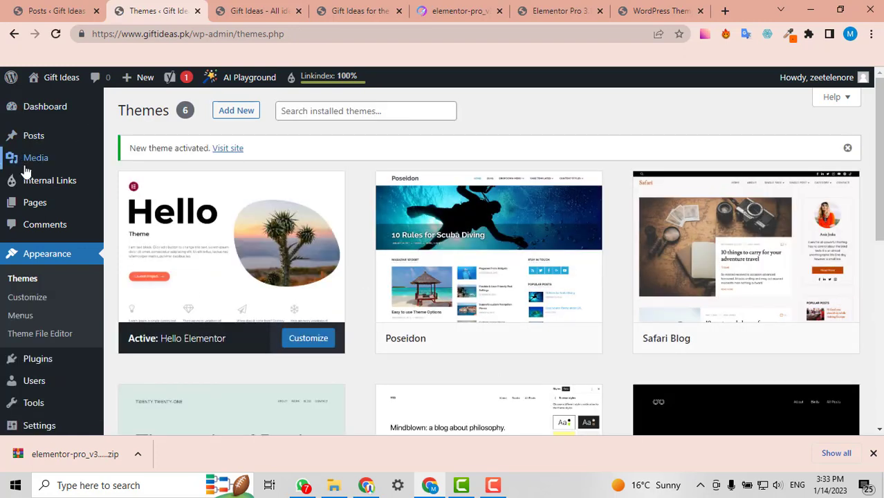
# - Create a new page titled Home and publish it
pyautogui.moveTo(34, 203)
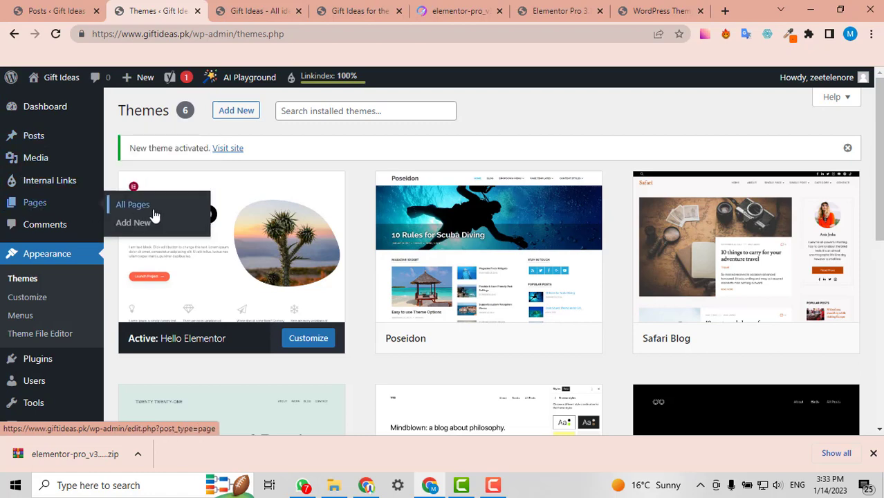
pyautogui.click(153, 212)
pyautogui.click(256, 11)
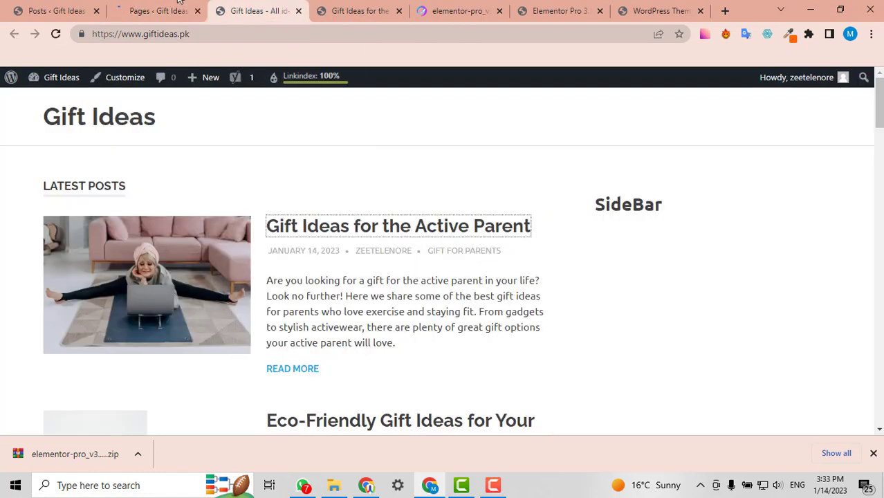
pyautogui.click(149, 10)
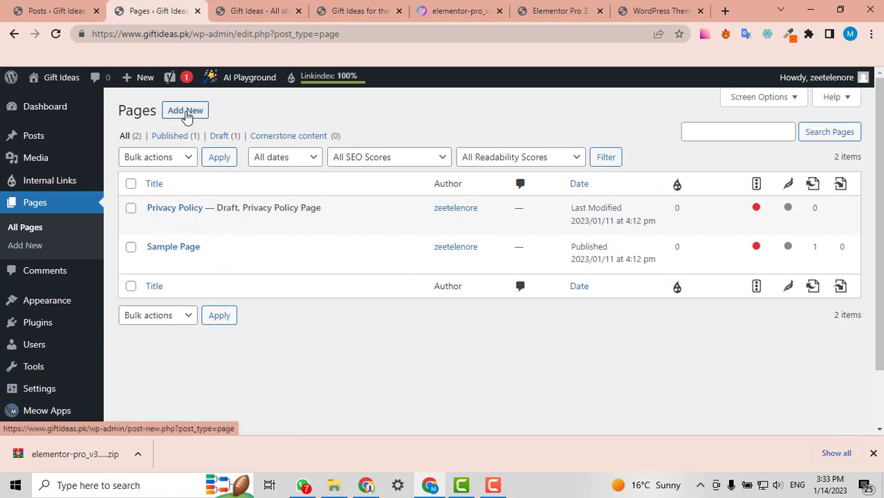
pyautogui.click(185, 112)
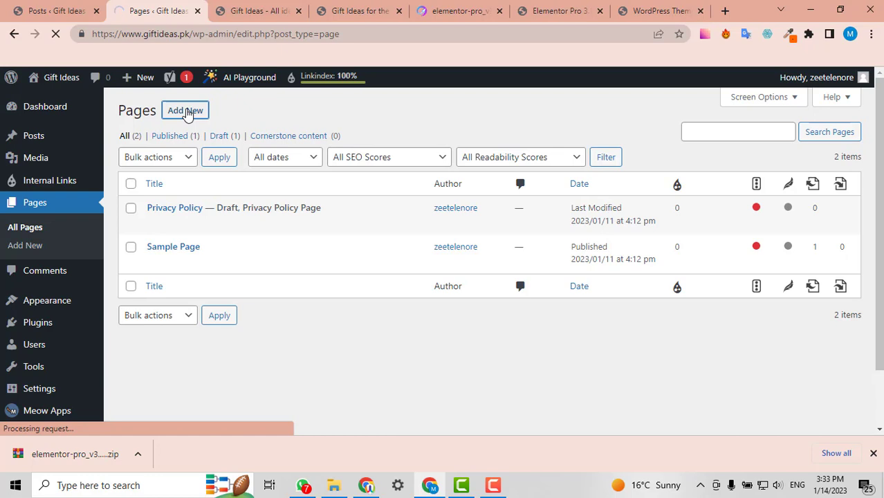
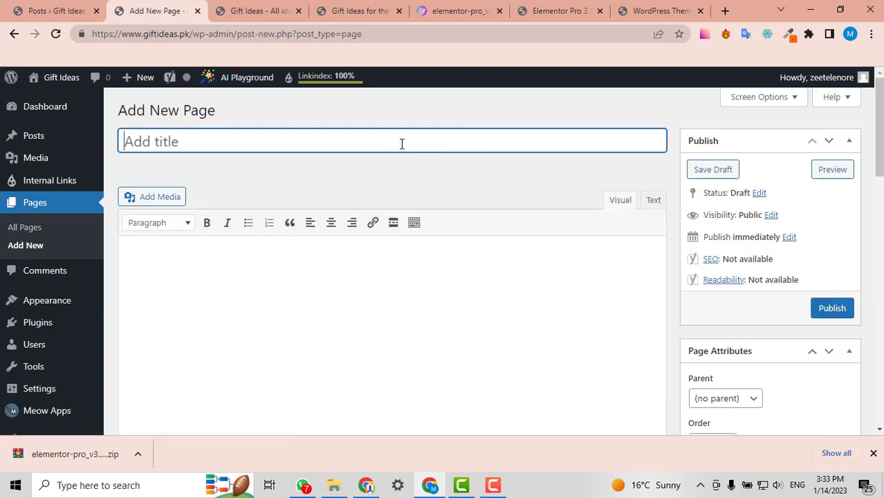
pyautogui.write('Home')
pyautogui.scroll(-10, 719, 221)
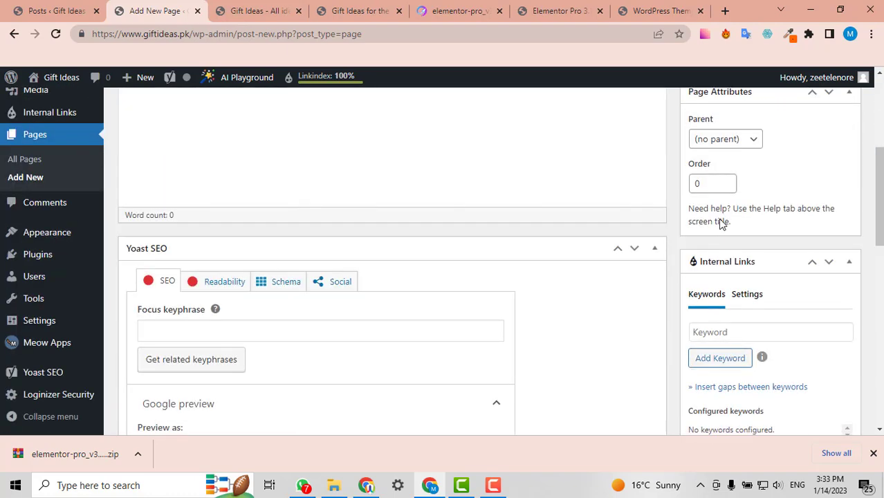
pyautogui.scroll(10, 720, 222)
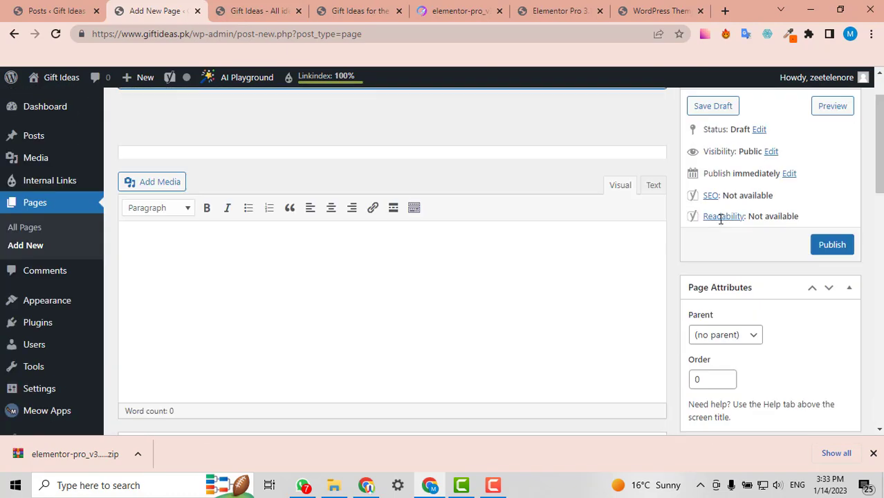
pyautogui.click(839, 307)
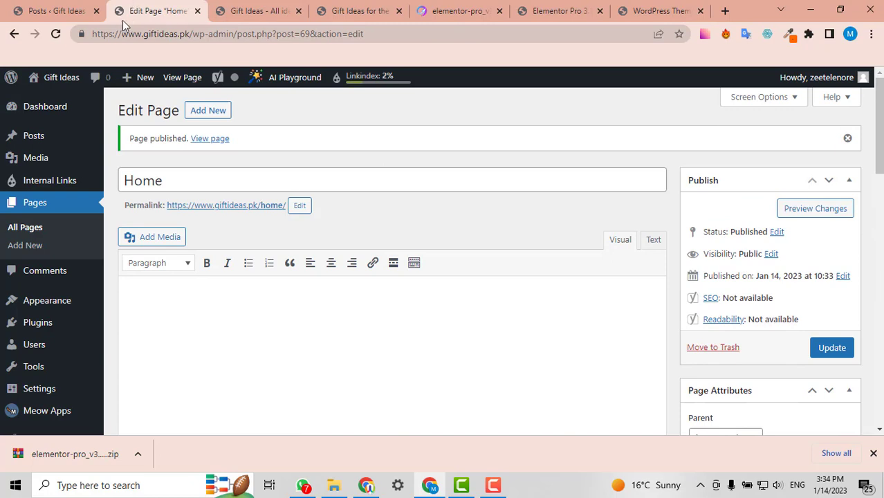
# - Create a new page titled Blog and publish it
pyautogui.scroll(-1, 321, 191)
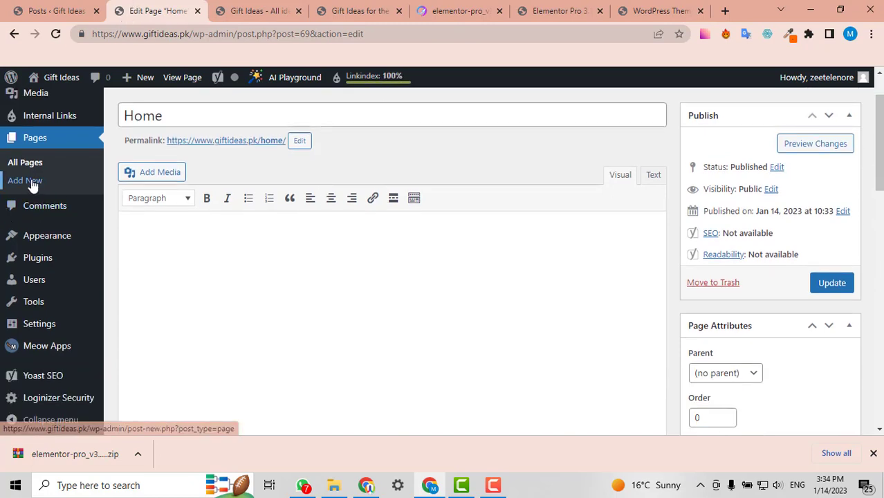
pyautogui.click(32, 184)
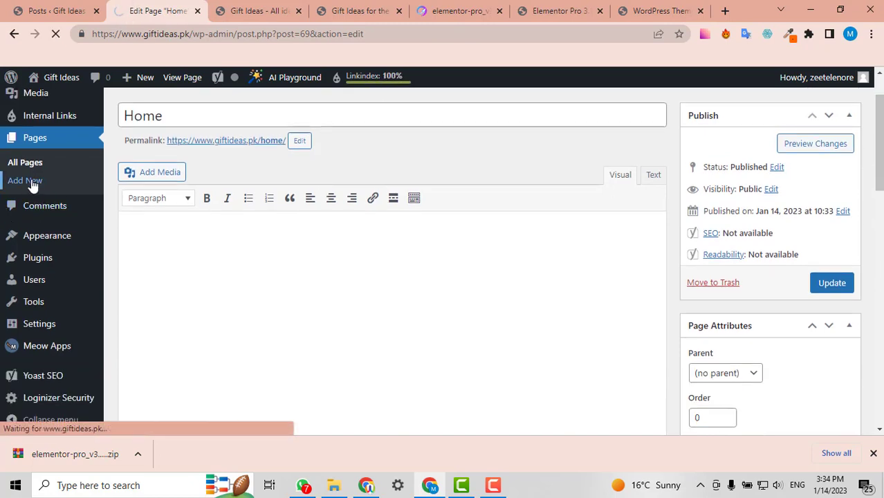
pyautogui.click(251, 6)
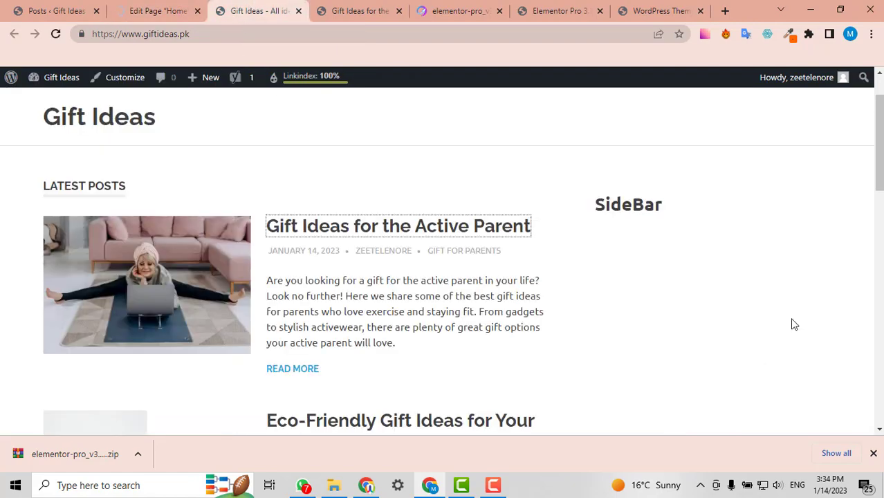
pyautogui.scroll(-10, 794, 323)
pyautogui.scroll(9, 794, 323)
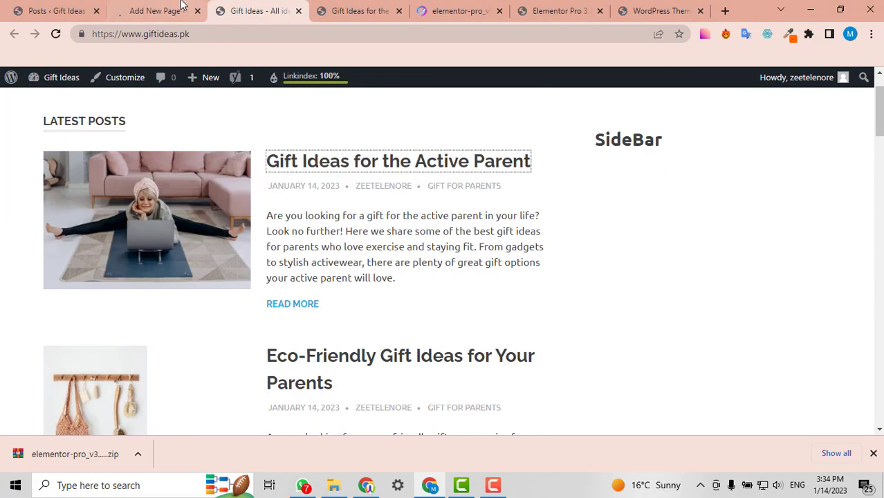
pyautogui.click(174, 7)
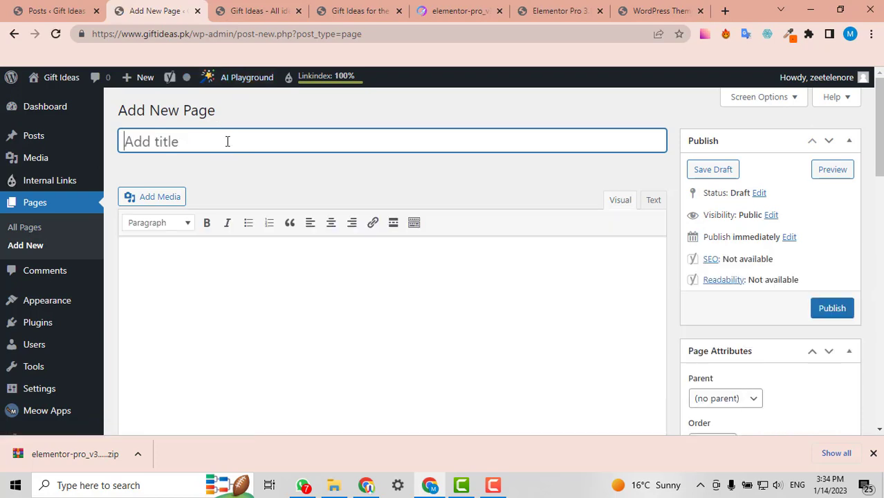
pyautogui.write('Blog')
pyautogui.scroll(-3, 312, 152)
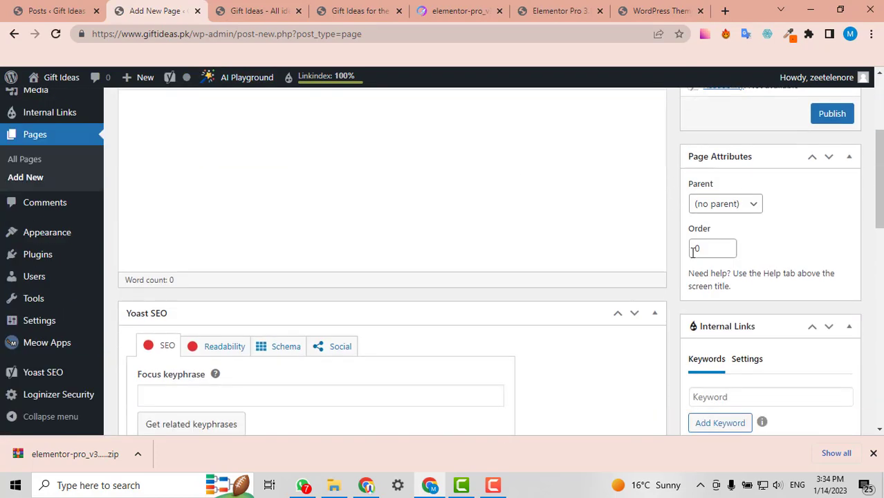
pyautogui.scroll(3, 312, 153)
pyautogui.click(840, 310)
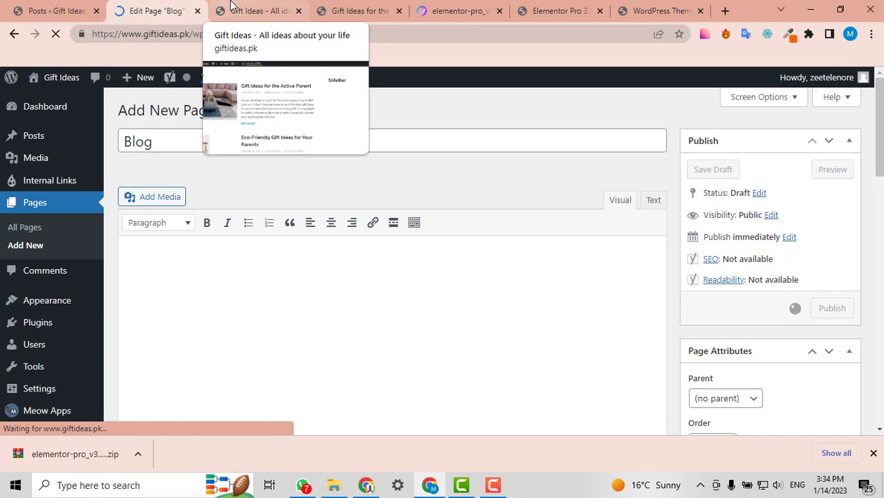
# - Reload the site's homepage and examine how the post list is displayed under the Hello Elementor theme
pyautogui.click(232, 7)
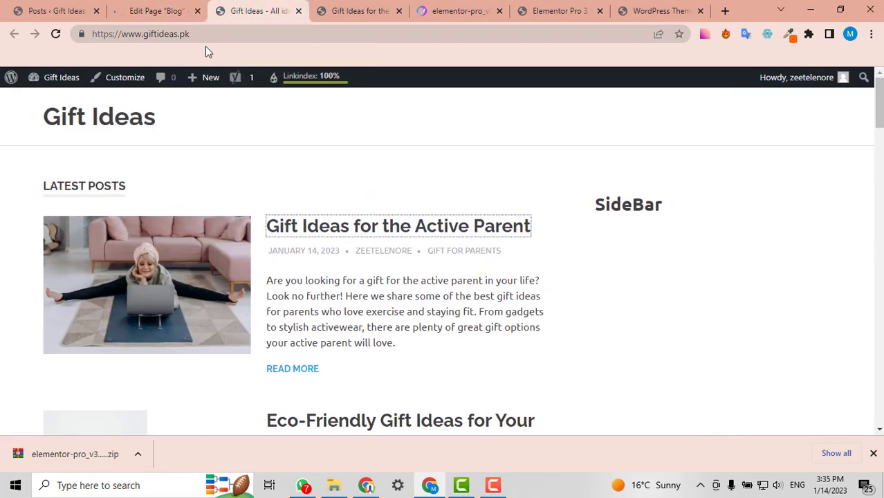
pyautogui.click(149, 8)
pyautogui.click(233, 7)
pyautogui.click(56, 34)
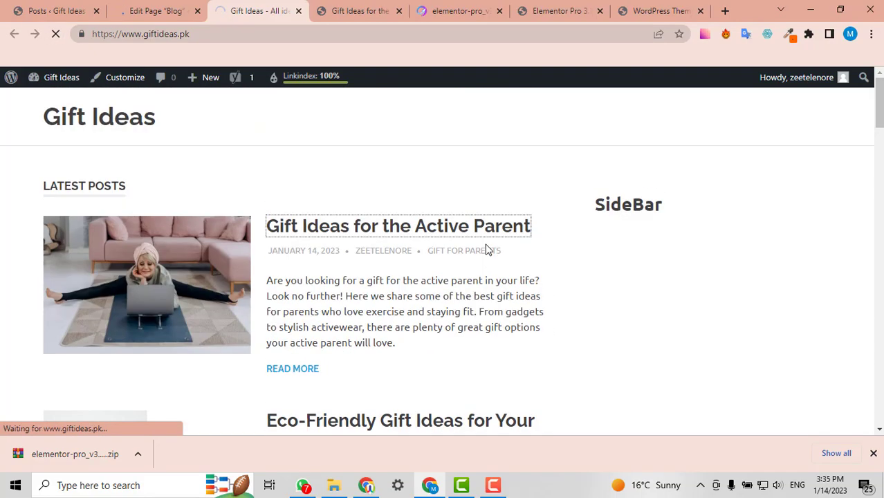
pyautogui.click(143, 6)
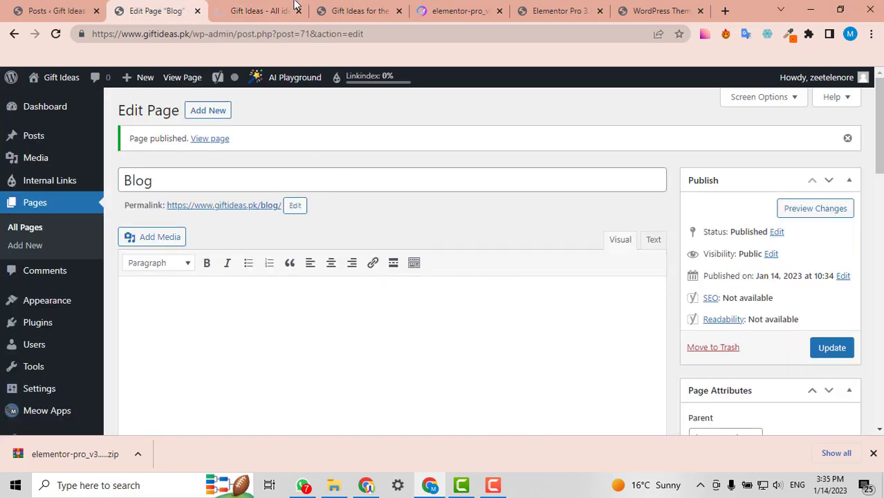
pyautogui.click(271, 9)
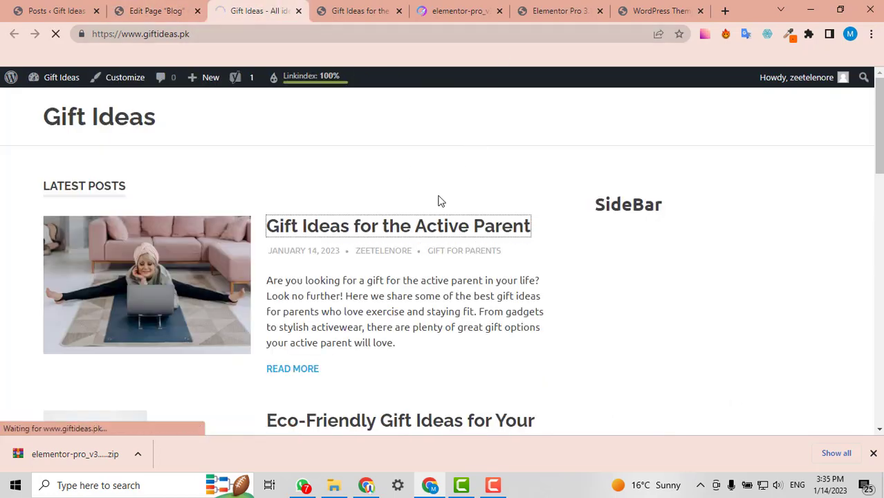
pyautogui.scroll(-12, 438, 201)
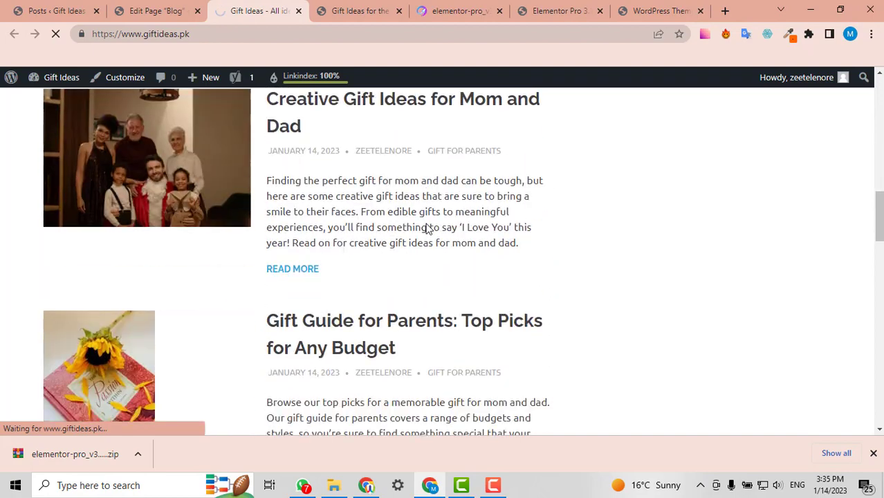
pyautogui.scroll(12, 427, 229)
pyautogui.click(148, 10)
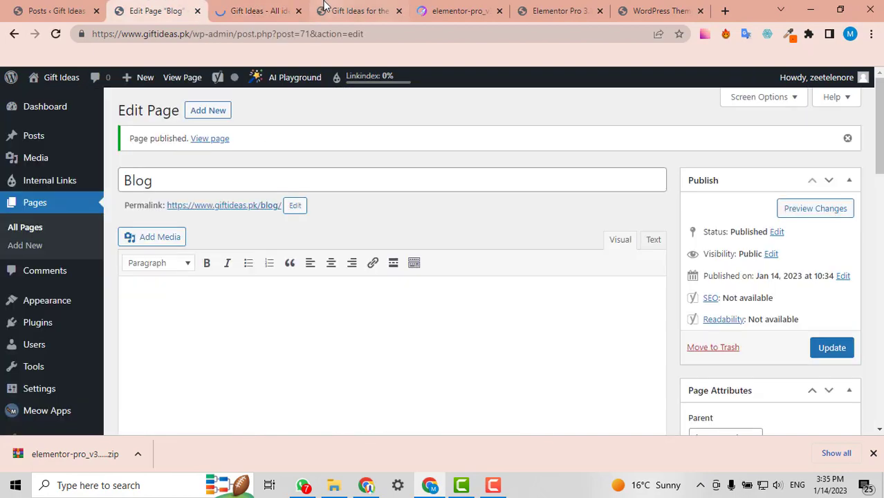
pyautogui.click(277, 9)
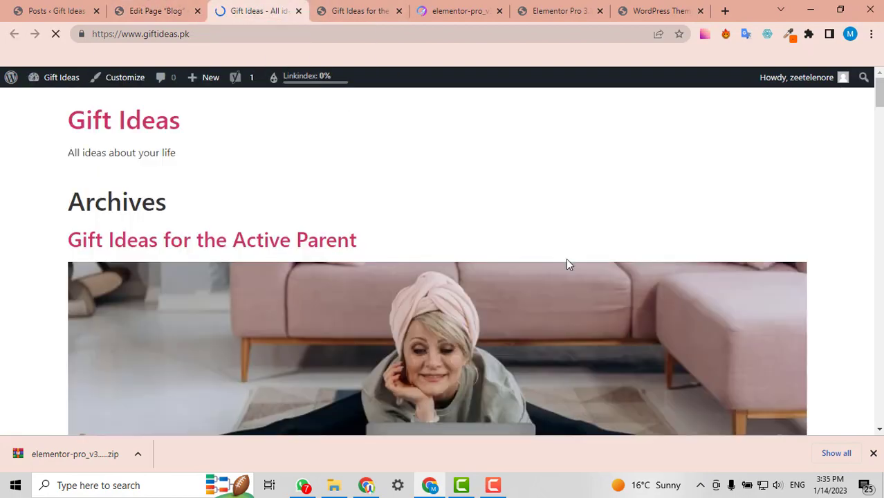
pyautogui.scroll(-12, 663, 328)
pyautogui.scroll(3, 663, 312)
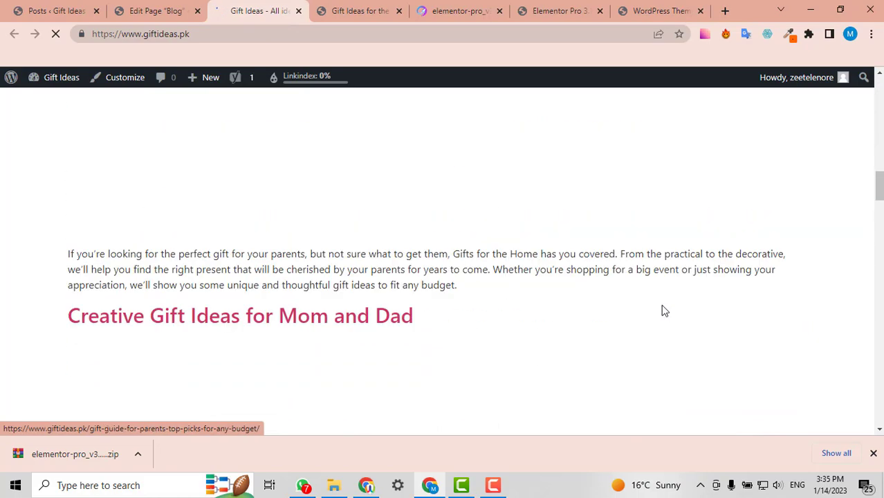
pyautogui.scroll(10, 663, 310)
# - Open the site's Reading settings from the Blog page's editor
pyautogui.click(148, 10)
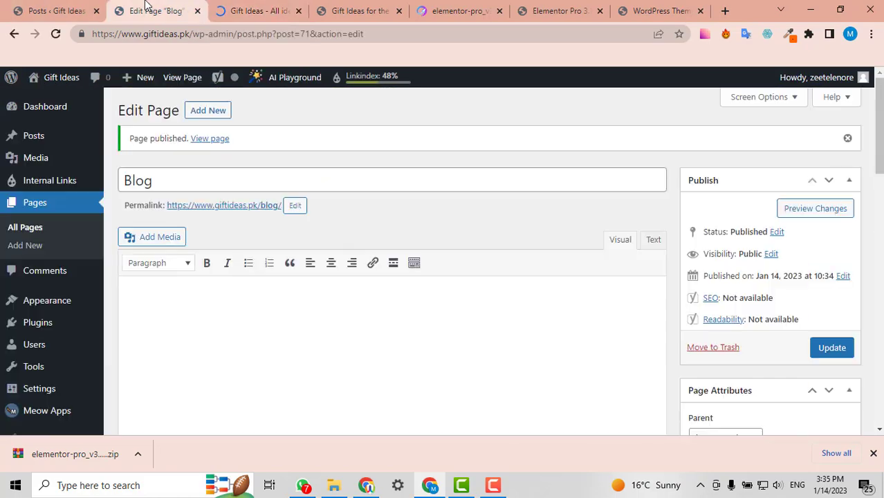
pyautogui.scroll(-2, 541, 261)
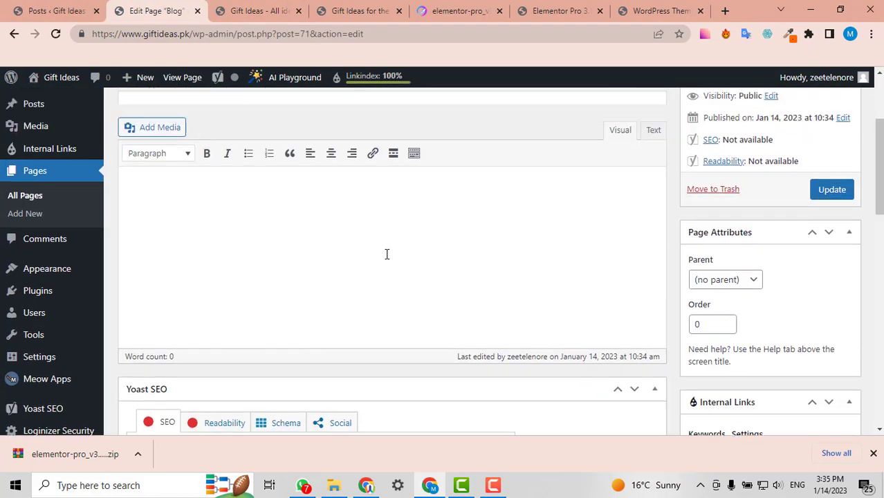
pyautogui.scroll(2, 359, 249)
pyautogui.scroll(-3, 297, 250)
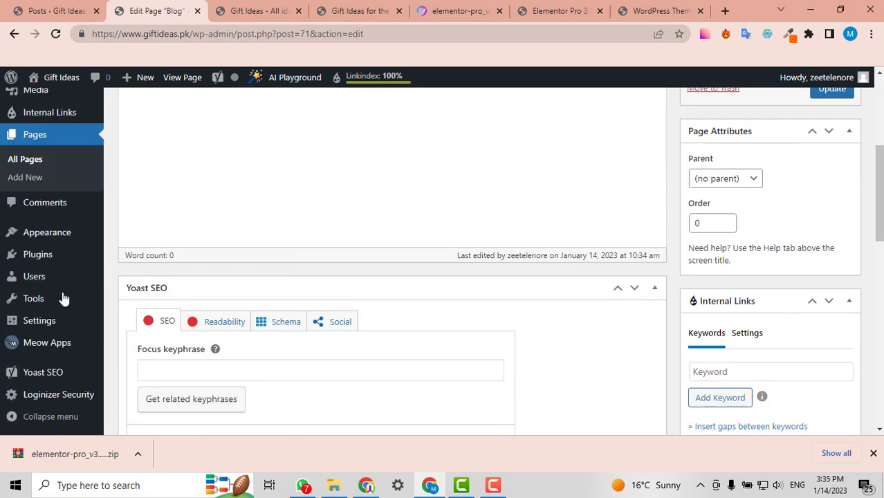
pyautogui.moveTo(18, 327)
pyautogui.click(138, 293)
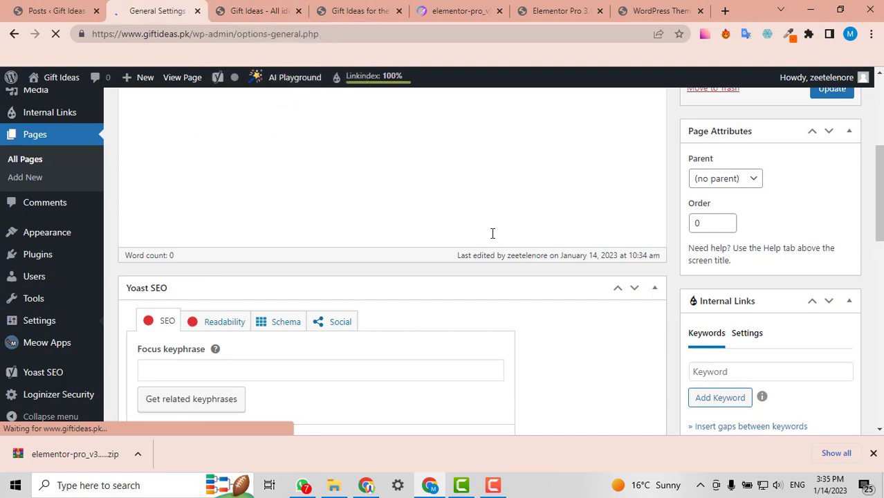
pyautogui.scroll(-2, 491, 235)
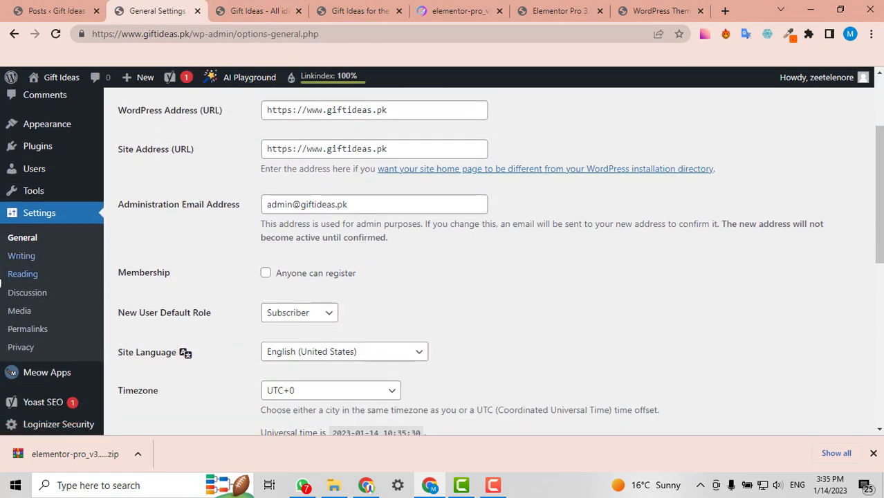
pyautogui.click(50, 280)
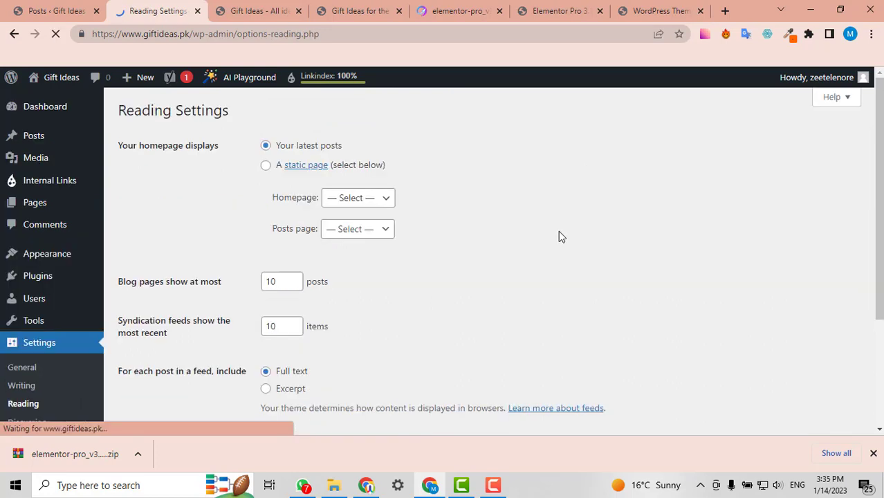
# - Make the homepage display a static page, with Home as the homepage and Blog as the posts page, and save the changes
pyautogui.click(266, 166)
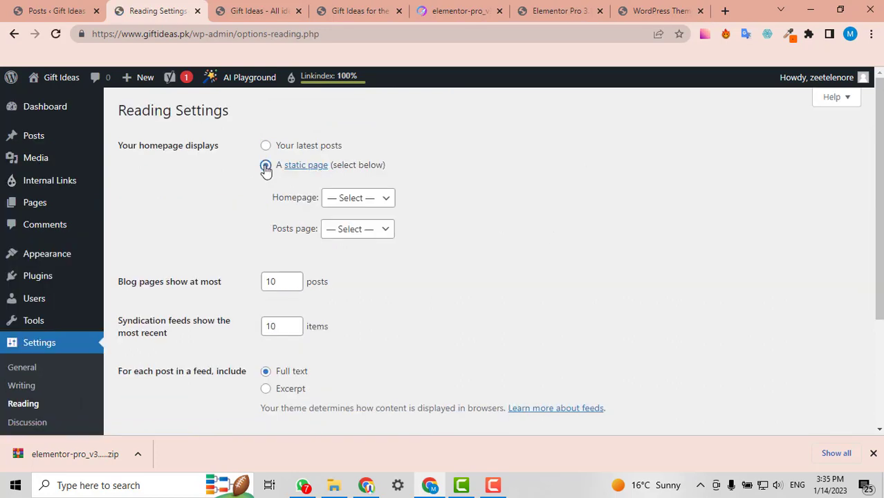
pyautogui.click(358, 197)
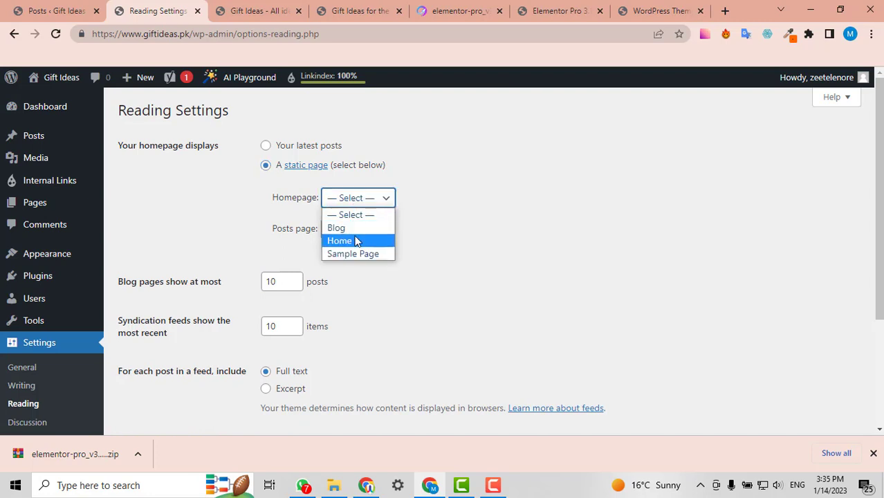
pyautogui.click(359, 239)
pyautogui.click(360, 229)
pyautogui.click(352, 259)
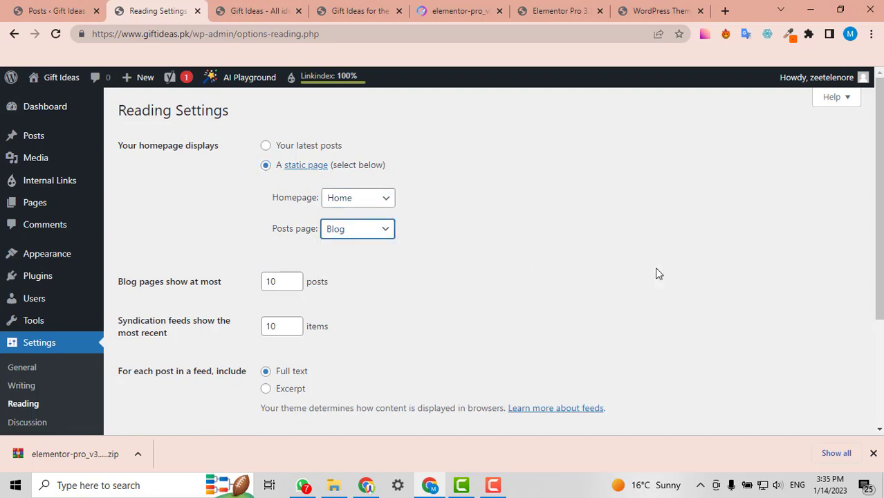
pyautogui.scroll(-2, 746, 263)
pyautogui.click(164, 343)
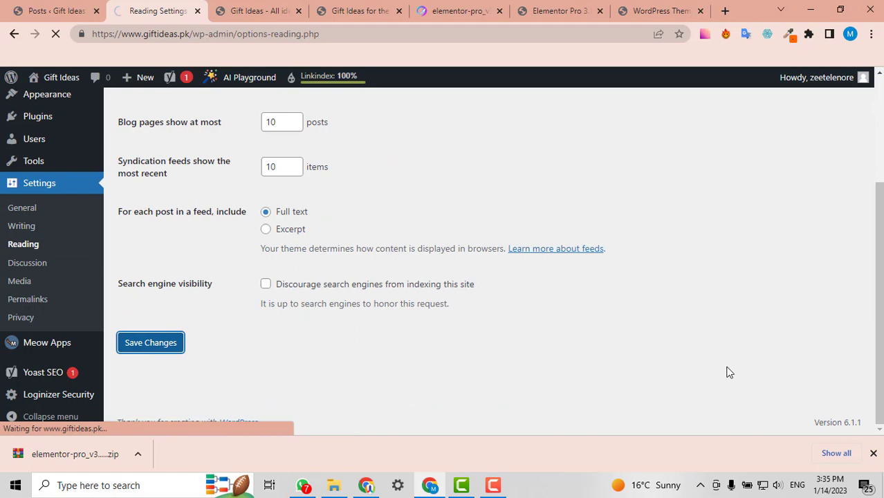
pyautogui.click(275, 11)
pyautogui.click(56, 36)
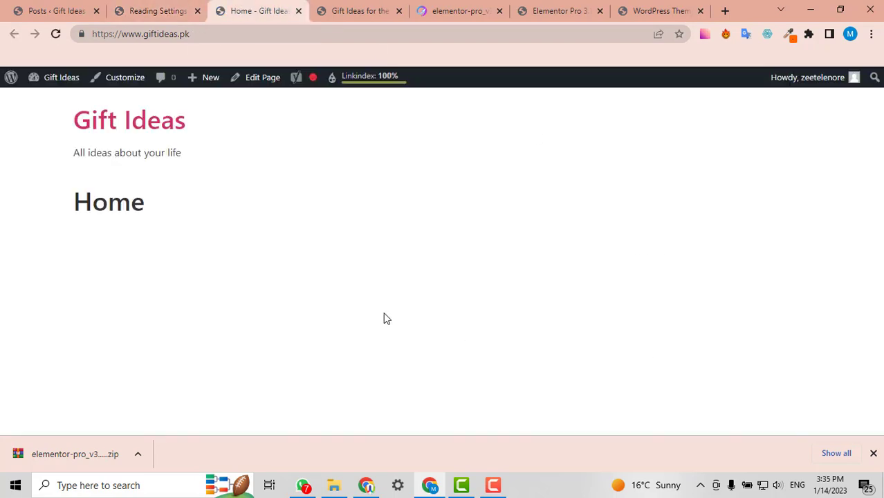
pyautogui.click(321, 29)
pyautogui.click(332, 30)
pyautogui.write('/')
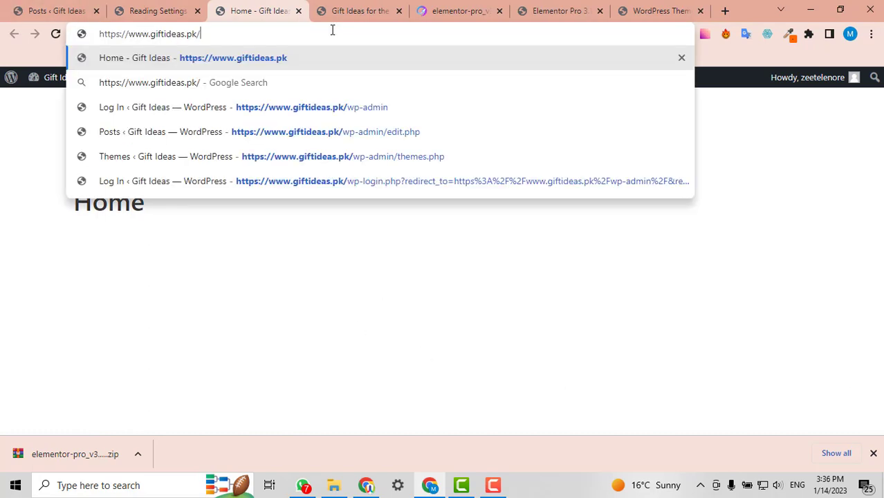
pyautogui.write('blog')
pyautogui.press('Return')
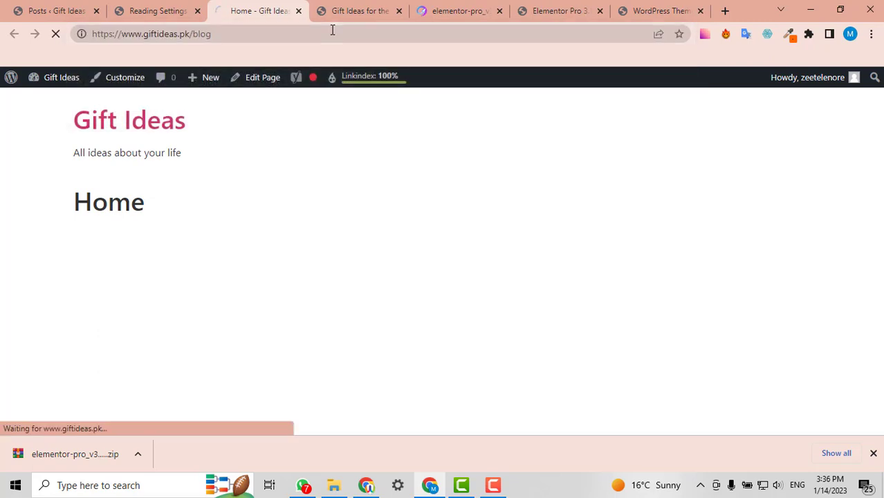
pyautogui.click(158, 4)
pyautogui.click(249, 4)
# - Examine the posts listed on the Blog page and compare them with the homepage options in the Reading settings
pyautogui.scroll(-12, 633, 185)
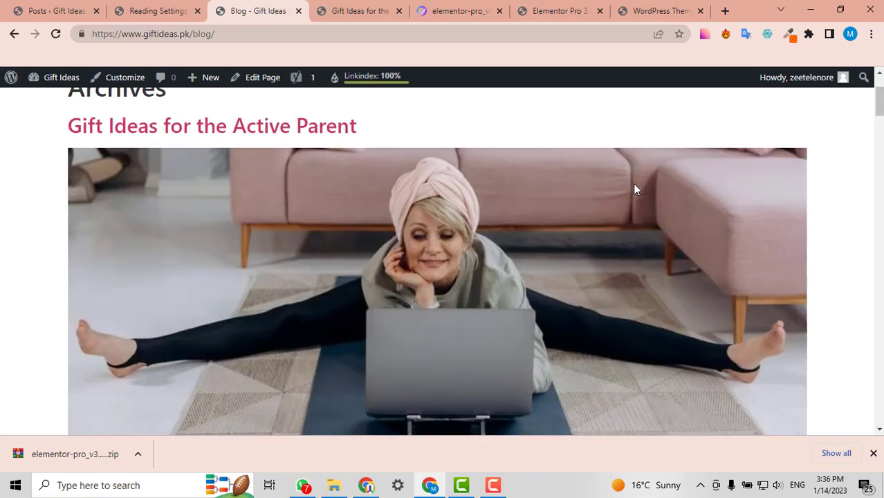
pyautogui.scroll(-4, 636, 188)
pyautogui.scroll(15, 635, 189)
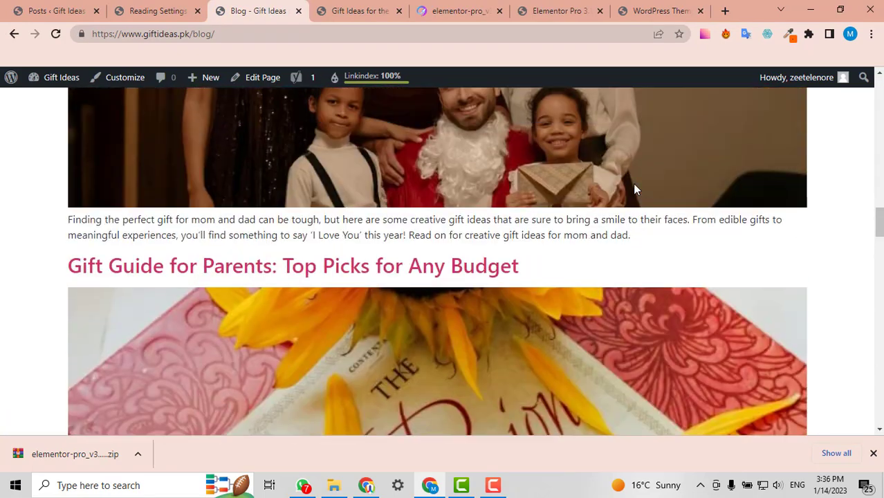
pyautogui.scroll(-6, 538, 285)
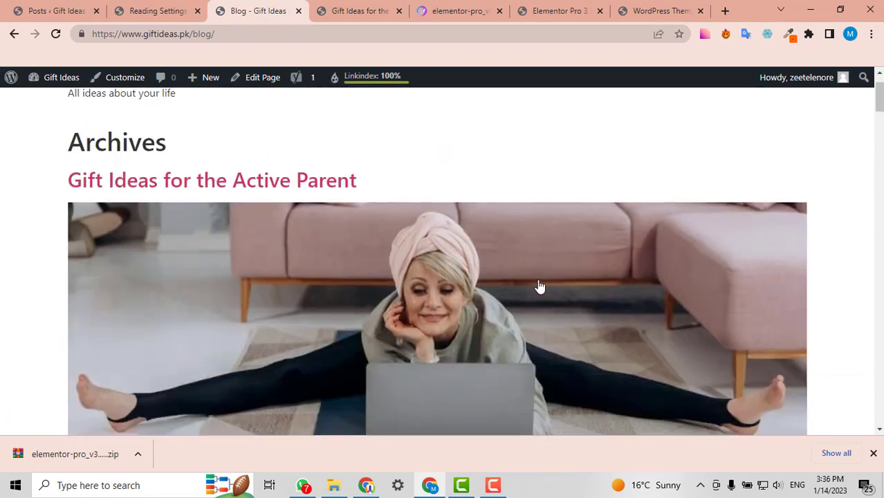
pyautogui.click(152, 6)
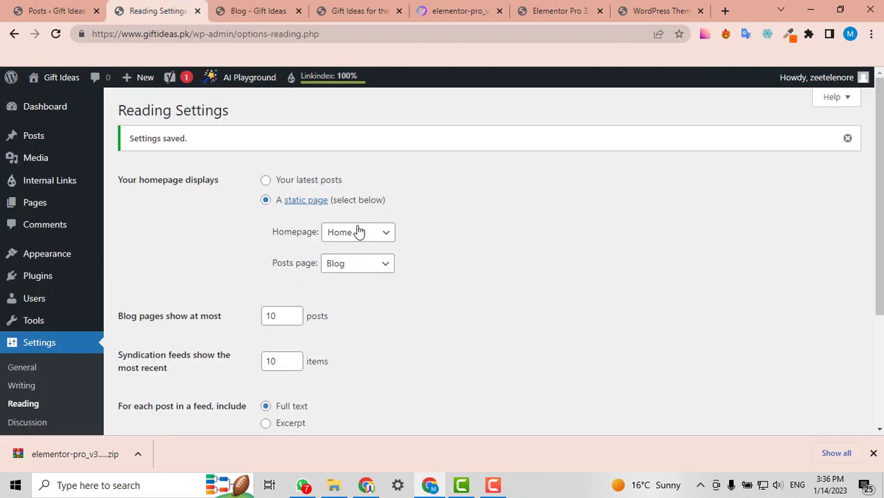
pyautogui.scroll(-3, 780, 258)
pyautogui.scroll(3, 501, 220)
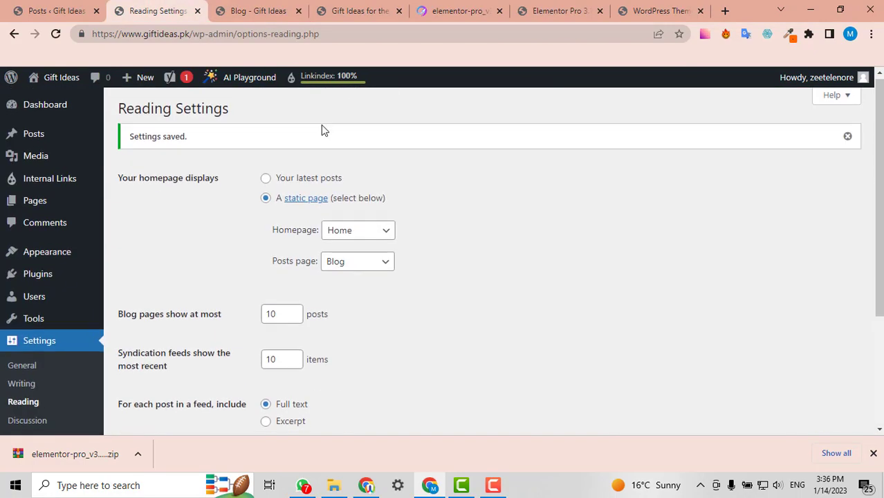
pyautogui.hotkey('ctrl', 'Tab')
pyautogui.scroll(-10, 509, 266)
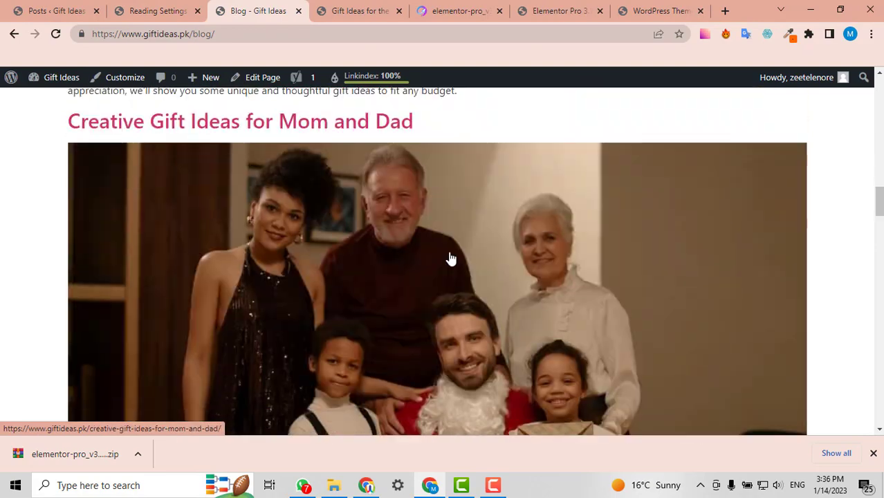
pyautogui.scroll(-8, 451, 259)
pyautogui.scroll(9, 451, 258)
pyautogui.click(125, 8)
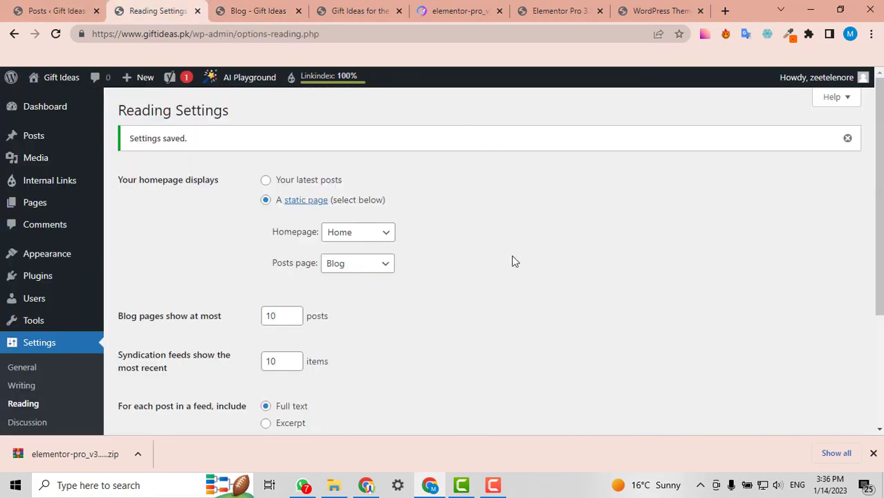
pyautogui.scroll(-3, 513, 261)
pyautogui.scroll(3, 513, 260)
pyautogui.scroll(-3, 429, 241)
pyautogui.scroll(3, 207, 272)
pyautogui.scroll(-3, 600, 304)
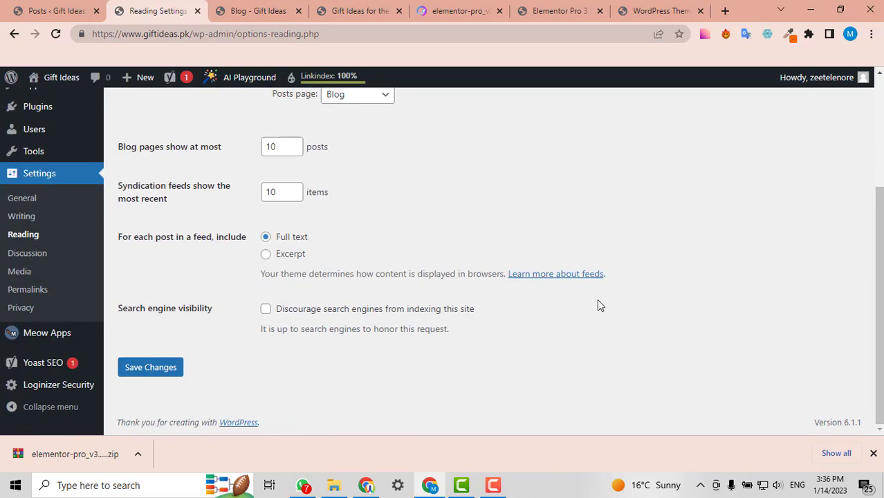
pyautogui.scroll(1, 597, 299)
# - Open the page for adding new plugins and search the plugin directory for elementor
pyautogui.moveTo(17, 181)
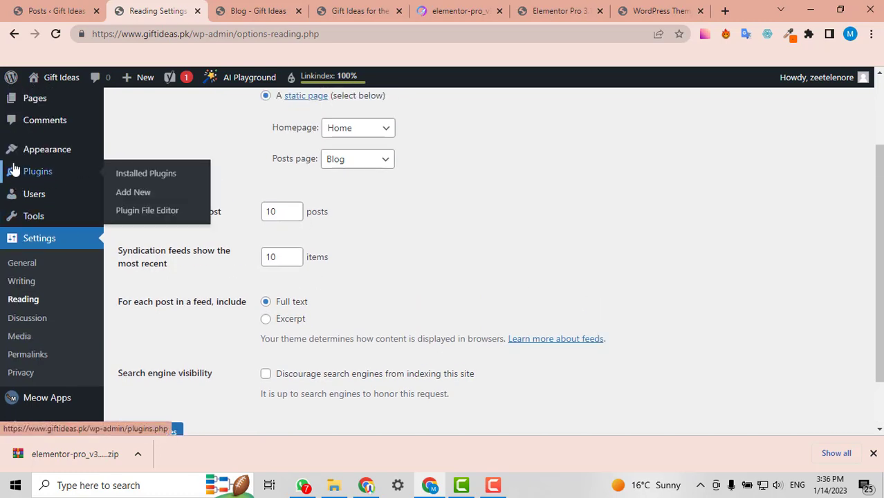
pyautogui.click(135, 193)
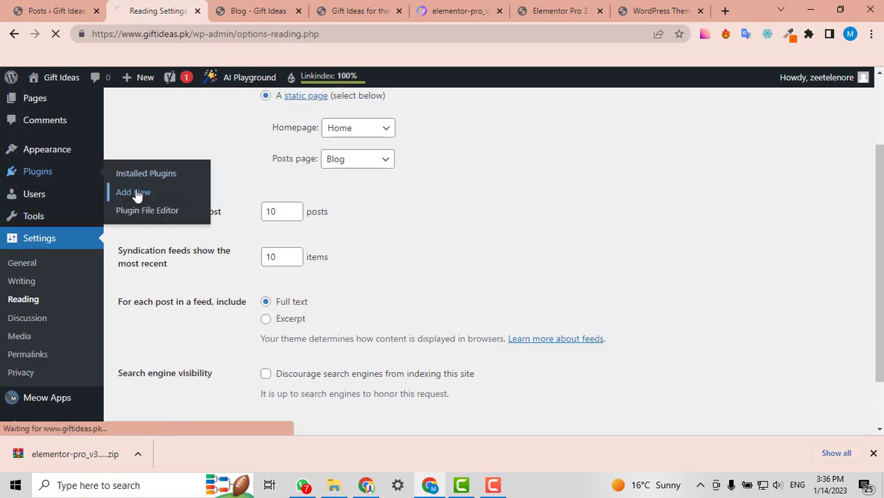
pyautogui.moveTo(270, 5)
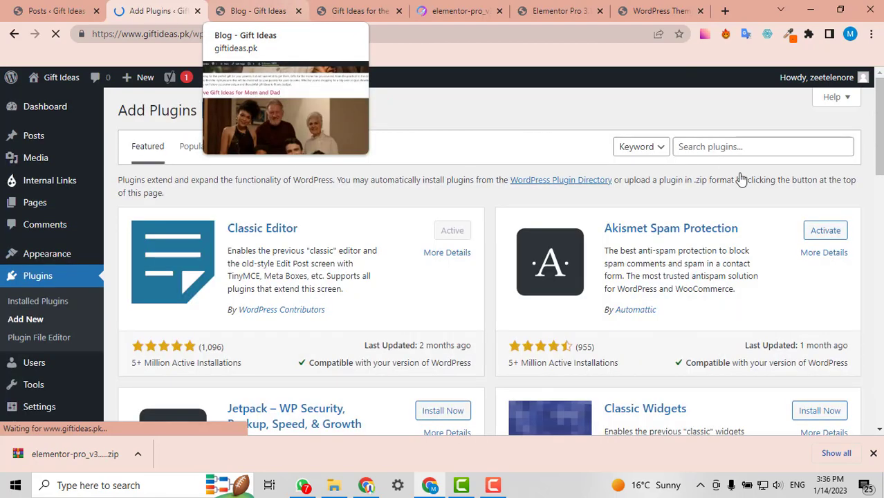
pyautogui.click(710, 141)
pyautogui.click(763, 247)
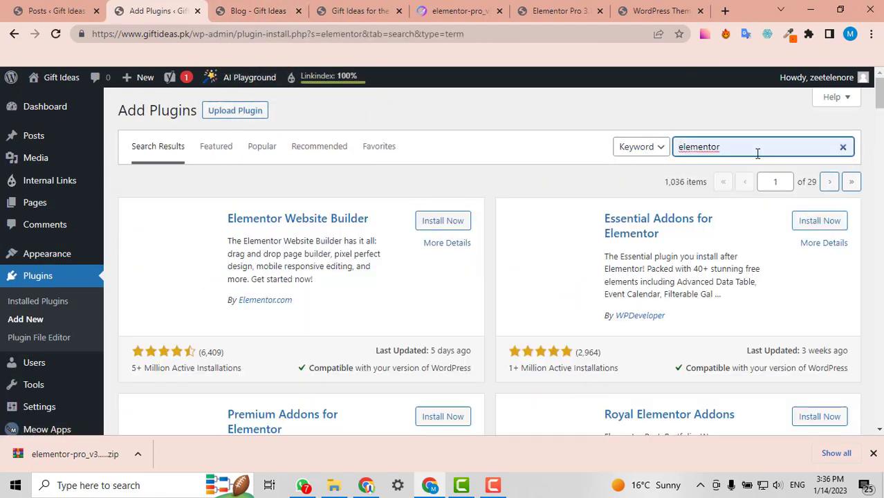
# - Install and activate the Elementor Website Builder plugin, and close its account setup wizard
pyautogui.click(447, 220)
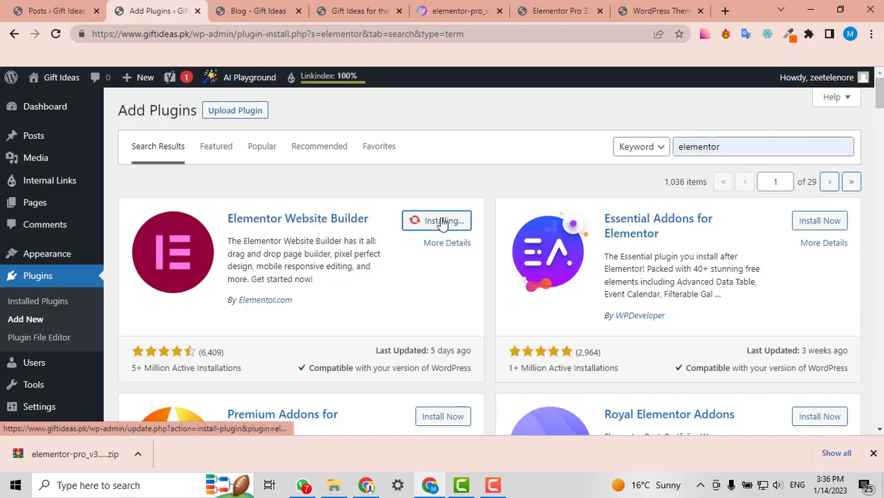
pyautogui.click(454, 231)
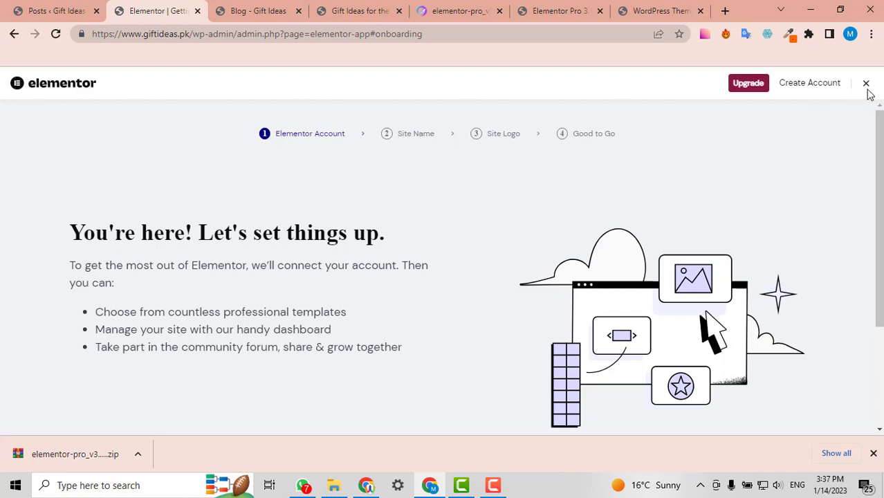
pyautogui.click(866, 85)
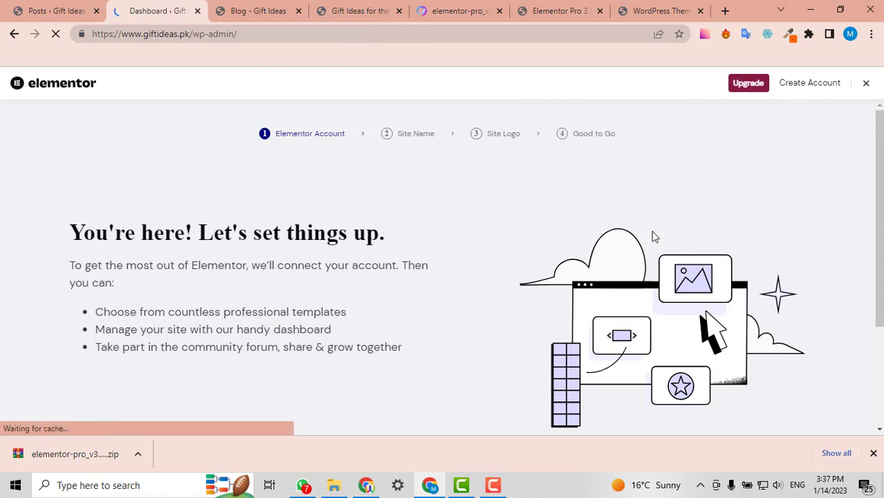
# - Open the page for adding new plugins from the WordPress dashboard
pyautogui.scroll(-3, 656, 233)
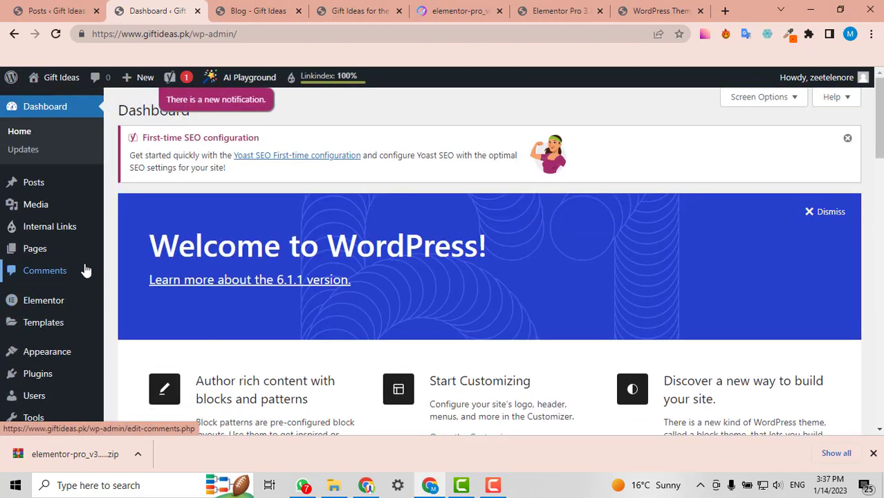
pyautogui.moveTo(43, 315)
pyautogui.scroll(-2, 93, 216)
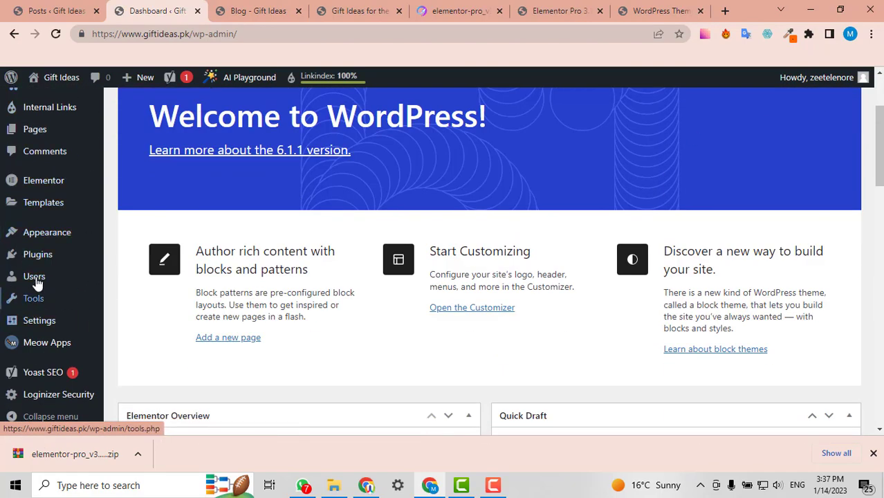
pyautogui.click(138, 276)
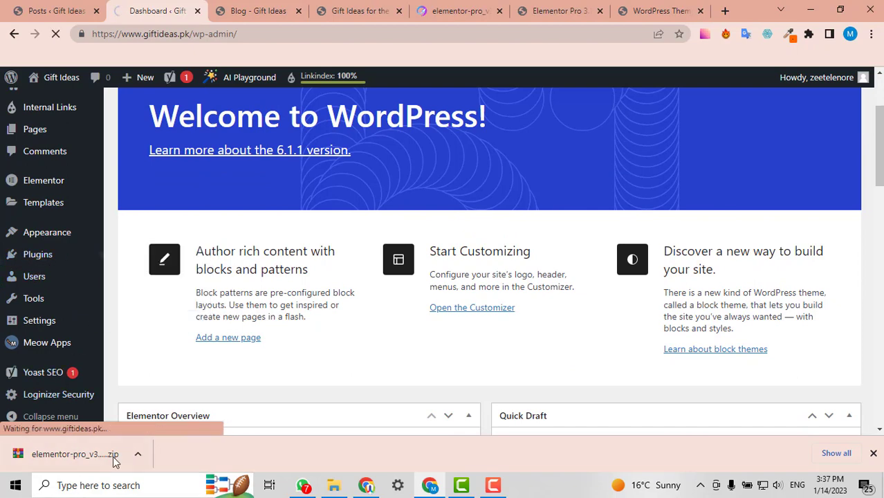
# - Review the Elementor Pro download page on weadown.com, including its web address and the plugin download section
pyautogui.click(456, 10)
pyautogui.click(348, 8)
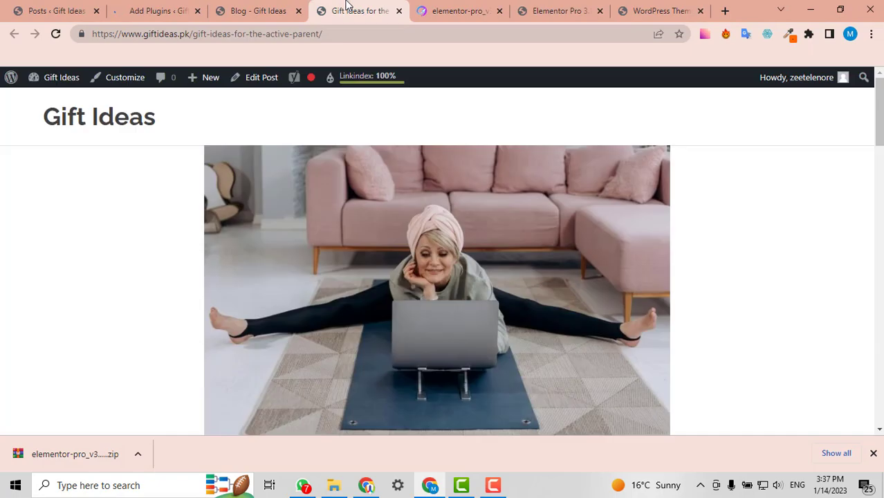
pyautogui.click(544, 9)
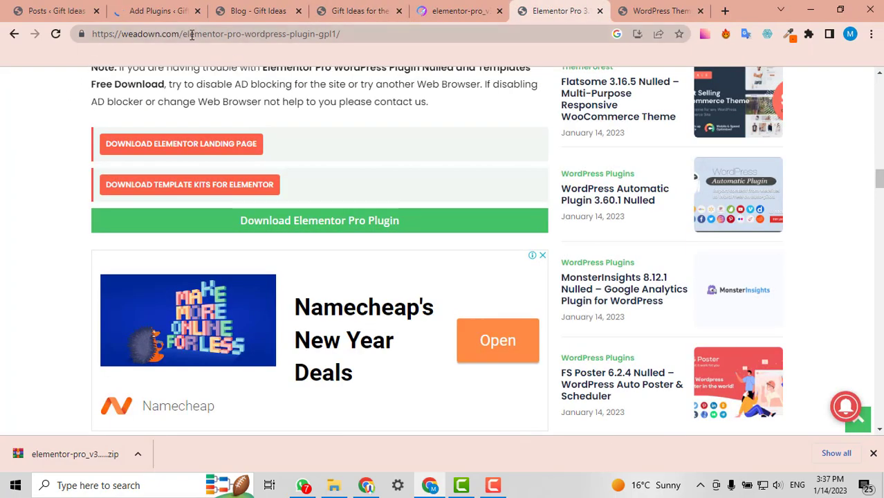
pyautogui.moveTo(185, 33); pyautogui.dragTo(71, 33)
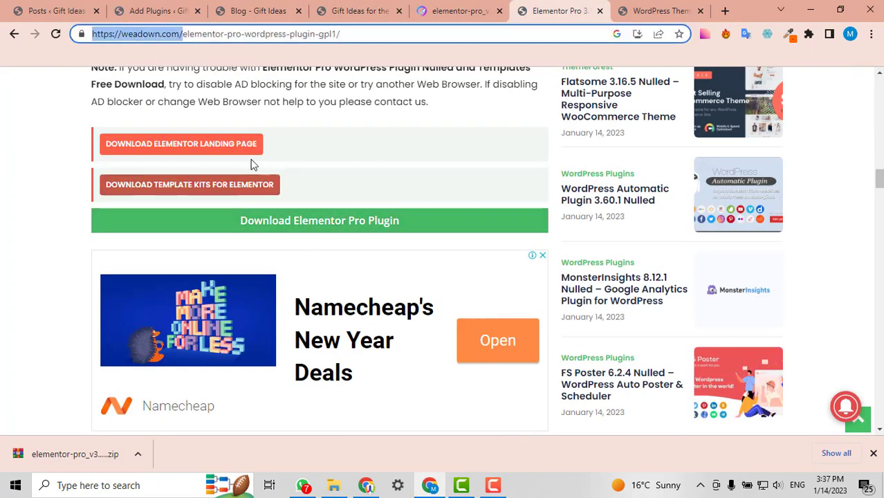
pyautogui.scroll(7, 197, 130)
pyautogui.scroll(-5, 200, 126)
pyautogui.scroll(-5, 199, 128)
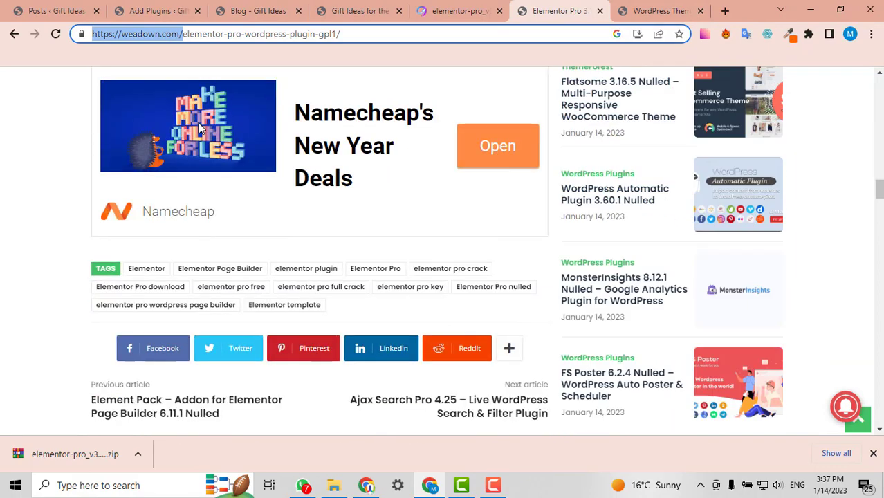
pyautogui.scroll(6, 282, 169)
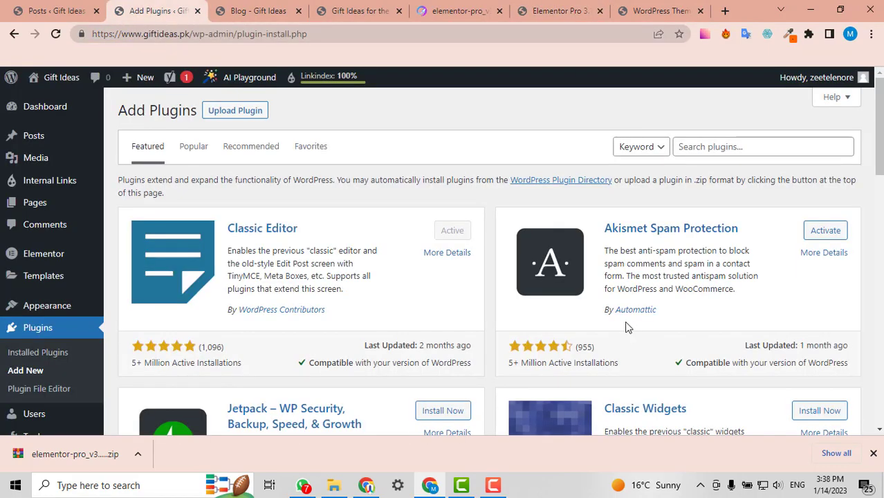
# - Upload the downloaded elementor-pro_v3.10.1.zip as a plugin, then install and activate it
pyautogui.click(237, 113)
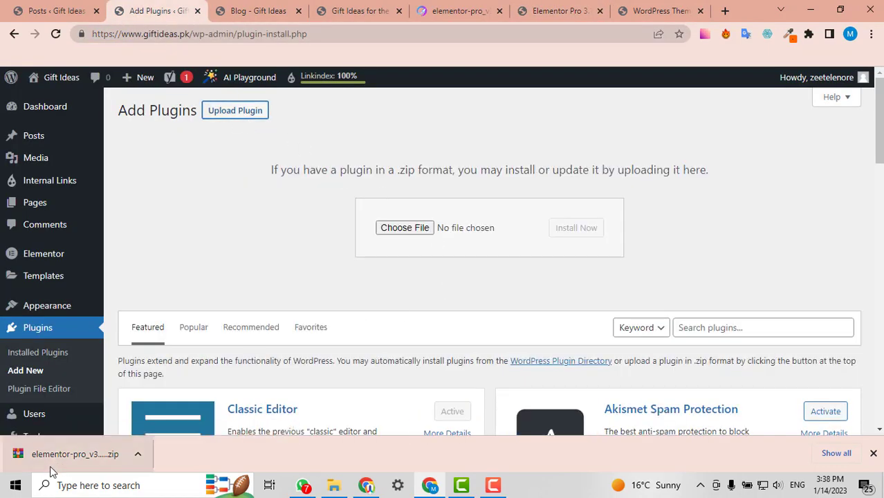
pyautogui.moveTo(50, 470); pyautogui.dragTo(422, 234)
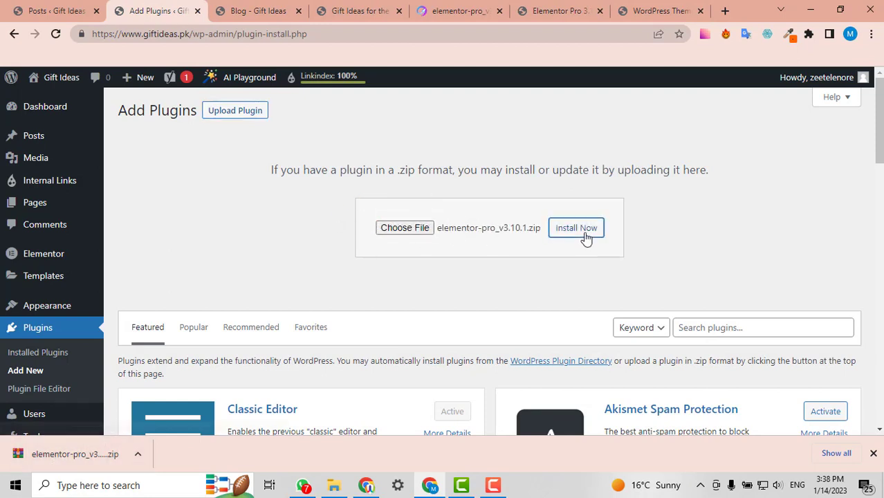
pyautogui.click(582, 231)
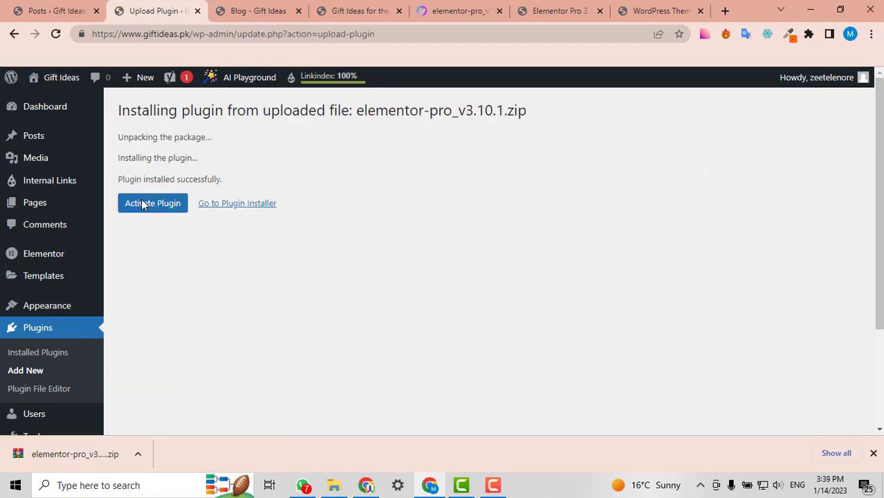
pyautogui.click(152, 203)
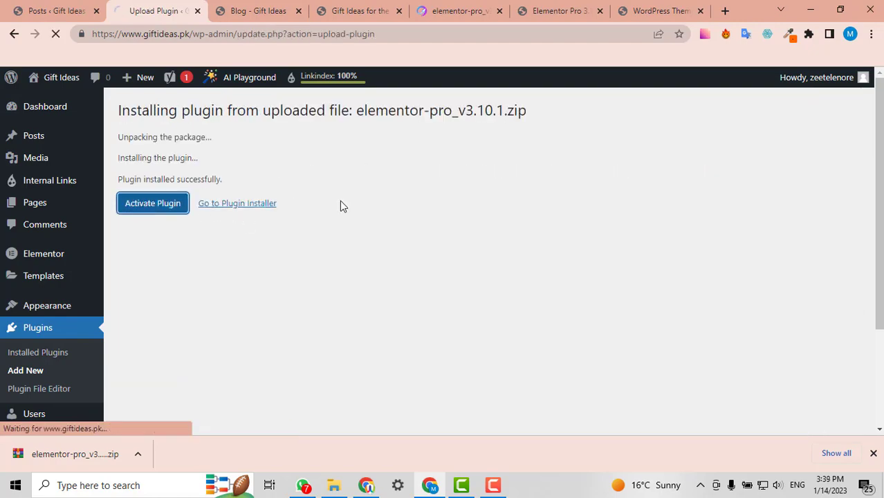
# - Search the plugin directory for envato, and install and activate Envato Elements – Photos & Elementor Templates
pyautogui.scroll(-3, 367, 189)
pyautogui.scroll(-7, 367, 189)
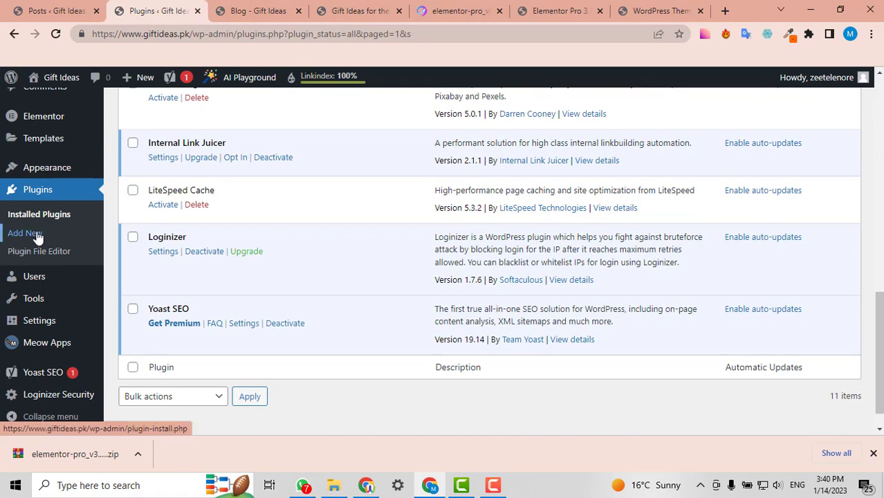
pyautogui.click(37, 236)
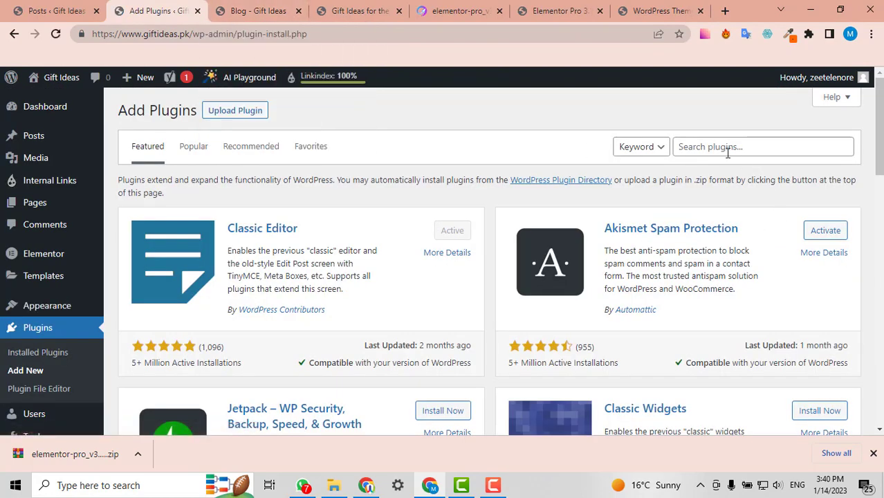
pyautogui.click(716, 145)
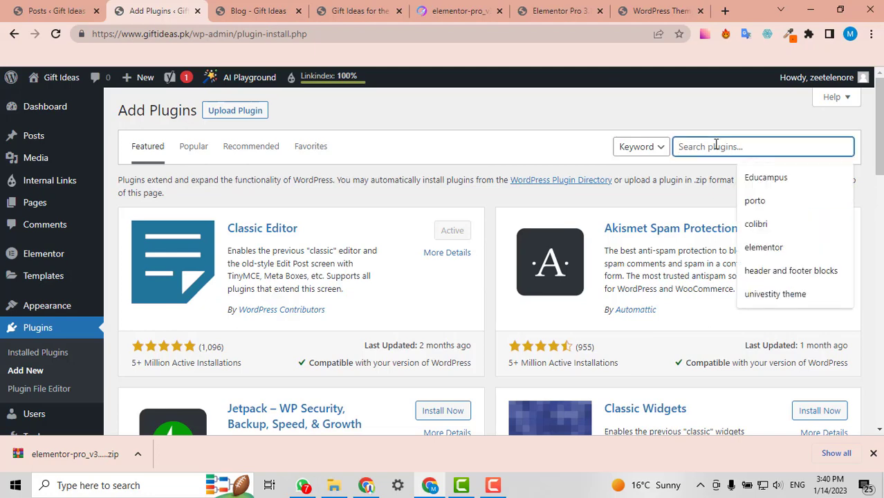
pyautogui.write('envato')
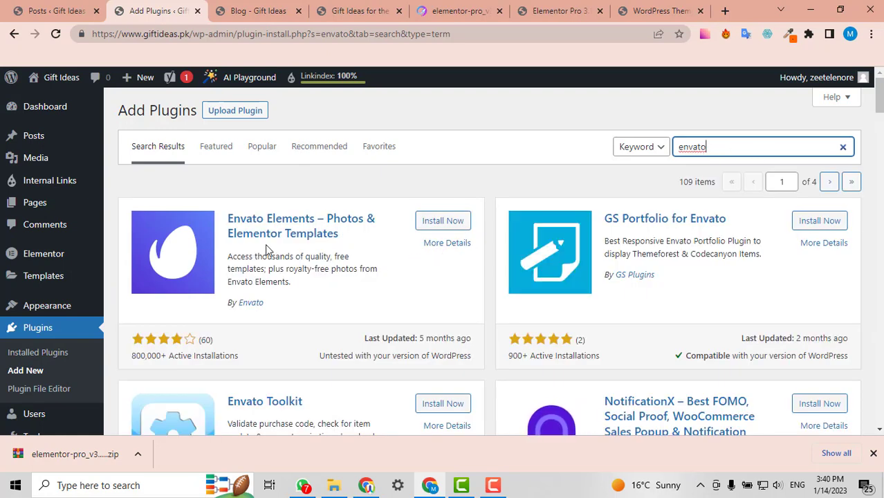
pyautogui.click(455, 223)
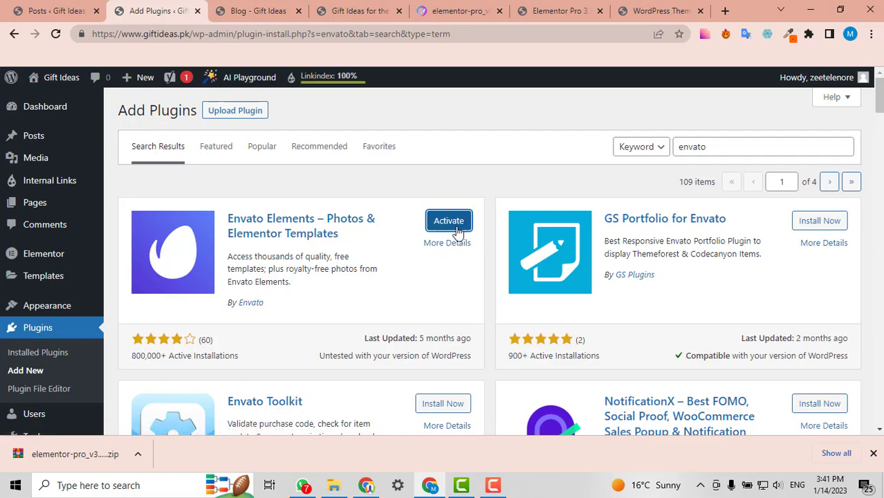
pyautogui.click(457, 231)
# - Examine the site's Blog page from its header to the last post to judge the current layout
pyautogui.hotkey('ctrl', 'Tab')
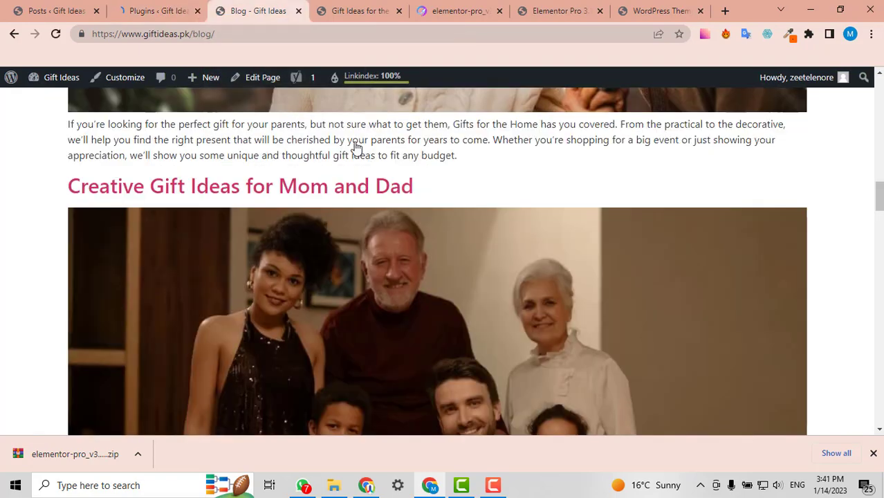
pyautogui.scroll(10, 588, 330)
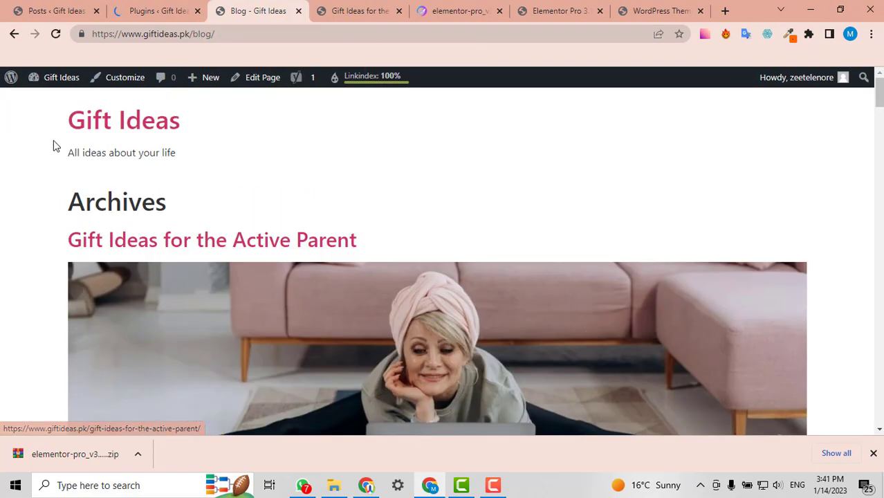
pyautogui.moveTo(43, 117); pyautogui.dragTo(507, 120)
pyautogui.moveTo(879, 93); pyautogui.dragTo(879, 410)
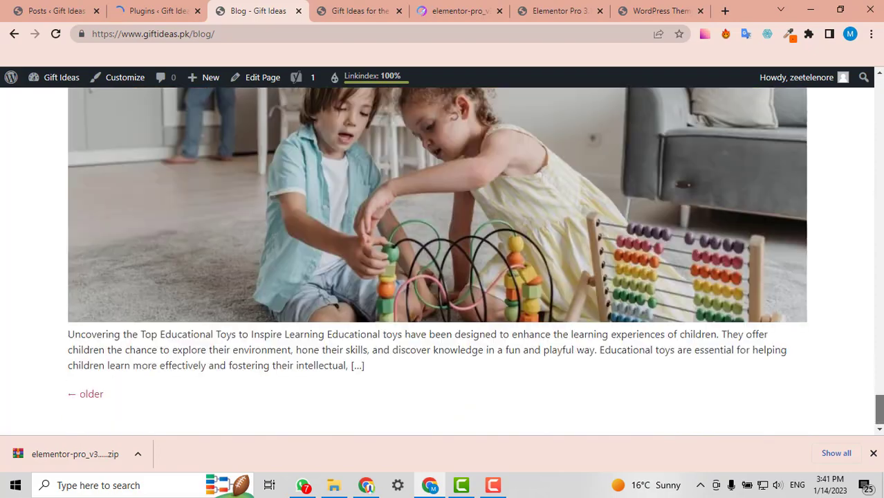
pyautogui.scroll(10, 363, 338)
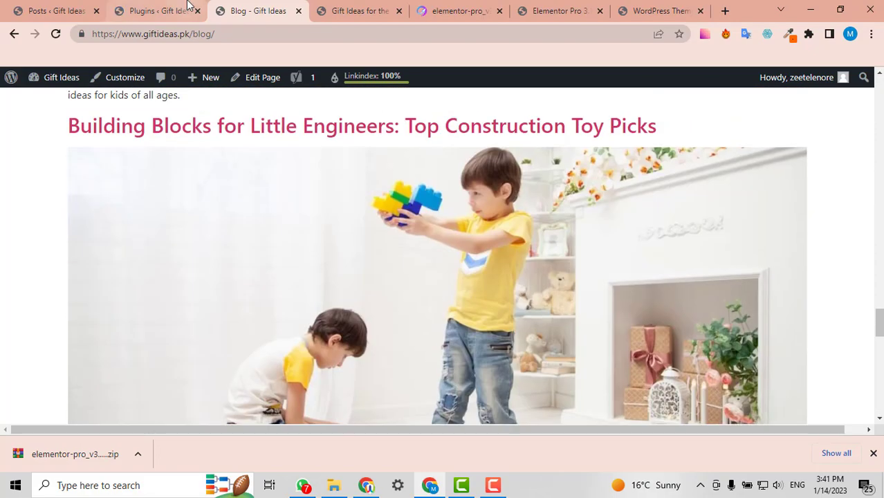
# - Check the installed plugins list for the Elementor and Envato plugins, and open the Free Blocks library of Envato Elements
pyautogui.click(188, 6)
pyautogui.scroll(-4, 505, 229)
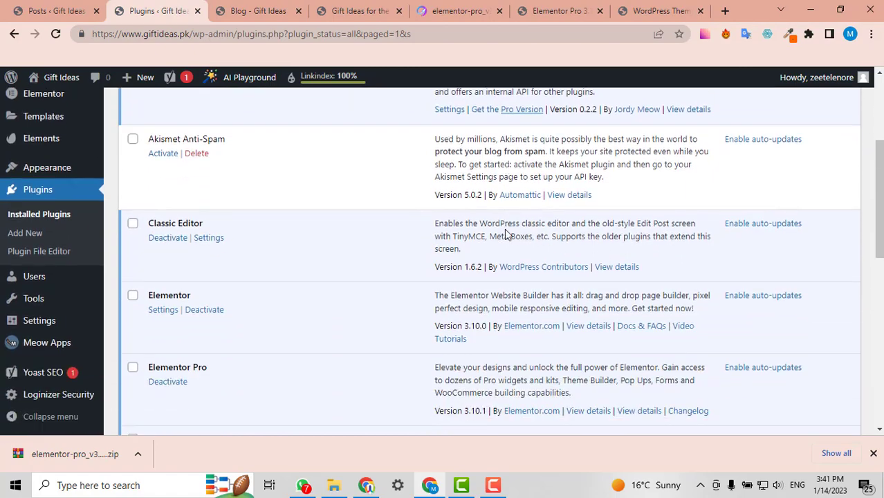
pyautogui.scroll(-3, 502, 233)
pyautogui.scroll(-1, 502, 234)
pyautogui.moveTo(6, 299)
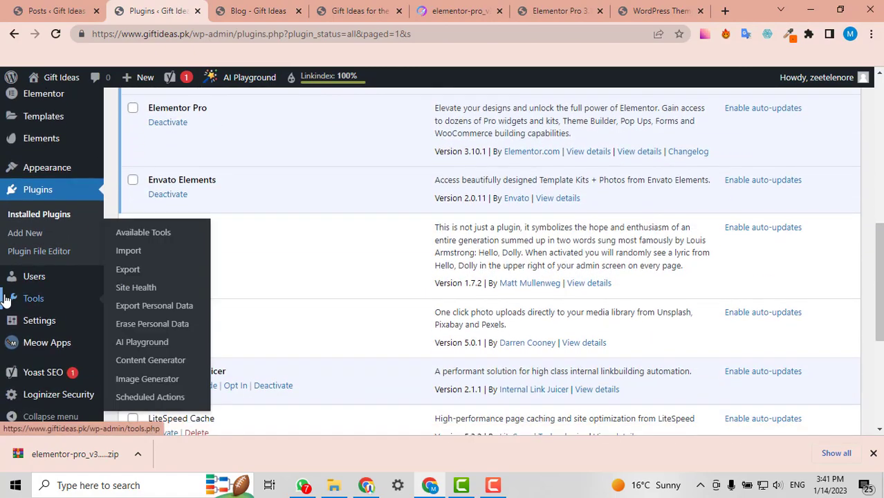
pyautogui.scroll(2, 52, 307)
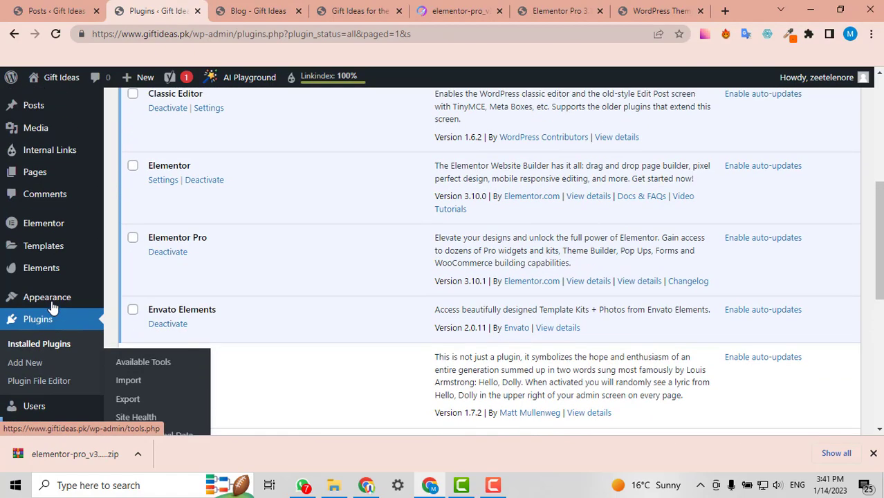
pyautogui.moveTo(24, 276)
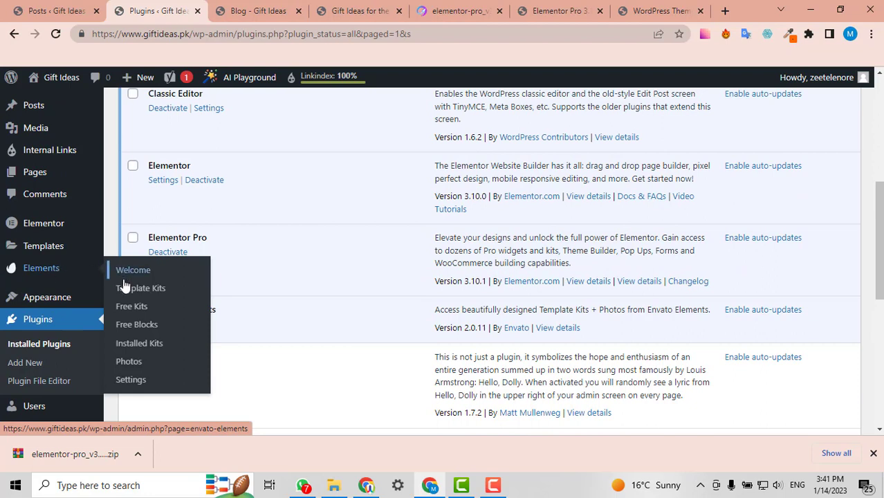
pyautogui.click(146, 330)
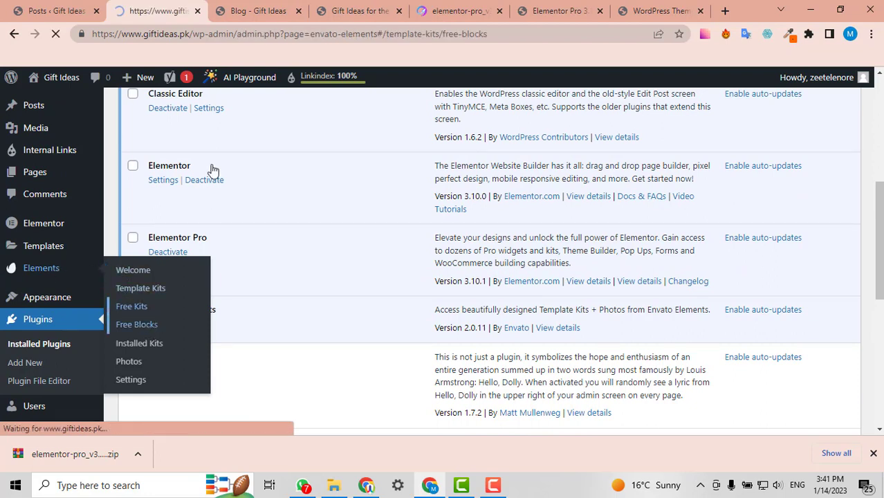
# - Look over the site's Blog page once more, from the post list back up to the site title
pyautogui.click(271, 5)
pyautogui.scroll(-15, 489, 261)
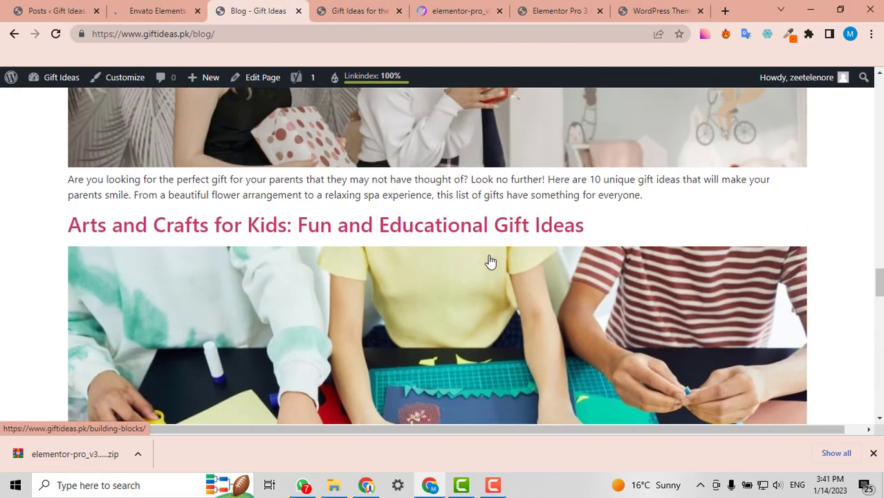
pyautogui.scroll(15, 489, 261)
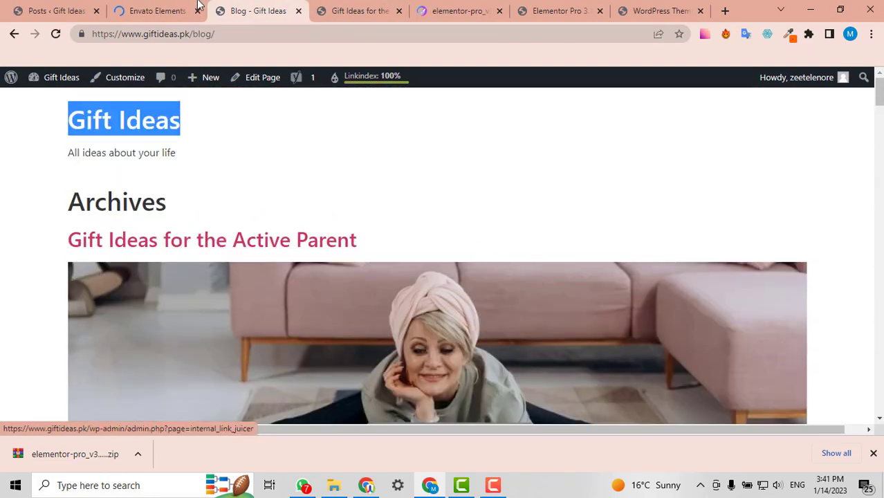
# - Import the black Header (with Nav) block with the white LOGO and a button from Envato's free Header blocks
pyautogui.click(158, 10)
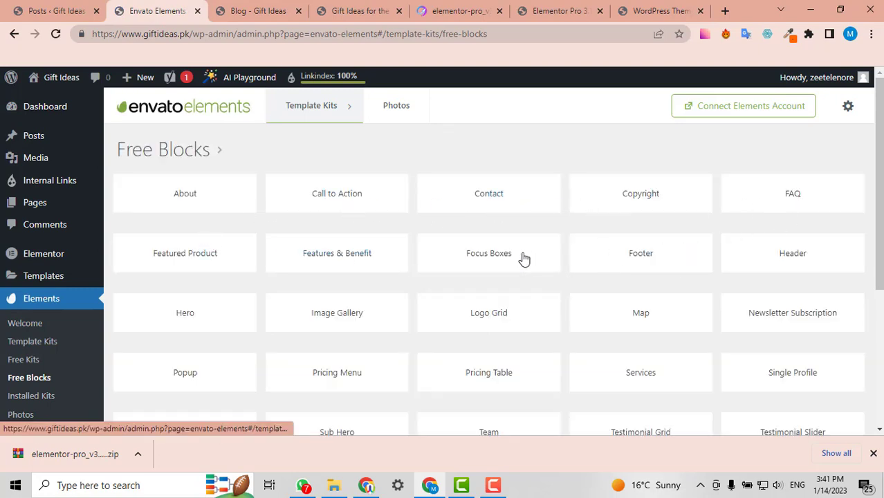
pyautogui.click(823, 269)
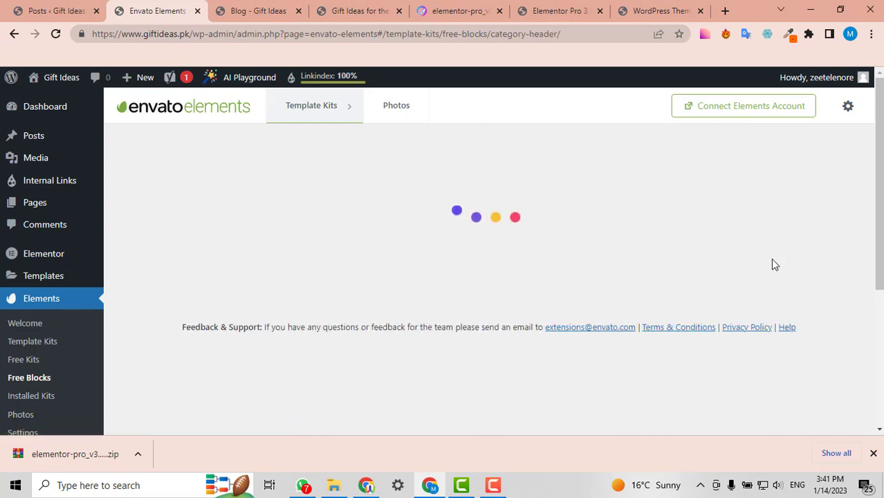
pyautogui.scroll(-2, 775, 251)
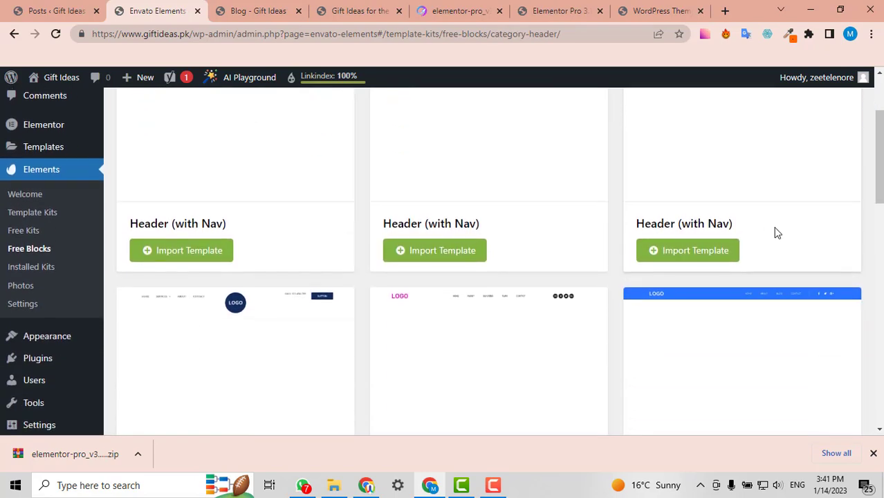
pyautogui.scroll(-2, 778, 233)
pyautogui.scroll(-3, 777, 233)
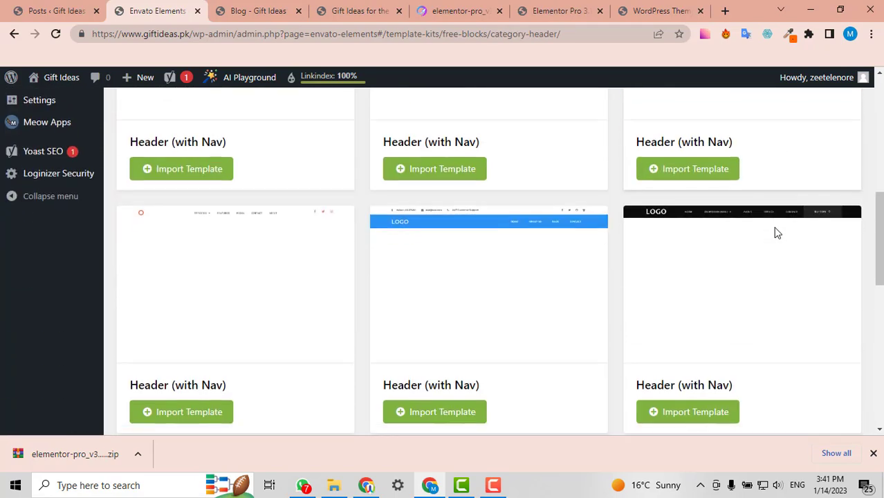
pyautogui.scroll(-2, 775, 233)
pyautogui.scroll(2, 775, 233)
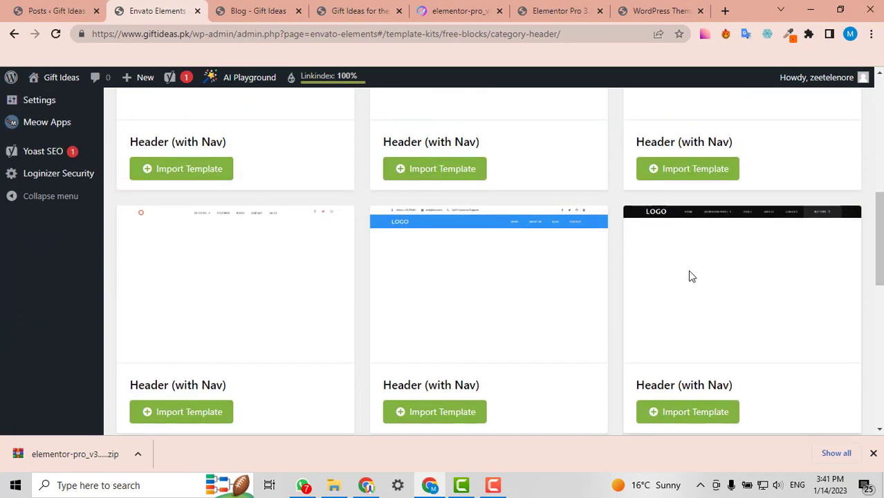
pyautogui.scroll(-1, 689, 276)
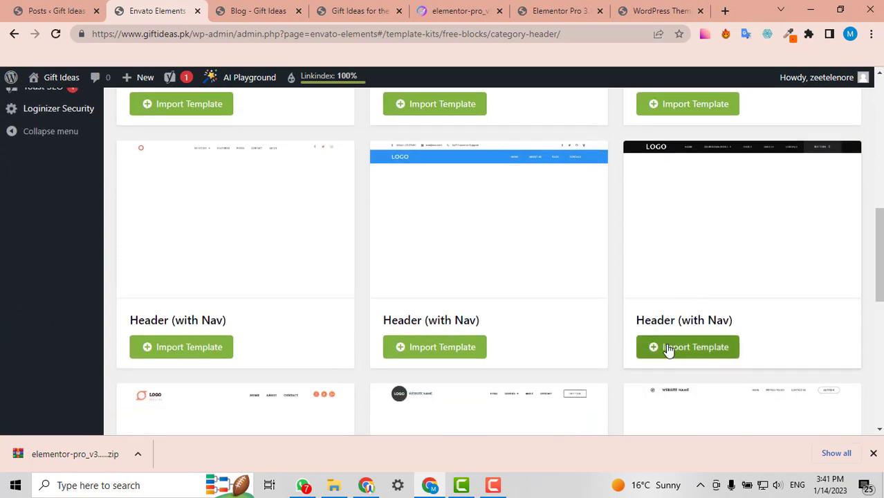
pyautogui.click(692, 342)
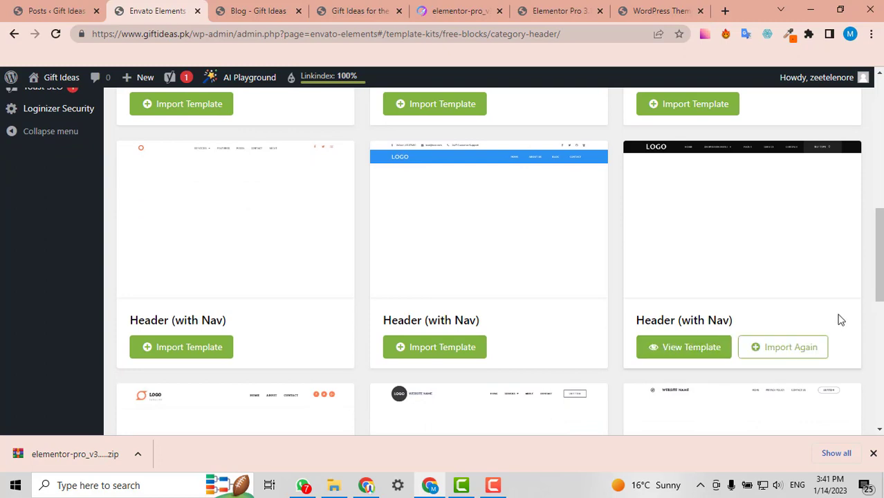
# - Compare the free Footer blocks and import the blue one with the Subscribe To Us form
pyautogui.scroll(1, 837, 315)
pyautogui.scroll(-1, 836, 316)
pyautogui.scroll(10, 875, 306)
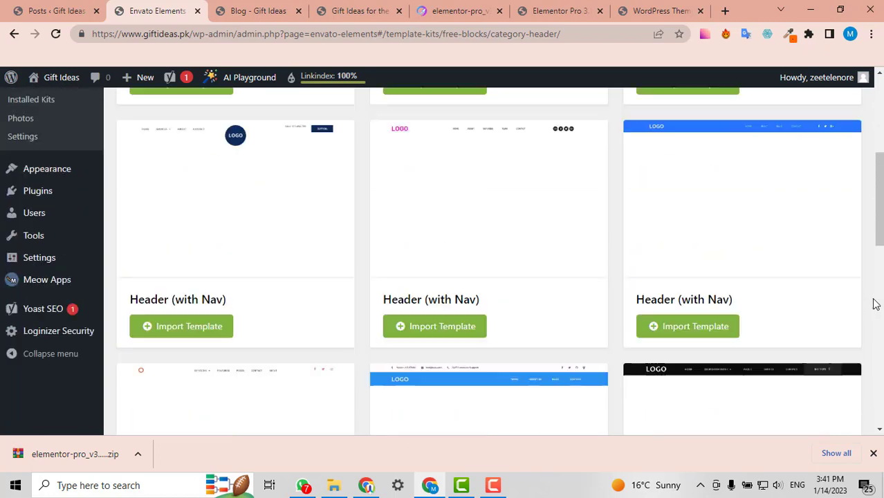
pyautogui.scroll(1, 589, 269)
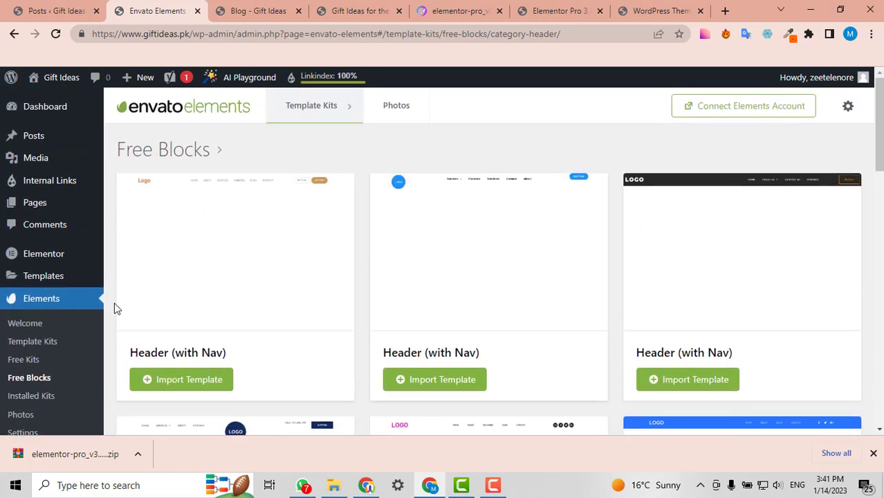
pyautogui.click(35, 375)
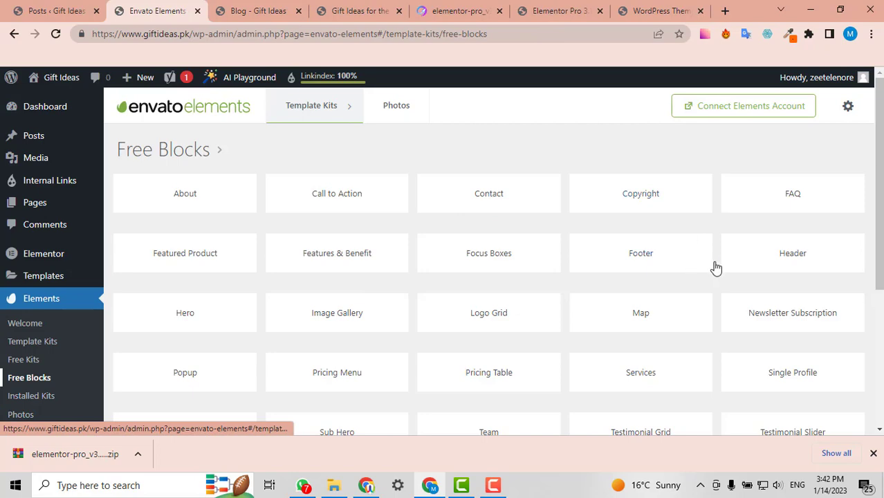
pyautogui.click(669, 267)
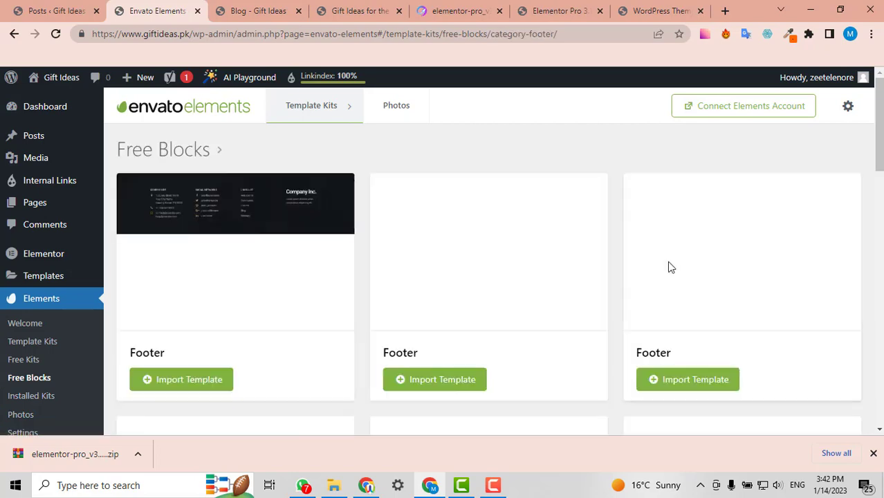
pyautogui.scroll(-4, 420, 239)
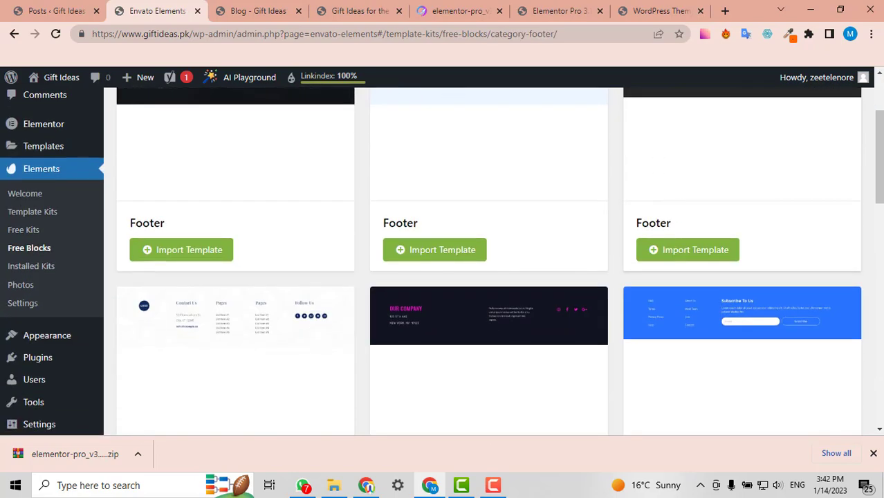
pyautogui.scroll(-2, 688, 239)
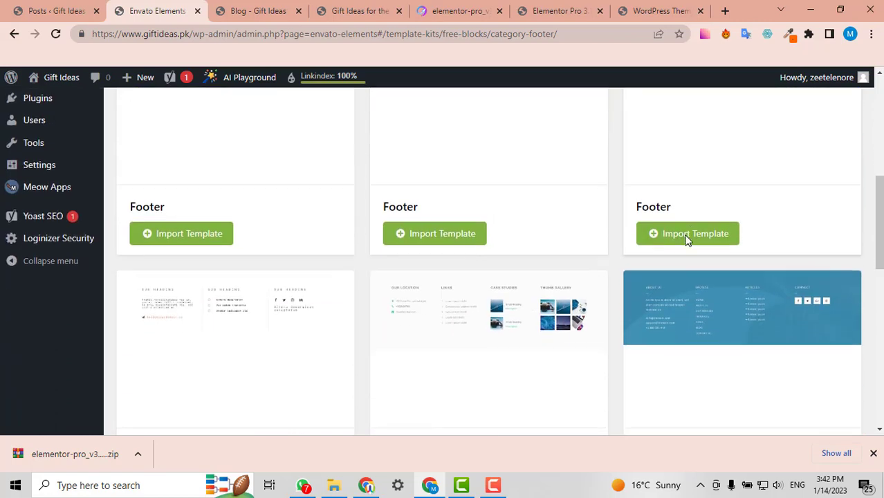
pyautogui.scroll(3, 687, 241)
pyautogui.scroll(-5, 687, 241)
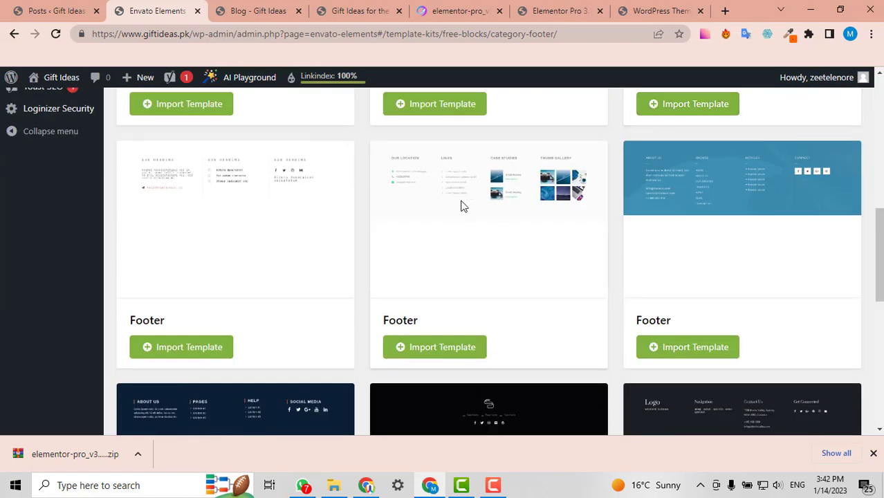
pyautogui.scroll(-2, 531, 236)
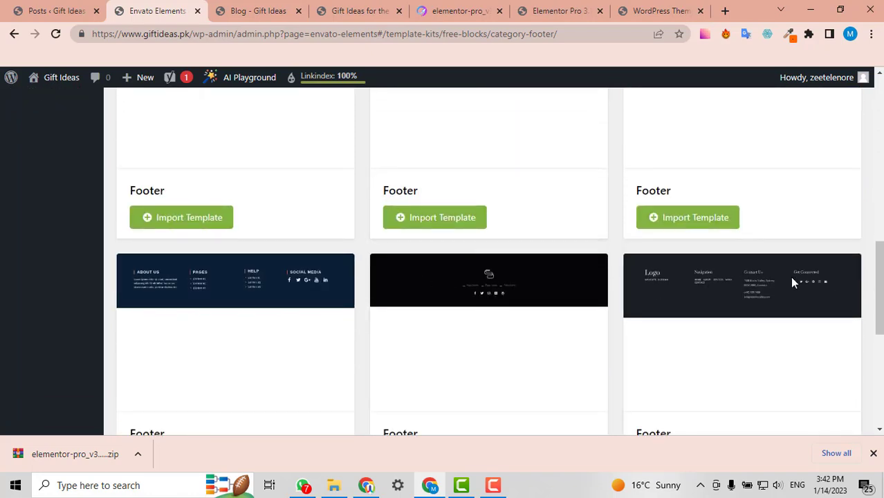
pyautogui.scroll(-2, 790, 276)
pyautogui.scroll(-2, 463, 148)
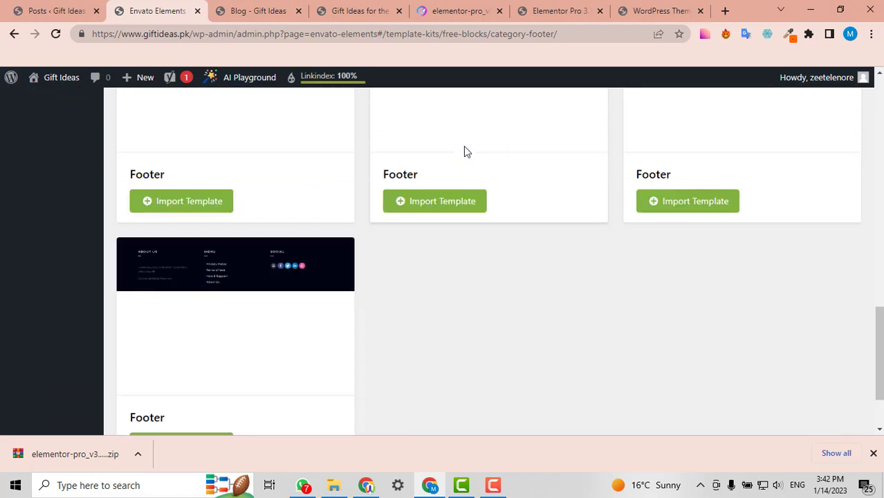
pyautogui.scroll(-2, 717, 259)
pyautogui.scroll(6, 717, 258)
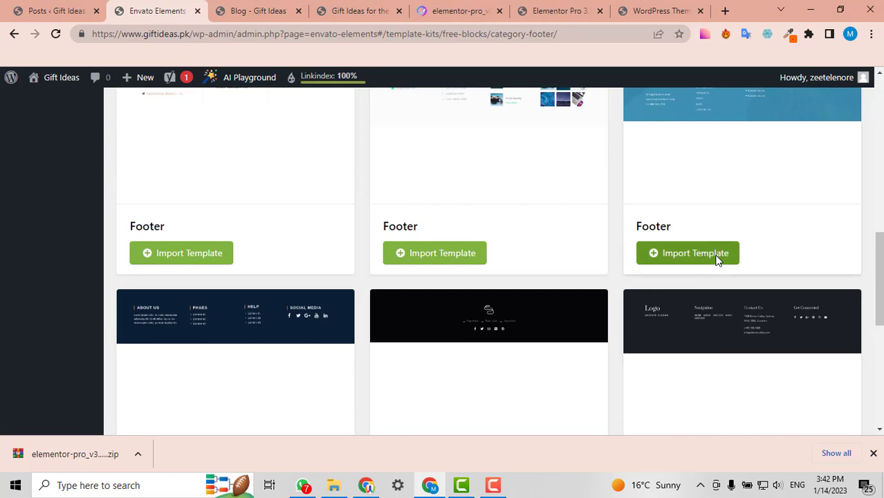
pyautogui.scroll(5, 717, 258)
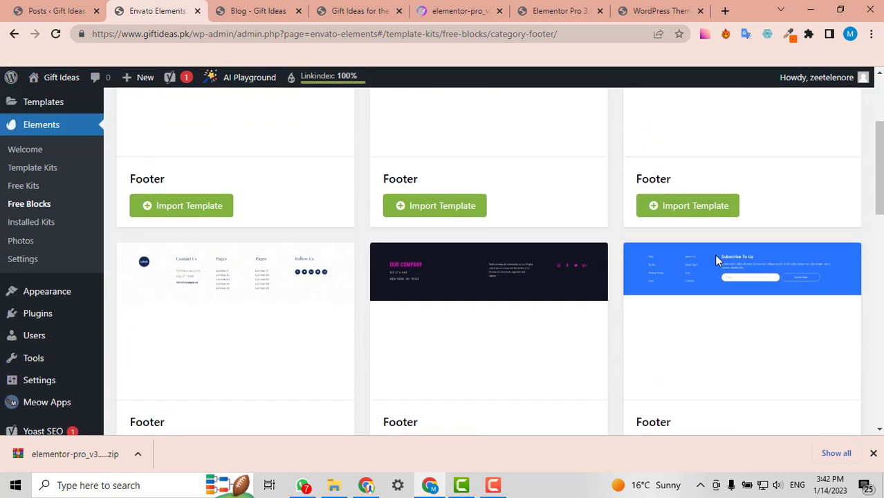
pyautogui.scroll(3, 717, 259)
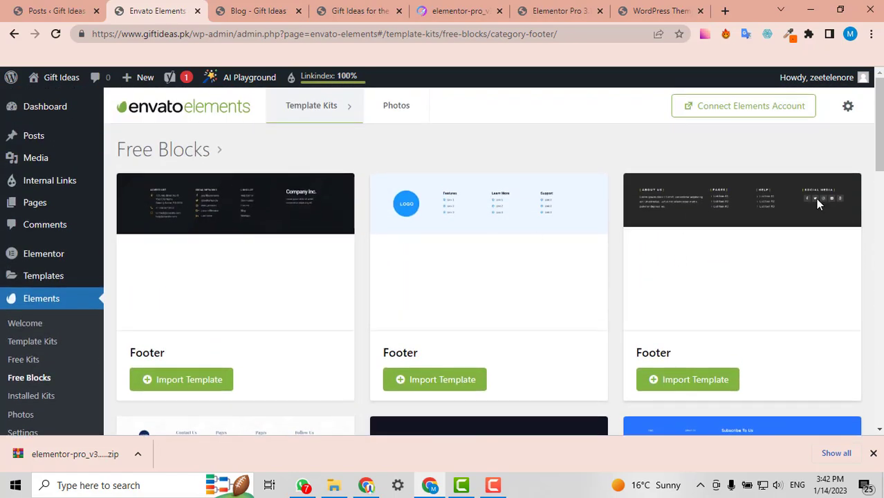
pyautogui.scroll(-3, 820, 207)
pyautogui.scroll(-2, 657, 260)
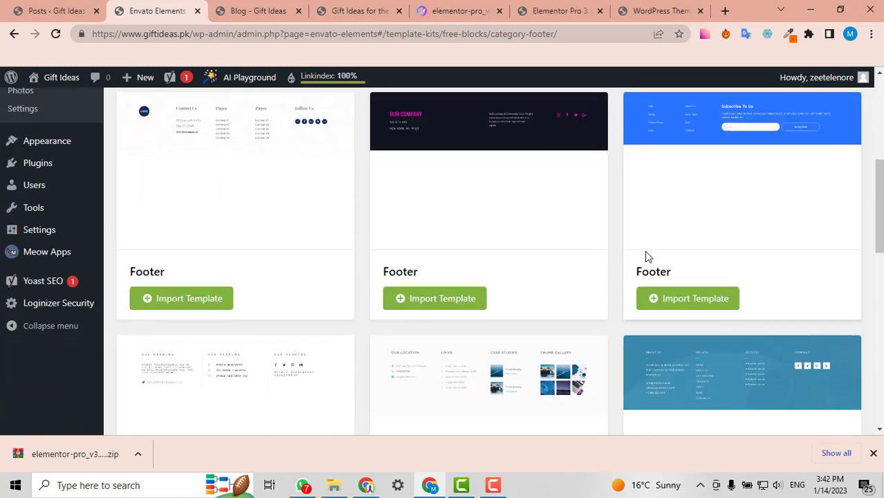
pyautogui.click(681, 303)
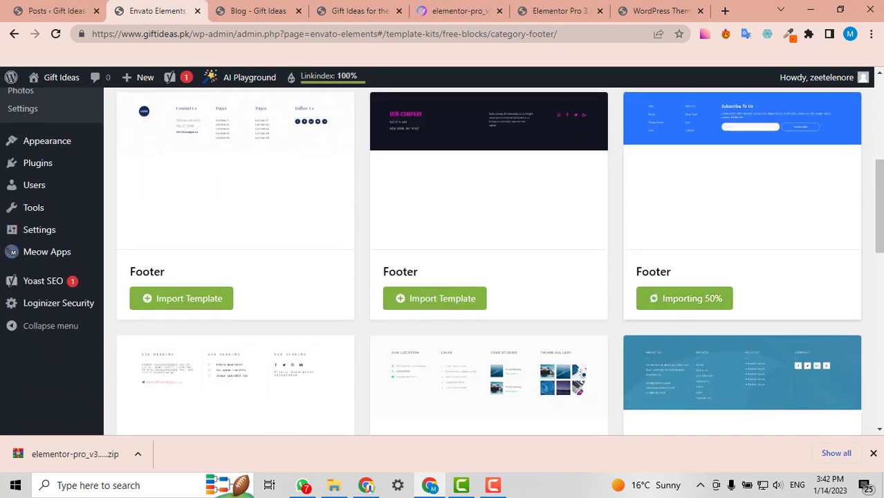
# - Create a new Elementor template of type Header named Header, and dismiss the block library in its editor
pyautogui.scroll(3, 777, 233)
pyautogui.scroll(-5, 777, 234)
pyautogui.scroll(7, 778, 234)
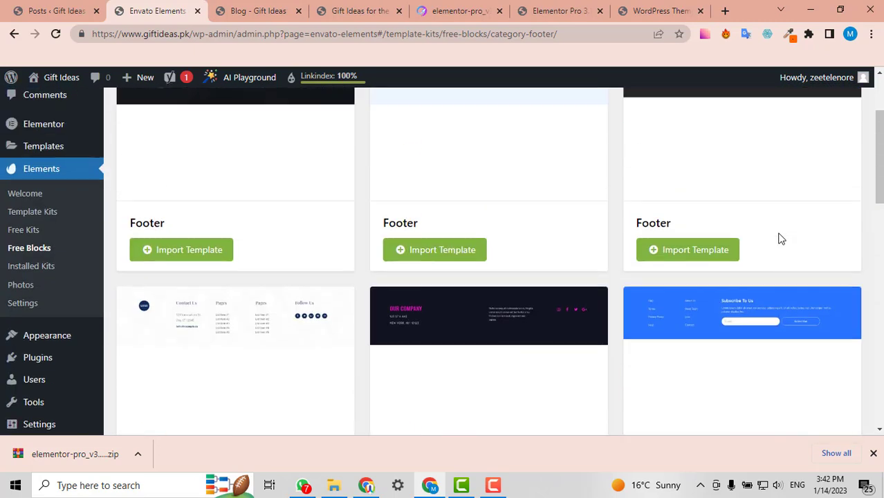
pyautogui.moveTo(28, 257)
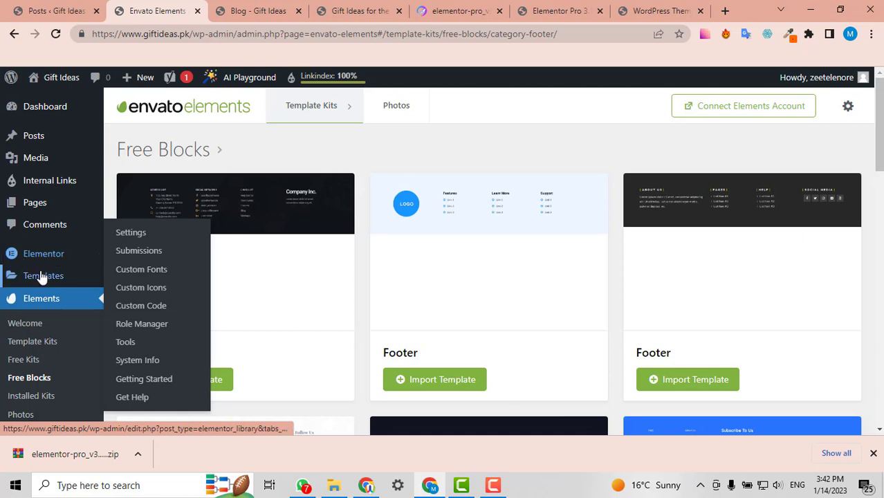
pyautogui.moveTo(39, 282)
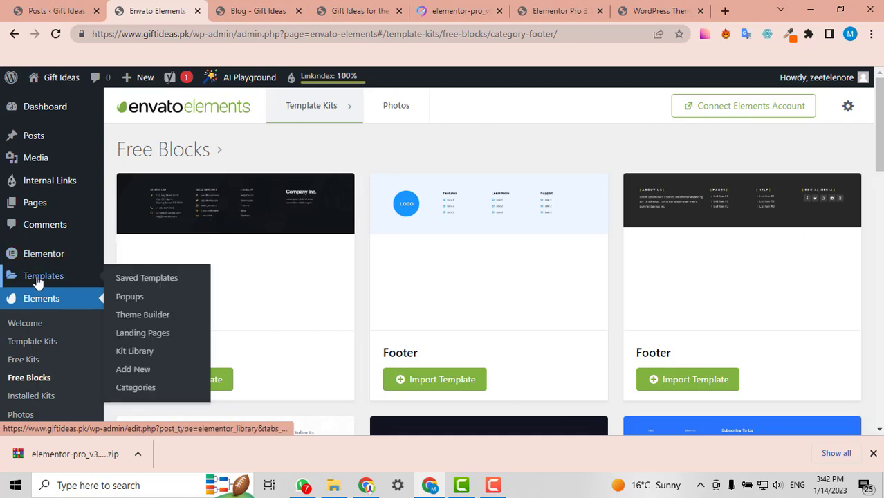
pyautogui.click(133, 372)
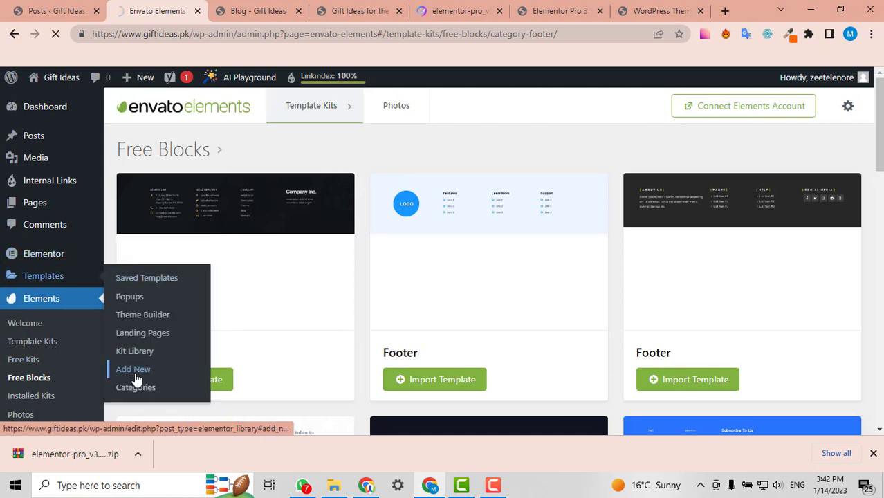
pyautogui.hotkey('ctrl', 'Tab')
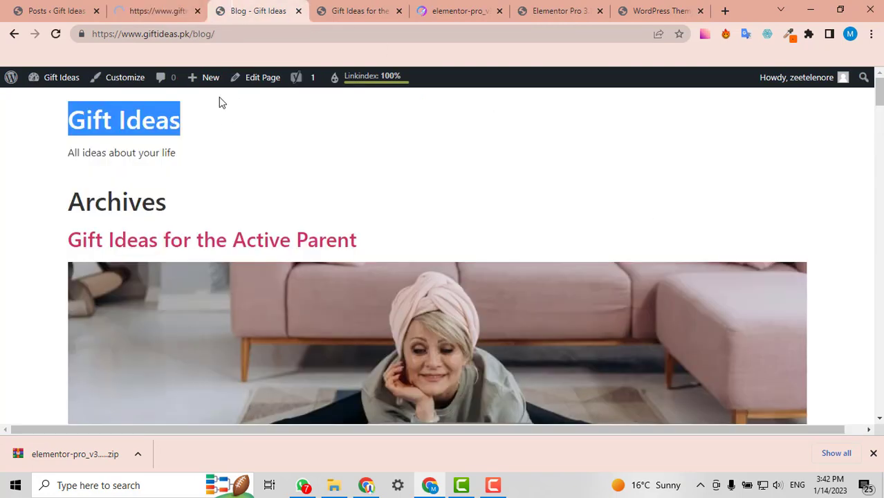
pyautogui.click(142, 7)
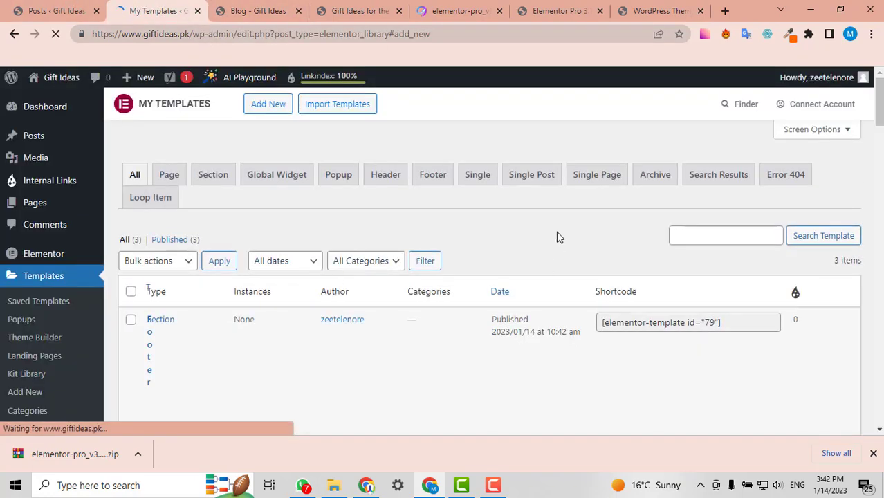
pyautogui.scroll(-1, 558, 236)
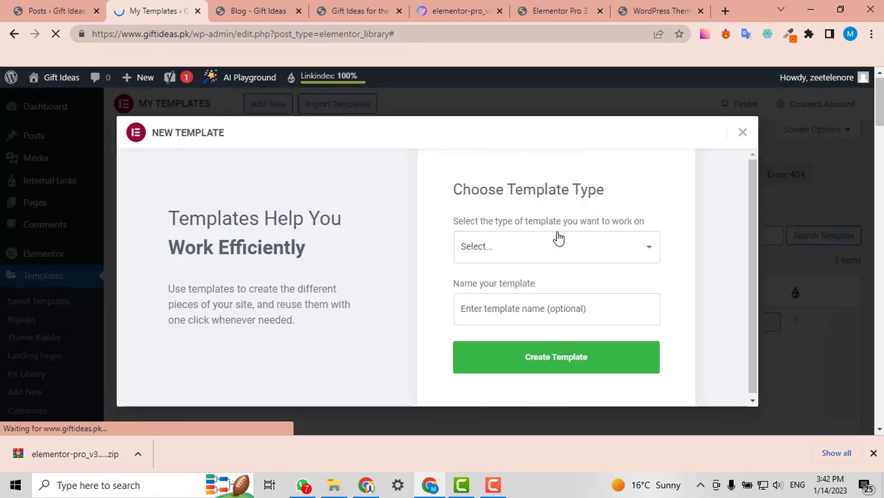
pyautogui.click(523, 257)
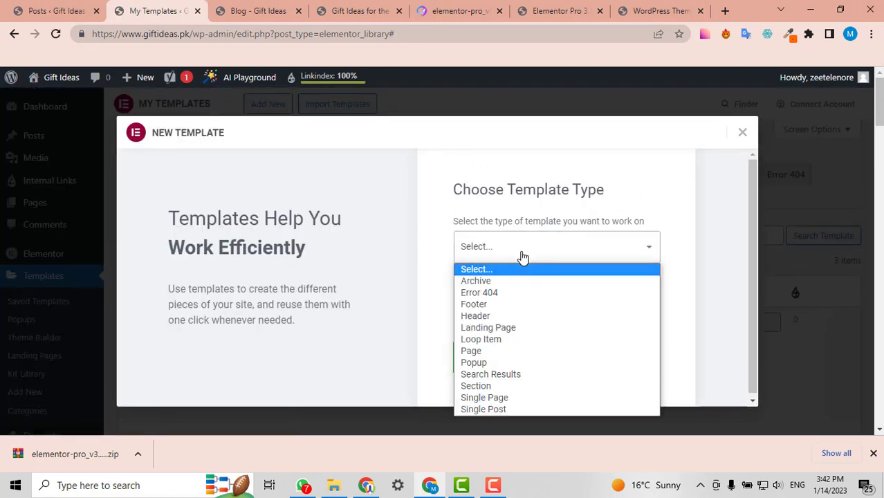
pyautogui.click(500, 317)
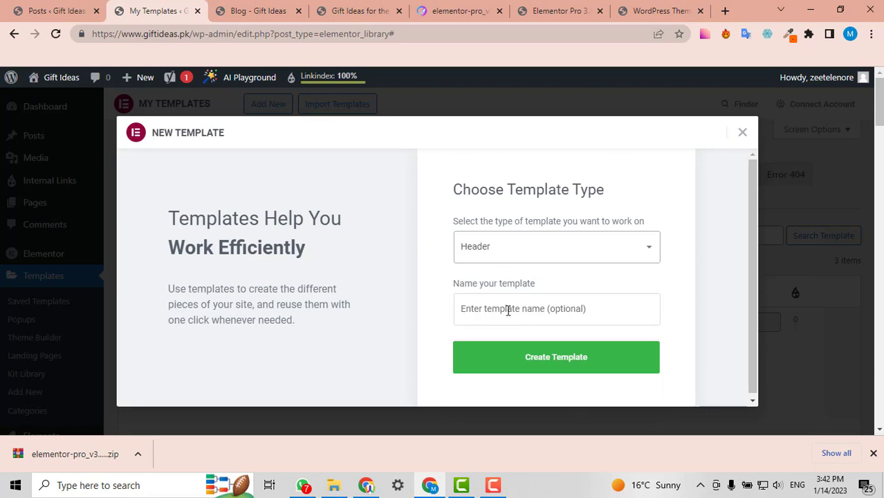
pyautogui.write('Head')
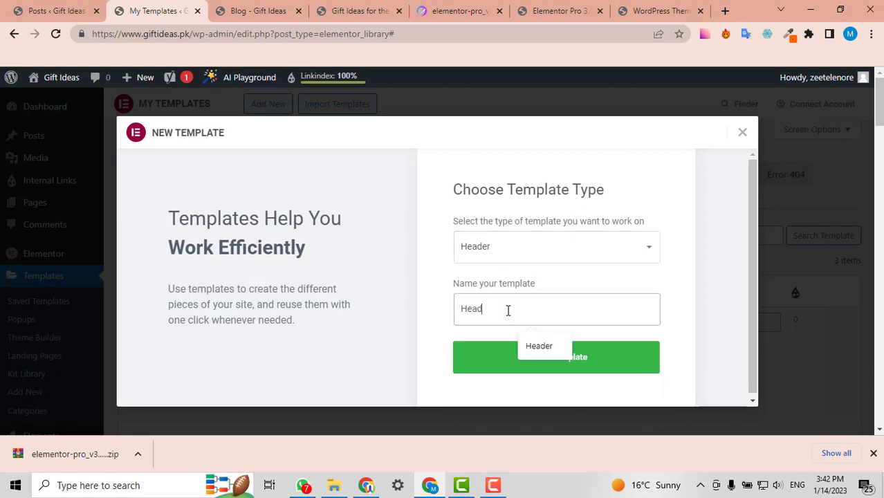
pyautogui.write('er')
pyautogui.click(547, 355)
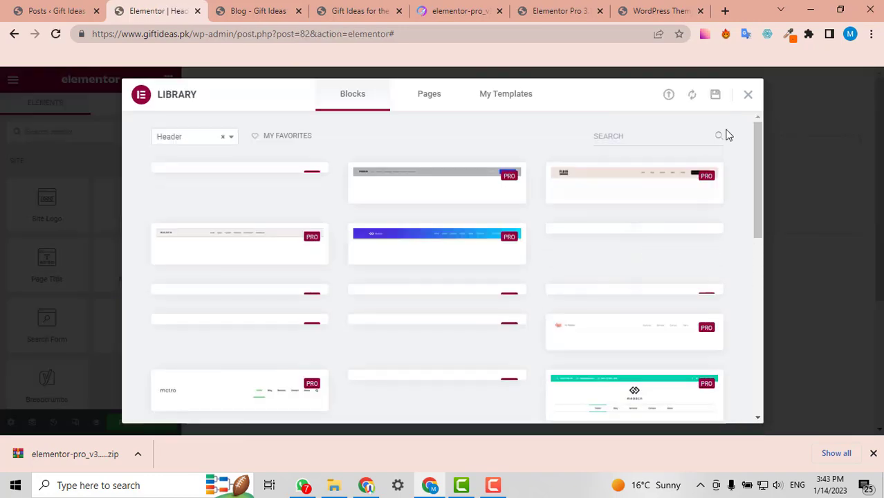
pyautogui.click(747, 99)
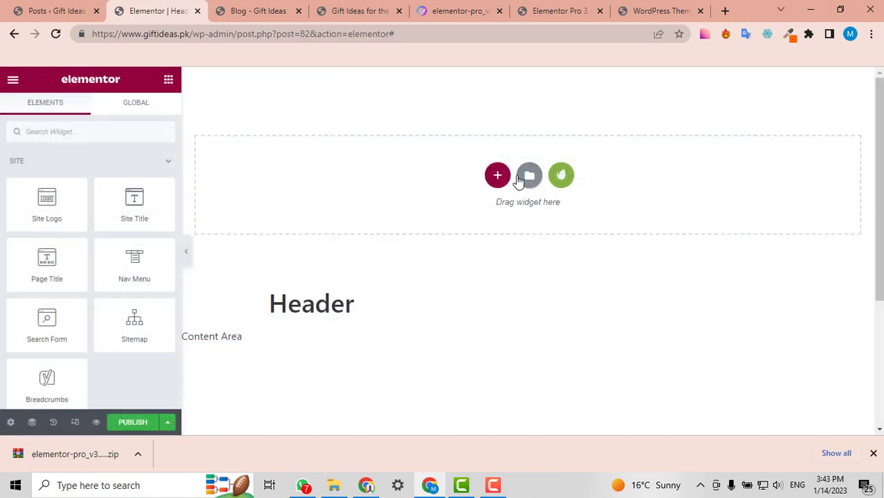
# - Insert the saved Header (with Nav) section from the template library into the Header template
pyautogui.click(530, 177)
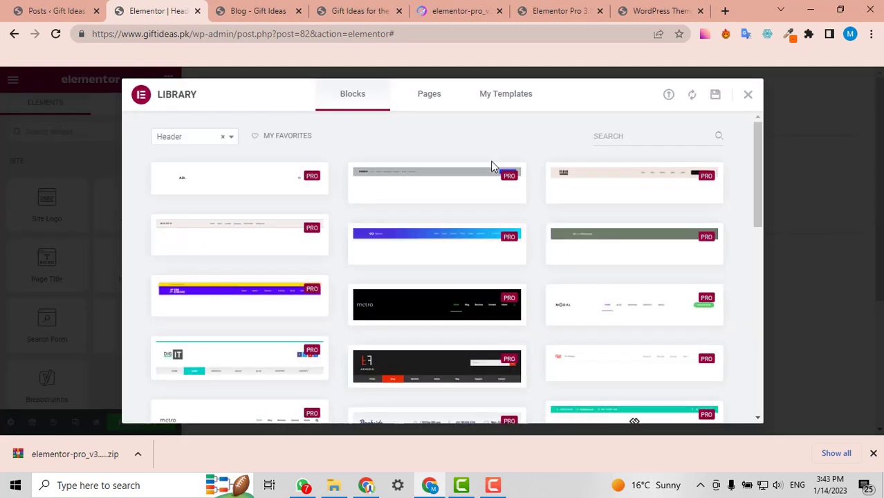
pyautogui.click(497, 99)
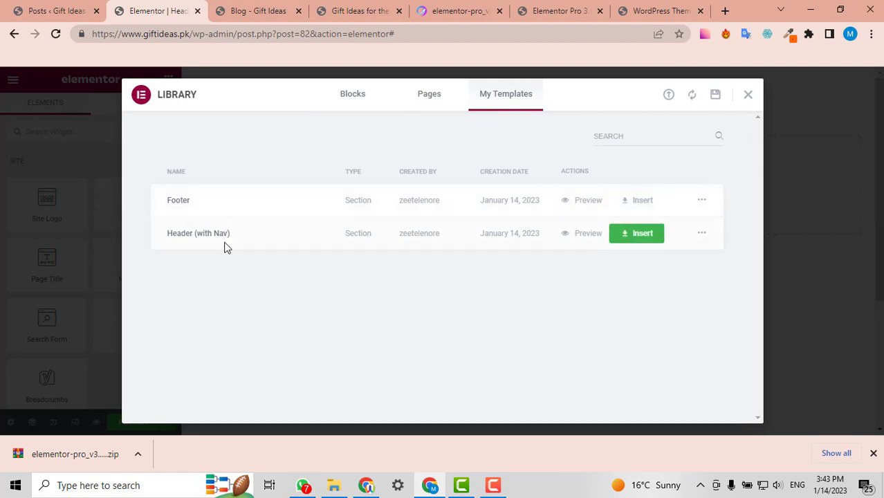
pyautogui.click(633, 237)
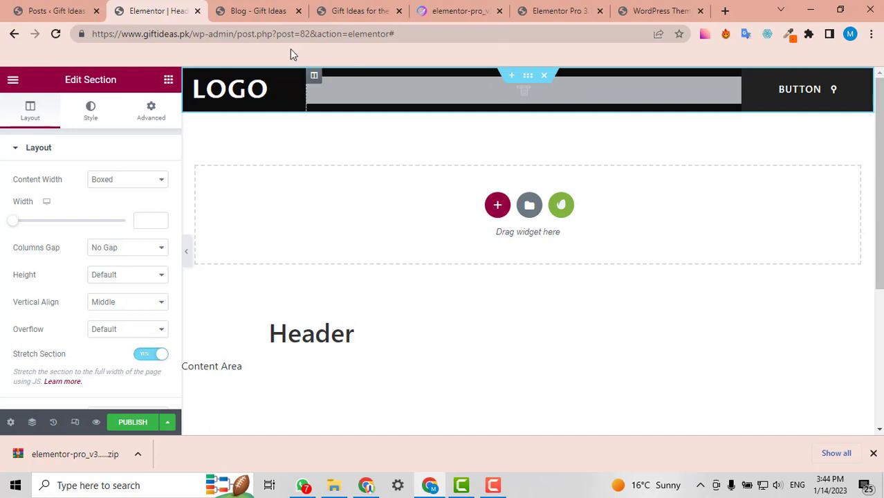
# - Change the header's LOGO text to Gift Ideas and widen its column so the title fits on one line
pyautogui.click(286, 92)
pyautogui.click(92, 216)
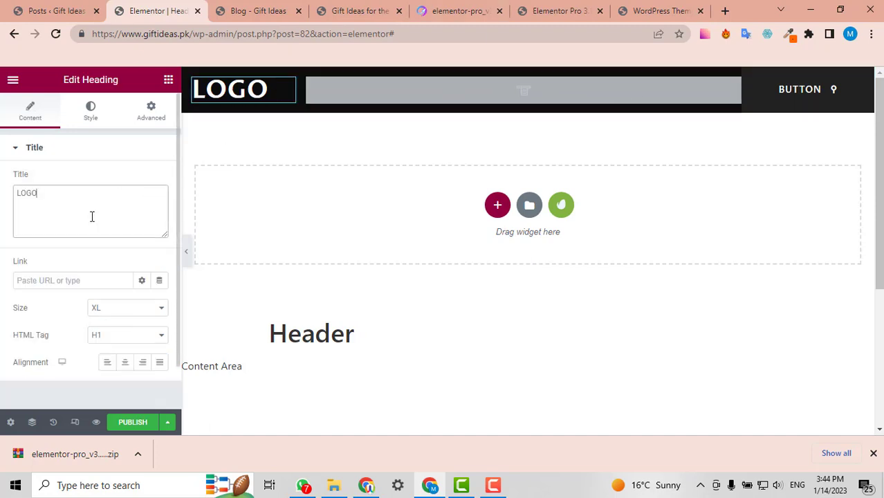
pyautogui.write('Gift ')
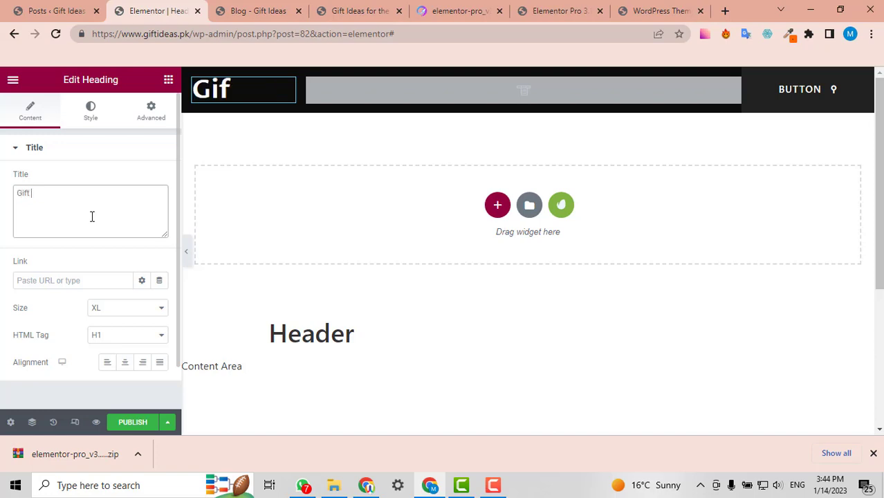
pyautogui.write('Ideas')
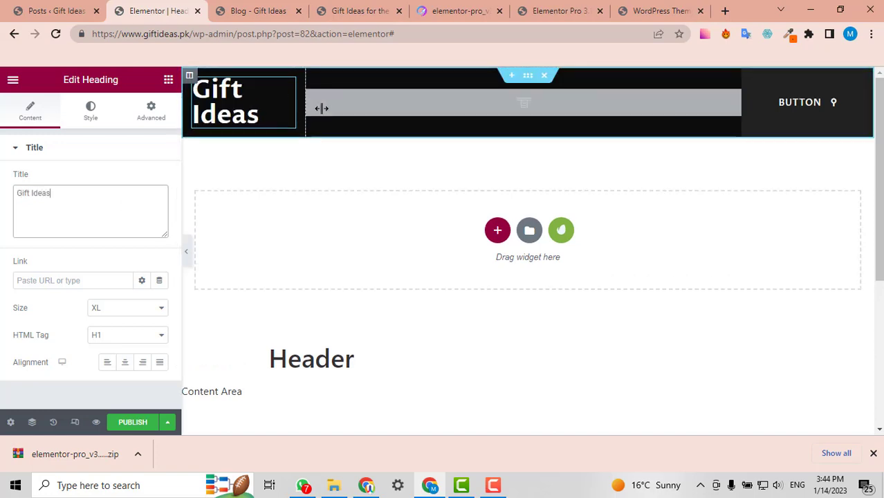
pyautogui.moveTo(322, 109); pyautogui.dragTo(357, 115)
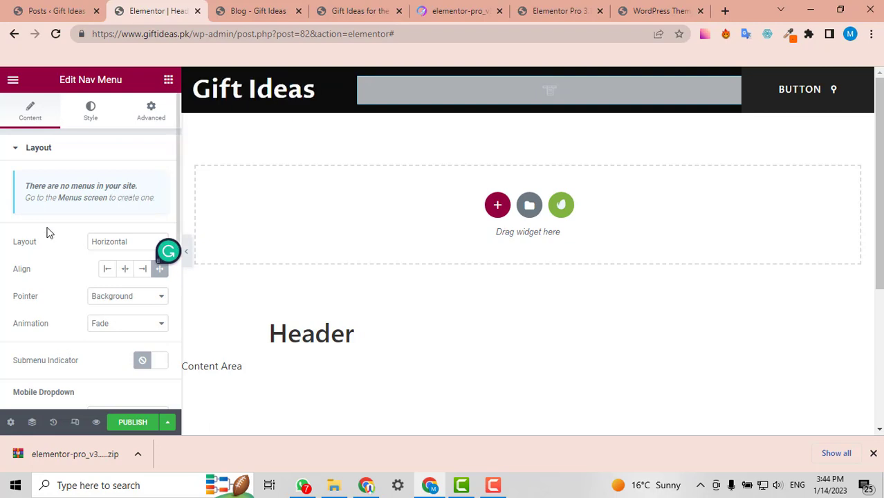
# - Keep the header's Nav Menu layout Horizontal and open the site's Menus screen in the WordPress dashboard
pyautogui.click(113, 247)
pyautogui.click(115, 253)
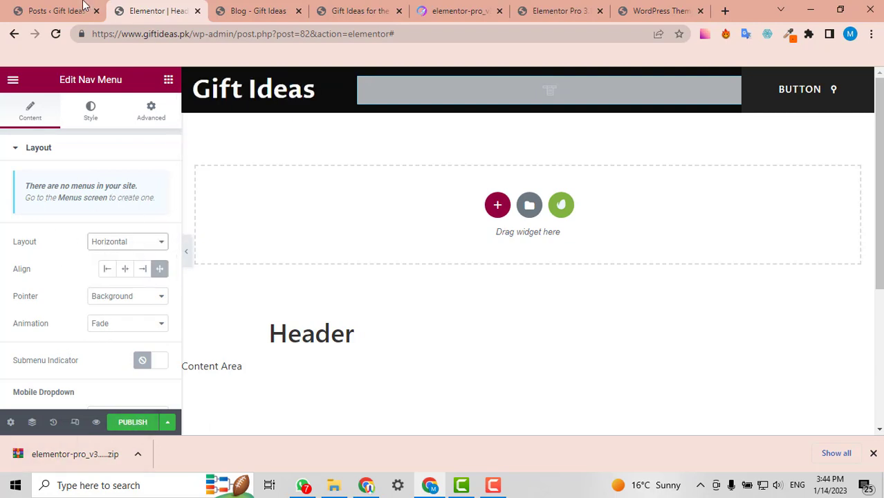
pyautogui.click(58, 10)
pyautogui.scroll(-2, 60, 235)
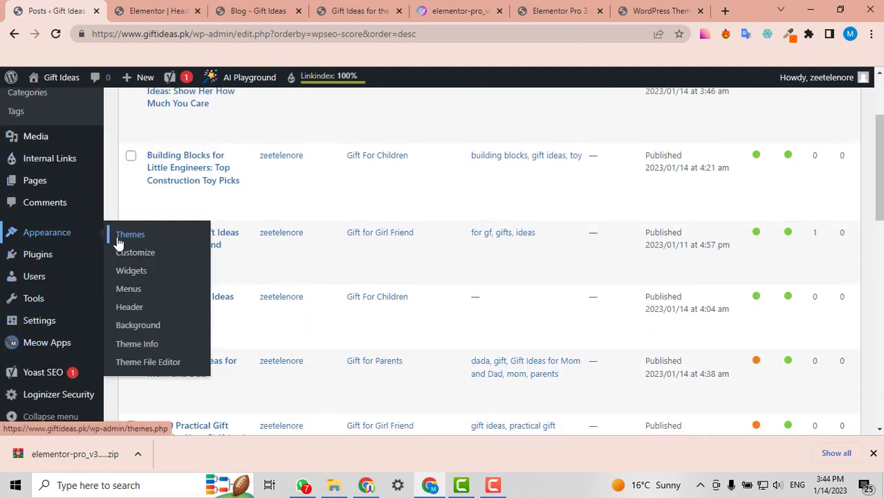
pyautogui.click(128, 294)
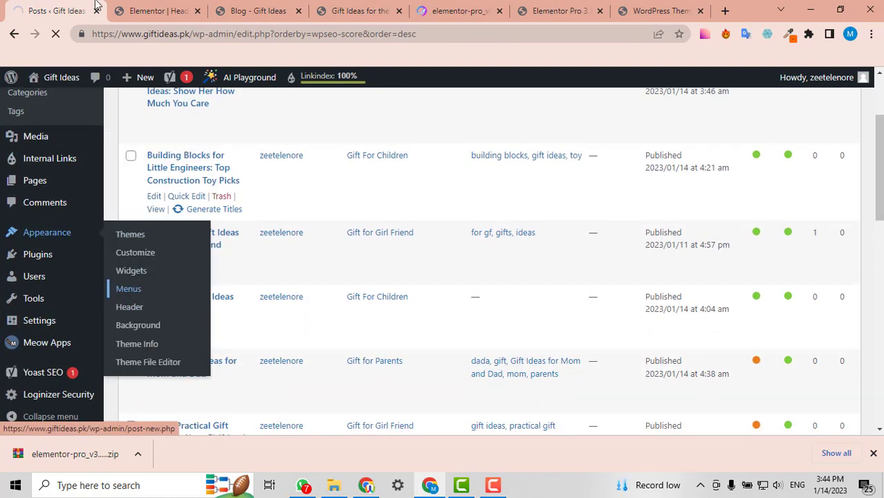
pyautogui.click(181, 5)
pyautogui.click(28, 10)
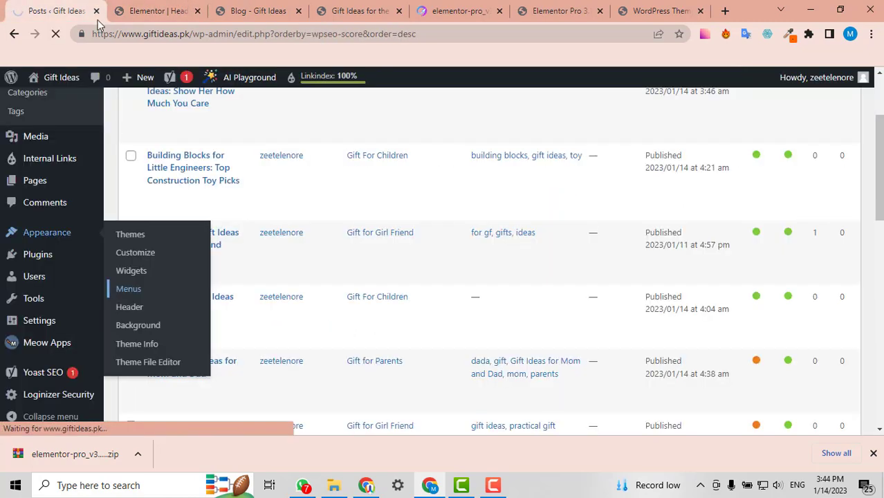
pyautogui.click(142, 296)
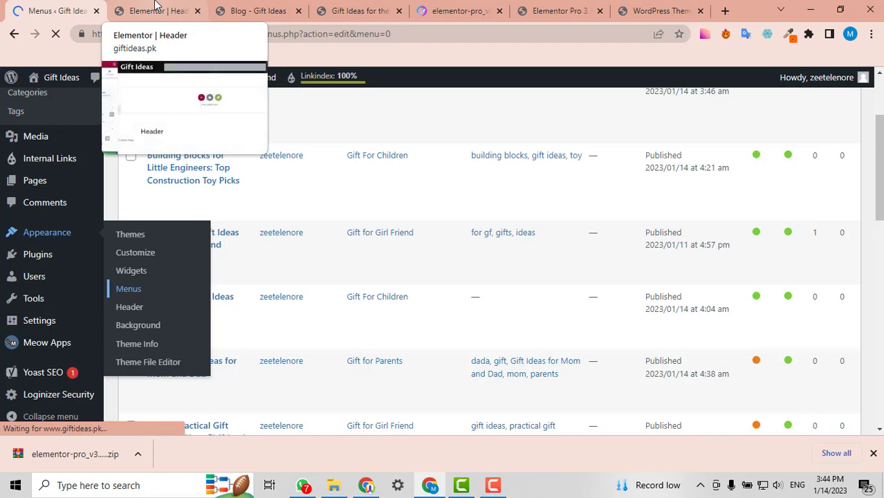
# - Create a new menu named Nav with Header as its display location
pyautogui.scroll(-2, 430, 161)
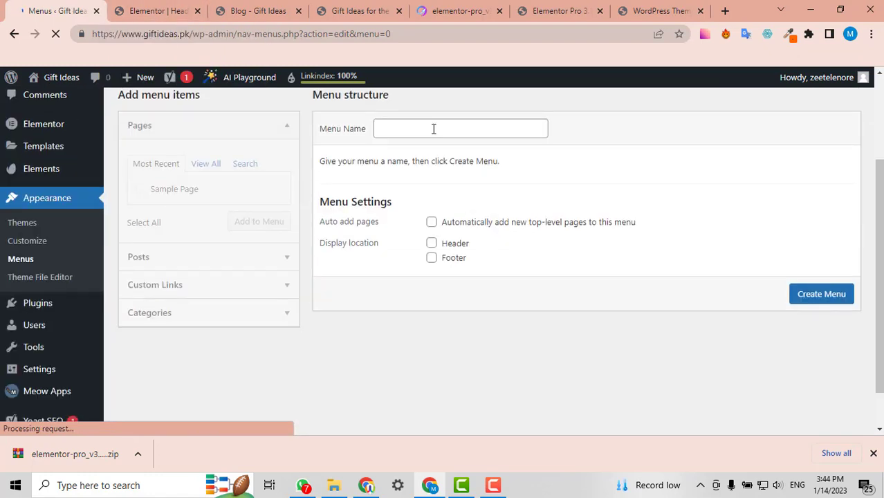
pyautogui.click(434, 129)
pyautogui.write('Nav')
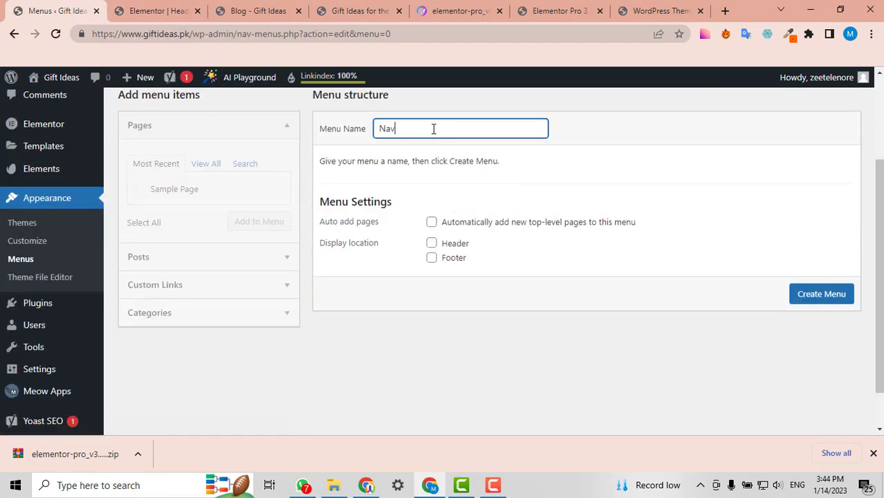
pyautogui.click(440, 241)
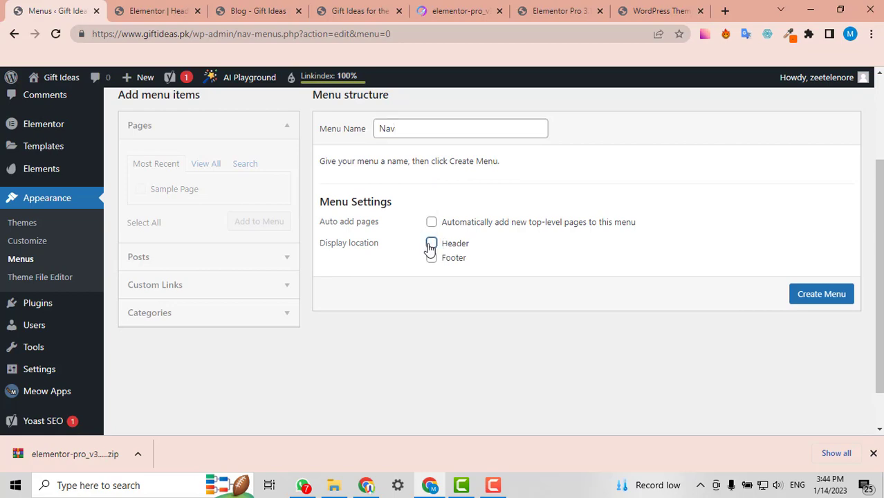
pyautogui.click(815, 296)
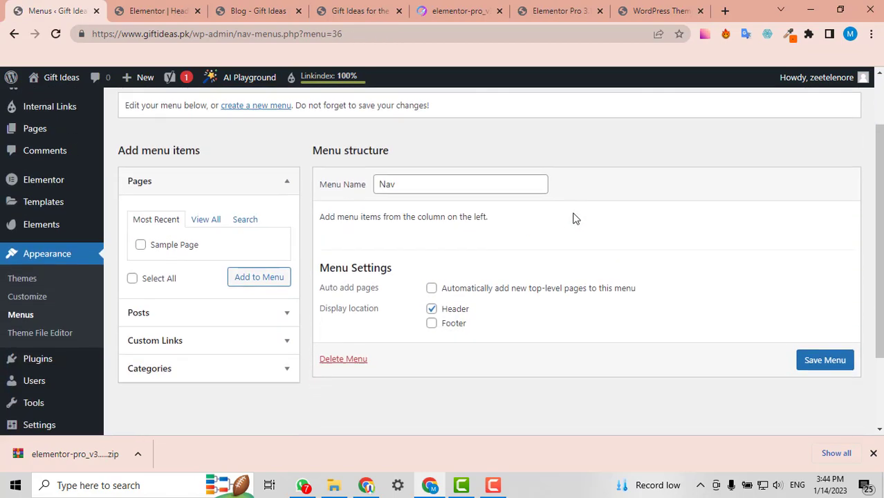
# - Add the Home and Blog pages and the Gift for Parents, Gift for Girl Friend and Gift For Children categories to the Nav menu
pyautogui.click(202, 164)
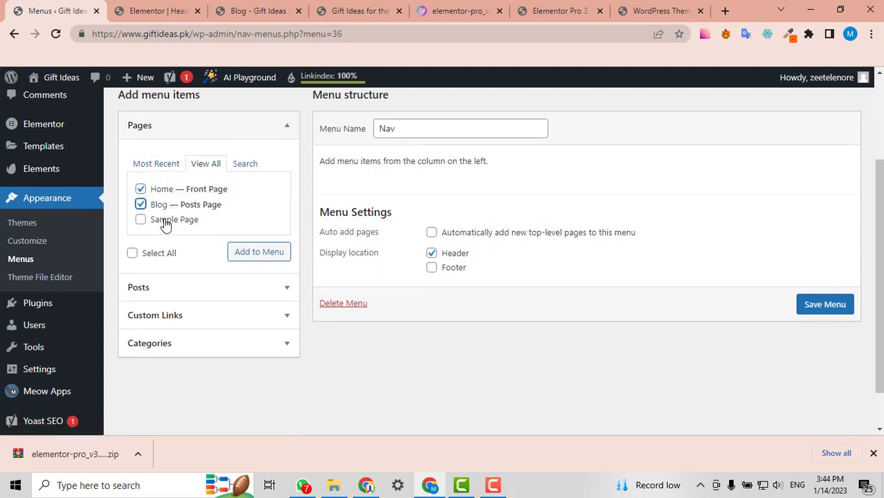
pyautogui.click(245, 254)
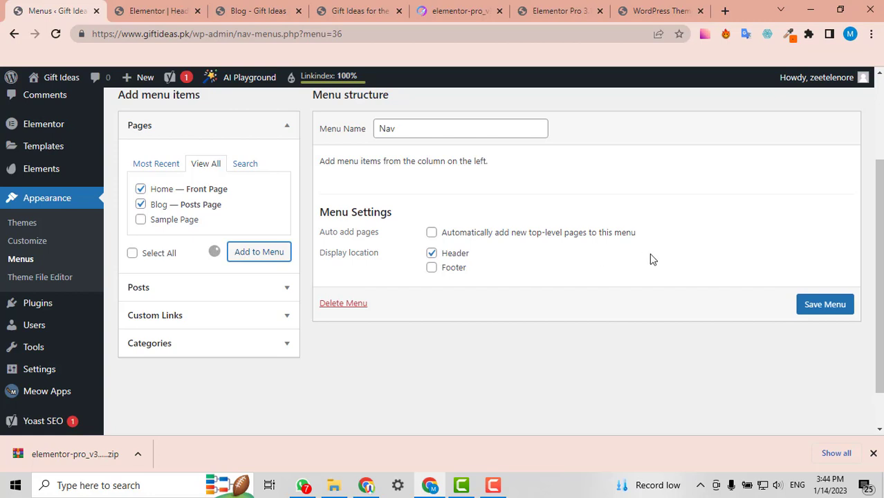
pyautogui.scroll(2, 650, 257)
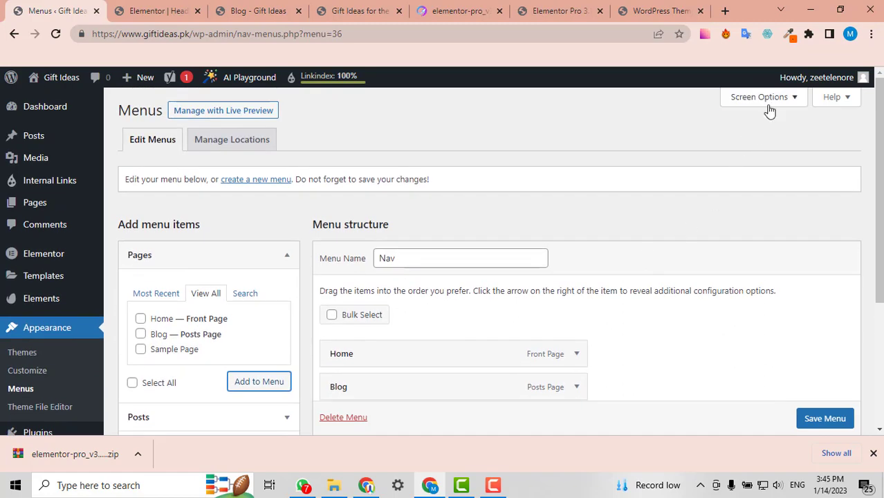
pyautogui.click(765, 98)
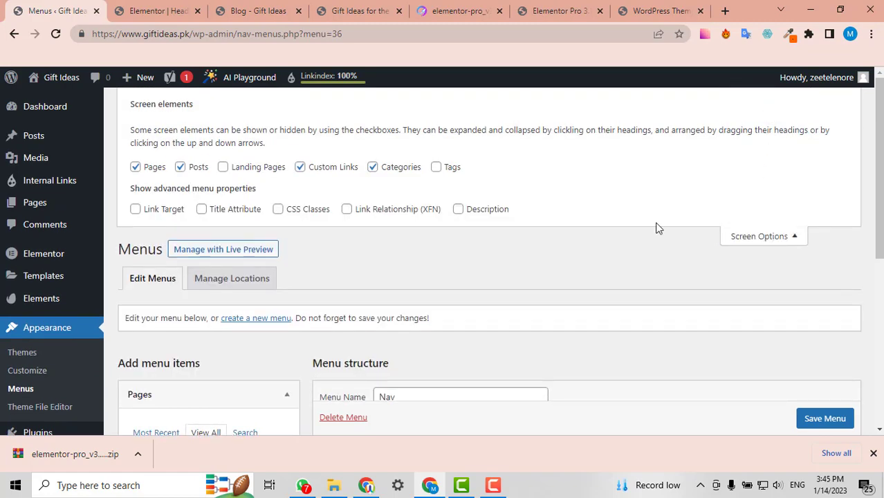
pyautogui.click(799, 239)
pyautogui.scroll(-3, 484, 277)
pyautogui.click(231, 278)
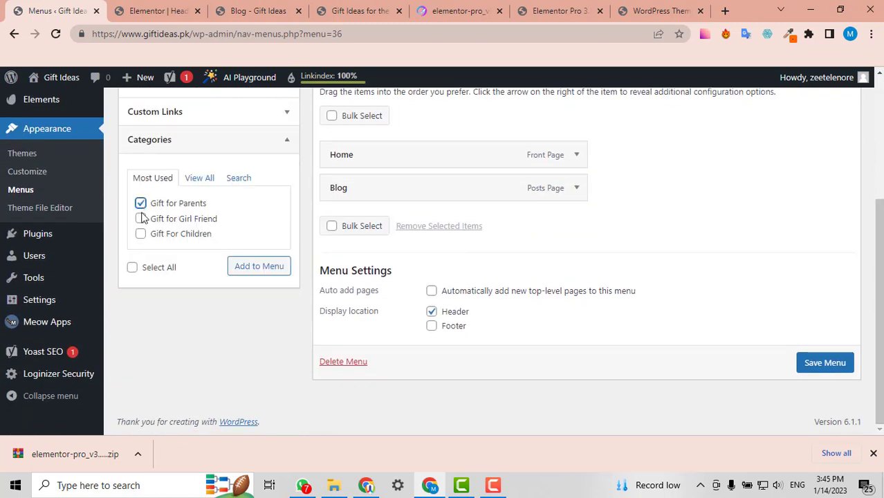
pyautogui.click(250, 269)
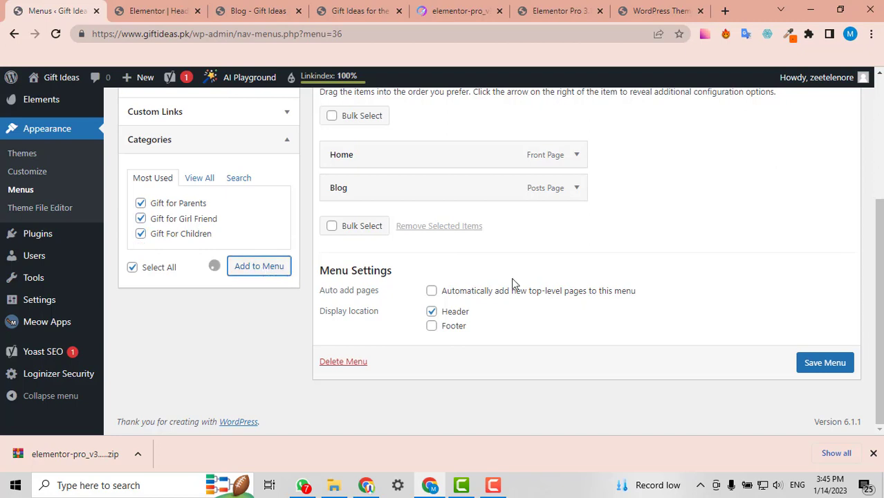
# - Move Blog to the end of the Nav menu, after Gift For Children, and save the menu
pyautogui.scroll(1, 841, 294)
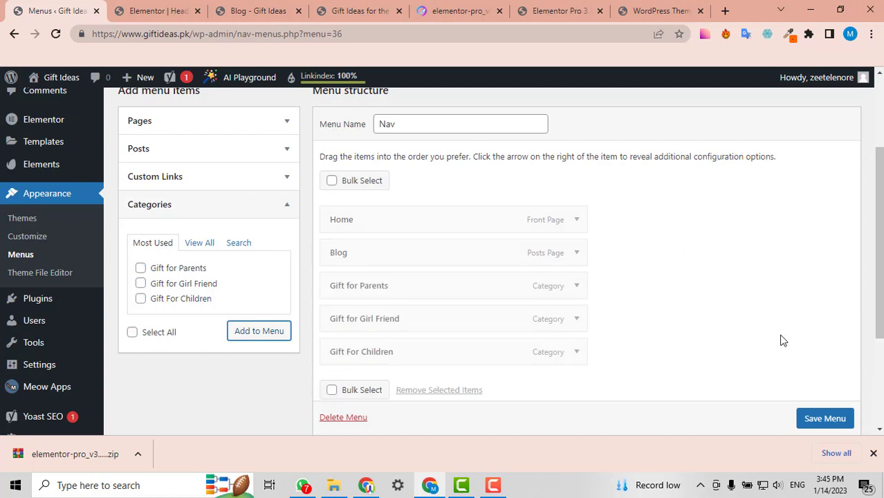
pyautogui.scroll(-2, 572, 248)
pyautogui.scroll(2, 535, 232)
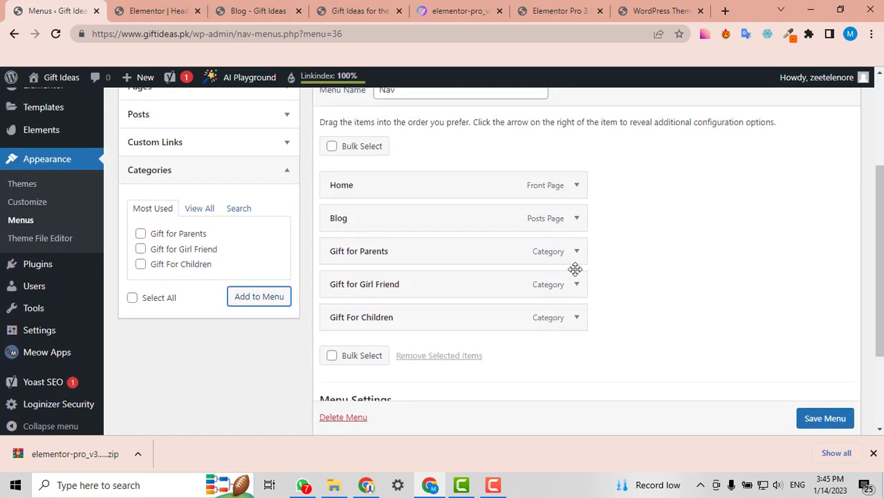
pyautogui.moveTo(449, 213); pyautogui.dragTo(450, 320)
pyautogui.scroll(-2, 544, 276)
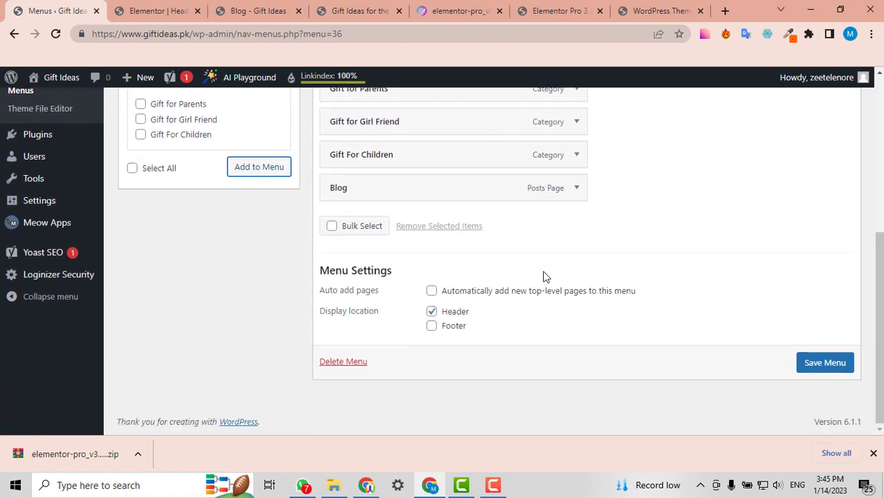
pyautogui.click(820, 364)
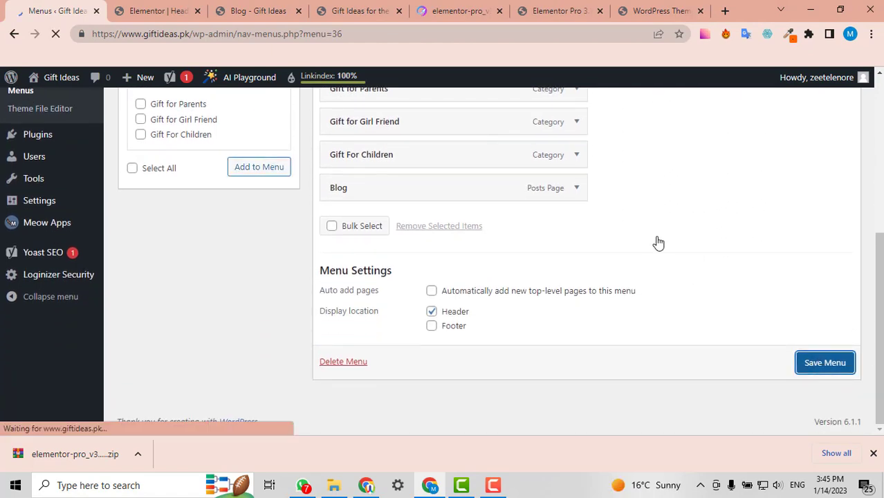
pyautogui.scroll(-2, 656, 235)
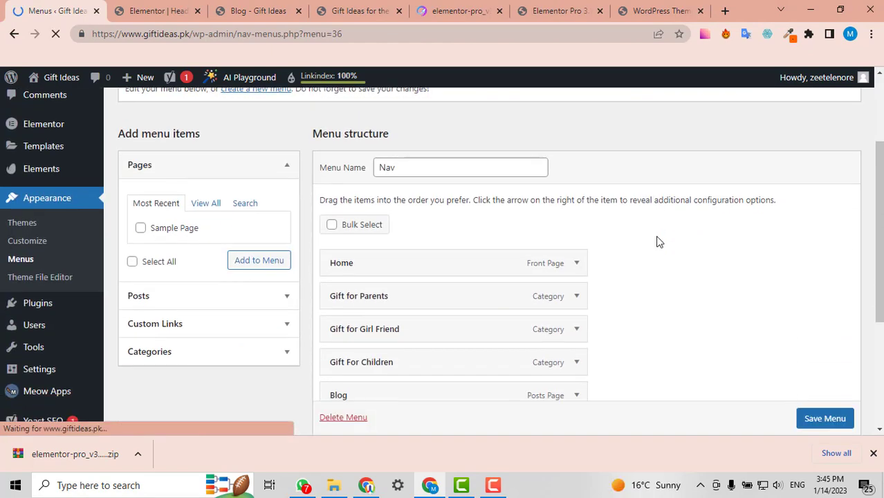
# - Publish the Header template in Elementor with a display condition that includes the Entire Site
pyautogui.click(161, 9)
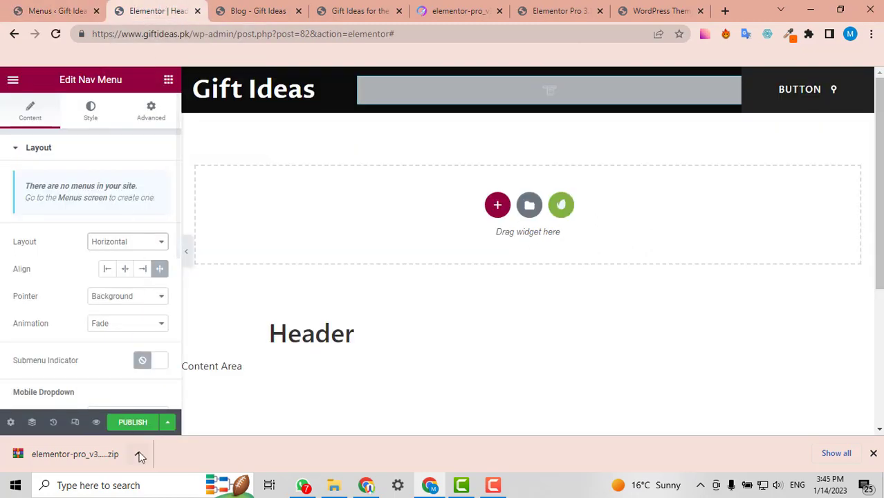
pyautogui.click(134, 423)
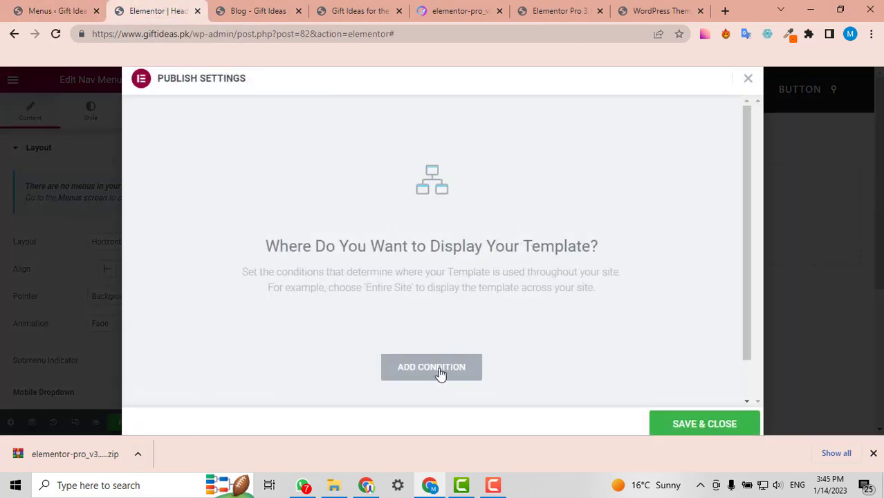
pyautogui.click(439, 371)
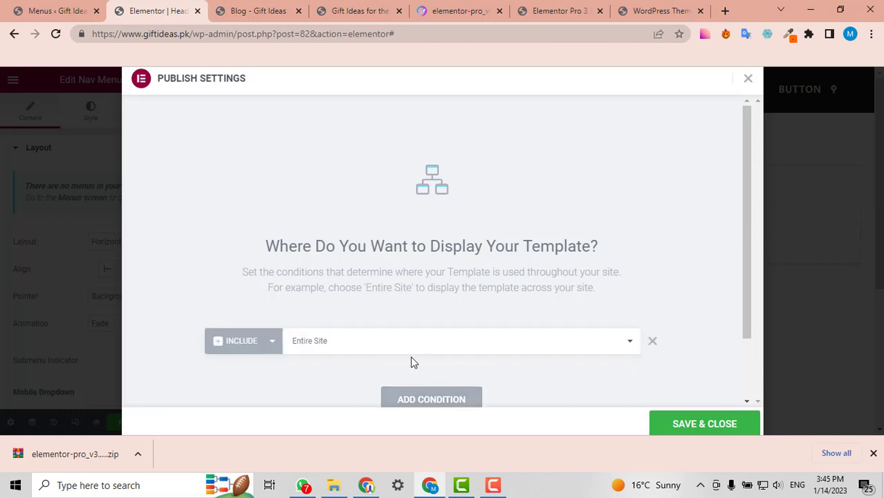
pyautogui.scroll(-1, 476, 355)
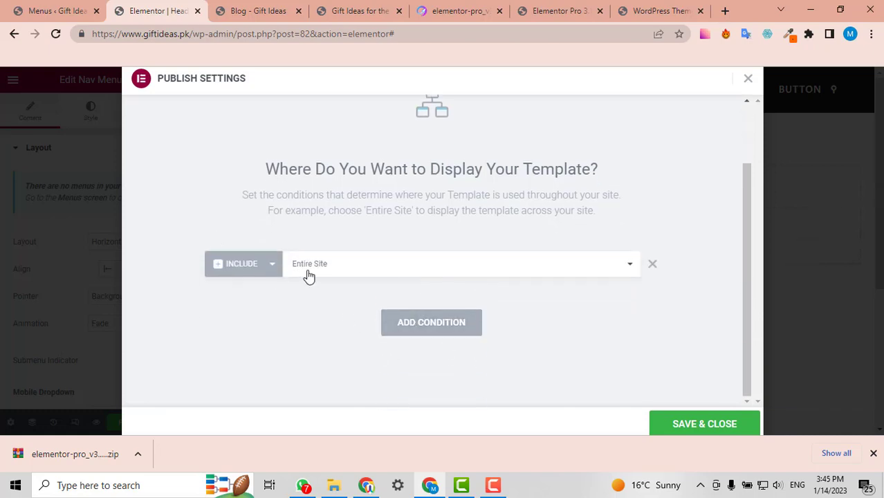
pyautogui.click(699, 423)
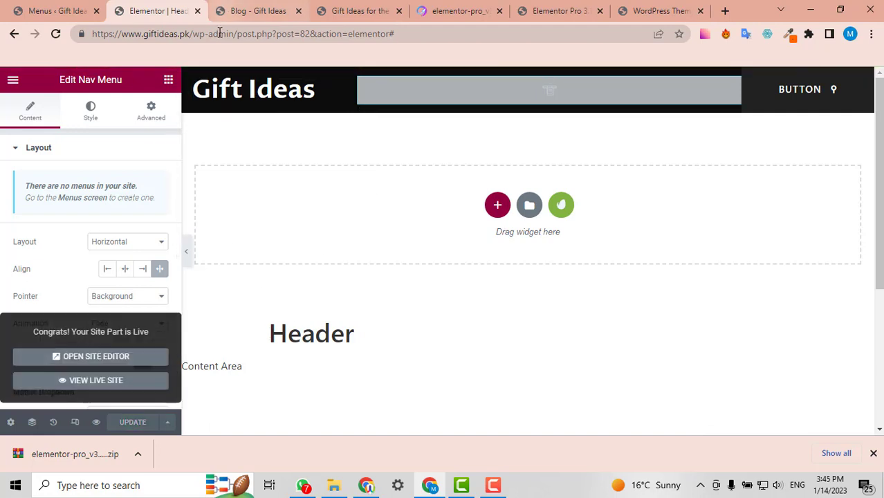
# - Reload the Header template editor, assign the Nav menu to the header's Nav Menu widget, and update the template
pyautogui.moveTo(735, 85)
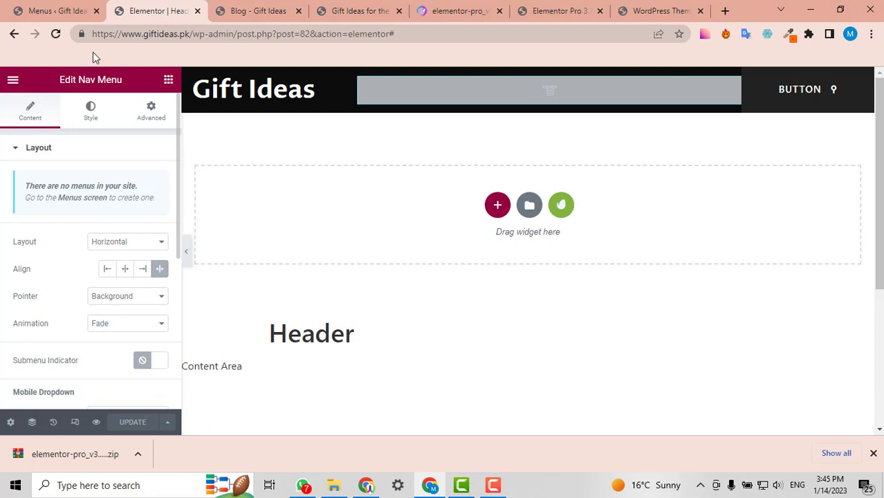
pyautogui.click(55, 34)
pyautogui.click(221, 10)
pyautogui.click(159, 5)
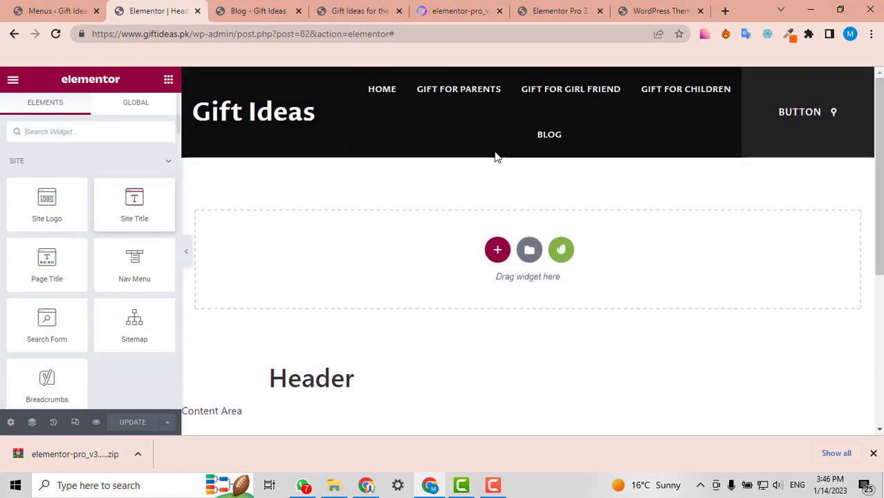
pyautogui.click(731, 76)
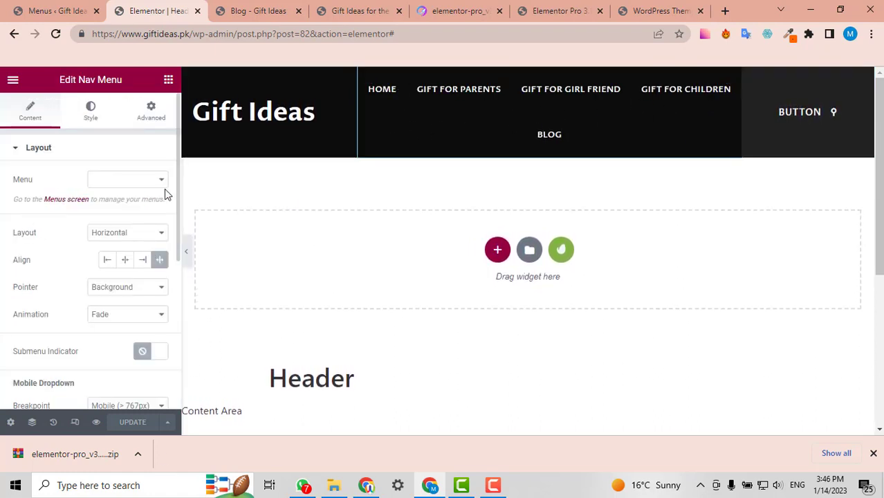
pyautogui.click(128, 192)
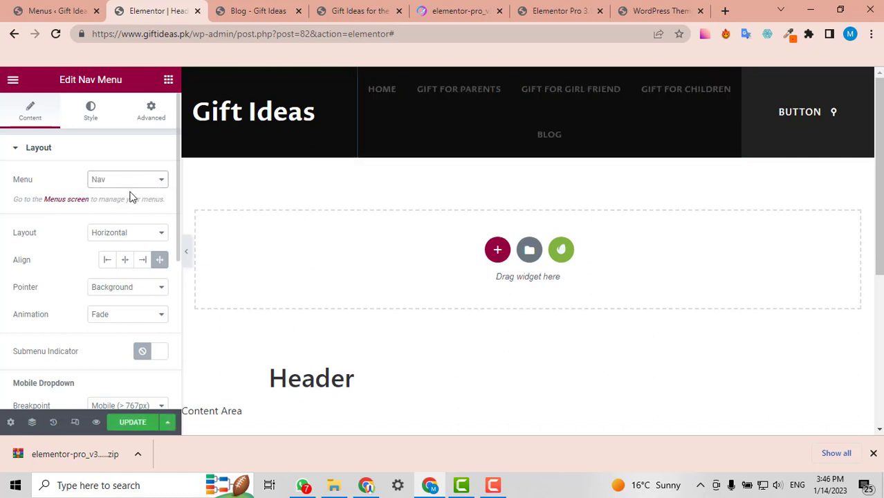
pyautogui.click(133, 422)
# - Reload the site's Blog page and check the new header with its navigation links
pyautogui.click(238, 7)
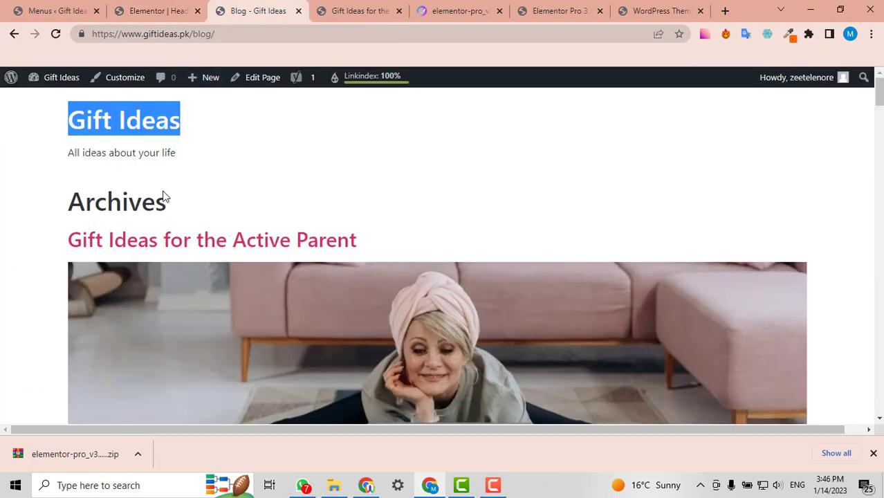
pyautogui.click(55, 34)
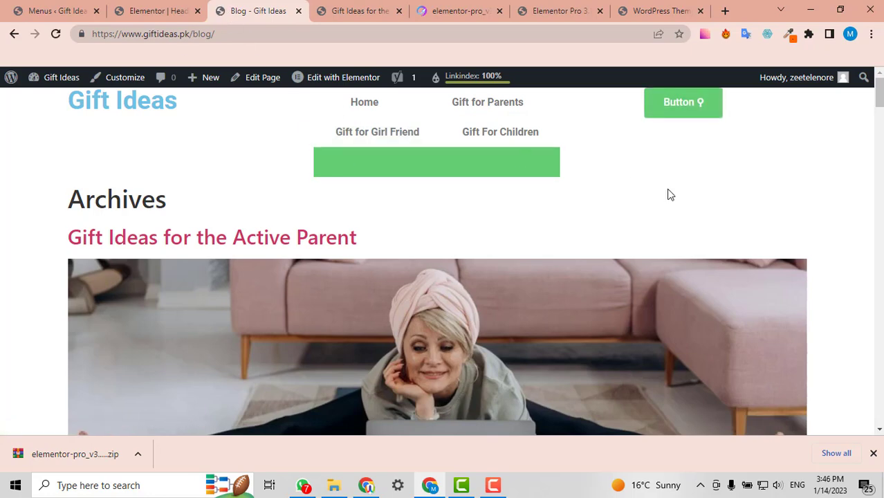
pyautogui.click(388, 132)
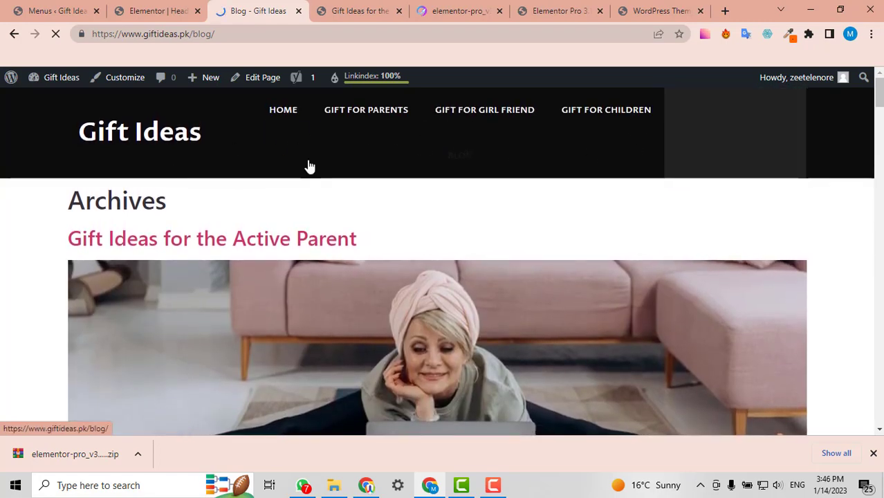
pyautogui.scroll(-2, 306, 166)
pyautogui.scroll(2, 314, 168)
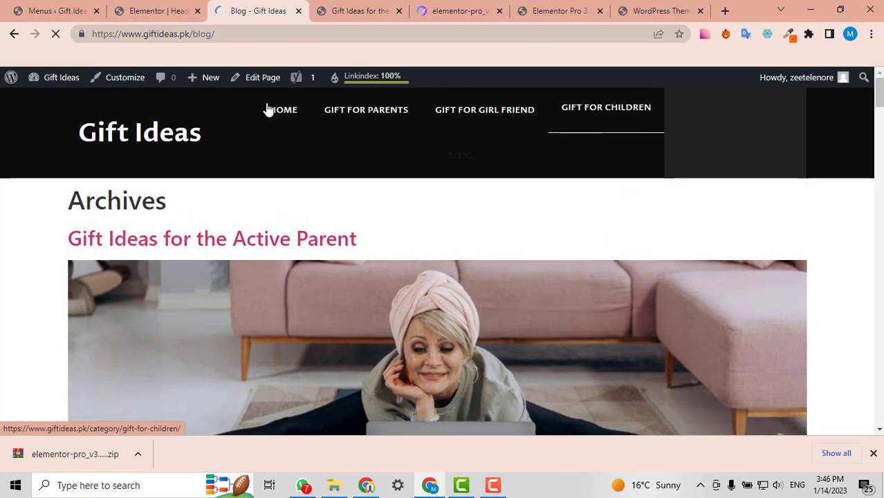
# - Delete the button column from the header template, widen the nav menu column so its items fit one row, and save
pyautogui.click(170, 6)
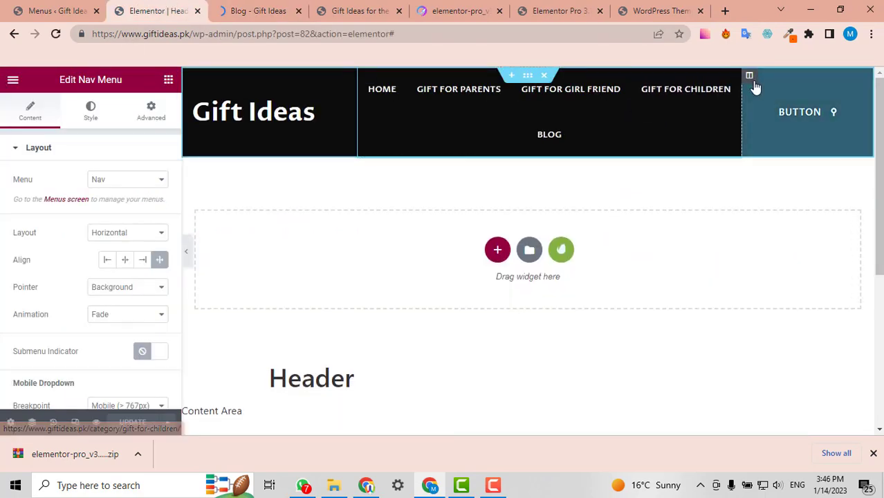
pyautogui.rightClick(753, 80)
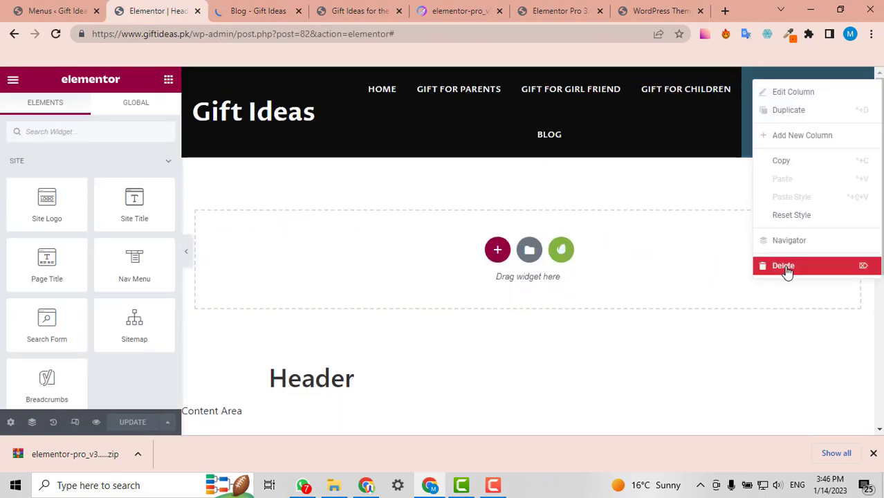
pyautogui.click(787, 265)
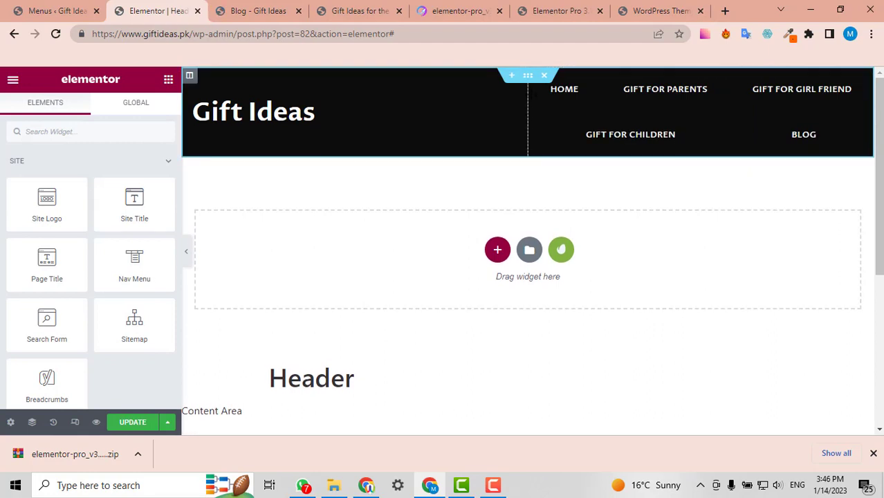
pyautogui.moveTo(528, 104); pyautogui.dragTo(341, 104)
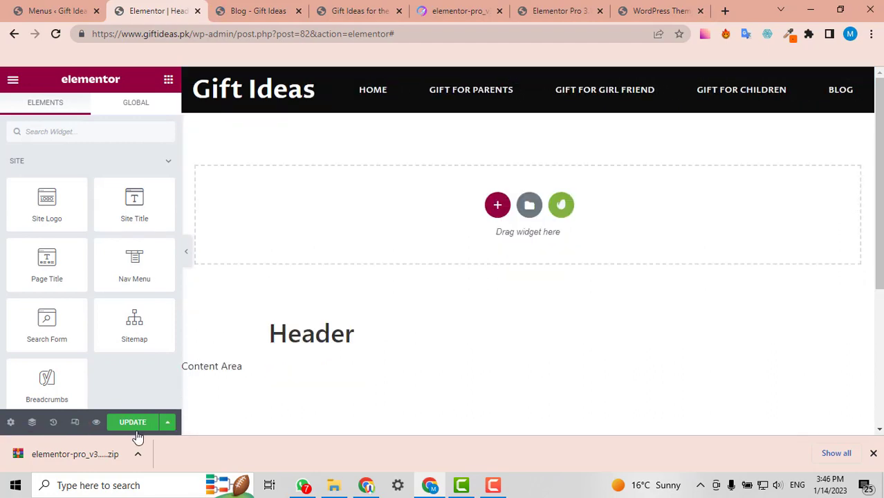
# - Reload the live blog page and check its header and post layout
pyautogui.click(232, 7)
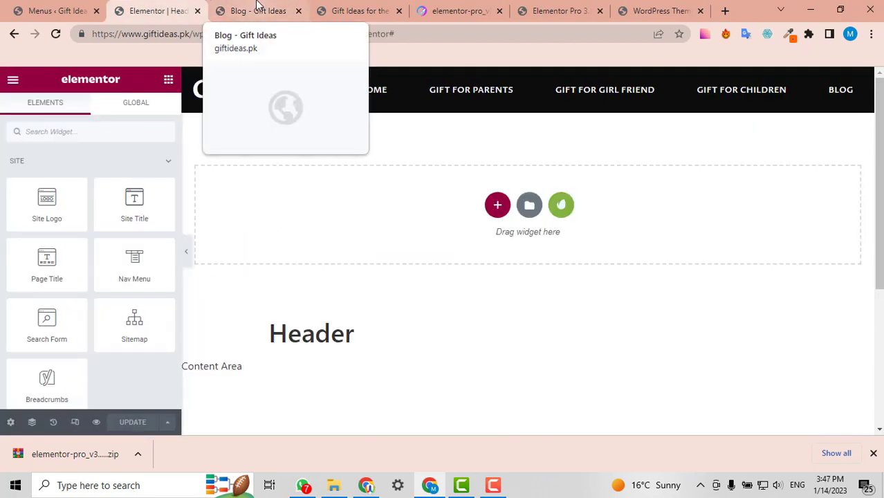
pyautogui.click(257, 7)
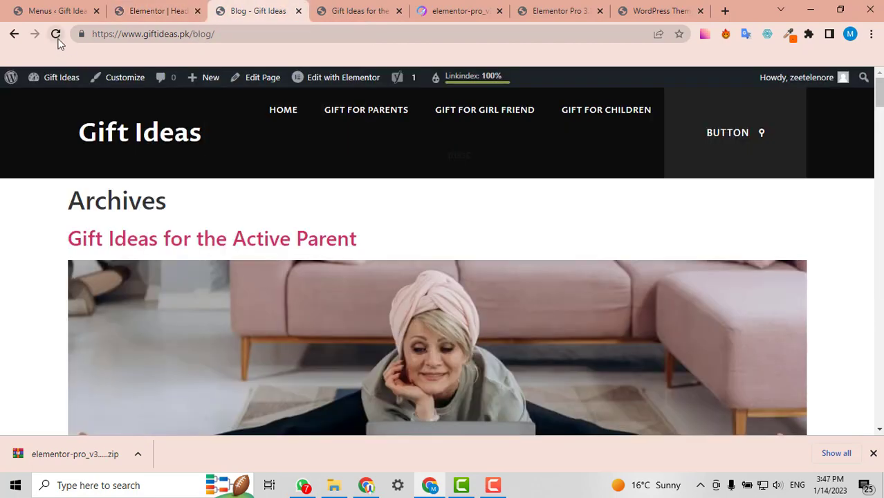
pyautogui.click(56, 35)
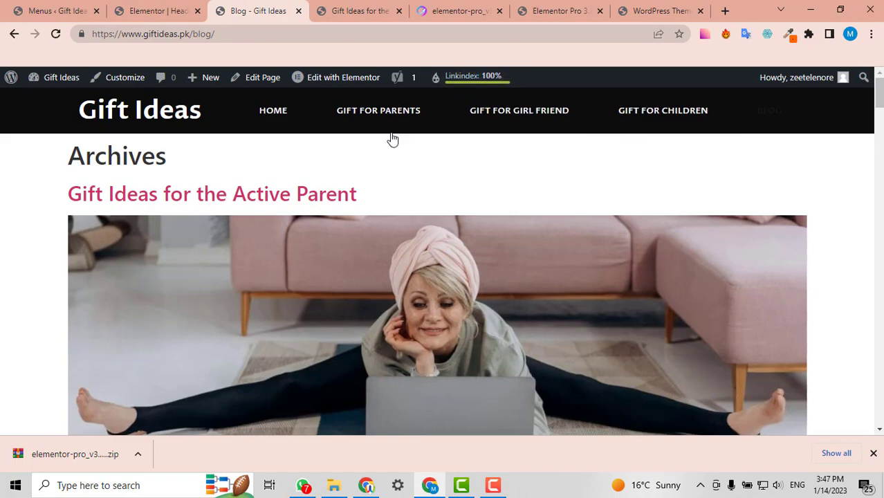
pyautogui.scroll(-1, 567, 119)
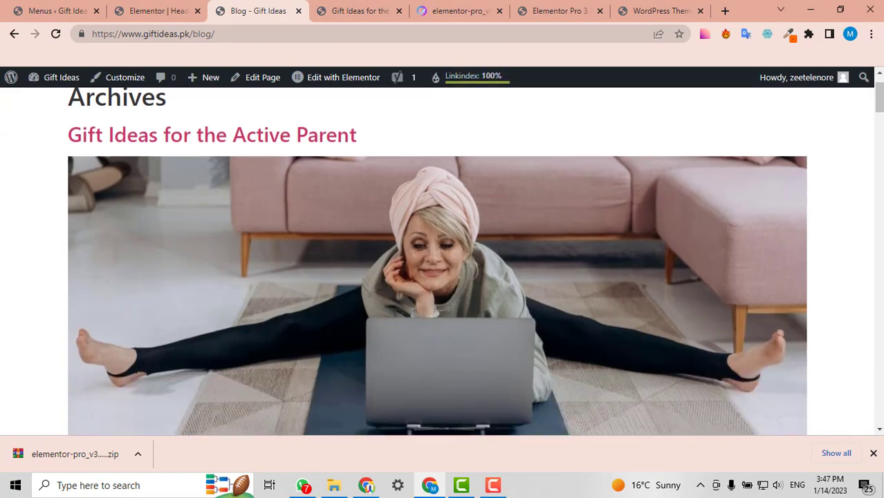
pyautogui.scroll(1, 812, 144)
pyautogui.scroll(-1, 254, 126)
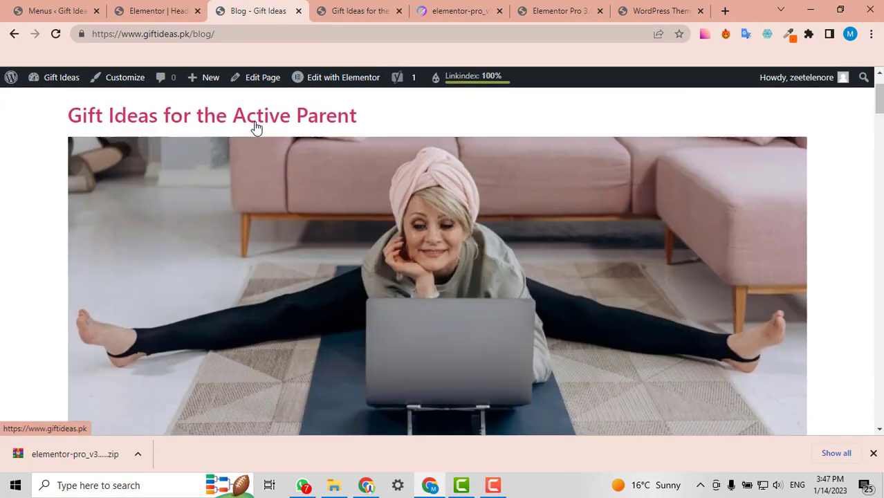
pyautogui.scroll(-8, 463, 201)
pyautogui.scroll(9, 463, 200)
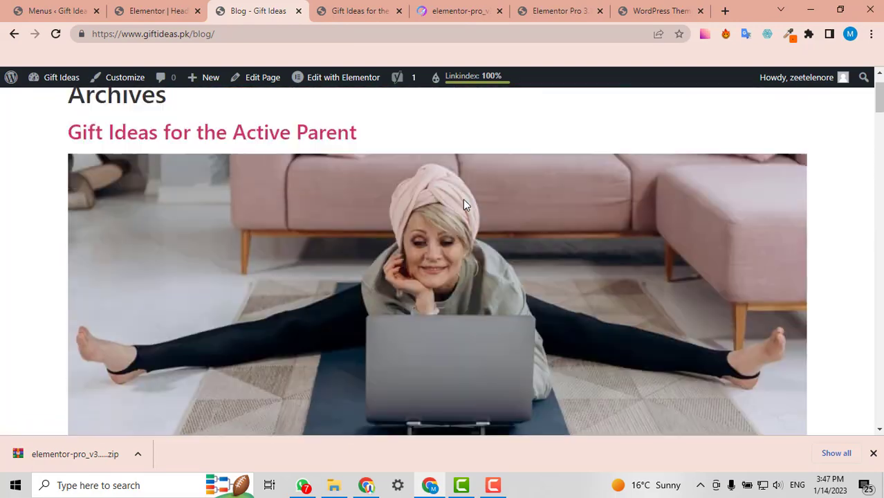
pyautogui.scroll(1, 464, 205)
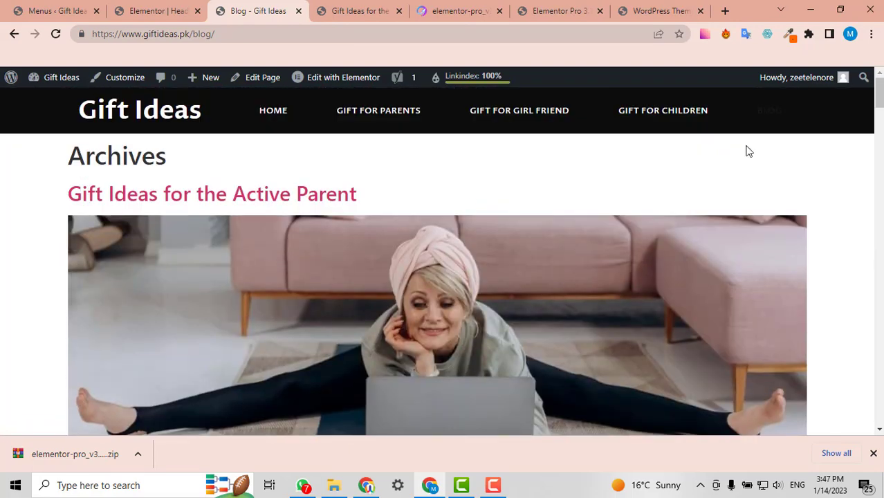
# - Open the site's home page and reload it to check the header there
pyautogui.click(273, 113)
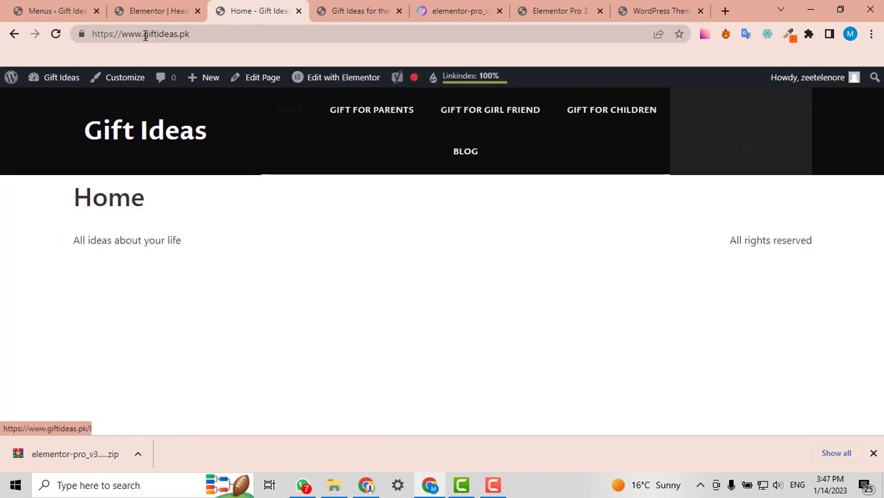
pyautogui.press('F5')
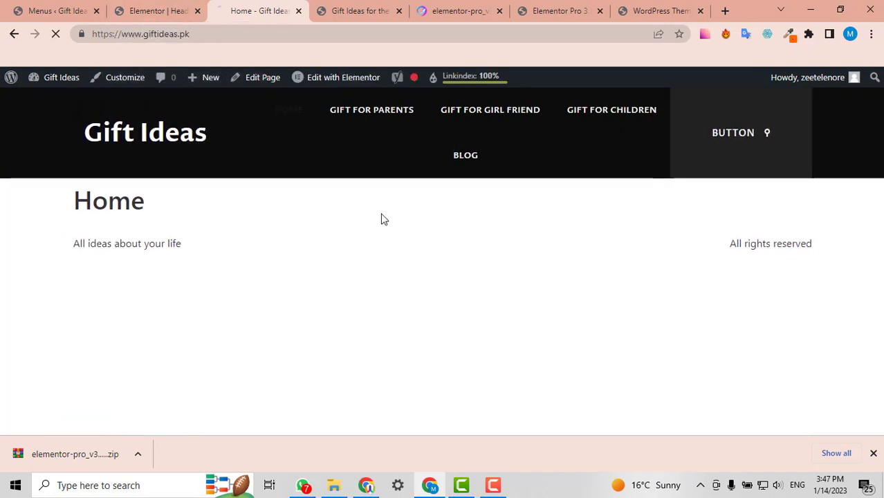
pyautogui.click(163, 6)
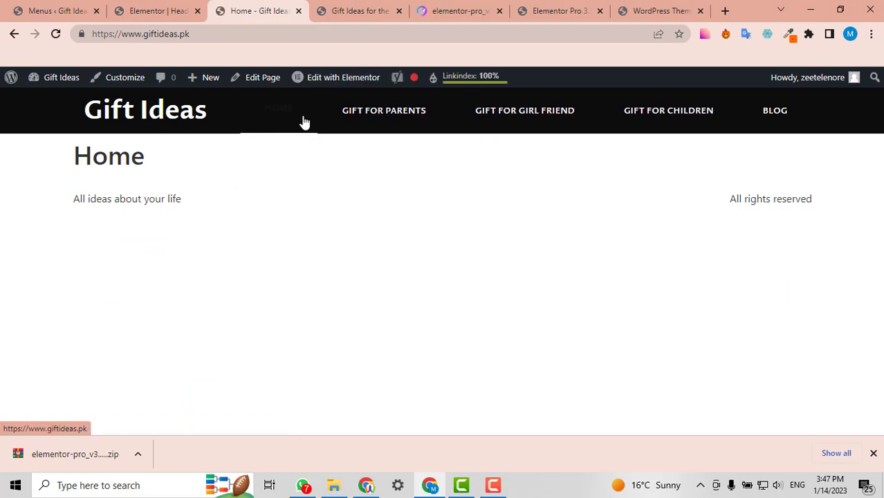
# - Set the hover text color of the nav menu in the Elementor header template to #FFFFFF
pyautogui.click(188, 7)
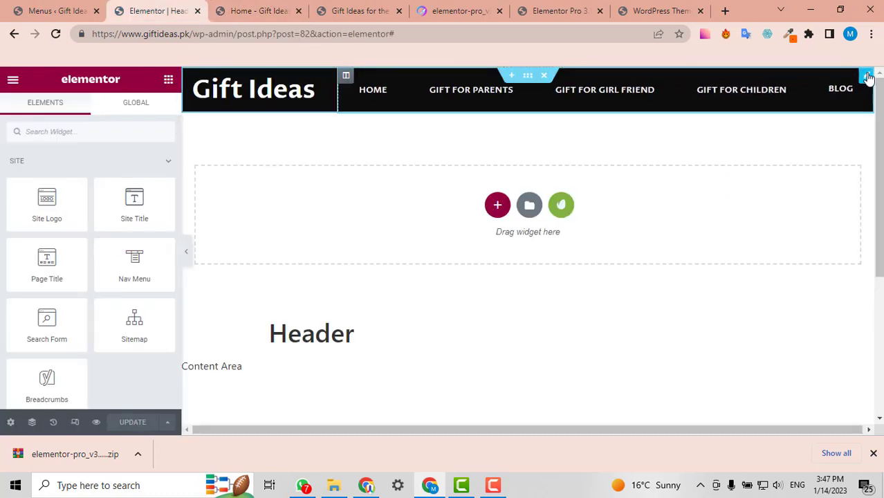
pyautogui.click(864, 76)
pyautogui.scroll(-3, 104, 276)
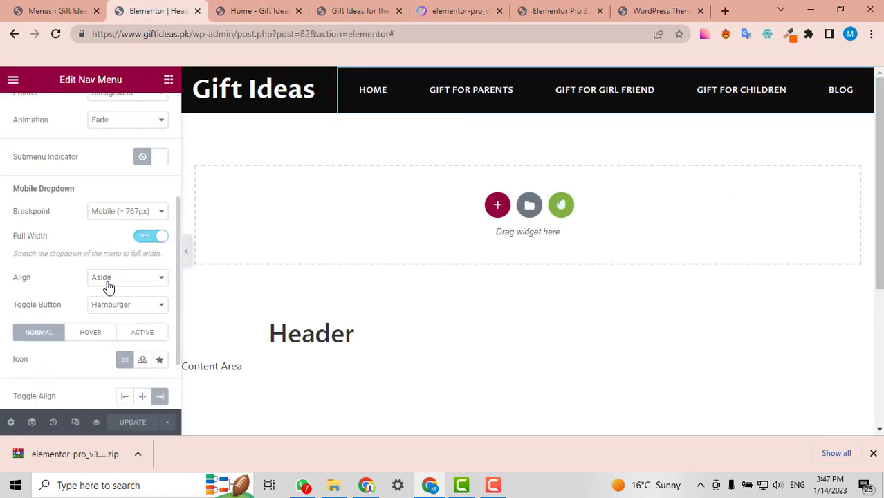
pyautogui.scroll(3, 106, 287)
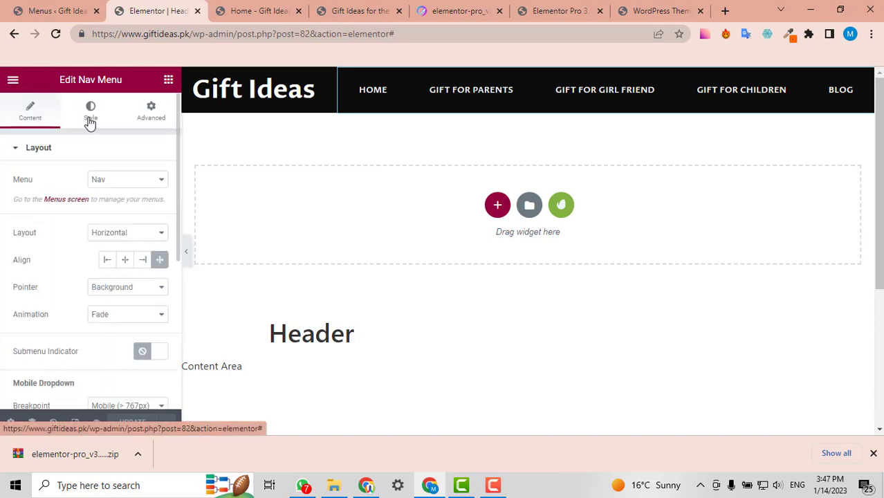
pyautogui.click(90, 111)
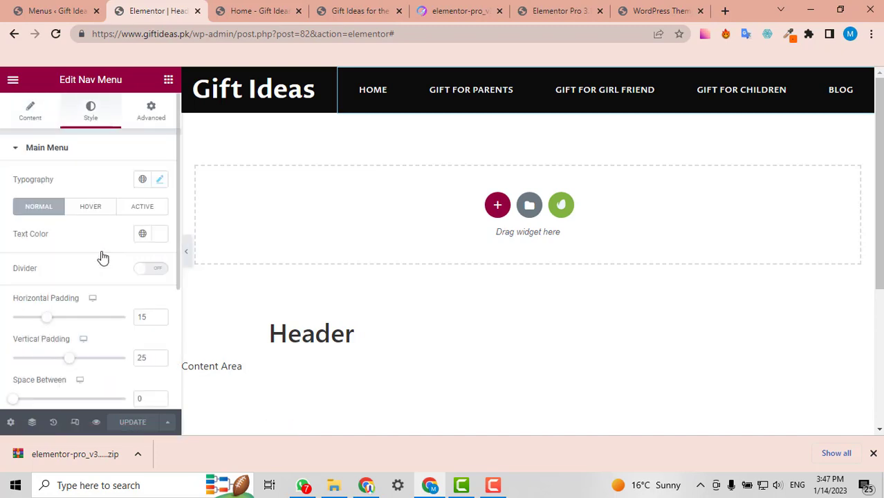
pyautogui.click(90, 207)
pyautogui.scroll(-1, 90, 219)
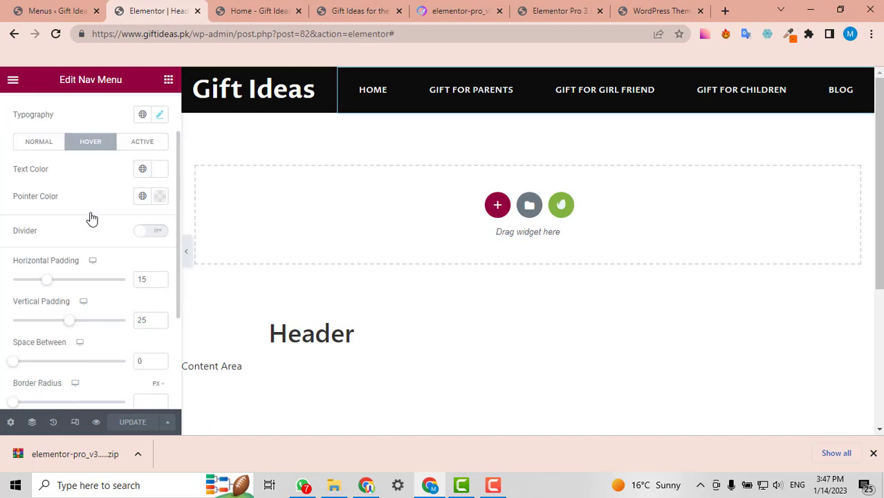
pyautogui.click(158, 169)
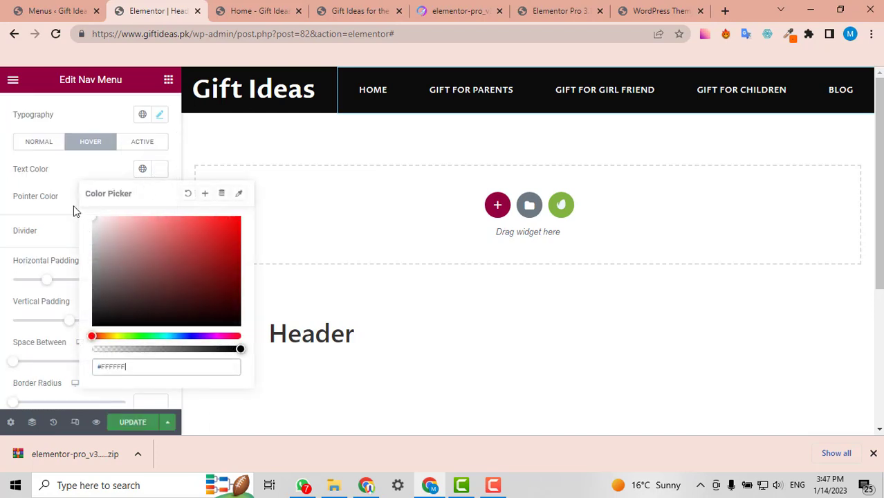
# - Set the nav menu's active text color to #FFFFFF and update the header template
pyautogui.click(146, 143)
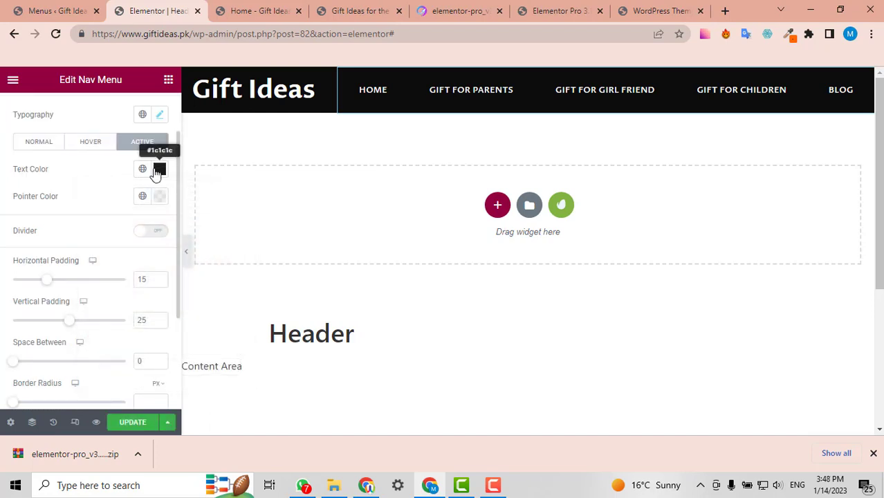
pyautogui.click(155, 169)
pyautogui.click(97, 220)
pyautogui.moveTo(81, 207); pyautogui.dragTo(69, 200)
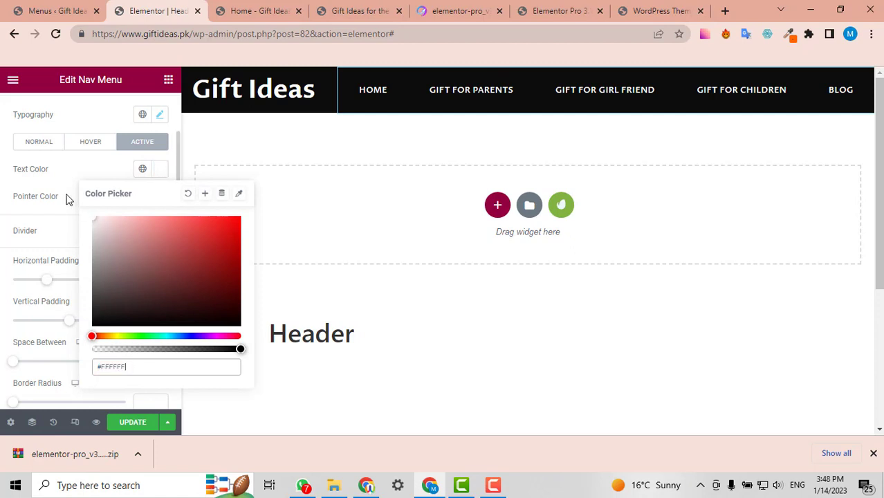
pyautogui.click(67, 180)
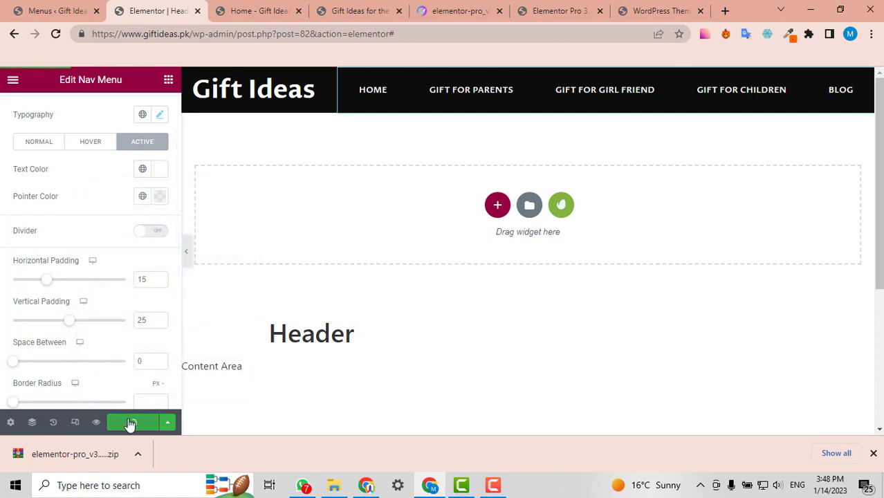
# - Reload the live home page to check the color of the active menu item
pyautogui.click(235, 8)
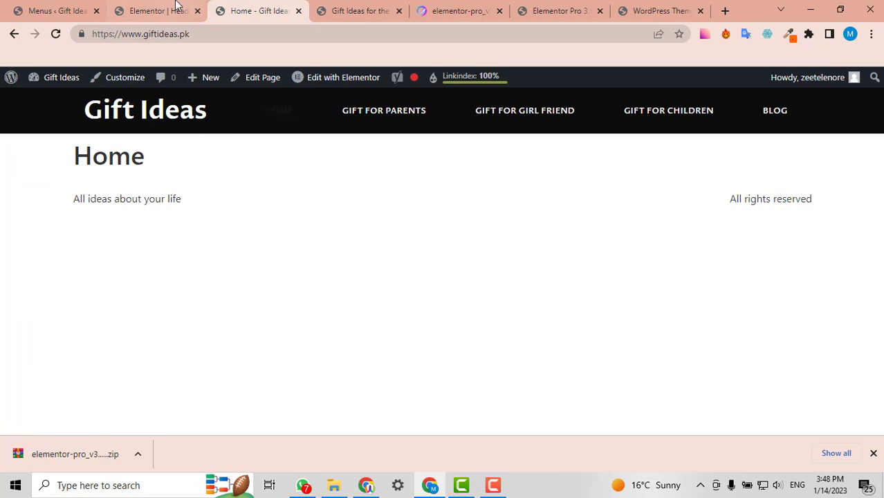
pyautogui.press('F5')
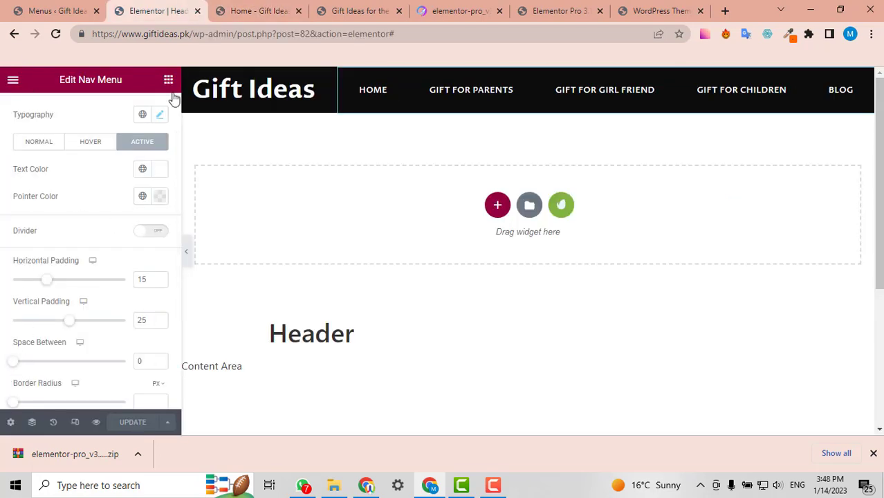
# - Exit the Elementor editor to the header template's WordPress edit screen, keeping This Post as the exit destination
pyautogui.click(13, 80)
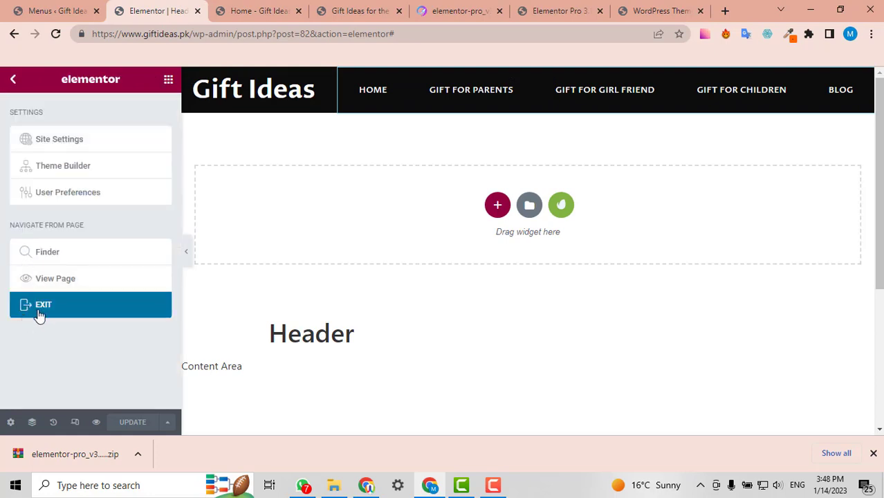
pyautogui.click(37, 310)
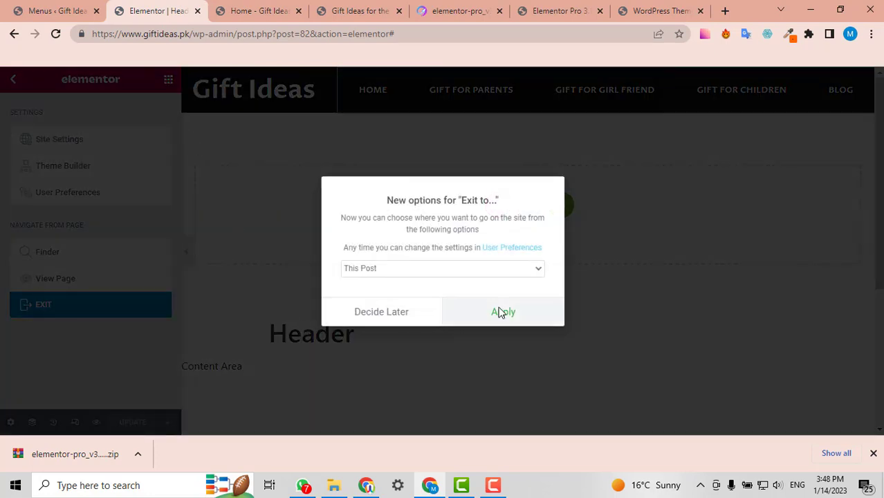
pyautogui.click(500, 313)
pyautogui.click(514, 110)
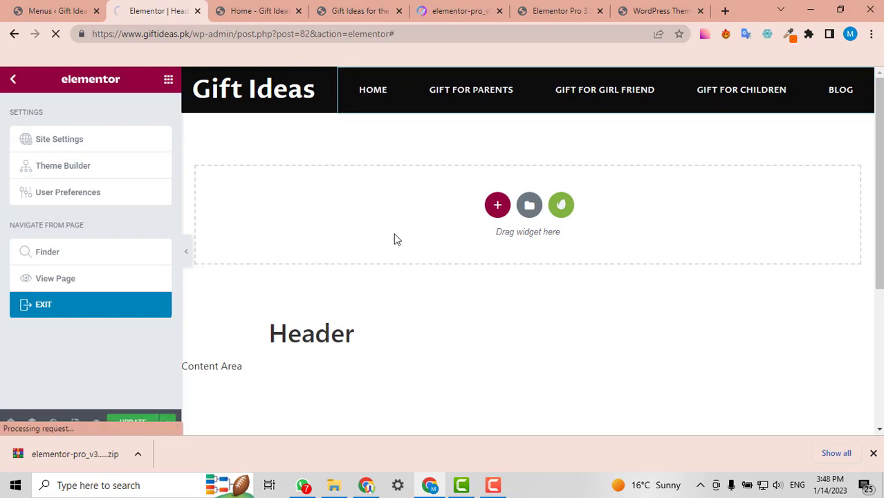
pyautogui.click(293, 4)
pyautogui.click(158, 11)
# - Create a new Elementor template of type Footer named Footer
pyautogui.scroll(-3, 855, 302)
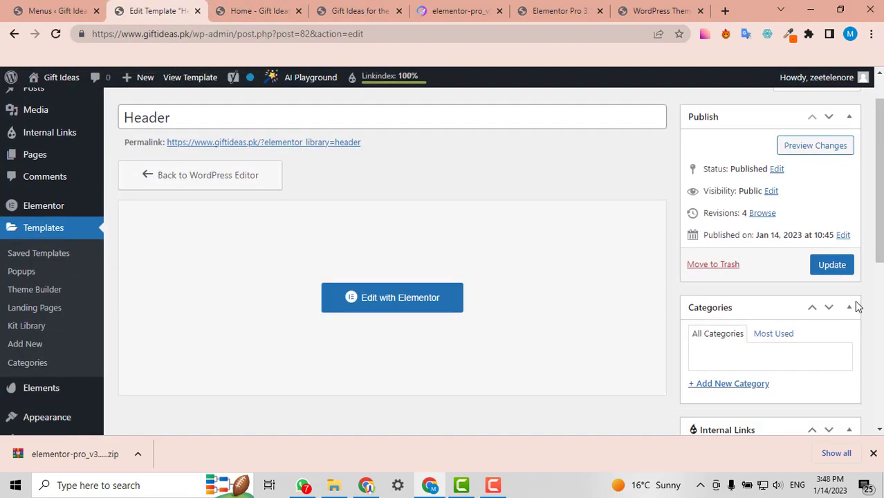
pyautogui.scroll(2, 139, 247)
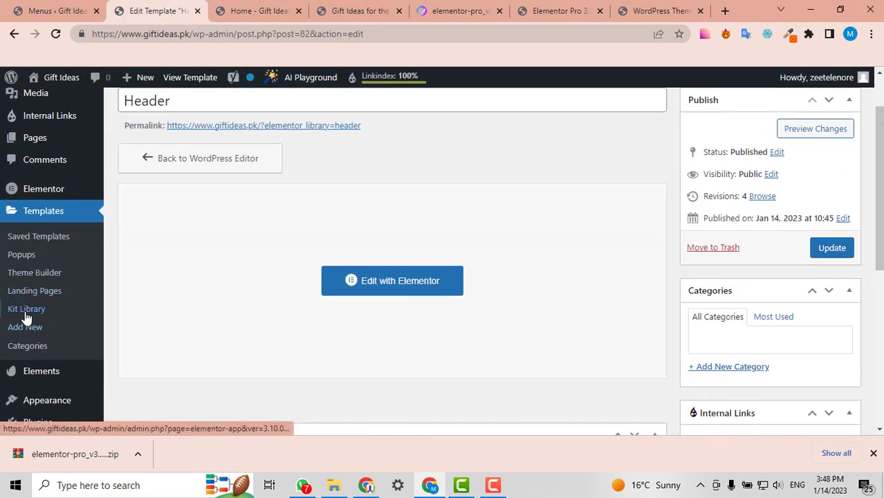
pyautogui.moveTo(57, 197)
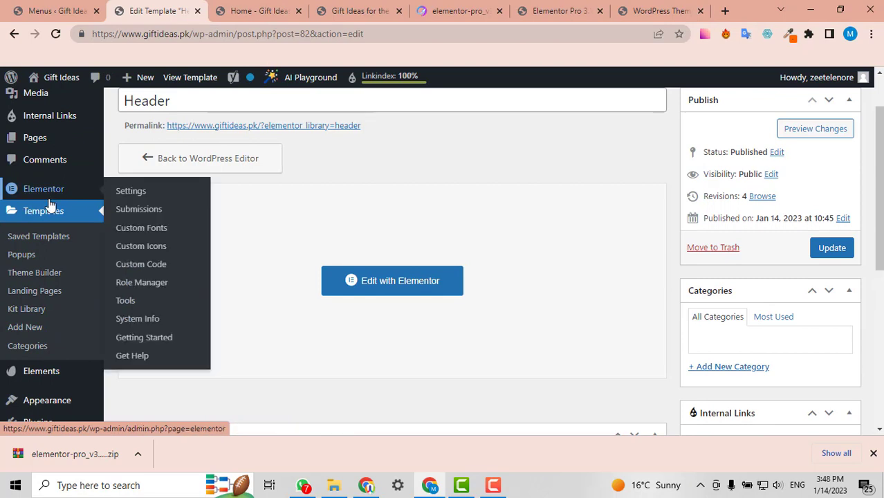
pyautogui.click(37, 330)
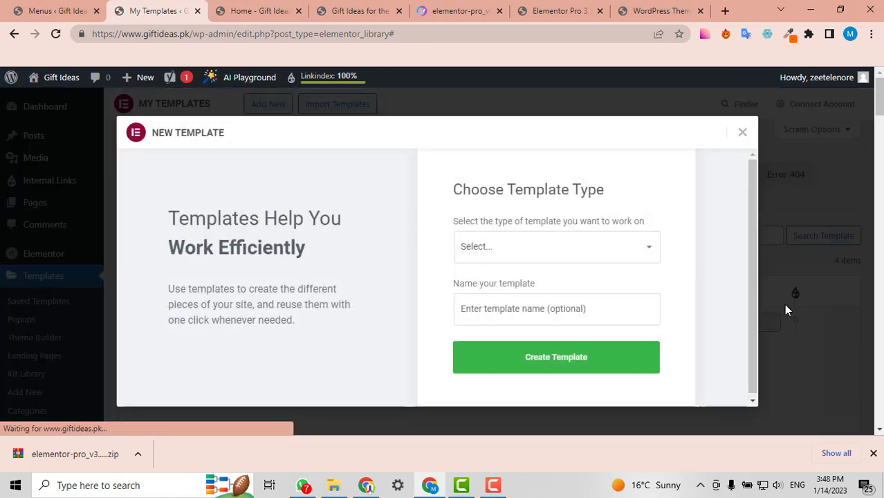
pyautogui.click(539, 258)
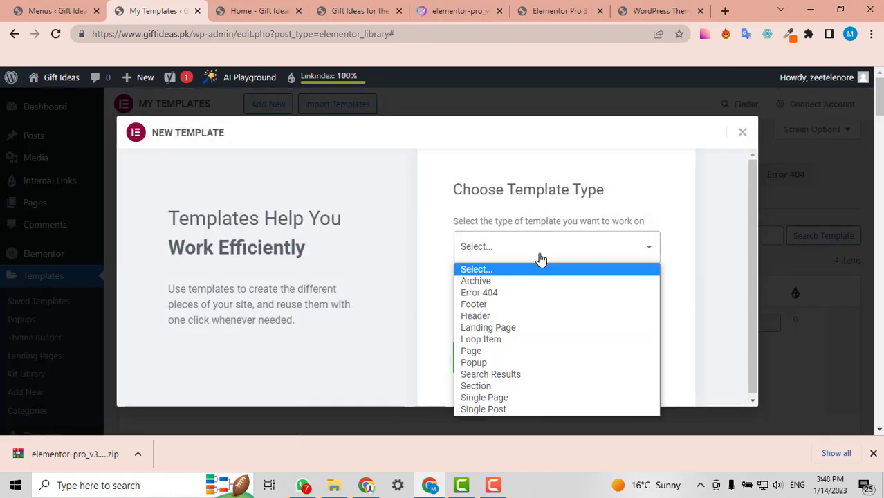
pyautogui.click(508, 309)
pyautogui.click(506, 308)
pyautogui.write('Fiiter')
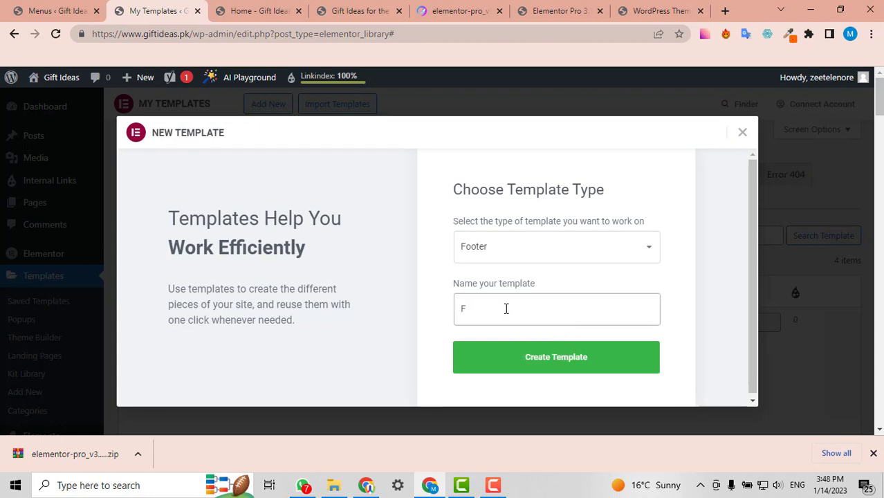
pyautogui.click(519, 357)
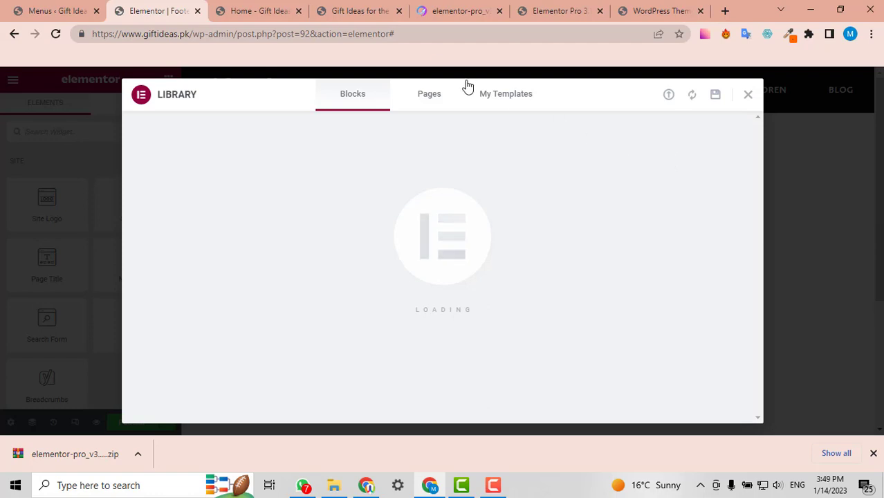
# - Insert the saved Footer section from the template library into the empty area of the footer template
pyautogui.click(525, 104)
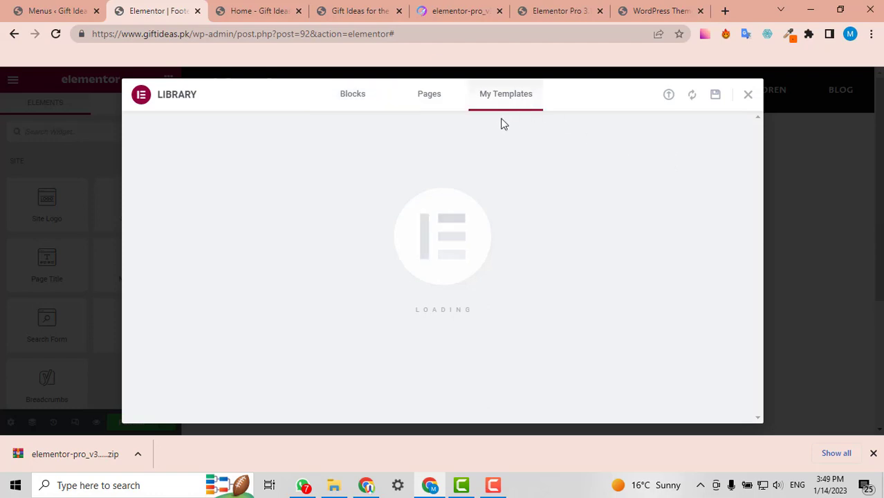
pyautogui.click(748, 96)
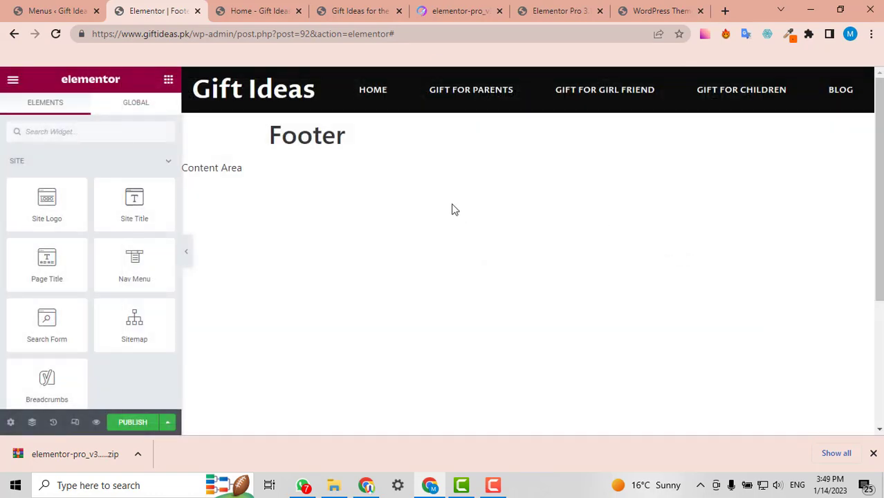
pyautogui.scroll(-5, 257, 134)
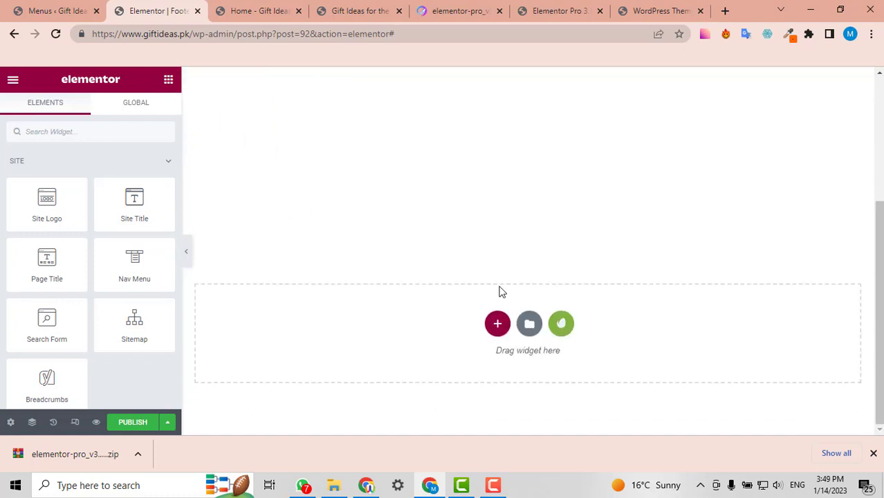
pyautogui.click(529, 324)
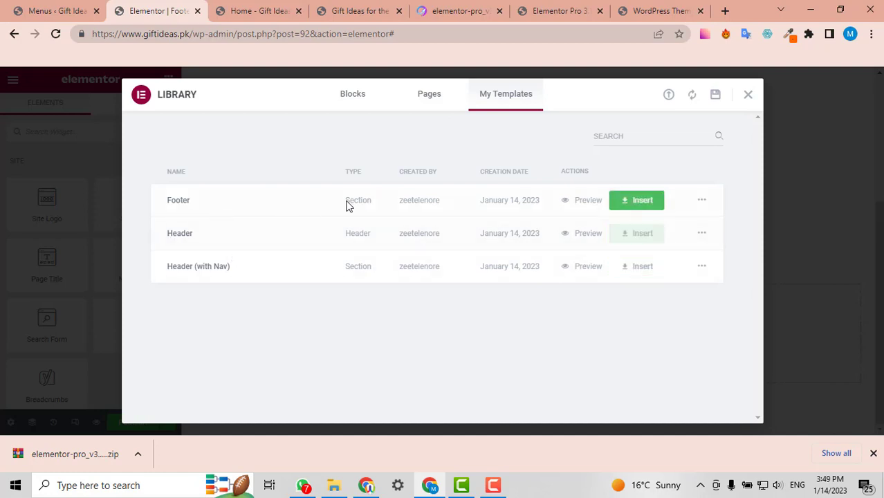
pyautogui.click(635, 200)
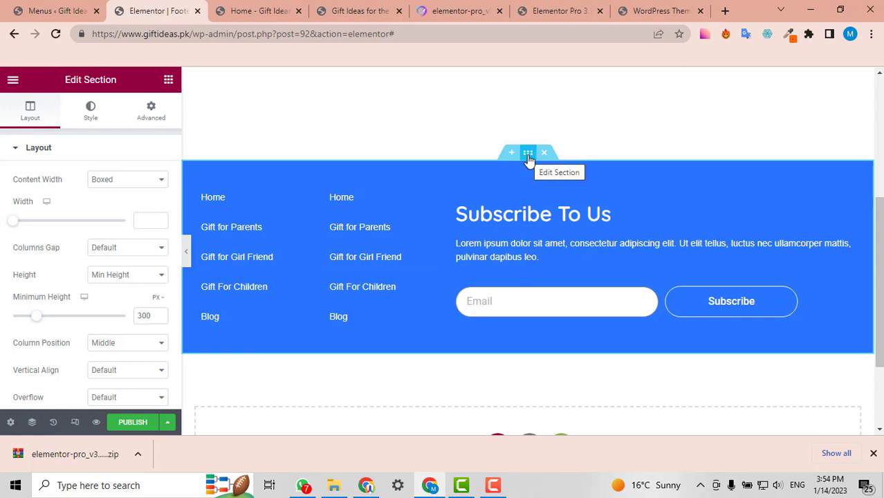
# - Change the footer section's background color to near-black
pyautogui.click(152, 119)
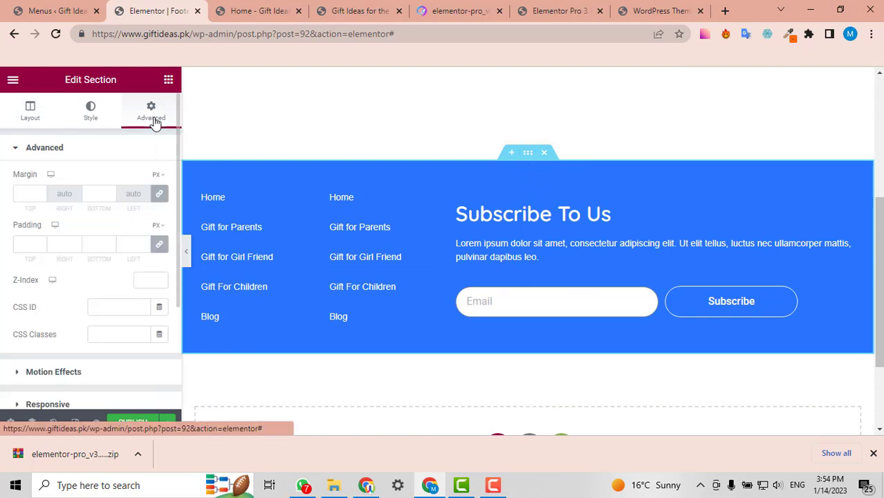
pyautogui.click(104, 121)
pyautogui.click(159, 234)
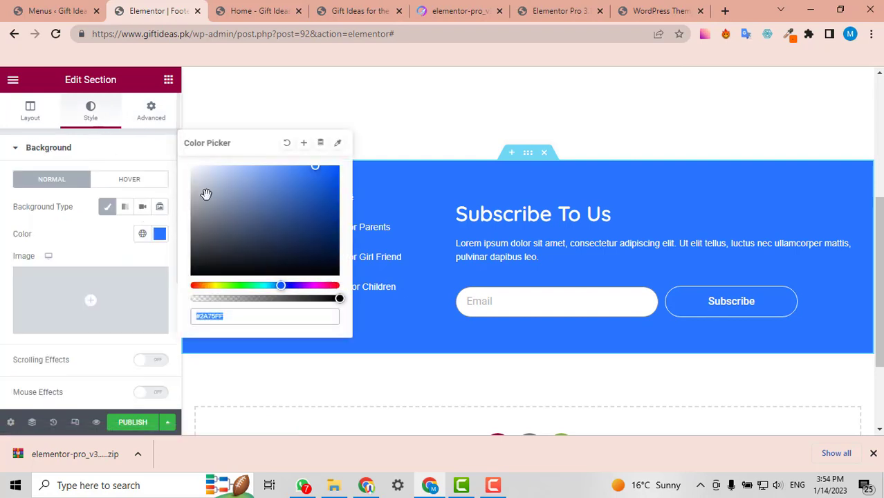
pyautogui.moveTo(206, 193); pyautogui.dragTo(173, 272)
pyautogui.click(113, 262)
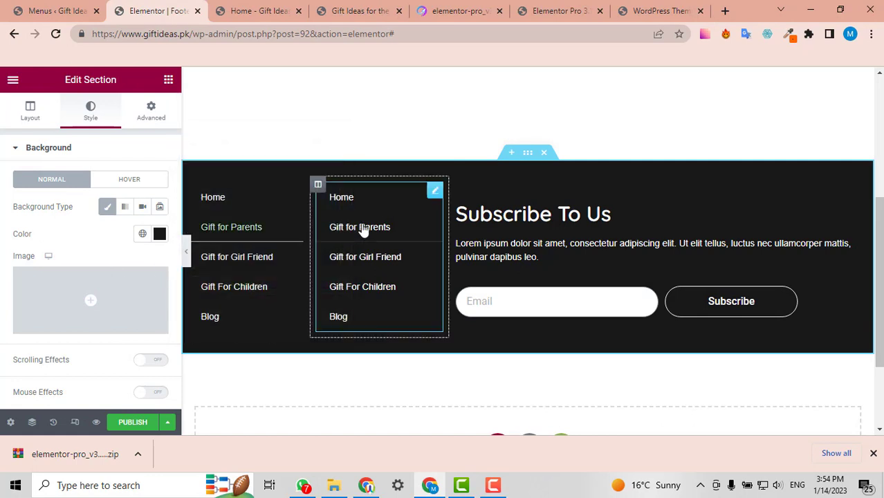
# - Replace the placeholder text under the Subscribe To Us heading with "Subscribe for more updates."
pyautogui.click(859, 248)
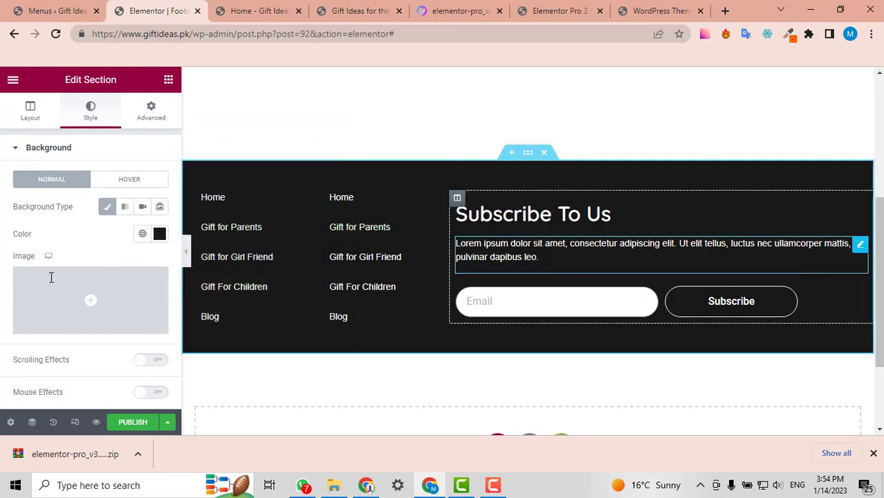
pyautogui.tripleClick(66, 277)
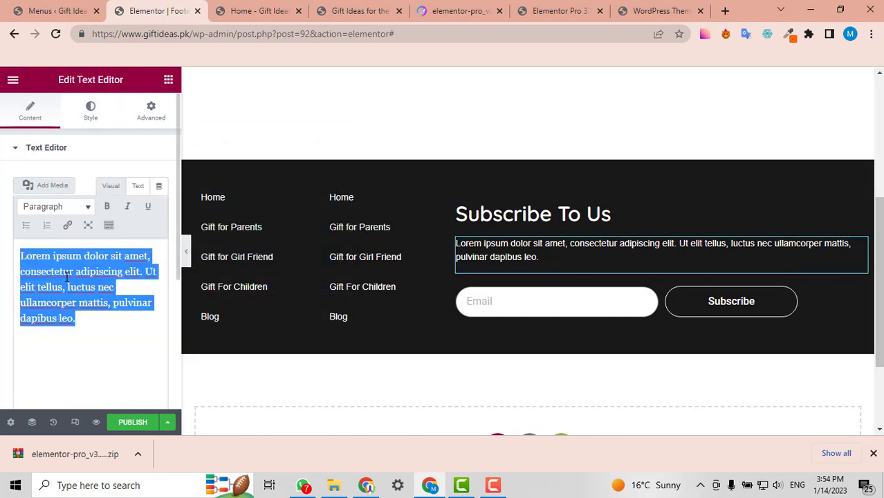
pyautogui.write('Subscribe for more')
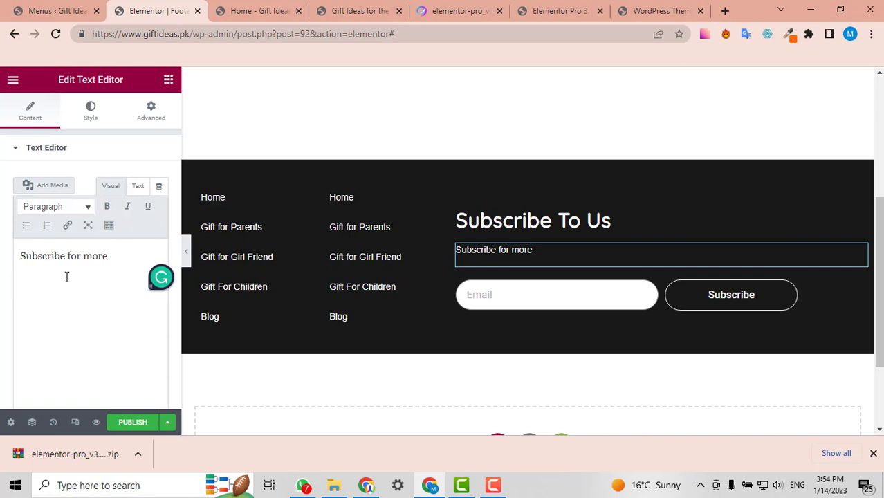
pyautogui.write('updates.')
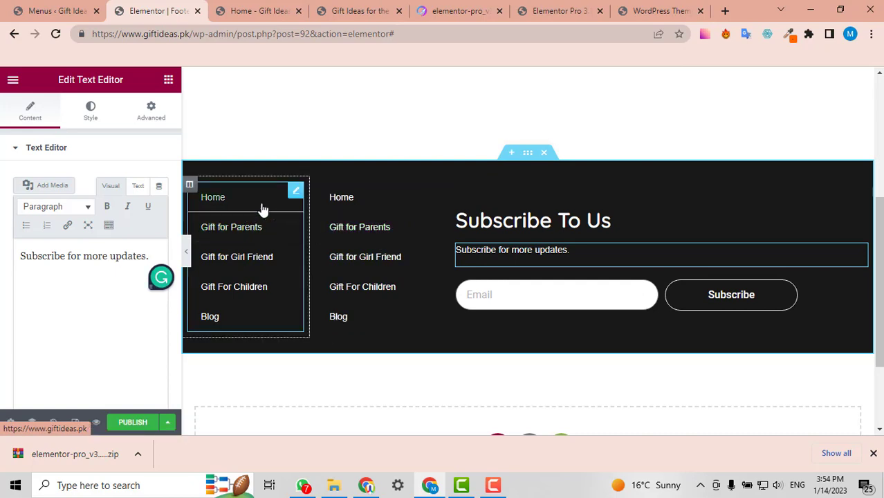
# - Assign the Nav menu to the footer's first nav menu column
pyautogui.click(289, 197)
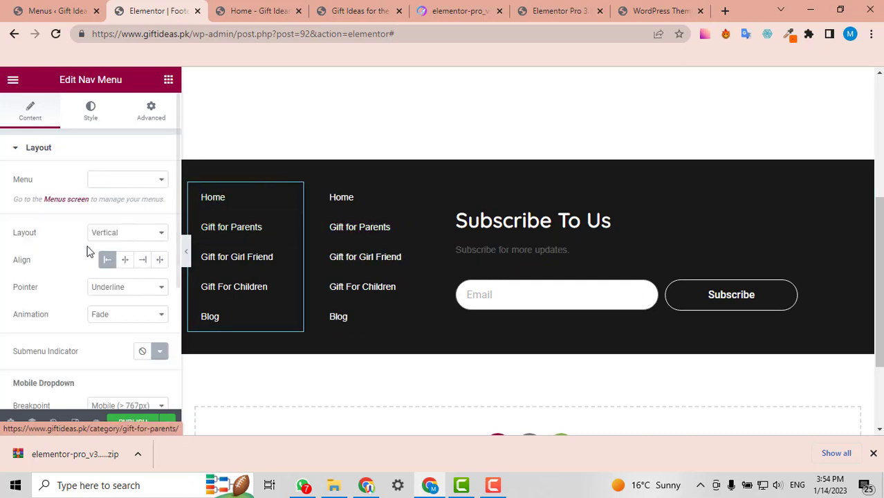
pyautogui.click(124, 183)
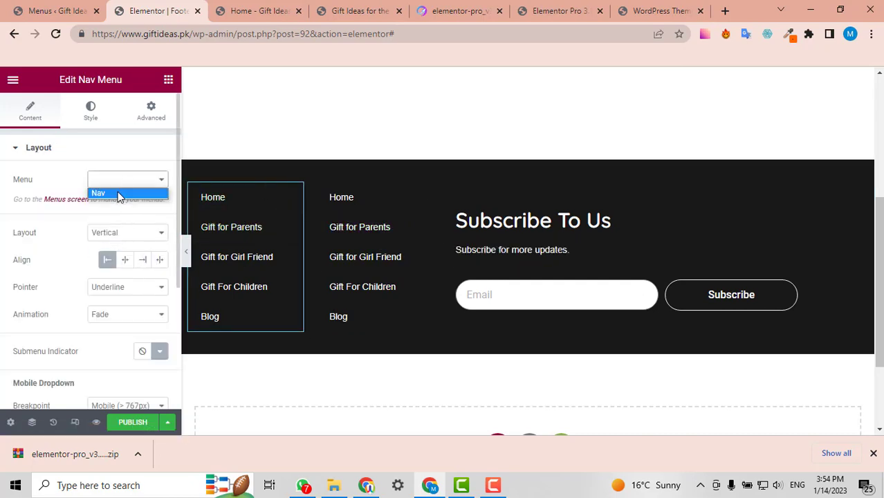
pyautogui.click(119, 194)
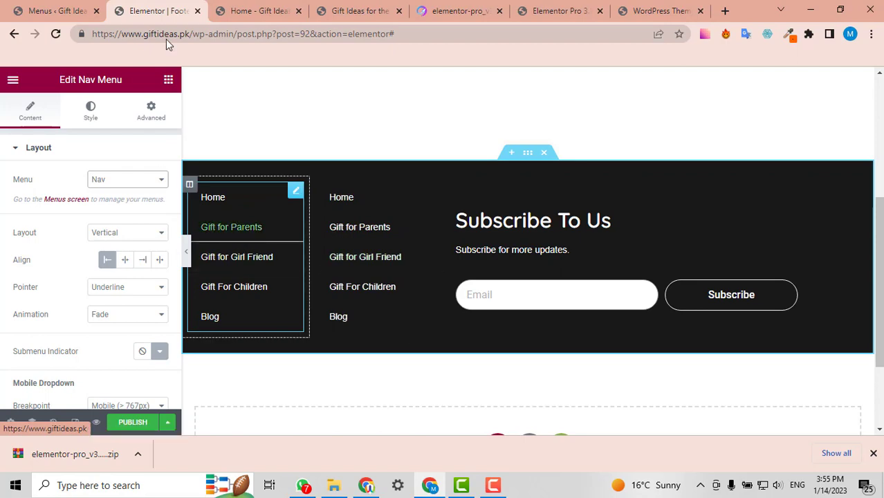
# - Switch to the WordPress Menus screen and open the form for creating a new menu
pyautogui.click(256, 11)
pyautogui.click(158, 11)
pyautogui.click(59, 10)
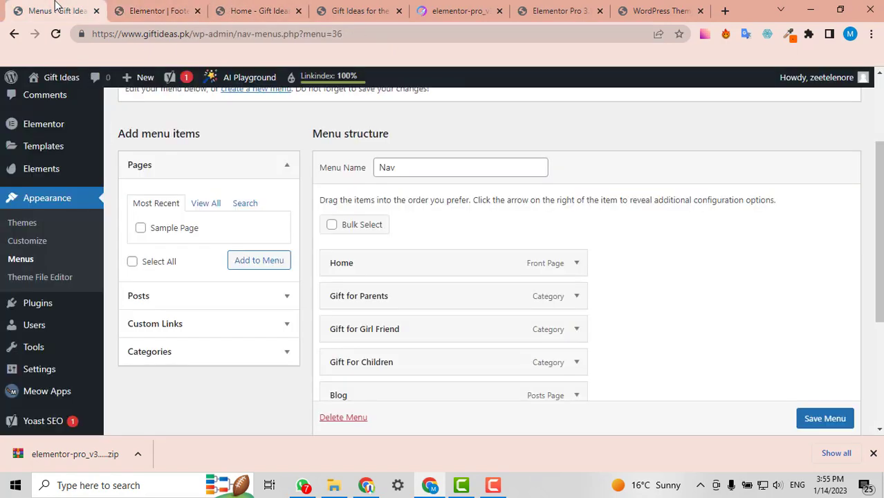
pyautogui.scroll(2, 545, 307)
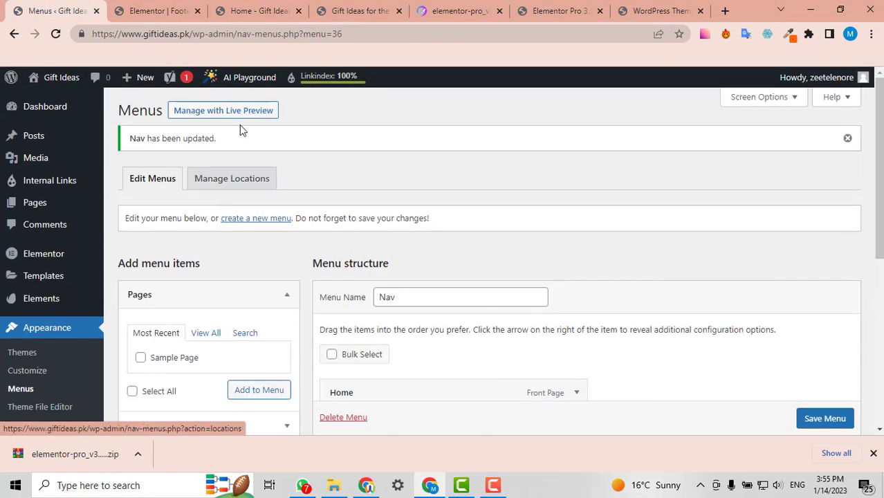
pyautogui.click(256, 219)
pyautogui.click(158, 11)
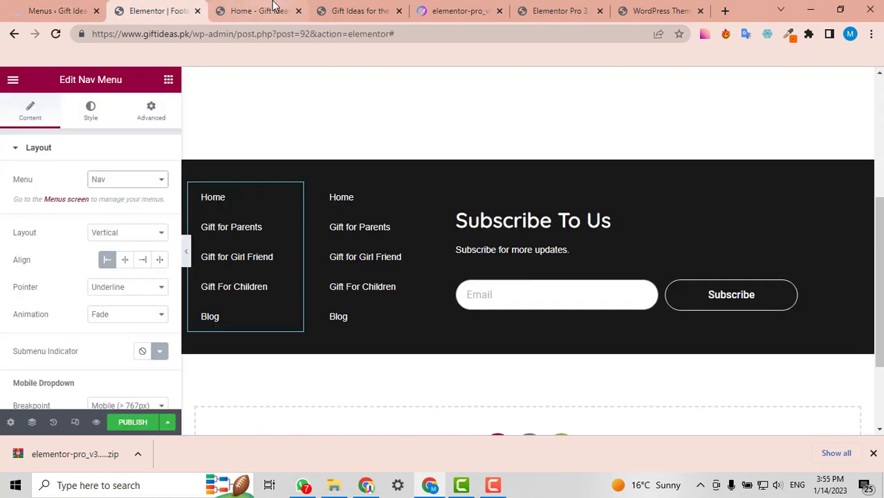
pyautogui.click(56, 10)
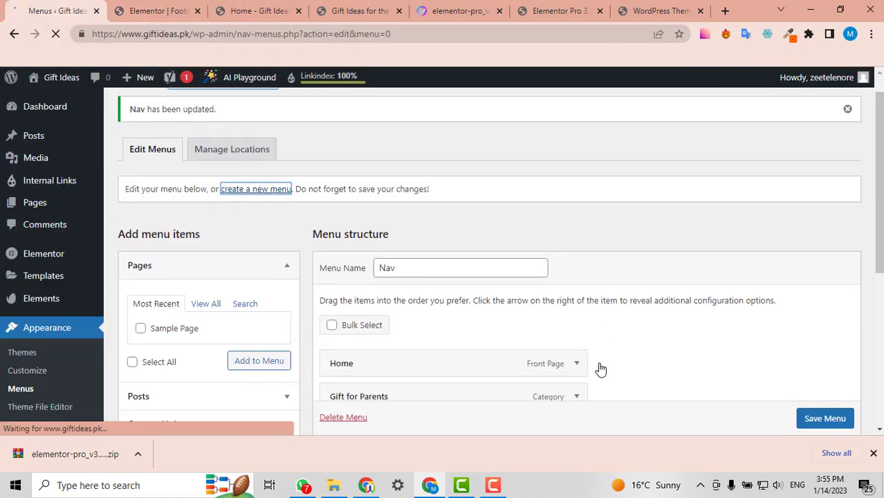
pyautogui.scroll(-3, 601, 370)
pyautogui.click(132, 8)
pyautogui.click(63, 5)
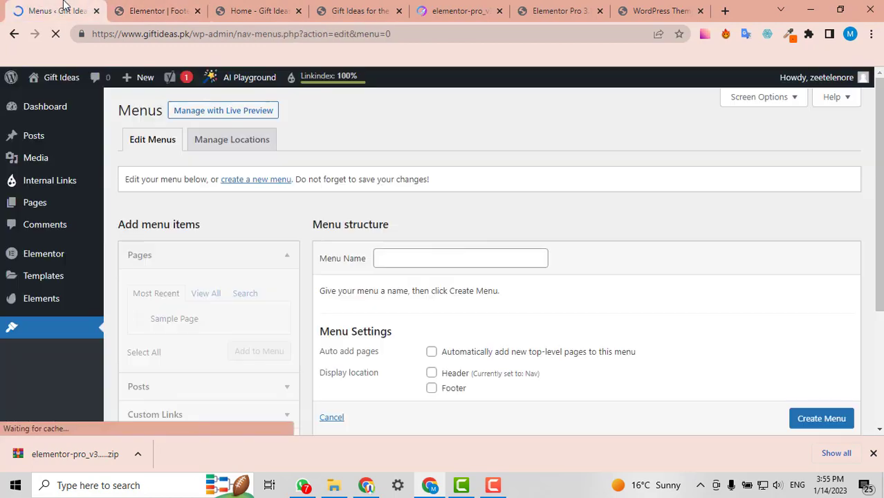
# - Create a new WordPress menu named Footer
pyautogui.scroll(-1, 484, 256)
pyautogui.click(409, 200)
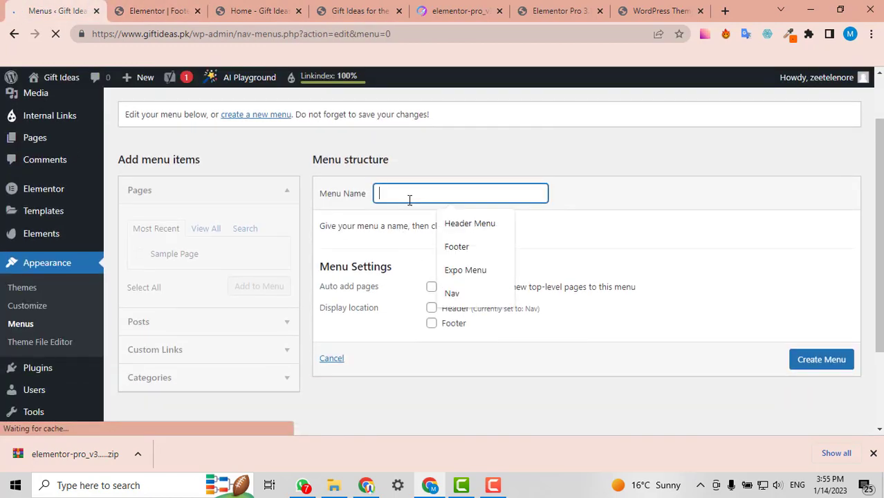
pyautogui.write('Footer')
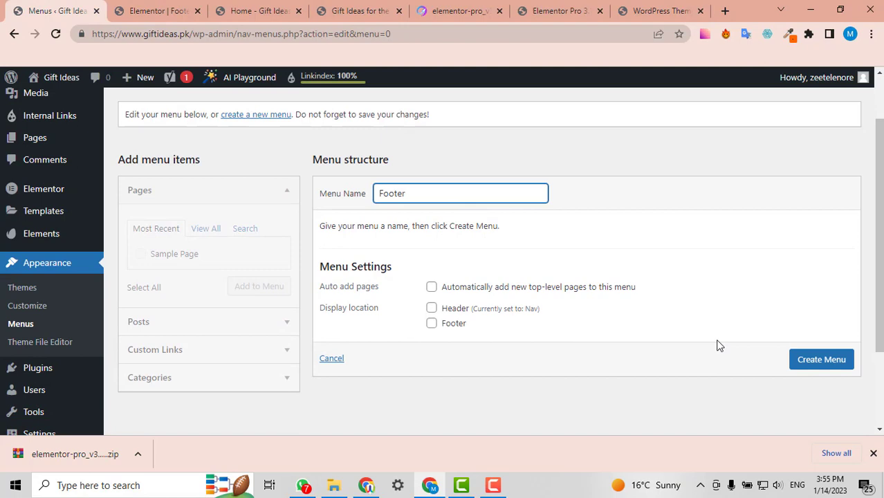
pyautogui.click(833, 363)
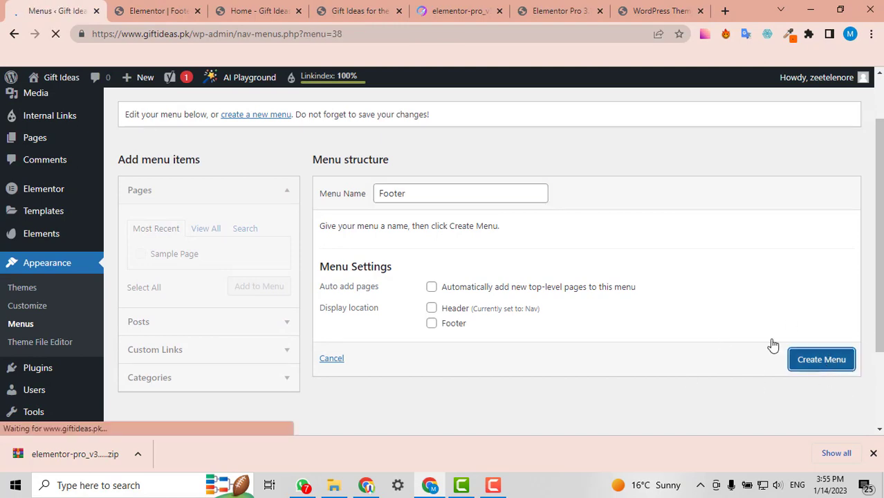
# - Add the Gift for Parents, Gift for Girl Friend and Gift For Children categories to the Footer menu and save it
pyautogui.scroll(-3, 607, 250)
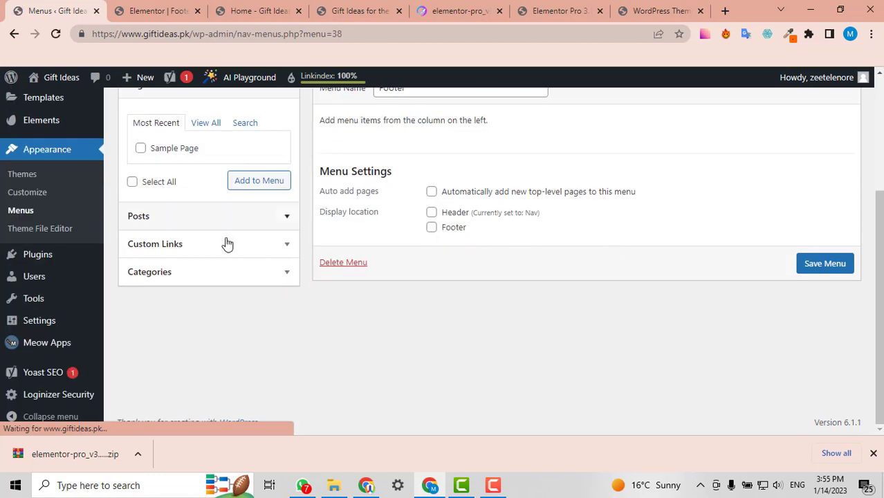
pyautogui.click(187, 275)
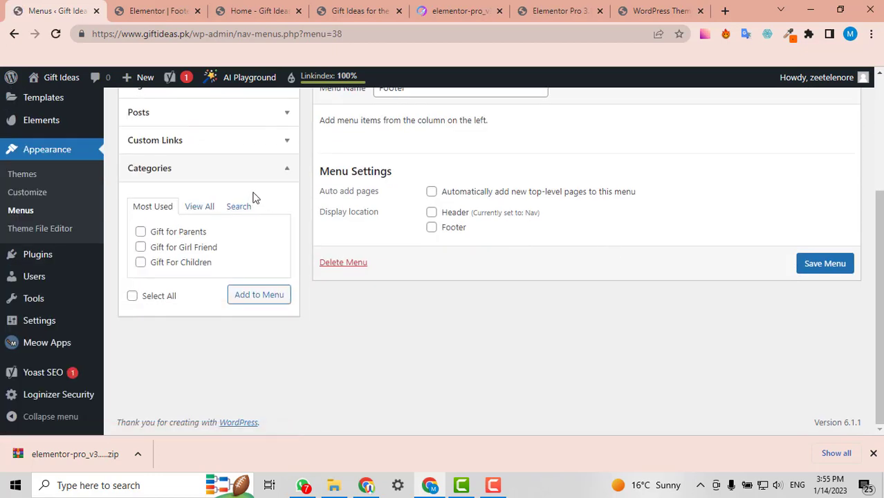
pyautogui.click(141, 232)
pyautogui.click(140, 247)
pyautogui.click(140, 262)
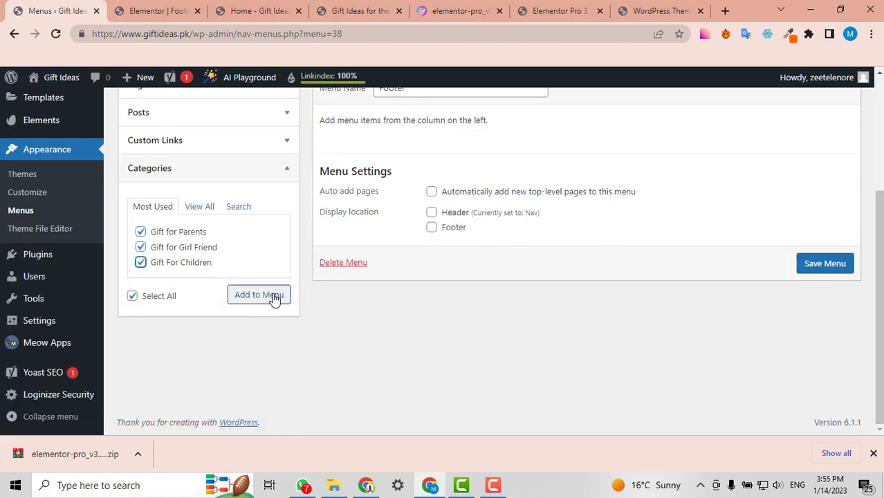
pyautogui.click(259, 295)
pyautogui.scroll(1, 852, 353)
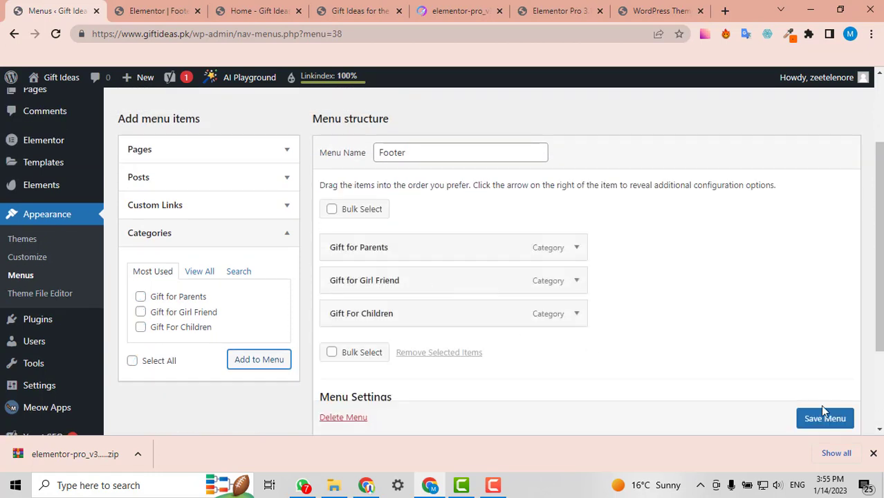
pyautogui.scroll(-1, 821, 405)
pyautogui.click(803, 415)
# - Return to the Elementor footer template and publish it with a display condition including the Entire Site
pyautogui.click(159, 10)
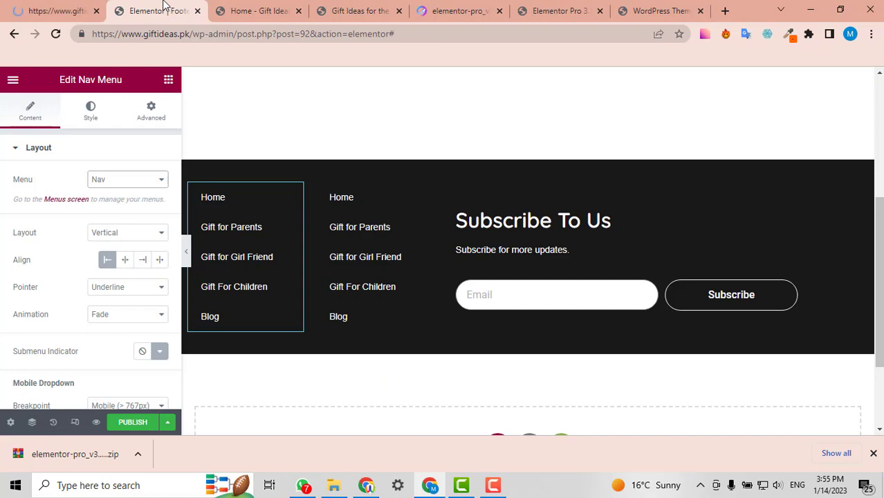
pyautogui.click(135, 423)
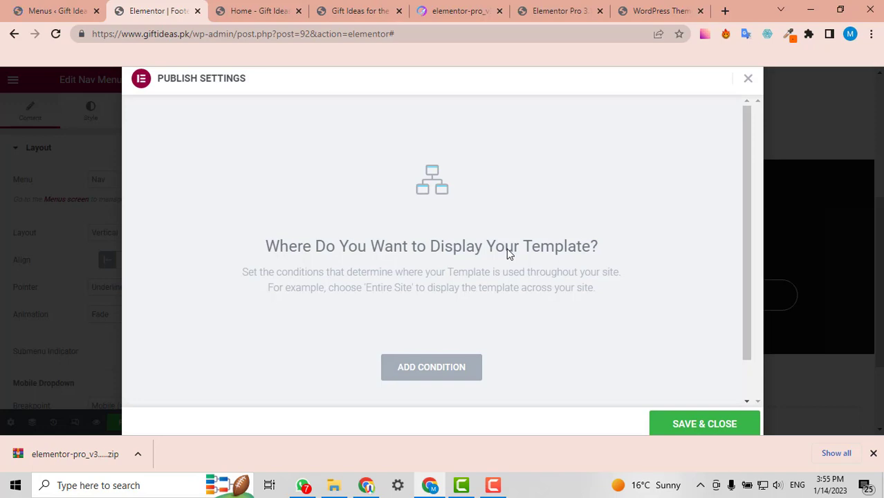
pyautogui.scroll(-1, 484, 283)
pyautogui.click(415, 332)
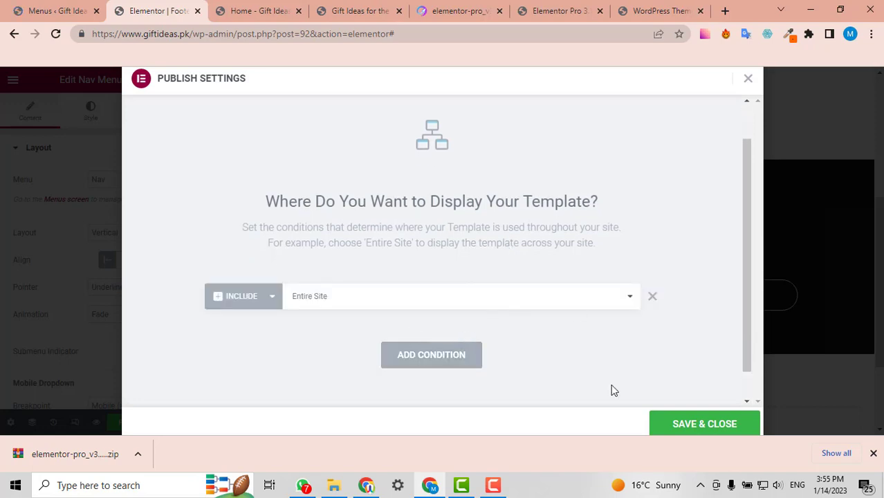
pyautogui.click(722, 432)
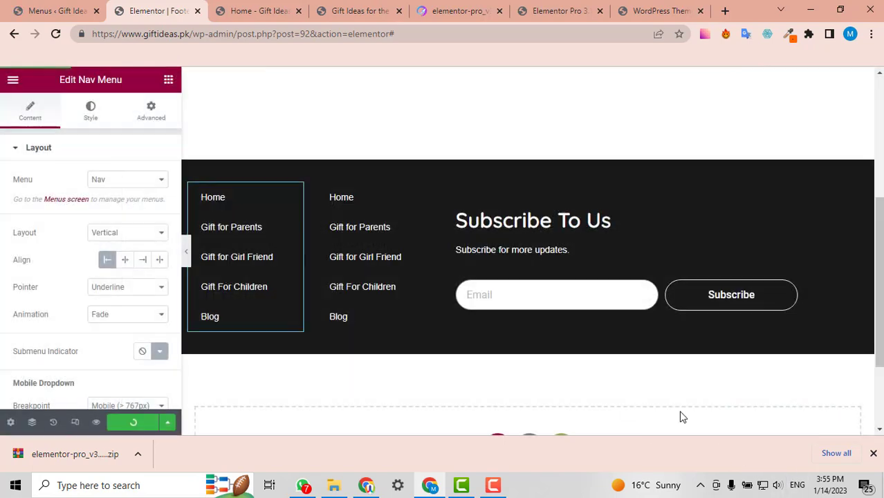
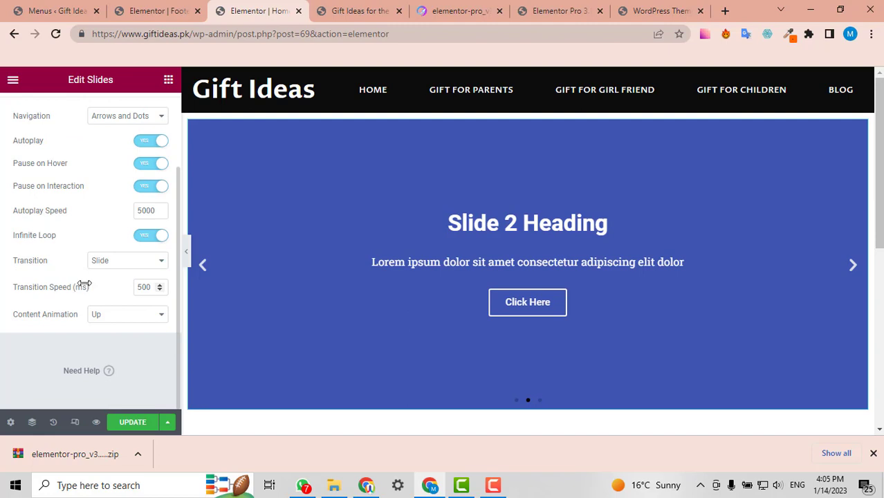
# - Set the home page Slides widget's content width to 100% and check the slider at full page width
pyautogui.scroll(3, 114, 290)
pyautogui.click(89, 109)
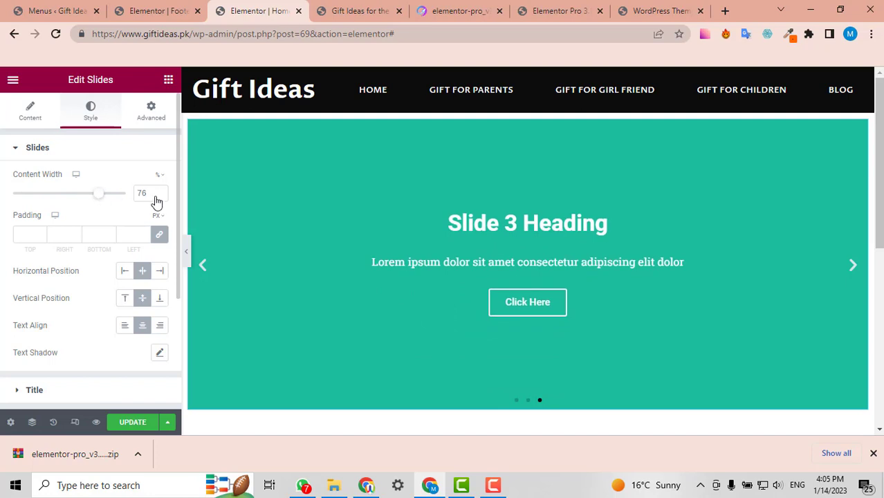
pyautogui.click(187, 256)
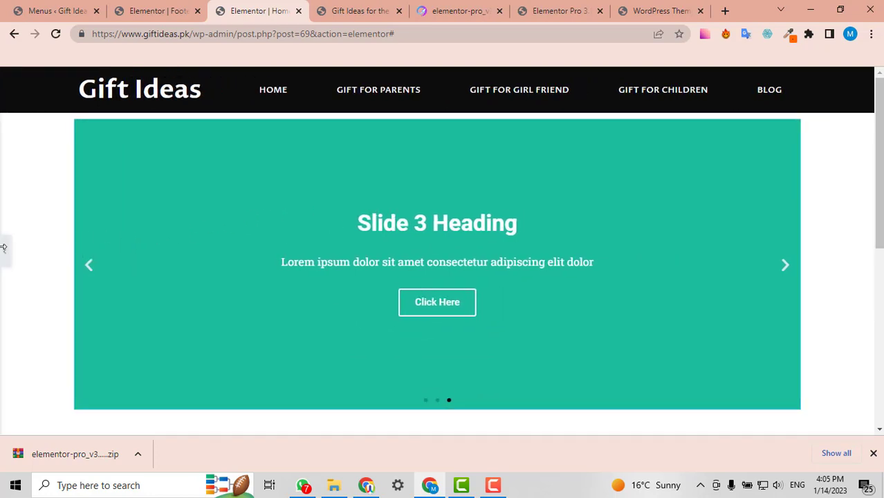
pyautogui.click(4, 248)
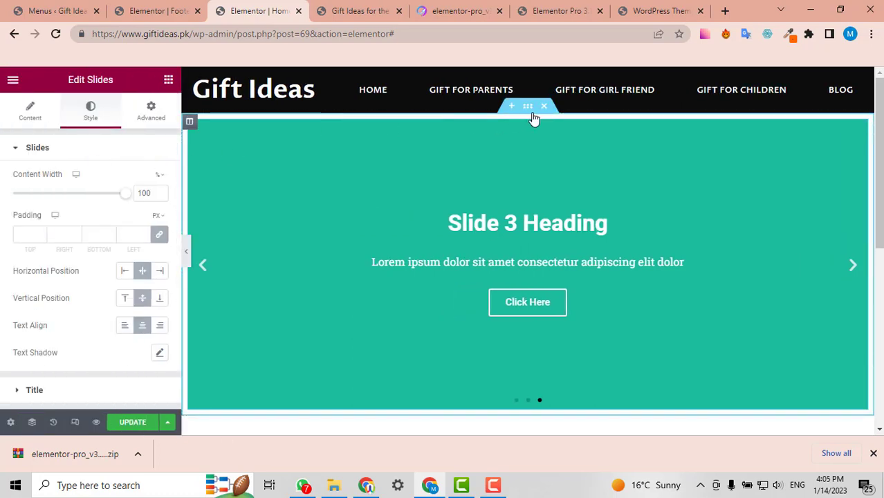
# - Set the content width of the section holding the slider to Full Width and check it across the whole page
pyautogui.click(533, 114)
pyautogui.click(119, 181)
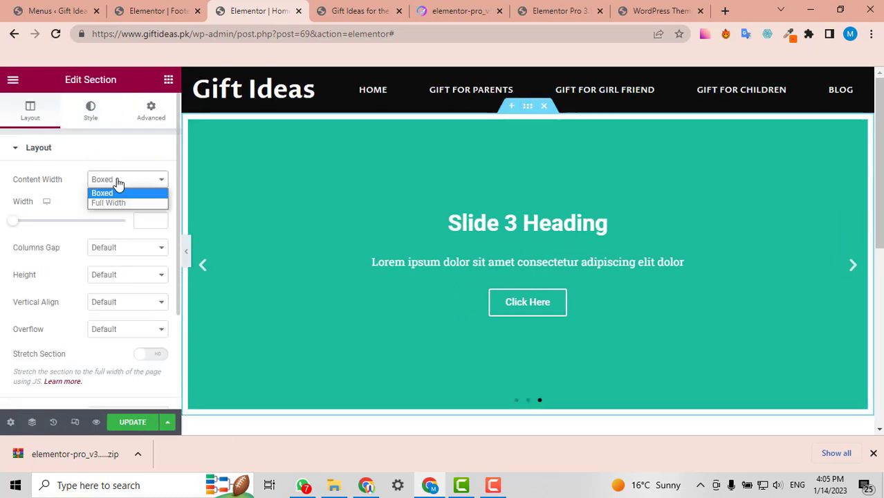
pyautogui.click(119, 203)
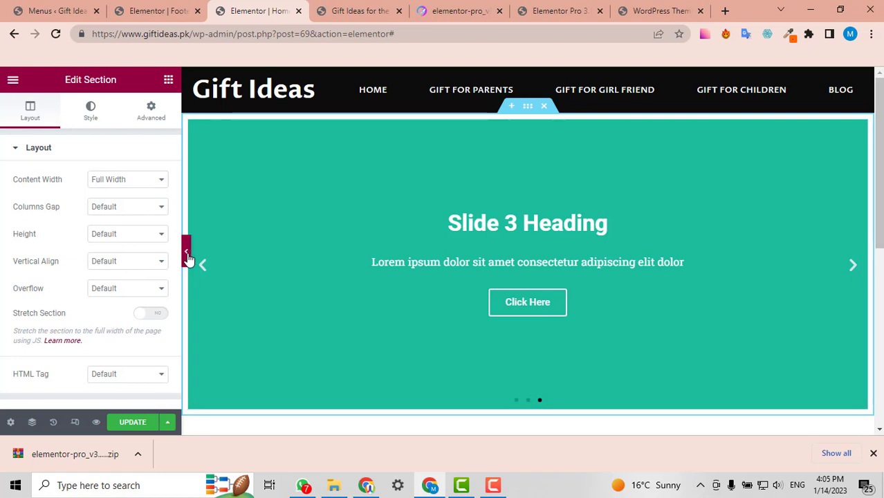
pyautogui.click(186, 252)
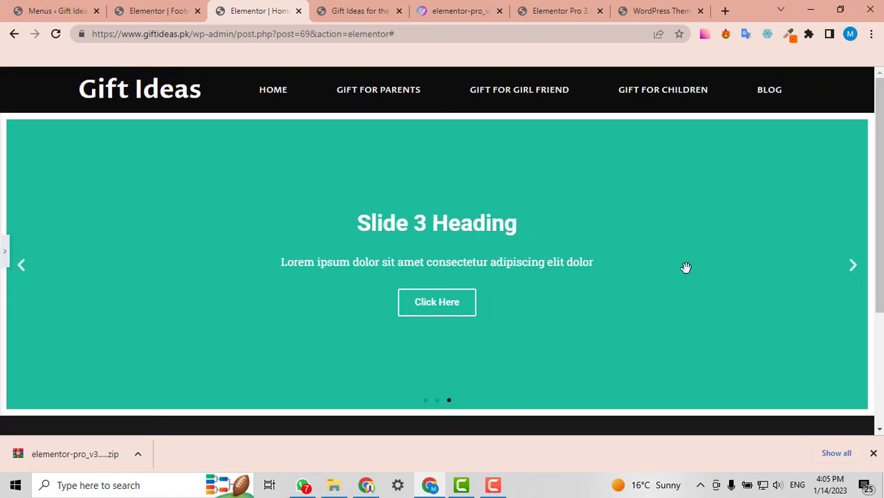
pyautogui.click(4, 253)
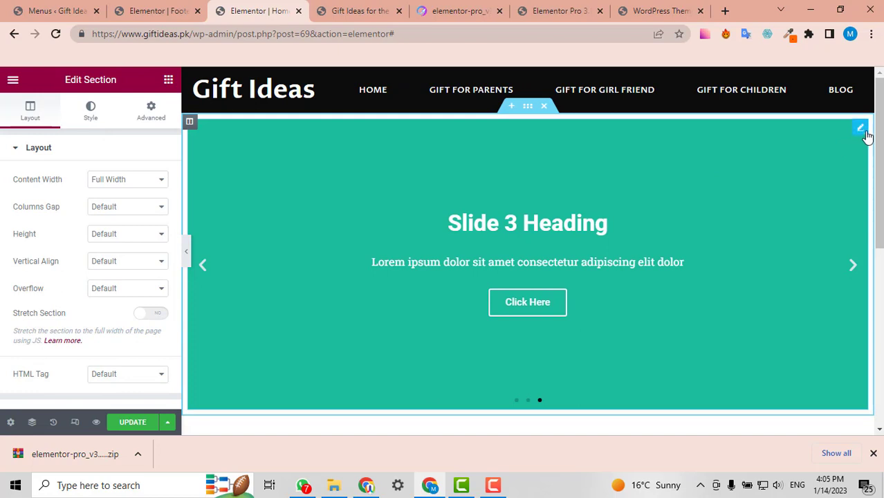
# - Open the image selection for the background of Slide 1 in the Slides widget
pyautogui.click(866, 131)
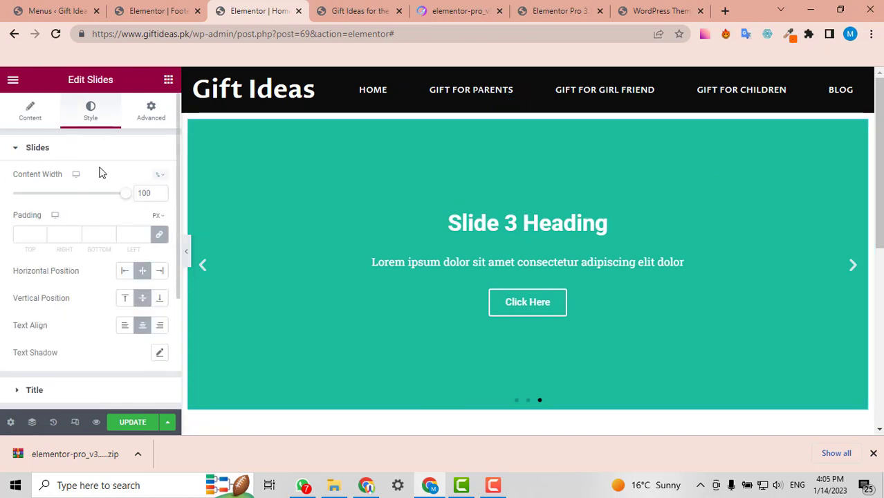
pyautogui.click(30, 112)
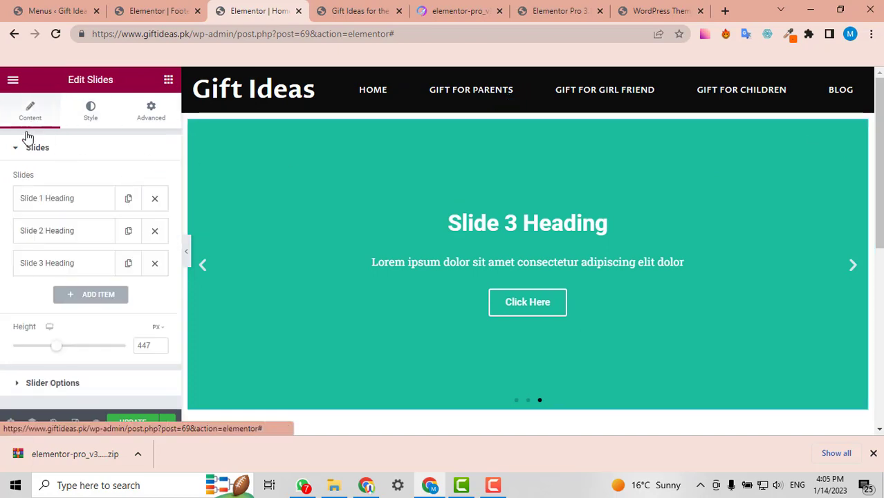
pyautogui.click(40, 201)
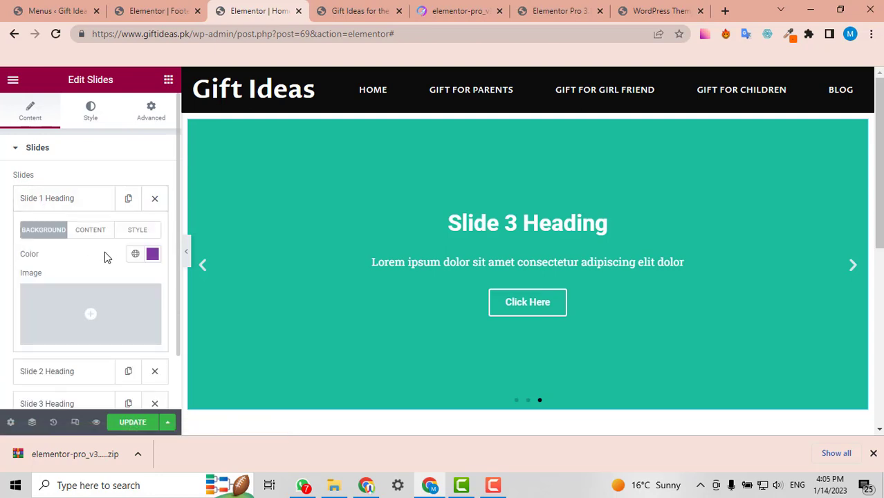
pyautogui.scroll(-2, 105, 251)
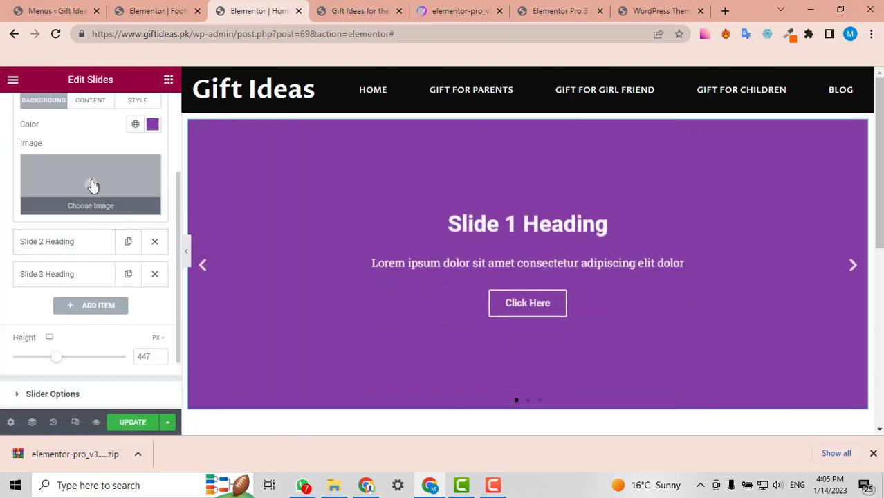
pyautogui.click(91, 184)
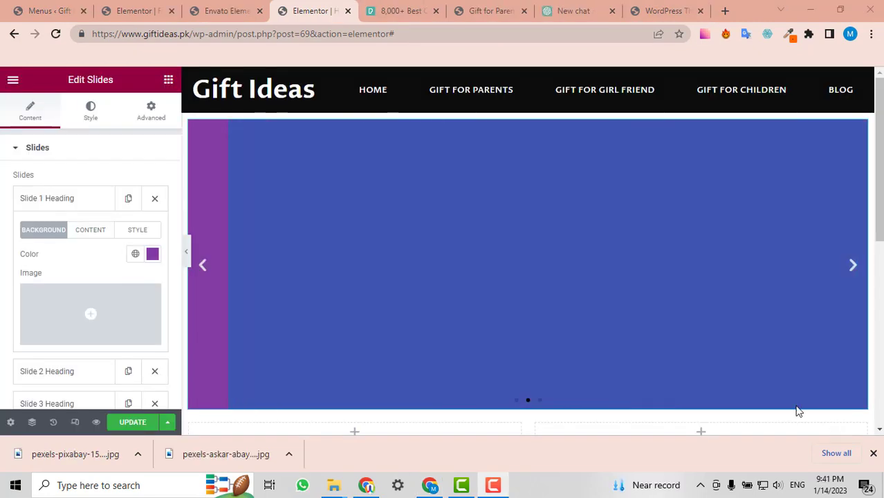
# - Switch to Pexels and browse the gift photos for a suitable slider background
pyautogui.click(408, 9)
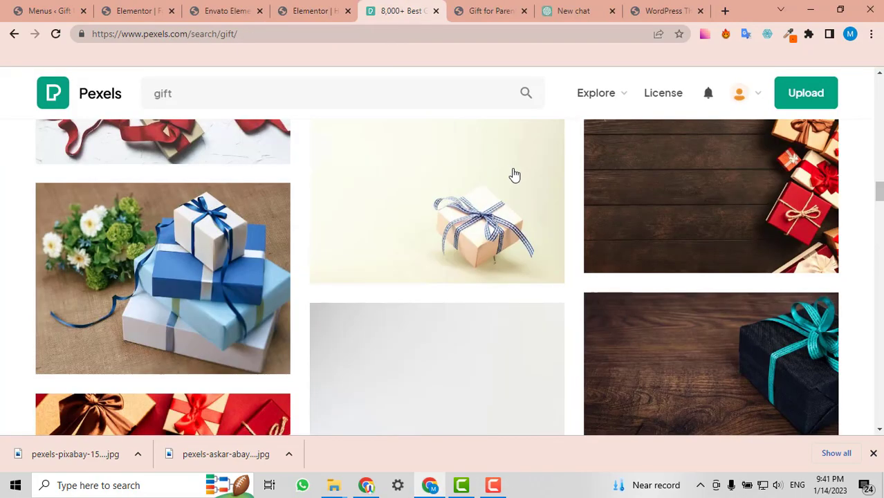
pyautogui.scroll(5, 451, 153)
pyautogui.scroll(-3, 578, 316)
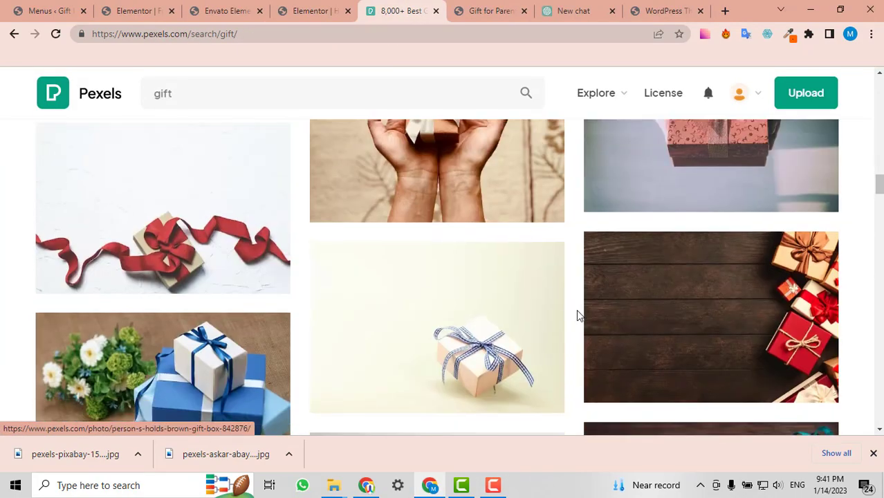
pyautogui.scroll(-3, 578, 316)
pyautogui.scroll(3, 730, 233)
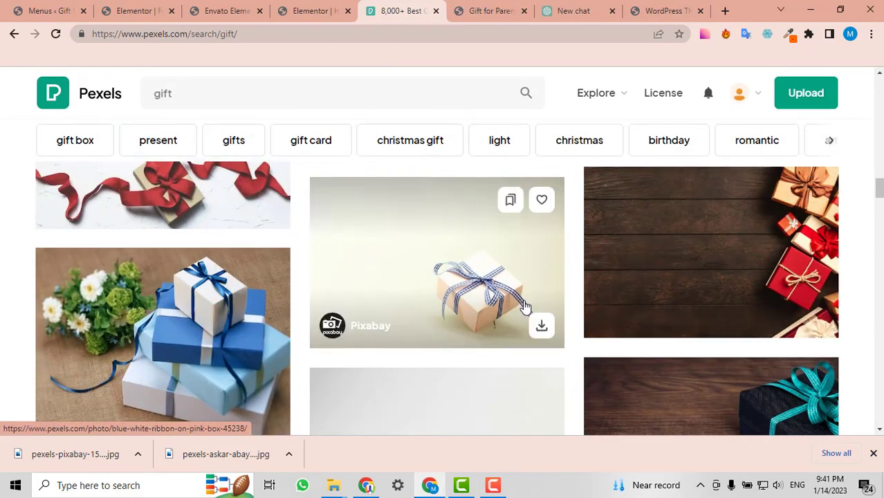
pyautogui.scroll(-3, 525, 306)
pyautogui.scroll(1, 263, 333)
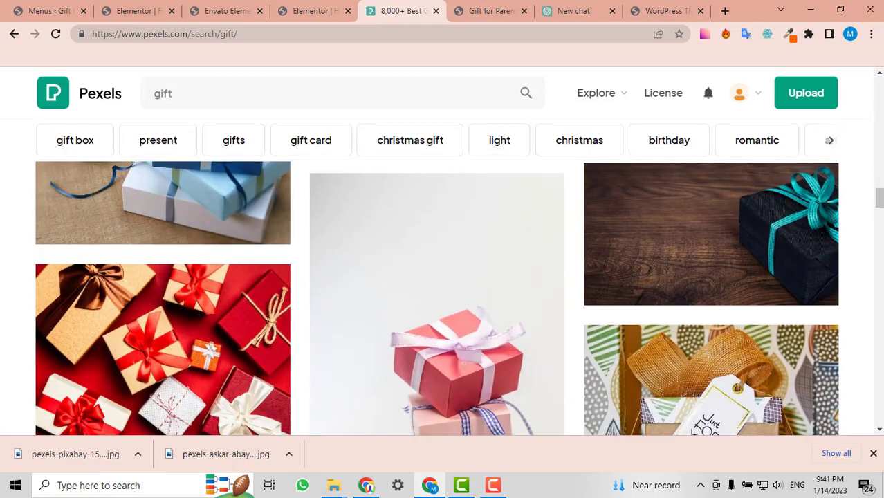
pyautogui.click(272, 95)
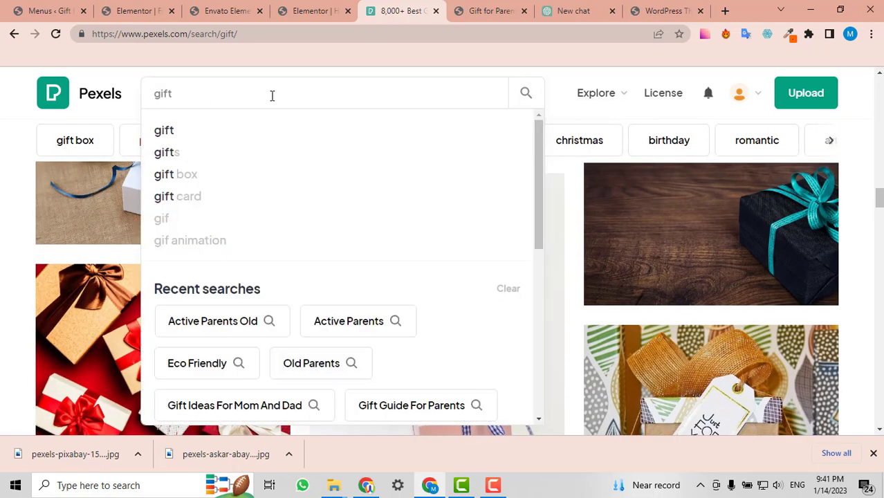
pyautogui.scroll(-4, 70, 233)
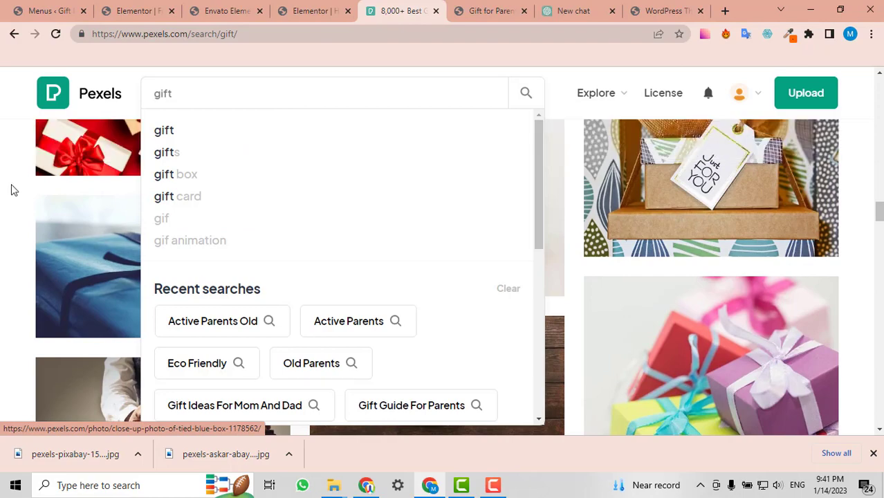
pyautogui.click(9, 192)
pyautogui.scroll(8, 479, 282)
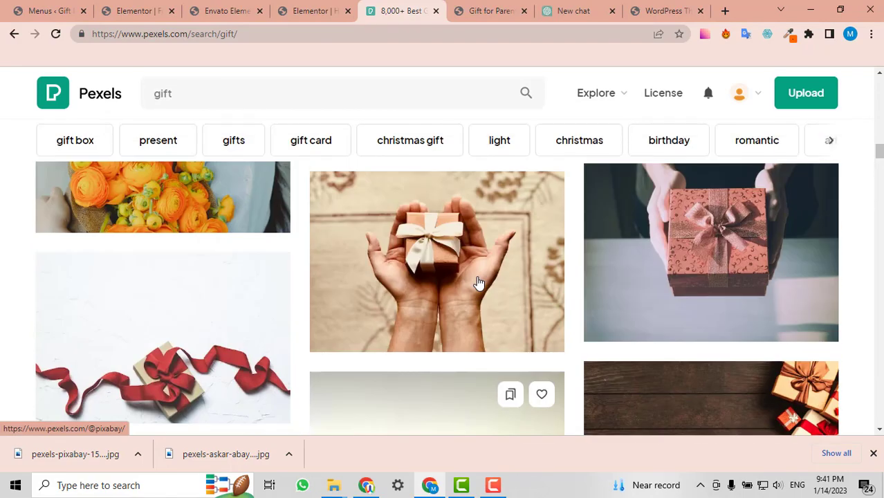
pyautogui.scroll(-1, 479, 284)
pyautogui.scroll(3, 361, 234)
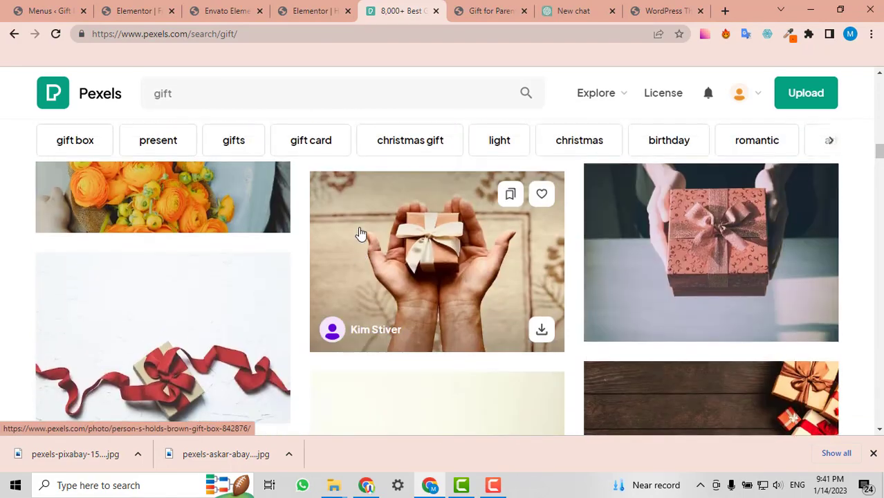
pyautogui.scroll(-2, 361, 234)
pyautogui.scroll(-5, 839, 276)
pyautogui.scroll(5, 839, 275)
pyautogui.scroll(-5, 843, 273)
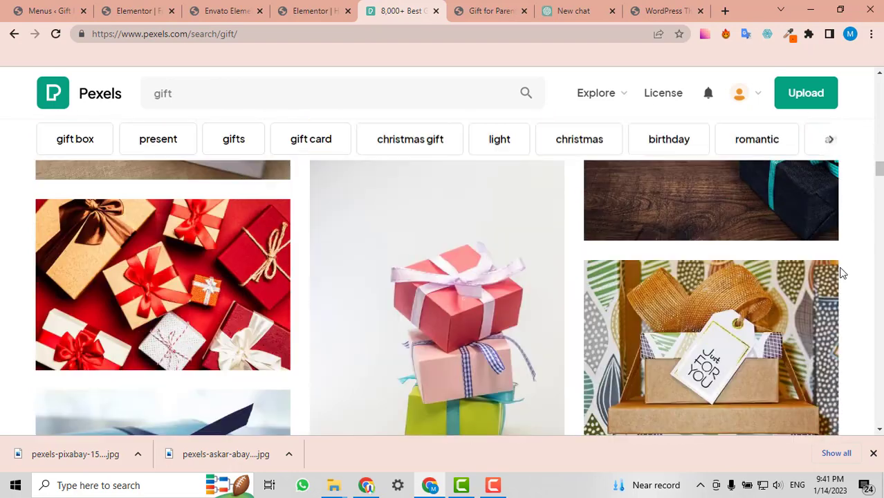
# - Download the photo of red, white and brown gift boxes on dark wood in Medium size, 1280×853
pyautogui.scroll(3, 843, 273)
pyautogui.click(688, 275)
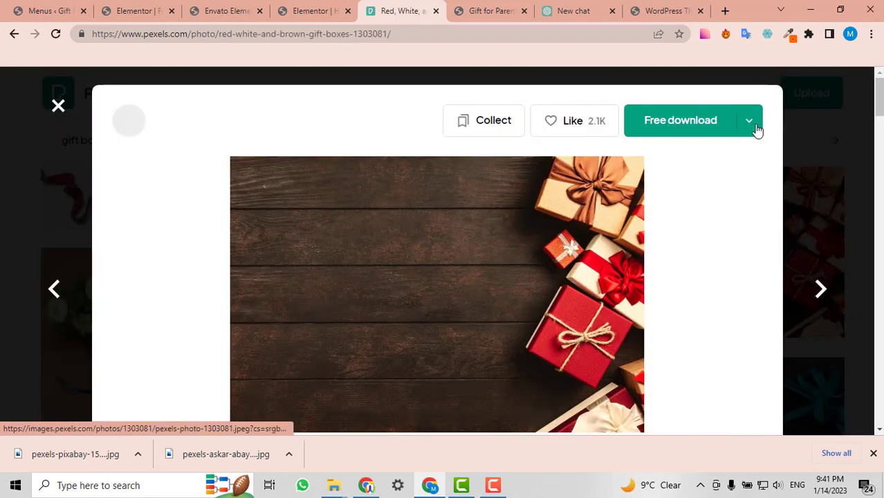
pyautogui.click(755, 123)
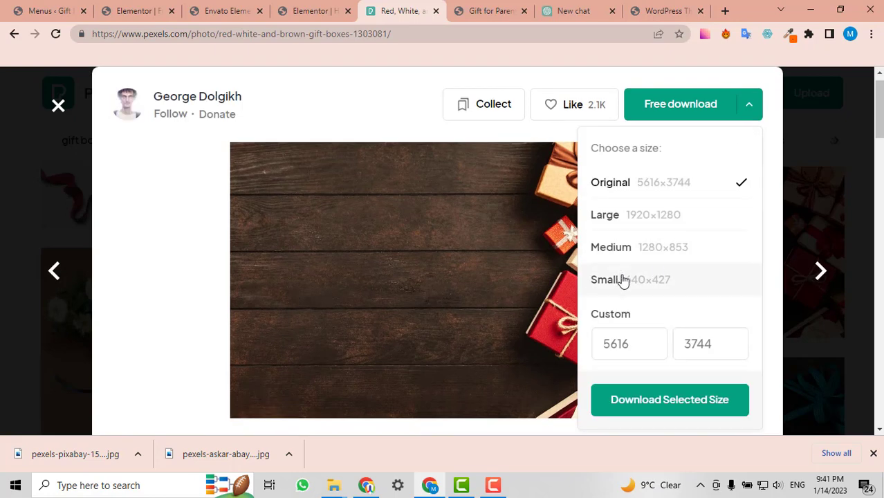
pyautogui.click(643, 411)
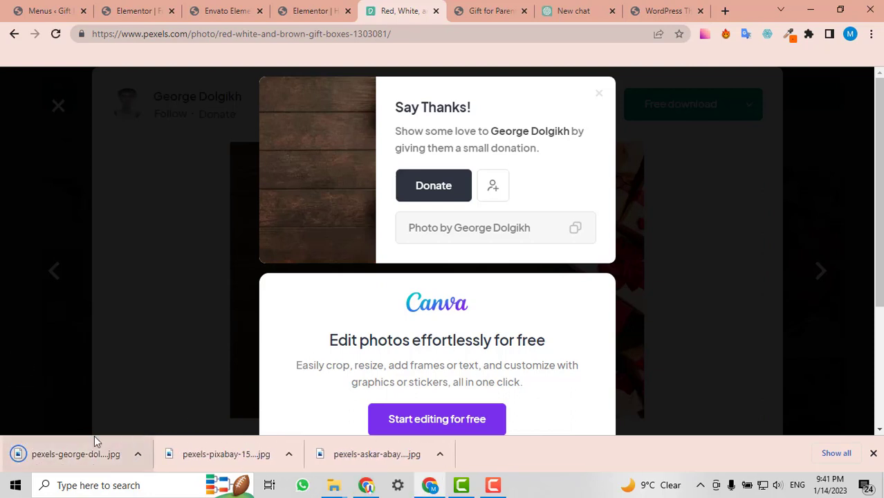
# - Return to the Elementor home page editor, upload the downloaded gift boxes photo and insert it as Slide 1's background image
pyautogui.click(282, 7)
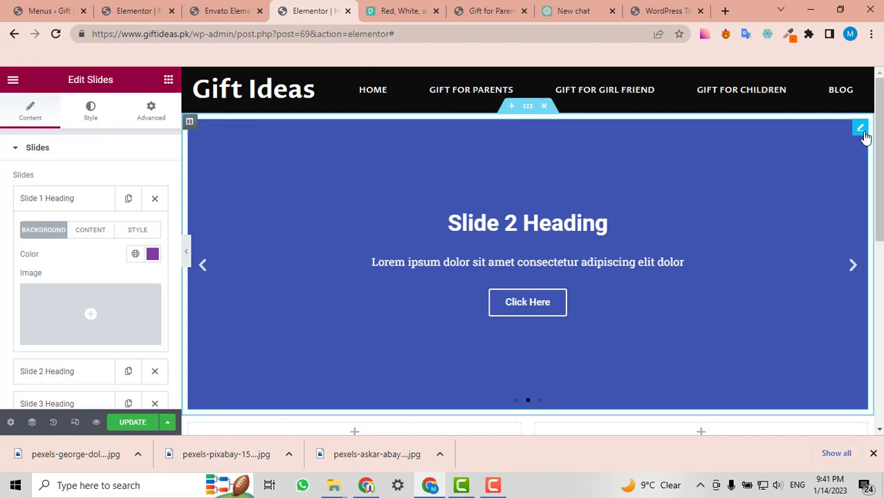
pyautogui.click(89, 320)
pyautogui.moveTo(71, 457); pyautogui.dragTo(322, 257)
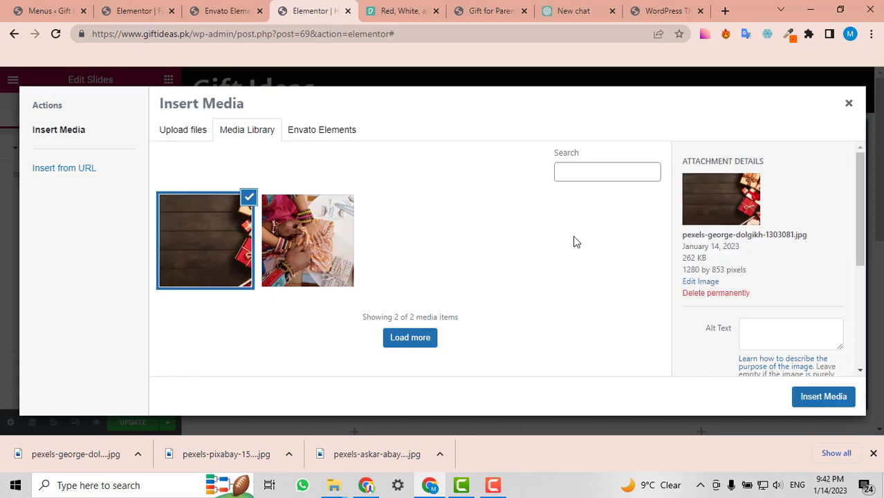
pyautogui.click(830, 403)
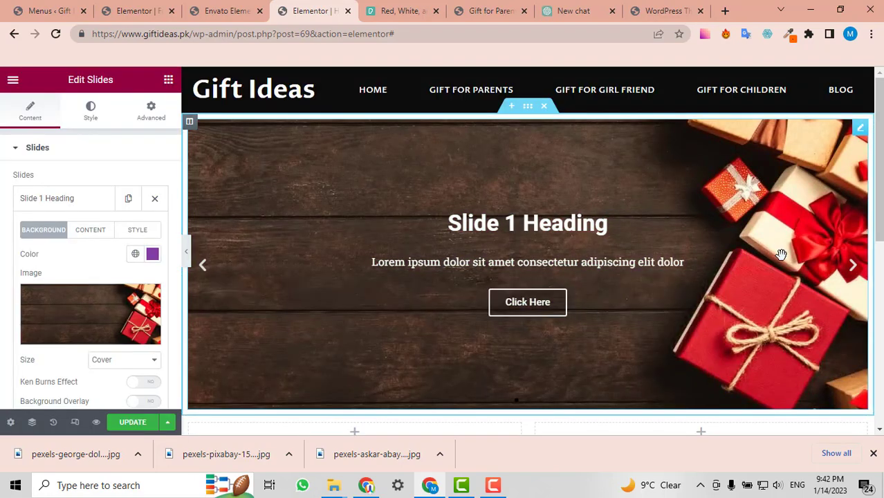
pyautogui.scroll(-2, 776, 232)
pyautogui.scroll(2, 773, 231)
# - Switch back to Pexels, close the open photo and return to the gift search results
pyautogui.click(406, 11)
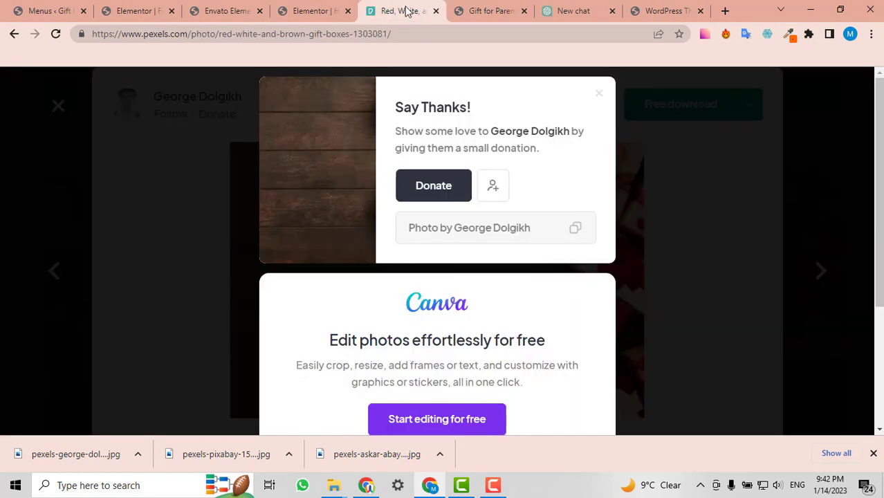
pyautogui.click(670, 177)
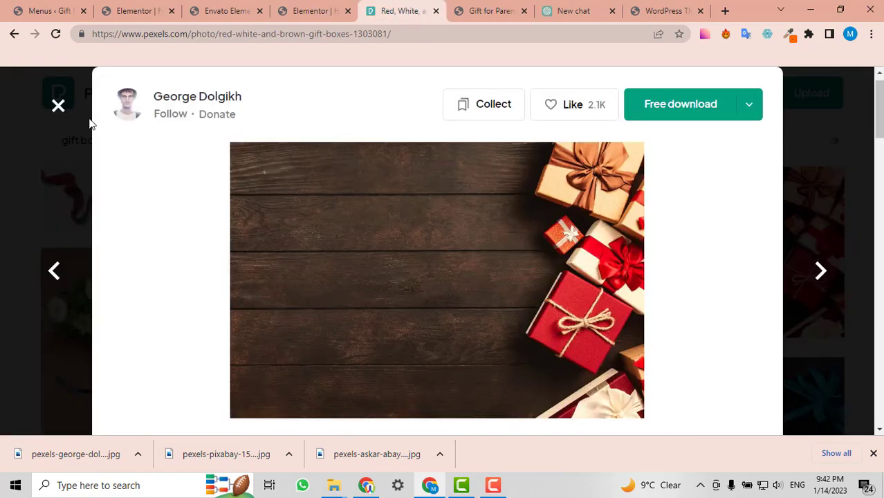
pyautogui.click(58, 108)
pyautogui.scroll(-2, 752, 229)
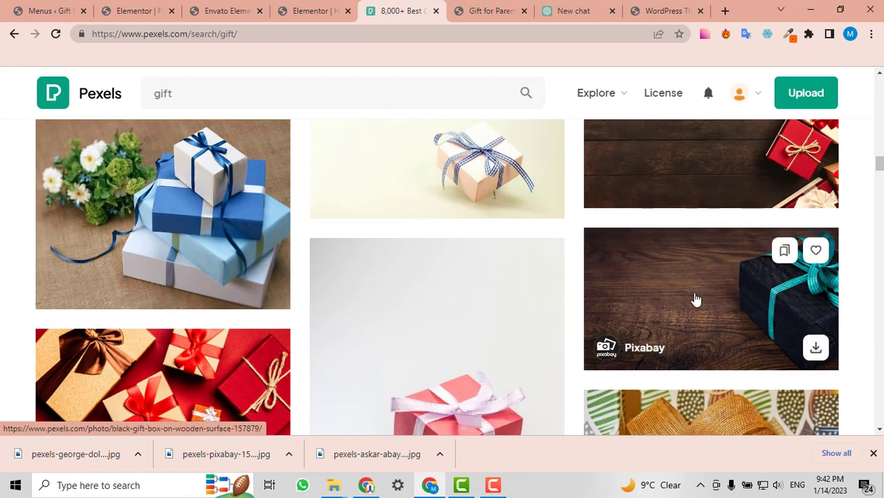
pyautogui.scroll(-2, 792, 313)
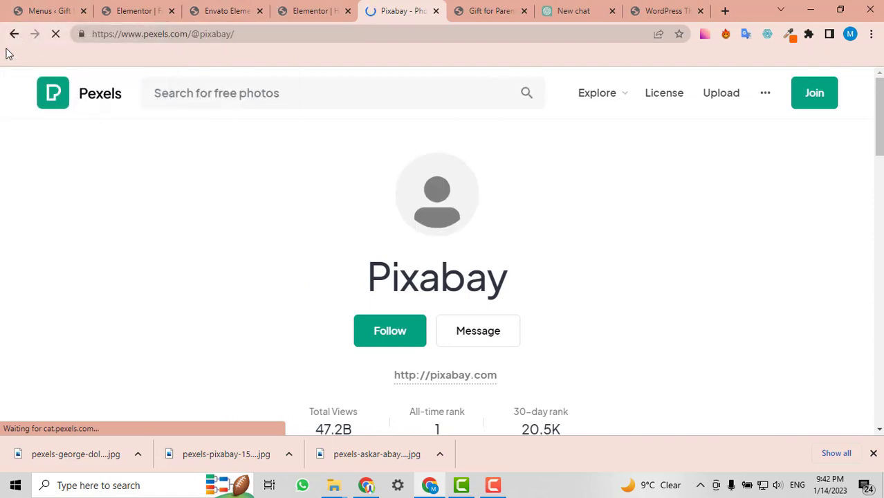
pyautogui.click(12, 36)
pyautogui.scroll(-5, 680, 267)
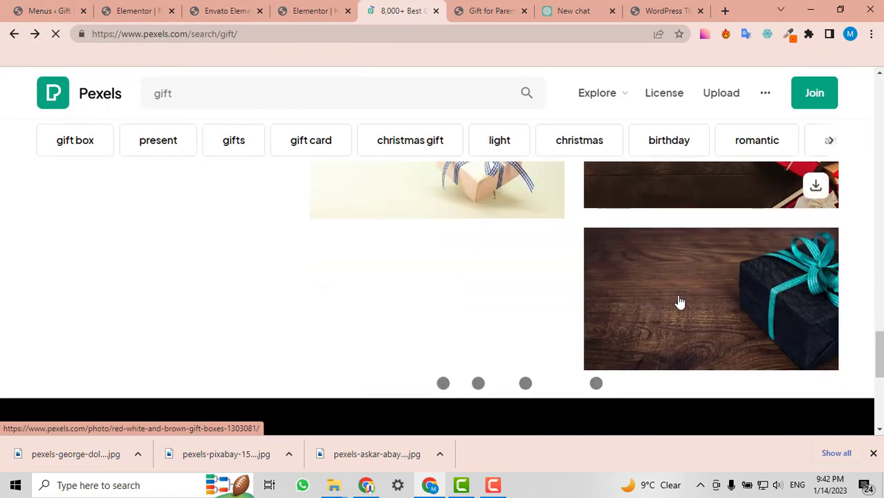
# - Download the photo of the black gift box with a teal ribbon on a wooden surface in Medium size, 1280×712
pyautogui.click(681, 302)
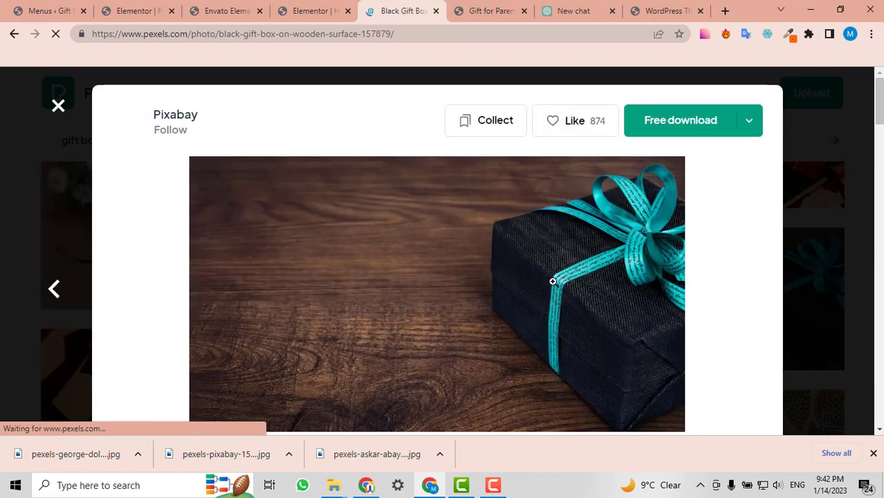
pyautogui.scroll(-1, 554, 279)
pyautogui.scroll(1, 580, 274)
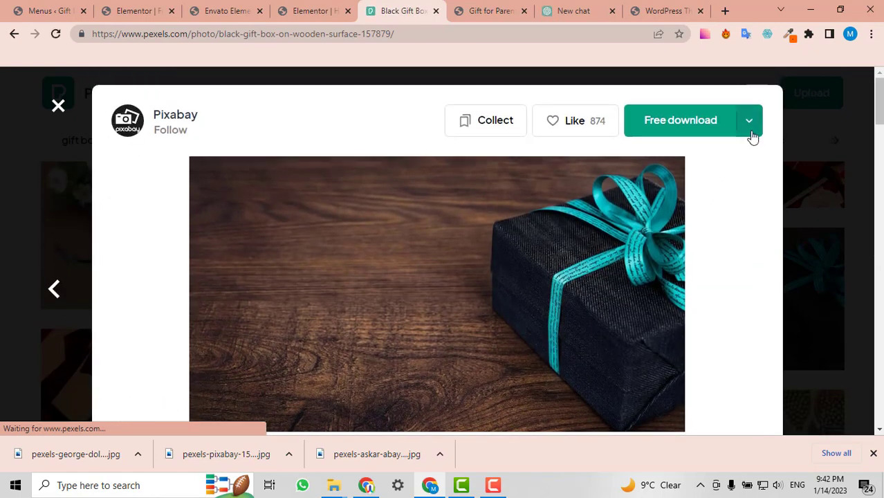
pyautogui.click(752, 133)
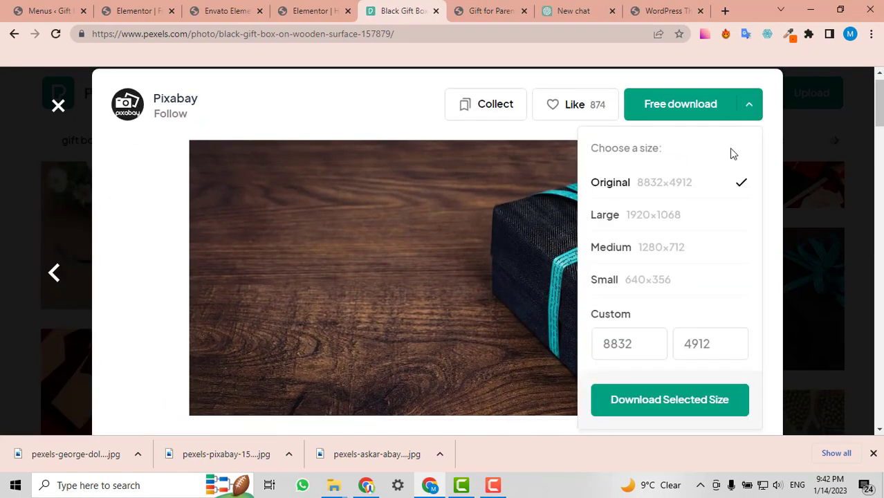
pyautogui.click(643, 255)
pyautogui.click(632, 405)
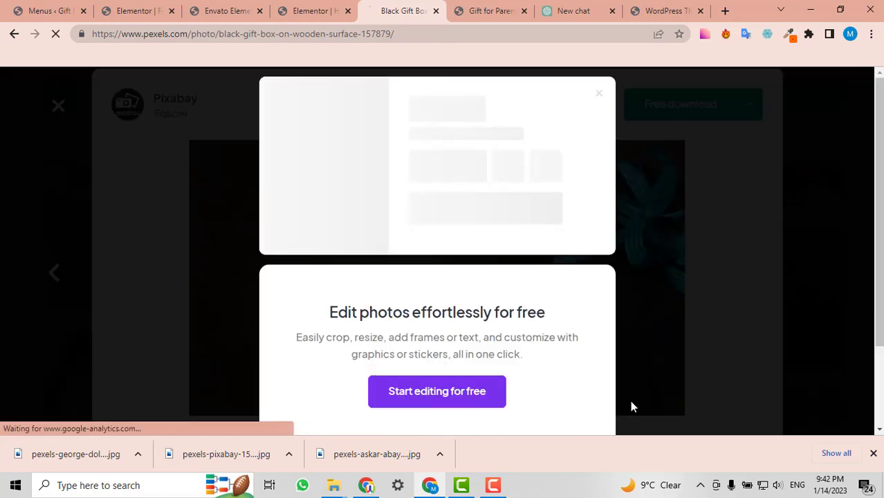
# - Switch to the Elementor home page editor, open Slide 2's background image picker and upload the downloaded black gift box photo
pyautogui.click(306, 8)
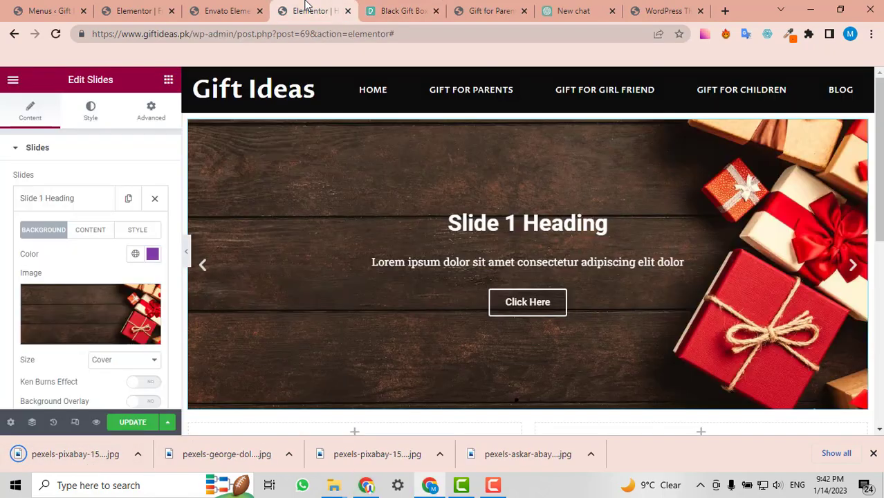
pyautogui.click(81, 200)
pyautogui.click(70, 236)
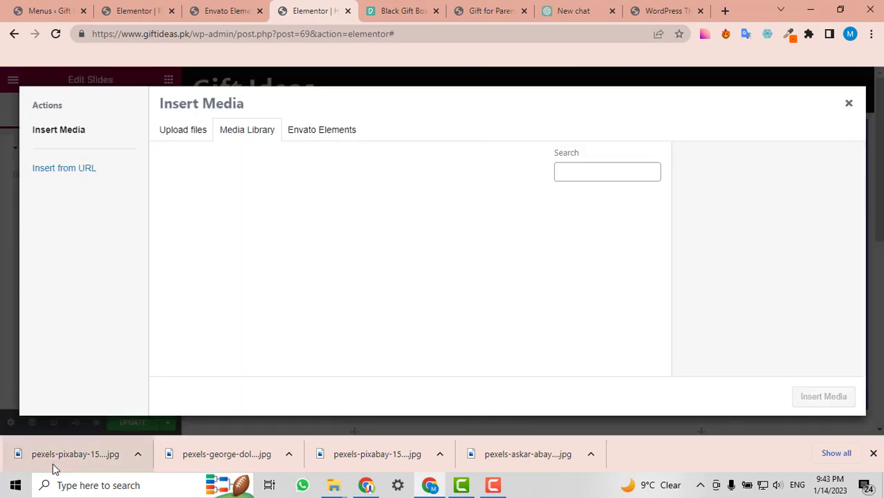
pyautogui.moveTo(53, 467); pyautogui.dragTo(472, 213)
# - Switch back to Pexels, dismiss the thank-you pop-up and close the black gift box photo to return to the gift results
pyautogui.click(401, 10)
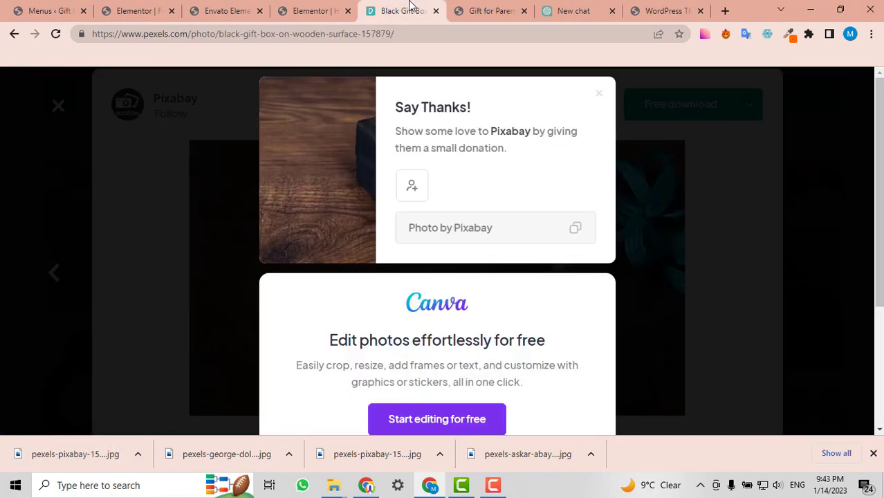
pyautogui.click(633, 193)
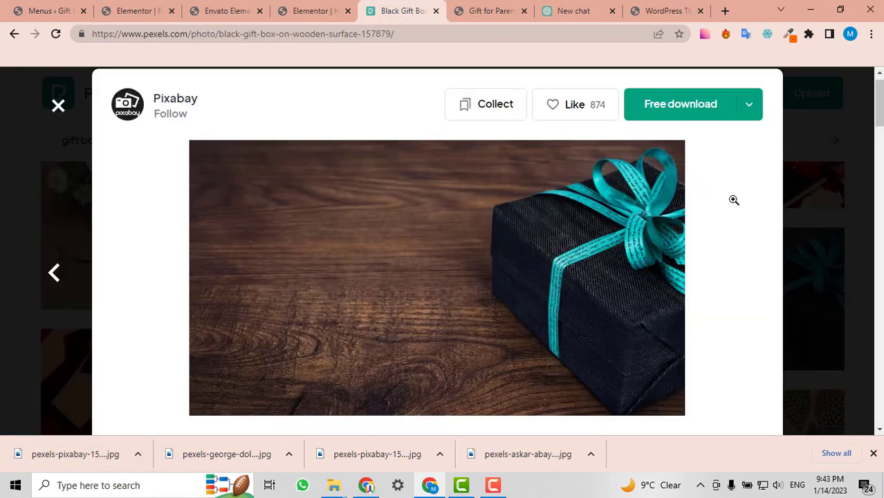
pyautogui.click(59, 105)
# - Find the flat-lay photo of gifts and baubles on whitewashed wood and download it in Medium size, 1280×853
pyautogui.scroll(-4, 567, 245)
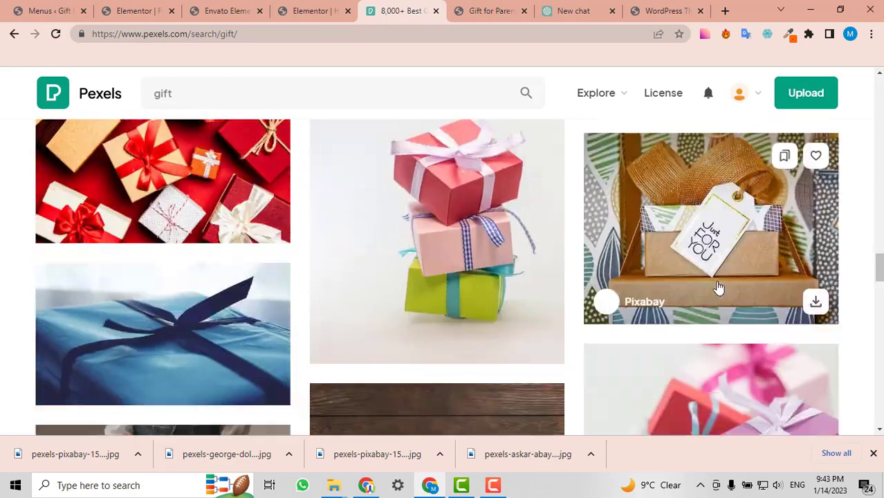
pyautogui.scroll(-4, 719, 288)
pyautogui.scroll(-5, 718, 288)
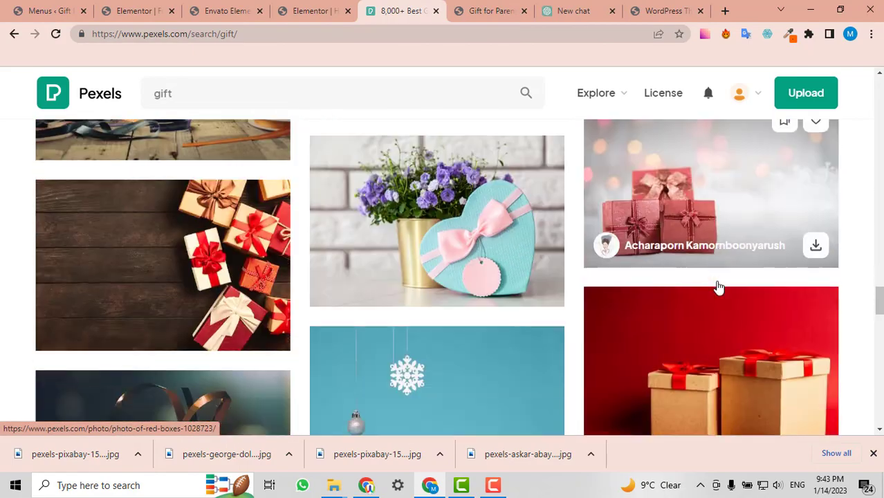
pyautogui.scroll(3, 719, 287)
pyautogui.scroll(-10, 719, 288)
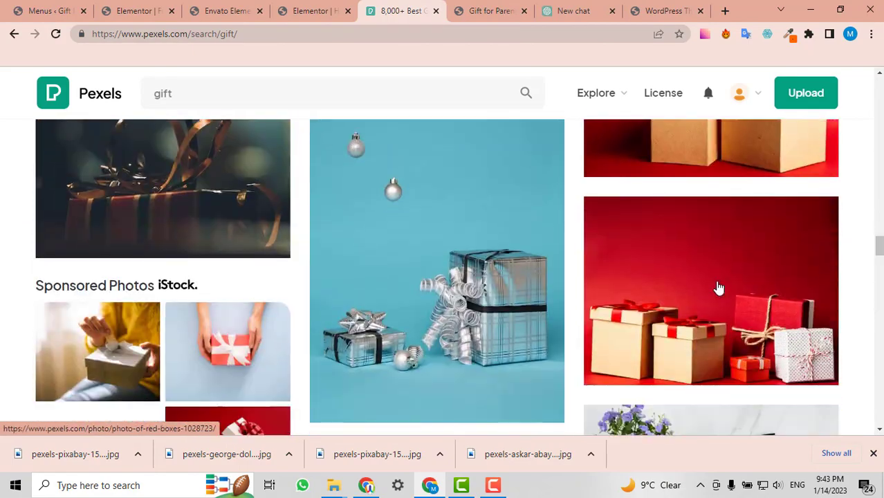
pyautogui.scroll(-5, 718, 288)
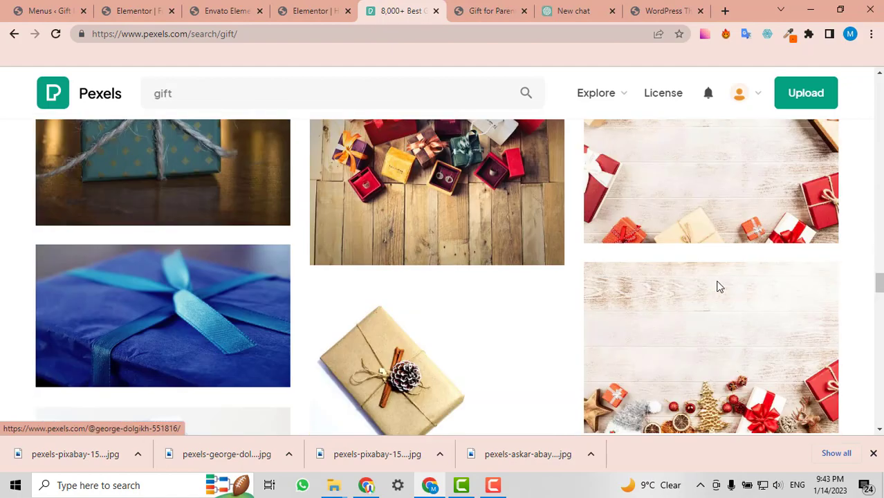
pyautogui.scroll(2, 718, 287)
pyautogui.scroll(-3, 718, 288)
pyautogui.scroll(-4, 718, 288)
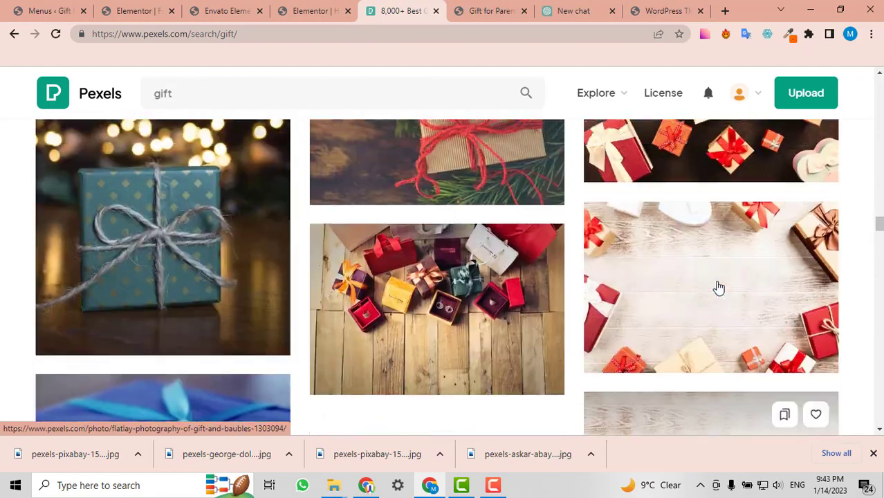
pyautogui.scroll(1, 744, 294)
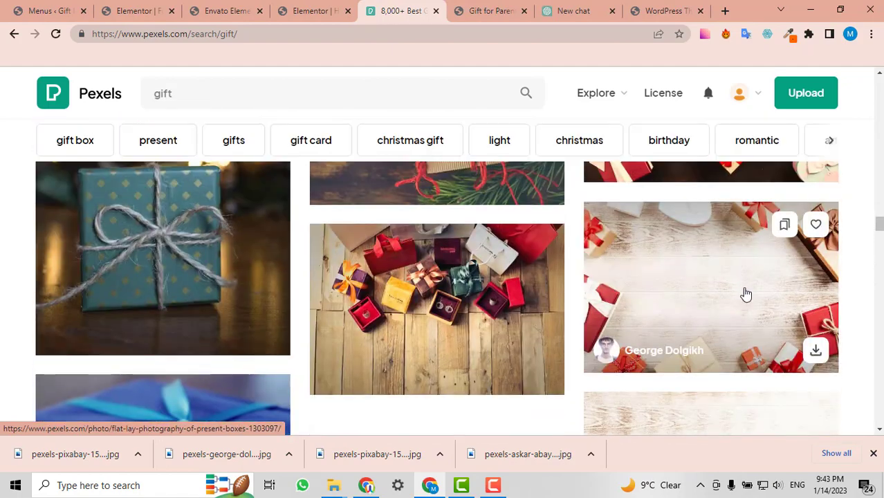
pyautogui.scroll(-5, 720, 236)
pyautogui.click(660, 182)
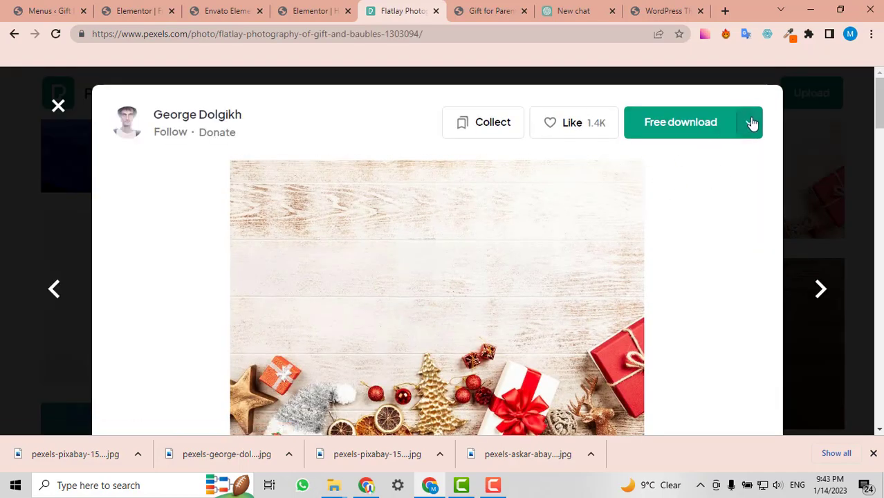
pyautogui.click(751, 131)
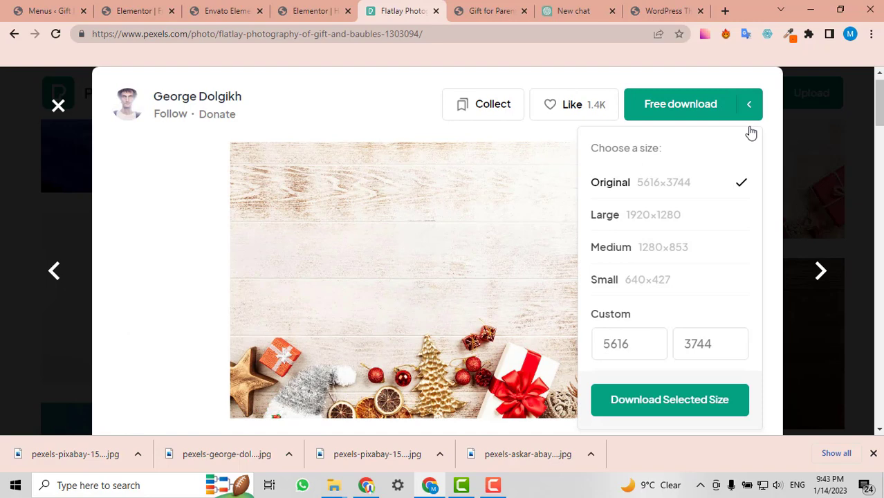
pyautogui.click(670, 255)
pyautogui.click(663, 406)
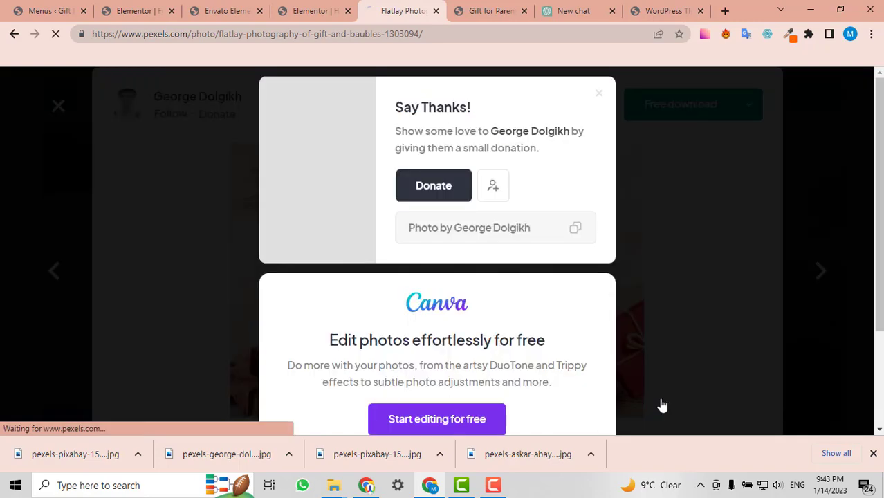
# - Return to the Elementor editor, insert the uploaded black gift box photo as Slide 2's background and collapse Slide 2's settings
pyautogui.click(316, 8)
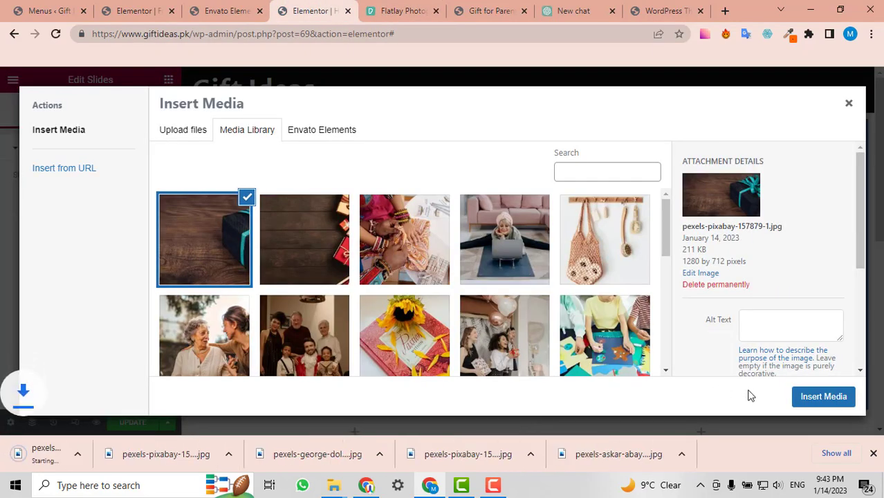
pyautogui.click(824, 397)
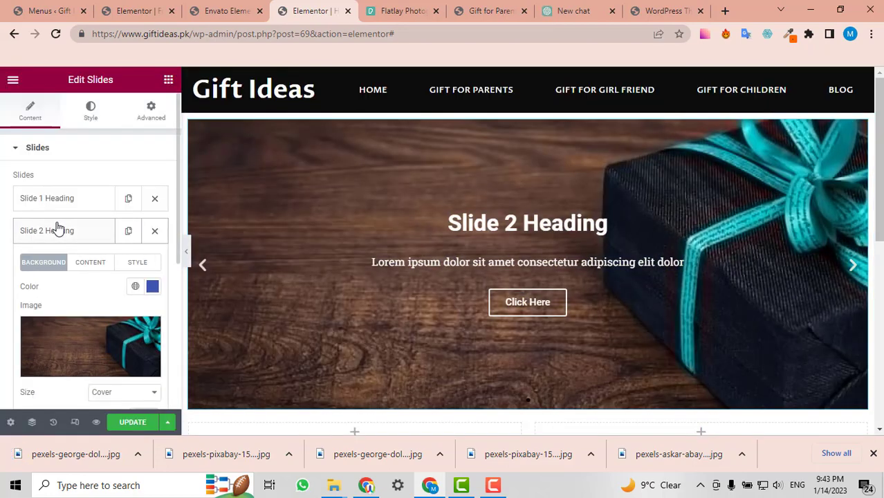
pyautogui.click(60, 231)
# - Open Slide 3's settings, upload the downloaded gifts and baubles photo and insert it as the slide's background image
pyautogui.click(65, 263)
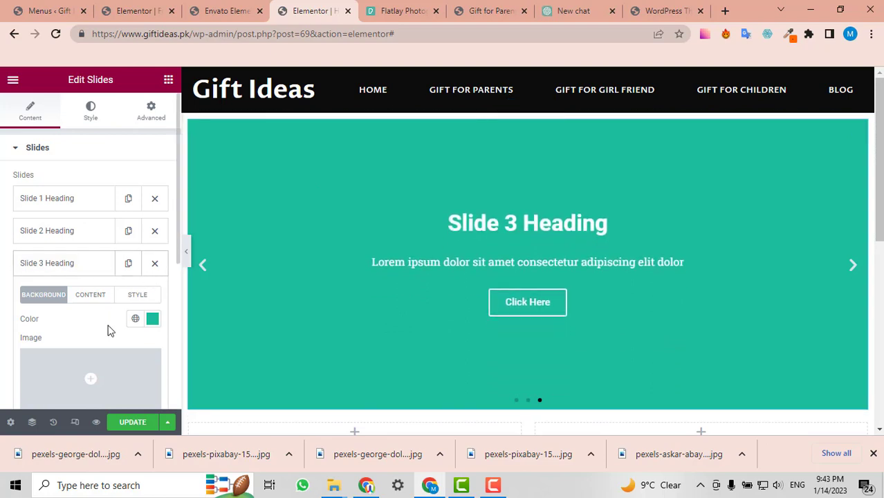
pyautogui.click(127, 362)
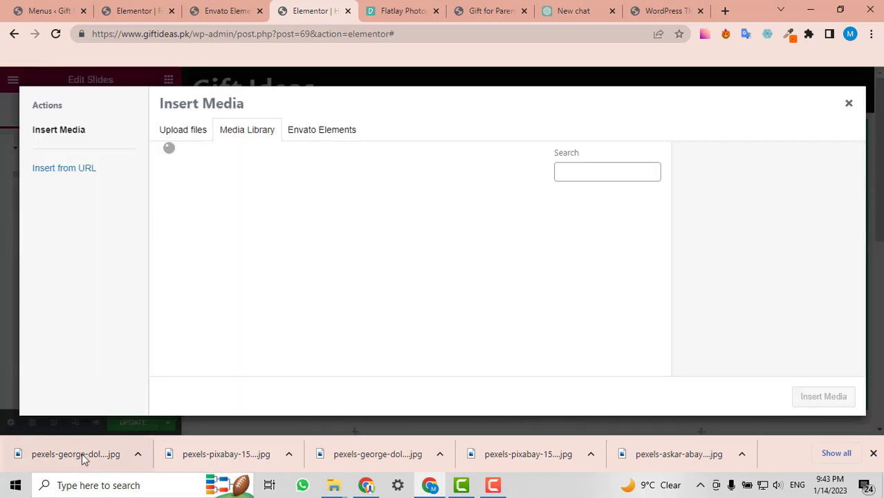
pyautogui.moveTo(78, 454); pyautogui.dragTo(312, 275)
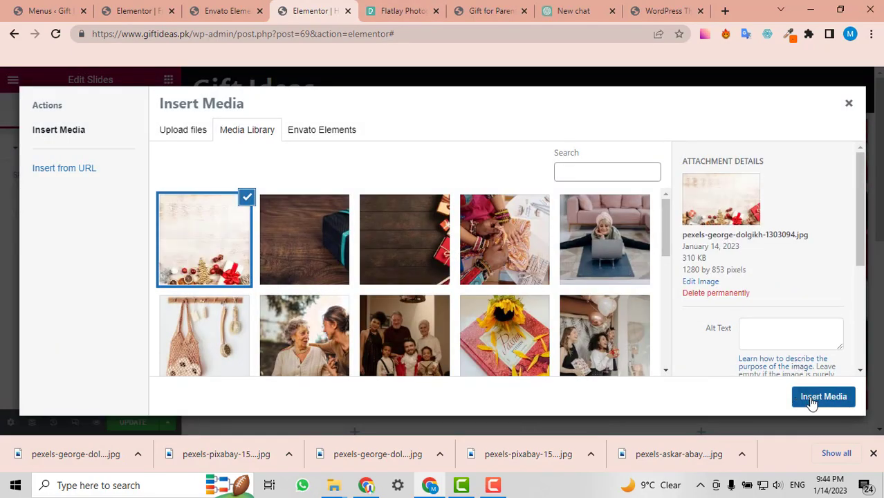
pyautogui.click(824, 396)
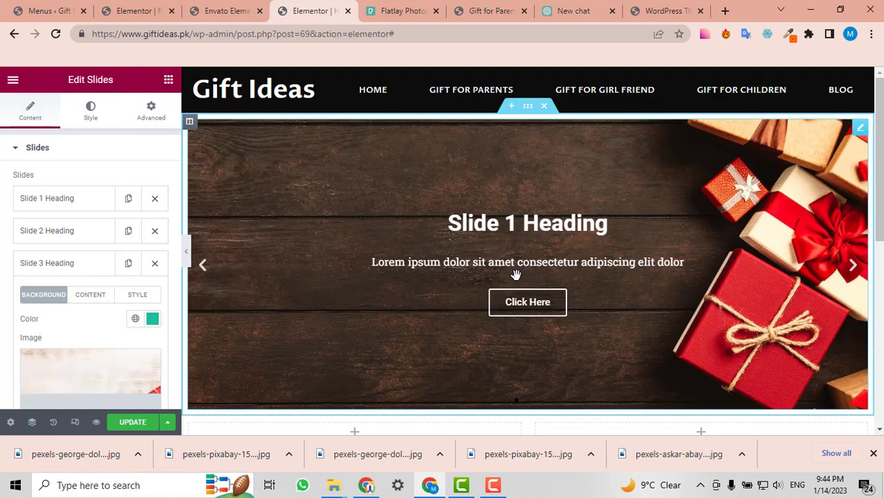
# - Page through the slider preview to check the backgrounds and text legibility, and review Slide 3's background options
pyautogui.click(853, 266)
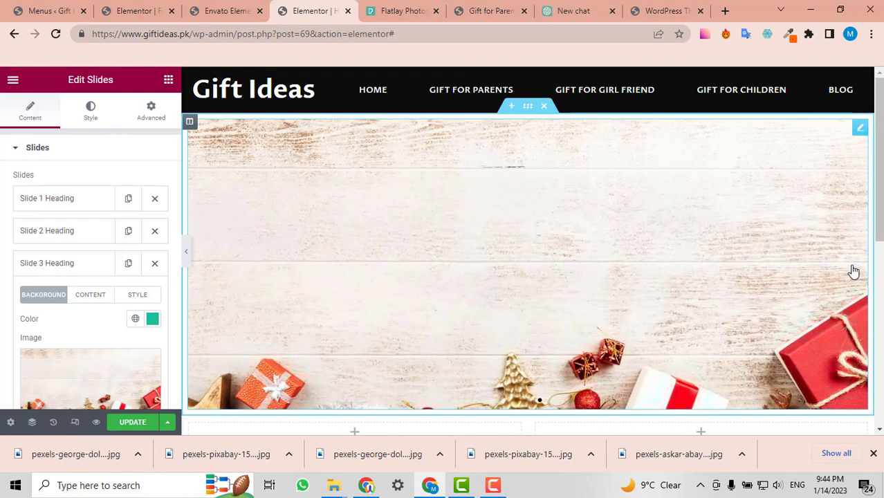
pyautogui.click(852, 270)
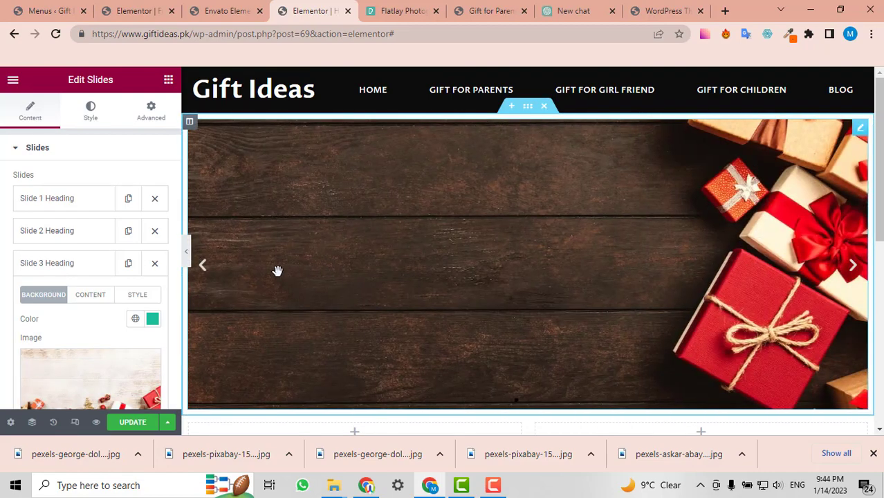
pyautogui.scroll(-1, 87, 310)
pyautogui.scroll(-1, 106, 308)
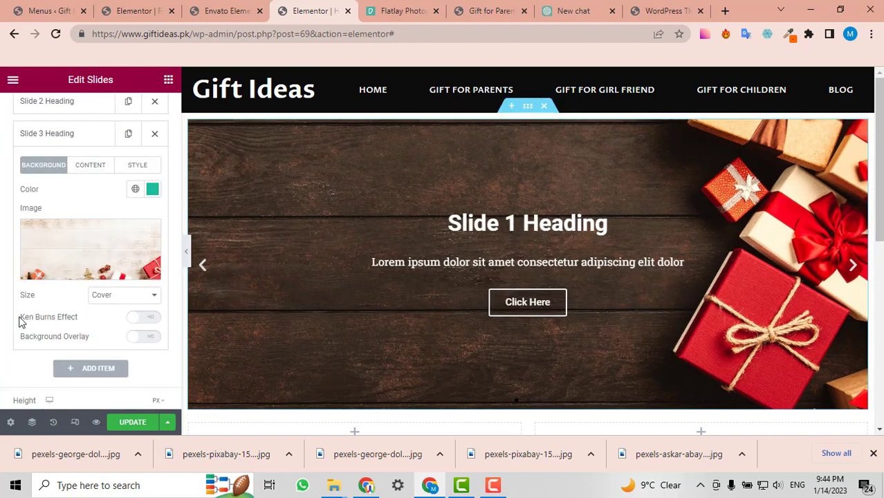
pyautogui.click(855, 270)
pyautogui.click(856, 274)
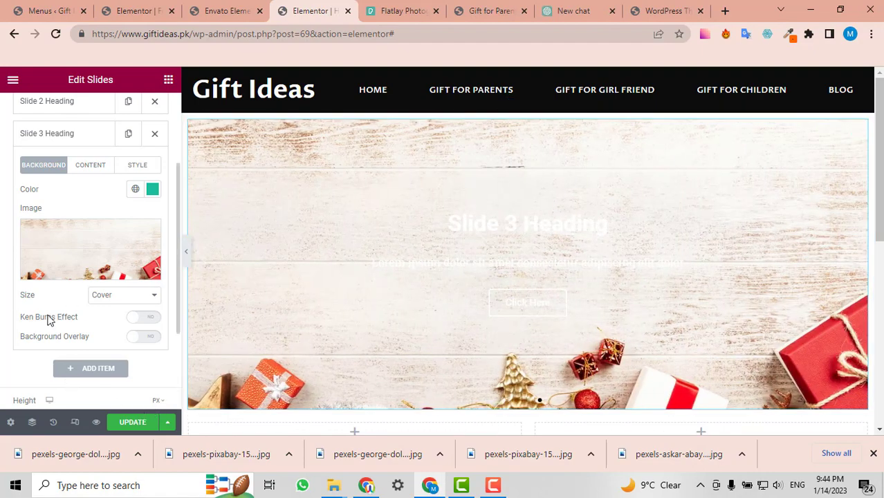
# - Enable the Background Overlay on Slide 3 and darken its overlay color to #000000B5
pyautogui.click(151, 338)
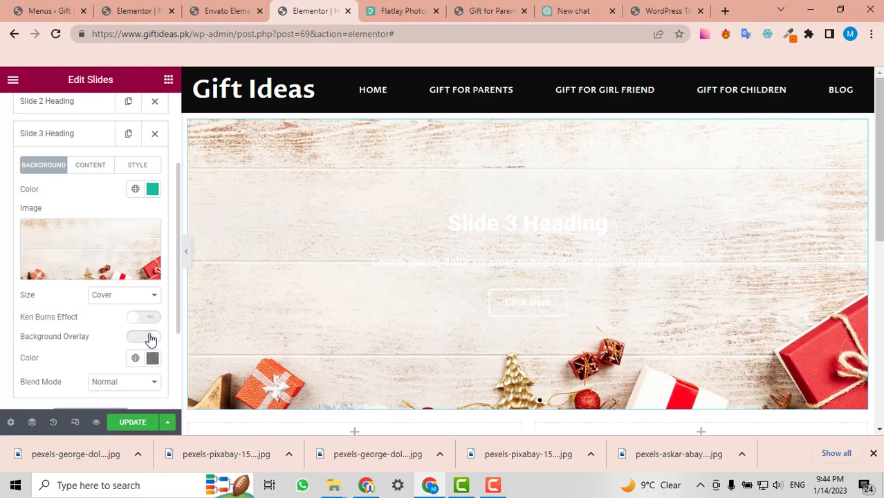
pyautogui.scroll(-1, 81, 297)
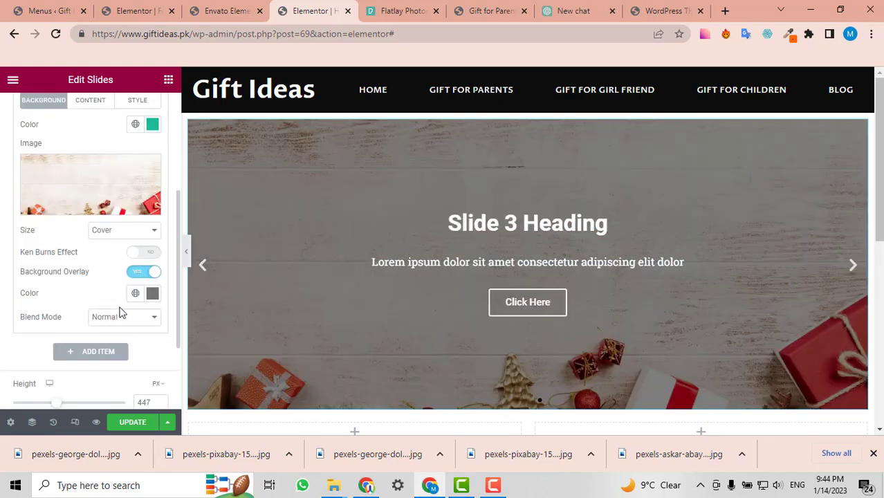
pyautogui.click(152, 293)
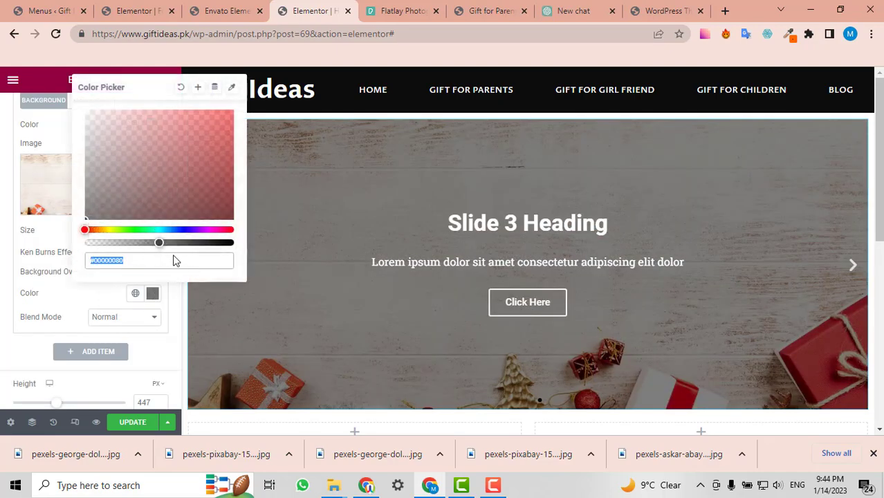
pyautogui.moveTo(162, 242); pyautogui.dragTo(189, 242)
pyautogui.click(72, 316)
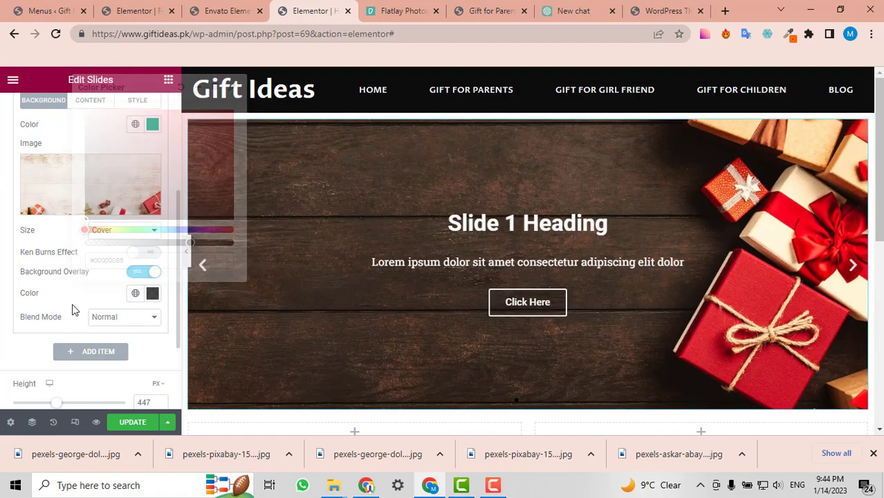
# - Bring Slide 3 into the slider preview and enable its Ken Burns Effect
pyautogui.click(853, 271)
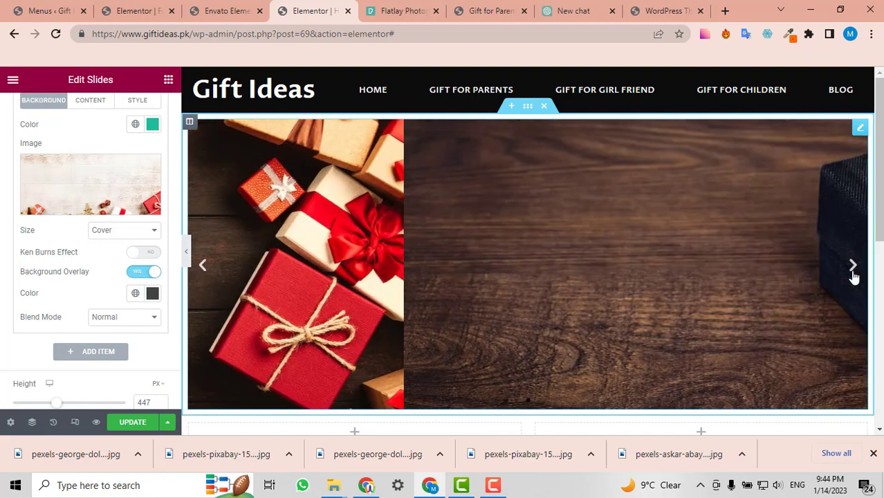
pyautogui.click(853, 271)
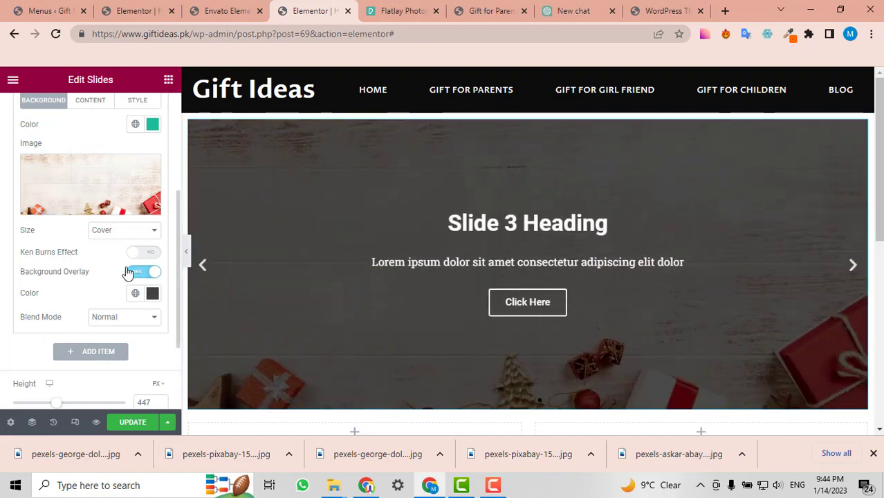
pyautogui.click(152, 253)
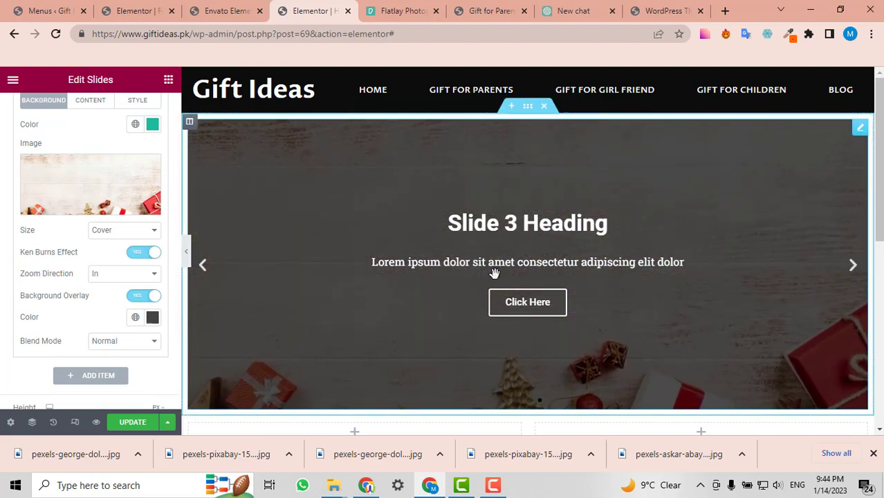
# - Bring Slide 2 into the preview, open its background settings and enable the Ken Burns Effect
pyautogui.click(208, 274)
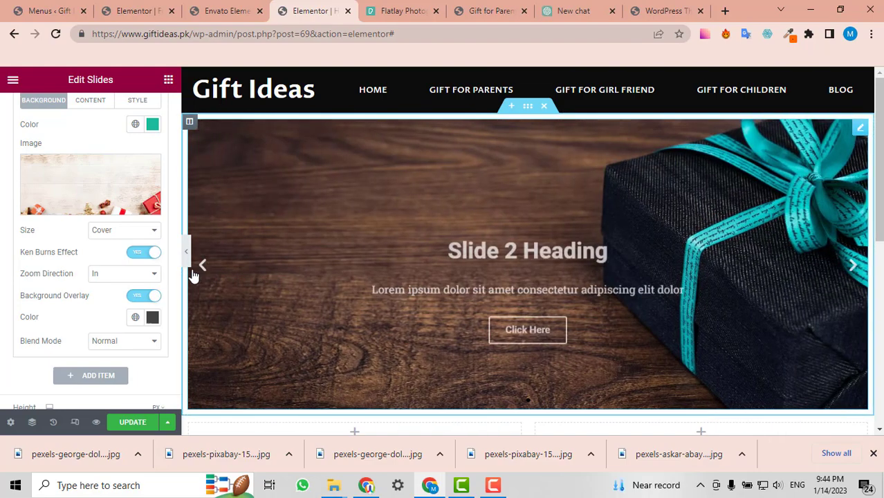
pyautogui.scroll(3, 79, 272)
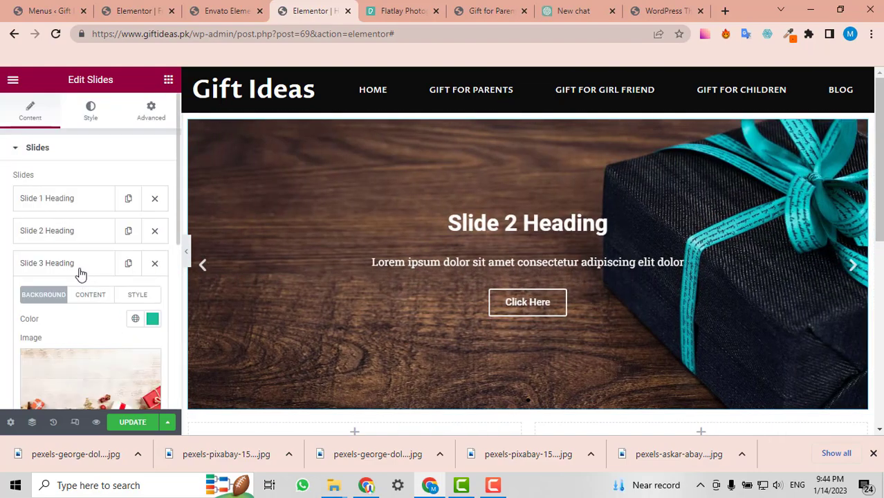
pyautogui.click(66, 232)
pyautogui.scroll(-2, 48, 306)
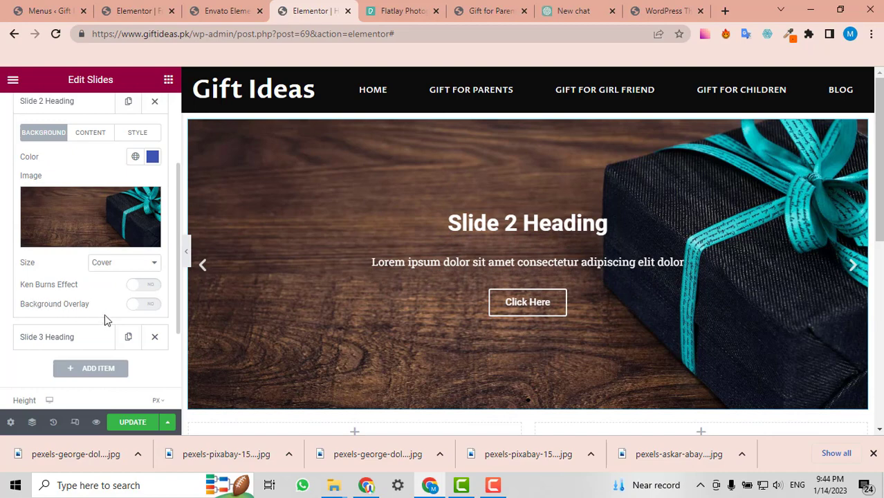
pyautogui.click(152, 293)
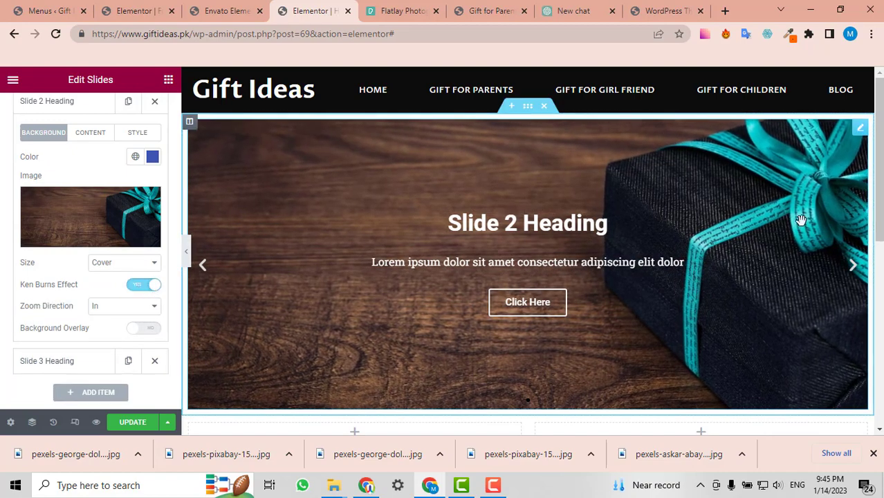
pyautogui.scroll(2, 97, 190)
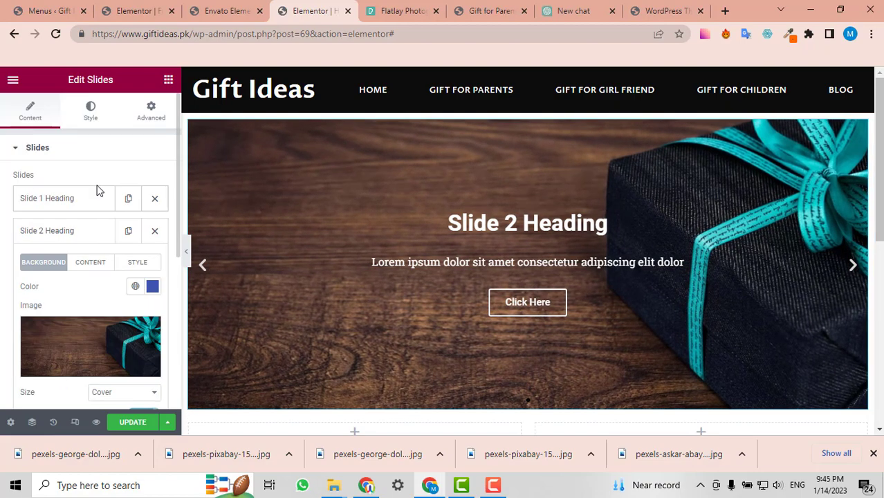
# - Open Slide 1's background settings and enable its Ken Burns Effect
pyautogui.click(72, 197)
pyautogui.scroll(-3, 79, 277)
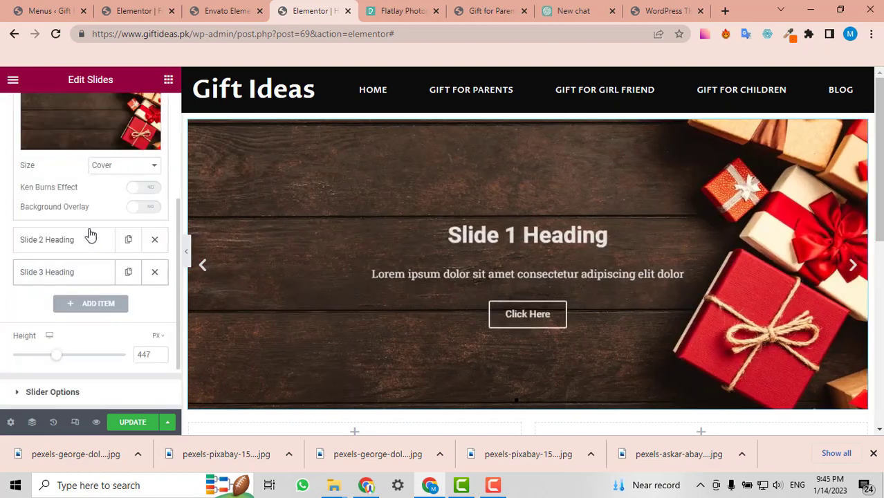
pyautogui.click(155, 192)
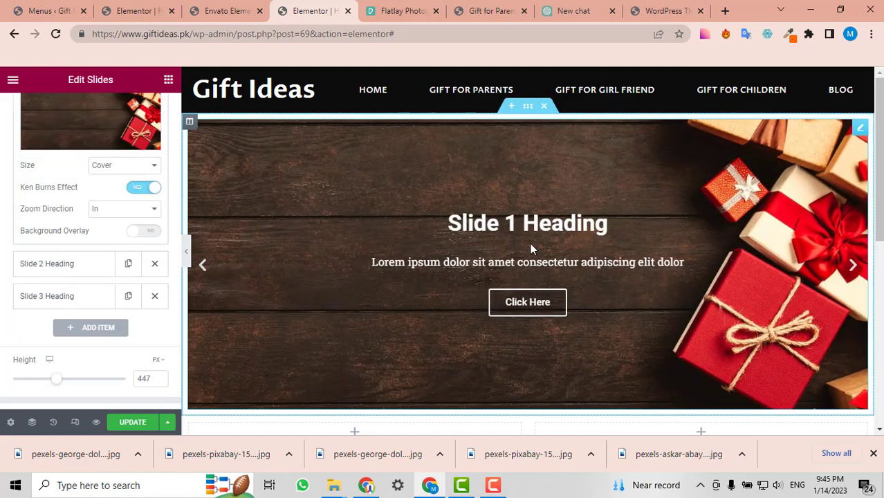
pyautogui.scroll(-3, 529, 242)
pyautogui.scroll(3, 529, 242)
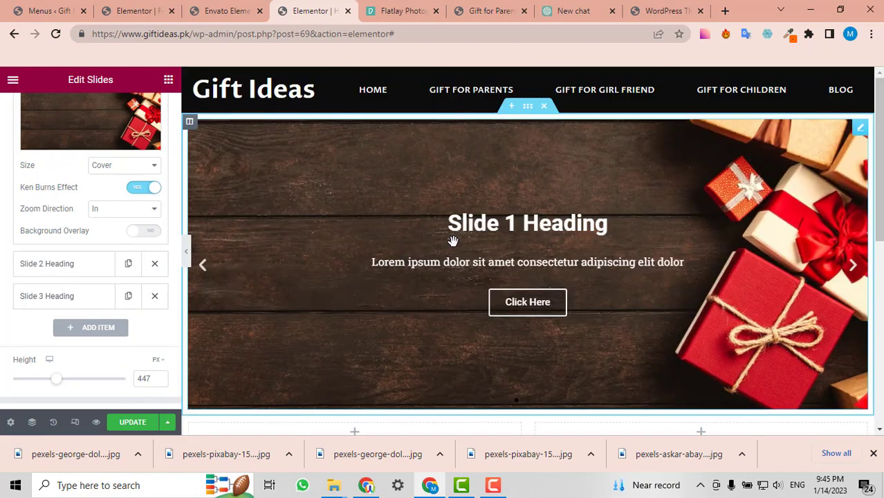
# - Move the ChatGPT browser tab beside the Elementor Home tab and open the ChatGPT page
pyautogui.click(418, 5)
pyautogui.moveTo(589, 8); pyautogui.dragTo(320, 6)
pyautogui.click(319, 6)
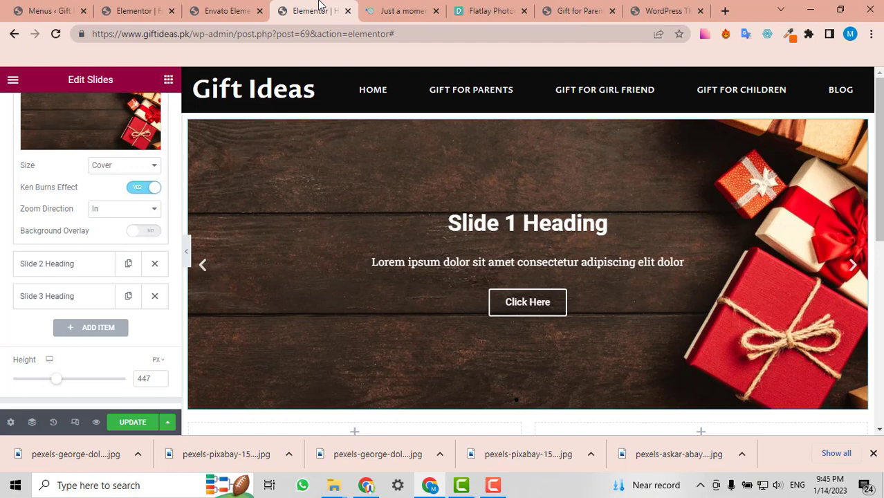
pyautogui.click(399, 7)
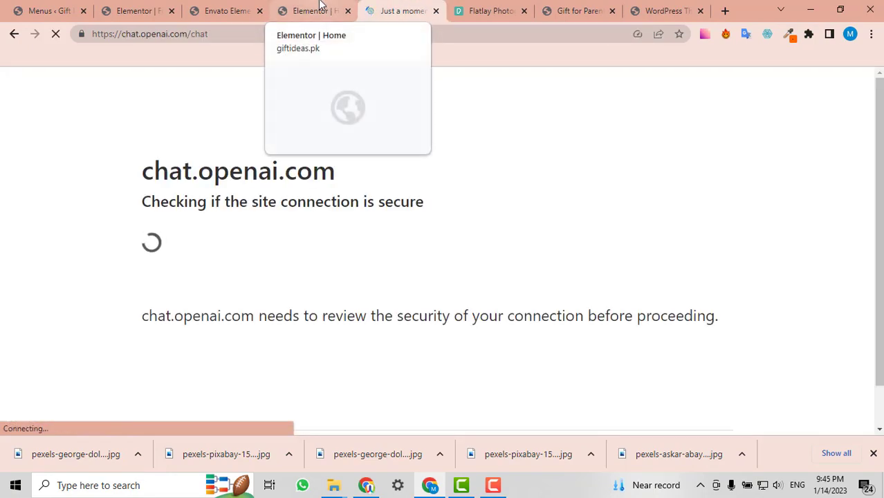
pyautogui.click(320, 5)
pyautogui.click(378, 5)
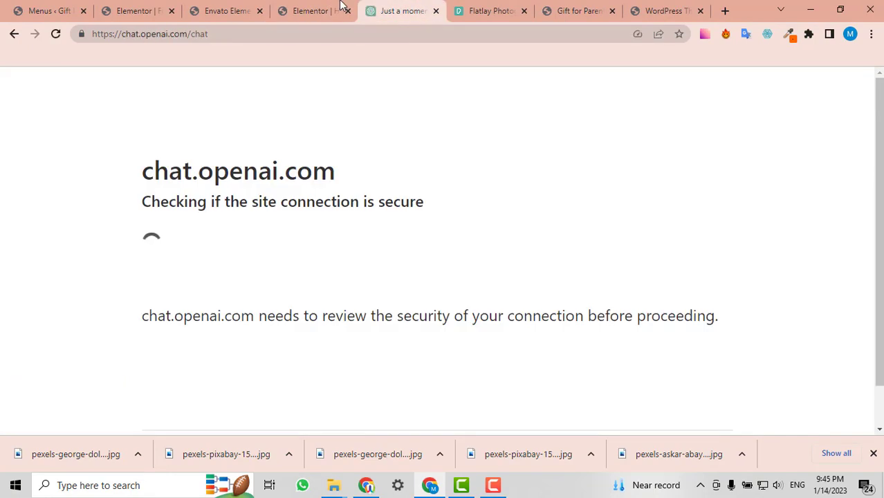
pyautogui.click(340, 6)
pyautogui.click(373, 8)
pyautogui.click(322, 7)
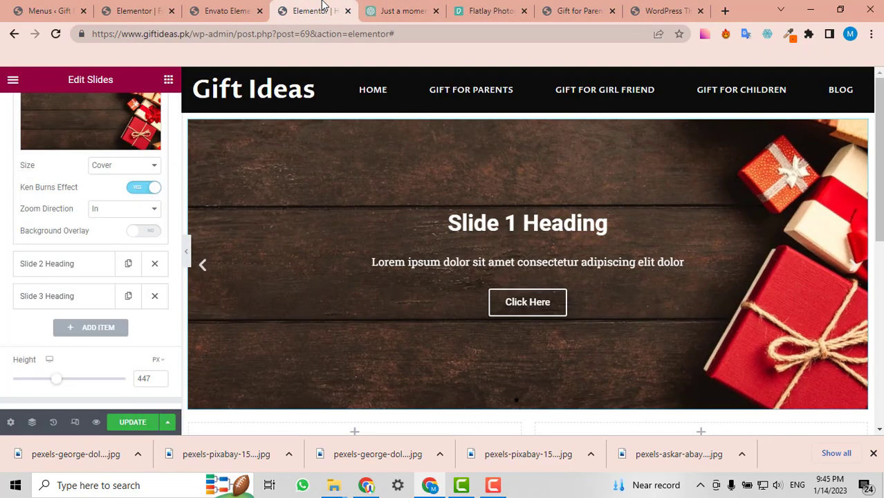
pyautogui.click(403, 6)
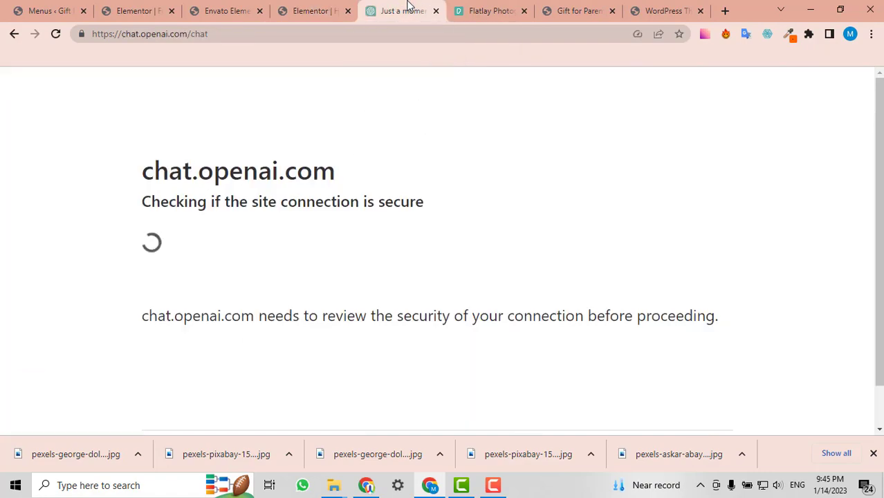
pyautogui.moveTo(319, 5)
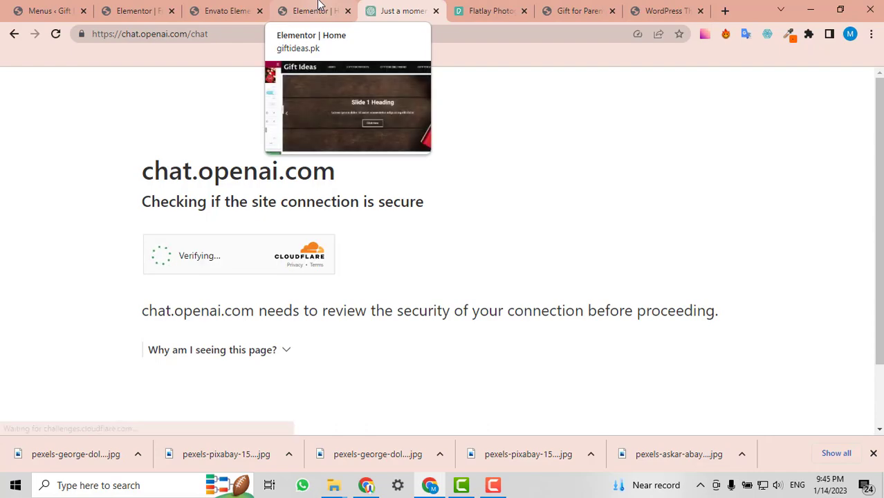
pyautogui.click(320, 5)
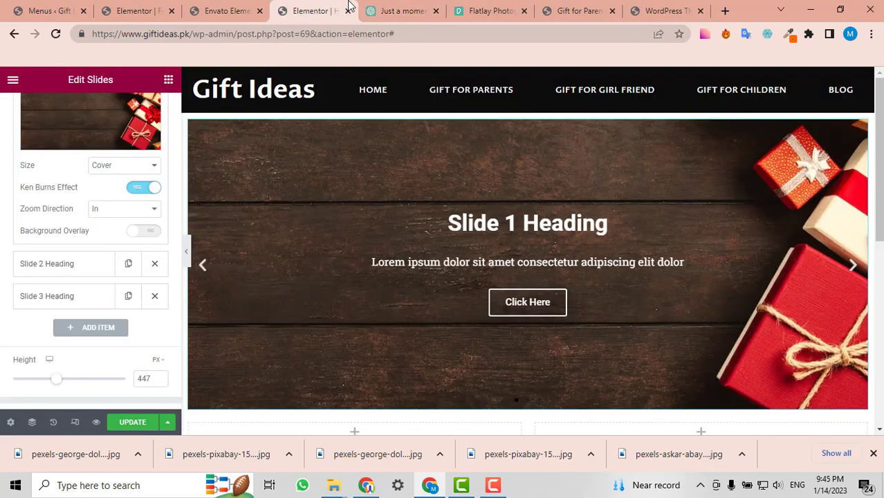
pyautogui.scroll(-6, 576, 209)
pyautogui.scroll(6, 582, 212)
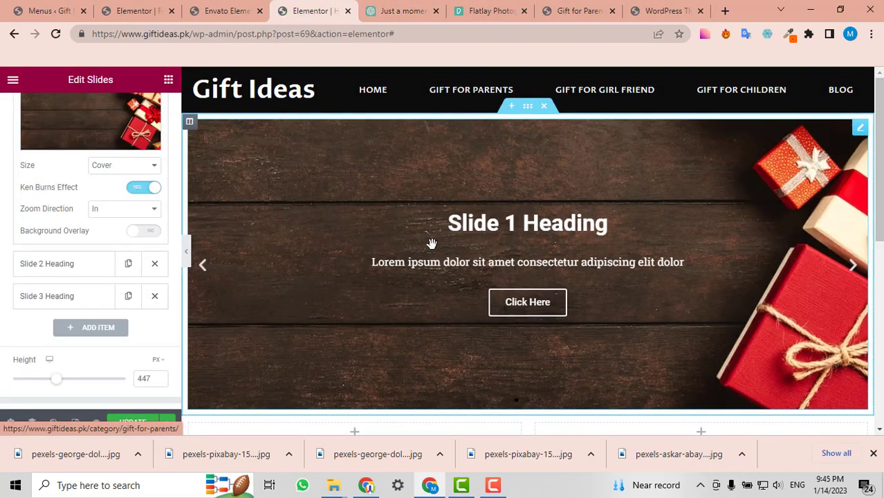
pyautogui.click(385, 7)
pyautogui.click(297, 5)
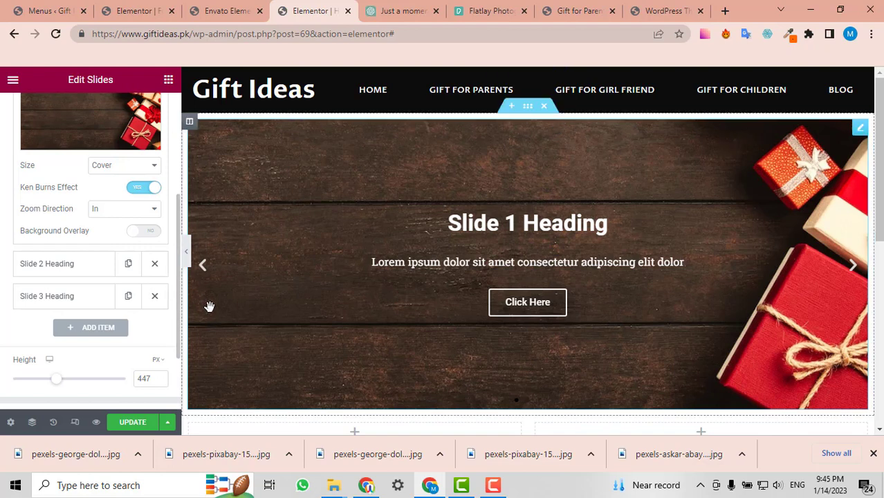
# - Set the Columns Gap of the slider's section to No Gap in its layout settings
pyautogui.scroll(3, 91, 172)
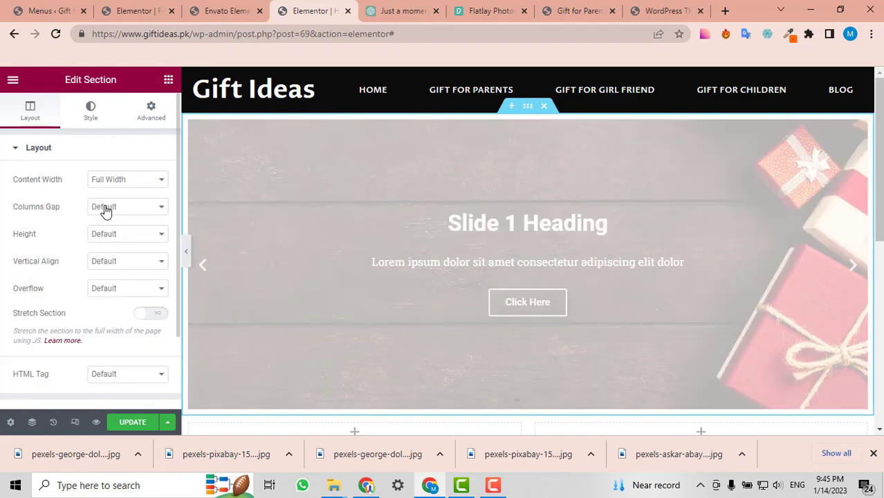
pyautogui.click(120, 208)
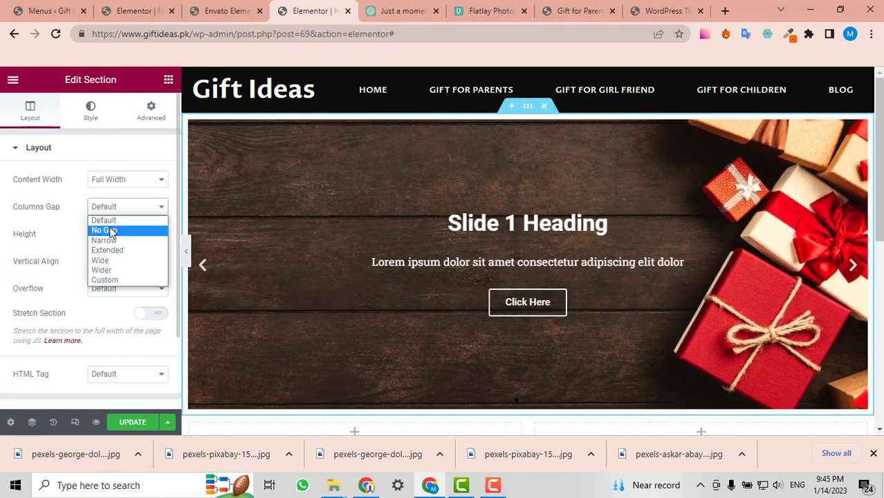
pyautogui.click(112, 231)
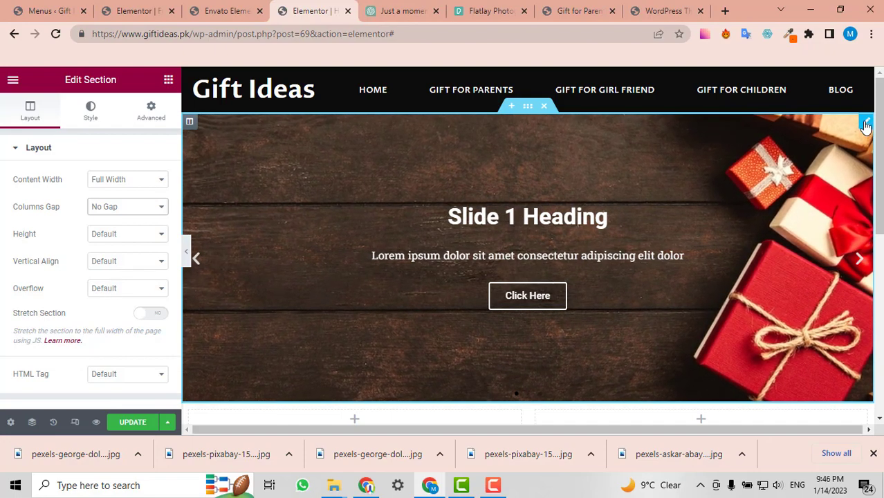
pyautogui.scroll(-3, 277, 255)
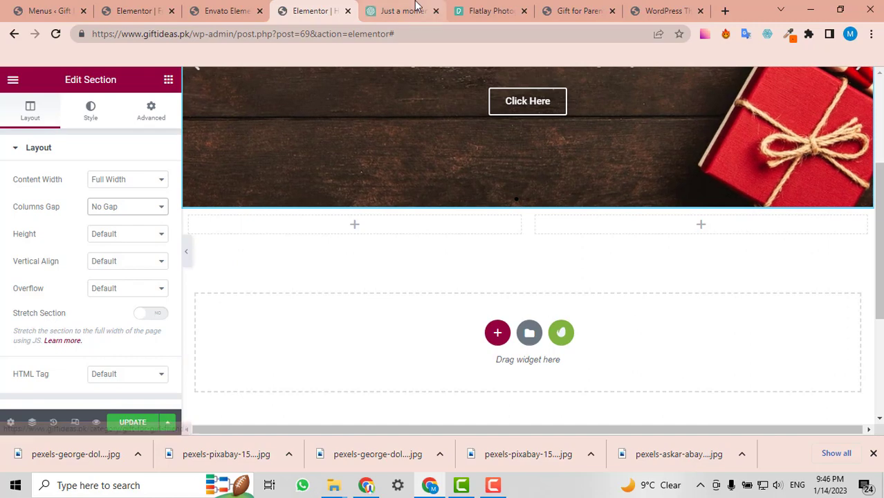
# - Complete the human verification check on the ChatGPT page, and reopen the slider's slide settings in Elementor
pyautogui.click(408, 9)
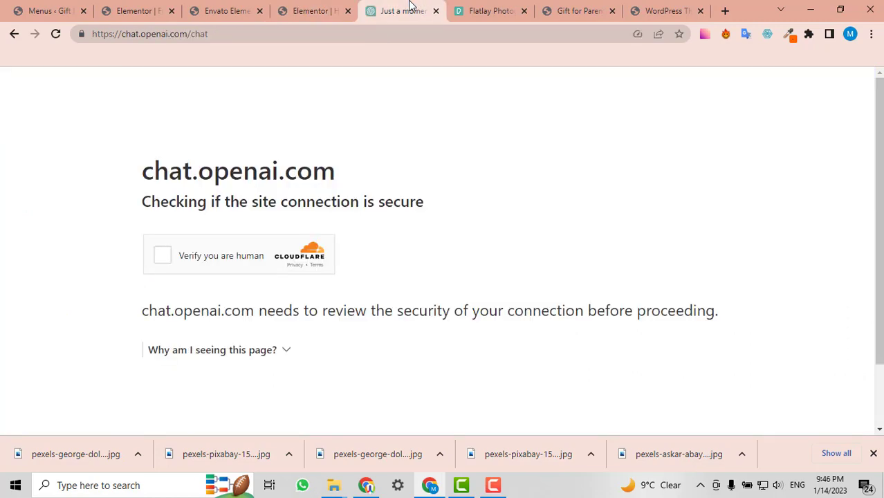
pyautogui.click(166, 259)
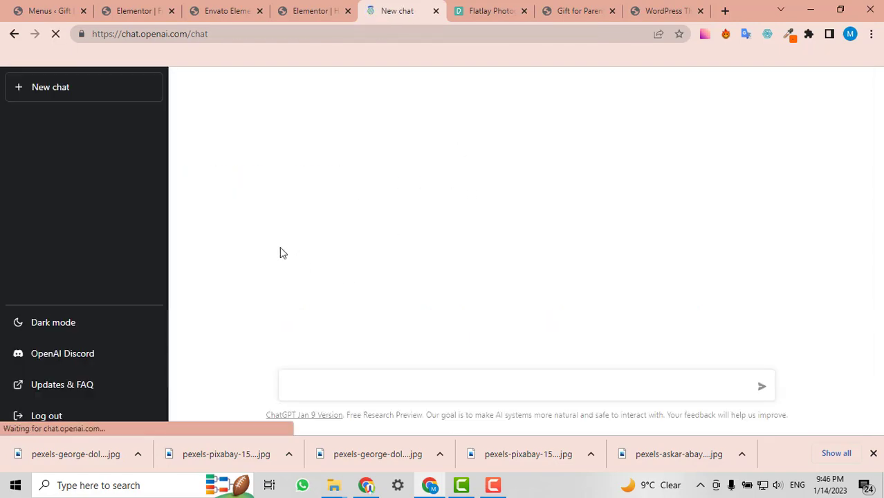
pyautogui.click(297, 5)
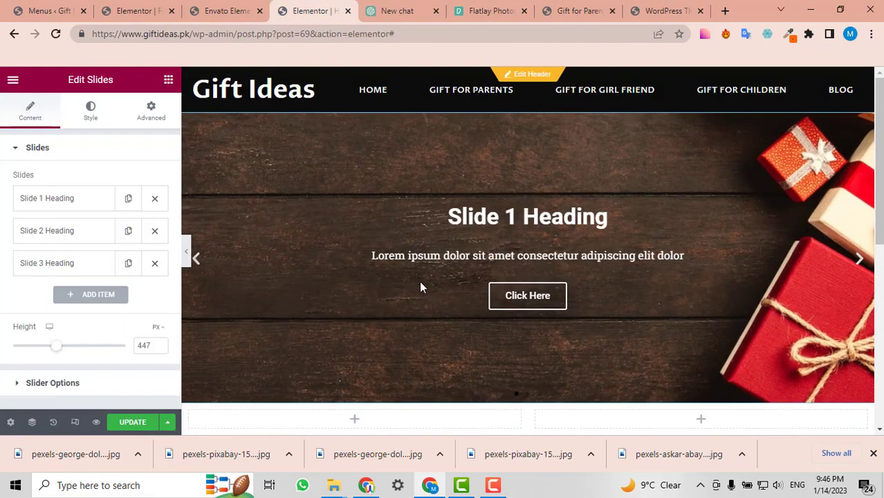
pyautogui.scroll(-1, 428, 278)
# - Switch to ChatGPT and ask it for "3 slogans for gift ideas website or blog"
pyautogui.click(397, 8)
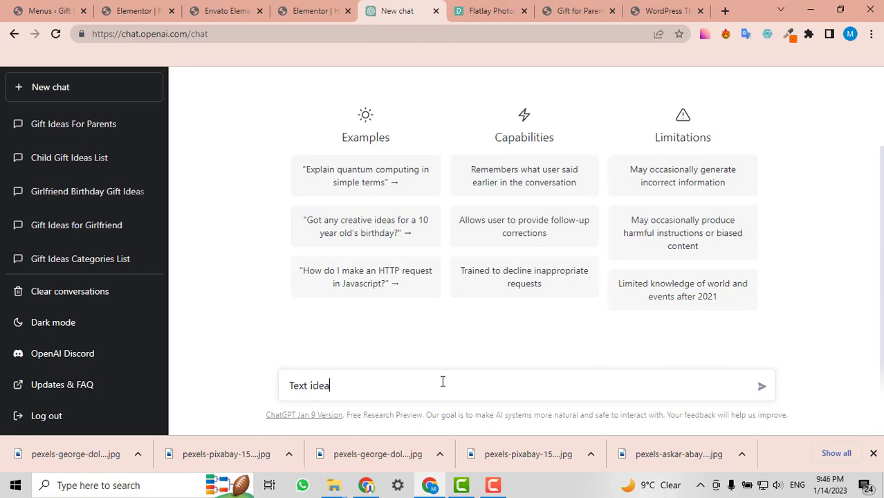
pyautogui.hotkey('ctrl', 'a')
pyautogui.press('BackSpace')
pyautogui.write('3')
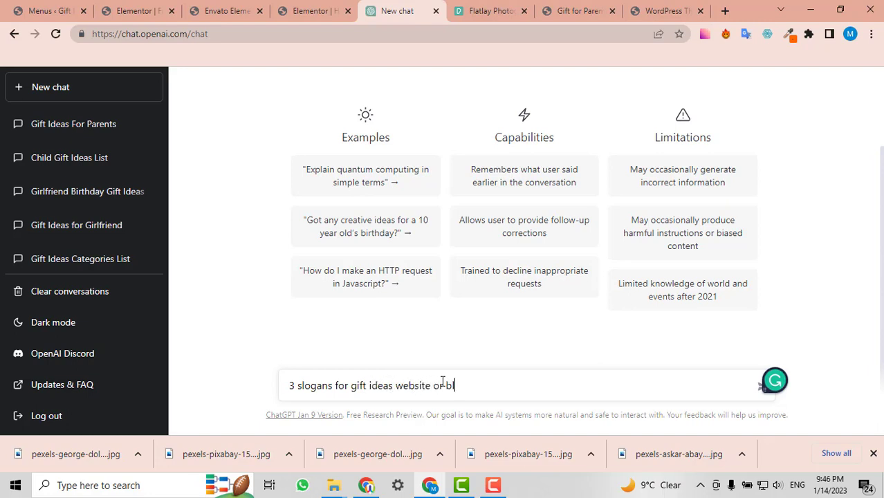
pyautogui.press('Return')
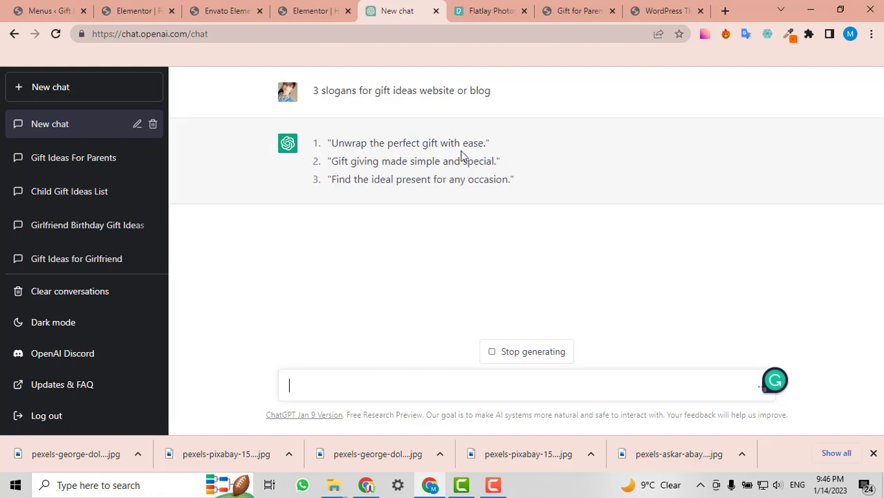
# - Copy the slogan "Unwrap the perfect gift with ease." from the ChatGPT reply and return to the Elementor Home page
pyautogui.moveTo(483, 143); pyautogui.dragTo(337, 143)
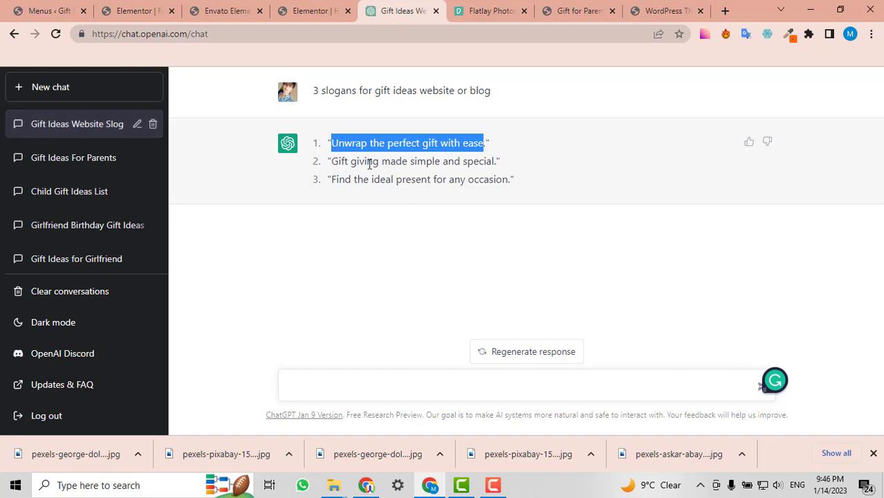
pyautogui.click(341, 164)
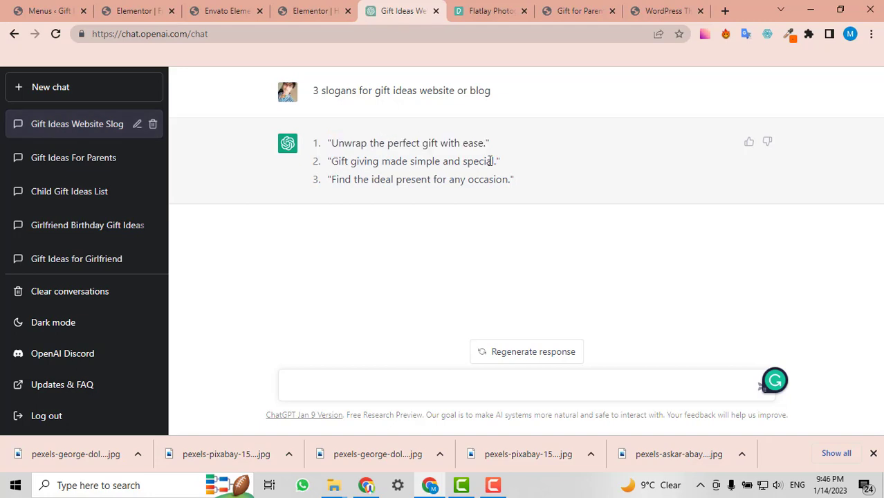
pyautogui.moveTo(483, 148); pyautogui.dragTo(329, 147)
pyautogui.hotkey('ctrl', 'c')
pyautogui.click(331, 10)
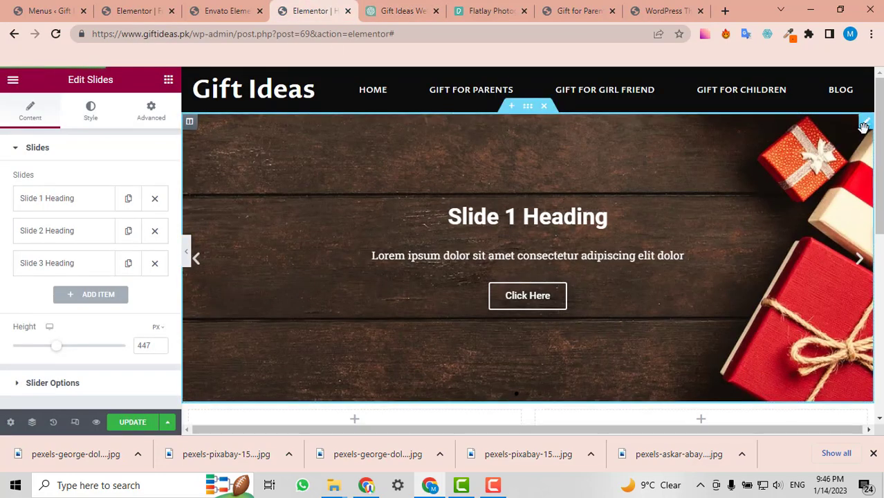
# - Replace Slide 1's title with the copied slogan "Unwrap the perfect gift with ease."
pyautogui.click(99, 202)
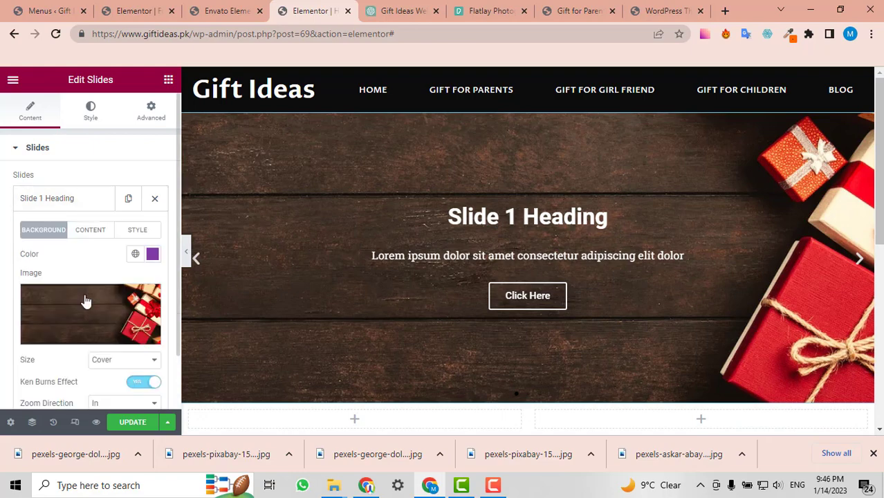
pyautogui.scroll(-1, 96, 309)
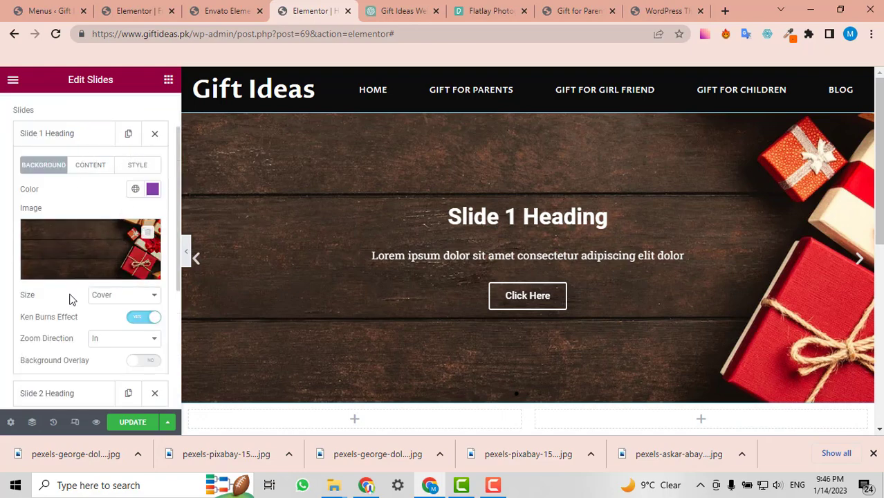
pyautogui.scroll(-1, 83, 322)
pyautogui.scroll(1, 85, 322)
pyautogui.scroll(1, 89, 229)
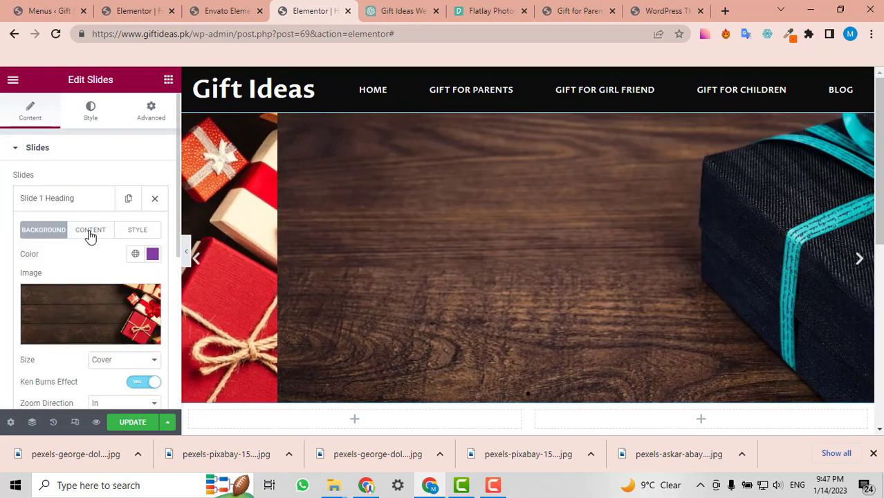
pyautogui.click(90, 235)
pyautogui.tripleClick(83, 273)
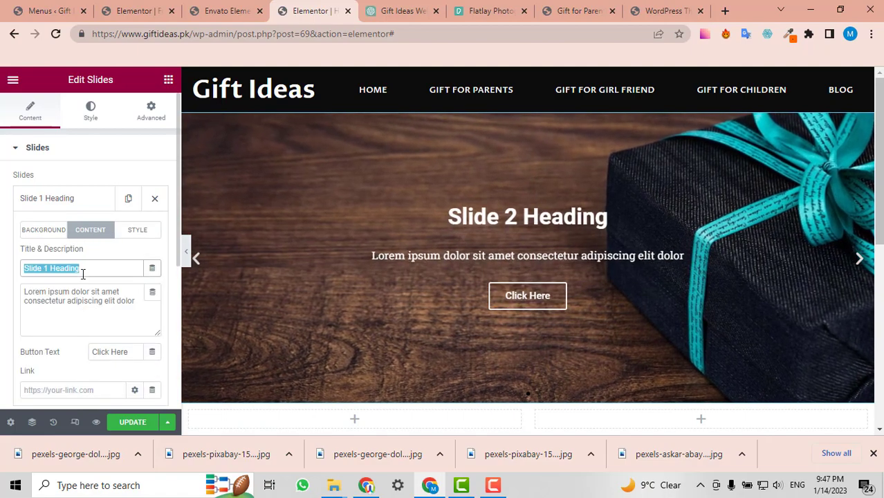
pyautogui.hotkey('ctrl', 'v')
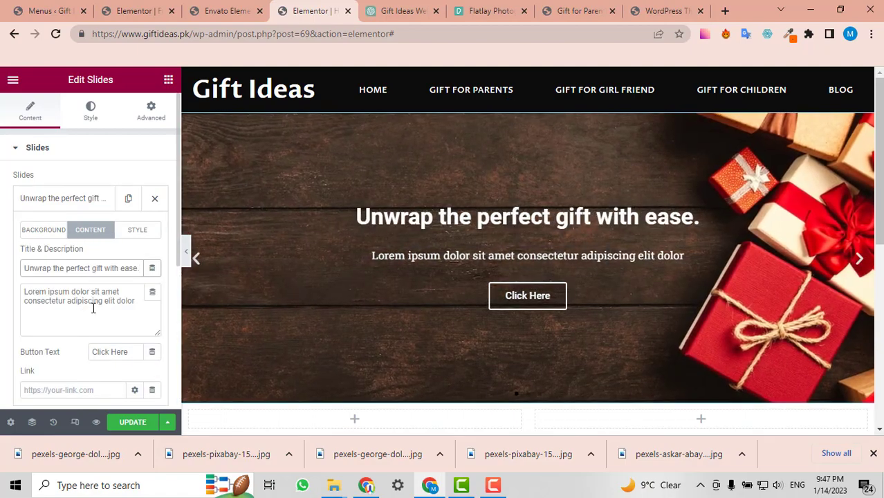
# - Remove Slide 1's description text and set its button text to "Read More"
pyautogui.tripleClick(94, 309)
pyautogui.press('BackSpace')
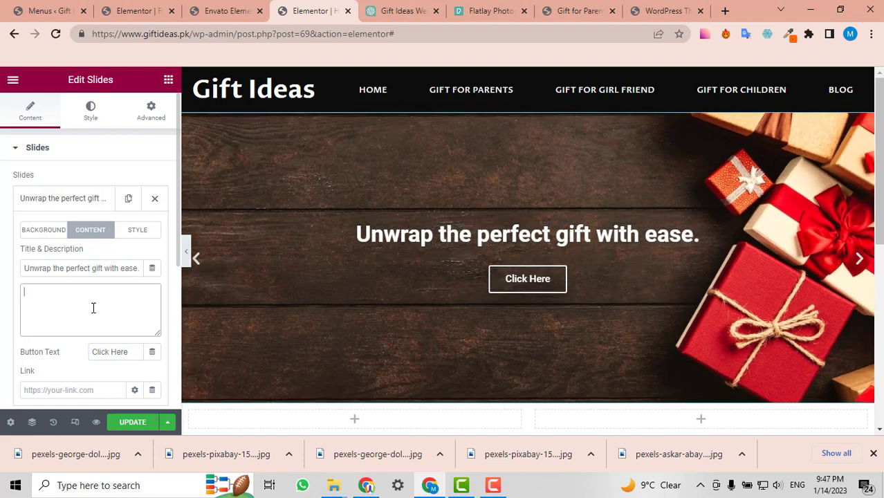
pyautogui.tripleClick(116, 356)
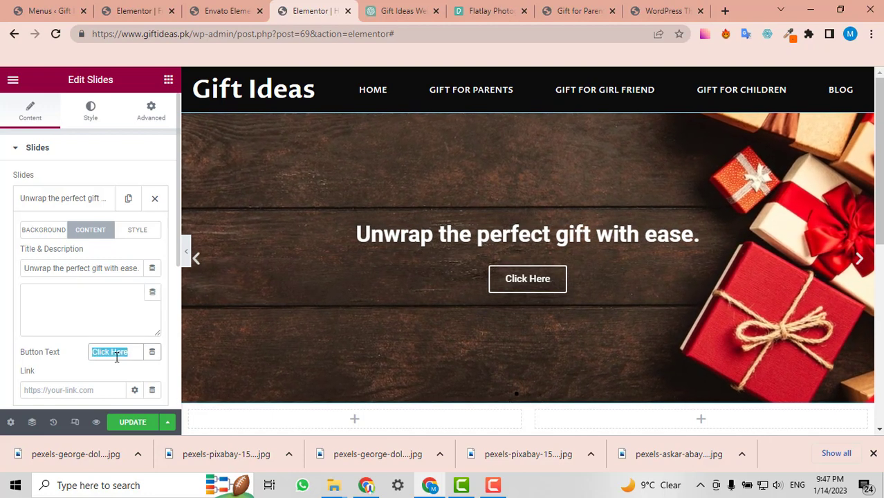
pyautogui.write('Rea')
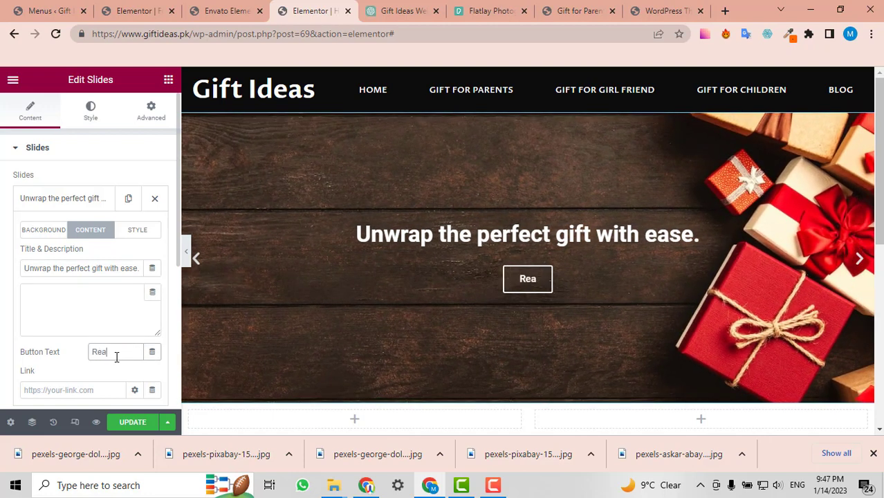
pyautogui.write('d More')
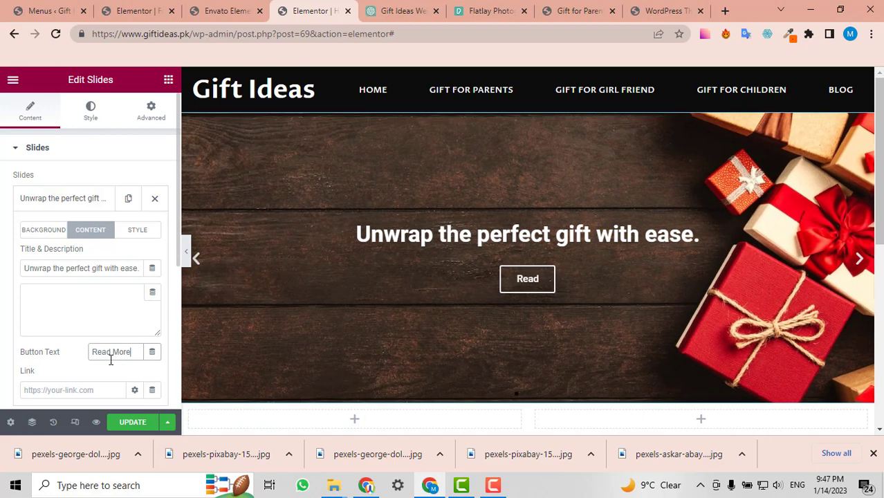
# - Set the link of the "Unwrap the perfect gift with ease." slide to "/blog" and collapse its settings
pyautogui.click(66, 391)
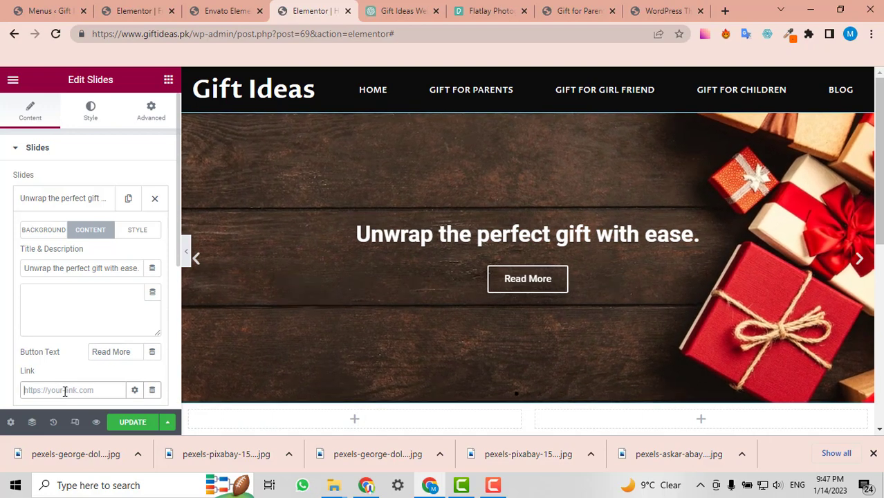
pyautogui.write('/b')
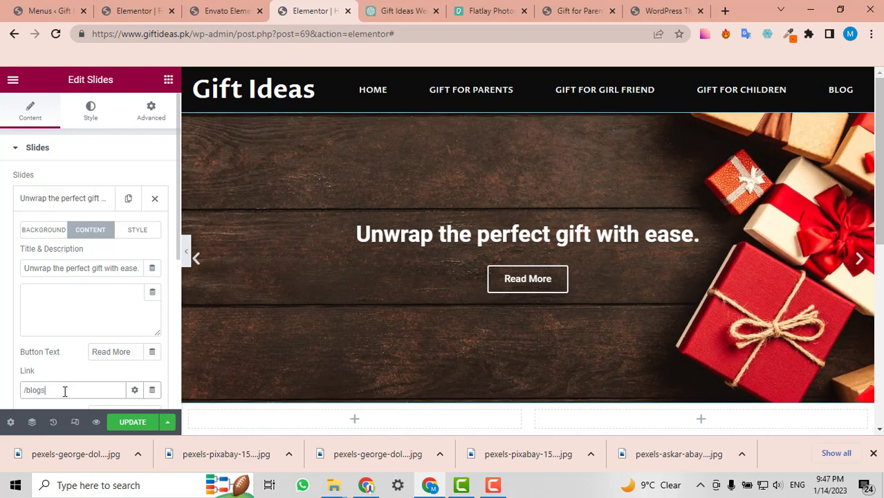
pyautogui.write('logs')
pyautogui.press('BackSpace')
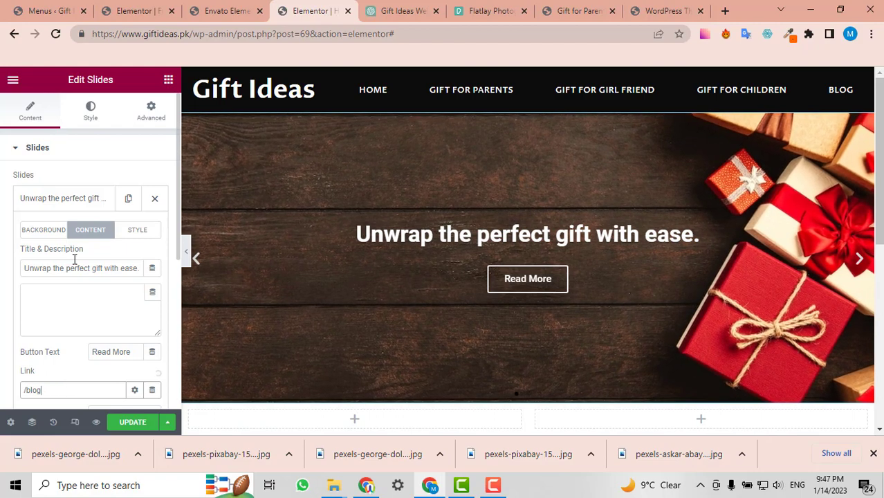
pyautogui.scroll(-1, 76, 256)
pyautogui.click(63, 143)
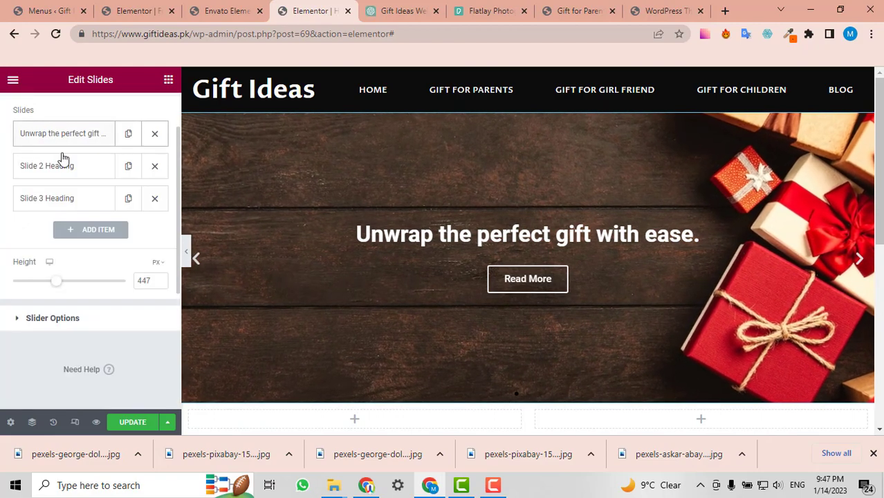
# - Expand Slide 2's settings, copy the slogan "Gift giving made simple and special." from ChatGPT and return to the Elementor Home page
pyautogui.click(60, 175)
pyautogui.click(377, 8)
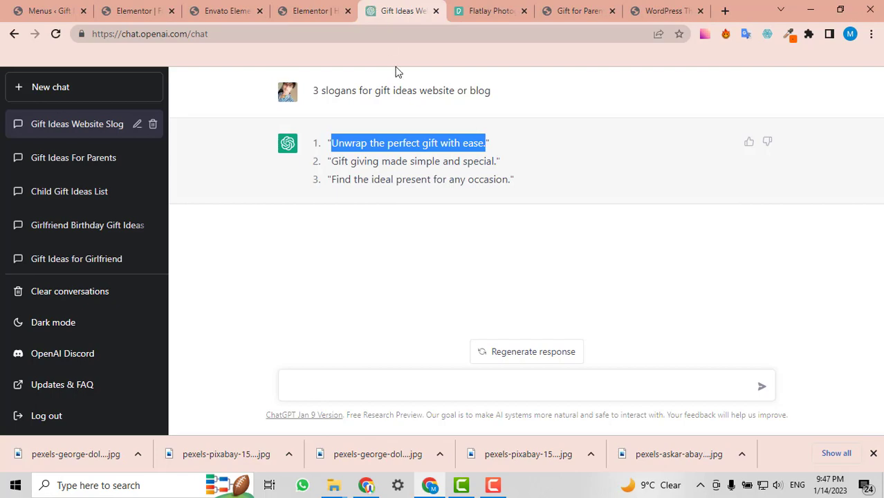
pyautogui.tripleClick(378, 162)
pyautogui.hotkey('ctrl', 'c')
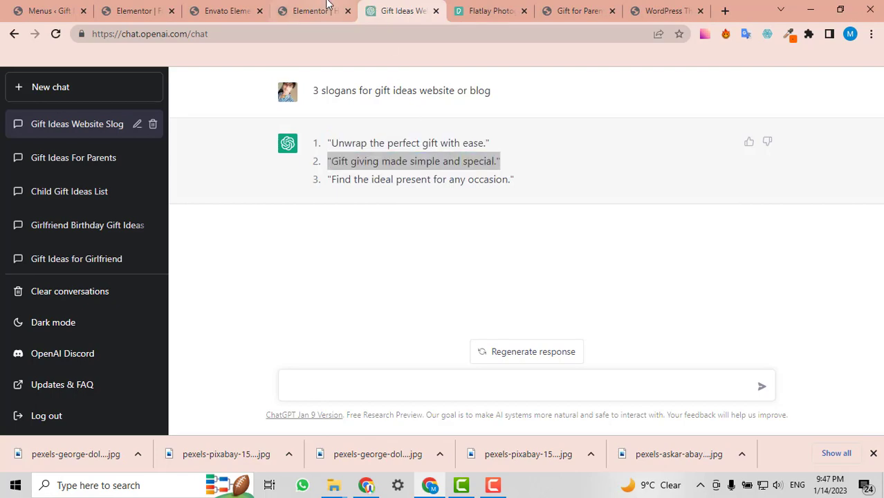
pyautogui.click(312, 11)
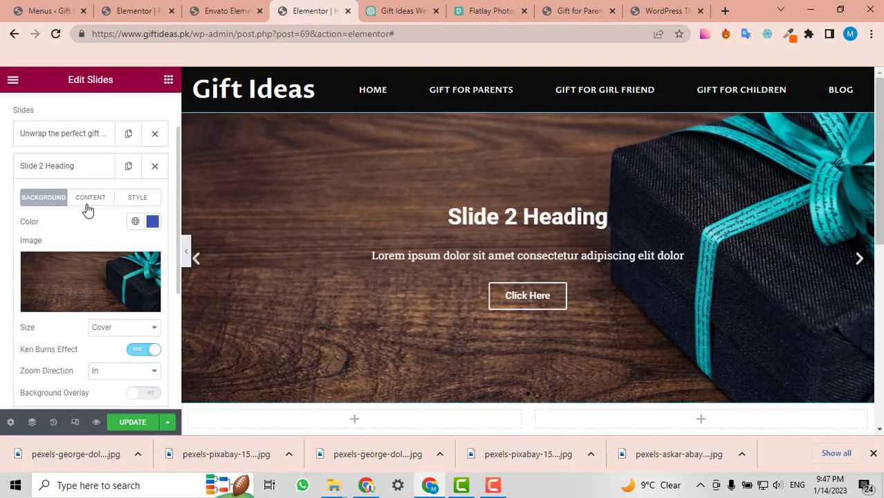
# - Replace Slide 2's title with the copied slogan, trimmed to "Gift giving made simple and special" without quotation marks or final period
pyautogui.click(90, 203)
pyautogui.tripleClick(89, 239)
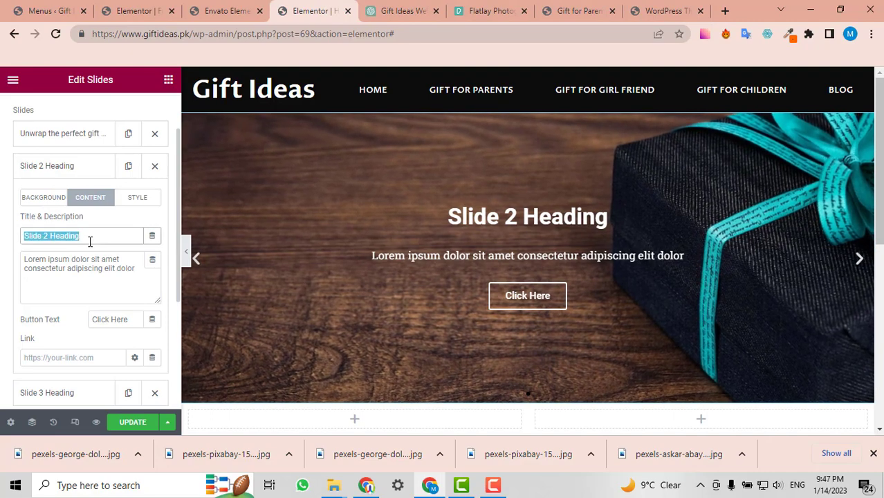
pyautogui.hotkey('ctrl', 'v')
pyautogui.press('BackSpace')
pyautogui.press('BackSpace')
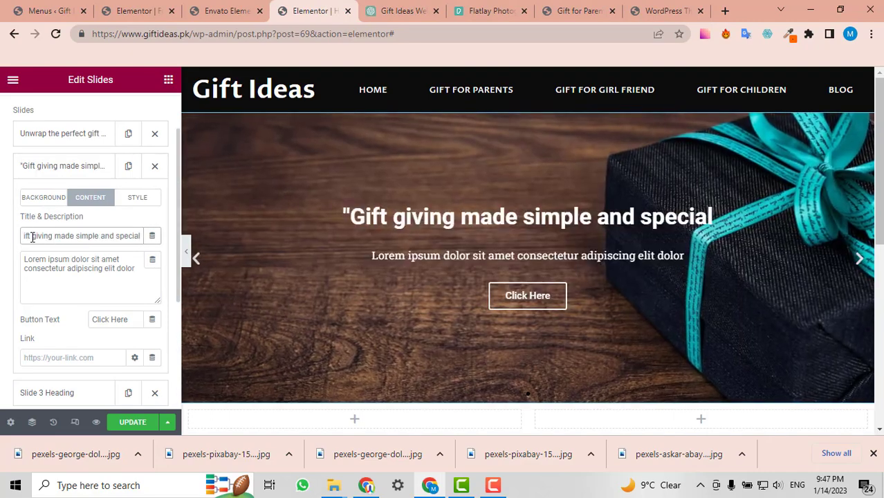
pyautogui.moveTo(32, 237)
pyautogui.mouseDown()
pyautogui.moveTo(10, 240)
pyautogui.moveTo(27, 238)
pyautogui.mouseUp()
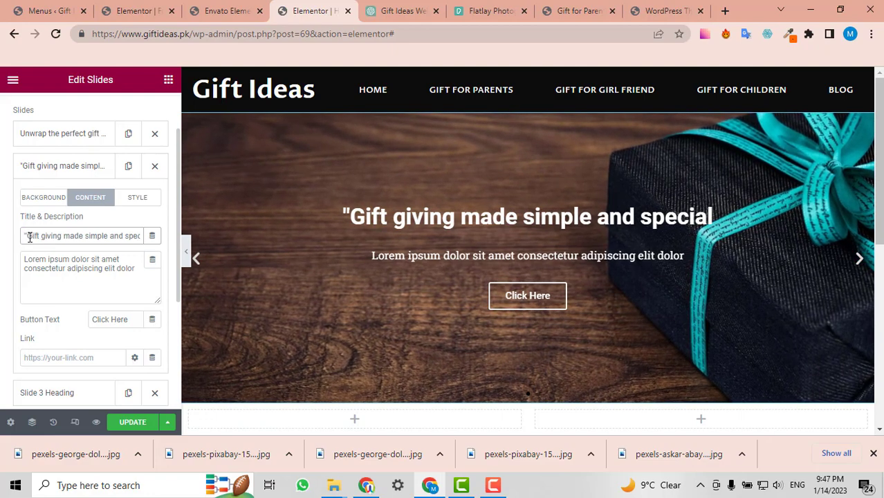
pyautogui.press('BackSpace')
# - Remove Slide 2's description text and set its button text to "Our Blogs"
pyautogui.click(76, 278)
pyautogui.hotkey('ctrl', 'a')
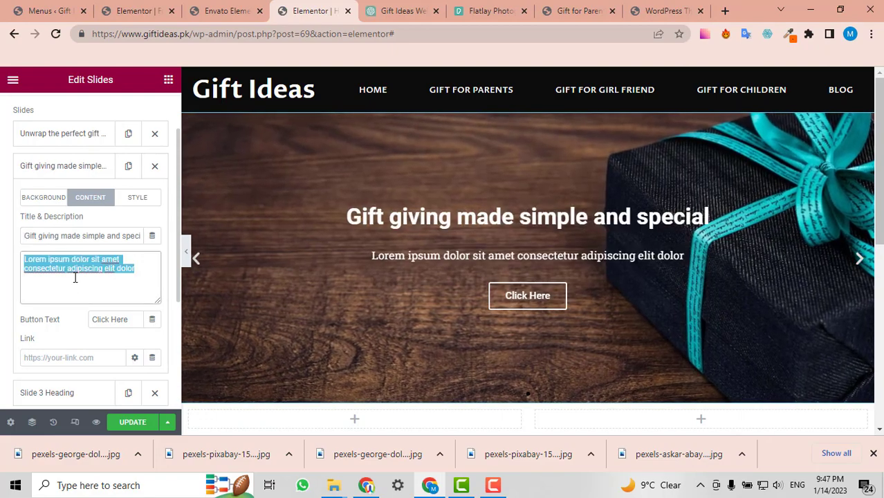
pyautogui.press('BackSpace')
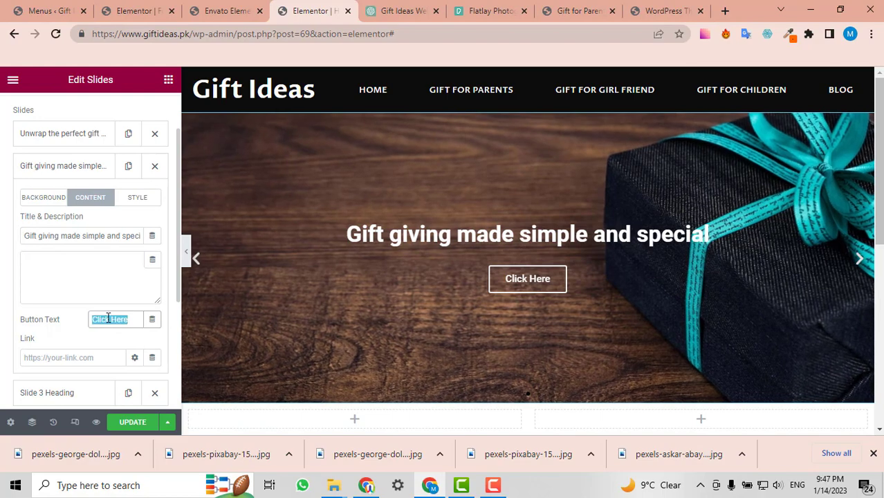
pyautogui.press('BackSpace')
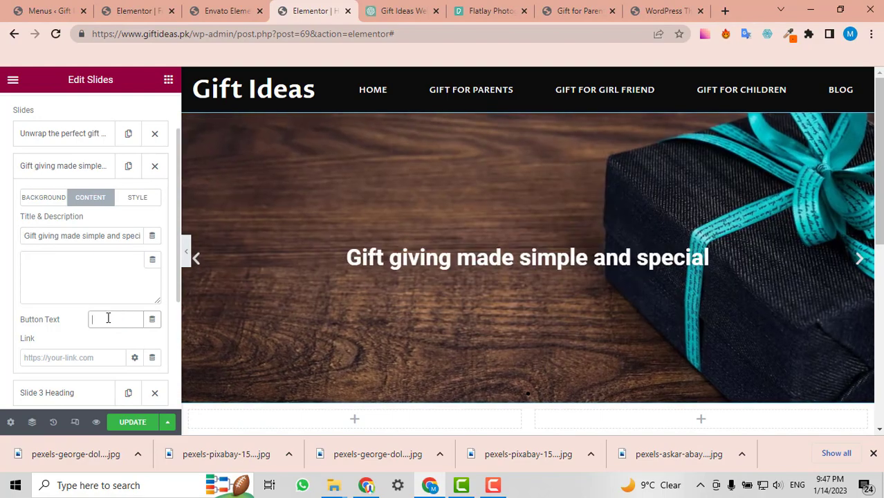
pyautogui.write('Our Blogs')
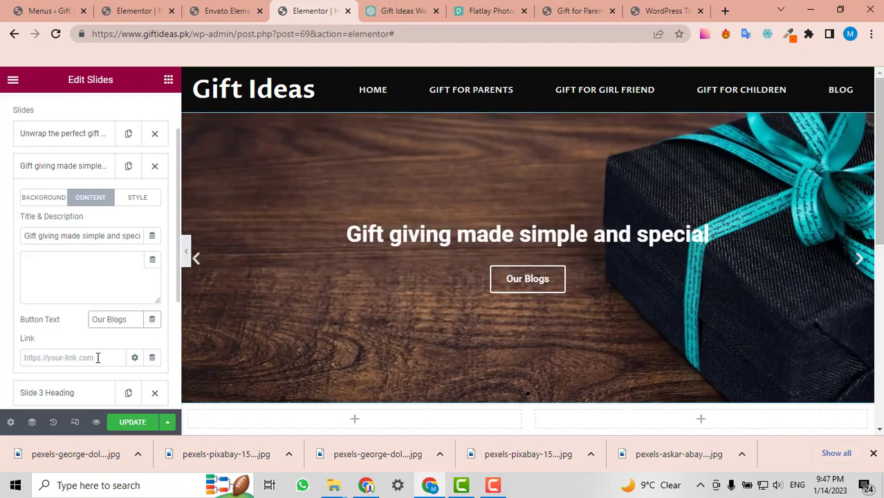
# - Set Slide 2's link to "/blog"
pyautogui.click(97, 358)
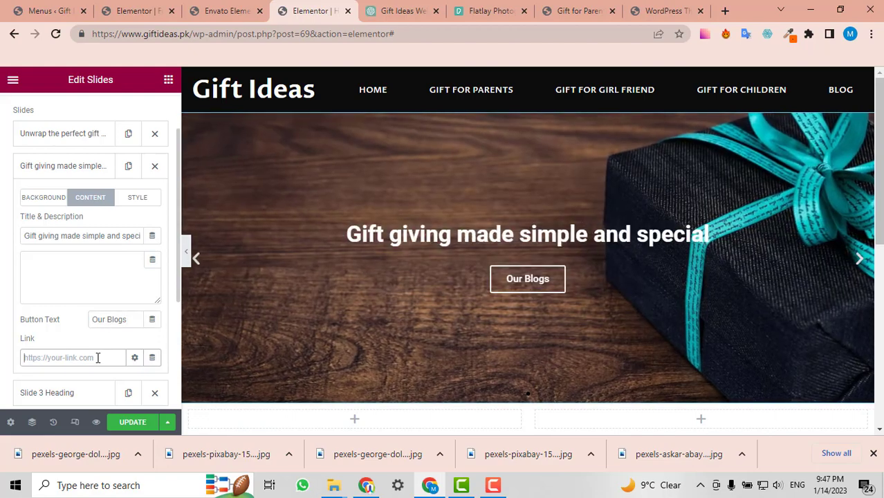
pyautogui.write('/b')
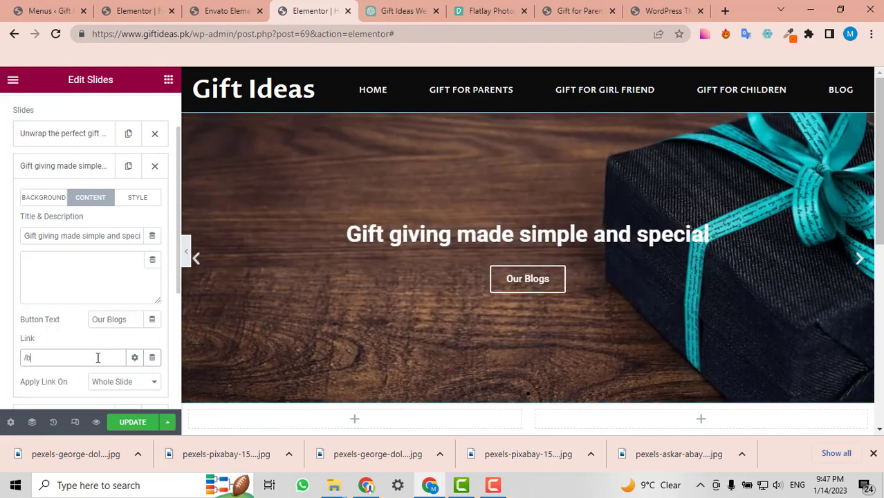
pyautogui.write('log')
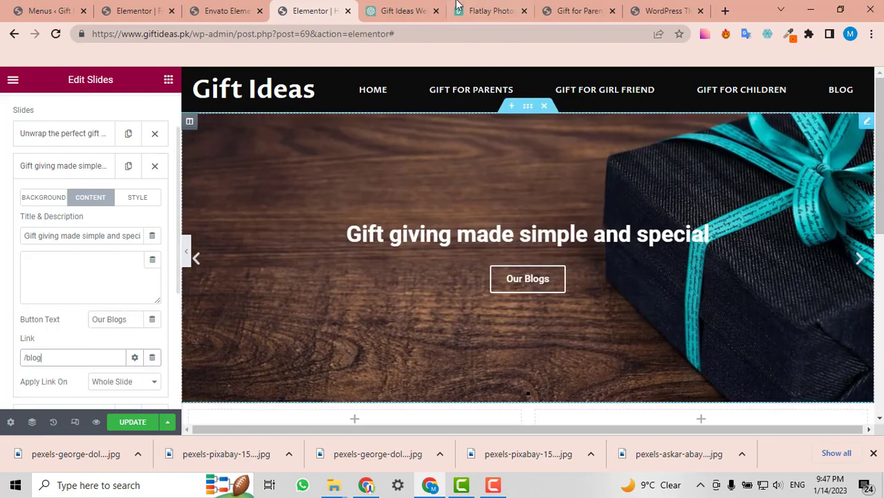
# - Copy the slogan "Find the ideal present for any occasion" from the ChatGPT reply and return to the Elementor Home page
pyautogui.click(456, 5)
pyautogui.click(401, 10)
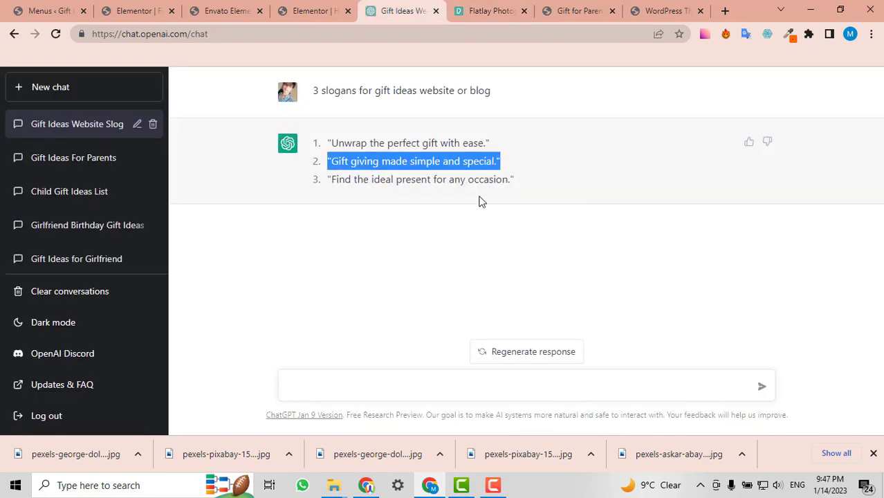
pyautogui.moveTo(508, 180); pyautogui.dragTo(332, 180)
pyautogui.hotkey('ctrl', 'c')
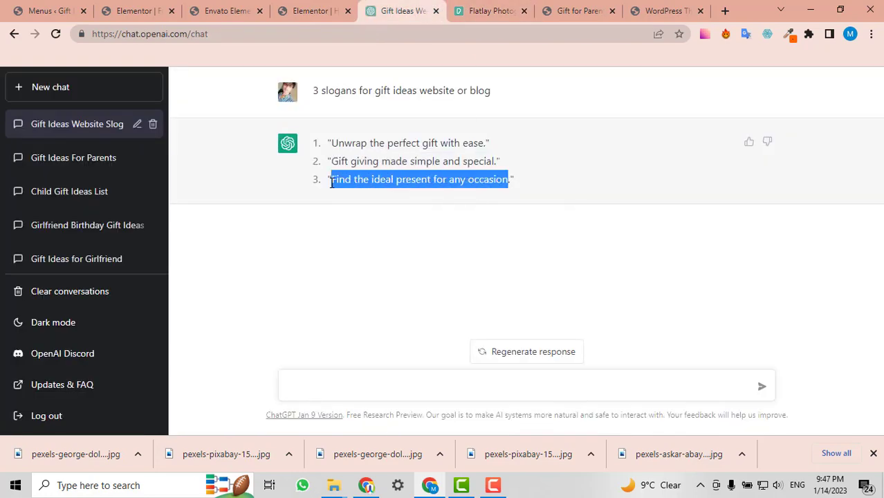
pyautogui.click(315, 10)
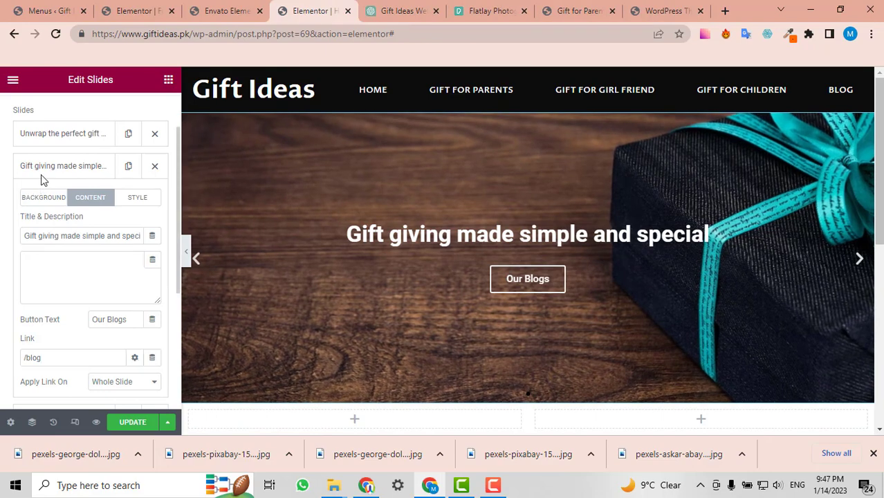
# - Open Slide 3's content settings and replace its title with the copied slogan "Find the ideal present for any occasion"
pyautogui.click(46, 168)
pyautogui.click(44, 198)
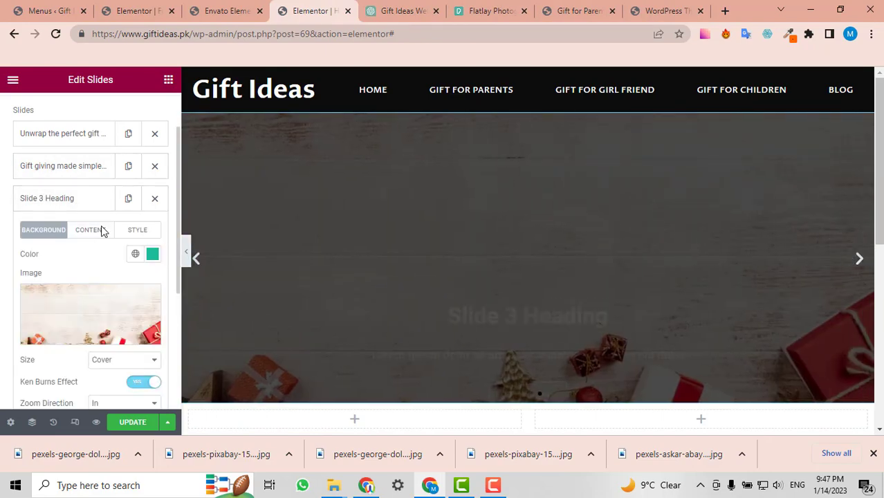
pyautogui.click(103, 231)
pyautogui.click(100, 271)
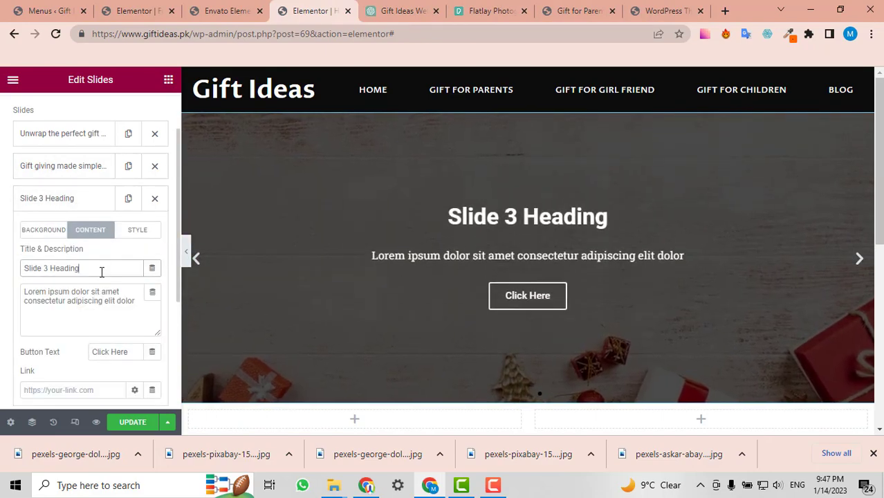
pyautogui.hotkey('ctrl', 'a')
pyautogui.hotkey('ctrl', 'v')
# - Remove Slide 3's description text and set its button text to "Read More"
pyautogui.click(105, 292)
pyautogui.tripleClick(105, 292)
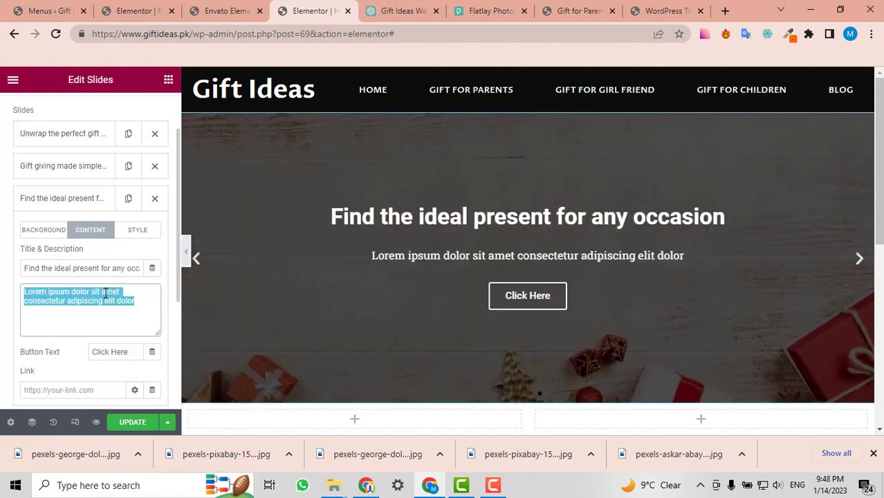
pyautogui.press('BackSpace')
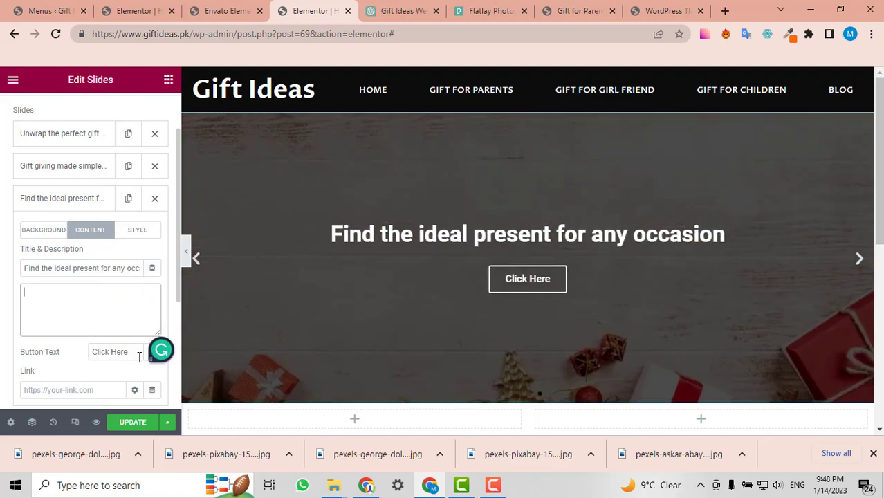
pyautogui.doubleClick(106, 352)
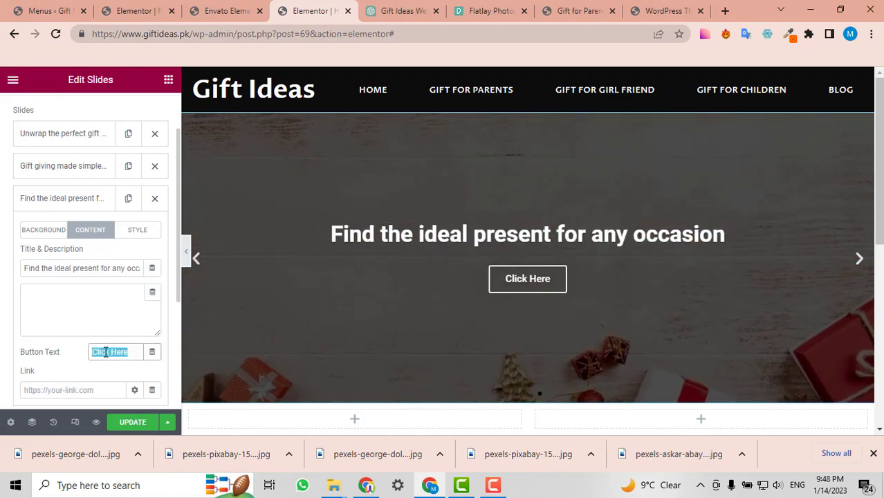
pyautogui.write('Read More')
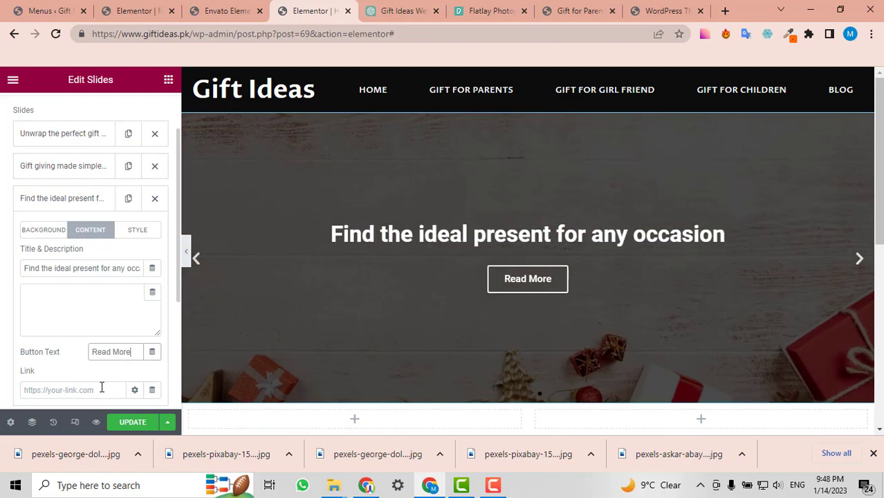
# - Set Slide 3's link to "/blog" and look over the Home page layout around the slider
pyautogui.click(102, 389)
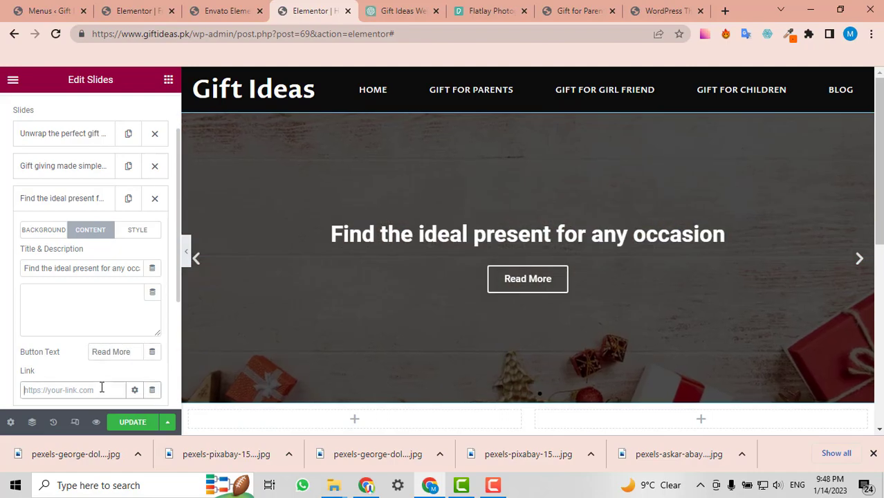
pyautogui.write('/blog')
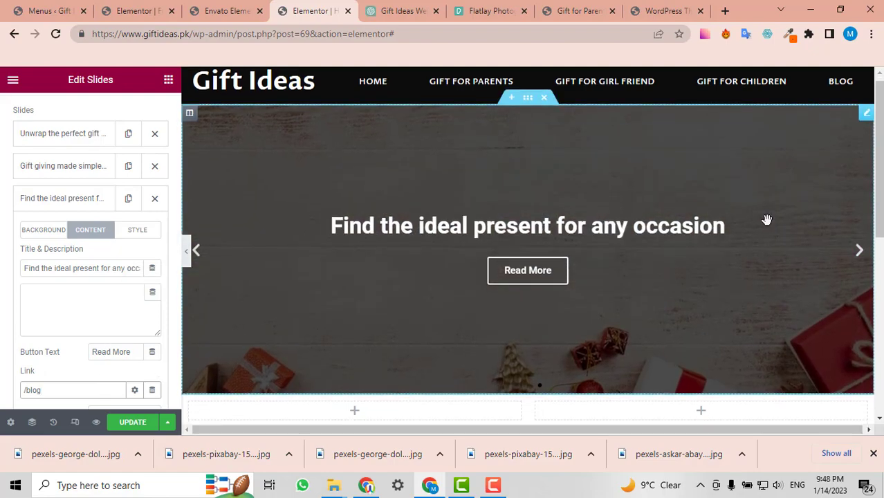
pyautogui.scroll(-4, 483, 273)
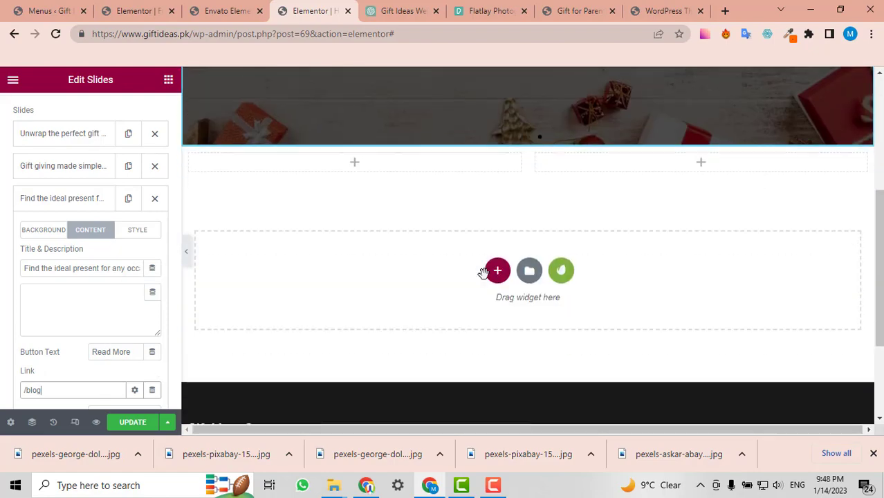
pyautogui.scroll(2, 477, 272)
pyautogui.scroll(2, 612, 310)
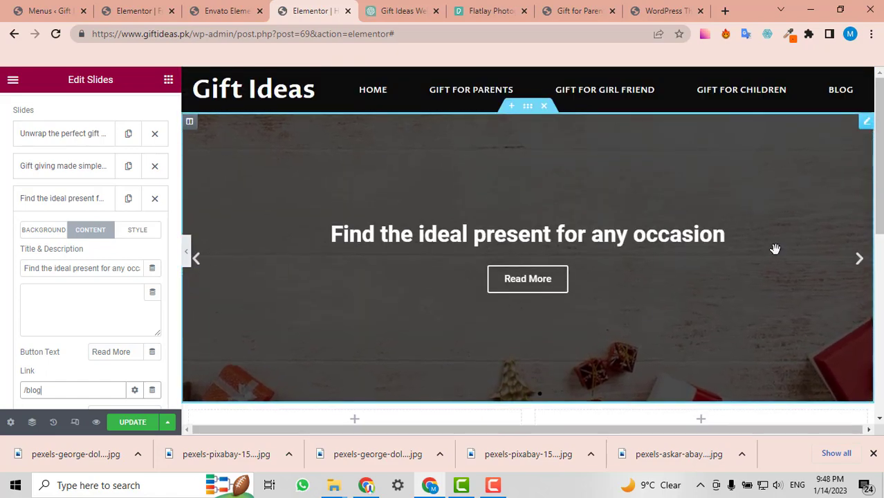
pyautogui.scroll(-3, 775, 249)
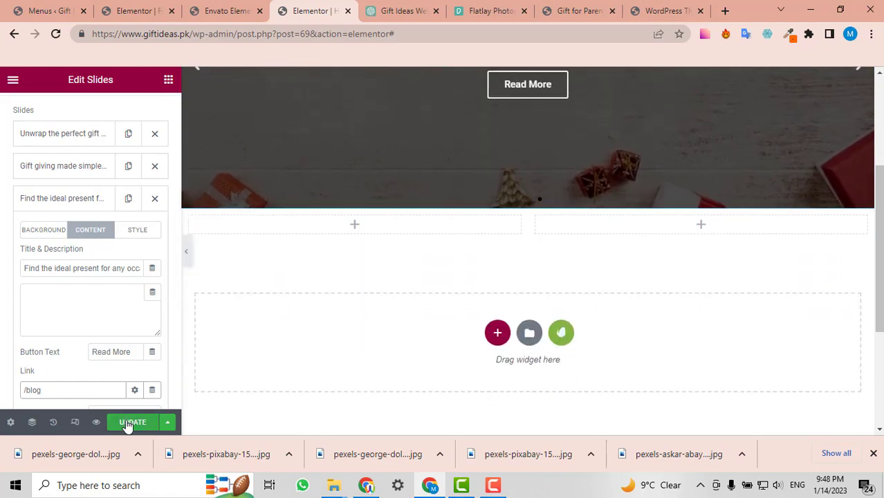
pyautogui.scroll(3, 773, 225)
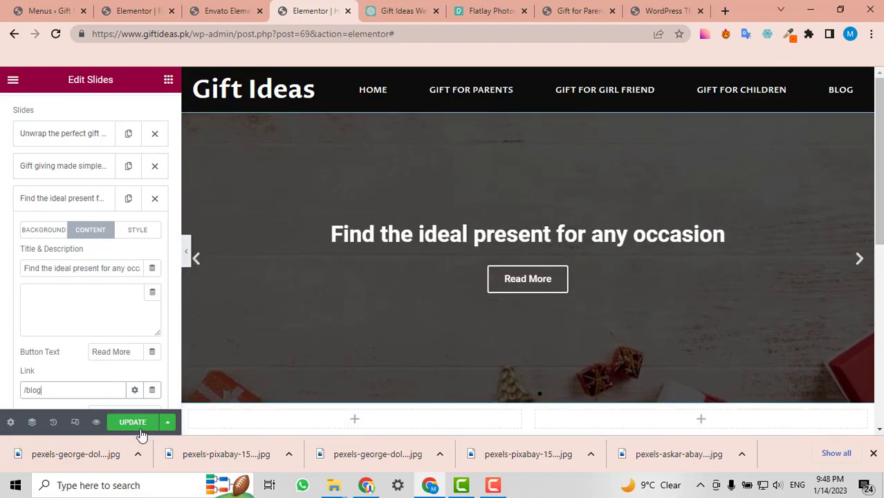
# - Open the live Gift Ideas site in a new browser tab and place that tab right after the Elementor Home page tab
pyautogui.click(234, 10)
pyautogui.click(285, 7)
pyautogui.click(257, 6)
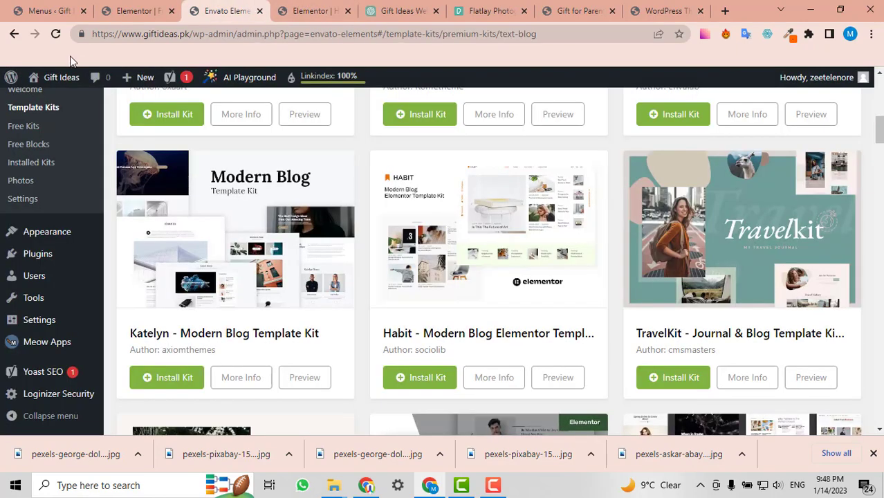
pyautogui.moveTo(56, 77)
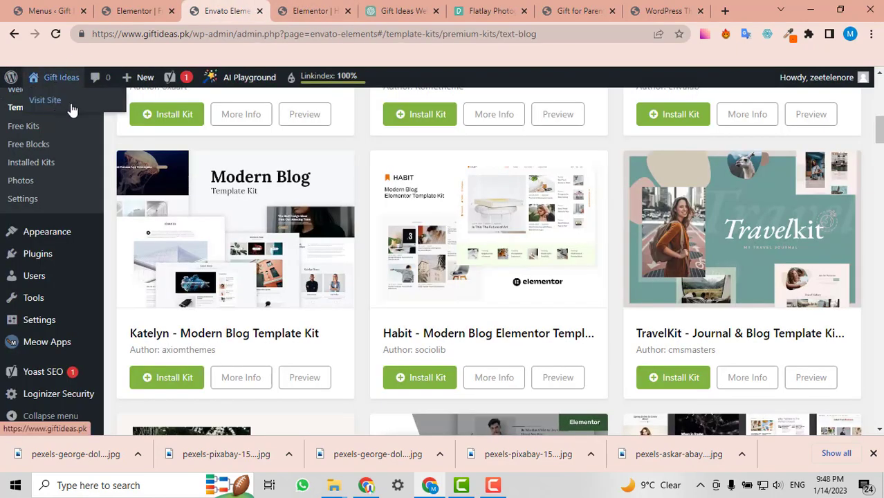
pyautogui.rightClick(63, 112)
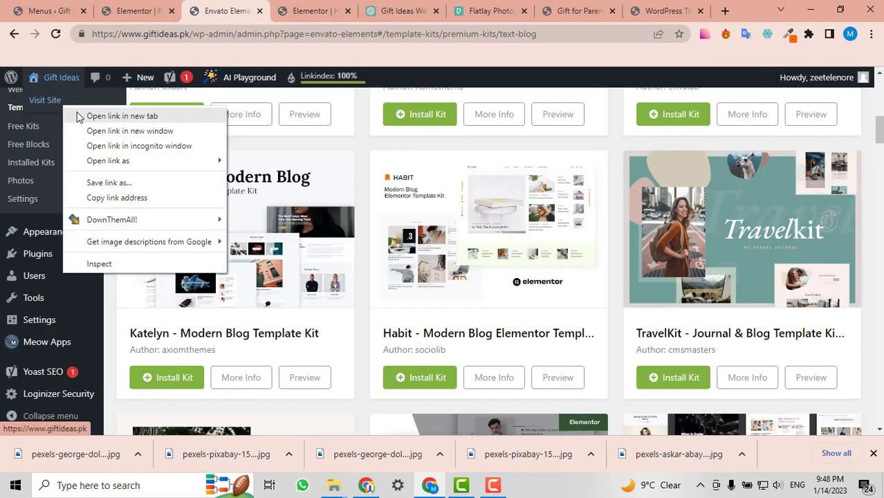
pyautogui.click(82, 119)
pyautogui.click(283, 9)
pyautogui.moveTo(284, 10); pyautogui.dragTo(341, 6)
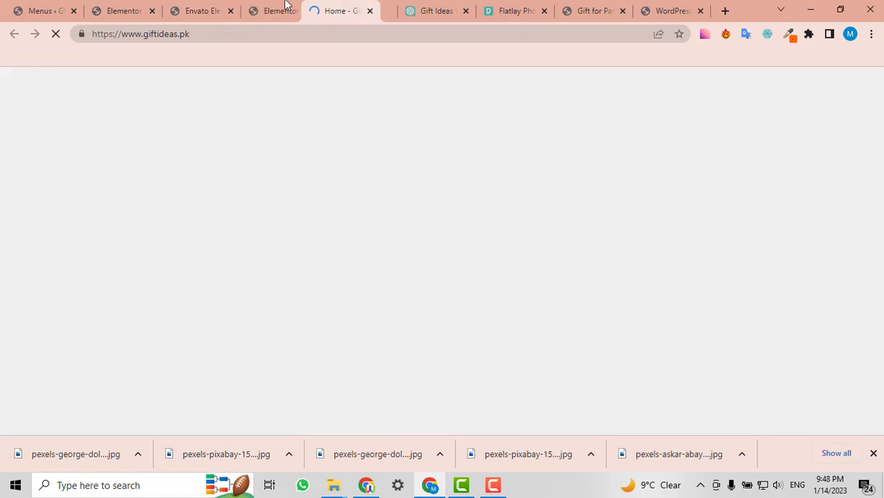
pyautogui.click(288, 5)
pyautogui.click(365, 6)
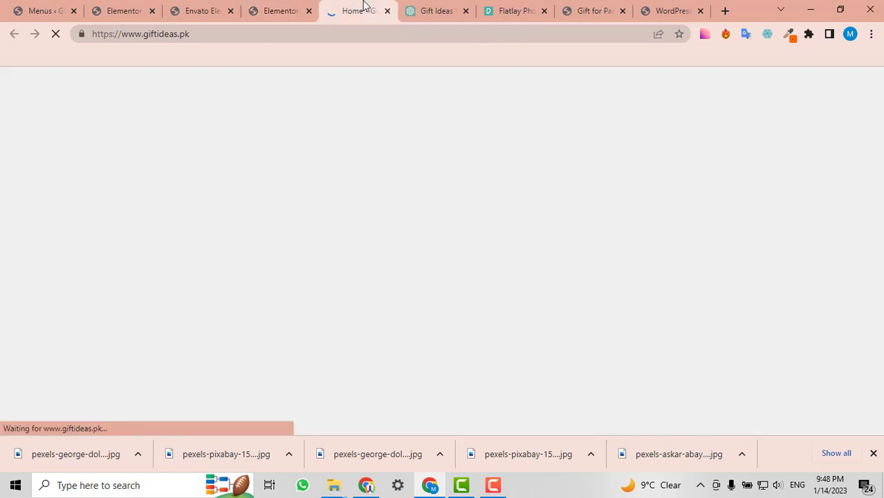
# - Check the slider on the live home page and advance it to the second slide
pyautogui.scroll(-2, 453, 256)
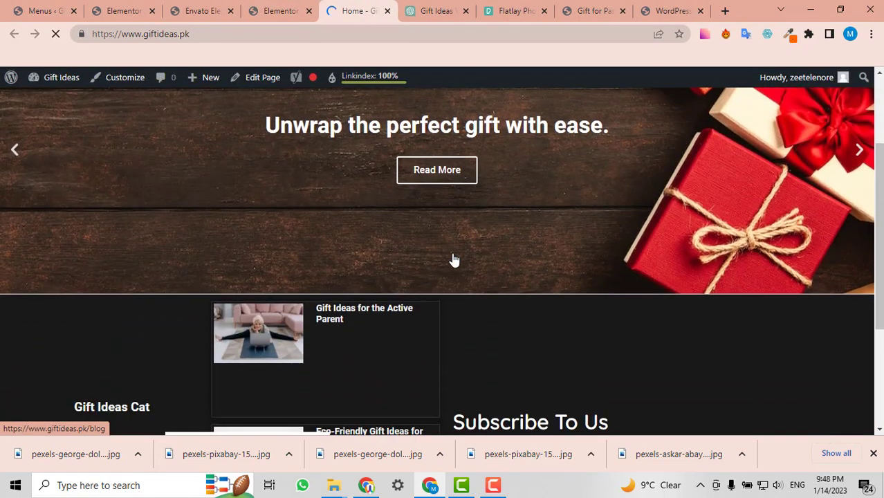
pyautogui.scroll(2, 453, 260)
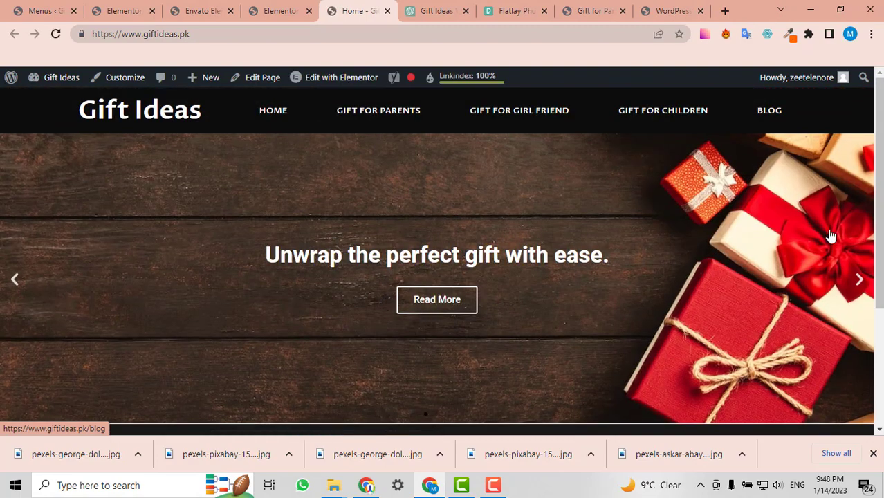
pyautogui.click(856, 281)
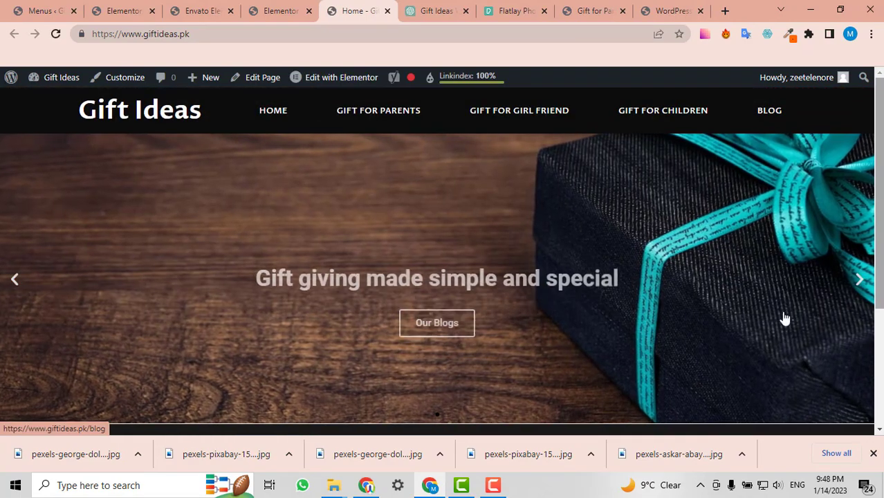
# - In the Elementor Home page, undo the empty two-column section below the slider and add a single-column section instead
pyautogui.click(280, 9)
pyautogui.scroll(-3, 699, 277)
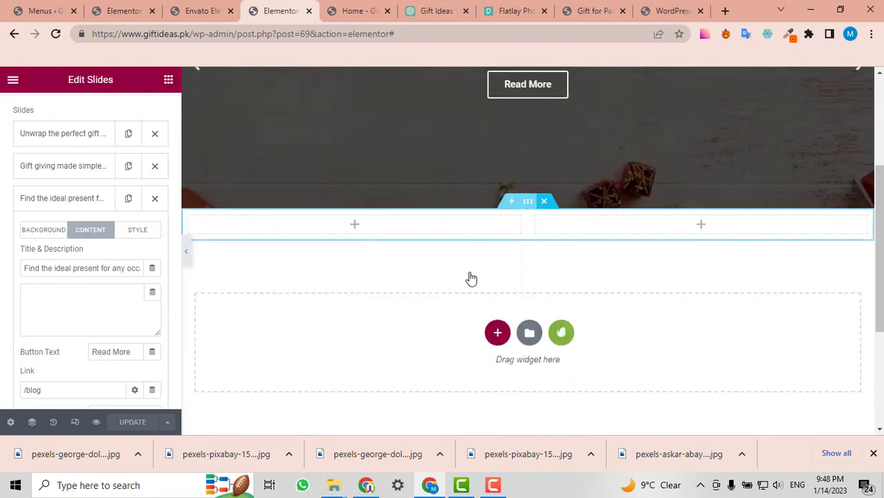
pyautogui.hotkey('ctrl', 'z')
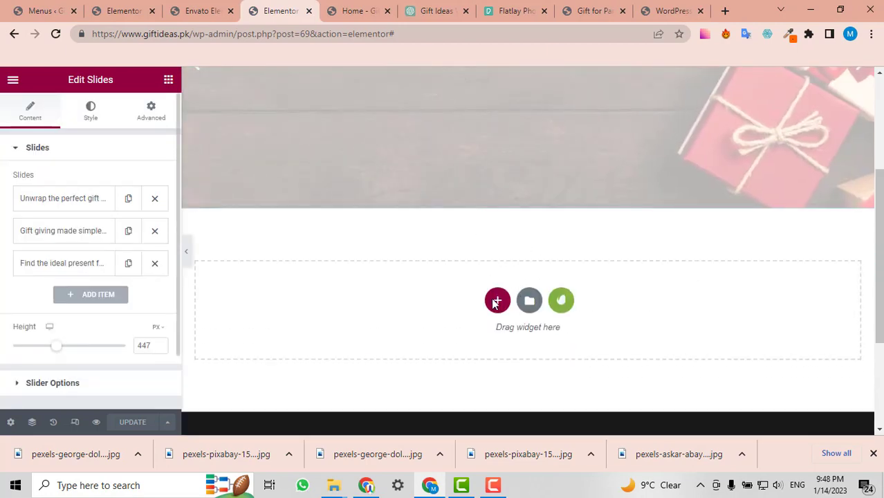
pyautogui.click(497, 300)
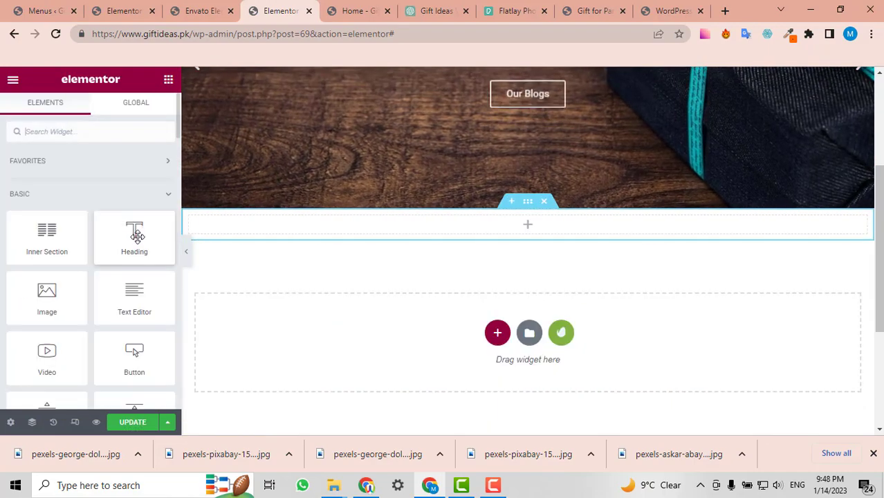
# - Add a centred Heading widget with the title "Latest gift Ideas" to the empty section below the slider
pyautogui.moveTo(137, 231); pyautogui.dragTo(531, 238)
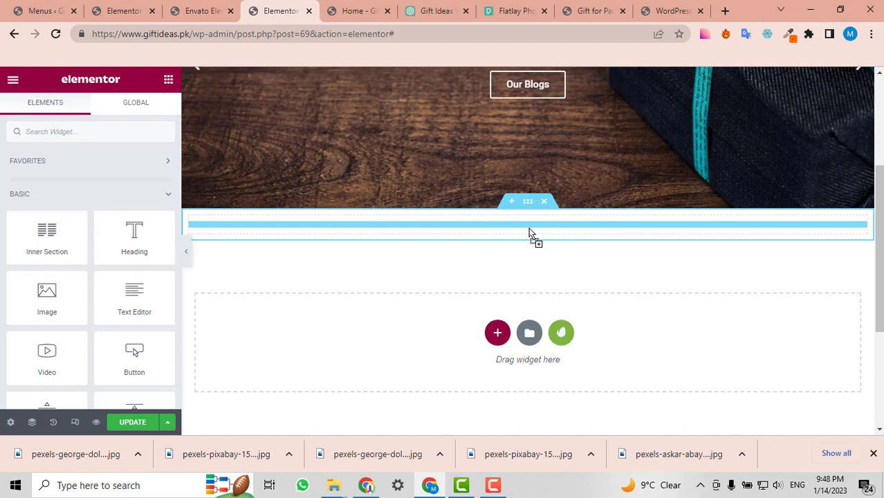
pyautogui.tripleClick(75, 200)
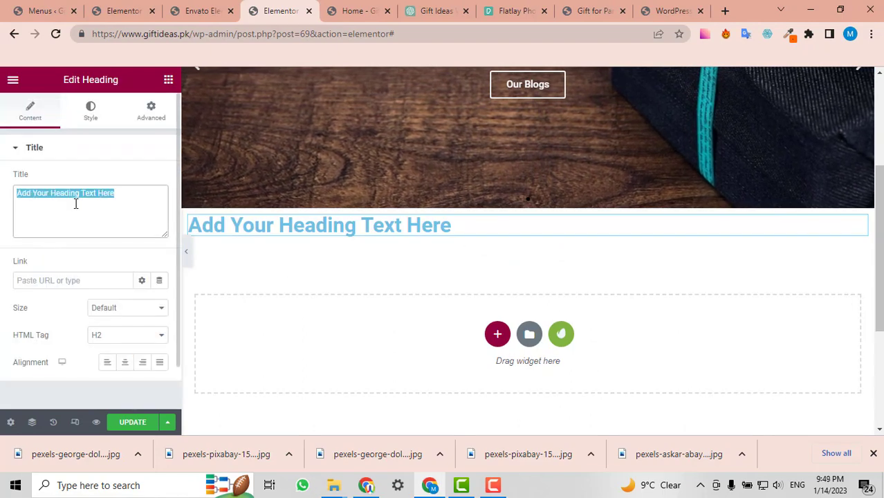
pyautogui.write('Latest gift Ideas')
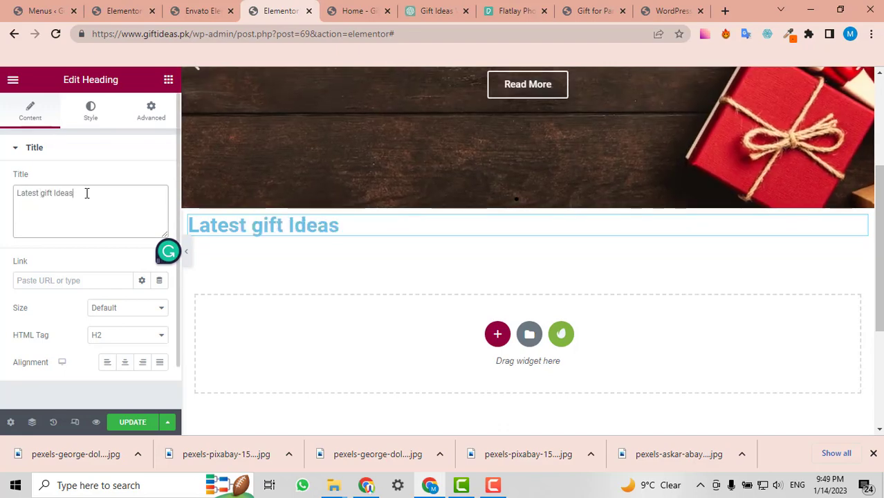
pyautogui.click(126, 368)
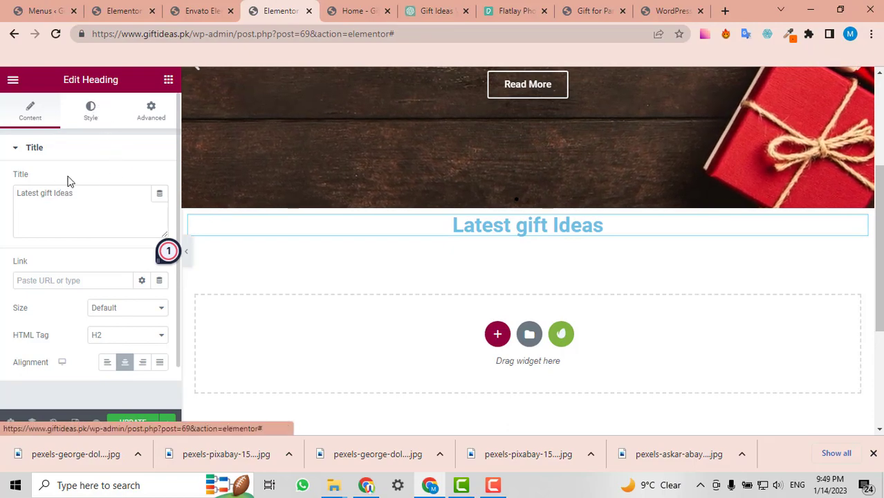
# - Change the text color of the "Latest gift Ideas" heading to near-black
pyautogui.click(91, 111)
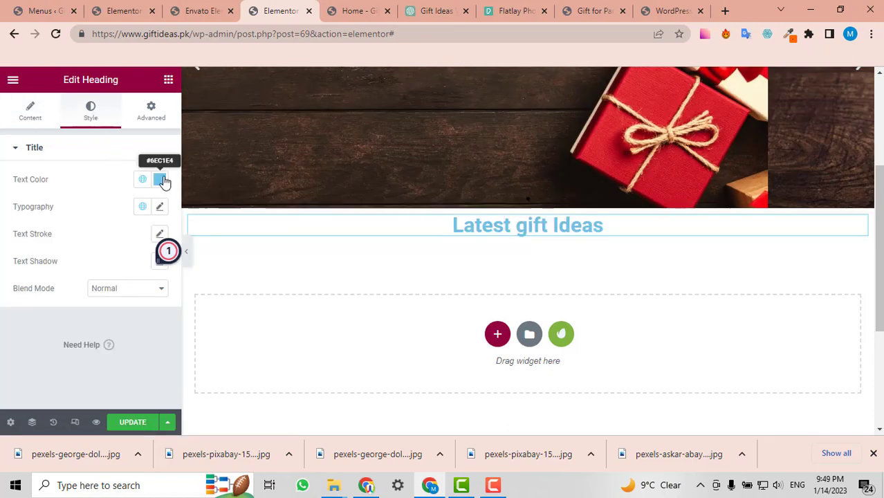
pyautogui.click(161, 179)
pyautogui.moveTo(124, 249)
pyautogui.mouseDown()
pyautogui.moveTo(97, 284)
pyautogui.moveTo(100, 277)
pyautogui.moveTo(87, 338)
pyautogui.moveTo(54, 323)
pyautogui.mouseUp()
pyautogui.click(94, 178)
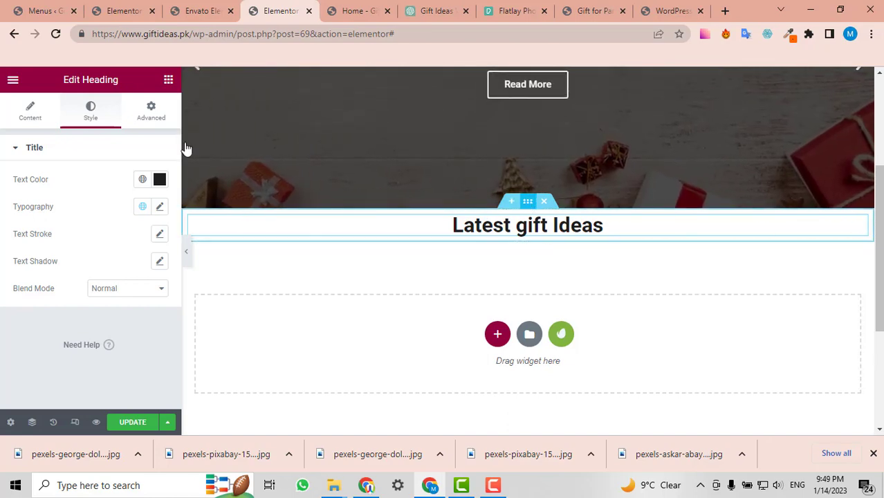
# - Unlink the margins of the heading's section and set its top margin to 40 px, keeping the bottom margin at 0
pyautogui.click(148, 117)
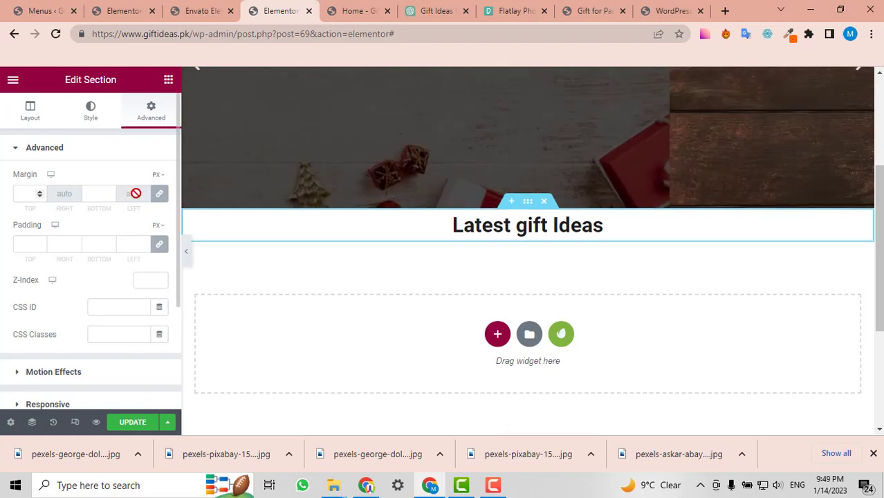
pyautogui.click(26, 194)
pyautogui.write('10')
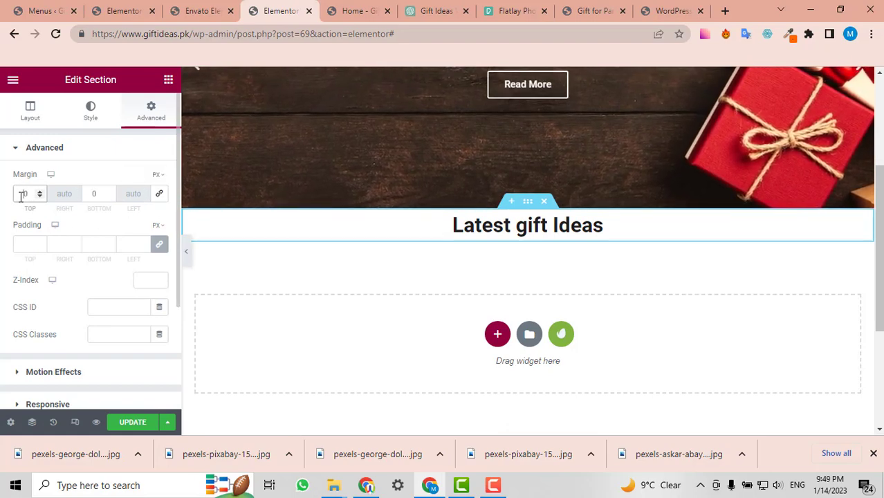
pyautogui.write('4')
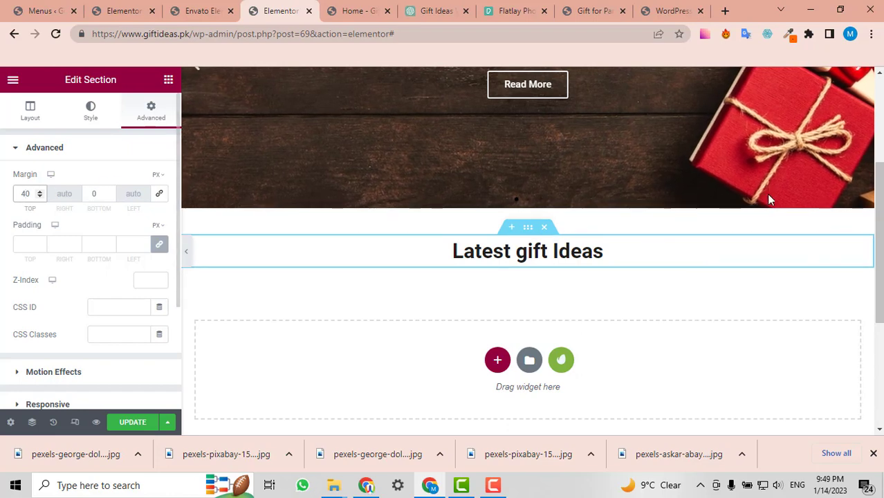
pyautogui.scroll(-2, 733, 200)
pyautogui.scroll(2, 692, 215)
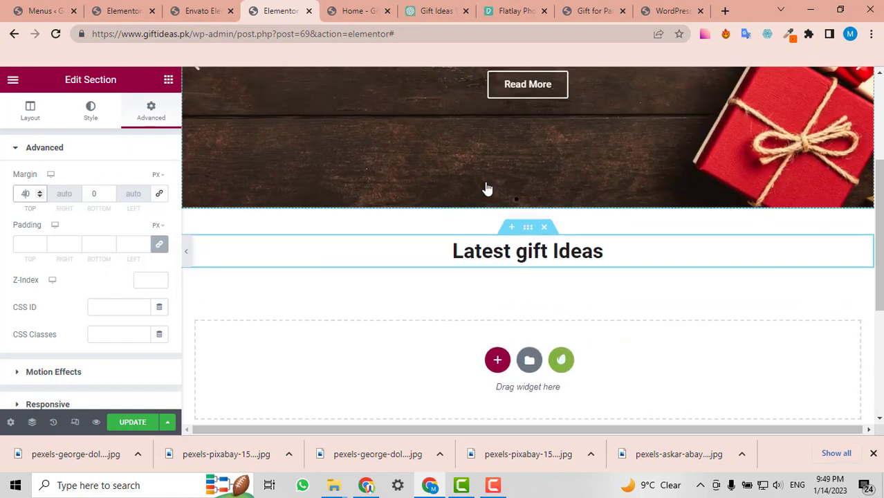
# - Search the widgets for "pos" and place the Posts widget directly under the "Latest gift Ideas" heading
pyautogui.click(162, 84)
pyautogui.click(163, 81)
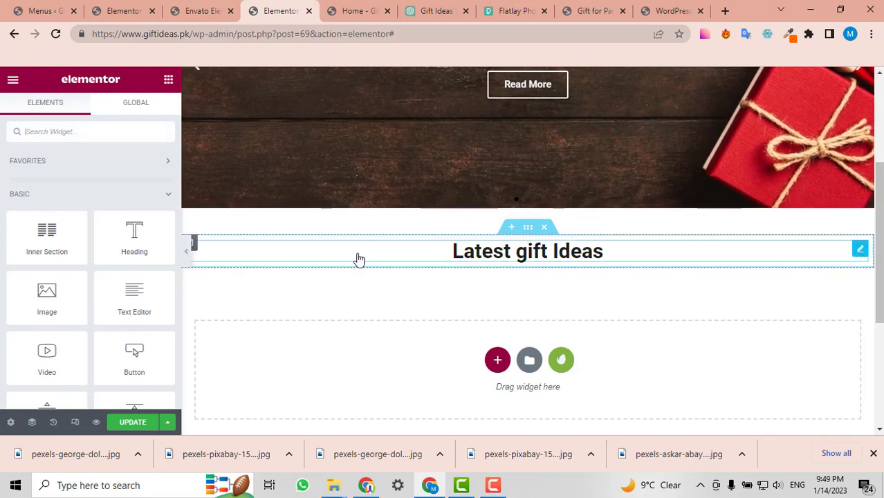
pyautogui.click(576, 261)
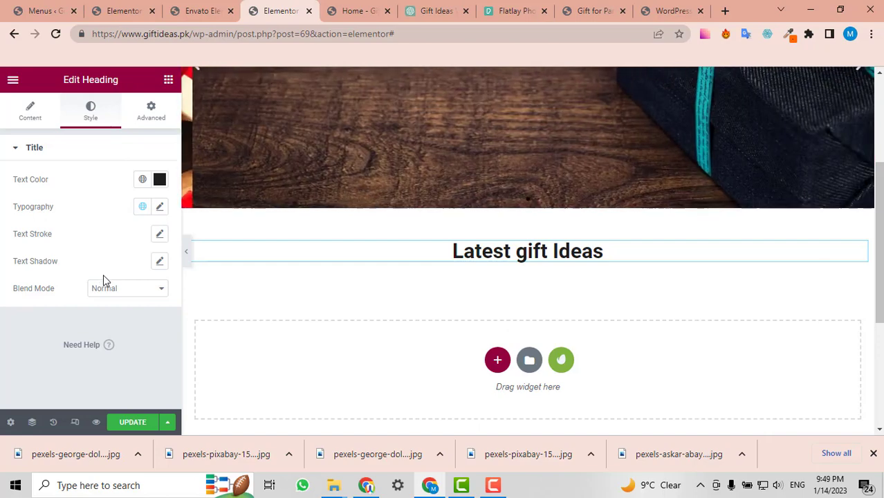
pyautogui.click(20, 118)
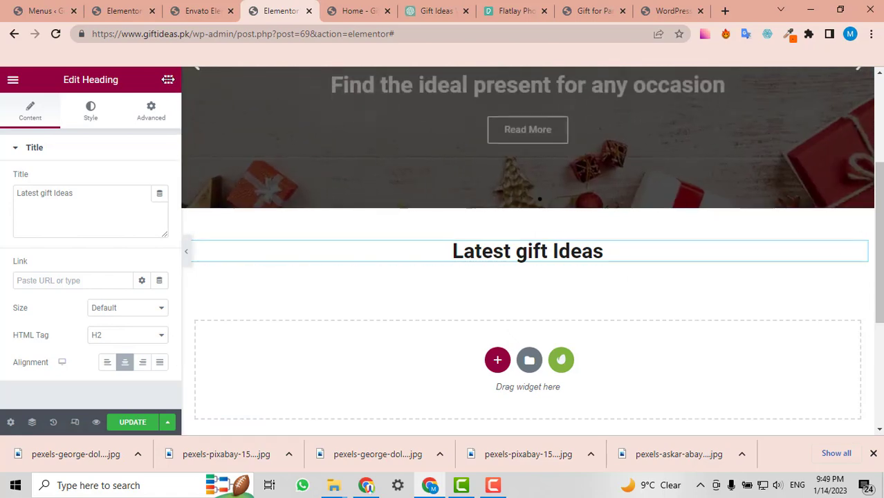
pyautogui.click(168, 82)
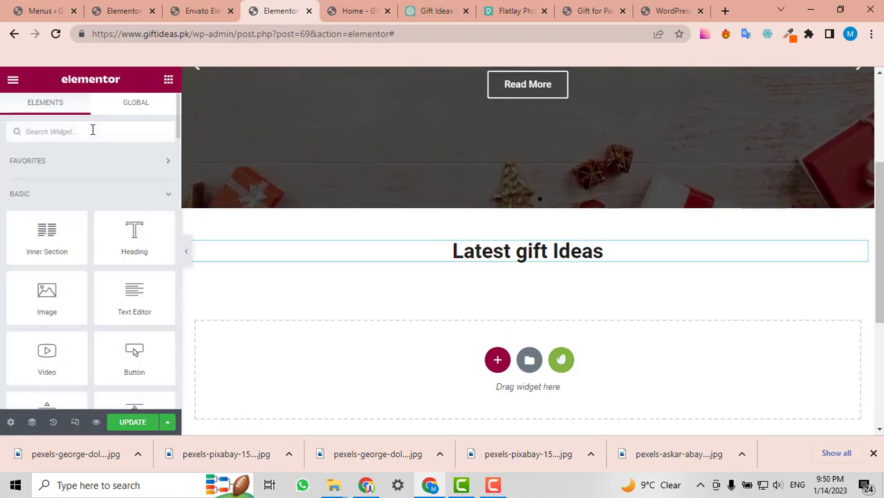
pyautogui.click(93, 130)
pyautogui.write('pos')
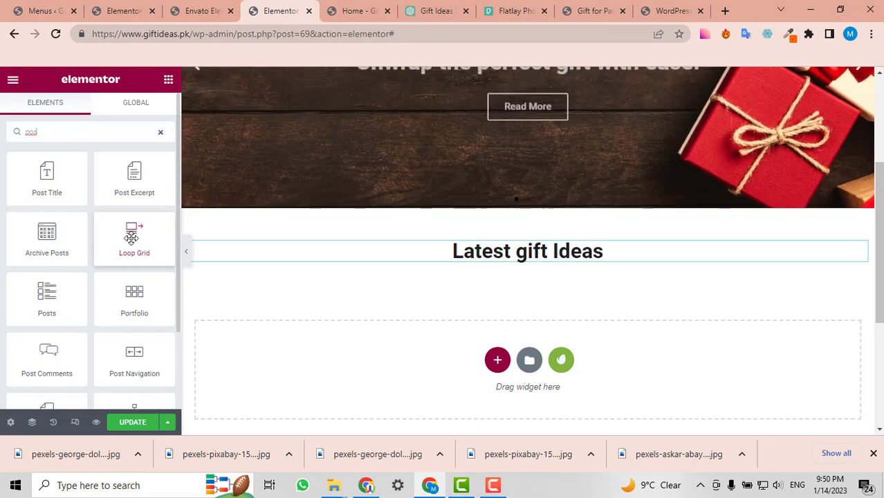
pyautogui.moveTo(52, 308); pyautogui.dragTo(516, 261)
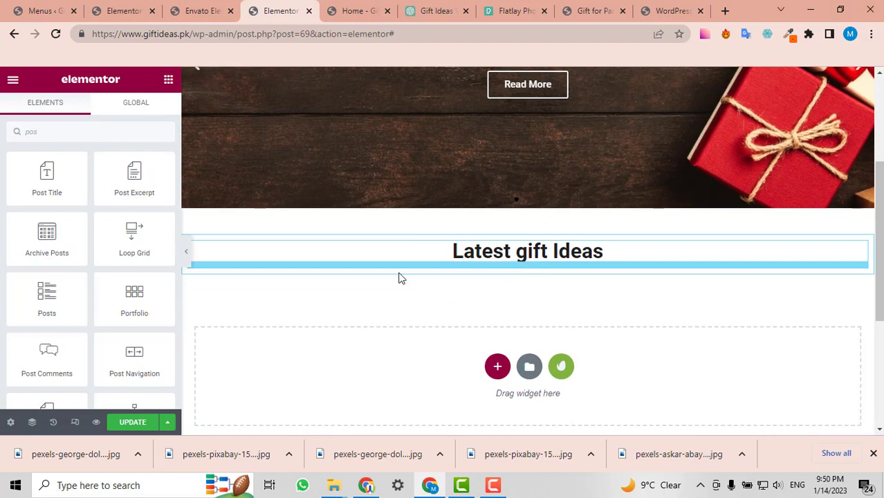
pyautogui.moveTo(657, 316); pyautogui.dragTo(664, 315)
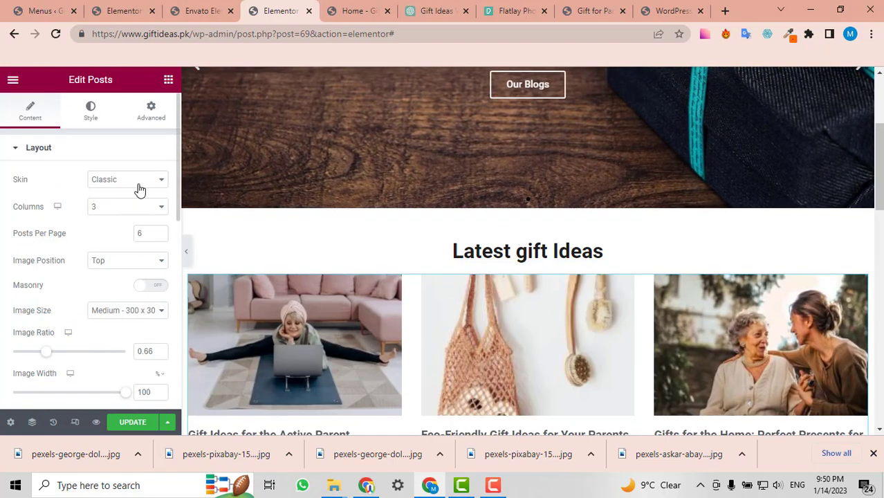
# - Set the Posts widget's skin to Cards and its posts per page to 3
pyautogui.click(139, 182)
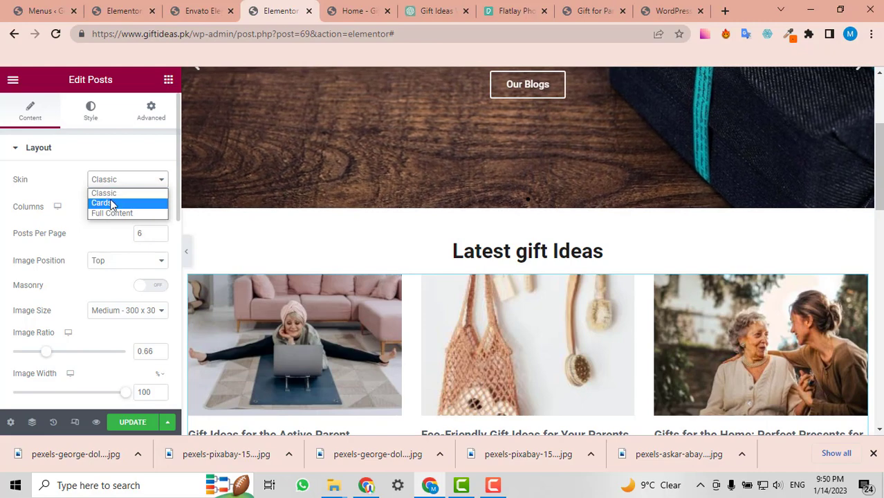
pyautogui.click(110, 202)
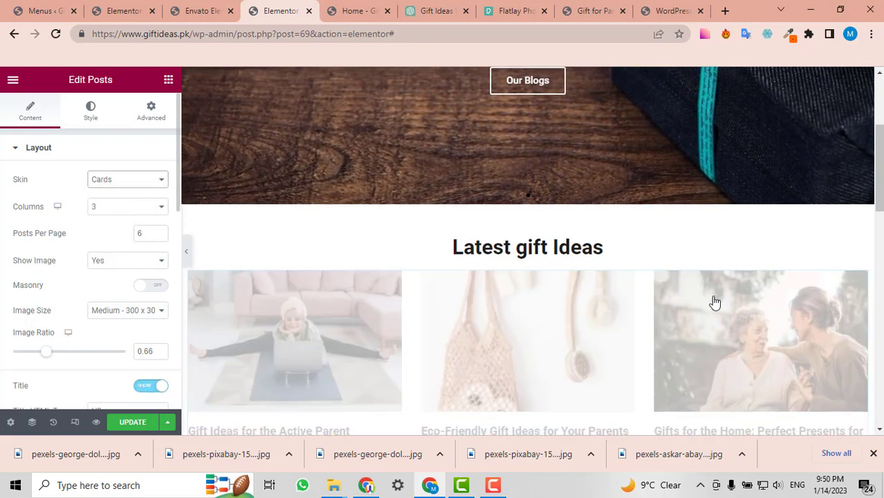
pyautogui.scroll(-2, 713, 300)
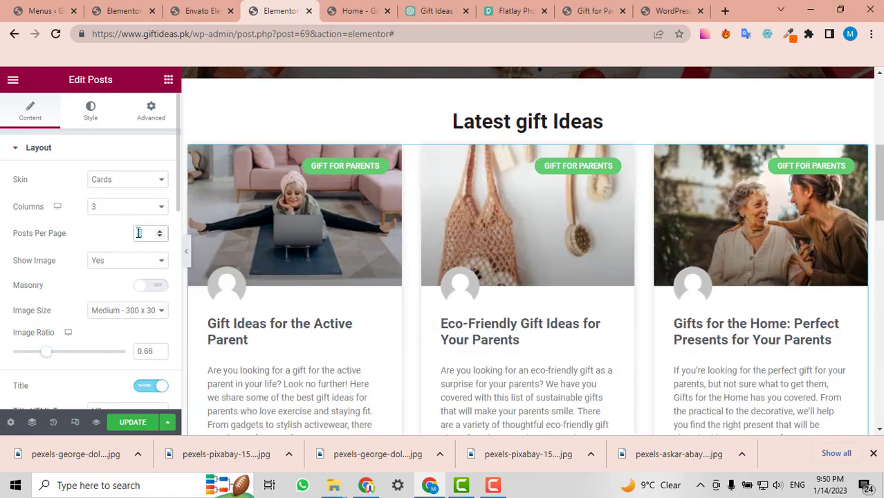
pyautogui.write('3')
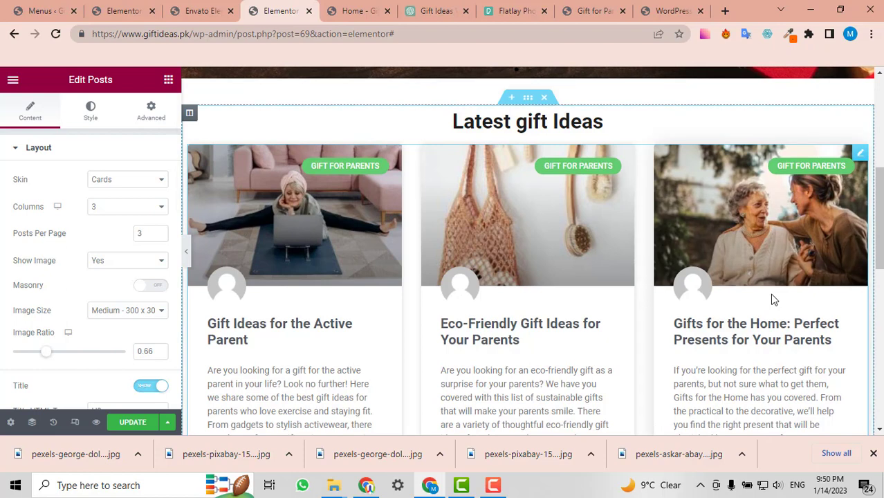
# - Hide the excerpt on the post cards in the Posts widget
pyautogui.scroll(-2, 774, 299)
pyautogui.scroll(1, 244, 271)
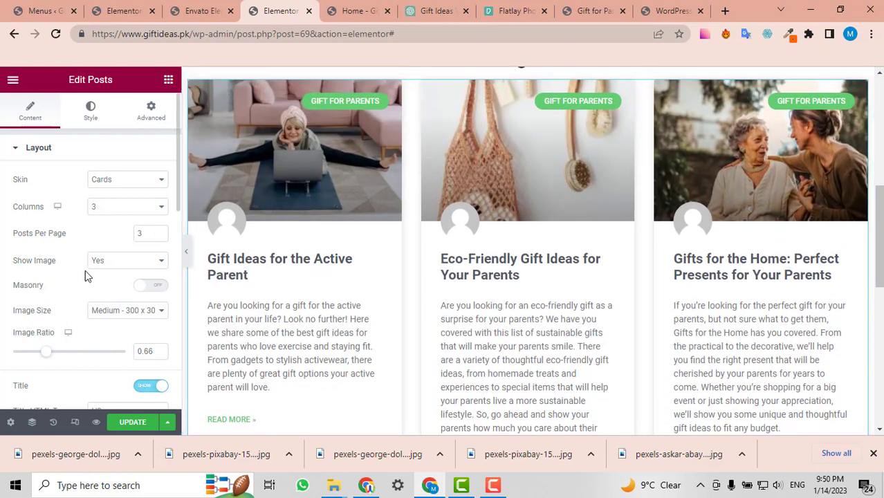
pyautogui.scroll(-1, 99, 300)
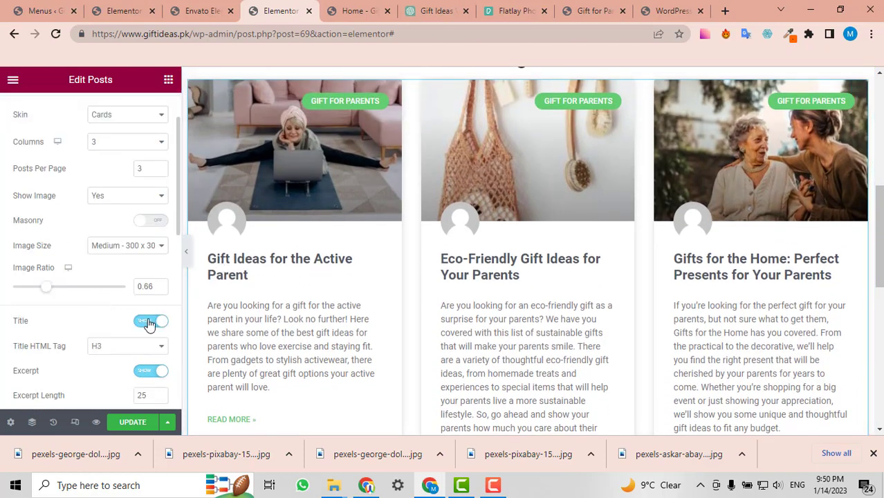
pyautogui.scroll(-1, 93, 318)
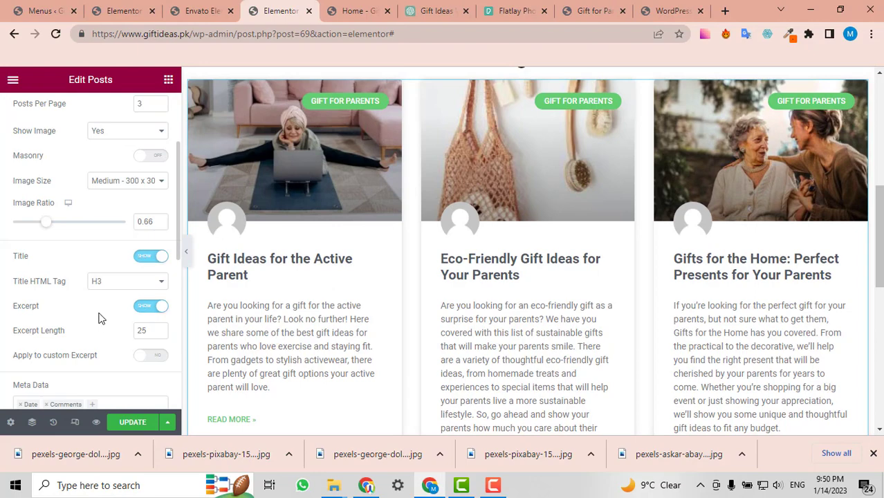
pyautogui.click(151, 310)
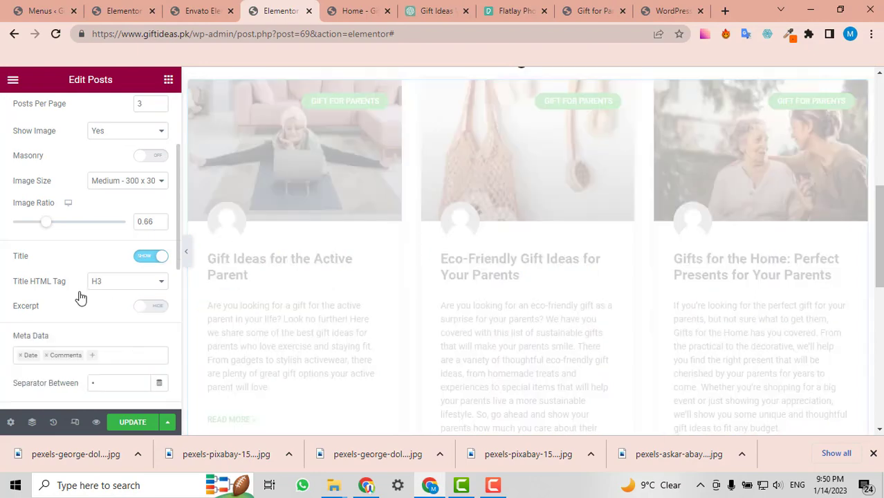
pyautogui.scroll(-1, 80, 298)
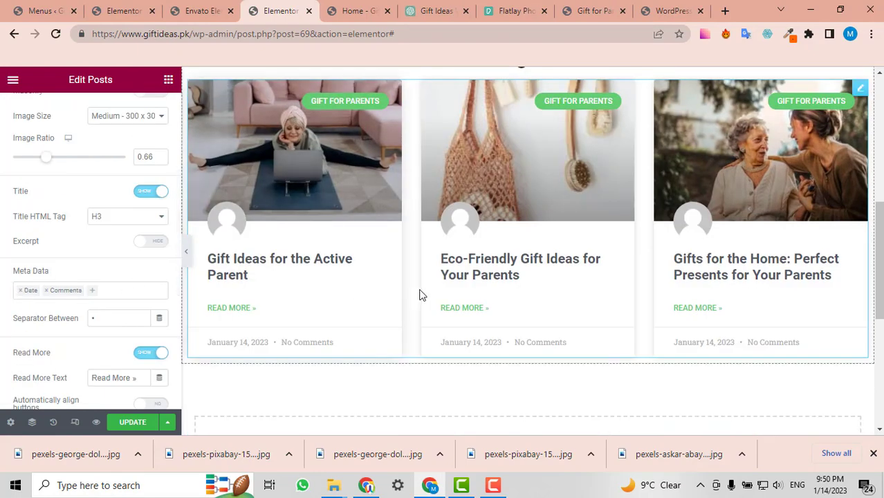
pyautogui.scroll(1, 608, 221)
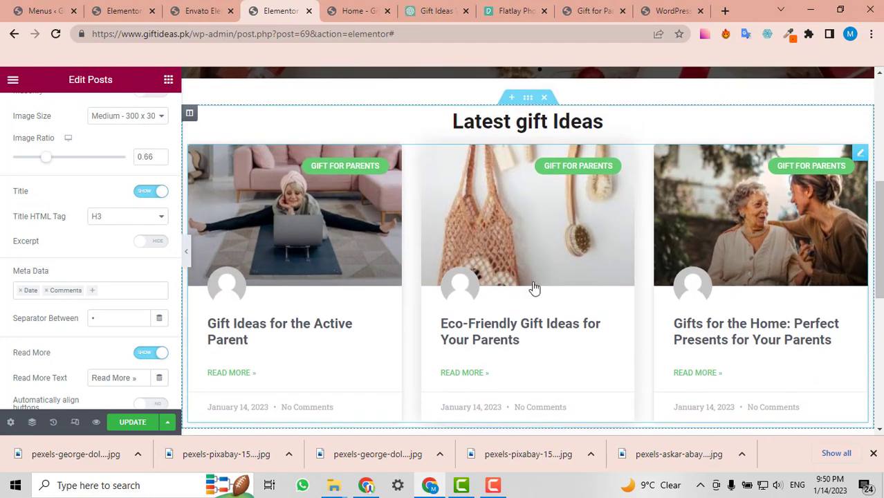
# - Hide the author avatar on the post cards
pyautogui.scroll(-1, 72, 309)
pyautogui.scroll(-3, 85, 369)
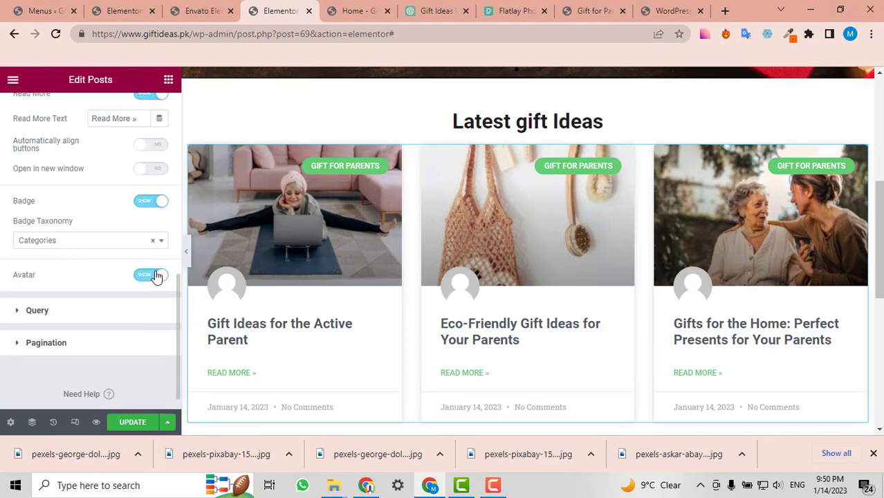
pyautogui.click(152, 276)
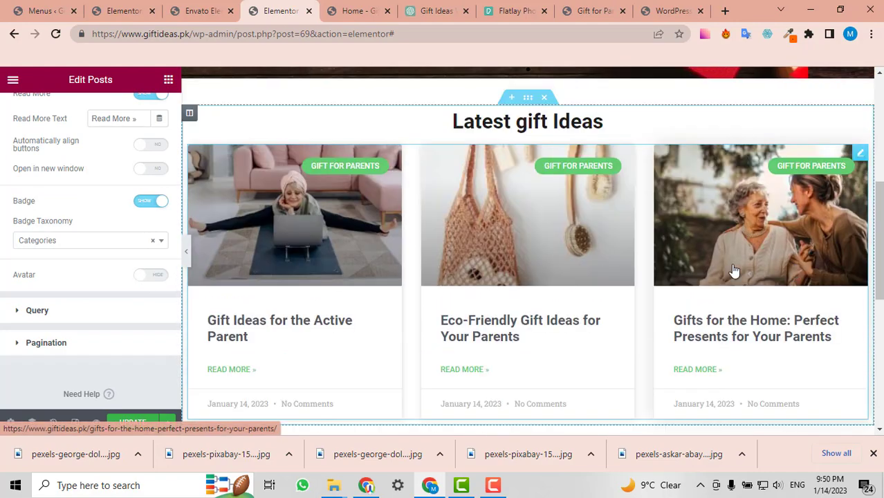
pyautogui.scroll(-1, 67, 284)
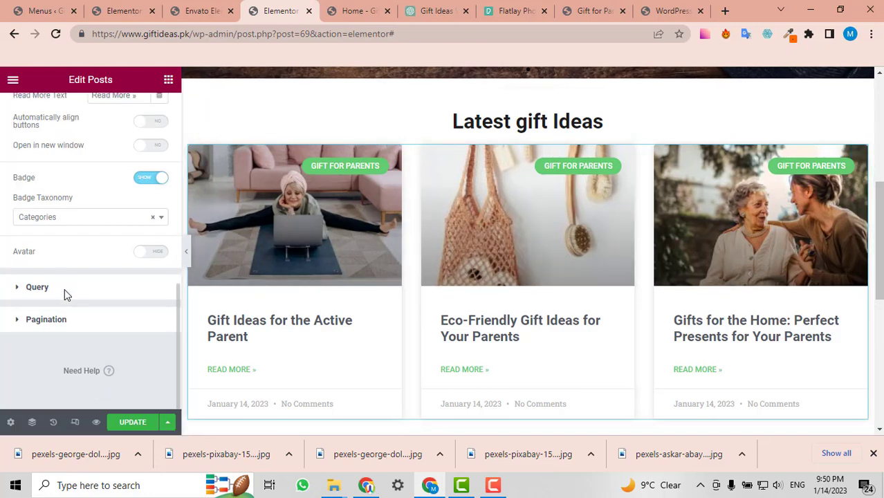
pyautogui.scroll(15, 64, 289)
pyautogui.scroll(1, 73, 269)
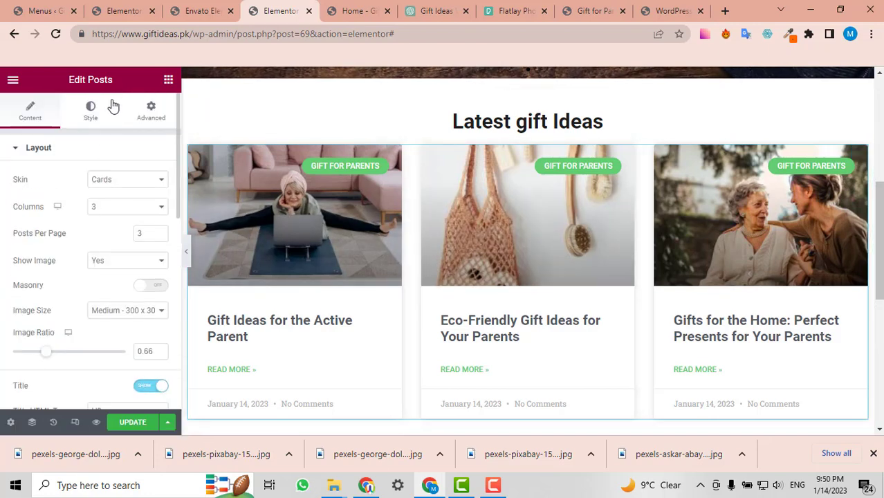
# - Give the post cards a border width of 1 px in the card styling
pyautogui.click(90, 110)
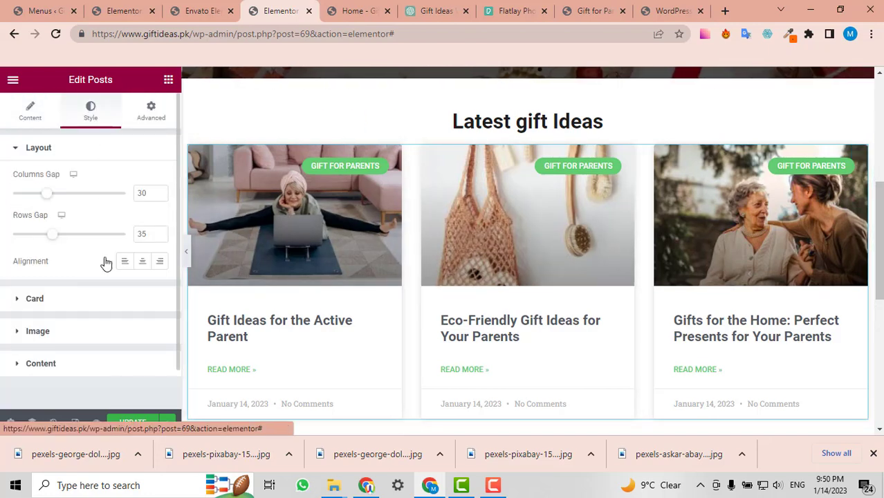
pyautogui.click(92, 306)
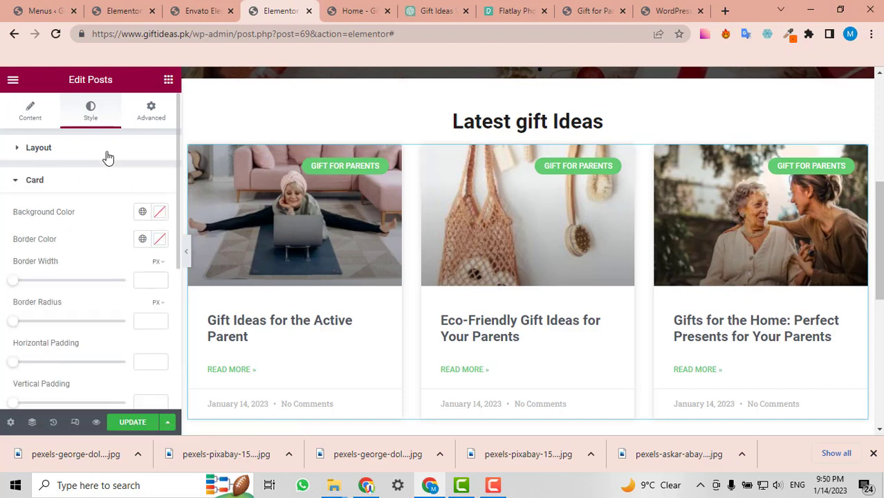
pyautogui.scroll(-1, 108, 158)
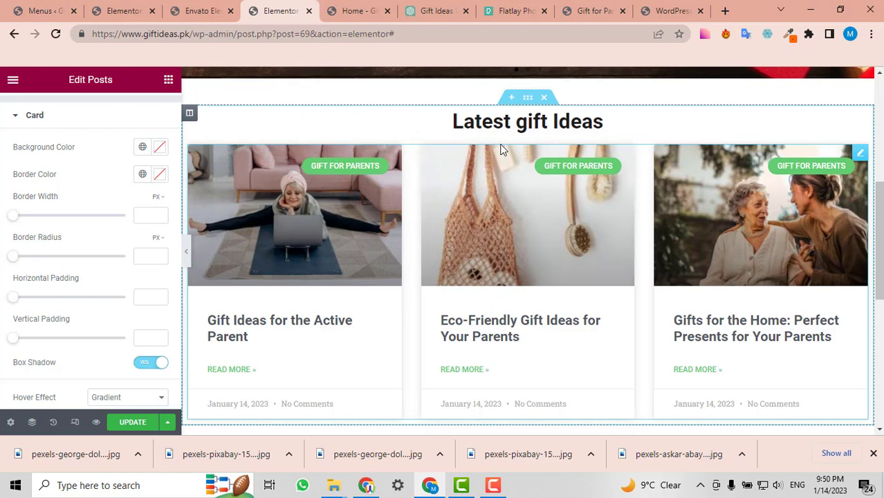
pyautogui.click(141, 215)
pyautogui.write('1')
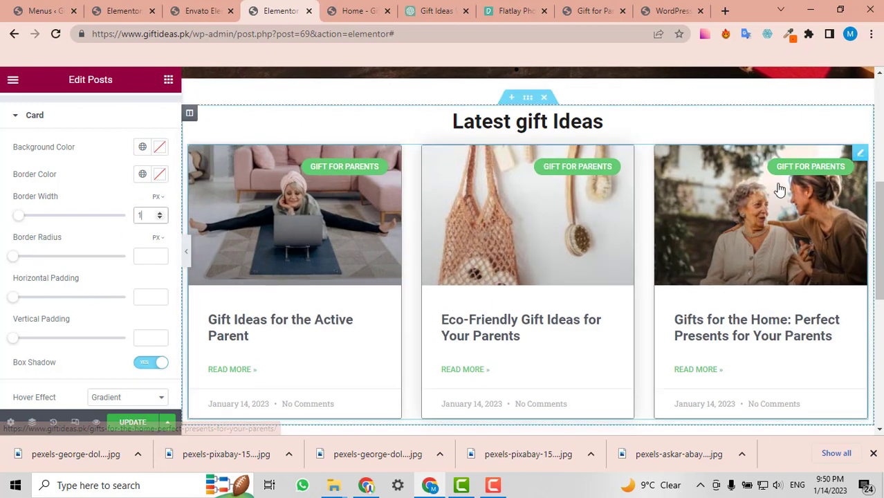
pyautogui.scroll(-1, 712, 359)
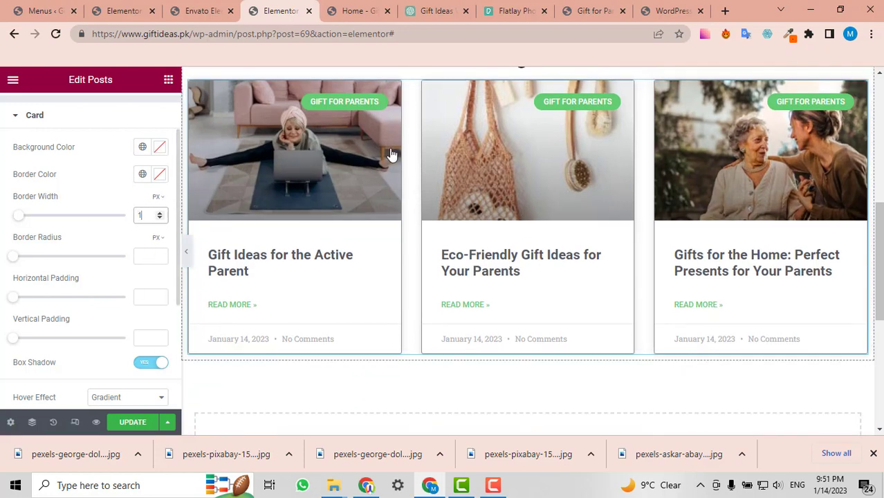
pyautogui.scroll(1, 403, 174)
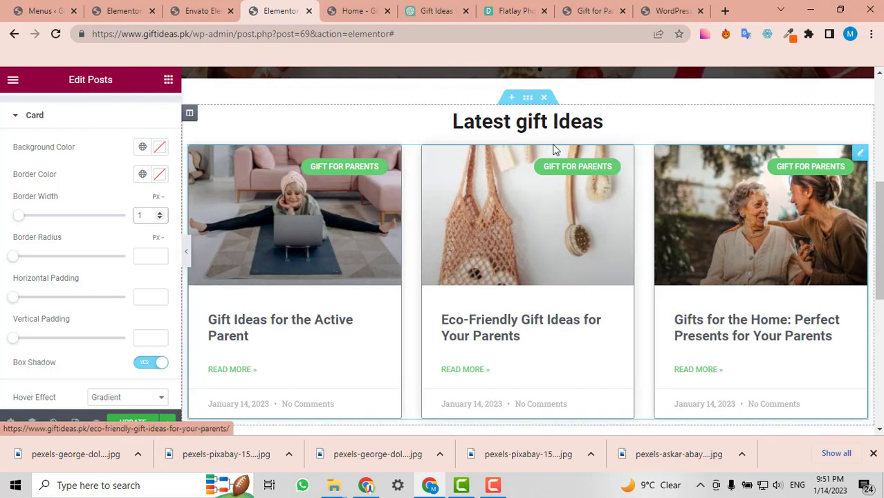
# - Set the border radius of the post cards to 15 px
pyautogui.scroll(-1, 434, 216)
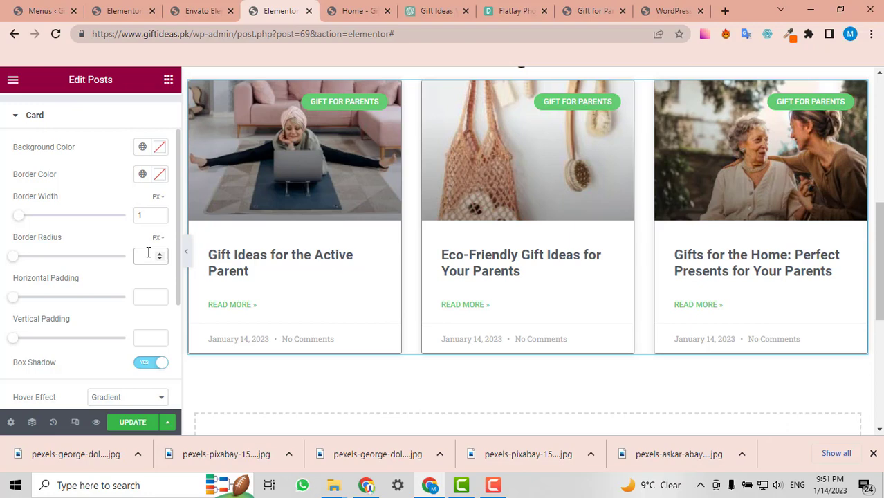
pyautogui.scroll(1, 545, 197)
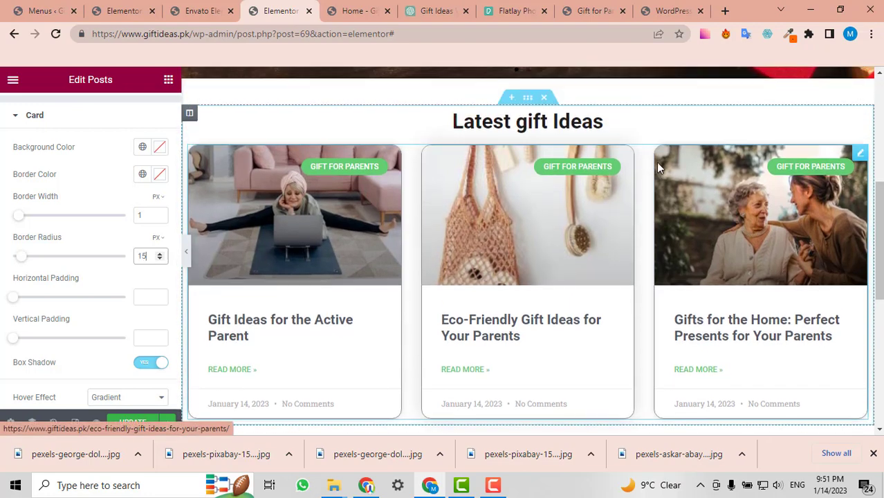
pyautogui.write('15')
# - Check the hover effect options of the post cards and keep Gradient
pyautogui.scroll(-1, 81, 288)
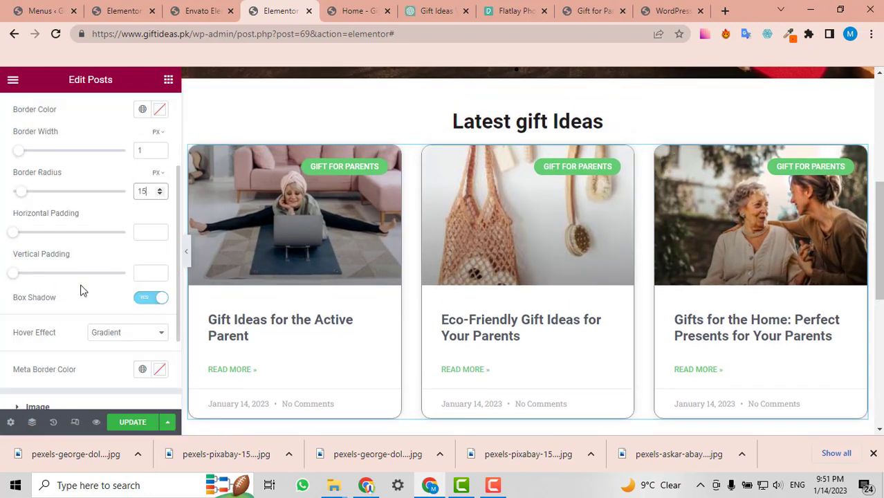
pyautogui.scroll(-1, 79, 296)
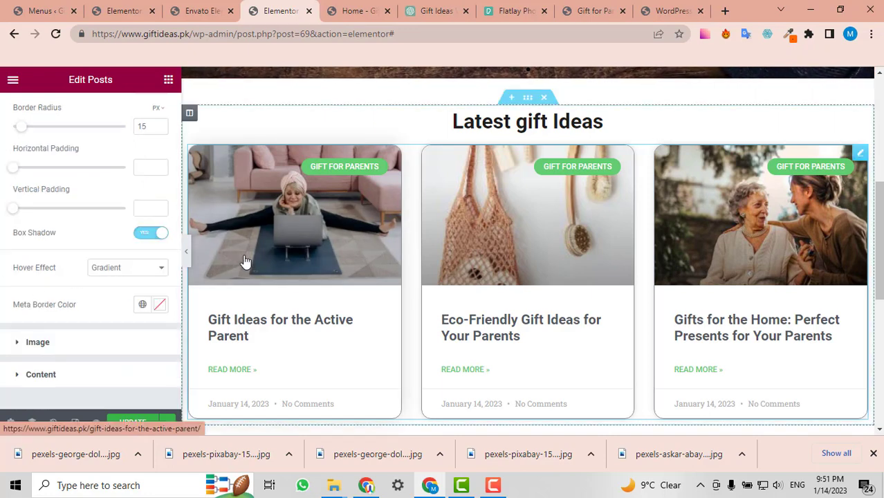
pyautogui.click(119, 270)
pyautogui.click(110, 291)
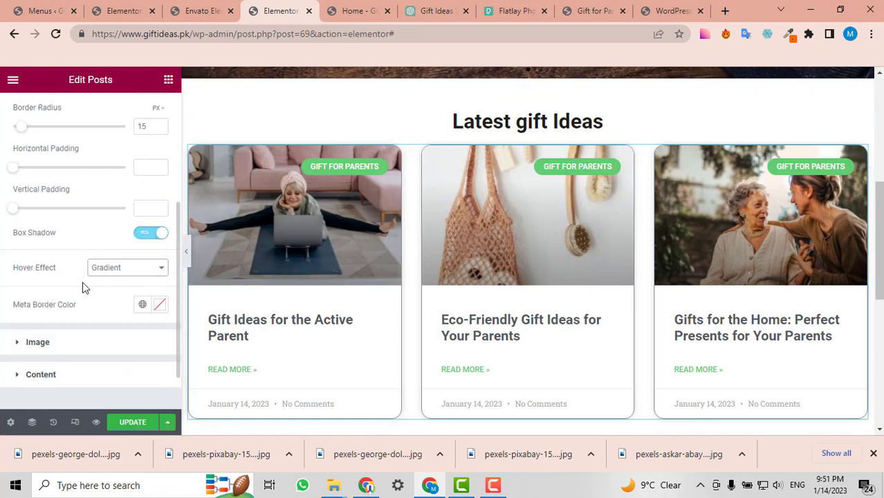
pyautogui.scroll(-1, 415, 256)
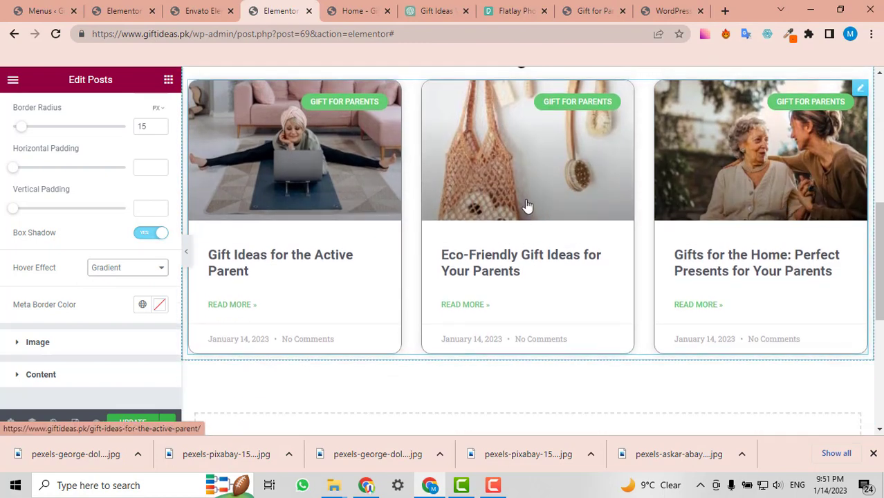
pyautogui.scroll(-1, 79, 290)
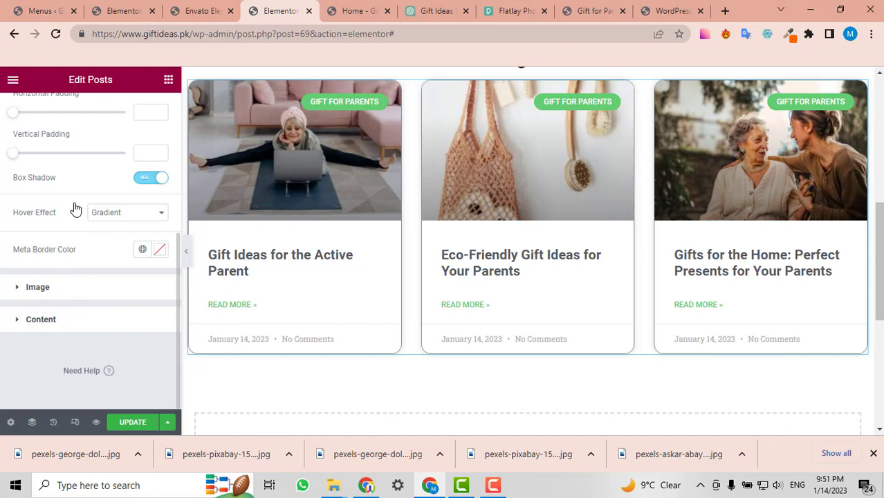
# - Change the Read More link color on the post cards to a very dark purple, #1A0419
pyautogui.click(106, 316)
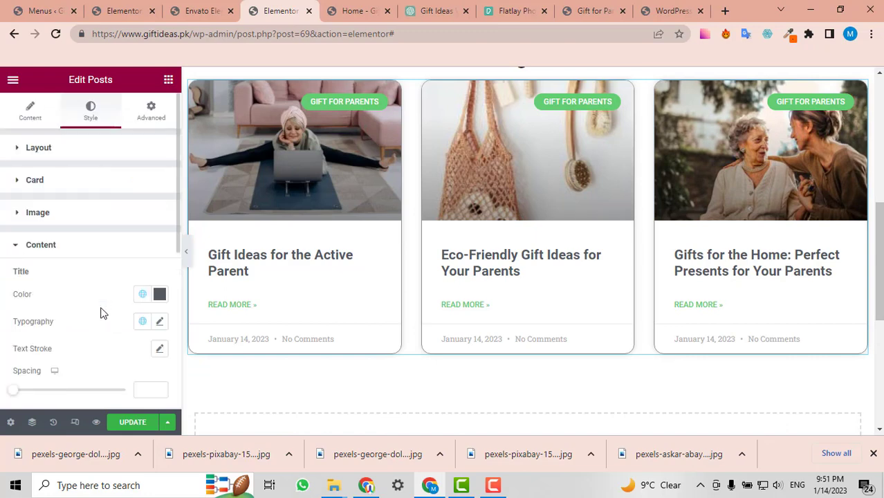
pyautogui.scroll(-3, 101, 314)
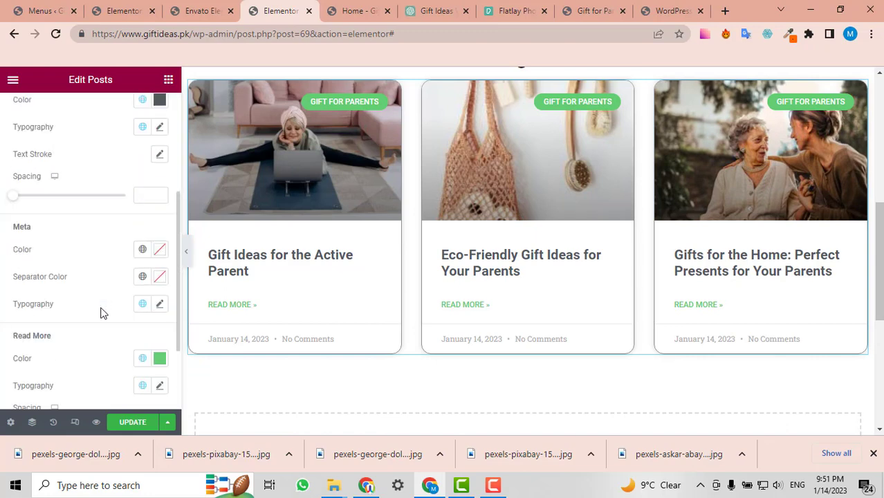
pyautogui.scroll(-1, 96, 319)
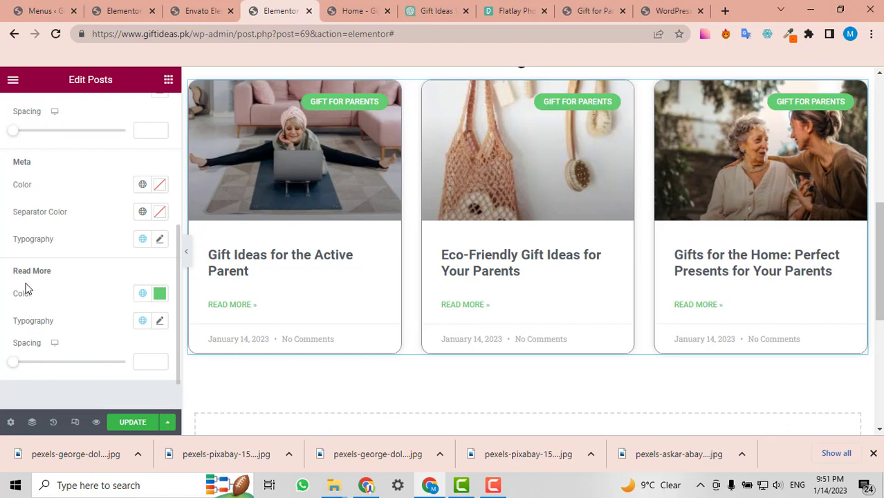
pyautogui.click(159, 295)
pyautogui.click(129, 177)
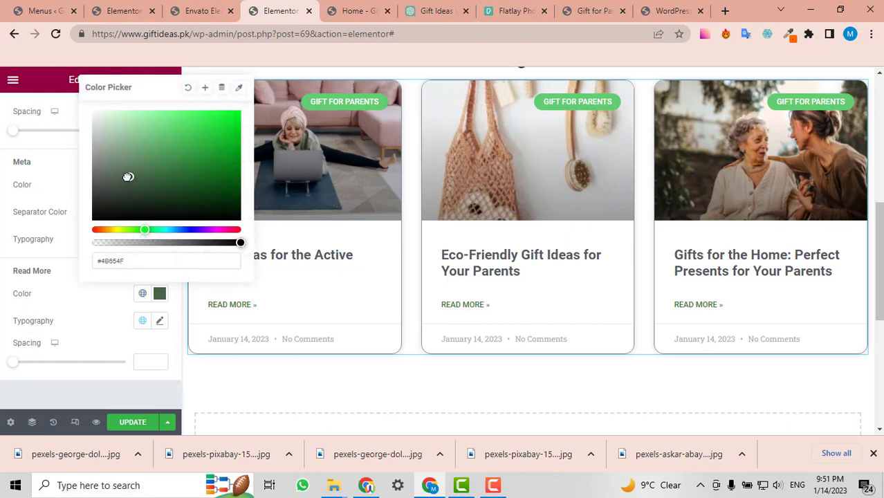
pyautogui.click(217, 230)
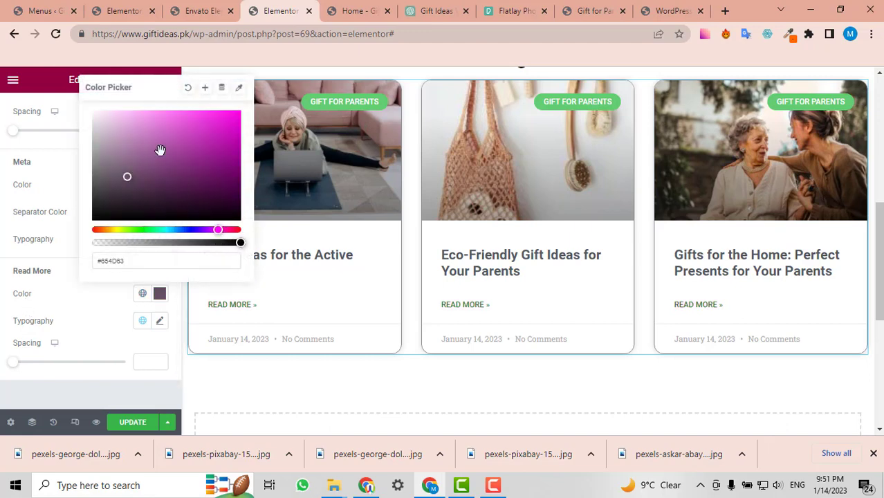
pyautogui.moveTo(196, 114); pyautogui.dragTo(197, 110)
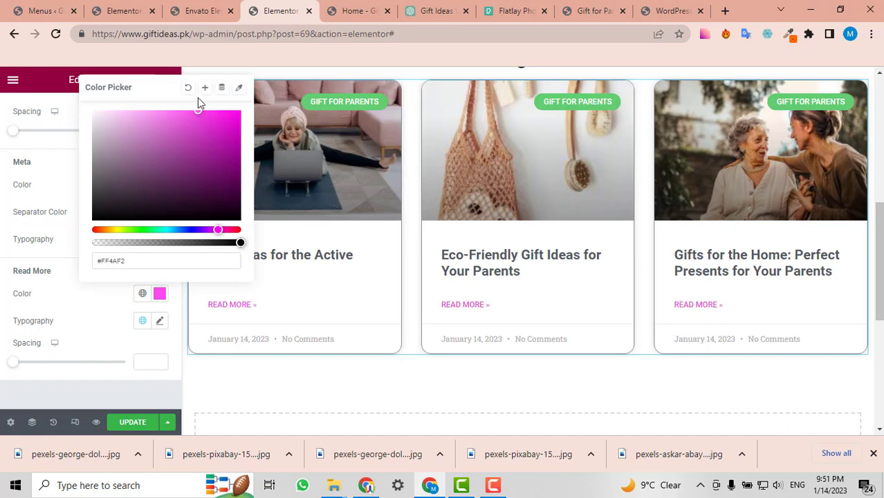
pyautogui.click(177, 162)
pyautogui.moveTo(175, 164); pyautogui.dragTo(142, 135)
pyautogui.moveTo(235, 189)
pyautogui.mouseDown()
pyautogui.moveTo(239, 221)
pyautogui.moveTo(218, 210)
pyautogui.mouseUp()
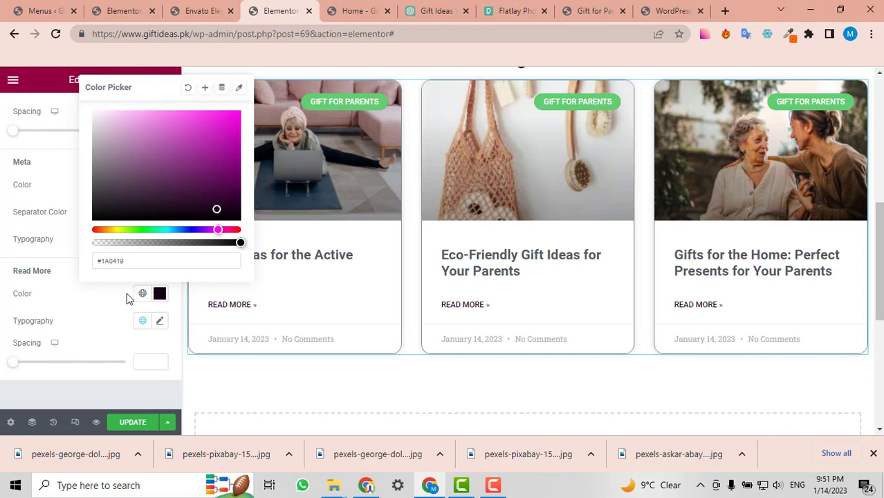
pyautogui.click(114, 310)
pyautogui.scroll(-1, 166, 310)
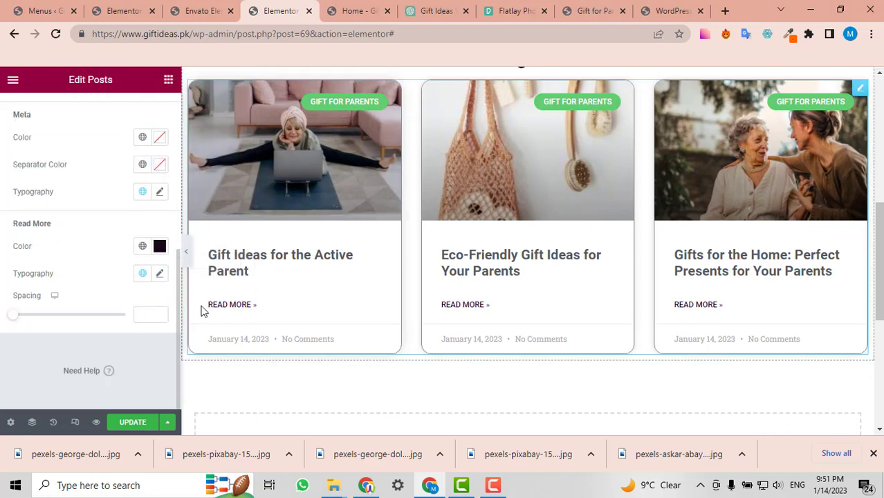
# - Set the background color of the post cards to black in the card styling
pyautogui.scroll(2, 62, 299)
pyautogui.scroll(3, 61, 299)
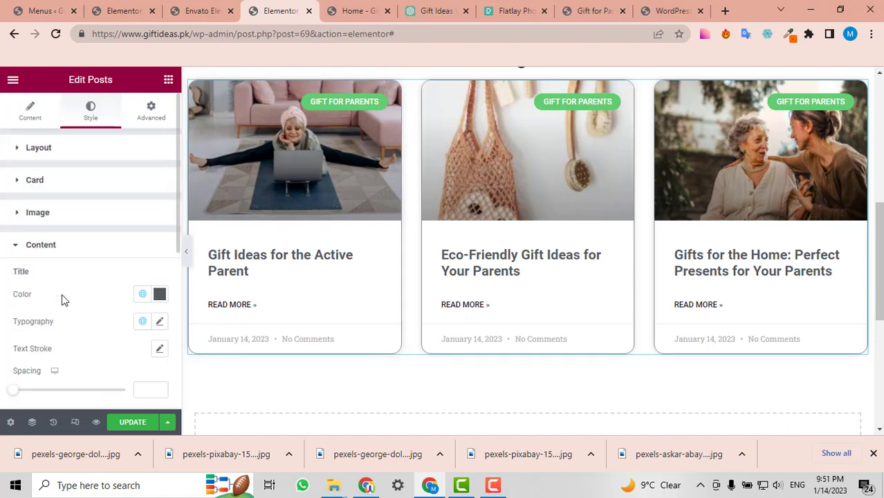
pyautogui.click(34, 181)
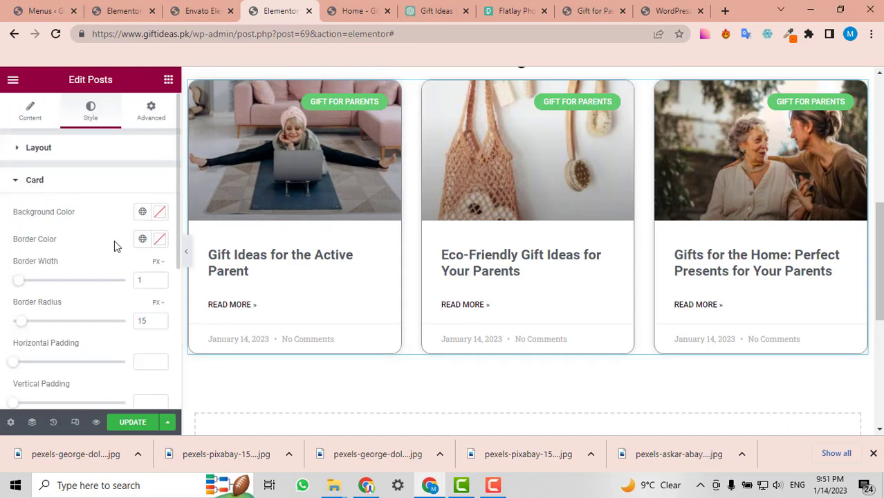
pyautogui.click(160, 214)
pyautogui.click(128, 283)
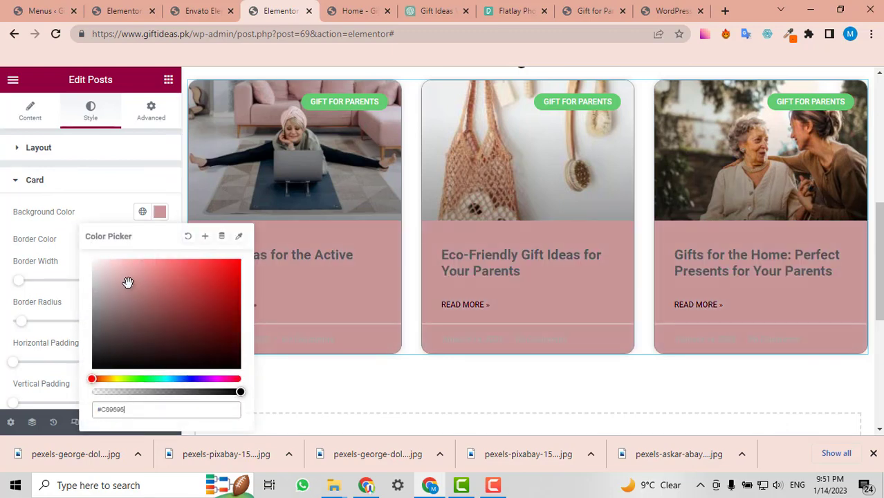
pyautogui.moveTo(90, 342); pyautogui.dragTo(84, 363)
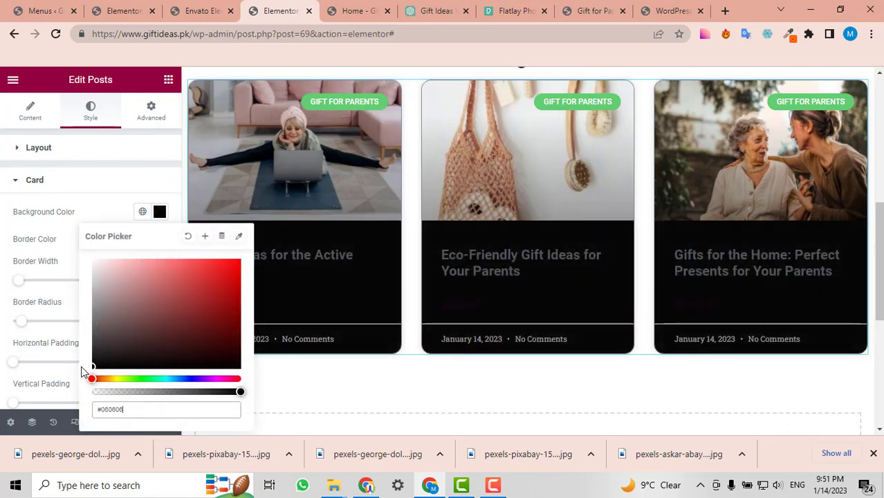
pyautogui.click(61, 239)
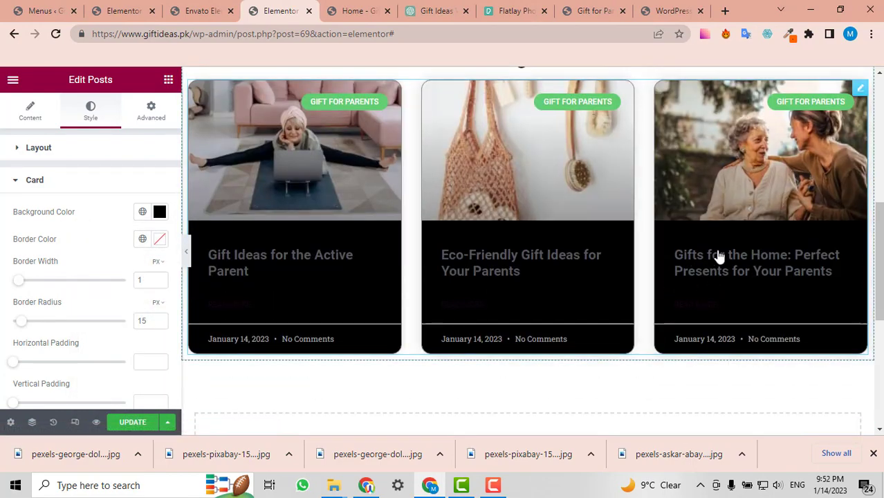
# - Review the black post cards on the page and look through the card styling options
pyautogui.scroll(-4, 749, 234)
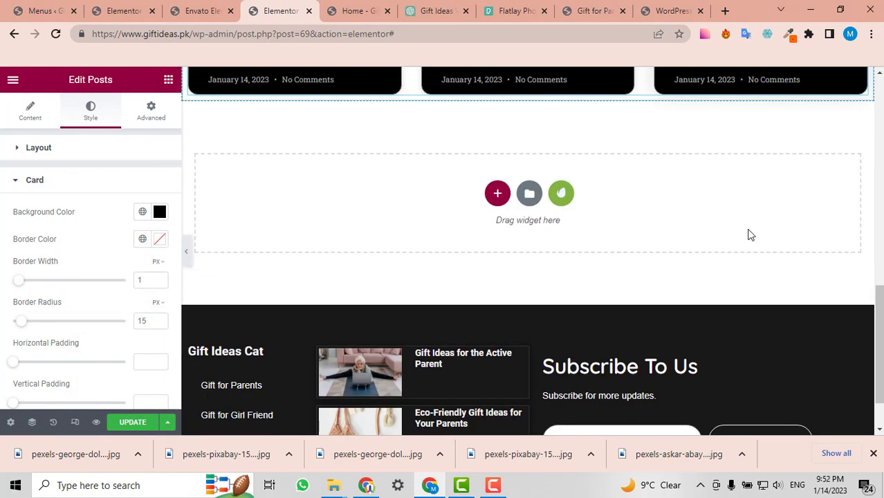
pyautogui.scroll(5, 750, 234)
pyautogui.scroll(-3, 97, 263)
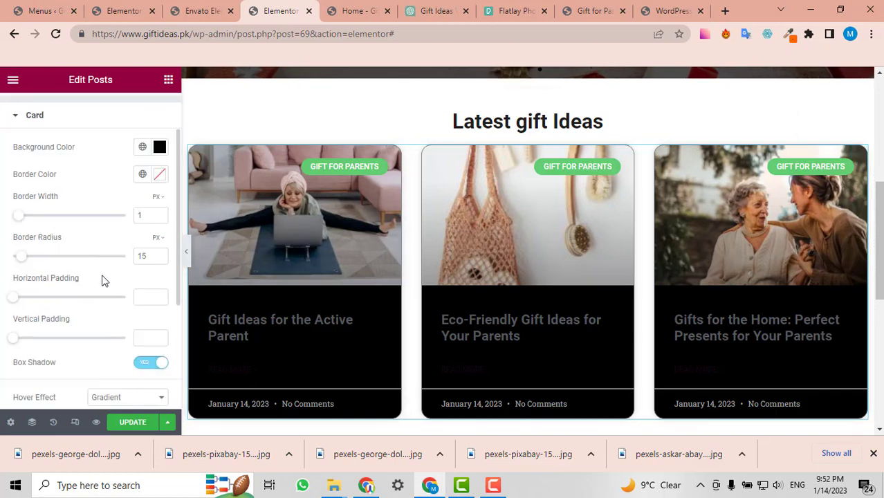
pyautogui.scroll(3, 105, 294)
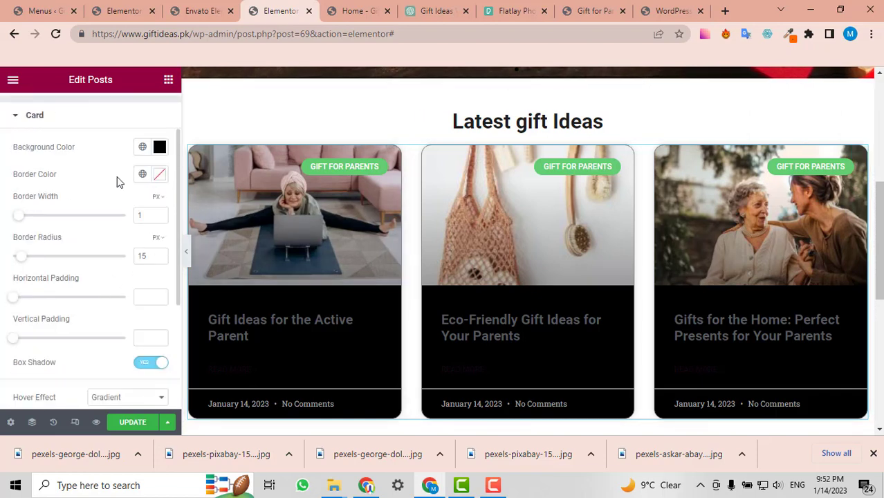
pyautogui.scroll(-3, 454, 233)
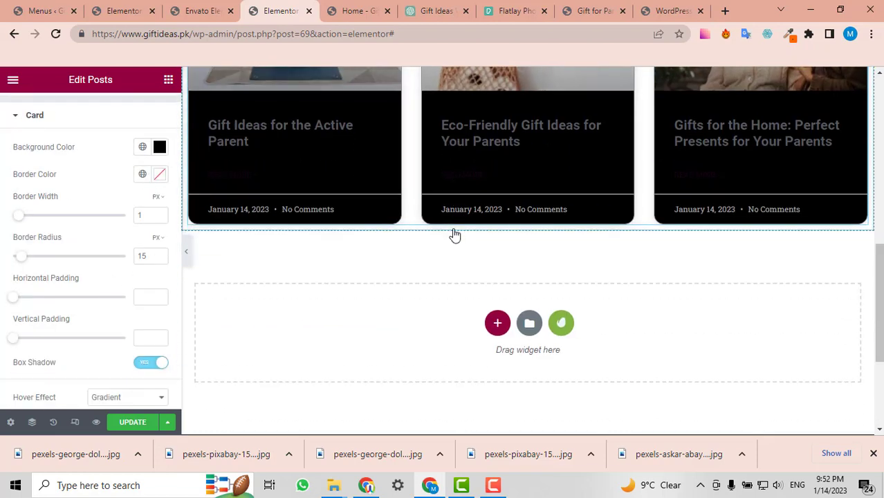
pyautogui.scroll(-3, 85, 228)
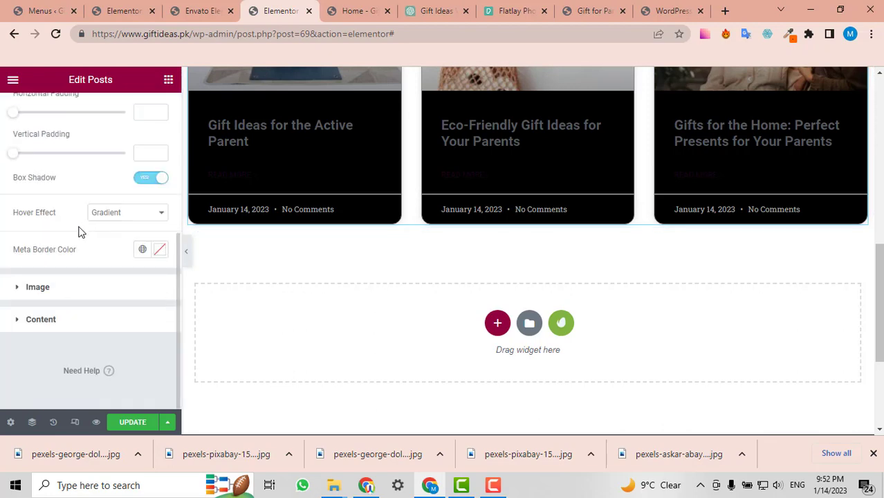
pyautogui.scroll(5, 97, 283)
# - Set the meta text color of the post cards to white, #FFFFFF
pyautogui.scroll(-4, 66, 246)
pyautogui.scroll(-2, 116, 229)
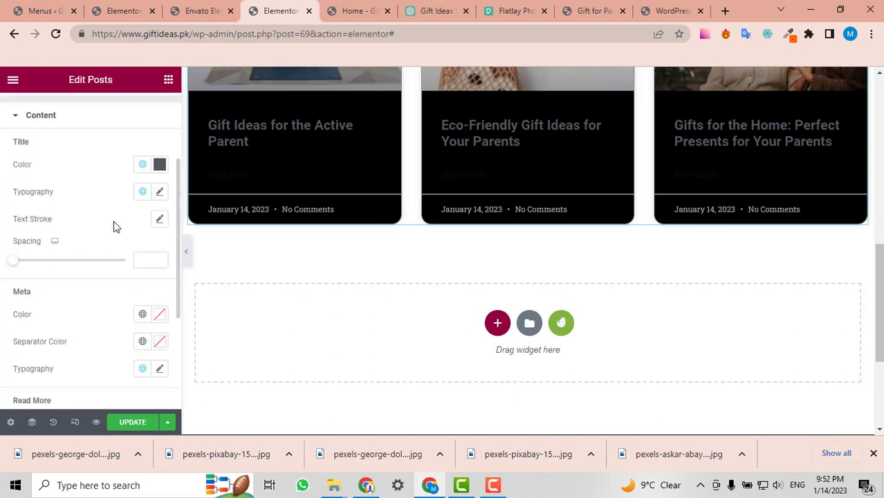
pyautogui.scroll(-1, 115, 228)
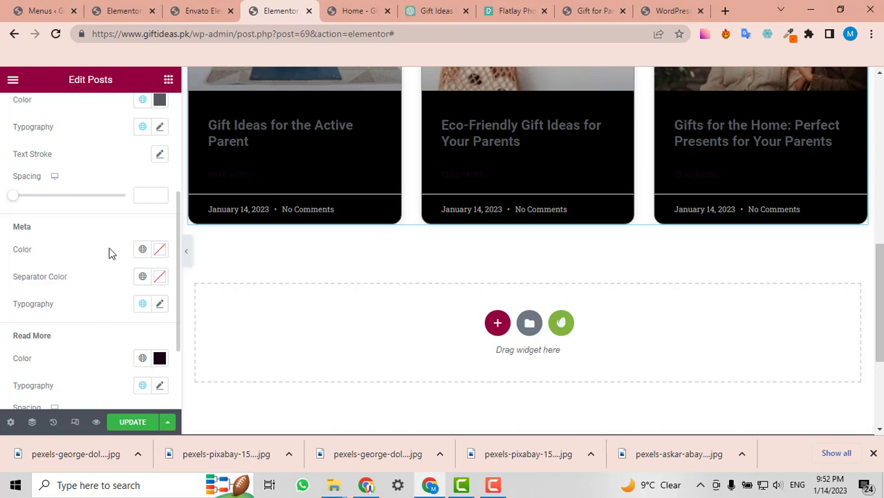
pyautogui.scroll(-1, 85, 303)
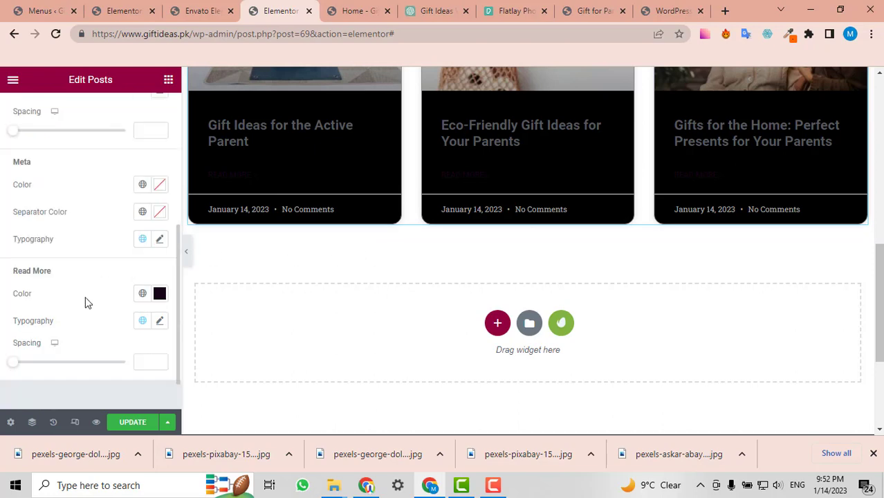
pyautogui.scroll(1, 85, 303)
pyautogui.scroll(1, 526, 217)
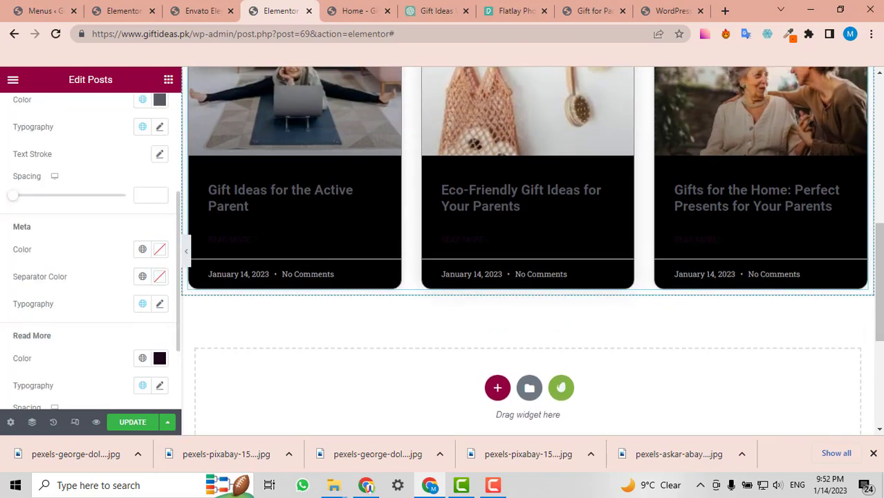
pyautogui.click(159, 250)
pyautogui.click(241, 249)
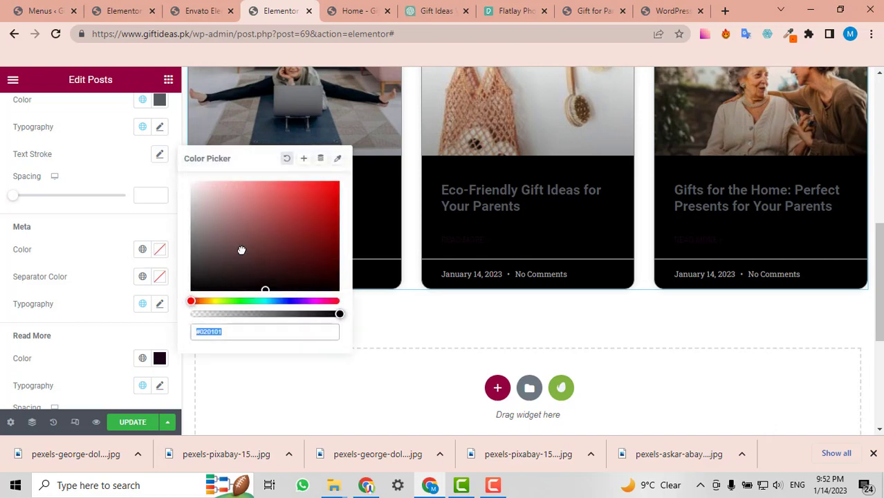
pyautogui.click(116, 246)
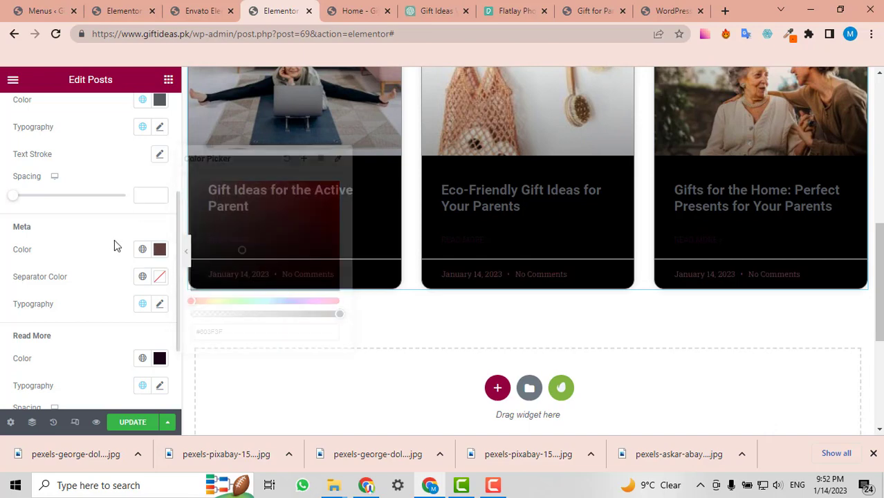
pyautogui.click(159, 247)
pyautogui.write('#FFFFFF')
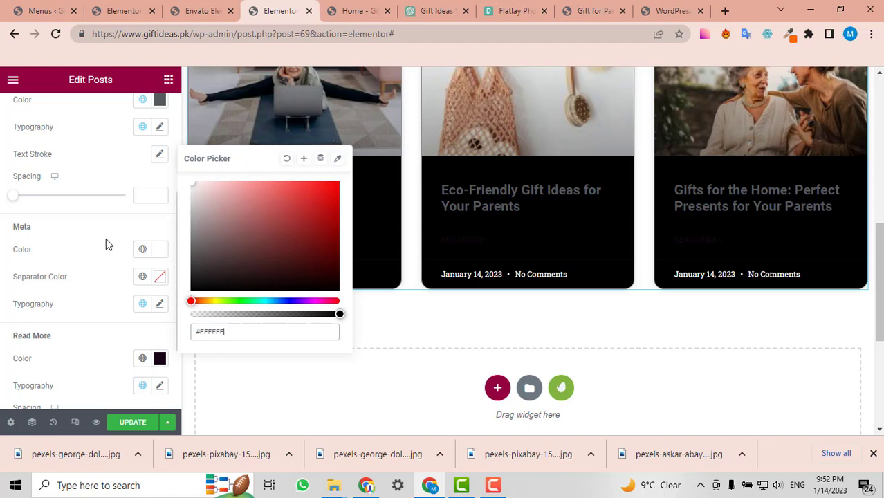
pyautogui.click(119, 256)
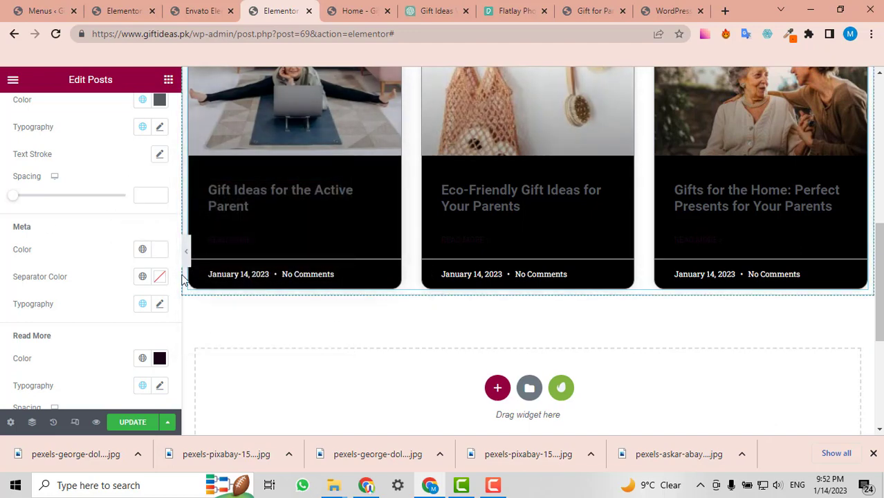
# - Change the Read More link color on the post cards to near-white, #FAFAFA
pyautogui.scroll(-1, 72, 382)
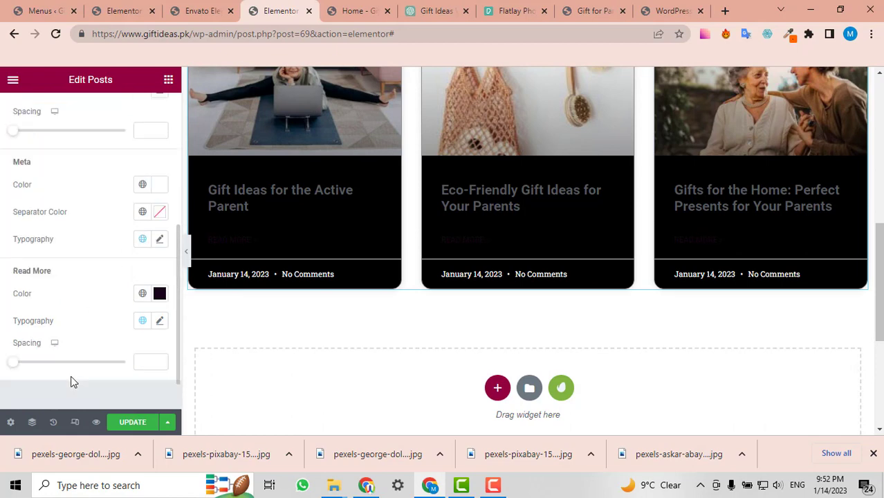
pyautogui.click(160, 295)
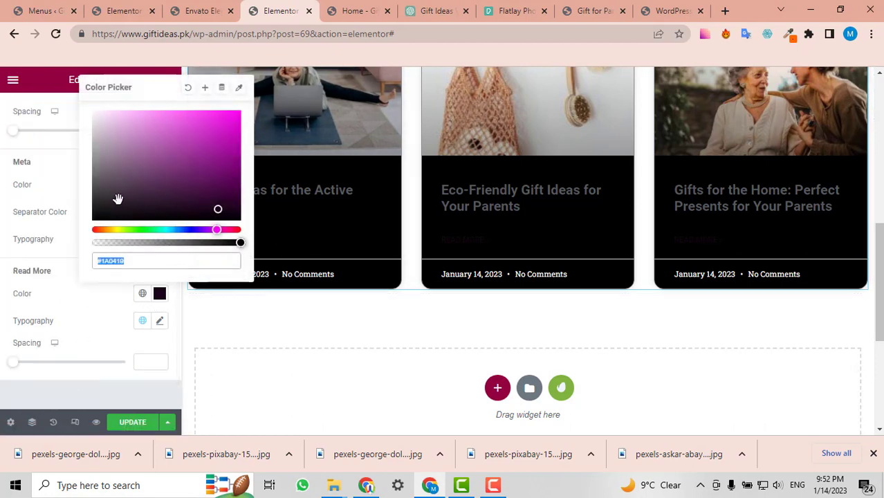
pyautogui.write('#F8F8F8')
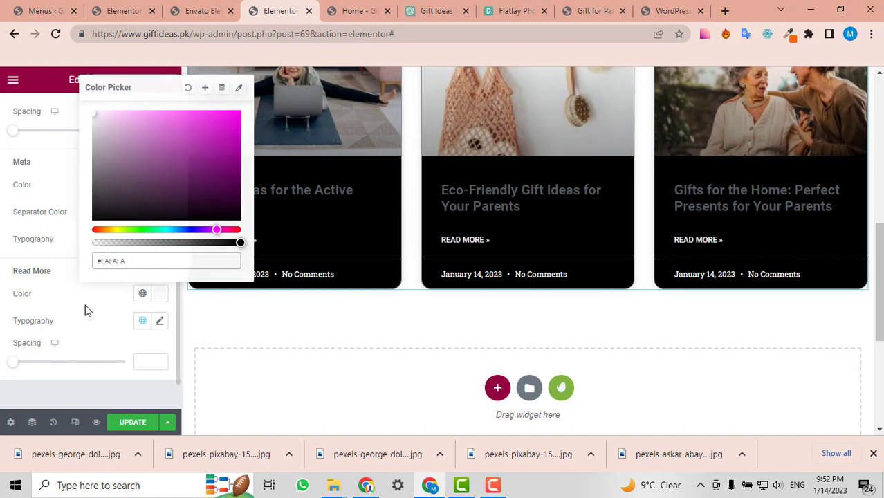
pyautogui.click(85, 308)
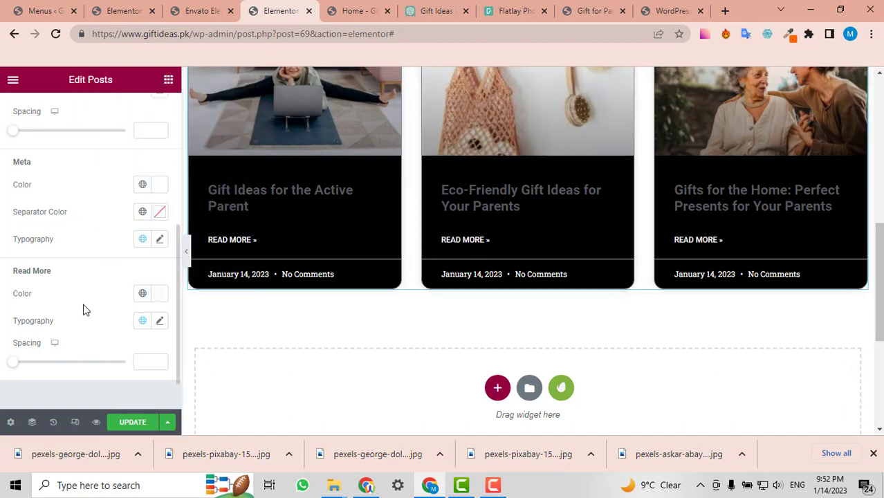
# - Look through the posts widget's layout and content settings and check the restyled cards on the page
pyautogui.scroll(-1, 81, 313)
pyautogui.scroll(10, 81, 313)
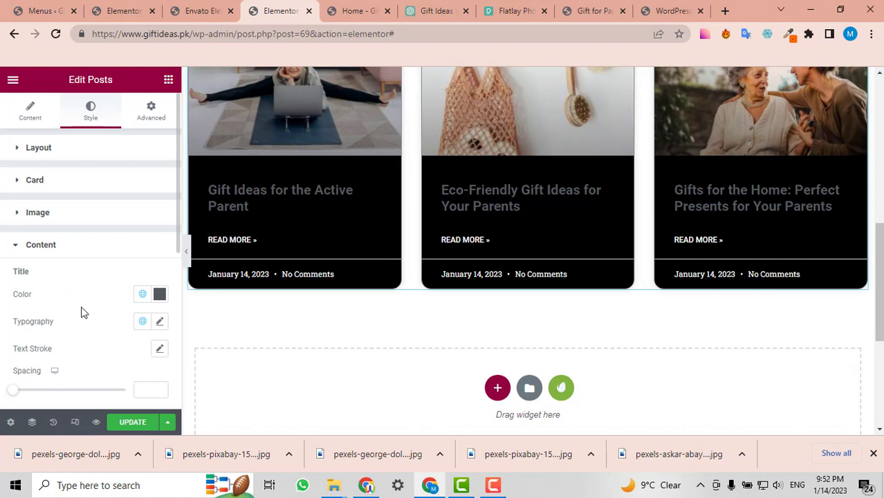
pyautogui.click(33, 154)
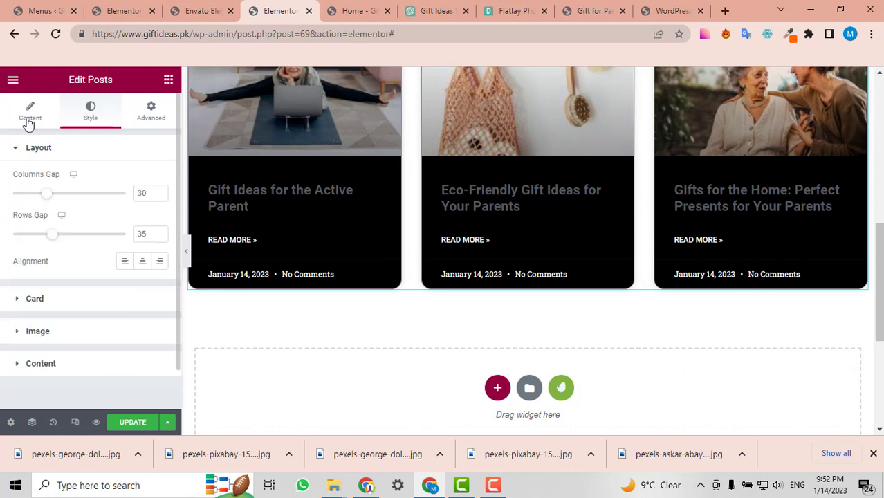
pyautogui.click(28, 121)
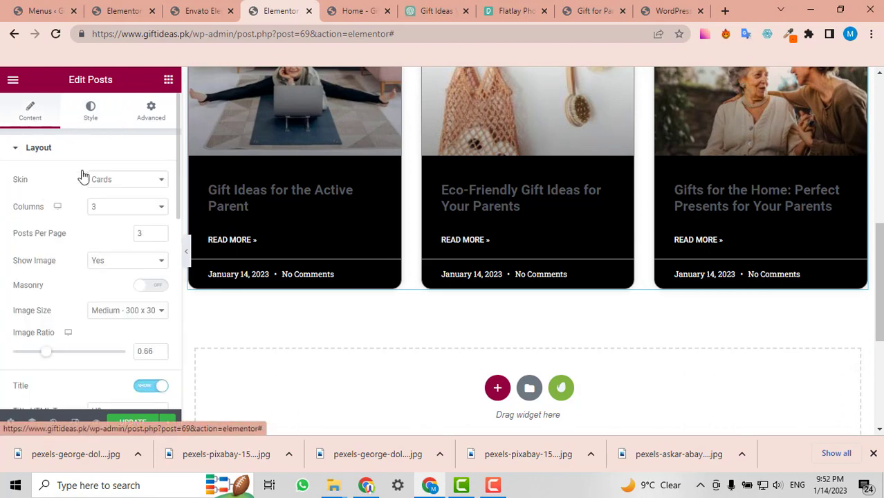
pyautogui.scroll(-5, 122, 241)
pyautogui.scroll(-3, 123, 241)
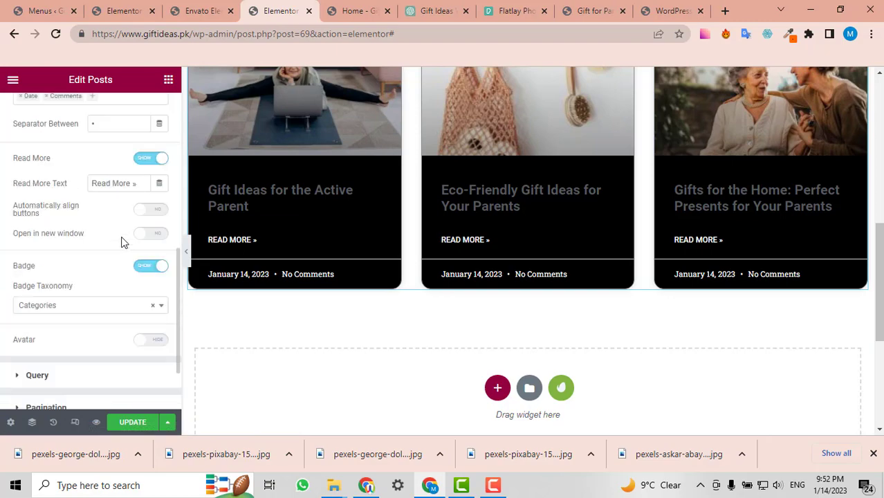
pyautogui.scroll(8, 98, 293)
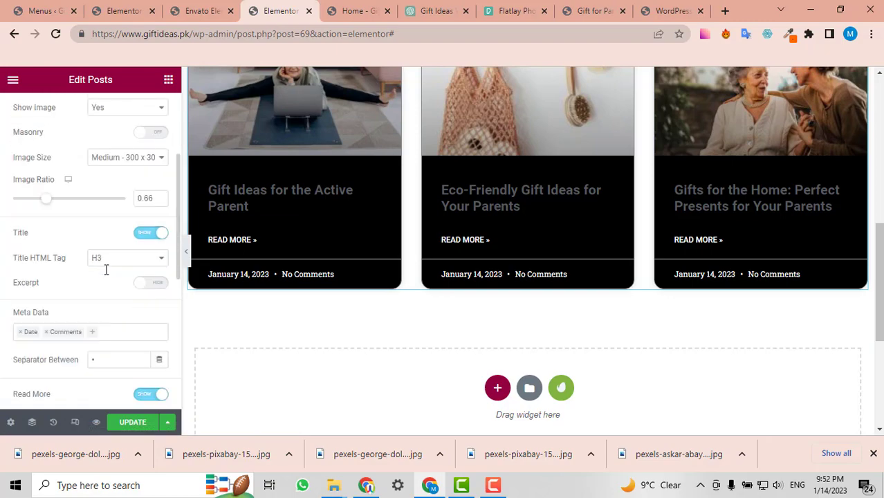
pyautogui.scroll(4, 430, 202)
pyautogui.scroll(-3, 585, 248)
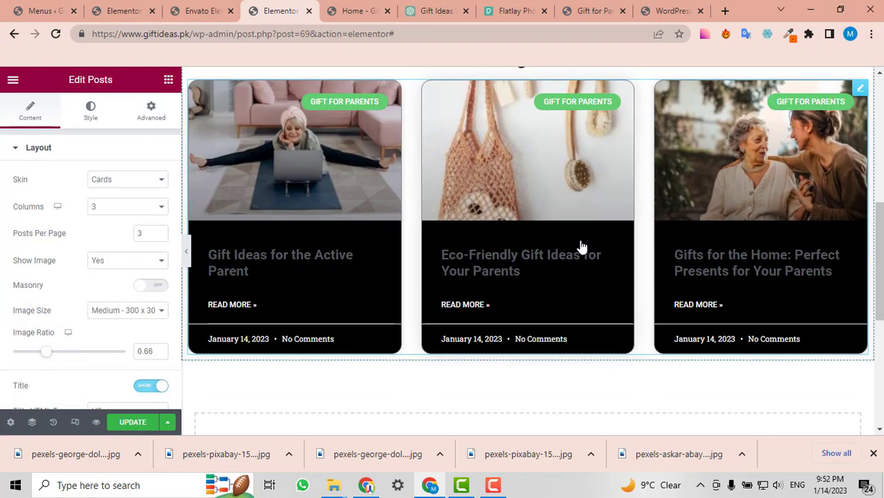
# - Reduce the columns gap between the post cards to 21 in the layout styling
pyautogui.click(90, 112)
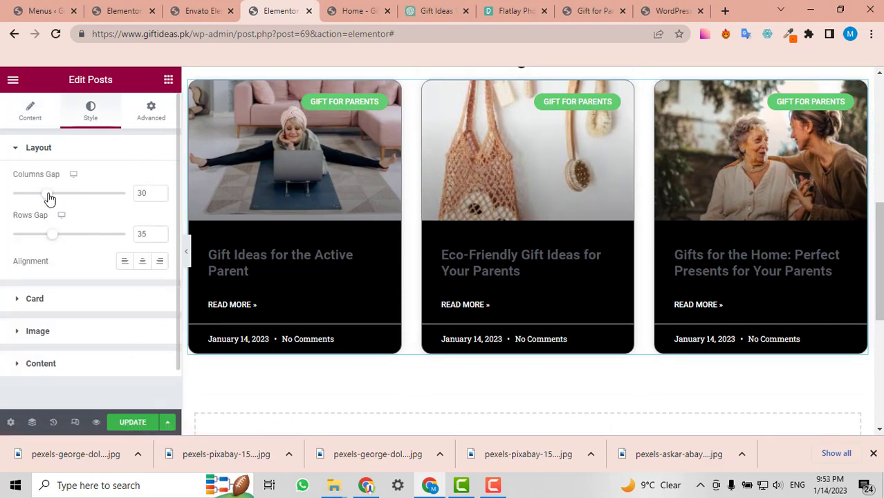
pyautogui.moveTo(45, 199); pyautogui.dragTo(36, 223)
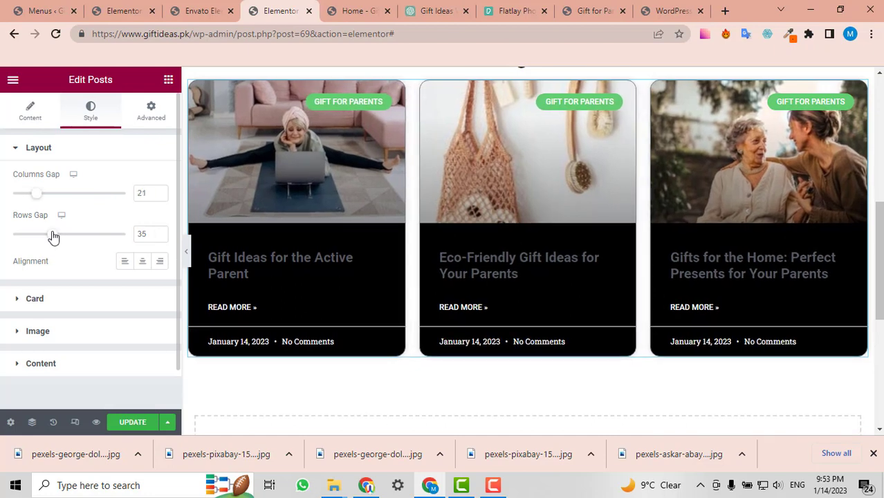
# - Set the background color of the category badge on the post images to light gray, #ECECEC
pyautogui.scroll(-1, 75, 261)
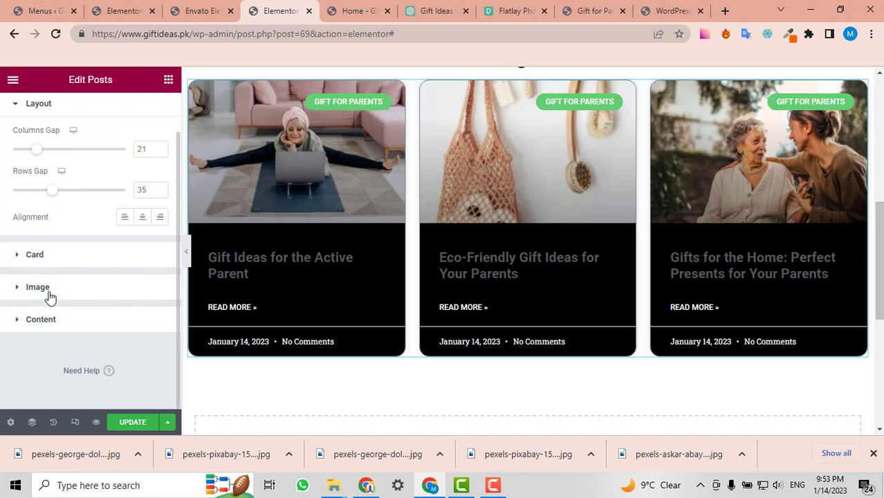
pyautogui.click(38, 287)
pyautogui.scroll(-1, 51, 297)
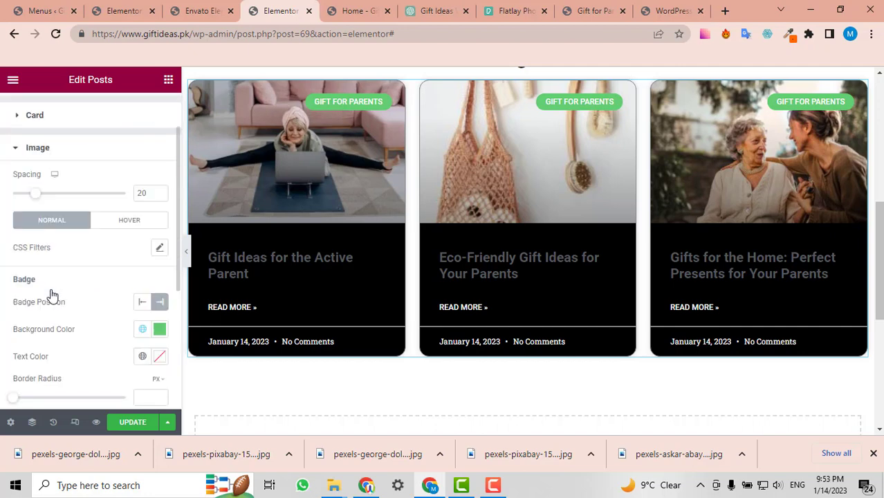
pyautogui.click(160, 332)
pyautogui.moveTo(82, 157); pyautogui.dragTo(82, 160)
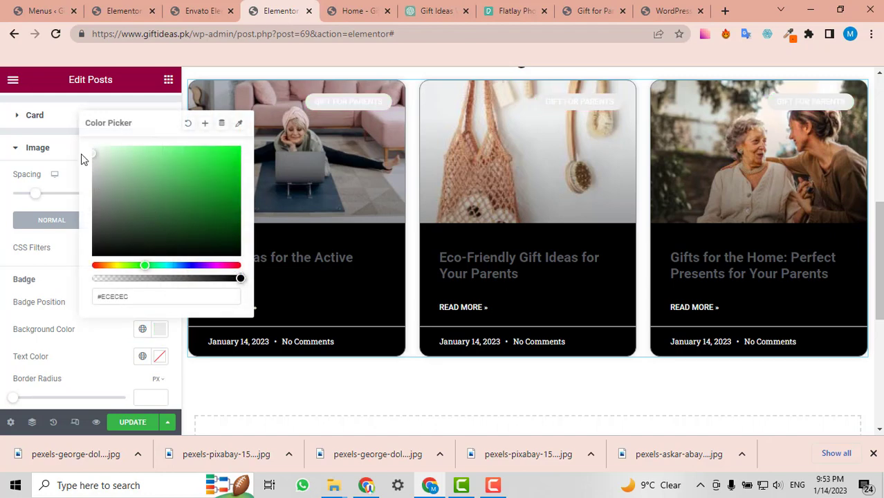
pyautogui.click(45, 318)
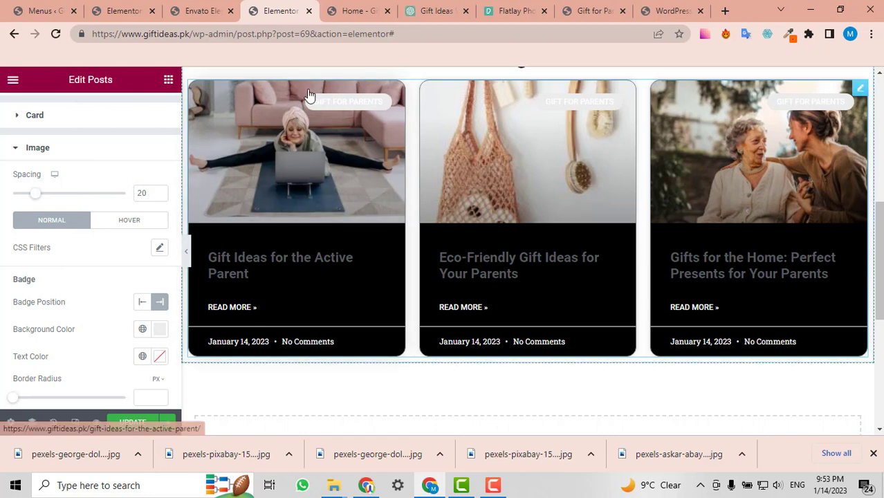
# - Set the background color of the category badge on the post images to black, #000000
pyautogui.click(161, 334)
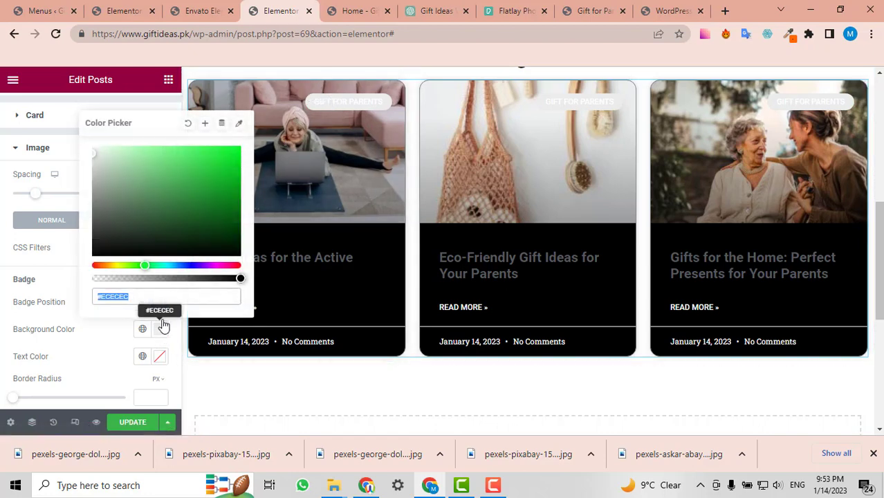
pyautogui.write('#000000')
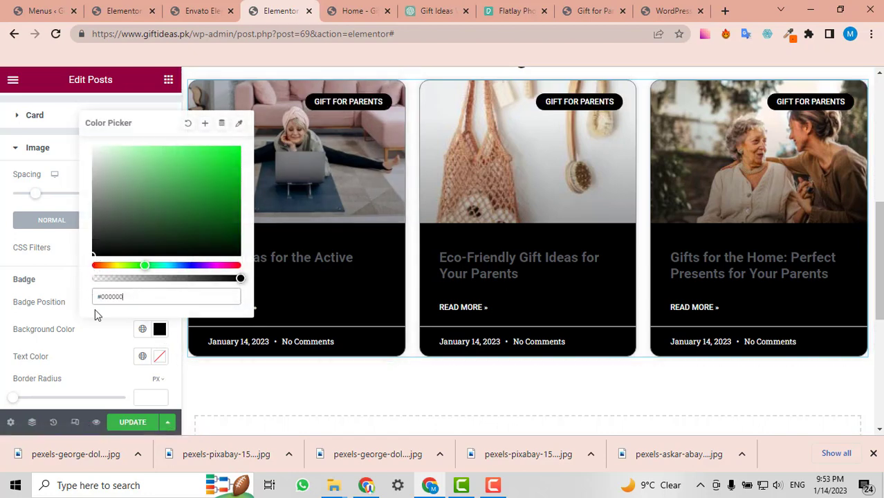
pyautogui.click(108, 354)
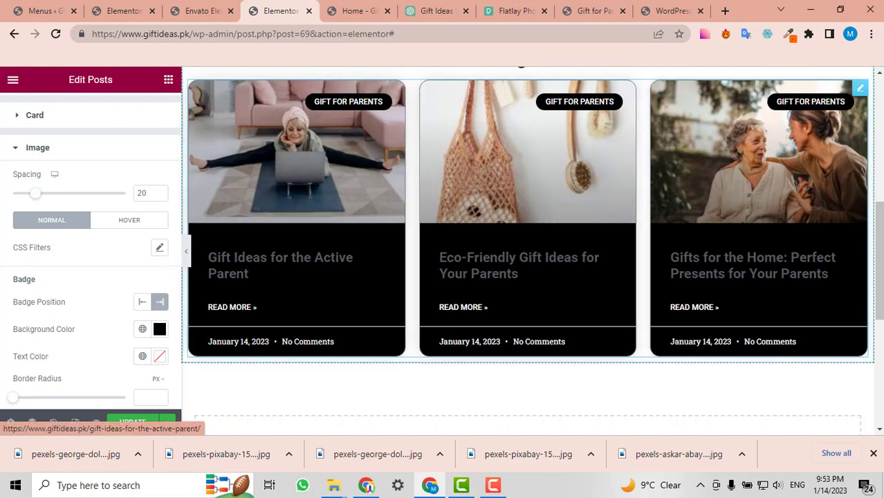
pyautogui.scroll(2, 544, 249)
pyautogui.scroll(-2, 545, 253)
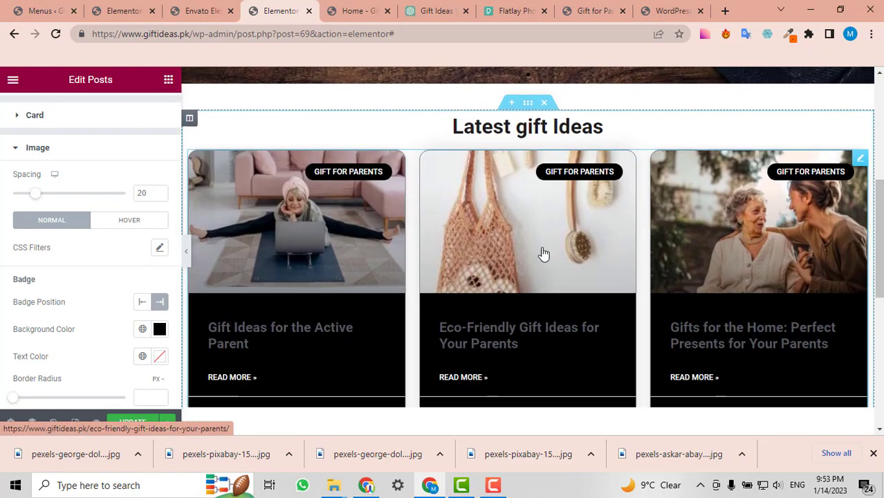
pyautogui.scroll(-2, 118, 321)
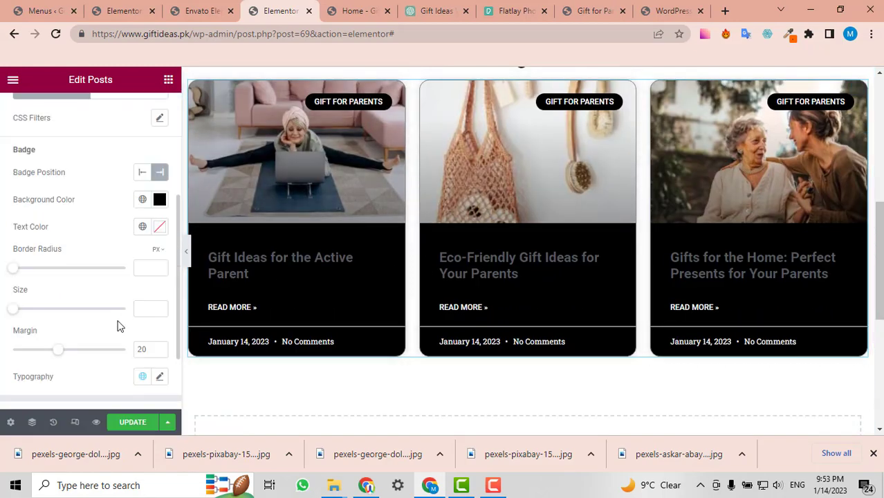
# - Set the category badge's background color to white, #FFFFFF, and its text color to black, #000000
pyautogui.scroll(2, 124, 276)
pyautogui.click(126, 223)
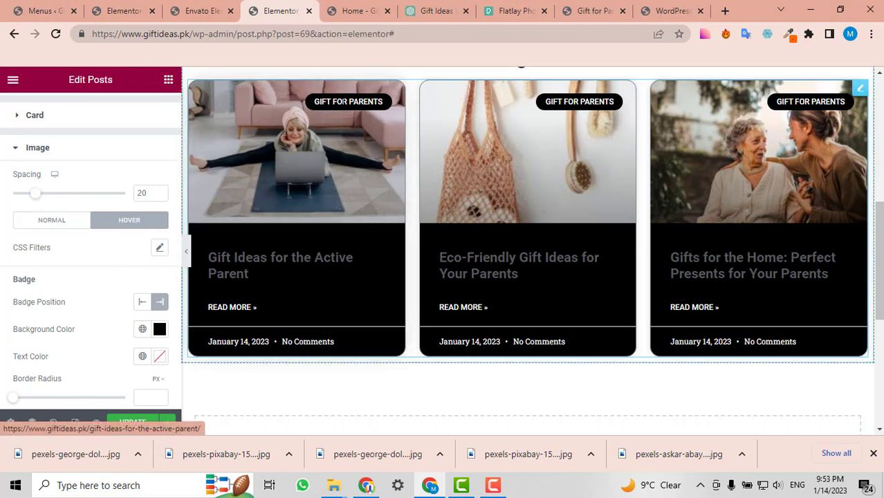
pyautogui.scroll(-1, 74, 293)
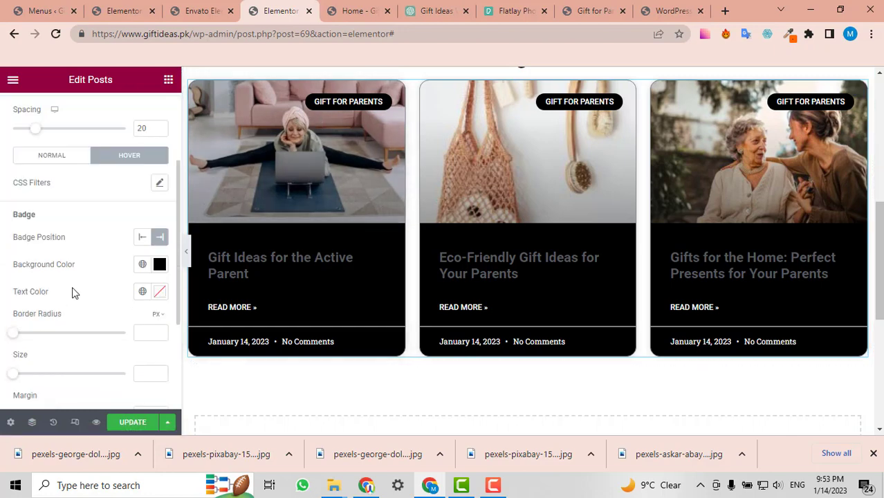
pyautogui.click(159, 265)
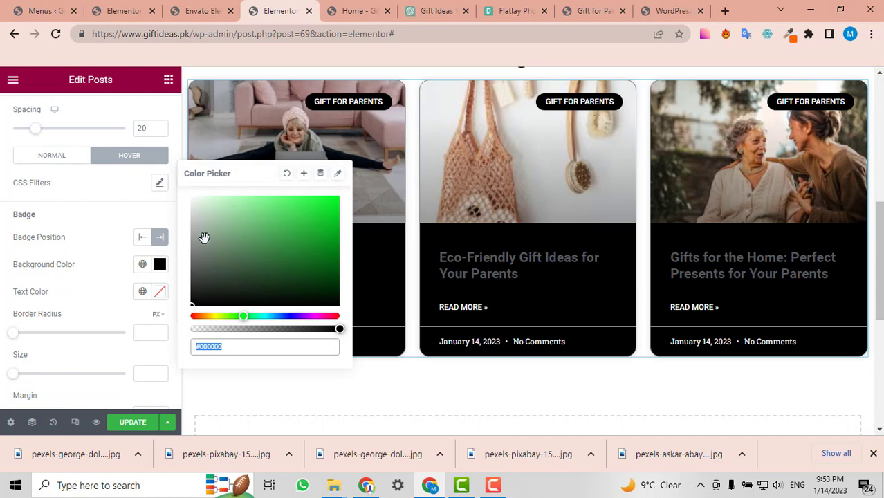
pyautogui.write('#FFFFFF')
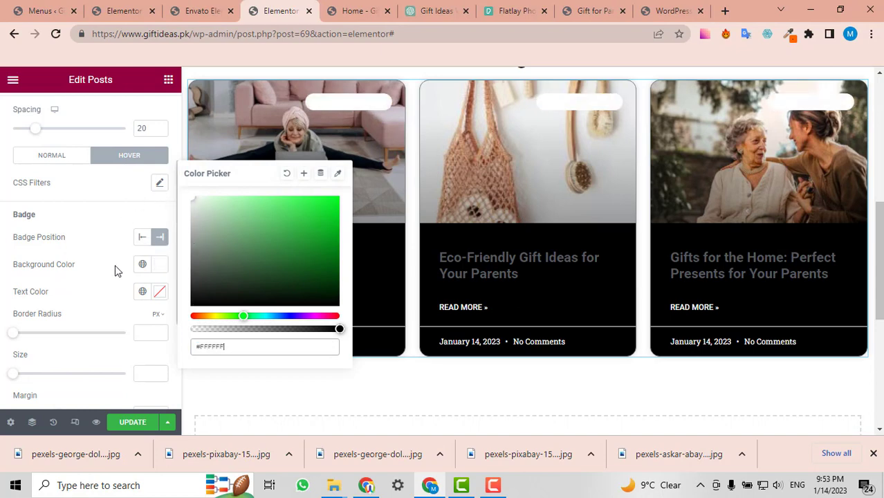
pyautogui.click(160, 291)
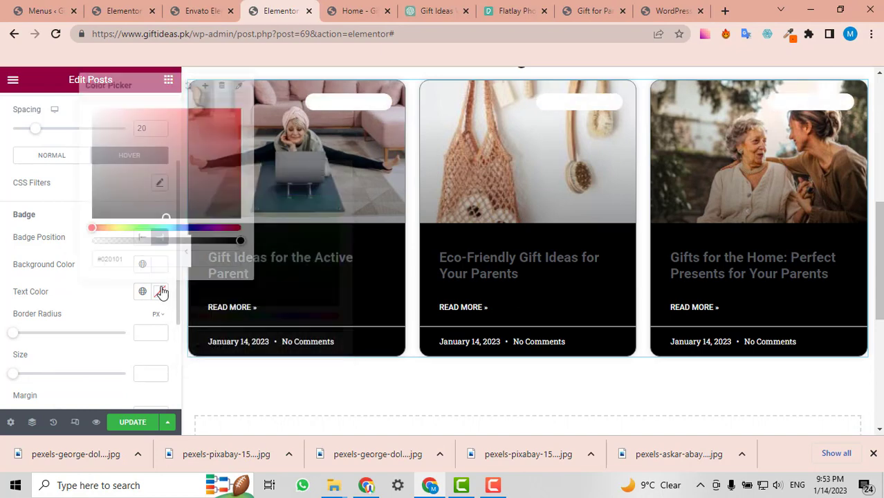
pyautogui.click(96, 218)
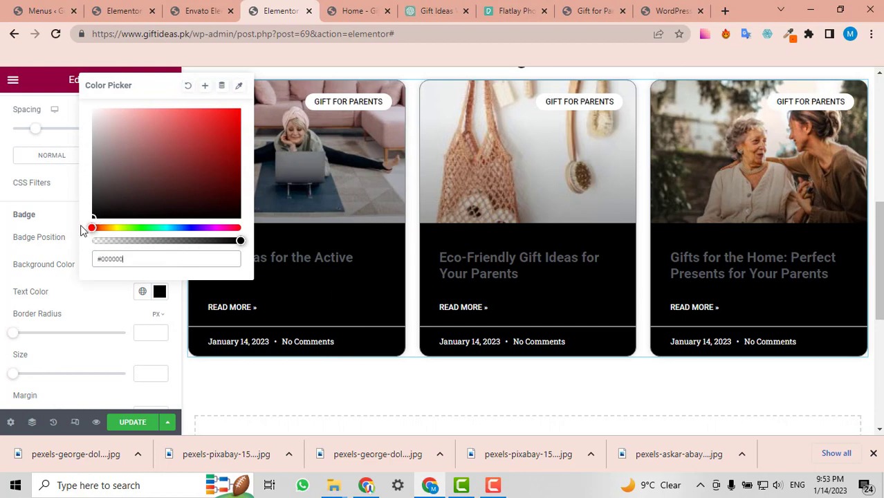
pyautogui.click(117, 319)
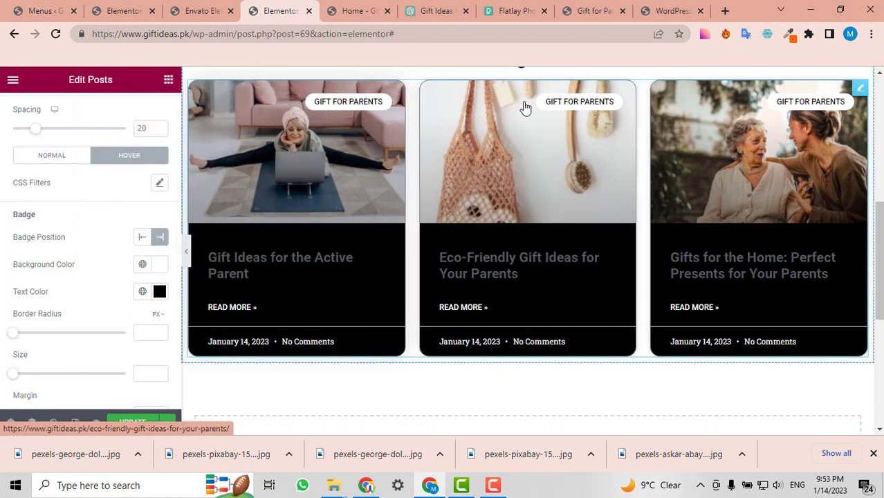
# - Review the badge's normal-state, color, size and margin settings and check the recolored badges on the post cards
pyautogui.scroll(-2, 132, 277)
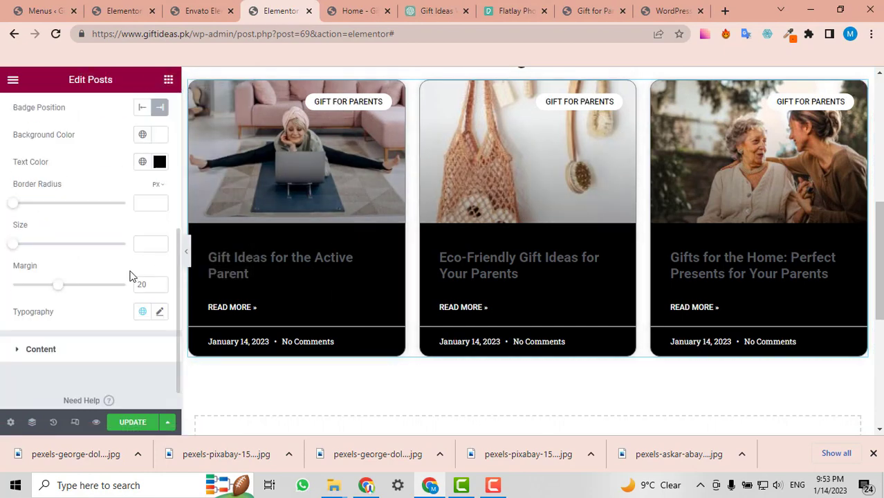
pyautogui.scroll(2, 124, 269)
pyautogui.click(53, 156)
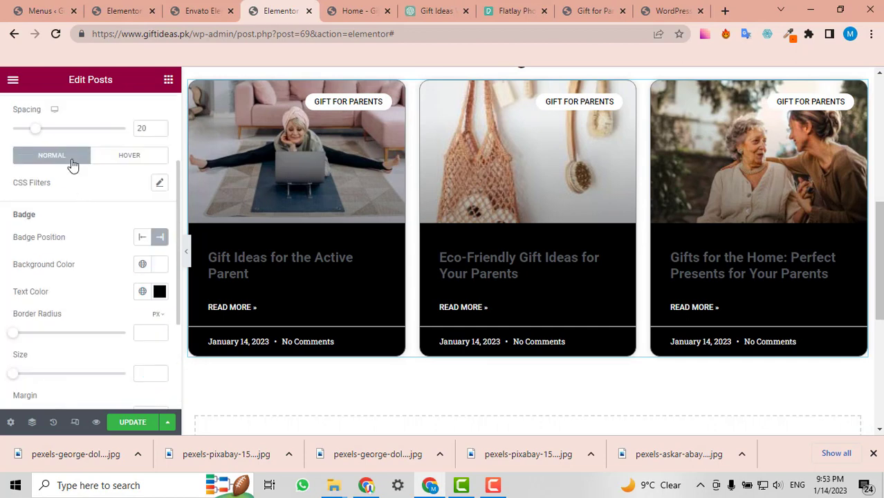
pyautogui.click(165, 267)
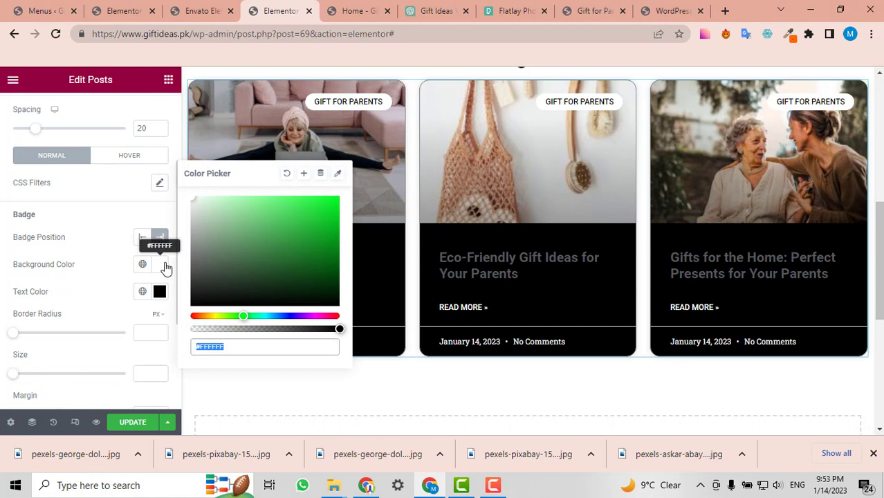
pyautogui.click(112, 280)
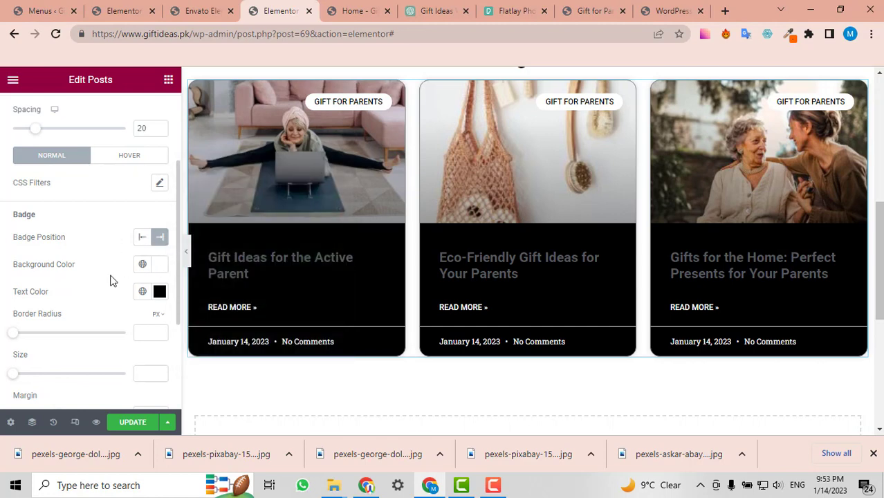
pyautogui.scroll(-1, 112, 280)
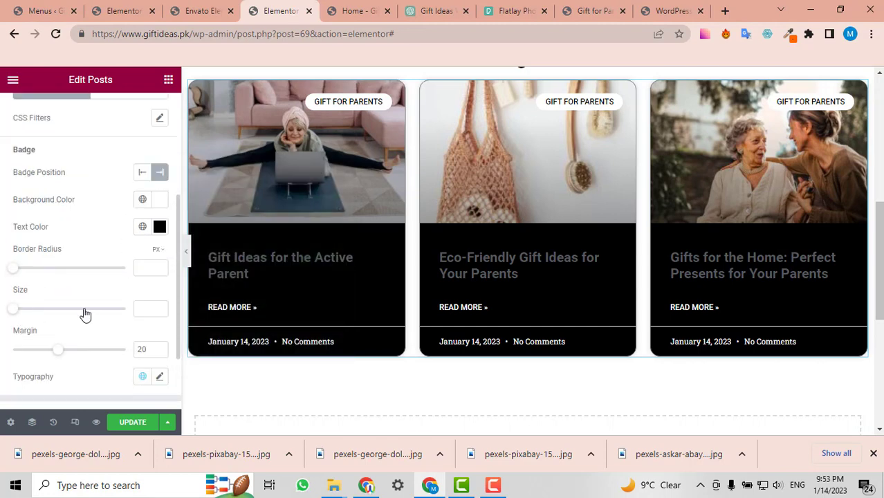
pyautogui.scroll(-1, 86, 315)
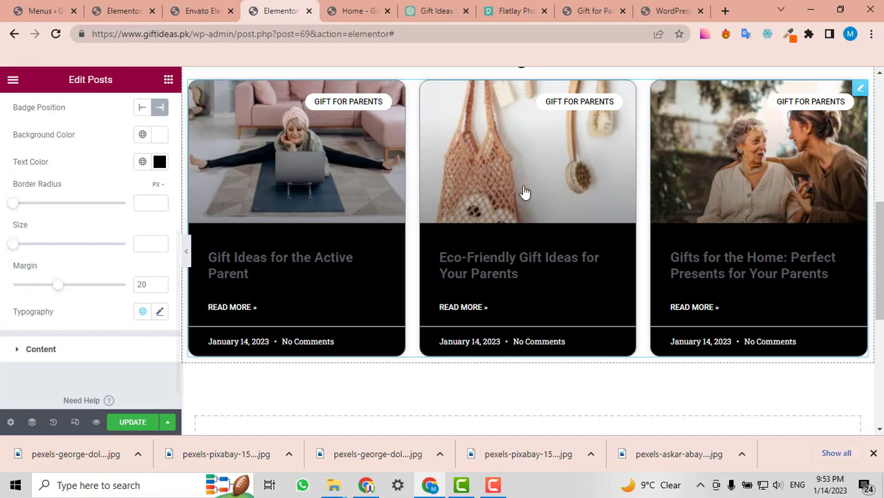
pyautogui.scroll(2, 525, 192)
pyautogui.scroll(-2, 524, 189)
pyautogui.scroll(2, 549, 184)
pyautogui.scroll(1, 548, 184)
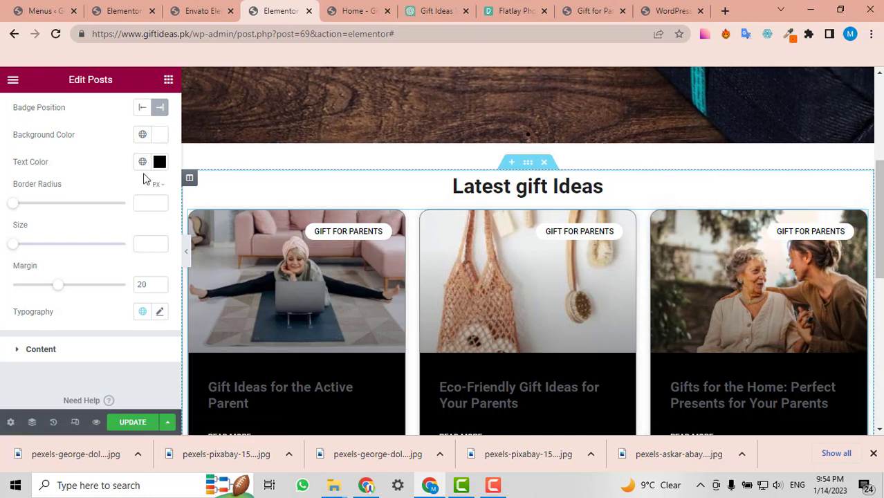
# - Unlink the posts widget's margin values and set its top margin to 20 px
pyautogui.scroll(4, 142, 178)
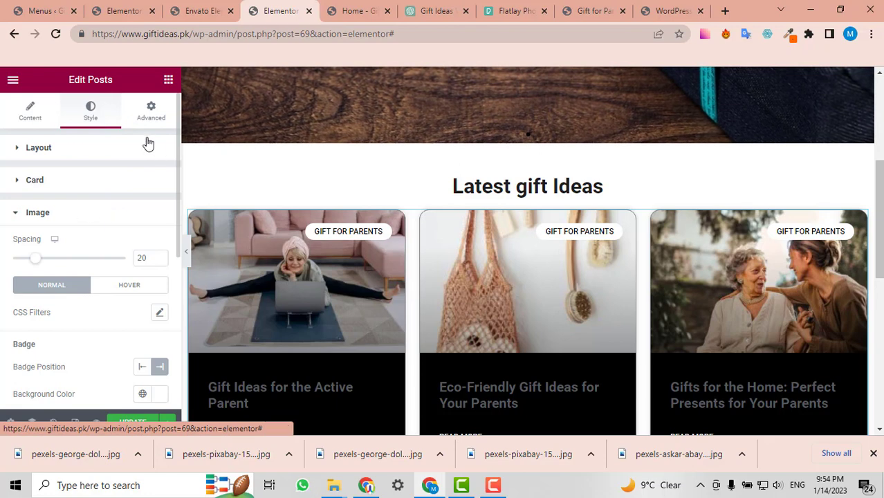
pyautogui.click(147, 129)
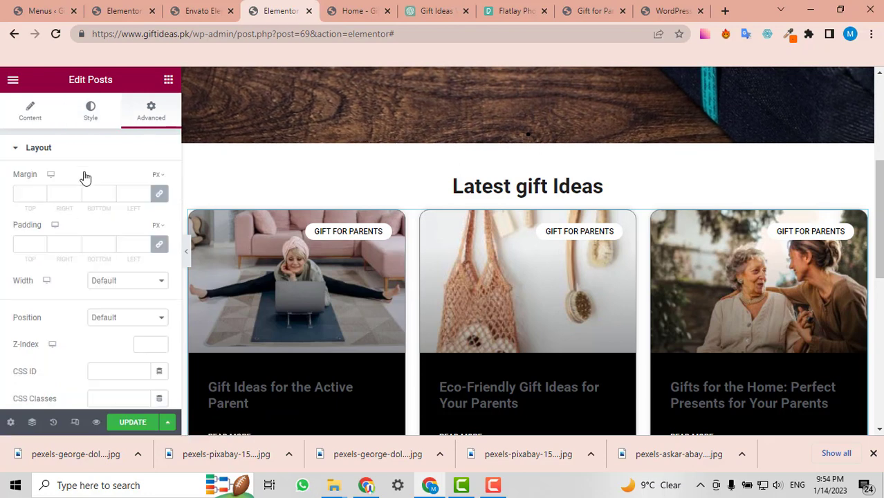
pyautogui.click(23, 195)
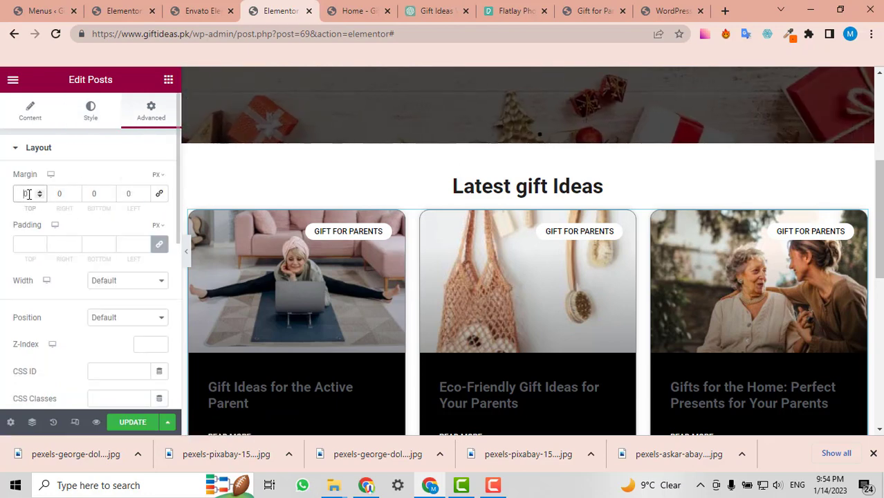
pyautogui.write('10')
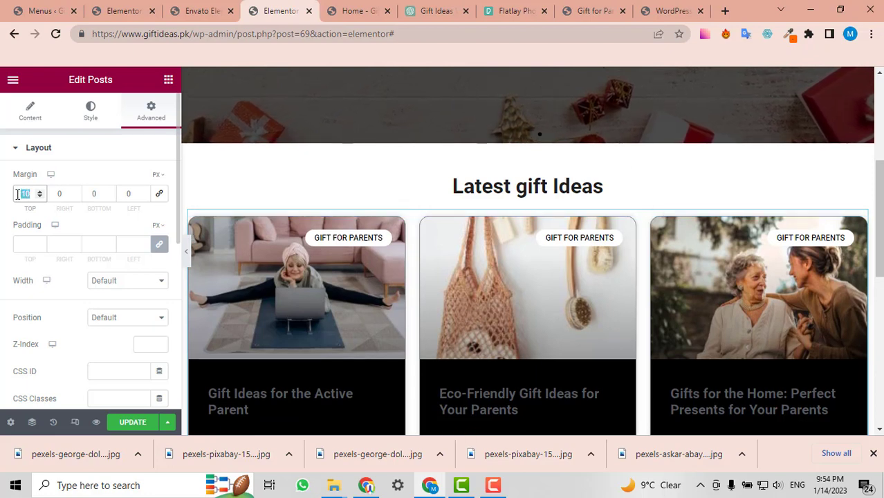
pyautogui.write('20')
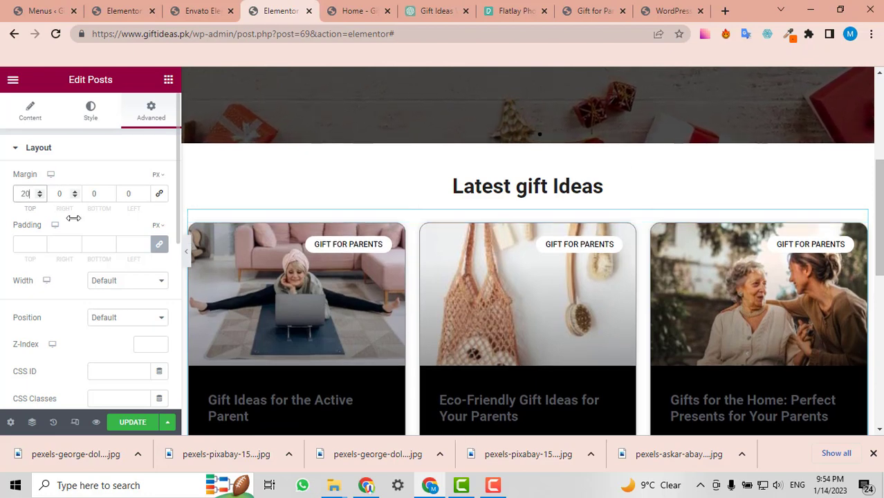
pyautogui.scroll(-3, 618, 260)
pyautogui.scroll(4, 609, 246)
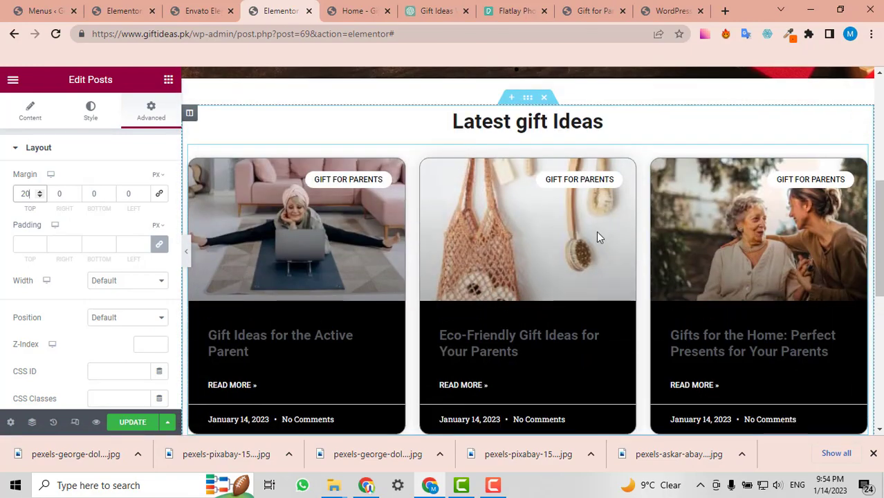
# - Add a new section with two equal columns below the "Latest gift Ideas" post cards
pyautogui.scroll(-4, 560, 242)
pyautogui.scroll(-1, 561, 243)
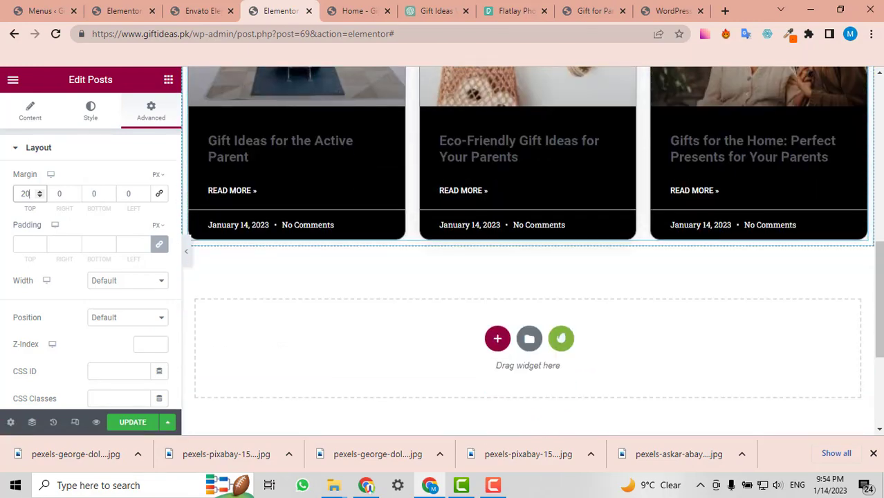
pyautogui.scroll(3, 474, 205)
pyautogui.scroll(-4, 485, 258)
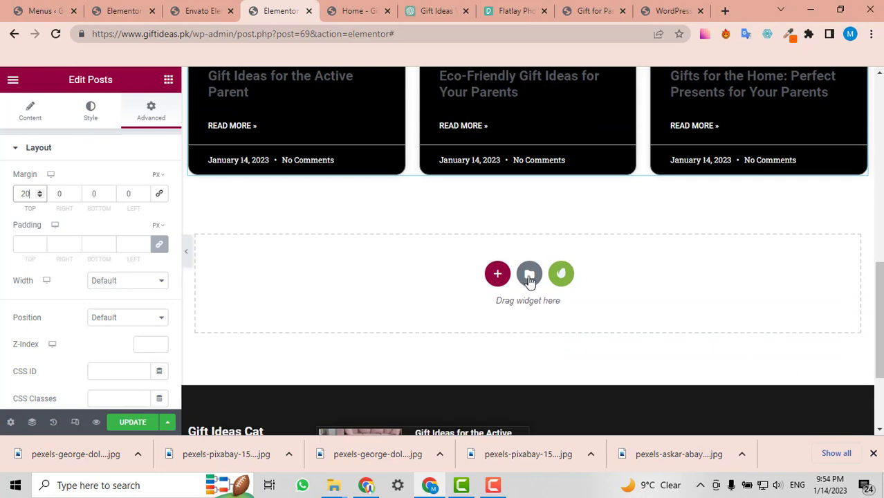
pyautogui.click(495, 280)
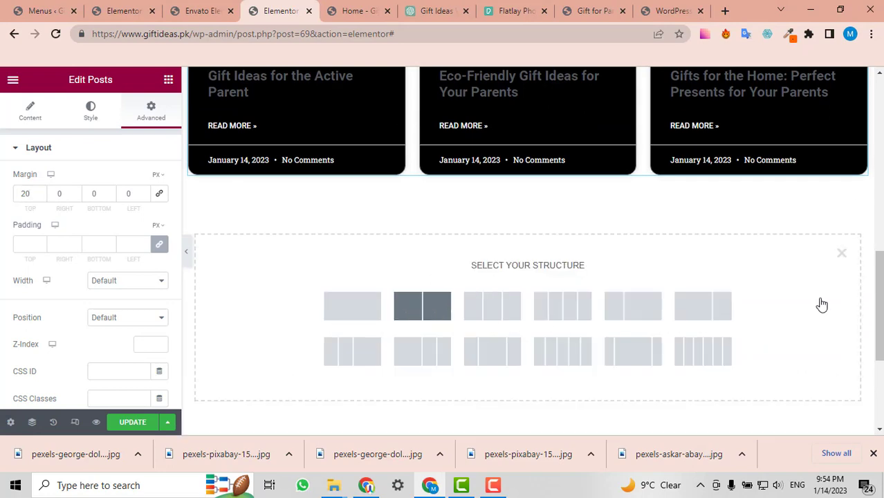
pyautogui.scroll(-1, 823, 304)
pyautogui.scroll(1, 823, 303)
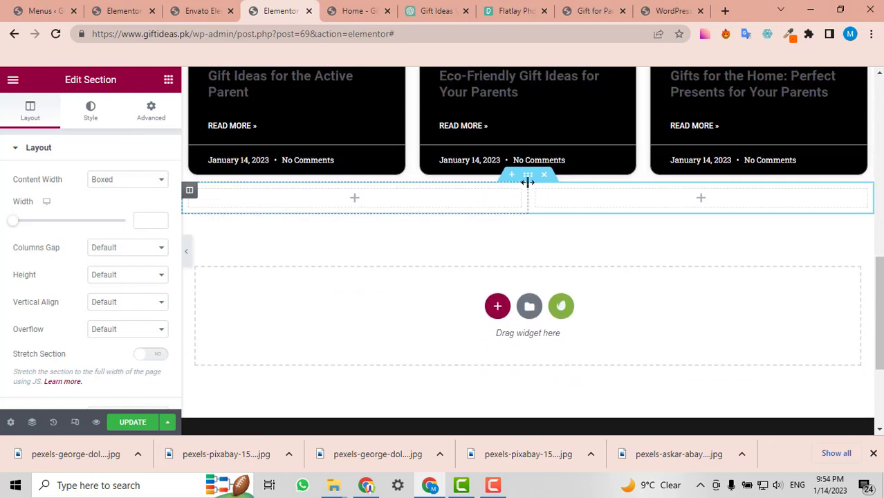
# - Unlink the new two-column section's margin values and set its top margin to 40 px
pyautogui.click(152, 112)
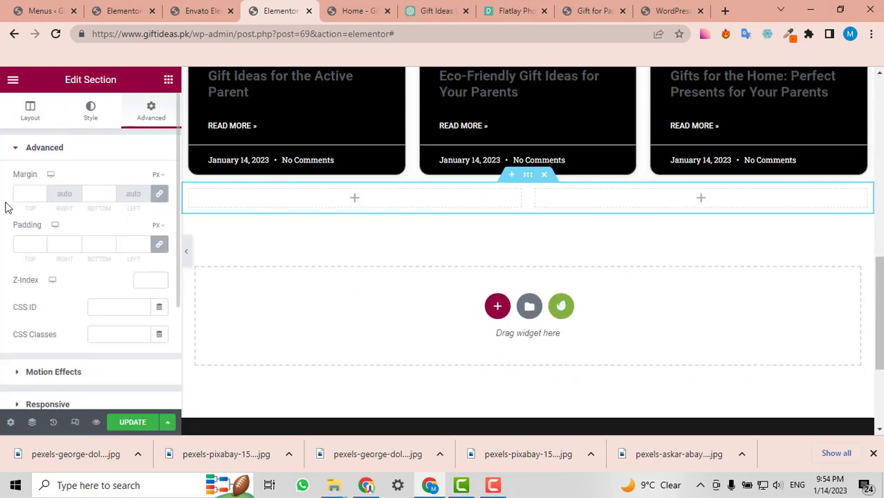
pyautogui.click(158, 196)
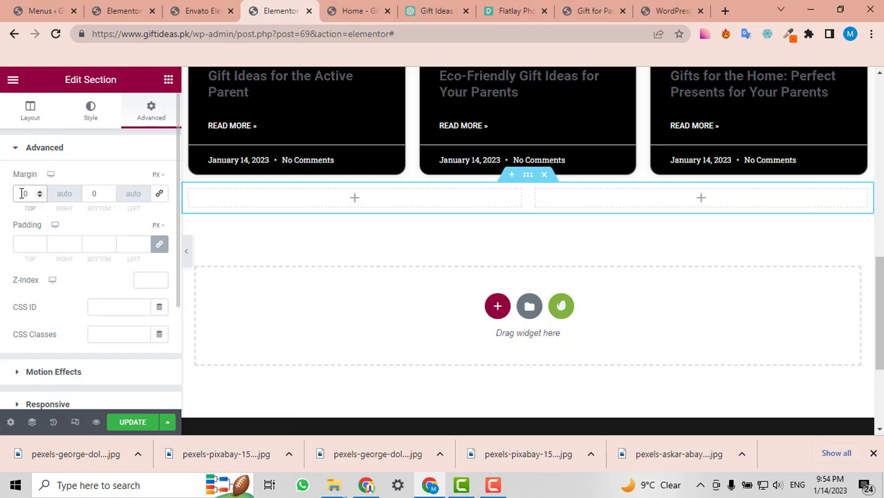
pyautogui.write('4')
pyautogui.scroll(5, 584, 236)
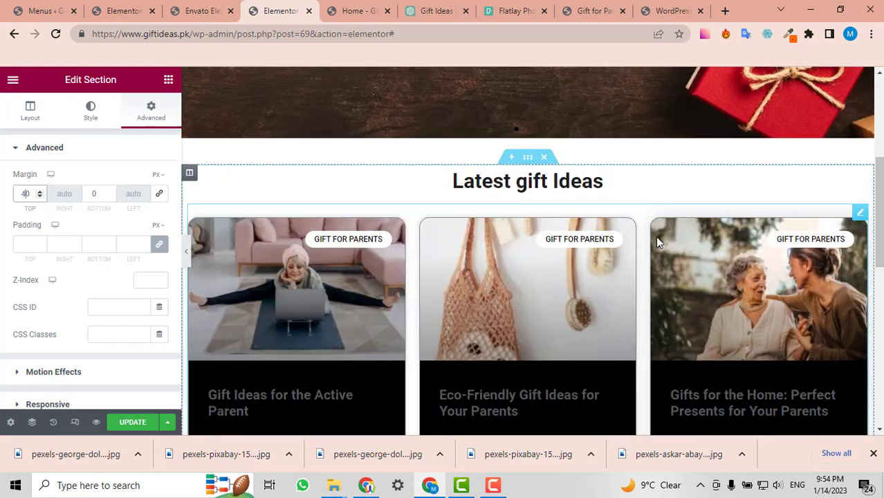
pyautogui.scroll(-5, 656, 236)
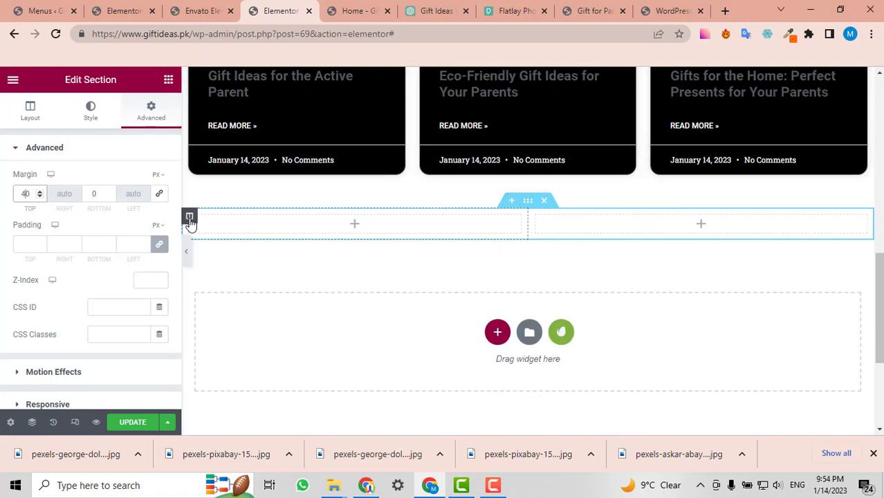
# - Give the new section's left column a classic background using the library image pexels-askar-abayev-6190672.jpg
pyautogui.click(189, 218)
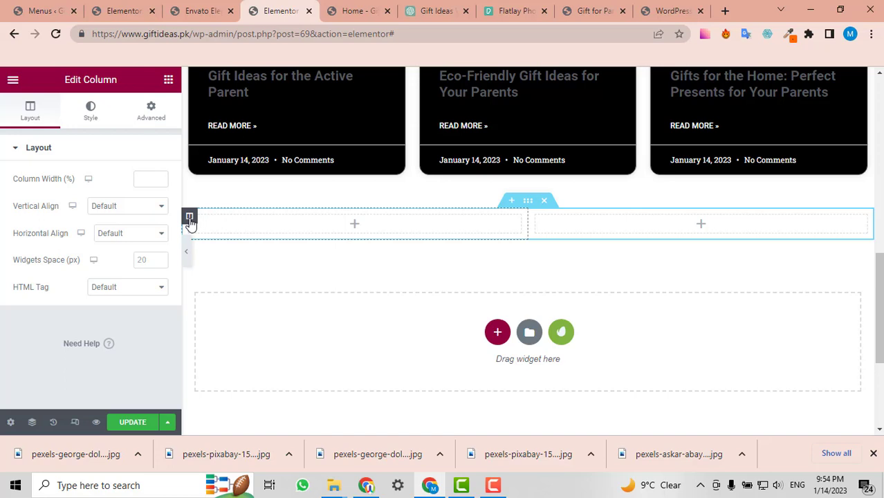
pyautogui.click(91, 112)
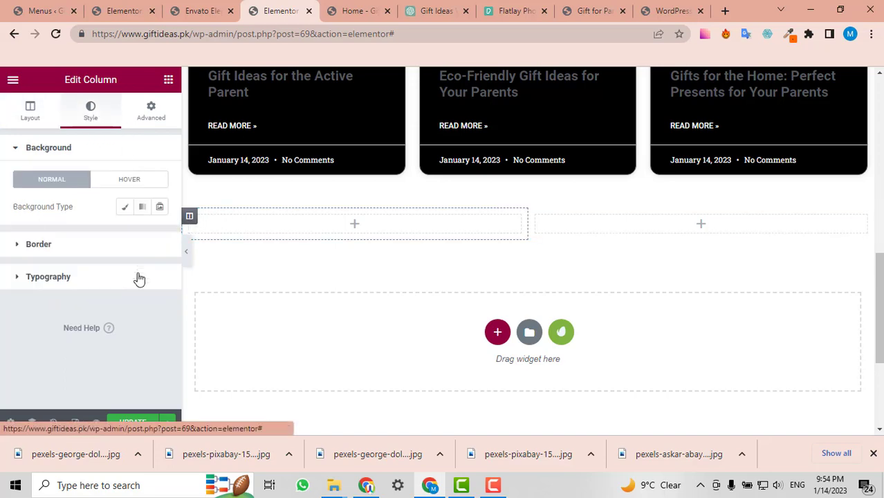
pyautogui.click(125, 209)
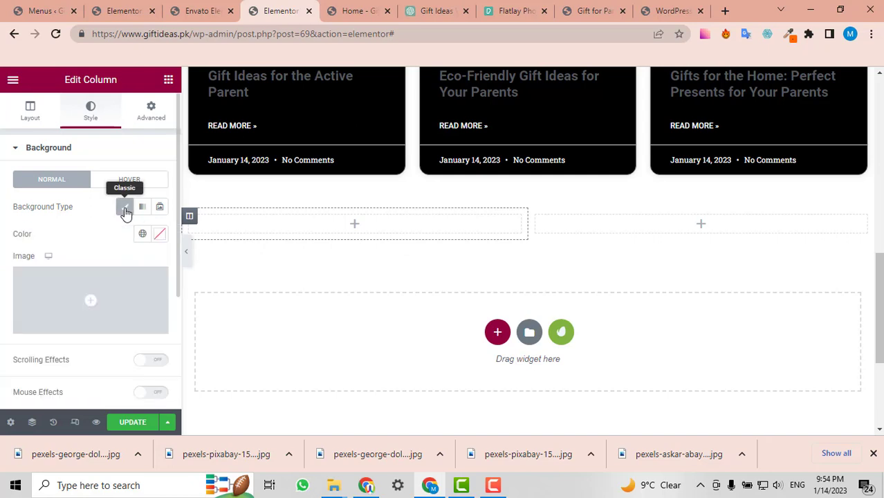
pyautogui.click(131, 288)
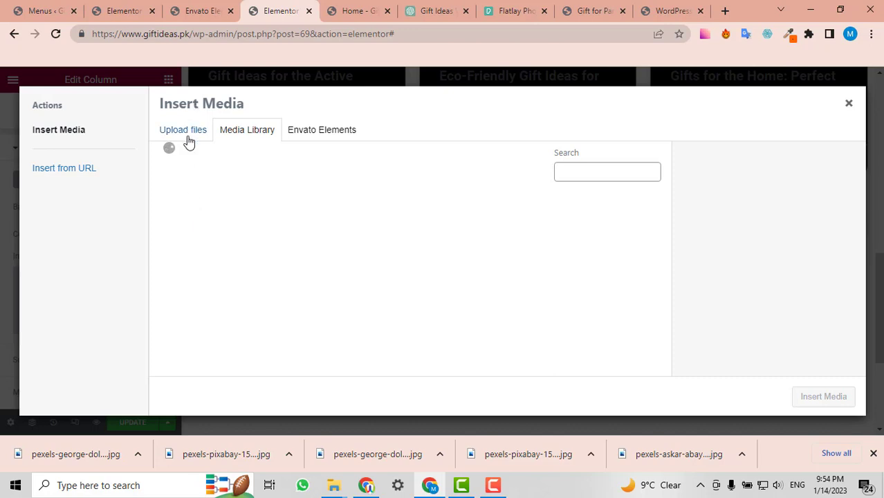
pyautogui.click(188, 139)
pyautogui.click(221, 138)
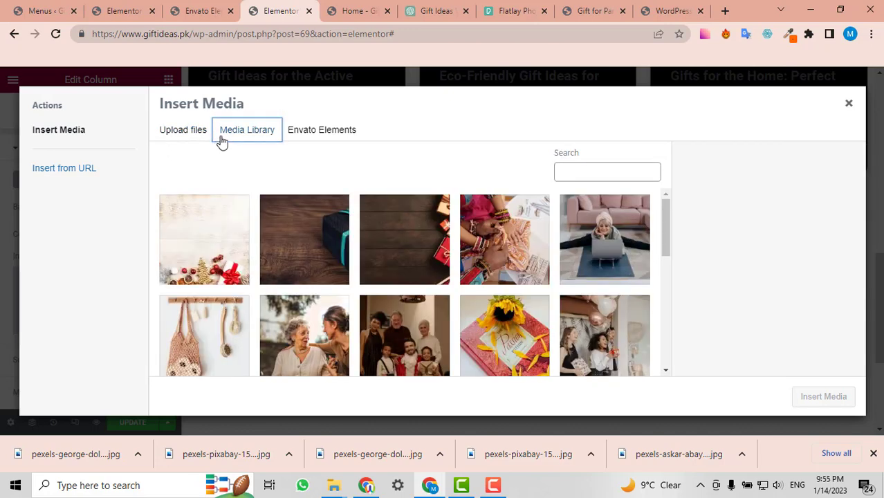
pyautogui.click(507, 244)
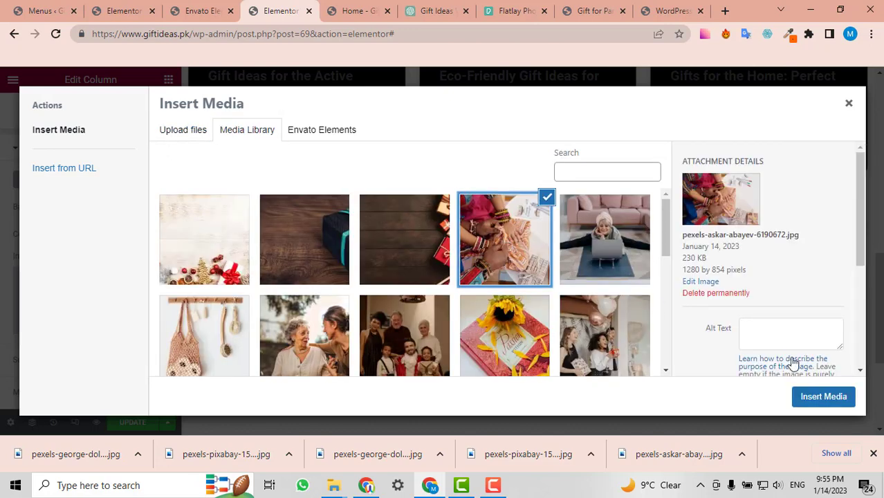
pyautogui.click(824, 397)
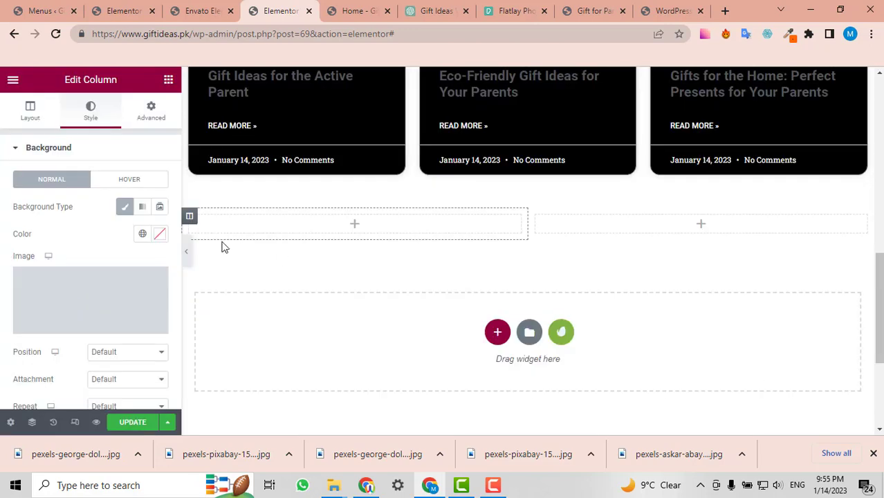
# - Set the left column's background image size to Cover, leaving its position at Default
pyautogui.scroll(-1, 111, 303)
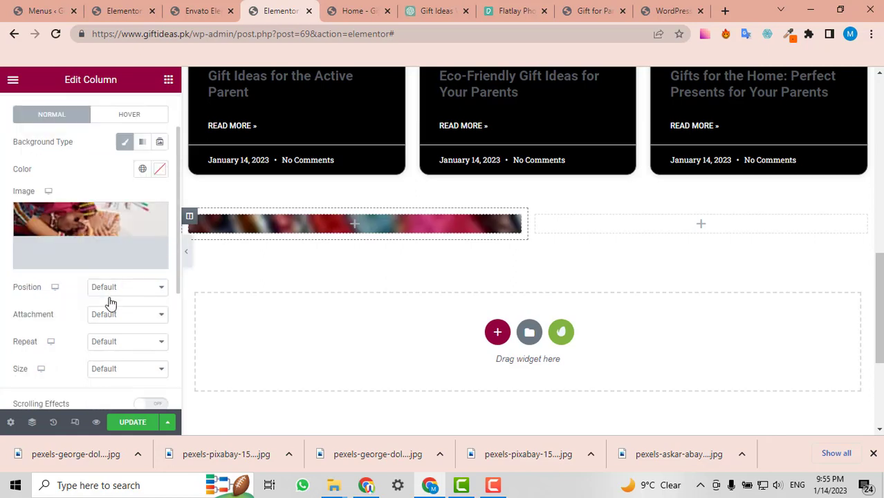
pyautogui.click(111, 291)
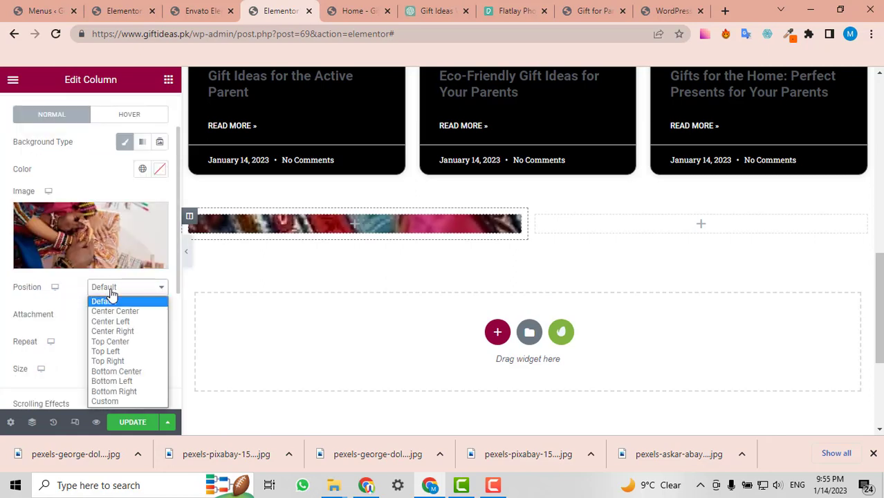
pyautogui.click(110, 295)
pyautogui.click(107, 371)
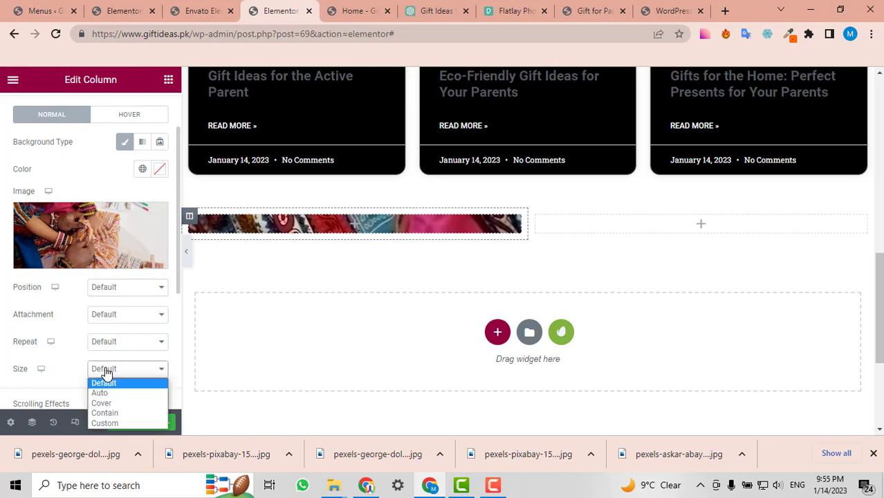
pyautogui.click(104, 402)
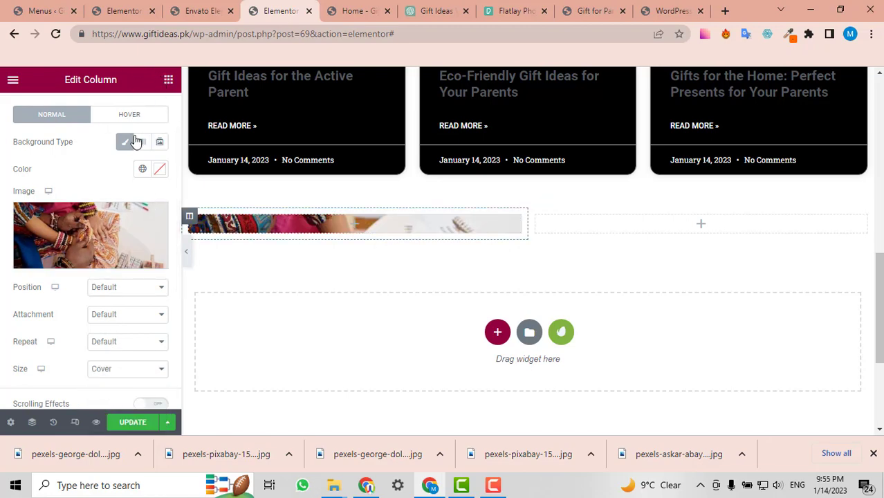
# - Add a Spacer widget to the left column and set its space to 362 px
pyautogui.click(168, 80)
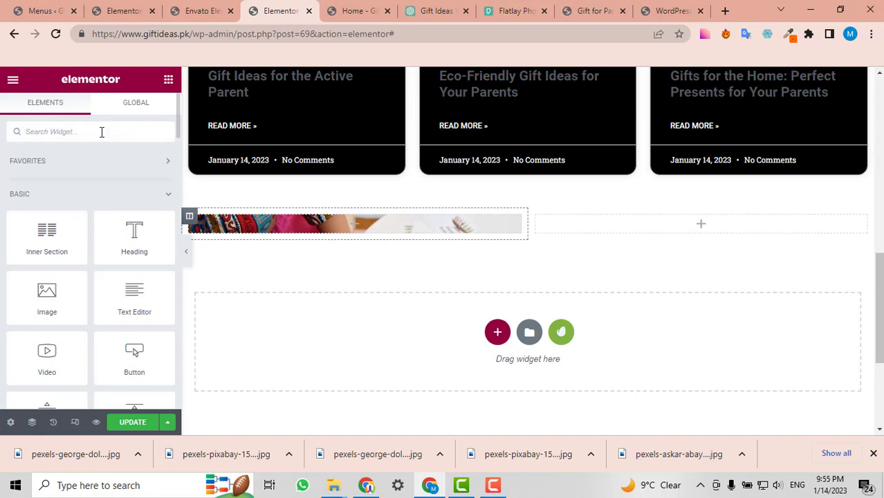
pyautogui.click(102, 132)
pyautogui.write('spac')
pyautogui.moveTo(47, 174); pyautogui.dragTo(358, 220)
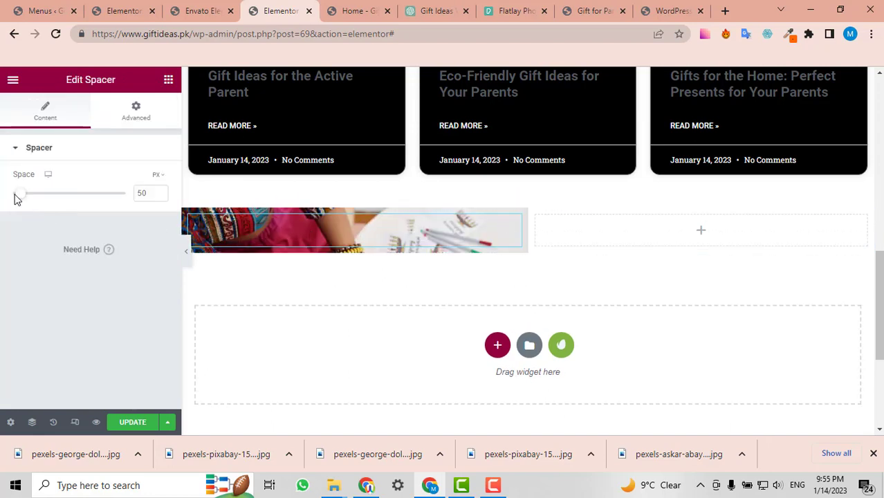
pyautogui.moveTo(20, 194); pyautogui.dragTo(80, 196)
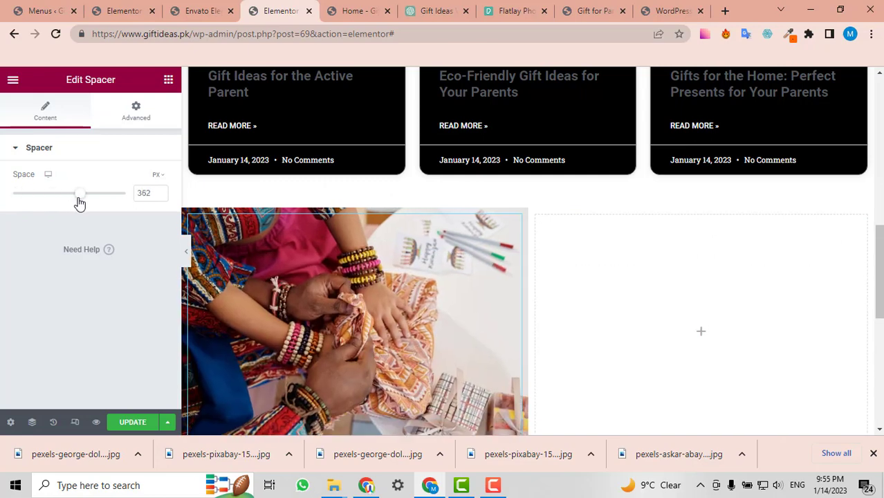
pyautogui.scroll(-2, 539, 245)
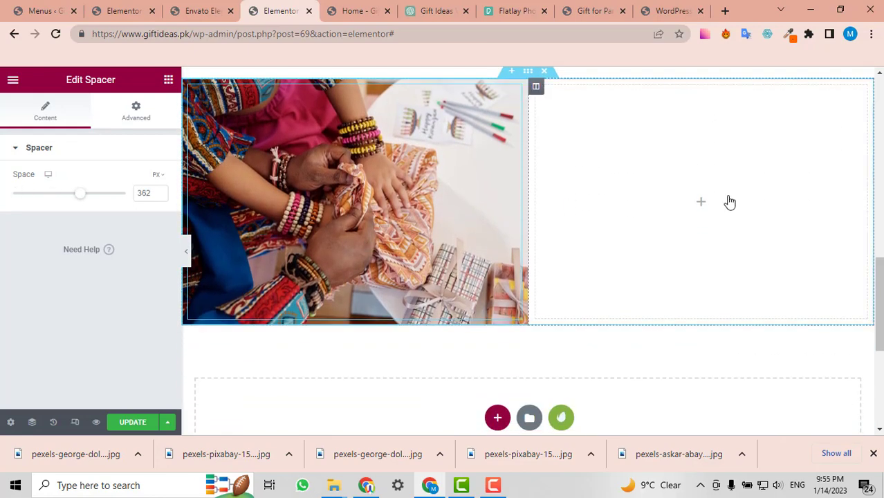
pyautogui.scroll(5, 699, 203)
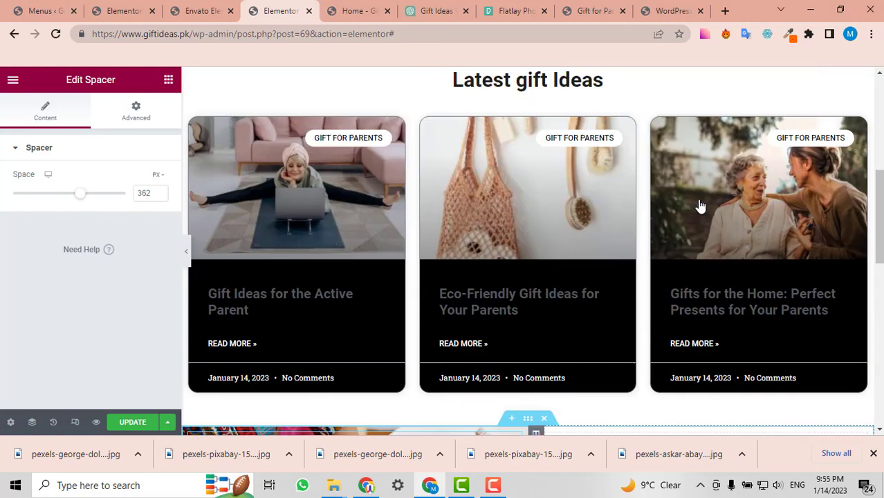
pyautogui.scroll(-4, 576, 276)
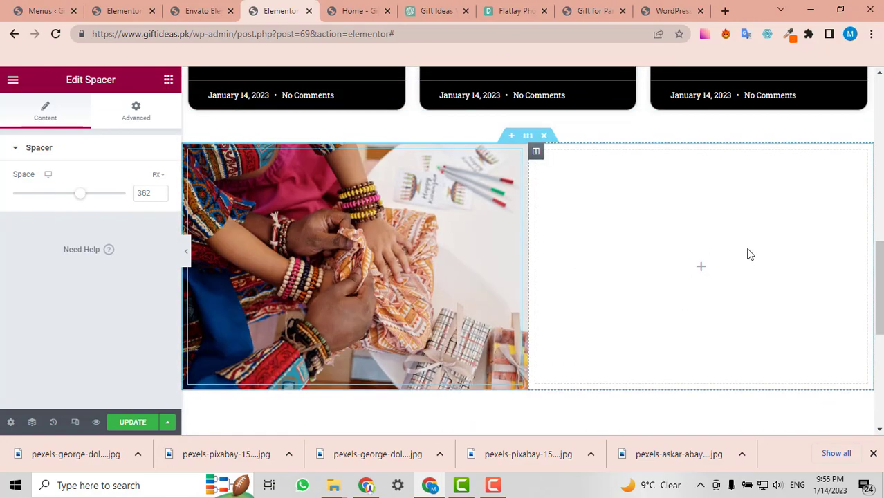
# - Switch to ChatGPT and submit the prompt "write about us text for blog website related to gift ideas"
pyautogui.click(441, 9)
pyautogui.click(428, 382)
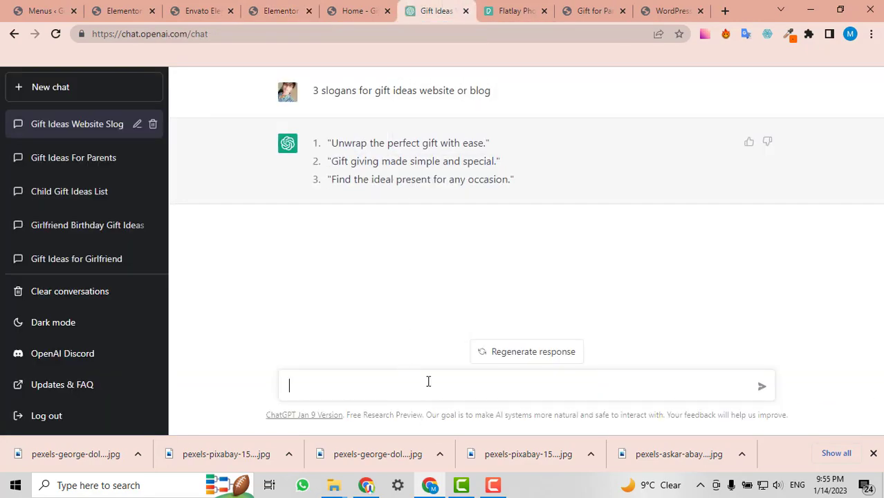
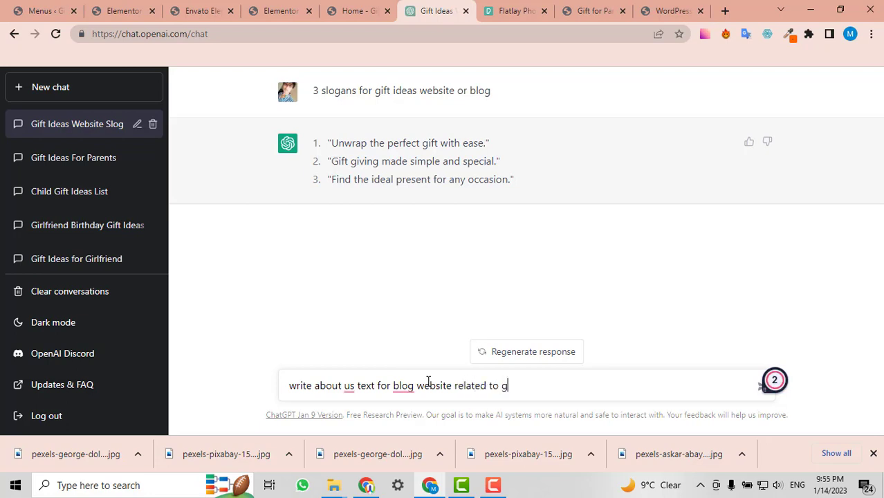
pyautogui.write('s')
pyautogui.press('Return')
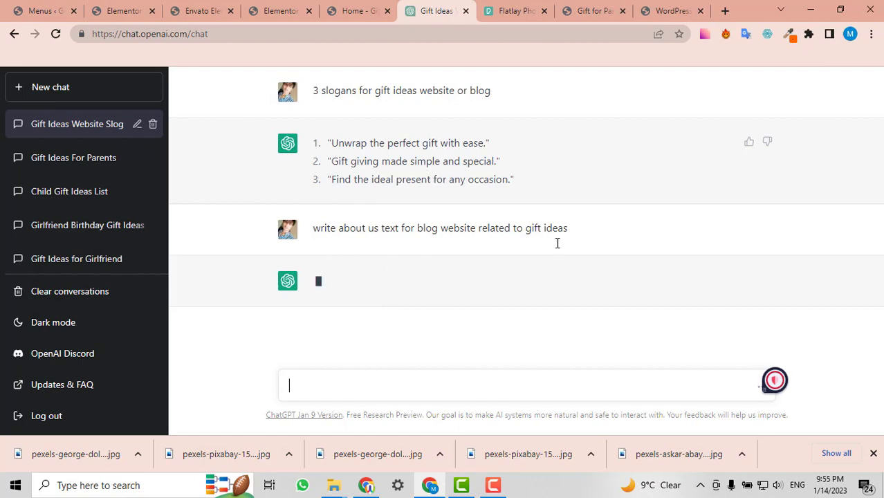
pyautogui.click(356, 11)
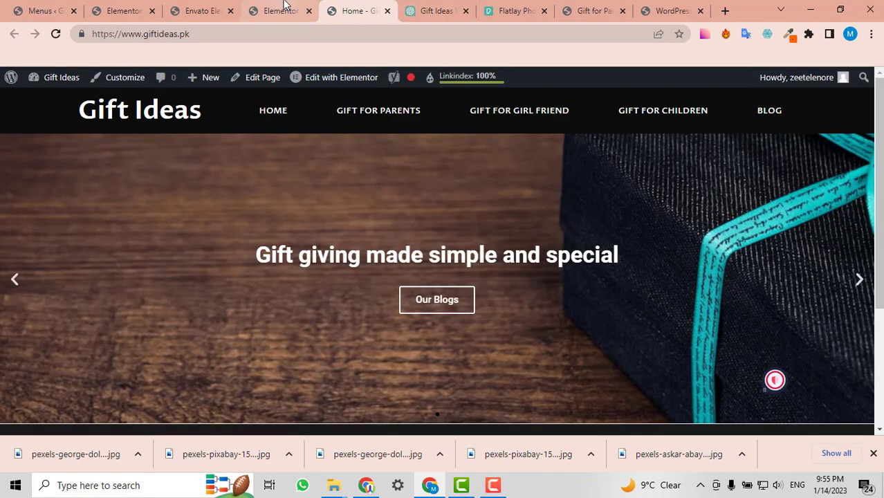
pyautogui.click(413, 5)
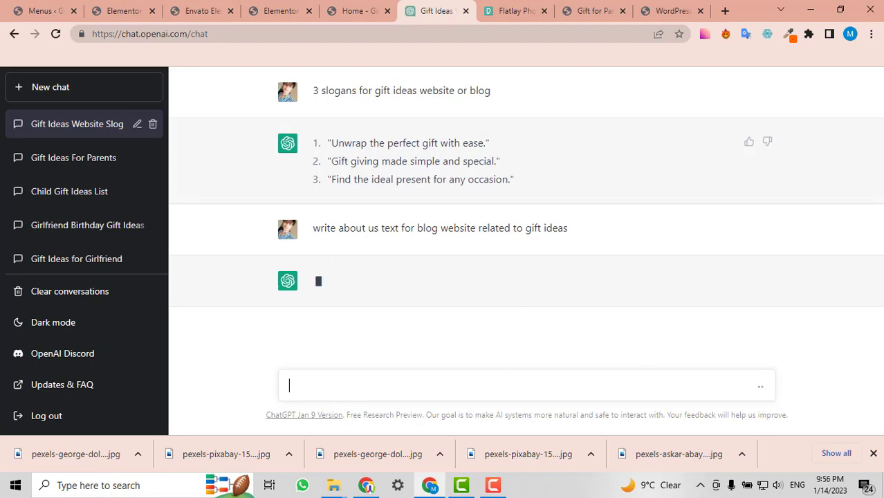
pyautogui.click(283, 8)
pyautogui.scroll(-3, 647, 290)
pyautogui.scroll(12, 593, 231)
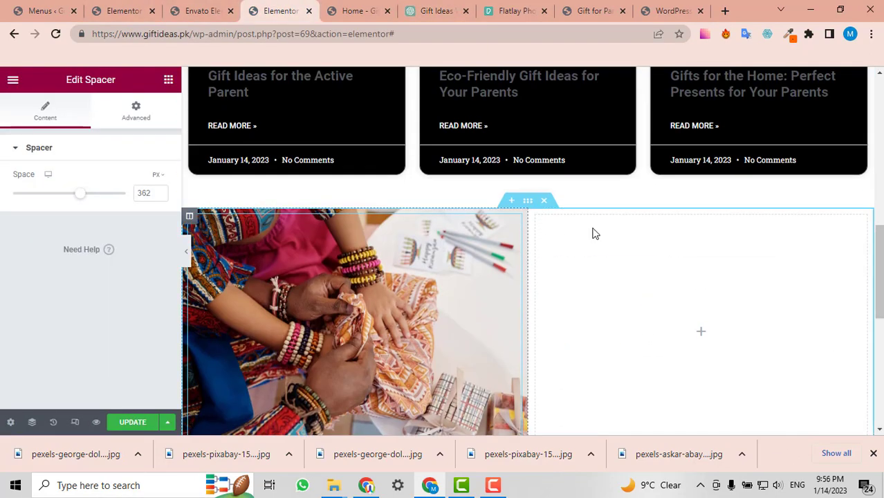
pyautogui.scroll(-6, 662, 357)
pyautogui.scroll(-4, 678, 397)
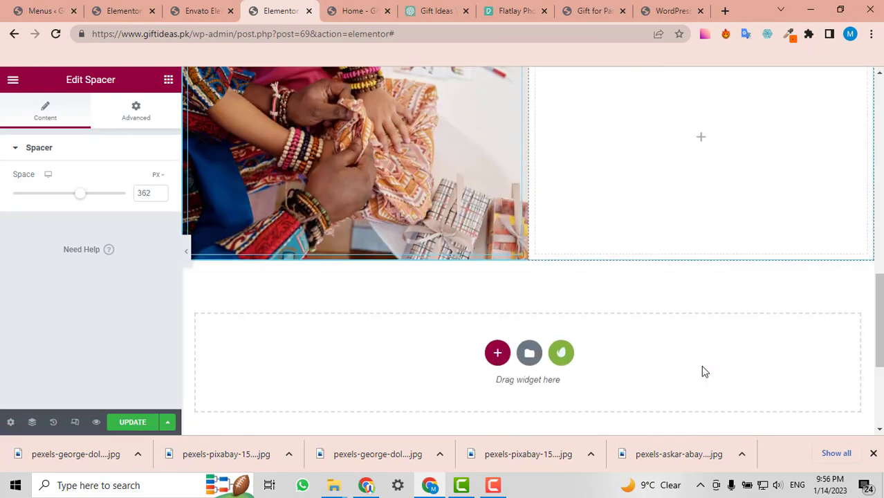
# - Copy the full about-us paragraph from the ChatGPT reply
pyautogui.click(436, 11)
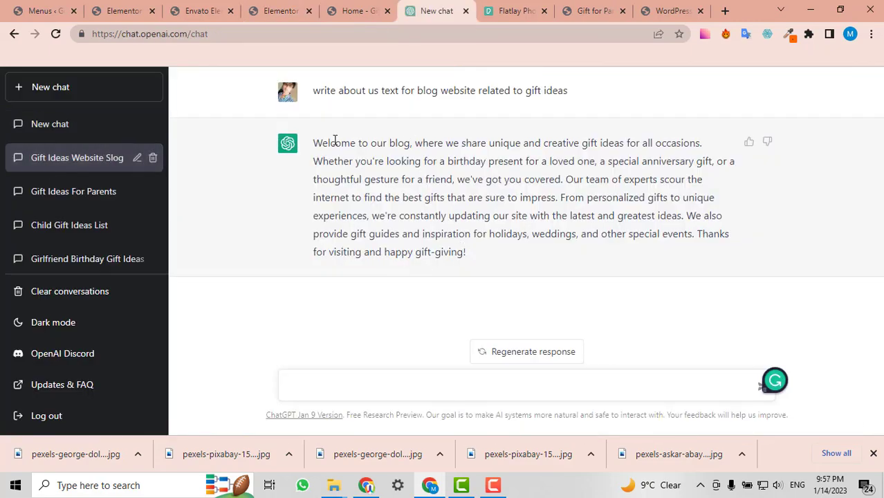
pyautogui.moveTo(472, 257); pyautogui.dragTo(317, 137)
pyautogui.hotkey('ctrl', 'c')
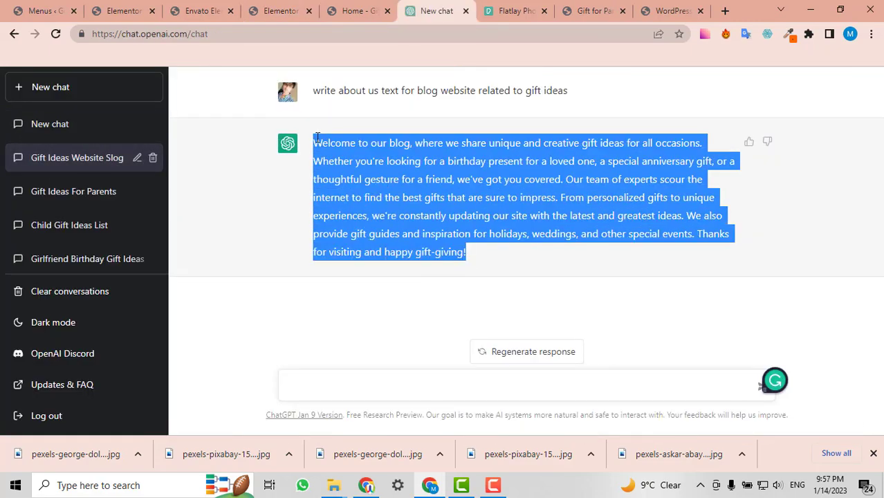
# - Back in Elementor, add a Text Editor widget to the right column and replace its placeholder text with the copied about-us paragraph
pyautogui.click(305, 6)
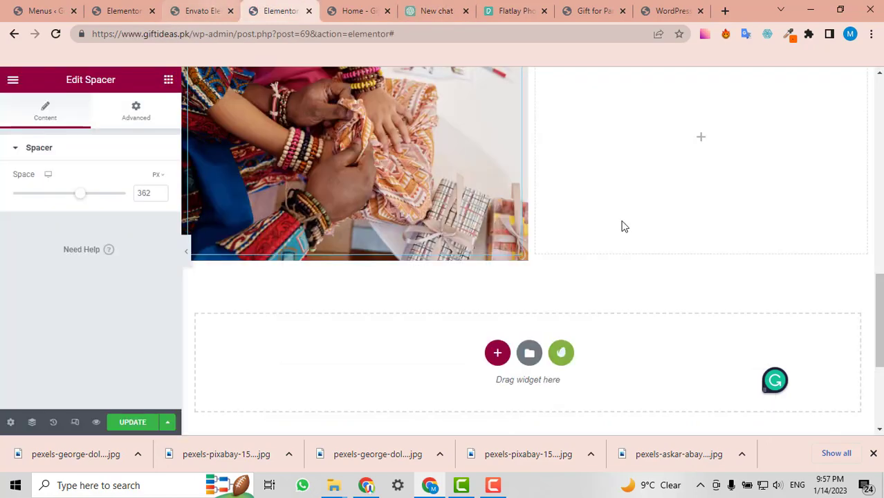
pyautogui.scroll(2, 622, 228)
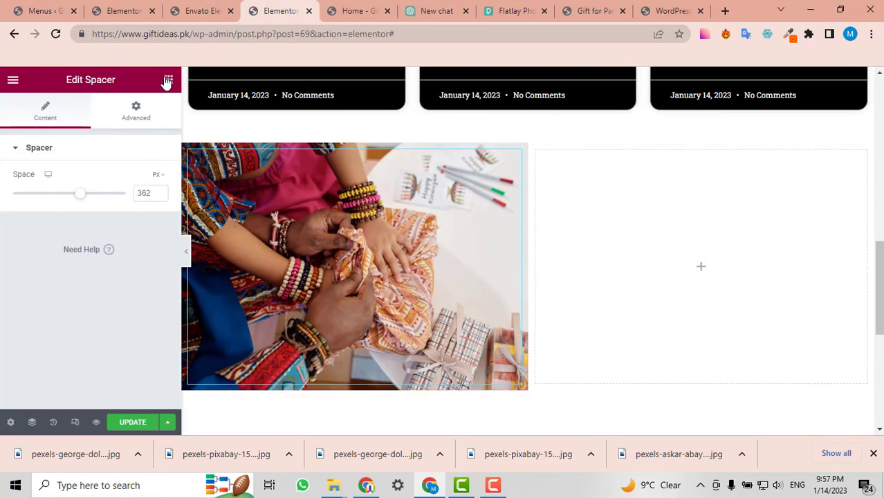
pyautogui.click(168, 80)
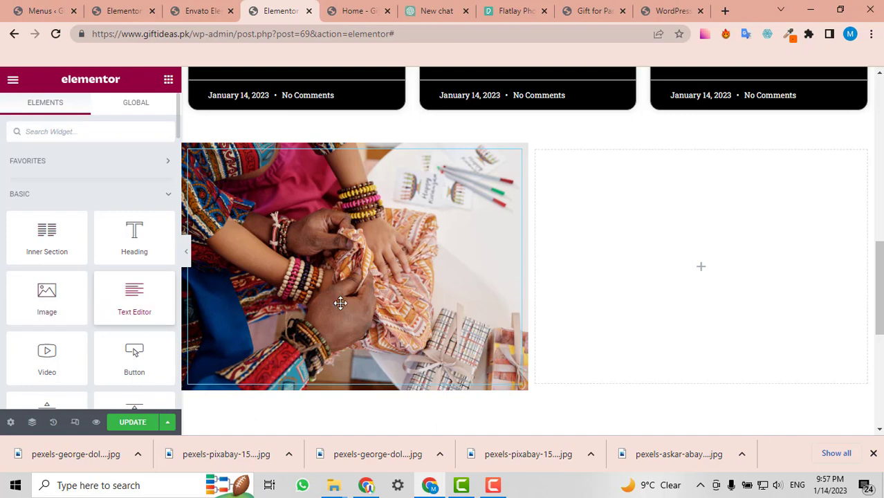
pyautogui.moveTo(341, 302); pyautogui.dragTo(700, 271)
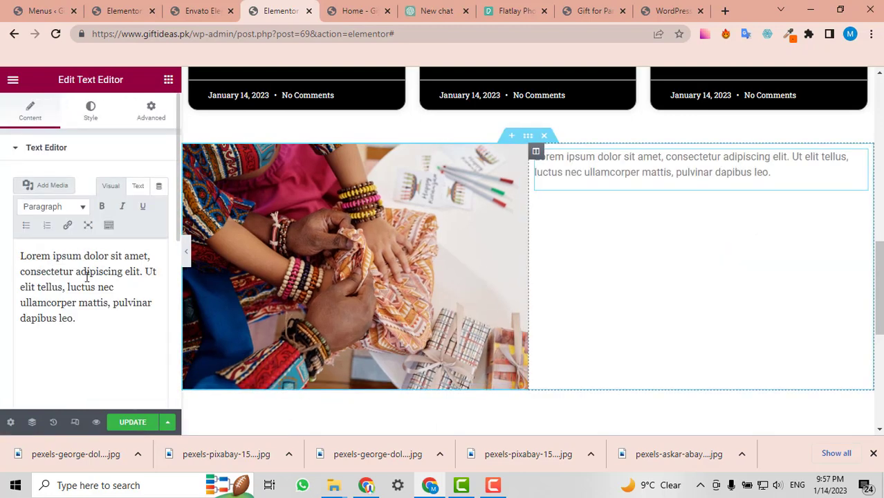
pyautogui.tripleClick(87, 275)
pyautogui.hotkey('ctrl', 'v')
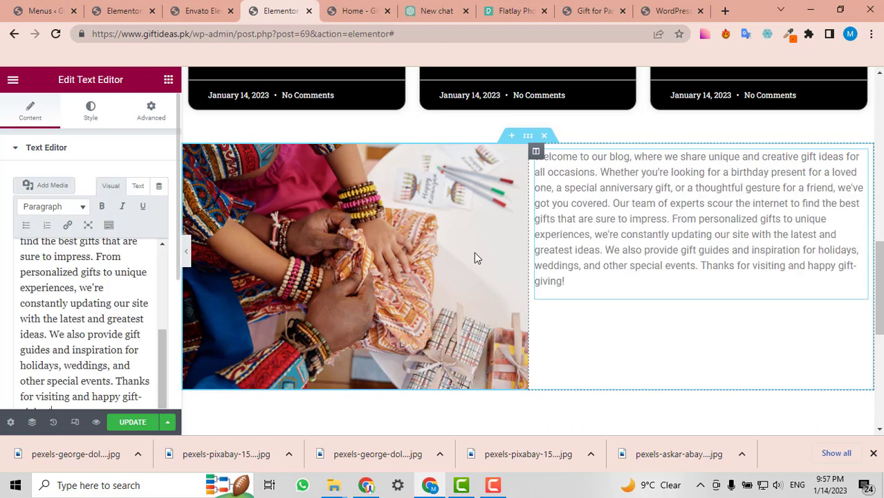
pyautogui.scroll(-1, 856, 215)
pyautogui.scroll(1, 857, 215)
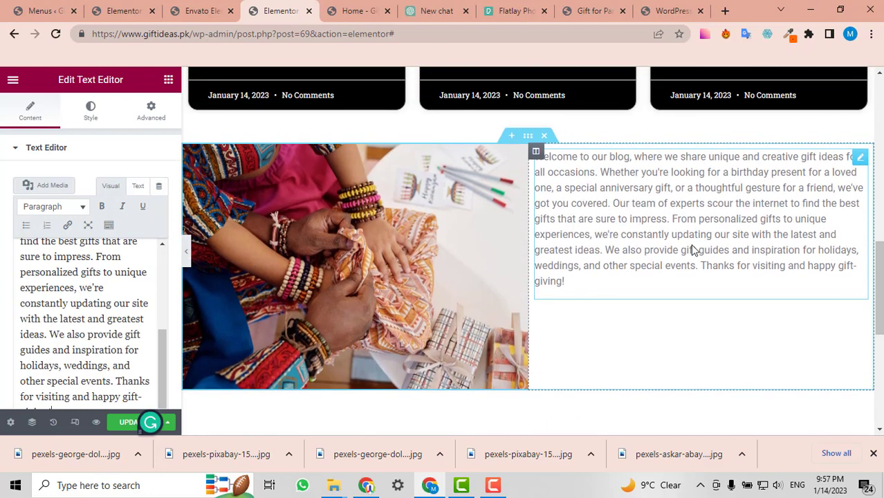
pyautogui.scroll(-1, 692, 245)
pyautogui.scroll(1, 600, 250)
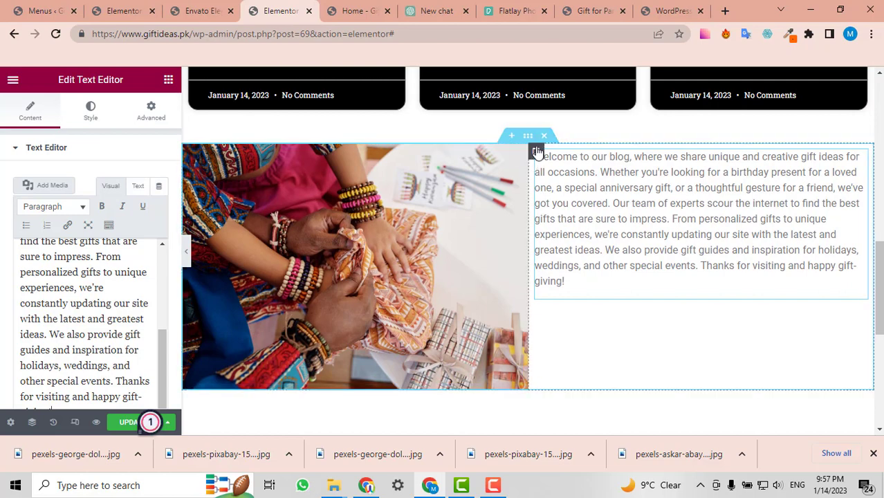
# - Set the vertical alignment of the right column holding the about-us text to Middle and preview the section at full width
pyautogui.click(536, 152)
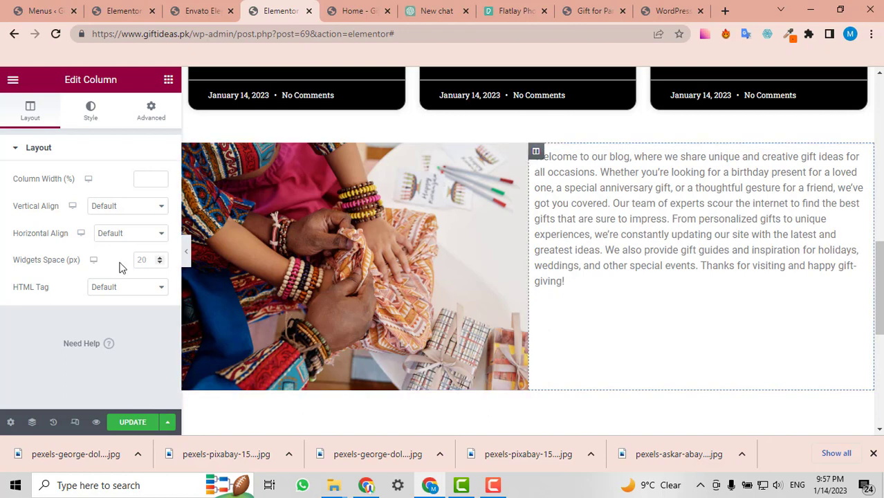
pyautogui.click(106, 207)
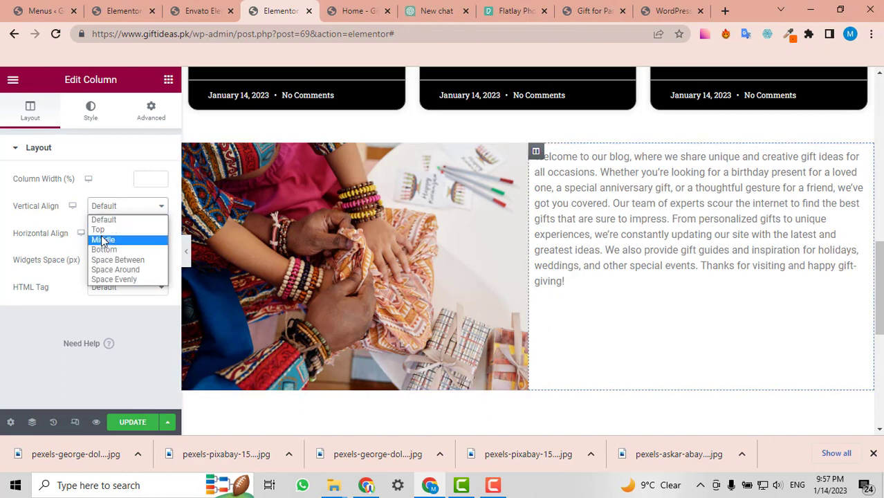
pyautogui.click(102, 239)
pyautogui.scroll(1, 701, 293)
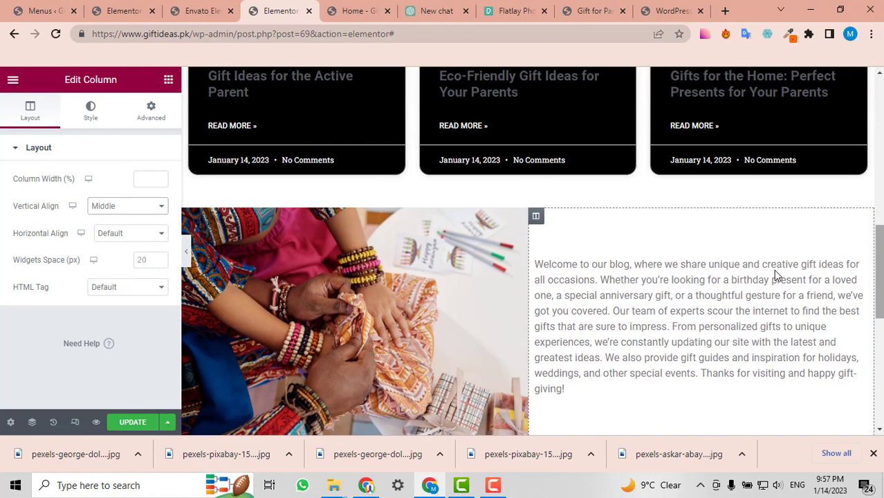
pyautogui.scroll(-1, 771, 273)
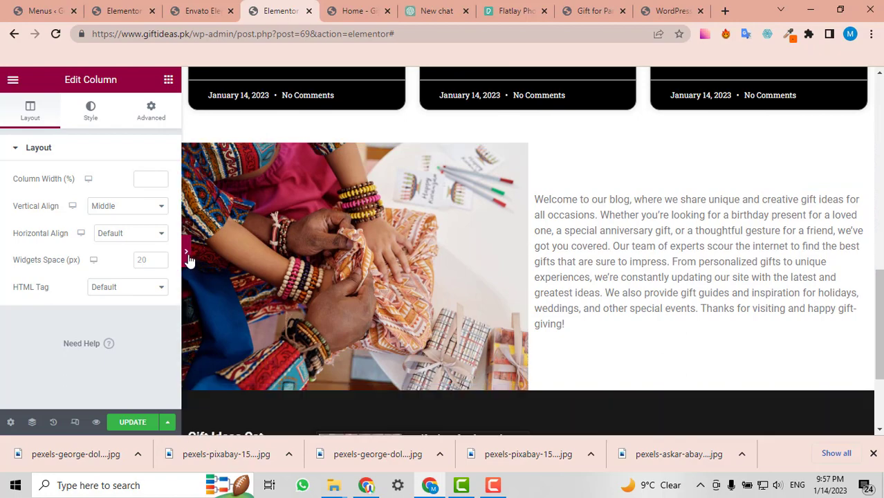
pyautogui.click(187, 258)
pyautogui.scroll(1, 509, 283)
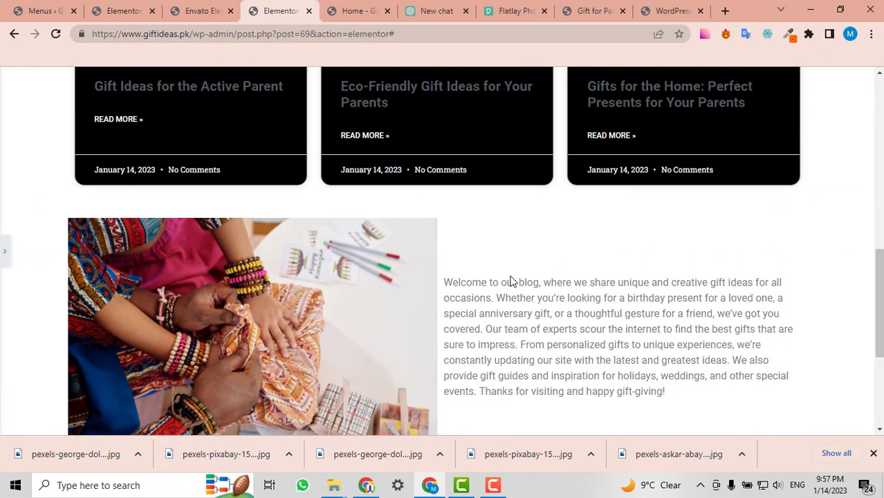
pyautogui.scroll(-1, 509, 282)
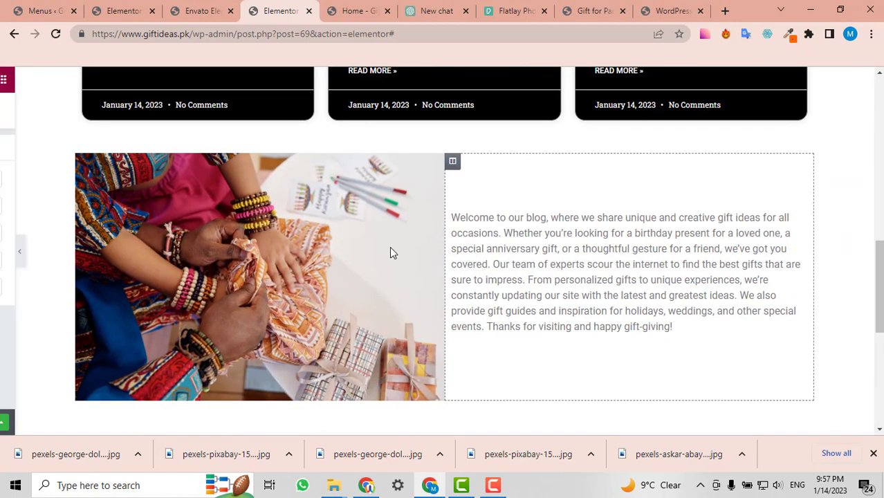
pyautogui.click(390, 246)
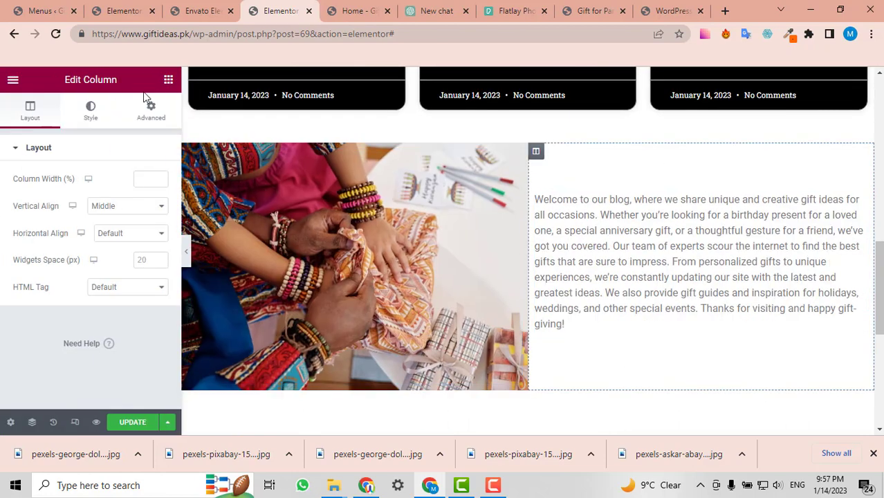
# - Duplicate the "Latest gift Ideas" heading above the gift post cards
pyautogui.click(167, 80)
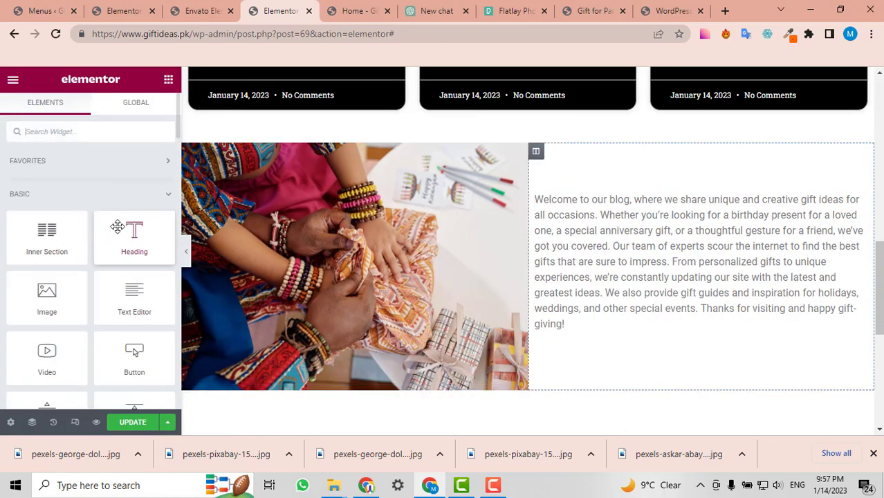
pyautogui.moveTo(622, 175); pyautogui.dragTo(88, 179)
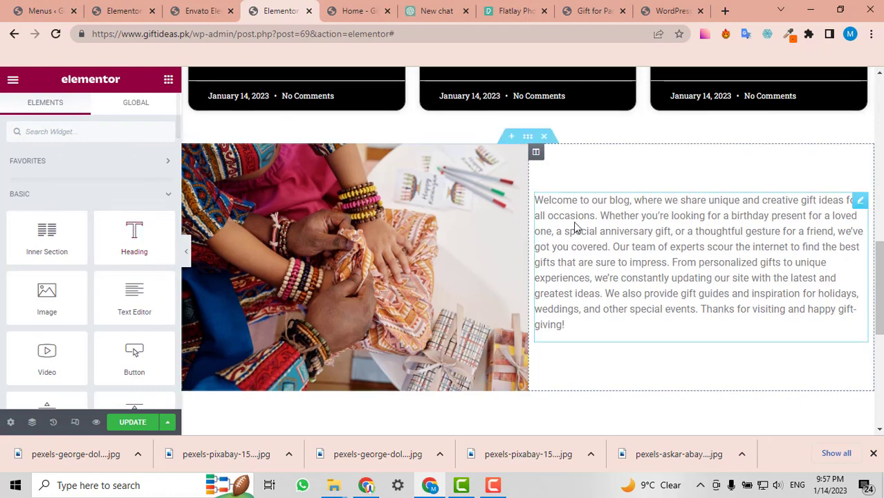
pyautogui.scroll(5, 576, 228)
pyautogui.scroll(2, 576, 228)
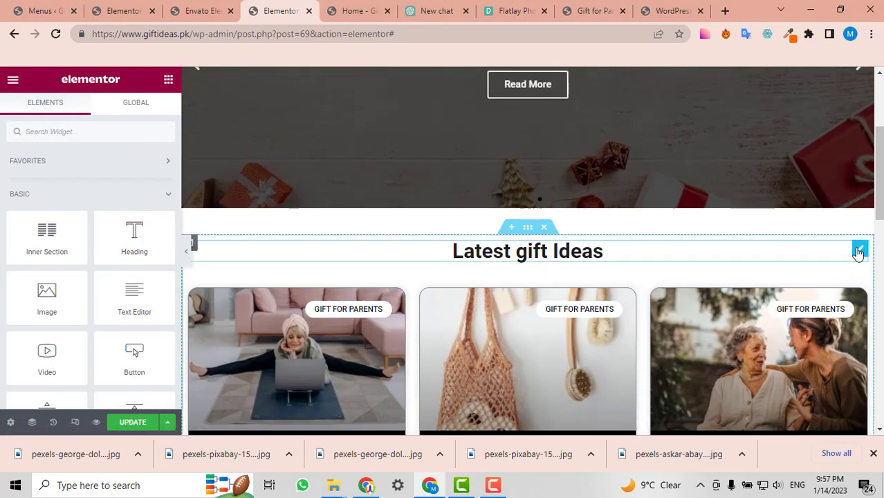
pyautogui.rightClick(858, 253)
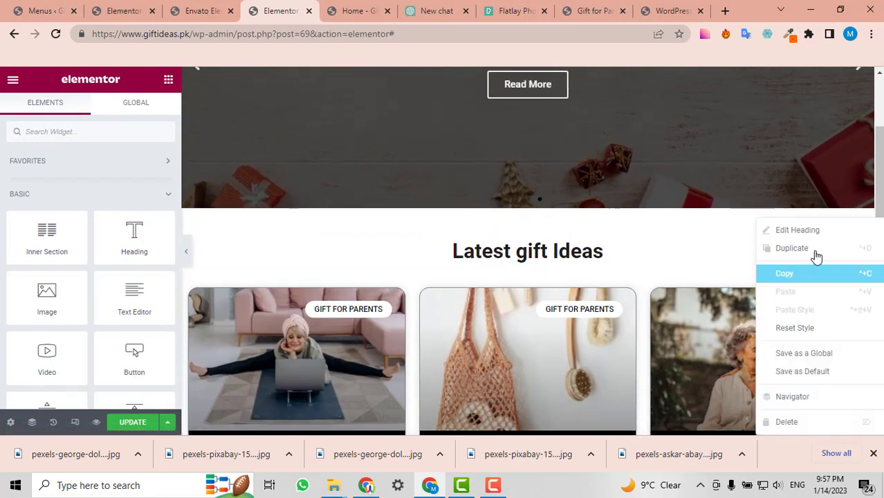
pyautogui.scroll(-3, 553, 207)
pyautogui.hotkey('ctrl', 'd')
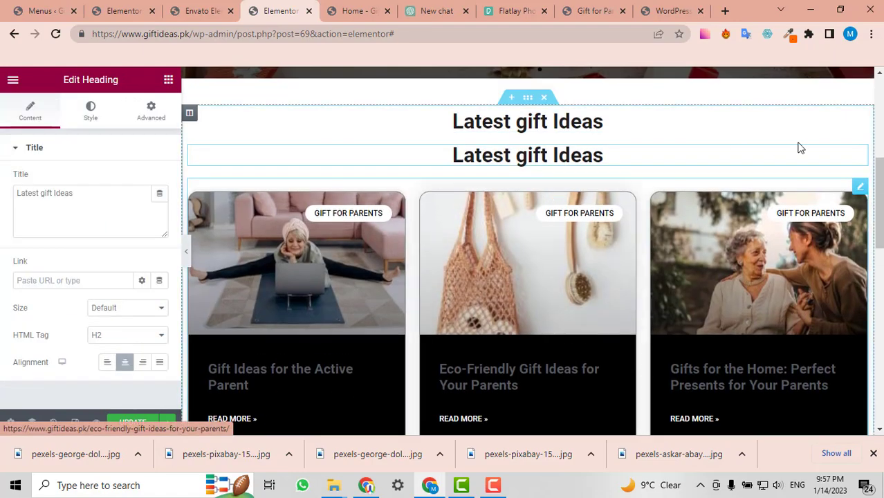
# - Move the duplicate "Latest gift Ideas" heading above the welcome paragraph beside the image and align it left
pyautogui.moveTo(858, 153); pyautogui.dragTo(572, 247)
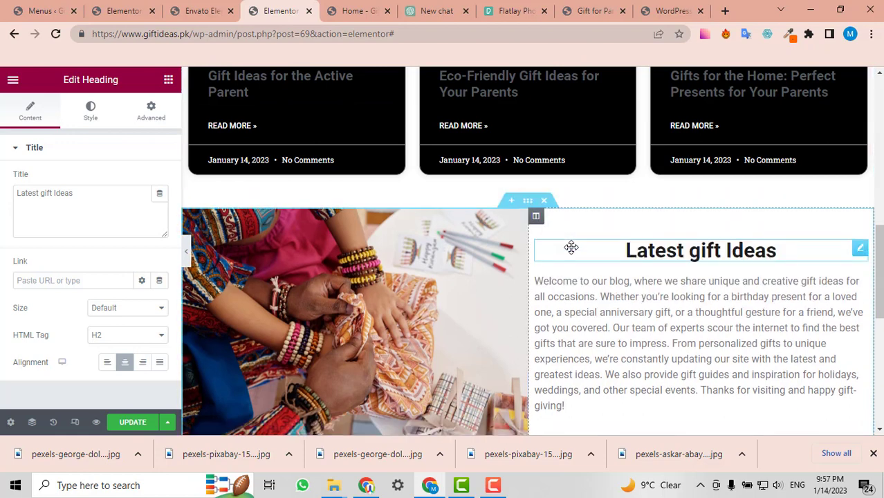
pyautogui.click(108, 370)
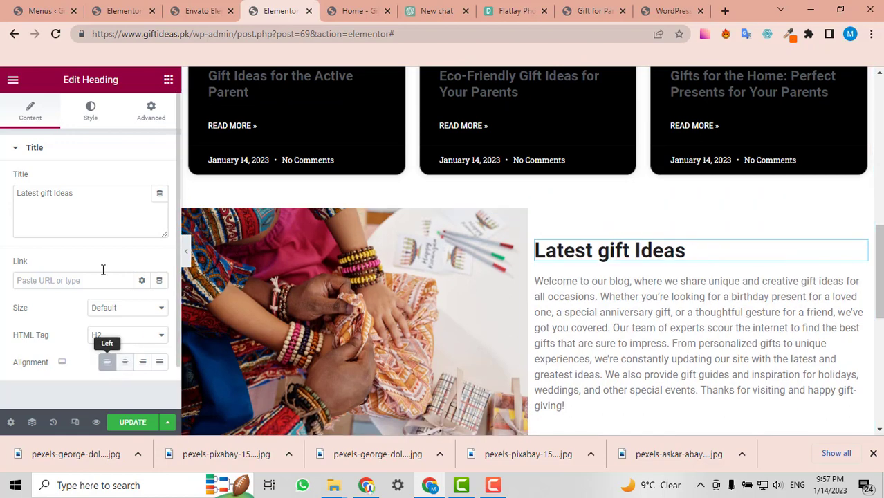
# - Change the title of the heading above the welcome paragraph to "About our blogs"
pyautogui.tripleClick(100, 215)
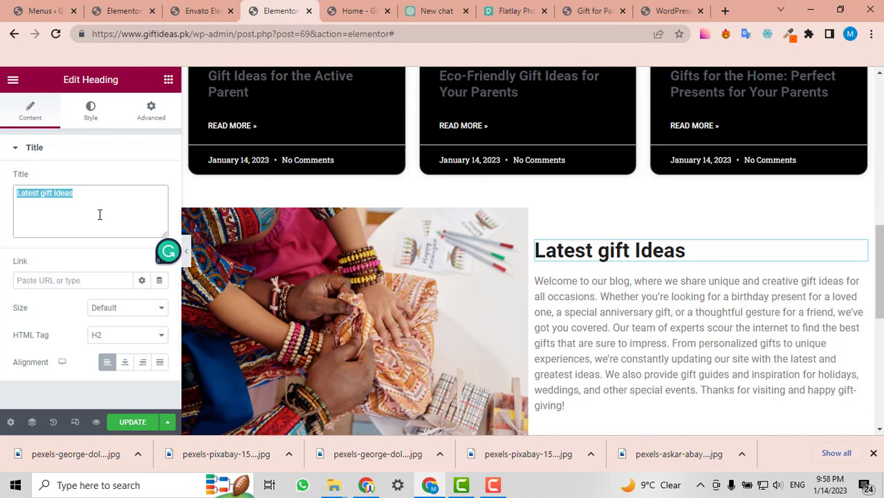
pyautogui.write('Ab')
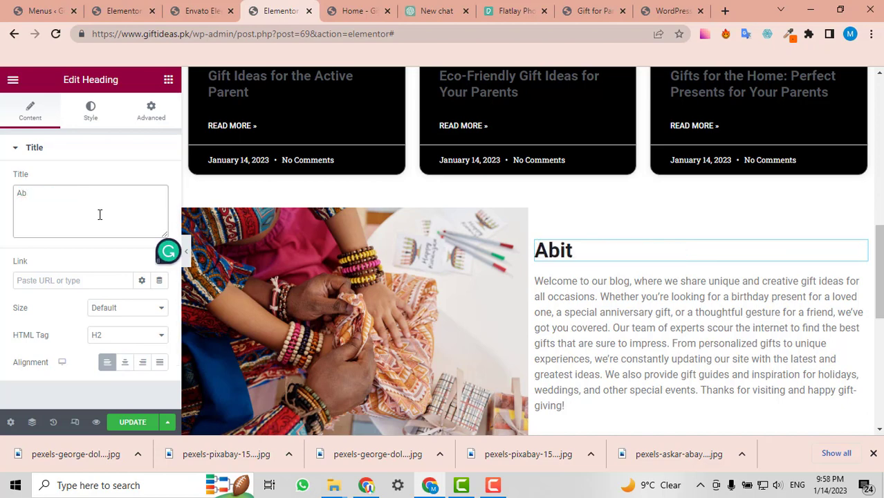
pyautogui.write('itiuyt')
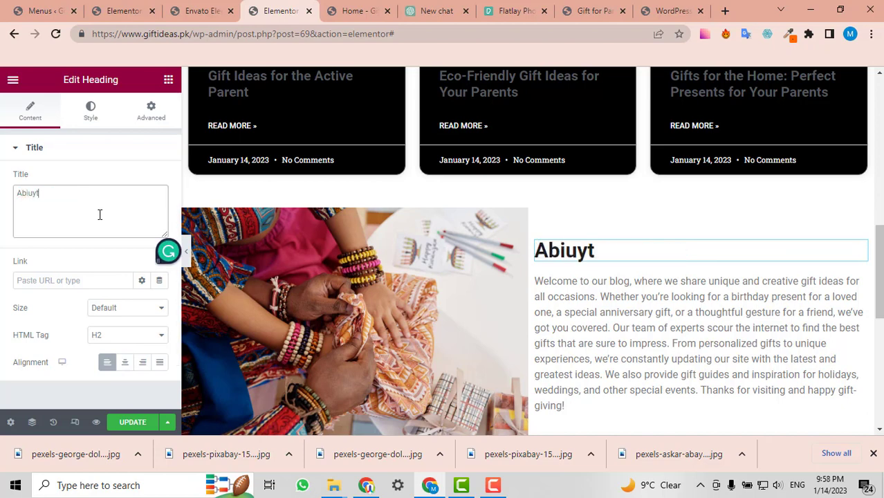
pyautogui.press('BackSpace')
pyautogui.press('BackSpace')
pyautogui.press('BackSpace')
pyautogui.write('out o')
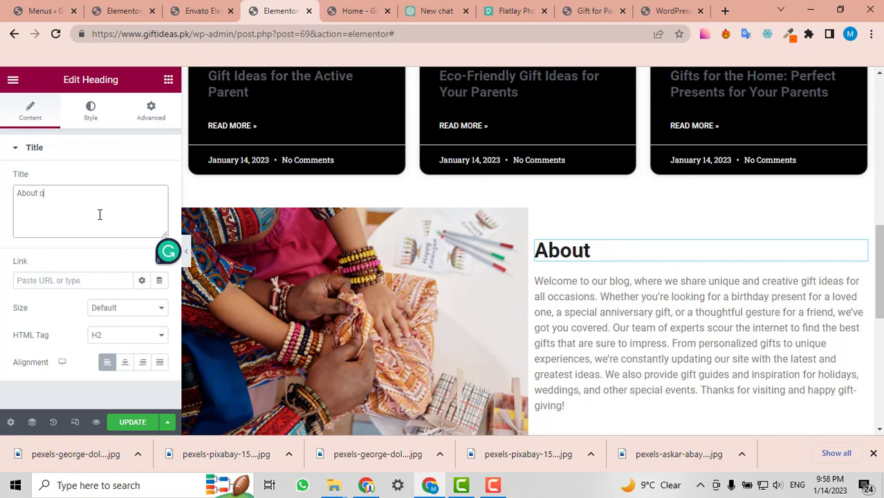
pyautogui.write('ur blogs')
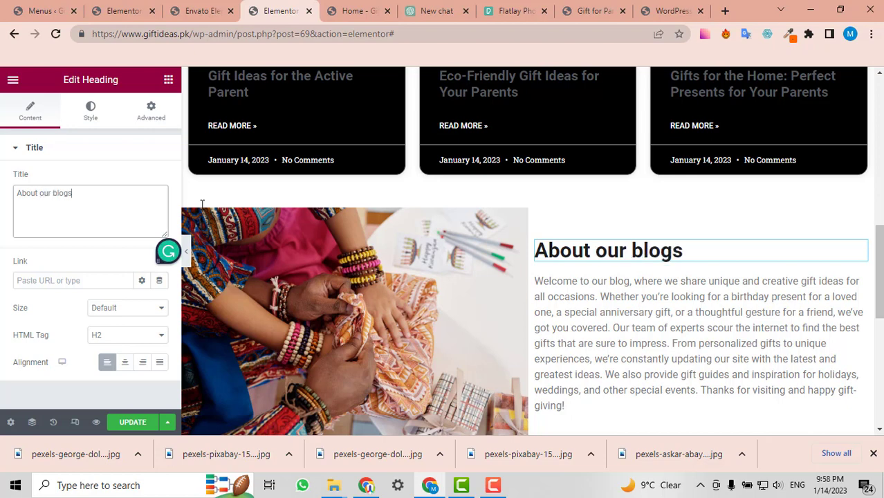
# - Set the text column's padding to 30 px on the right and left and 0 on the top and bottom
pyautogui.scroll(-1, 719, 262)
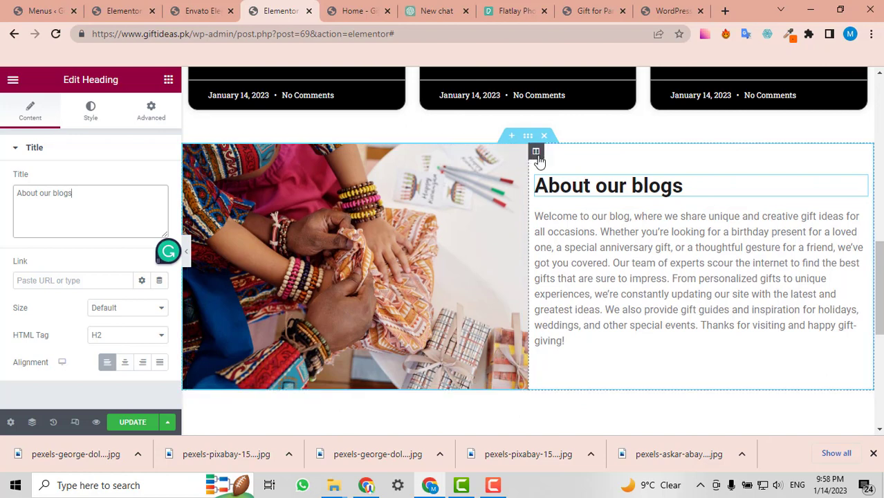
pyautogui.click(537, 158)
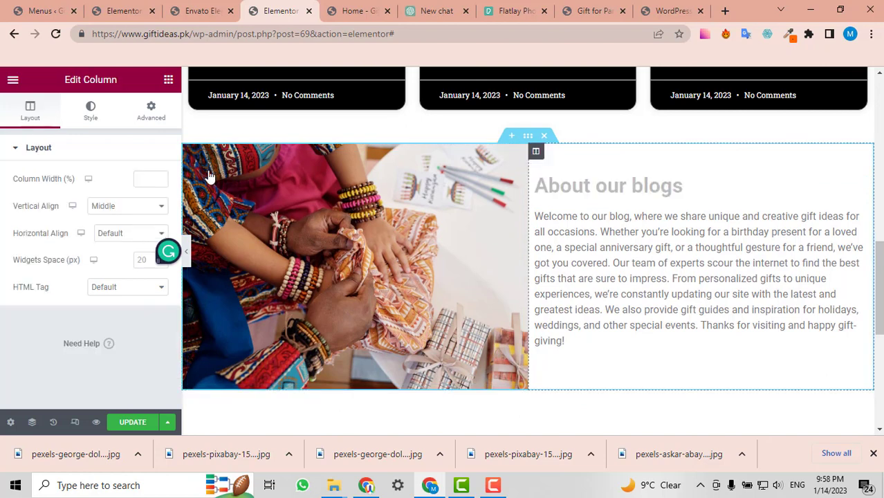
pyautogui.click(152, 113)
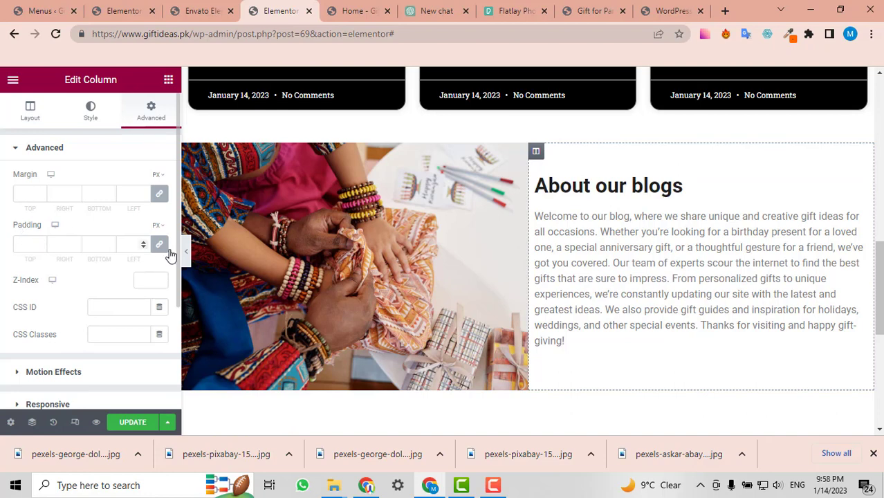
pyautogui.click(63, 249)
pyautogui.write('0')
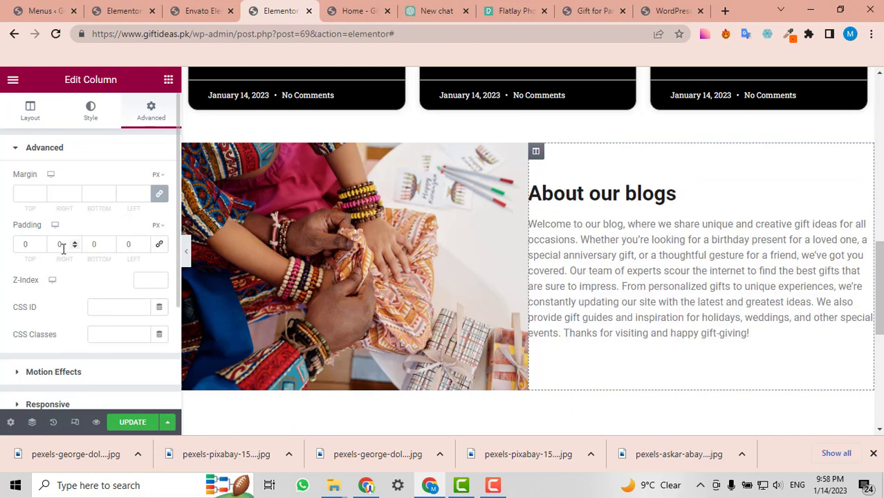
pyautogui.click(126, 245)
pyautogui.write('3')
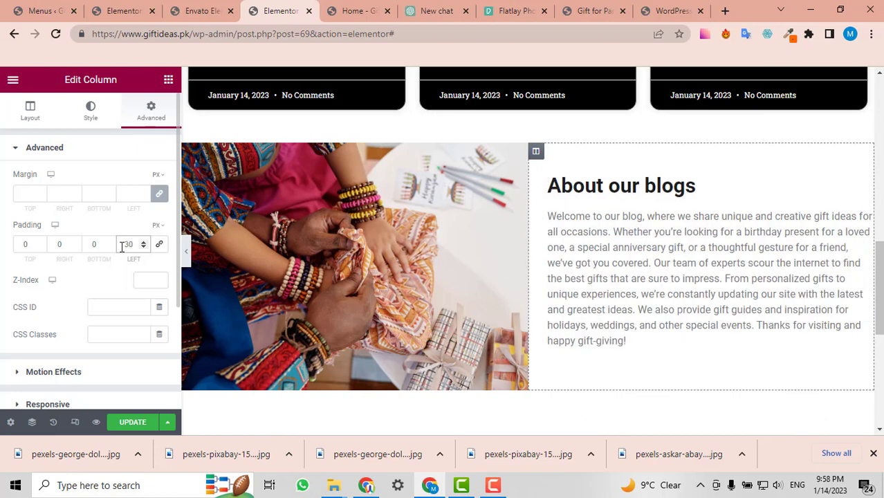
pyautogui.click(60, 244)
pyautogui.write('30')
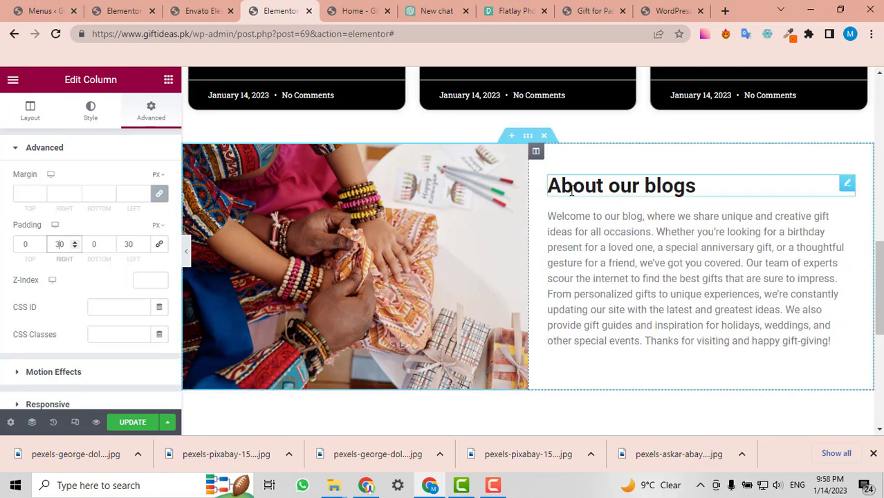
# - Preview the page at full width to check the spacing of the "About our blogs" section, and return to editing
pyautogui.scroll(-1, 717, 192)
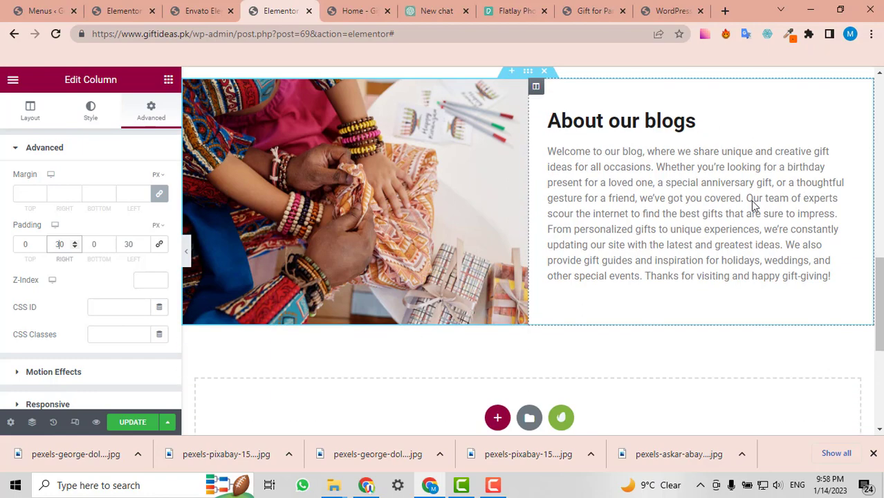
pyautogui.scroll(4, 662, 215)
pyautogui.scroll(-3, 661, 229)
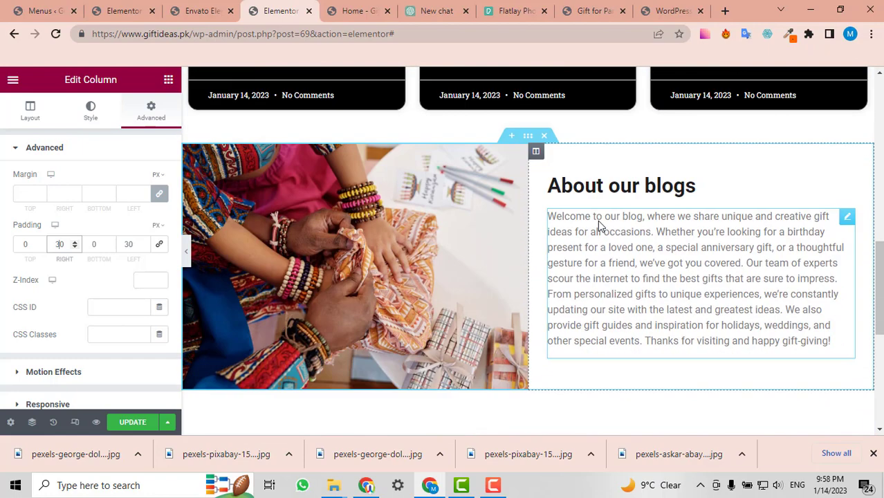
pyautogui.scroll(-1, 747, 211)
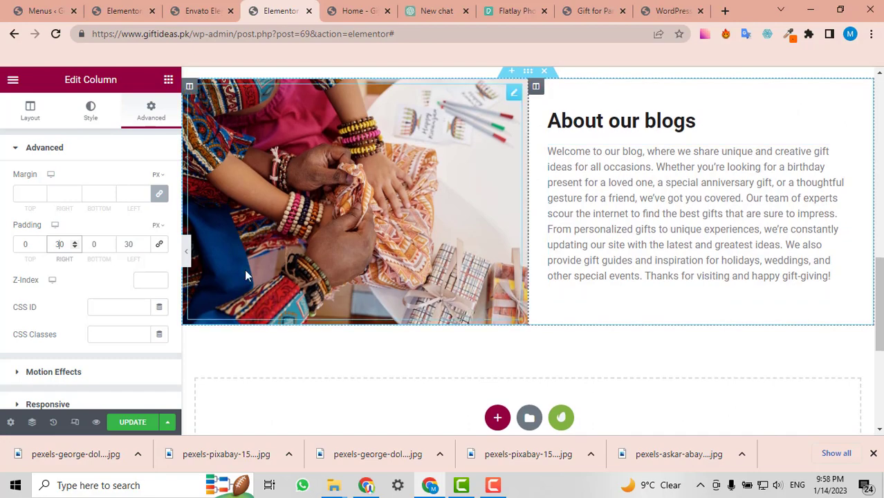
pyautogui.click(189, 260)
pyautogui.scroll(2, 596, 207)
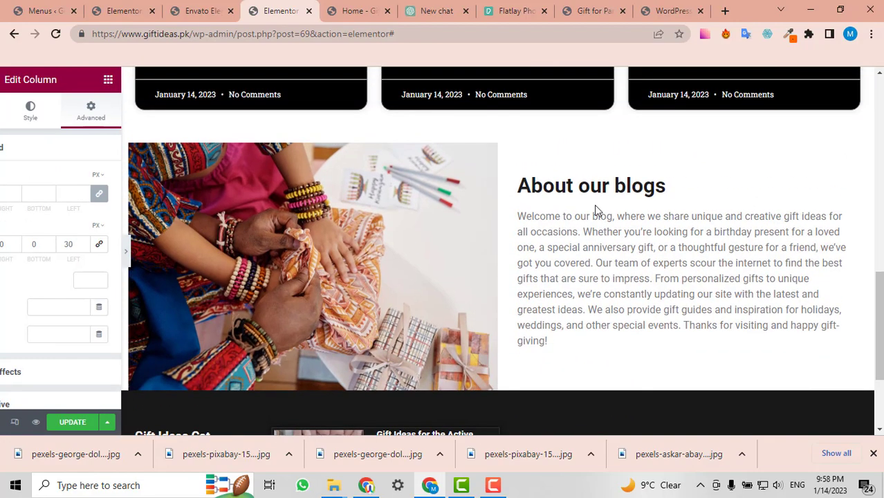
pyautogui.scroll(3, 596, 207)
pyautogui.scroll(-4, 484, 214)
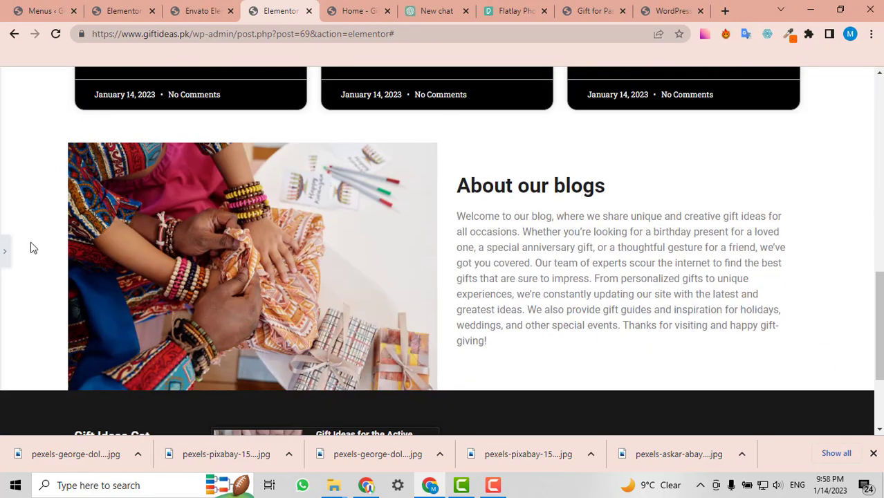
pyautogui.click(4, 252)
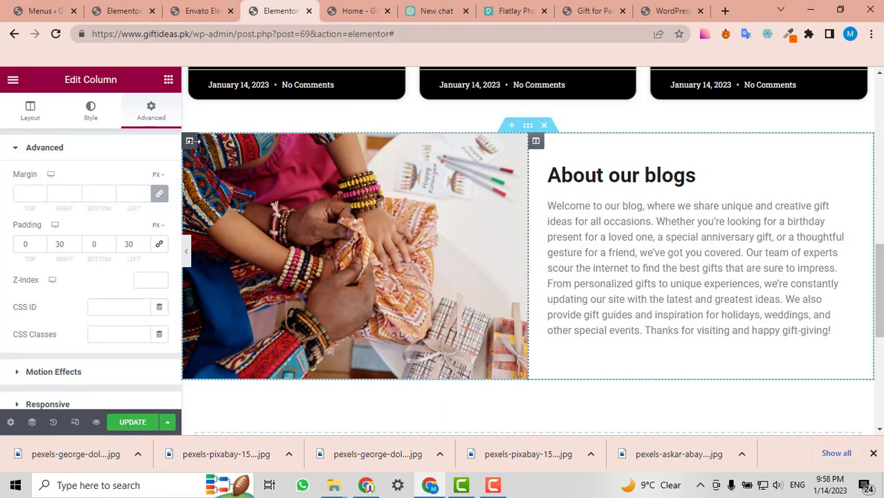
# - Set the border radius of the image column beside "About our blogs" to 20 px on all corners
pyautogui.click(191, 146)
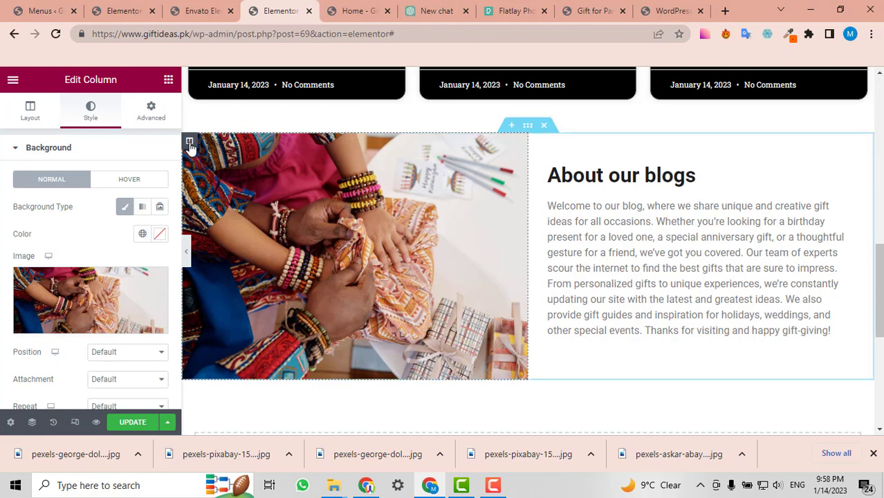
pyautogui.click(151, 120)
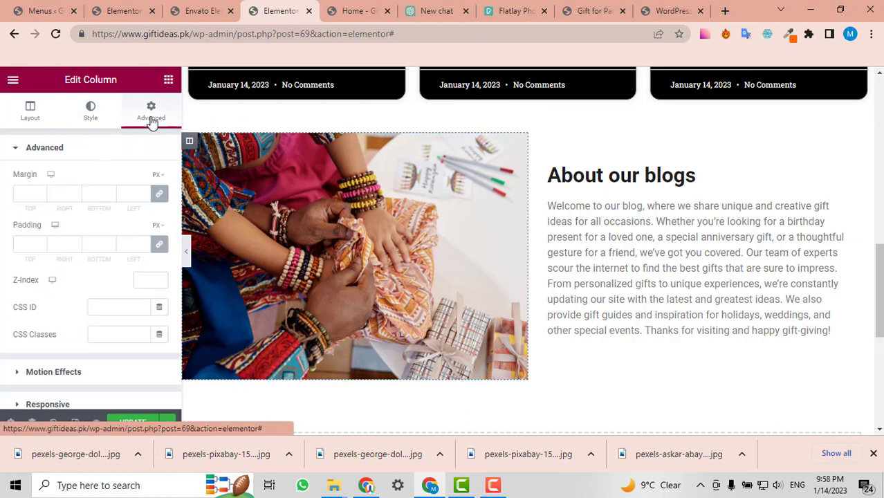
pyautogui.scroll(-2, 35, 260)
pyautogui.scroll(2, 35, 266)
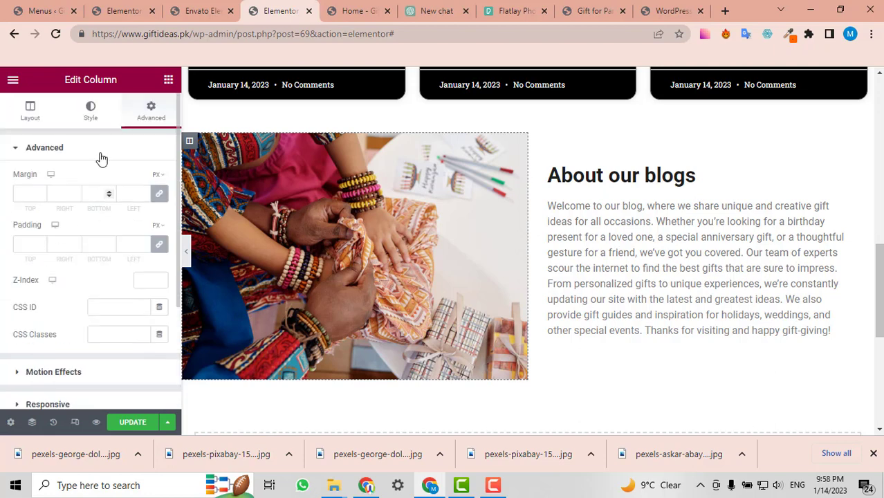
pyautogui.click(97, 123)
pyautogui.scroll(-5, 100, 298)
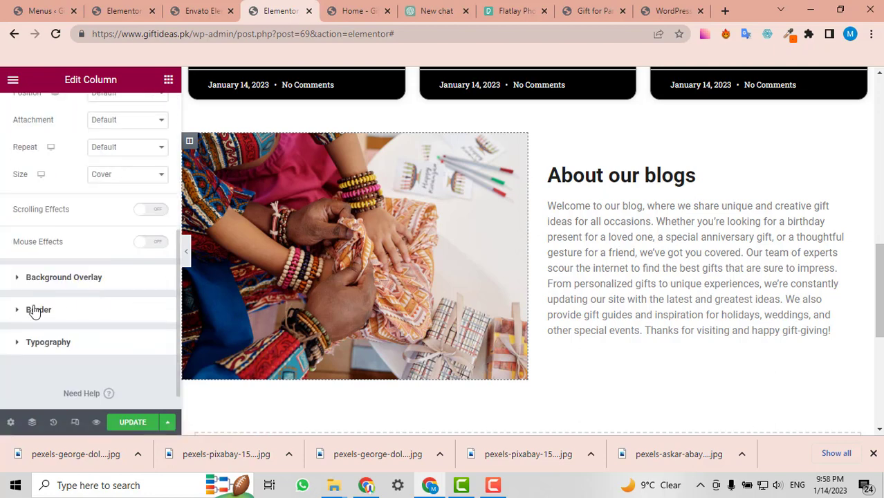
pyautogui.click(28, 312)
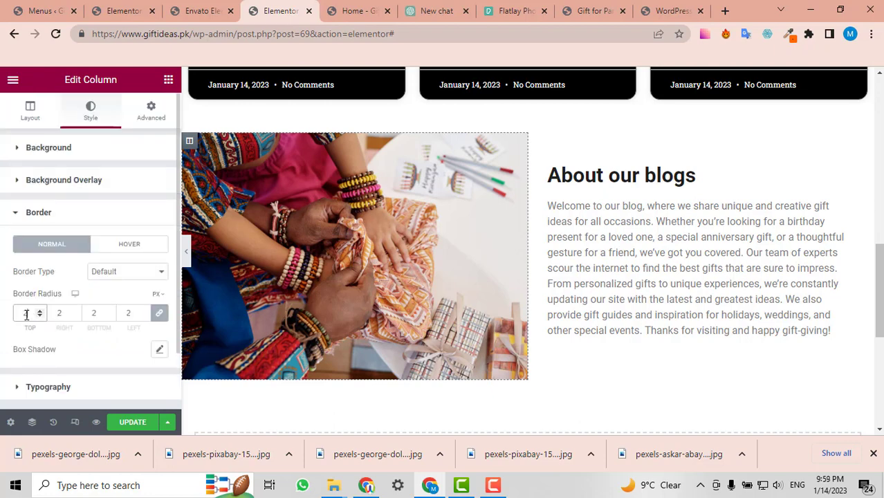
pyautogui.write('20')
# - Give the image column a solid border with a width of 1 on all sides
pyautogui.click(119, 278)
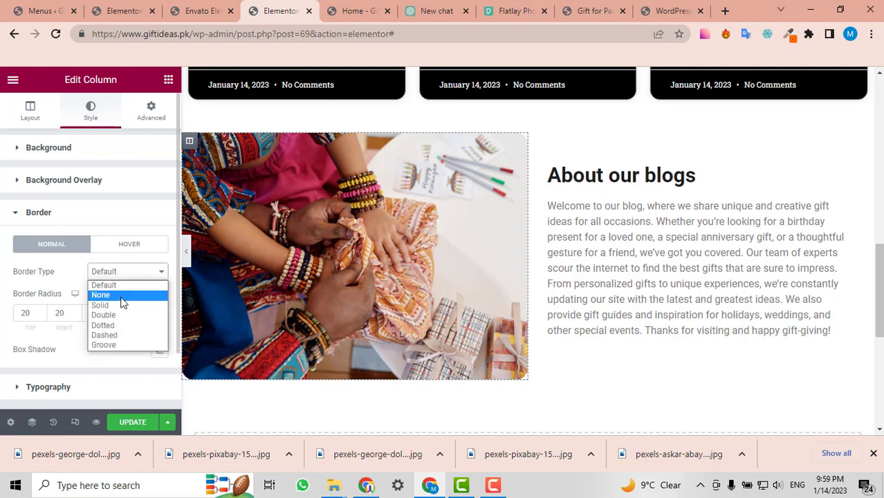
pyautogui.click(122, 302)
pyautogui.click(123, 278)
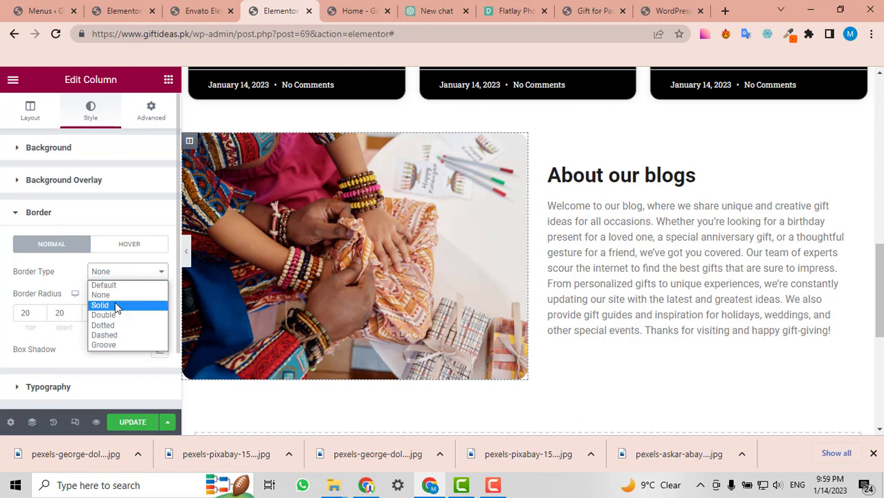
pyautogui.click(115, 303)
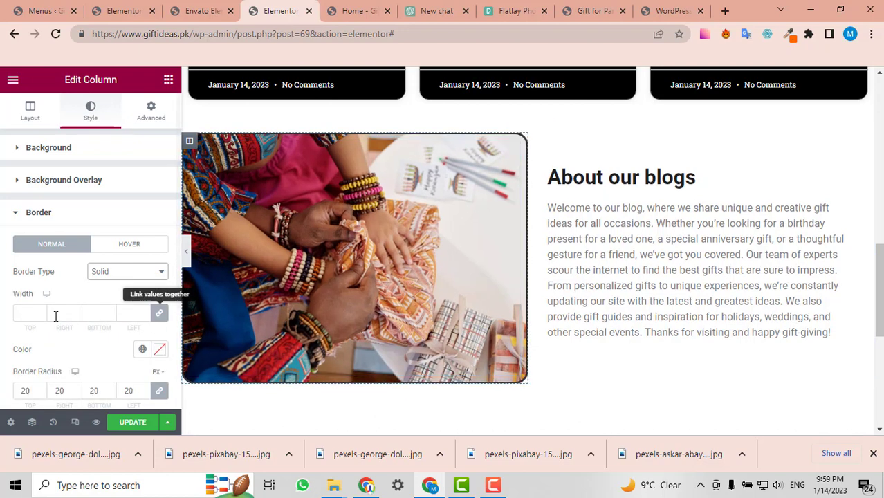
pyautogui.click(24, 314)
pyautogui.write('1')
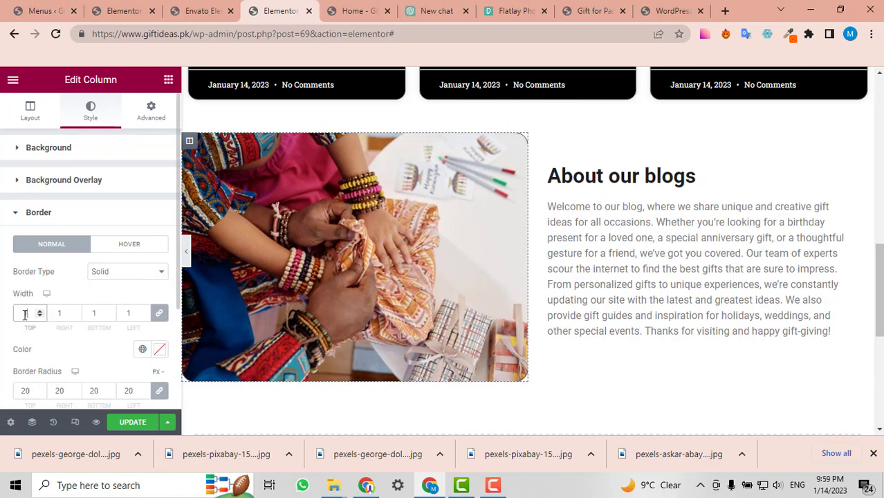
# - Preview the image column's rounded border in the full-width page and bring back the editing view
pyautogui.scroll(-1, 354, 140)
pyautogui.scroll(1, 355, 141)
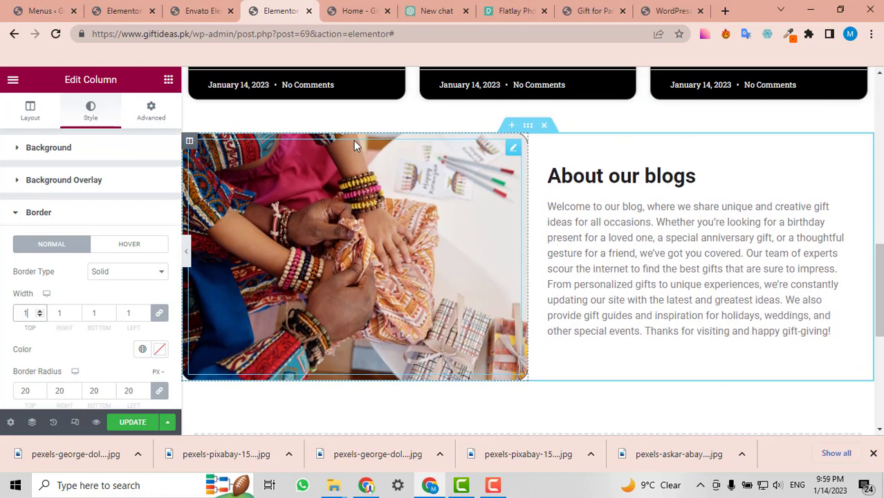
pyautogui.click(186, 254)
pyautogui.scroll(-2, 161, 153)
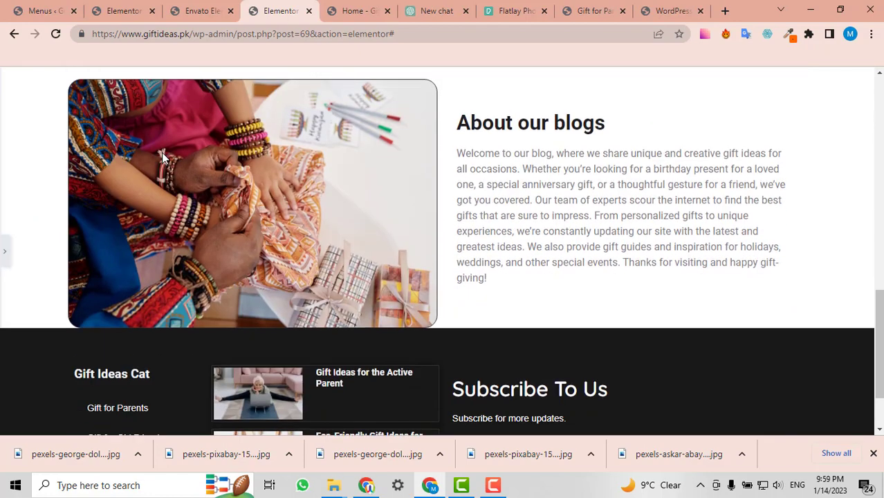
pyautogui.click(422, 180)
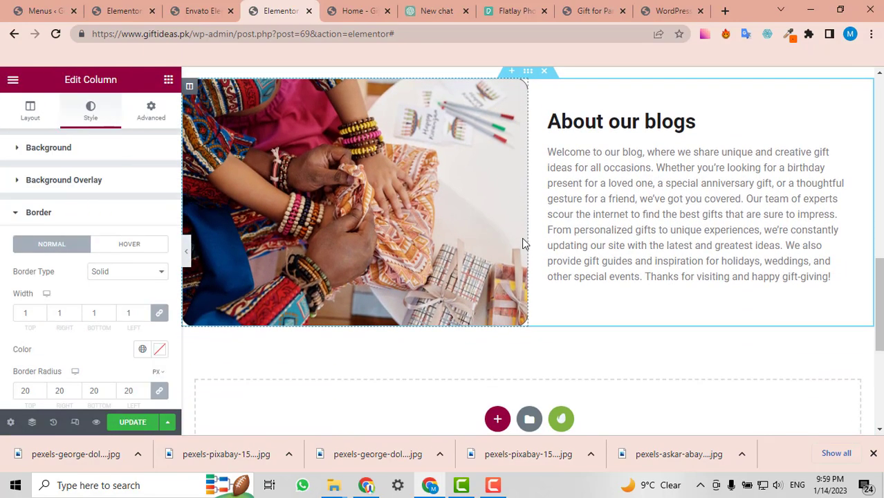
pyautogui.scroll(1, 523, 242)
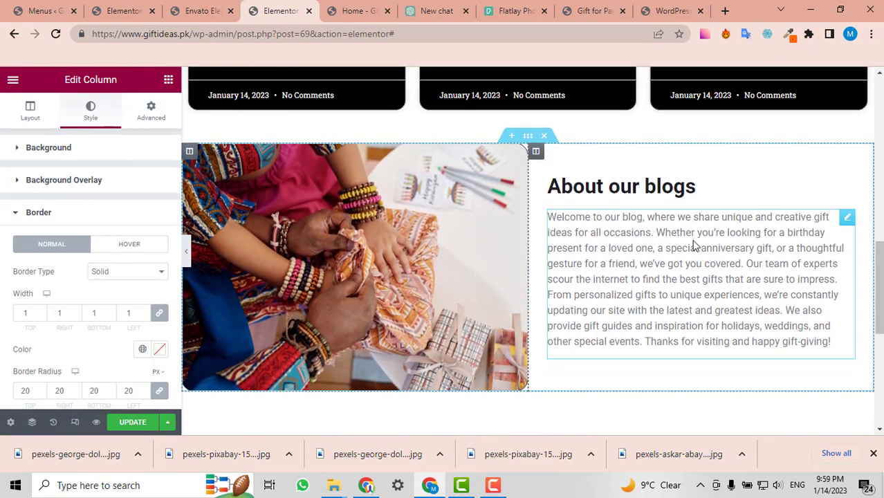
# - Open the spacing settings of the "About our blogs" text column and look over the section
pyautogui.click(537, 153)
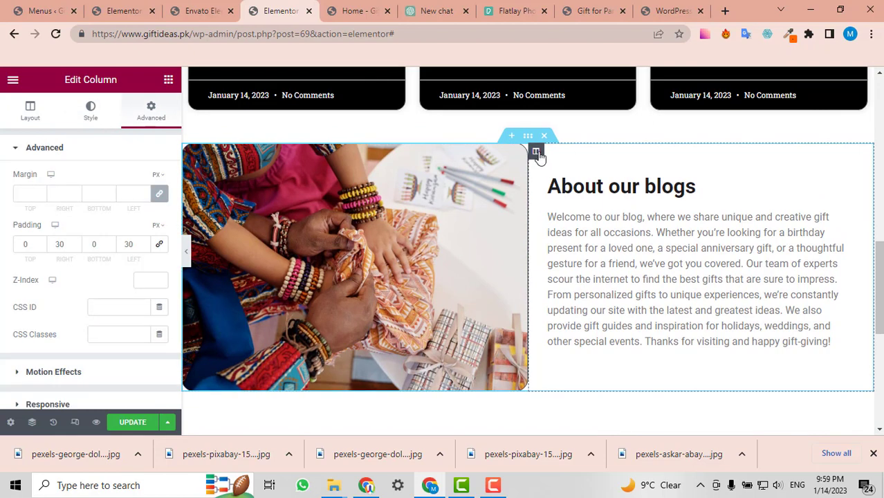
pyautogui.scroll(-2, 807, 194)
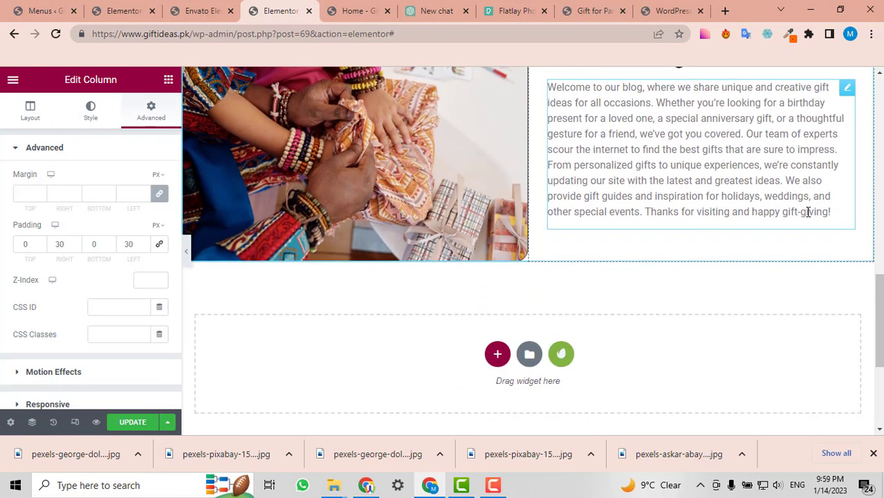
pyautogui.scroll(2, 807, 213)
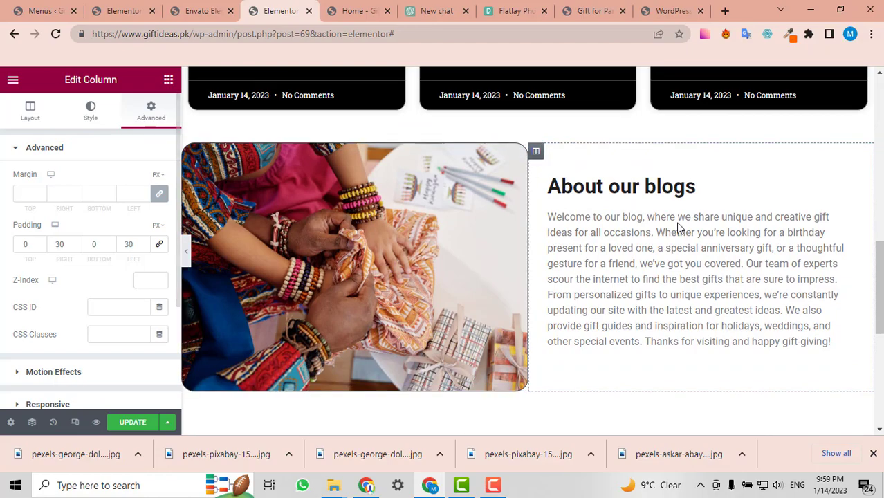
# - Add a new single-column section below the "About our blogs" section
pyautogui.scroll(-3, 701, 223)
pyautogui.scroll(9, 702, 223)
pyautogui.scroll(-6, 701, 223)
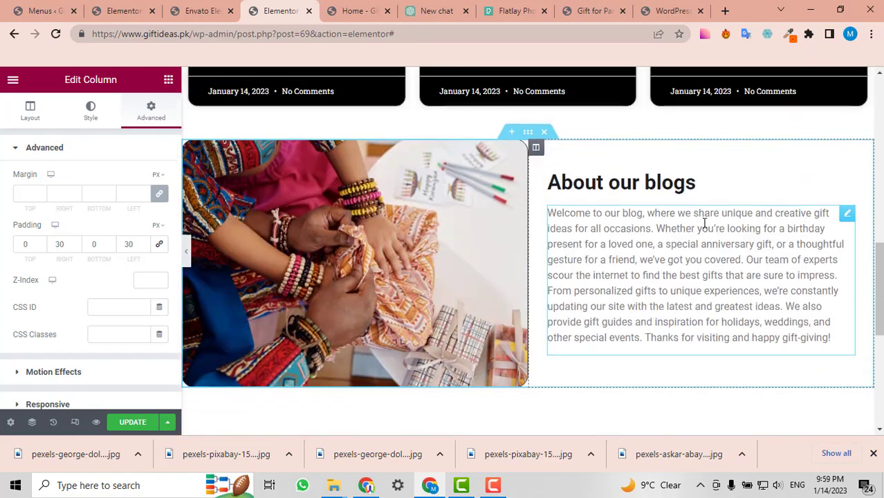
pyautogui.scroll(-3, 705, 223)
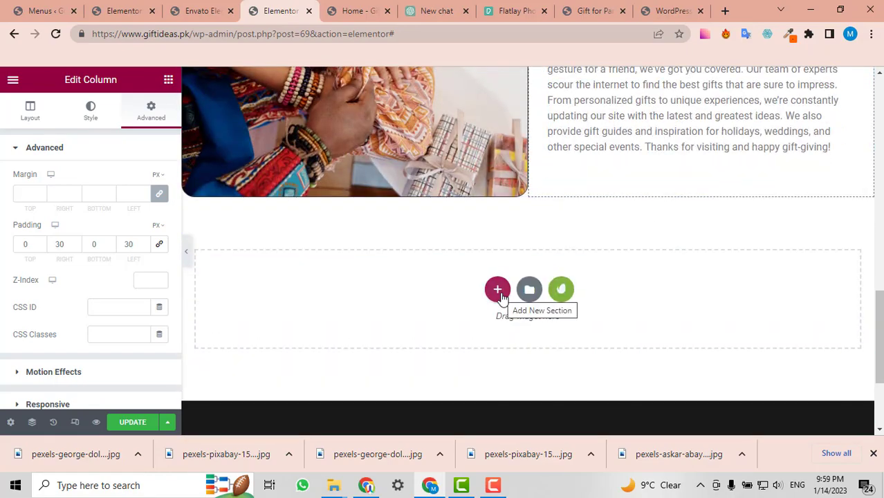
pyautogui.click(497, 290)
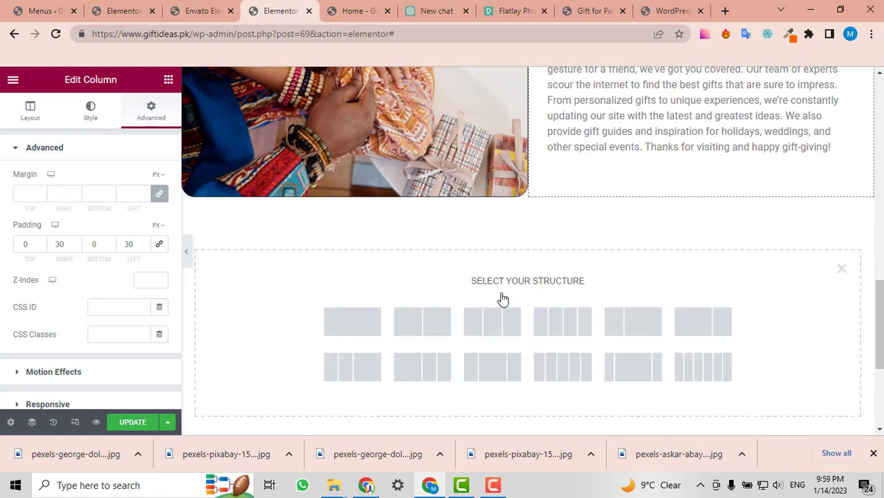
pyautogui.click(351, 323)
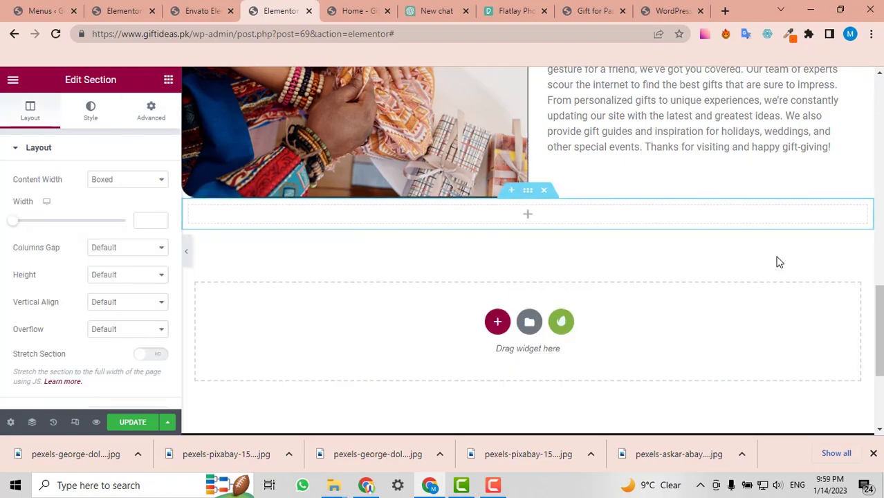
# - Set the new empty section's top and bottom margins to 50 px
pyautogui.scroll(9, 778, 262)
pyautogui.scroll(-6, 778, 262)
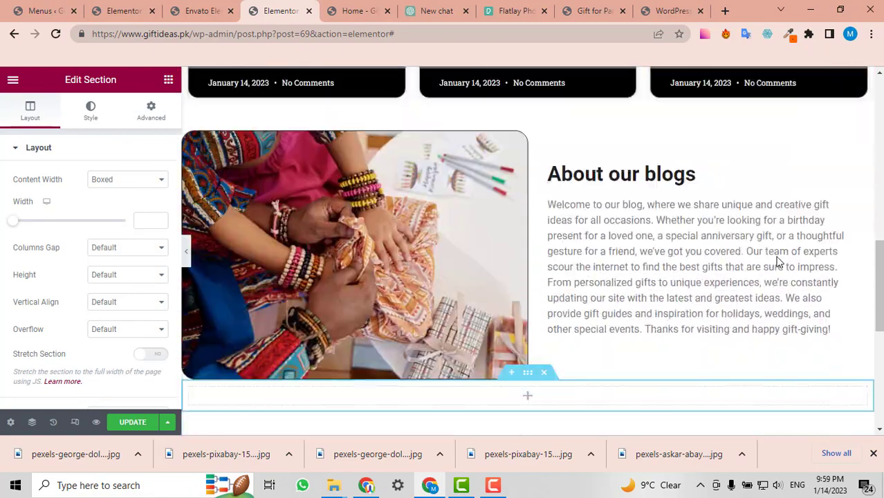
pyautogui.scroll(-3, 707, 254)
pyautogui.scroll(6, 474, 271)
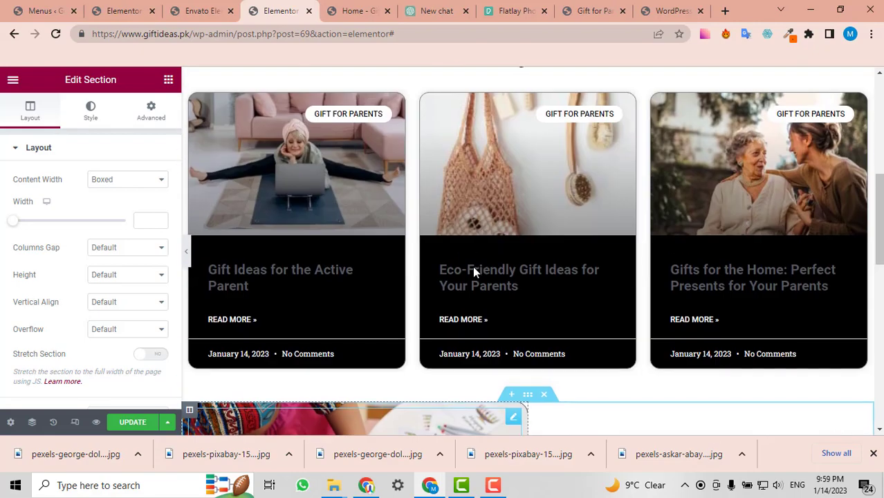
pyautogui.scroll(-5, 474, 270)
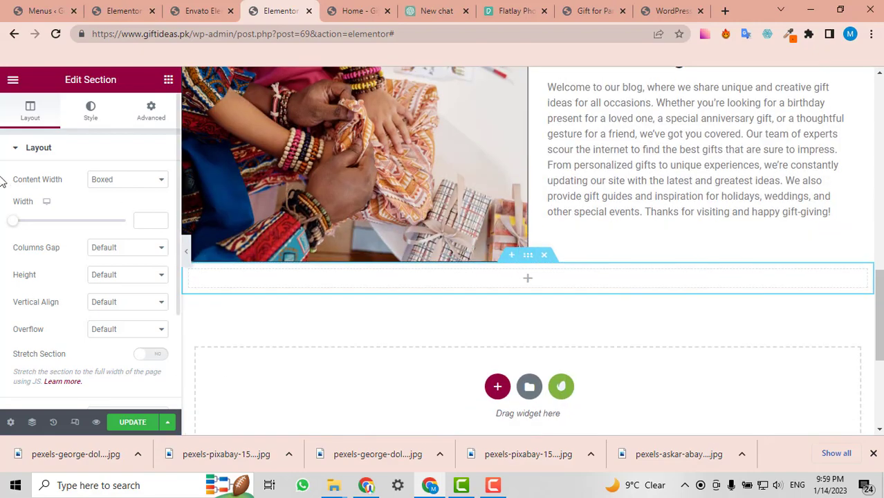
pyautogui.click(154, 119)
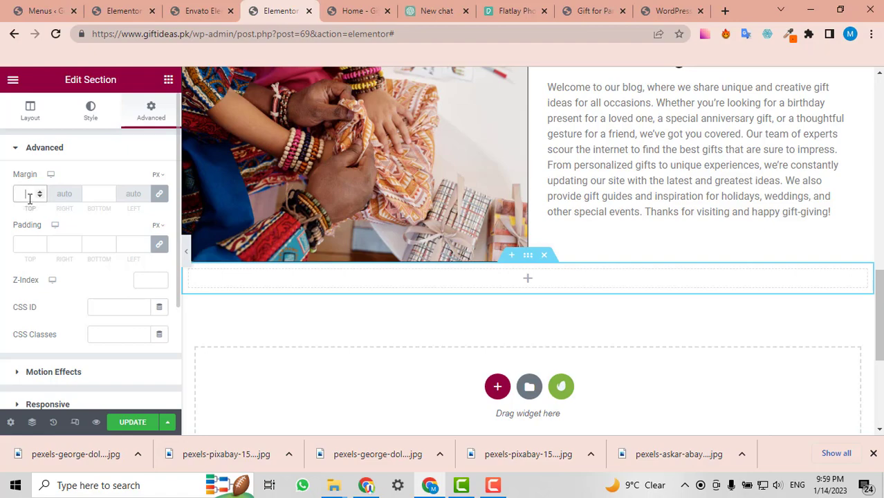
pyautogui.write('50')
pyautogui.scroll(3, 629, 229)
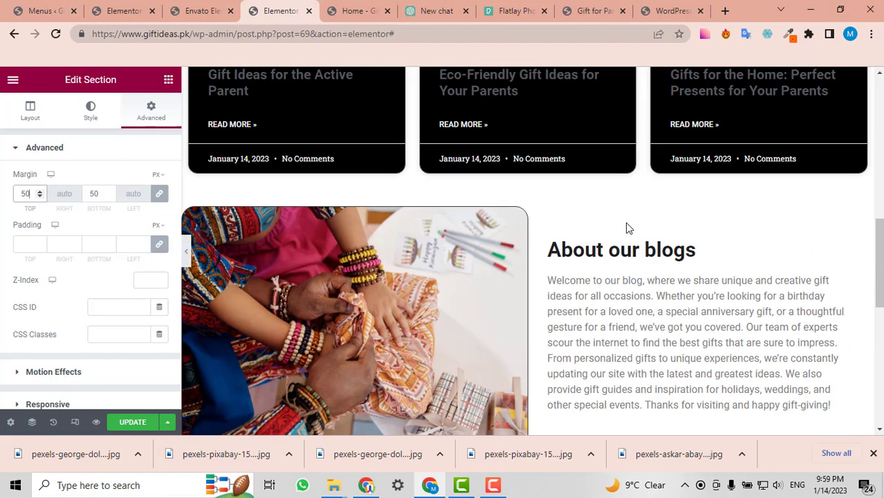
pyautogui.scroll(-4, 628, 227)
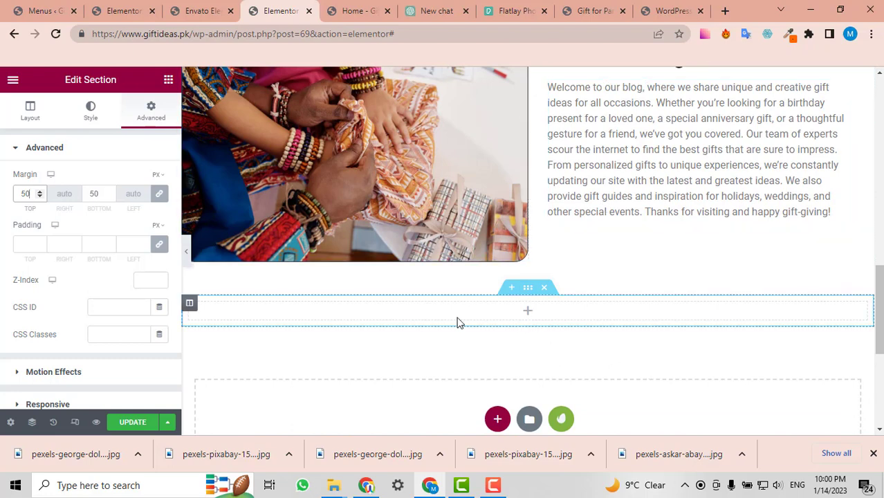
# - Search the widget library for "cat" and look through the results for a category widget
pyautogui.click(166, 82)
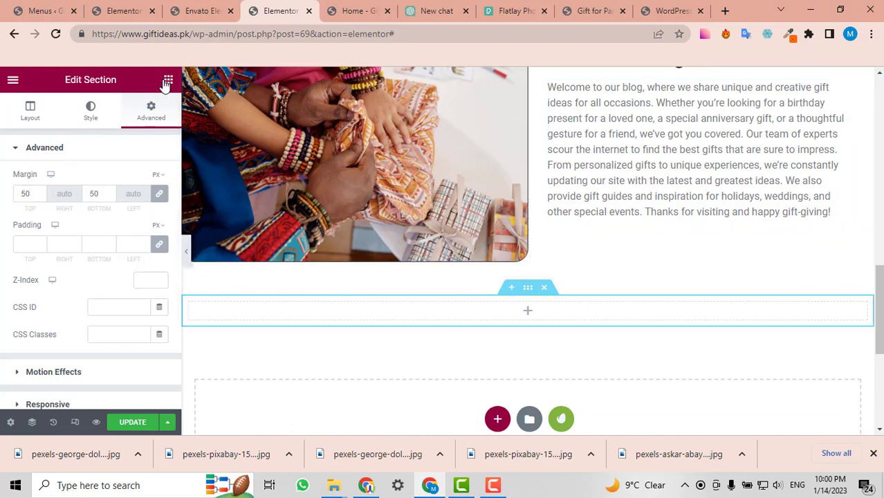
pyautogui.click(166, 82)
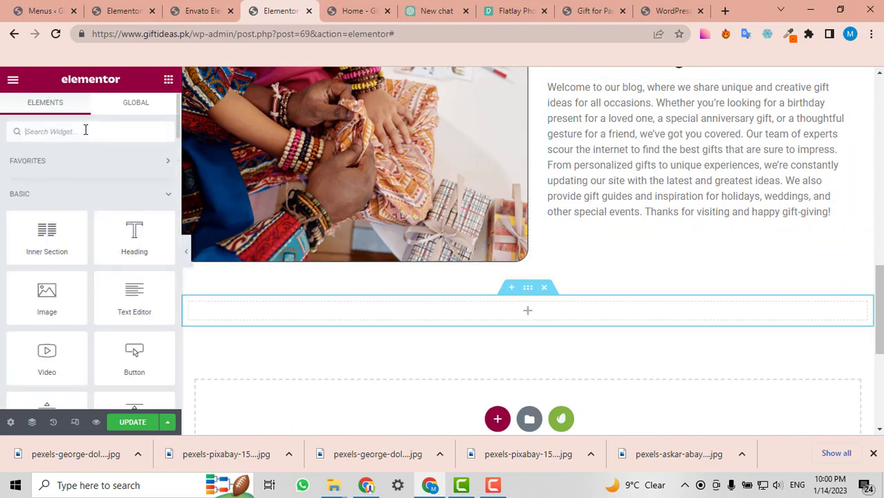
pyautogui.write('car')
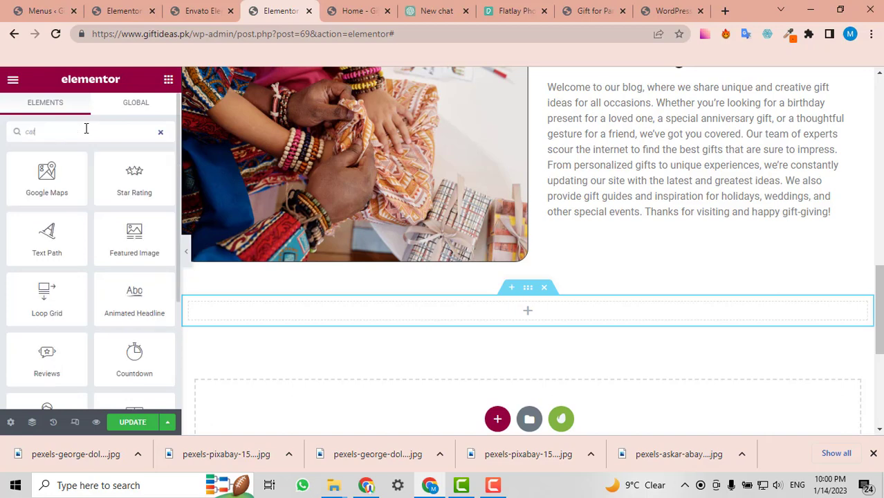
pyautogui.scroll(-2, 149, 233)
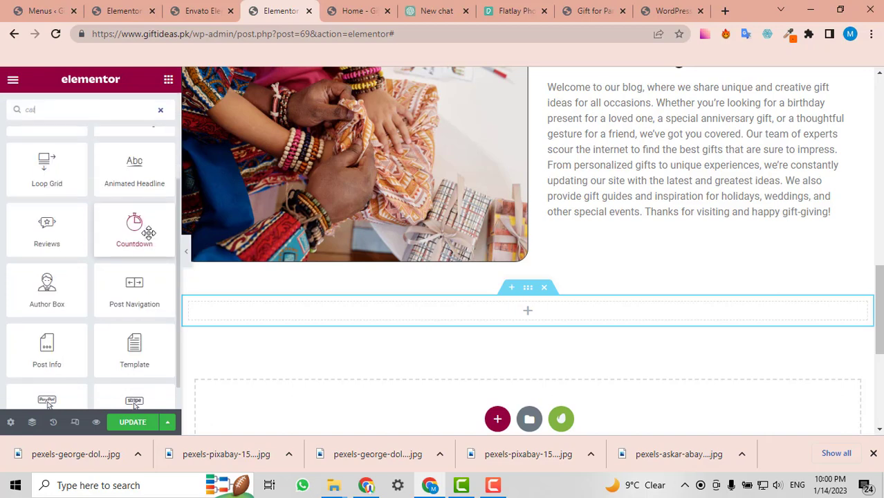
pyautogui.scroll(-1, 149, 233)
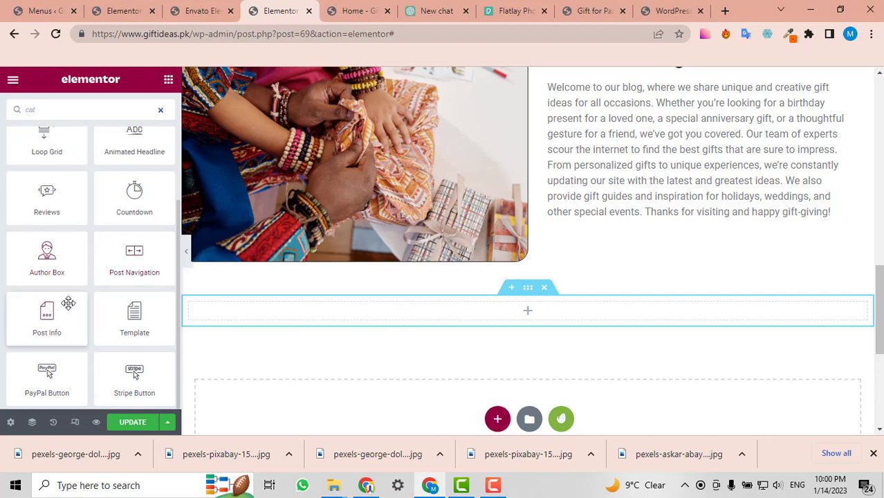
pyautogui.scroll(1, 122, 355)
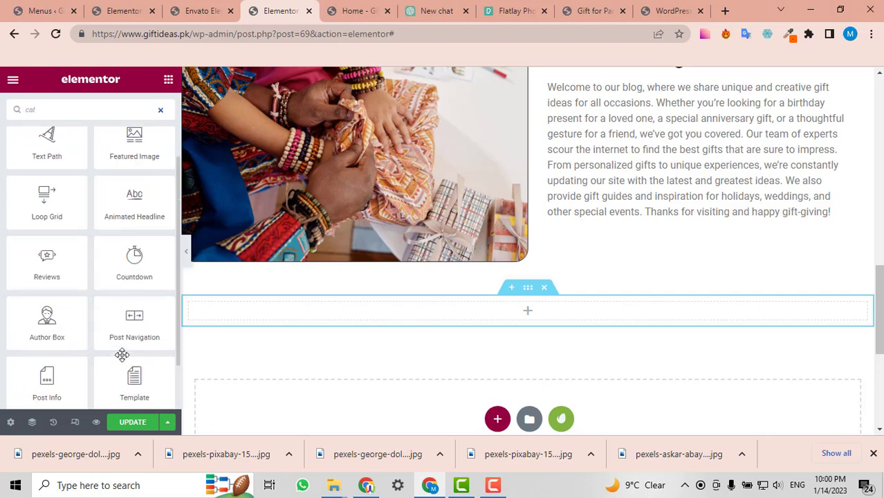
pyautogui.scroll(3, 122, 355)
pyautogui.scroll(1, 51, 238)
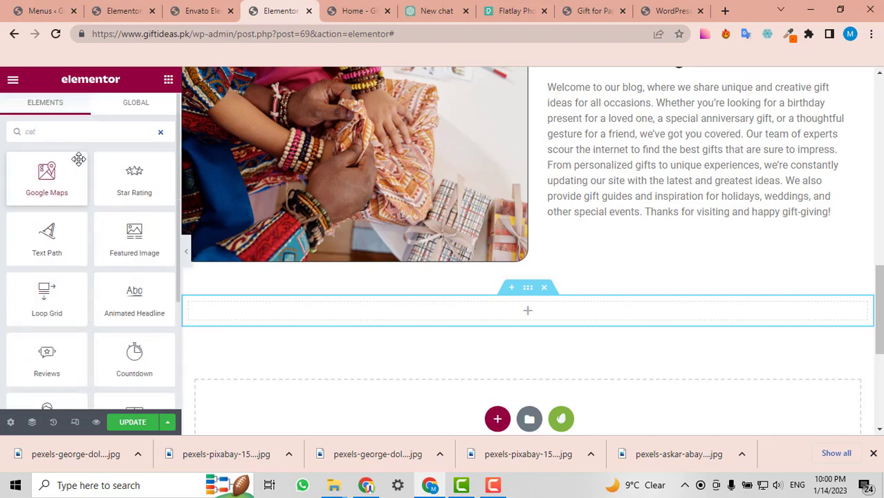
pyautogui.scroll(-1, 135, 239)
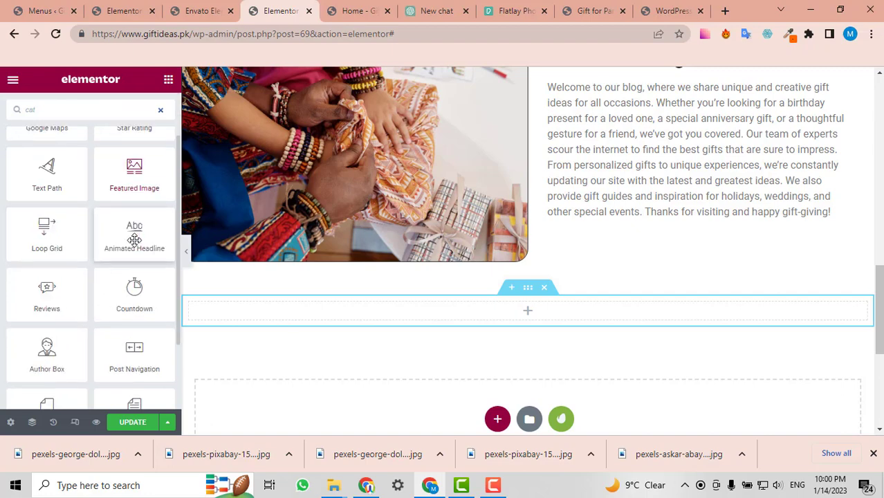
pyautogui.scroll(-1, 135, 242)
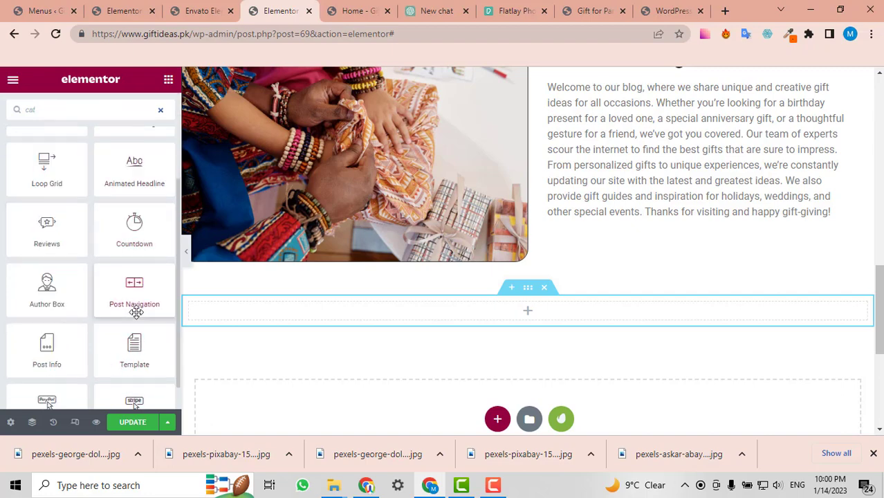
pyautogui.scroll(-1, 137, 312)
pyautogui.scroll(4, 135, 313)
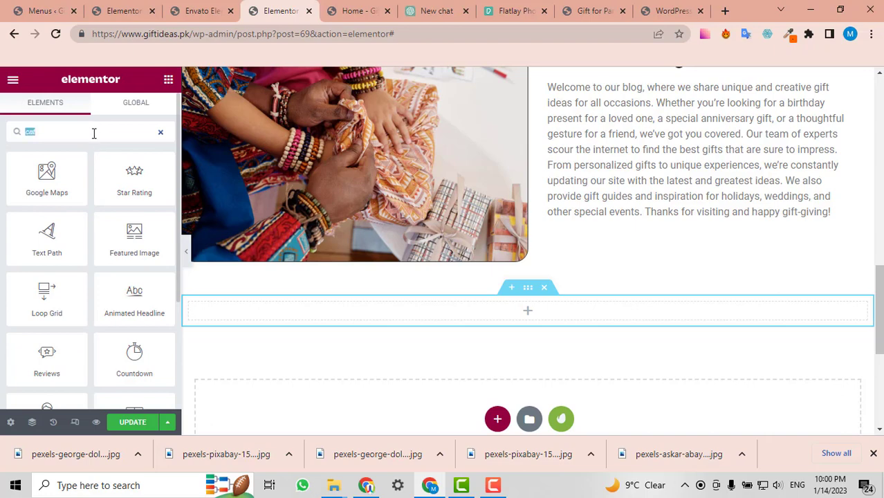
# - Search the widget library for "post" and examine the available post widgets
pyautogui.write('post')
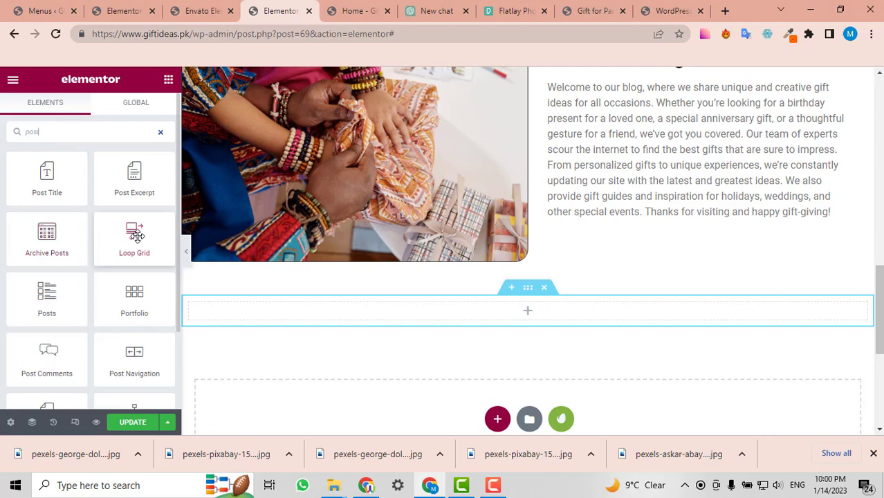
pyautogui.scroll(-3, 39, 242)
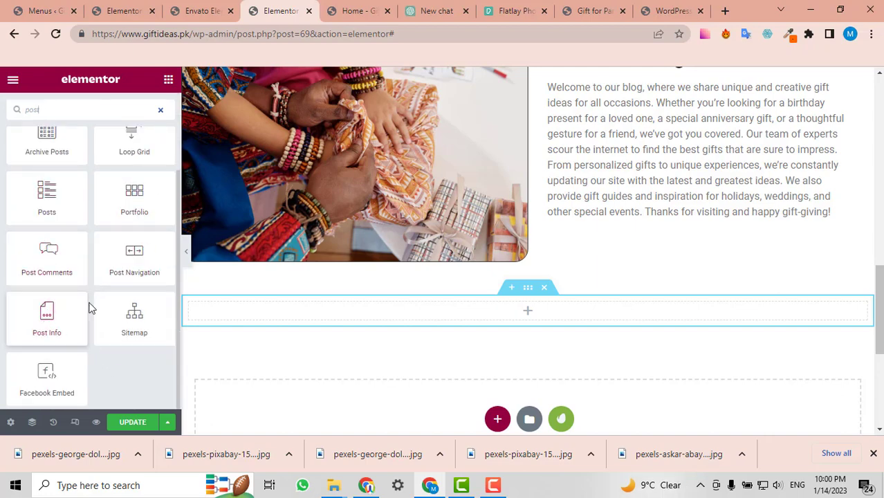
pyautogui.scroll(1, 126, 266)
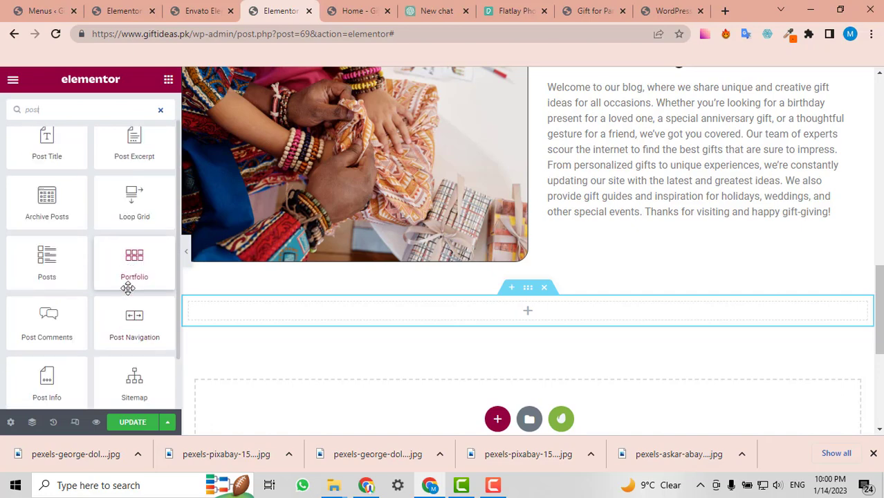
pyautogui.scroll(1, 127, 271)
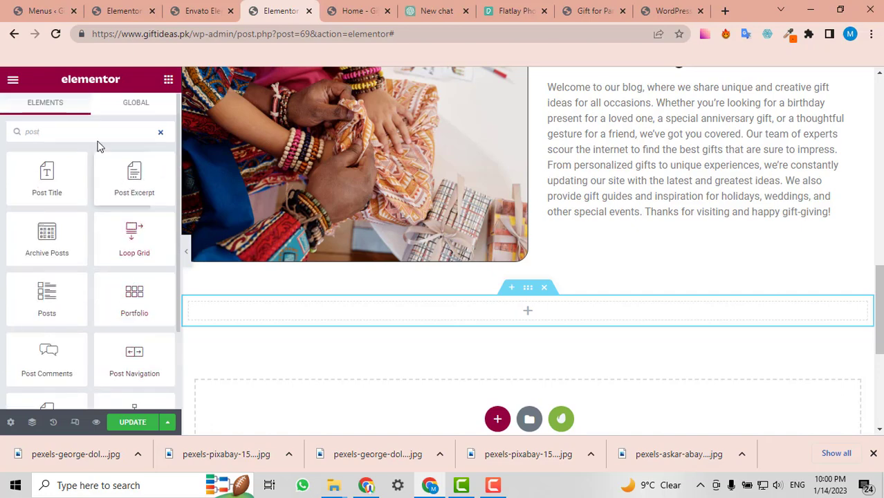
pyautogui.click(70, 131)
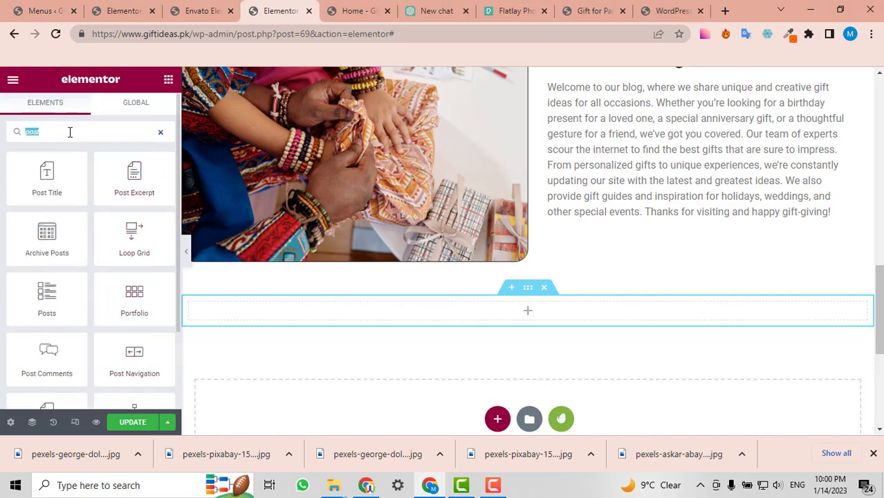
pyautogui.press('BackSpace')
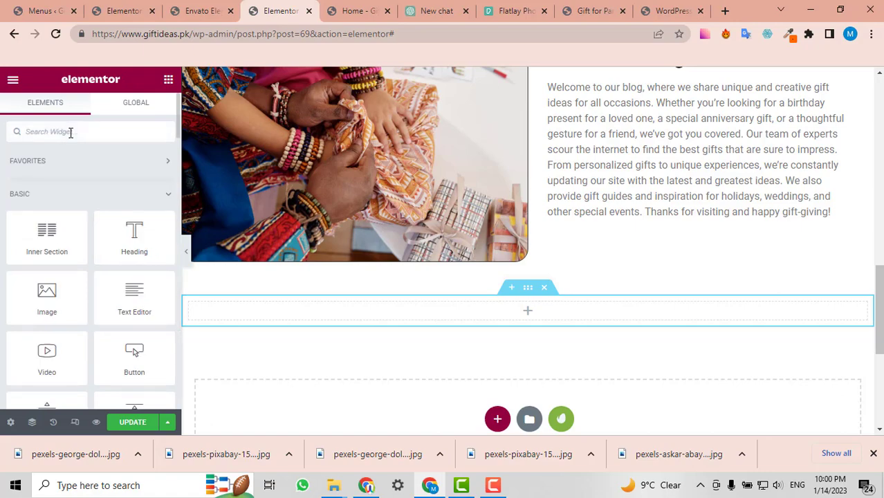
pyautogui.write('post')
# - Copy the posts widget from the "Latest gift Ideas" section and paste it into the empty section below "About our blogs"
pyautogui.scroll(5, 653, 287)
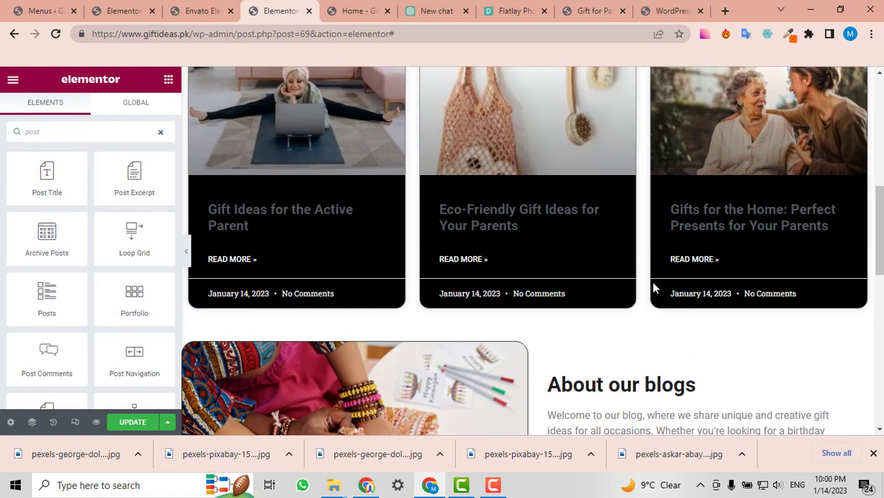
pyautogui.scroll(2, 653, 286)
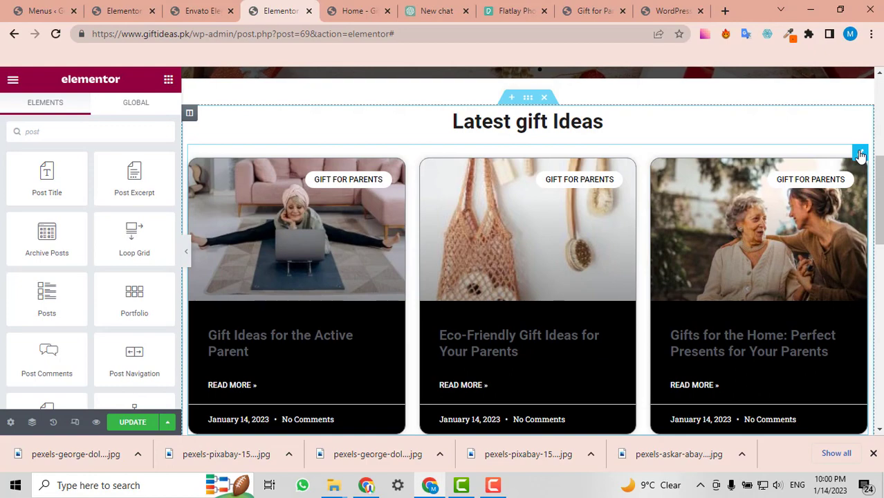
pyautogui.rightClick(860, 155)
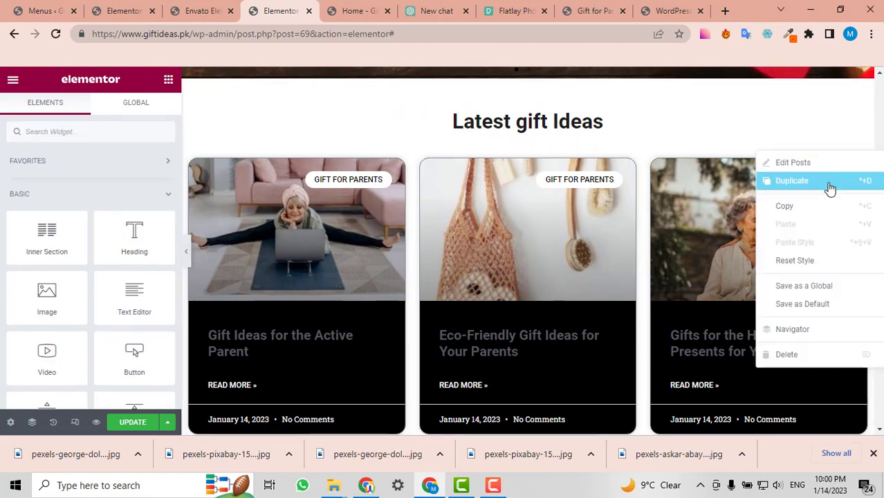
pyautogui.click(814, 208)
pyautogui.scroll(-9, 438, 204)
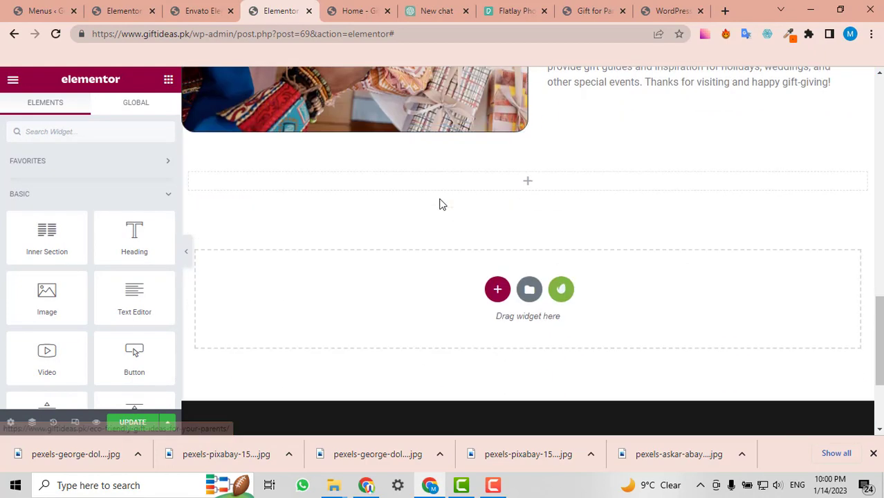
pyautogui.scroll(-2, 441, 204)
pyautogui.scroll(2, 442, 204)
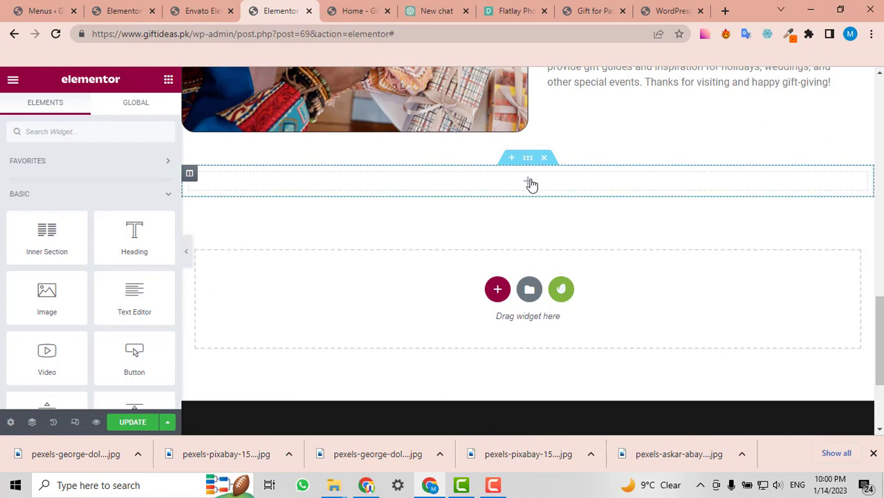
pyautogui.rightClick(530, 183)
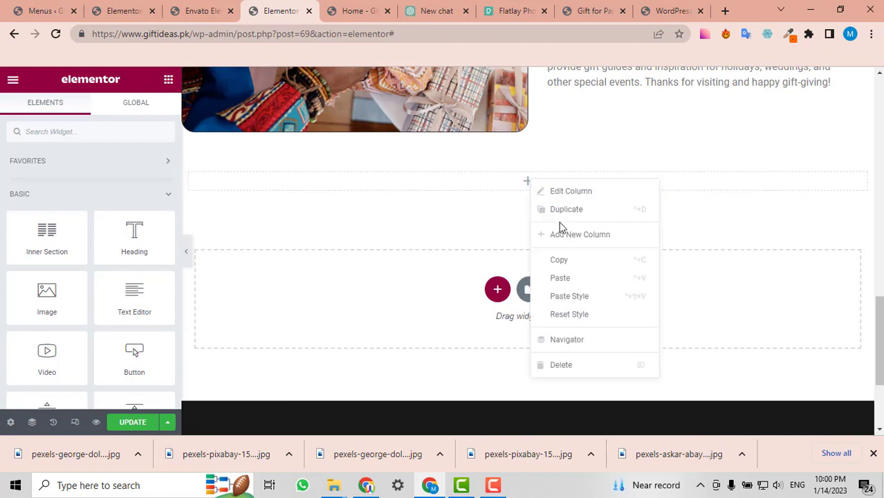
pyautogui.click(562, 278)
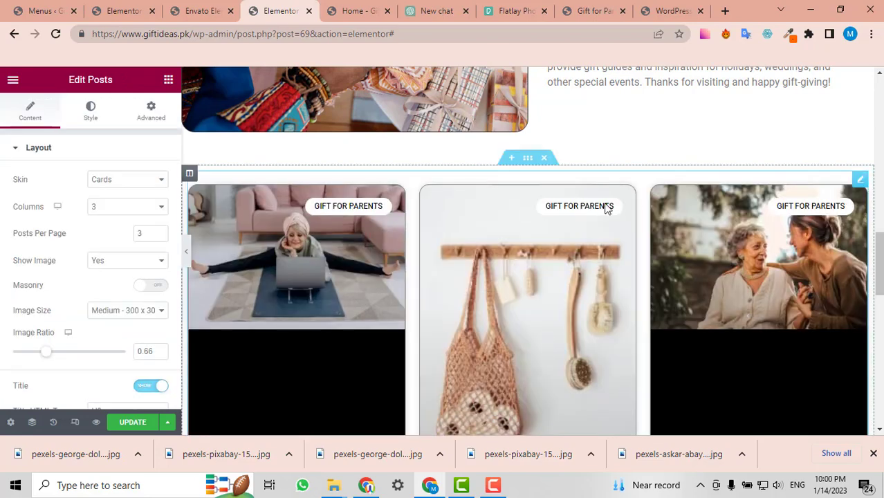
pyautogui.scroll(-2, 682, 218)
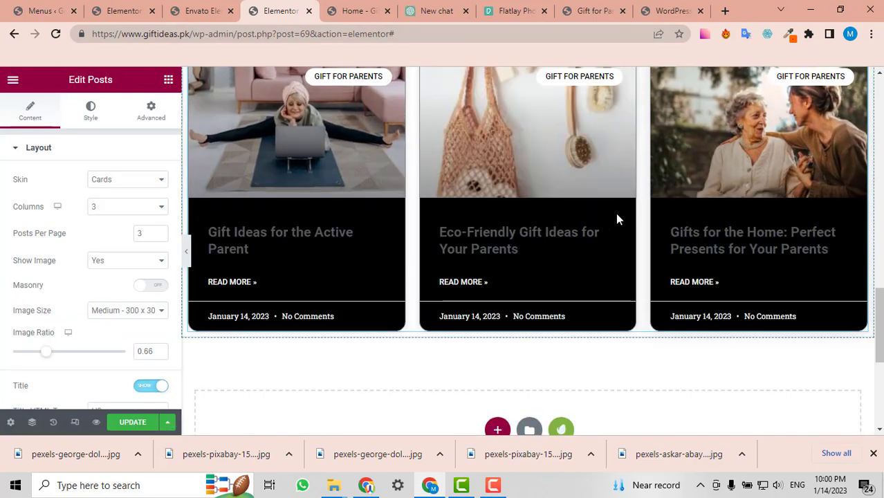
pyautogui.scroll(1, 840, 145)
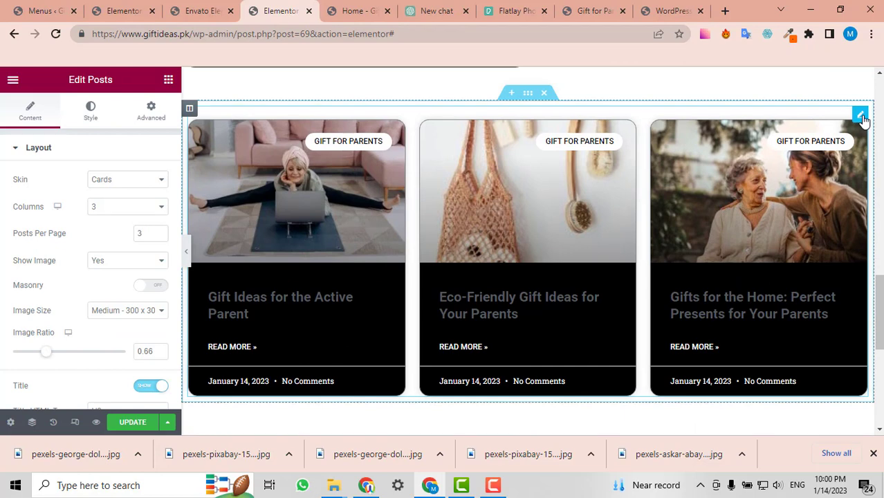
# - Set the query of the pasted posts widget below "About our blogs" to include posts by Term
pyautogui.scroll(-2, 104, 292)
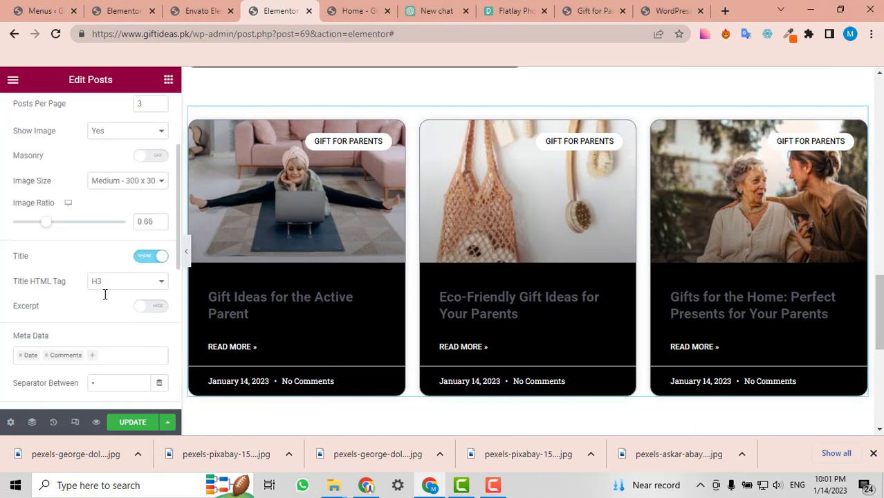
pyautogui.scroll(-2, 104, 295)
pyautogui.scroll(-3, 83, 282)
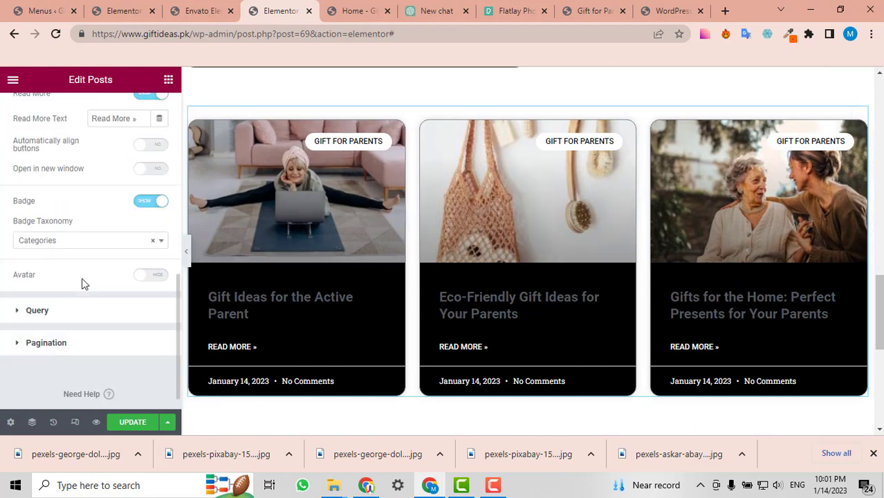
pyautogui.click(59, 311)
pyautogui.scroll(-2, 69, 297)
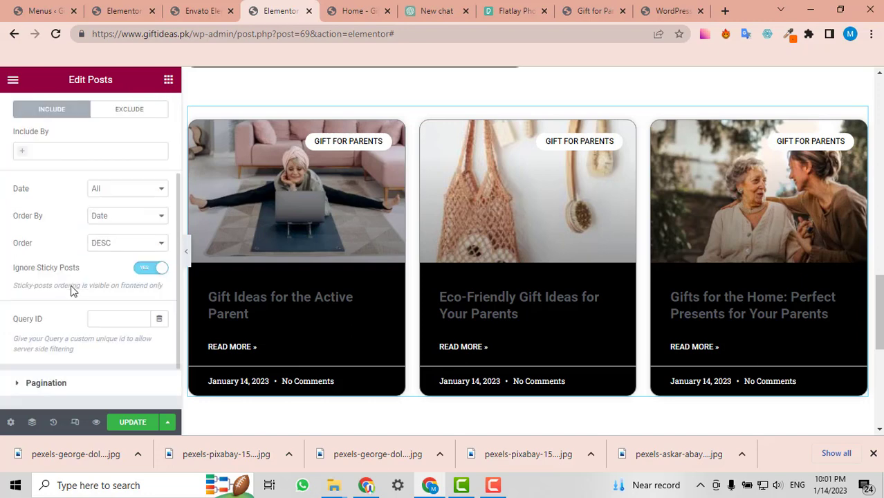
pyautogui.click(21, 151)
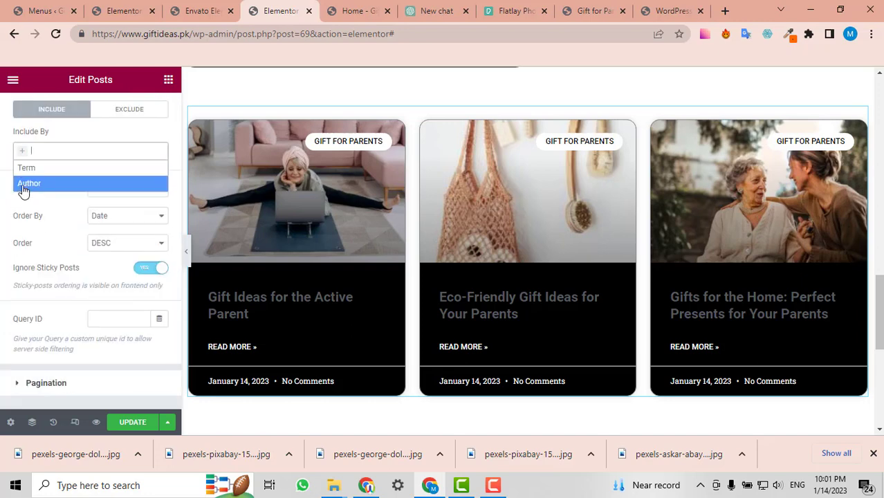
pyautogui.click(29, 168)
pyautogui.click(31, 197)
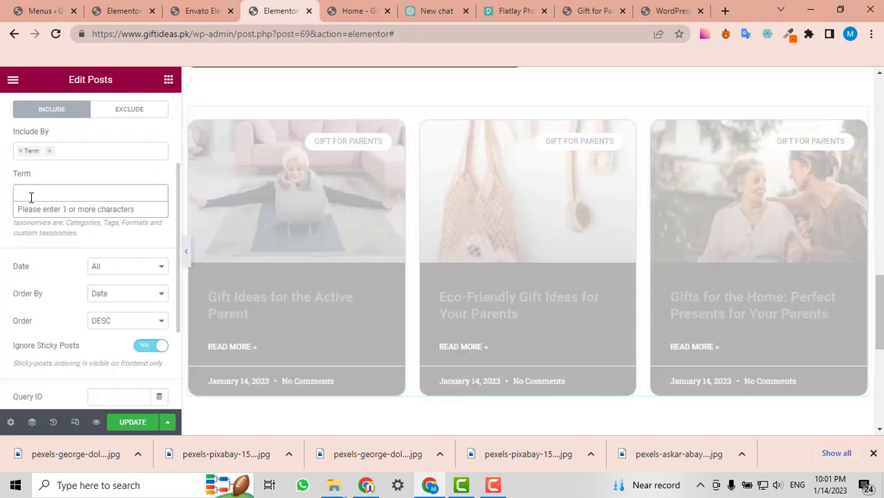
pyautogui.write('cate')
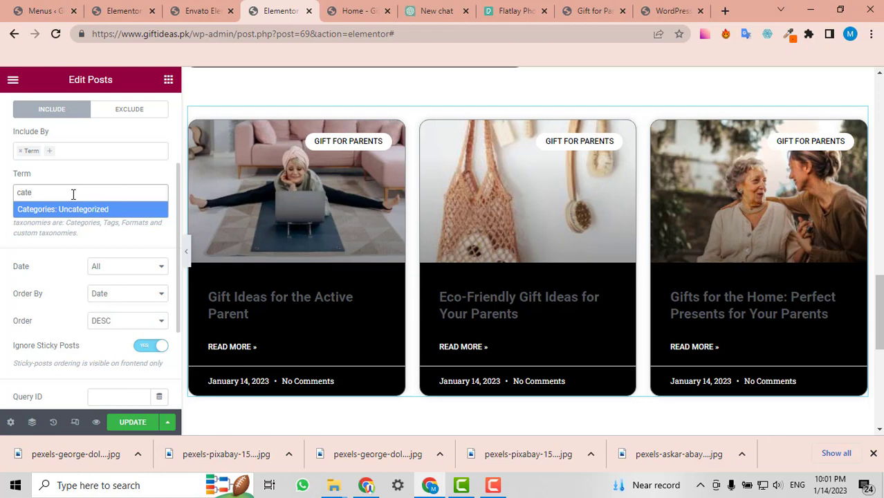
pyautogui.write('gories gift')
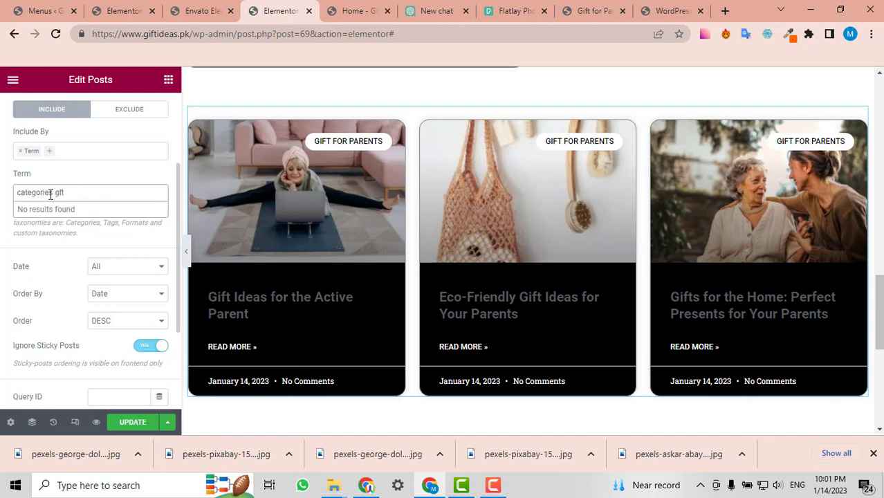
pyautogui.click(55, 194)
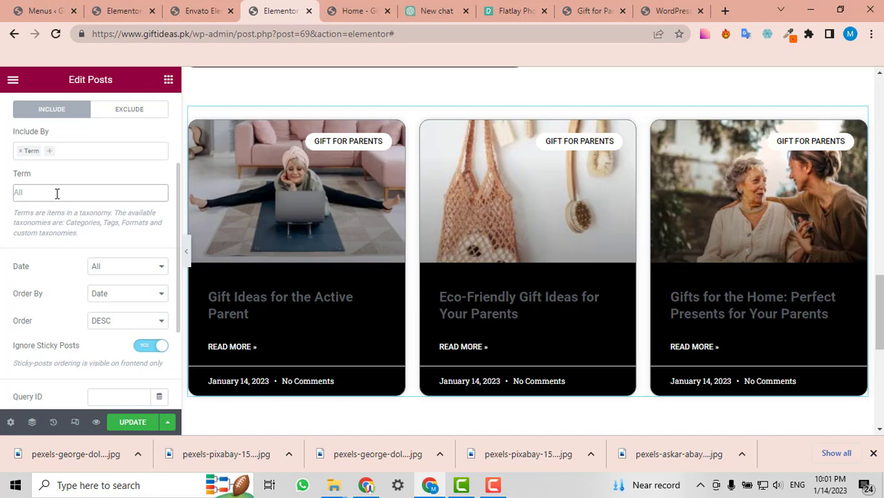
pyautogui.click(57, 193)
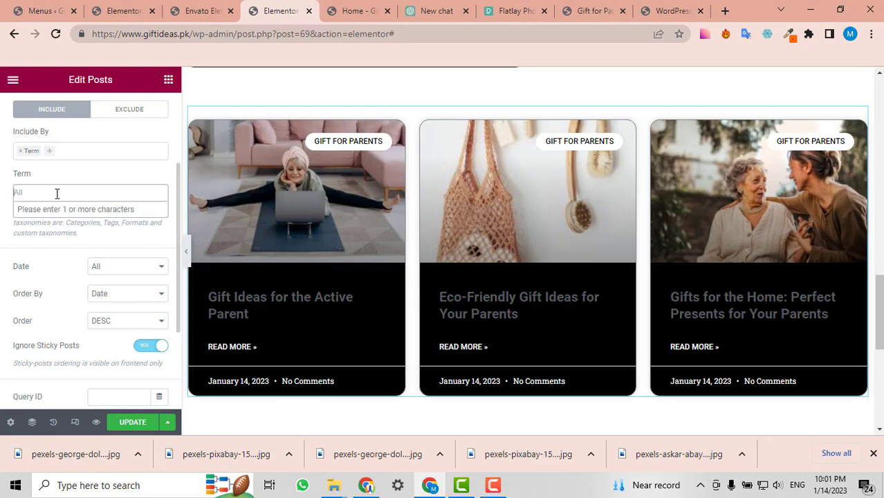
pyautogui.write('categories:')
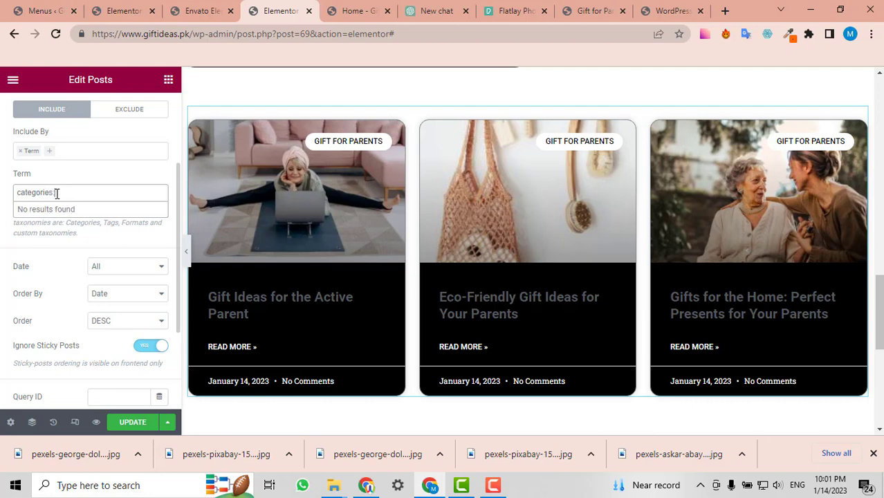
# - Search the query terms for "gift for" and restrict the posts to the category Gift For Children
pyautogui.write(' g')
pyautogui.write('ift for')
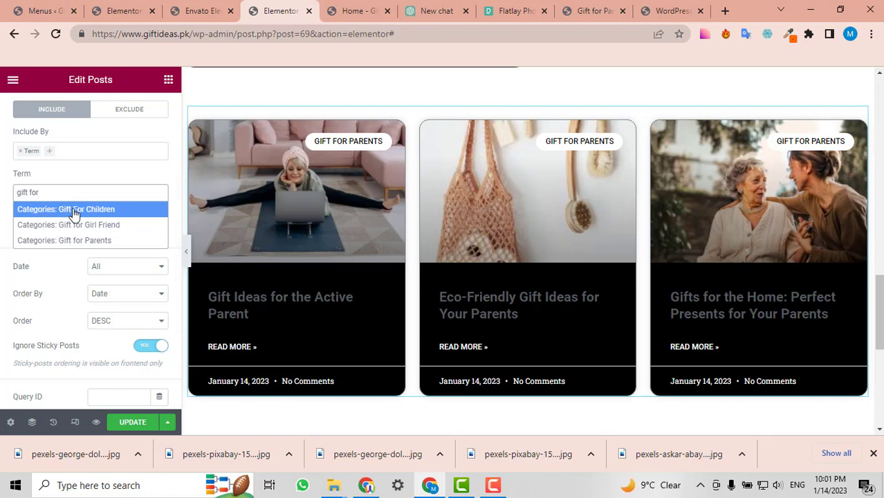
pyautogui.click(74, 214)
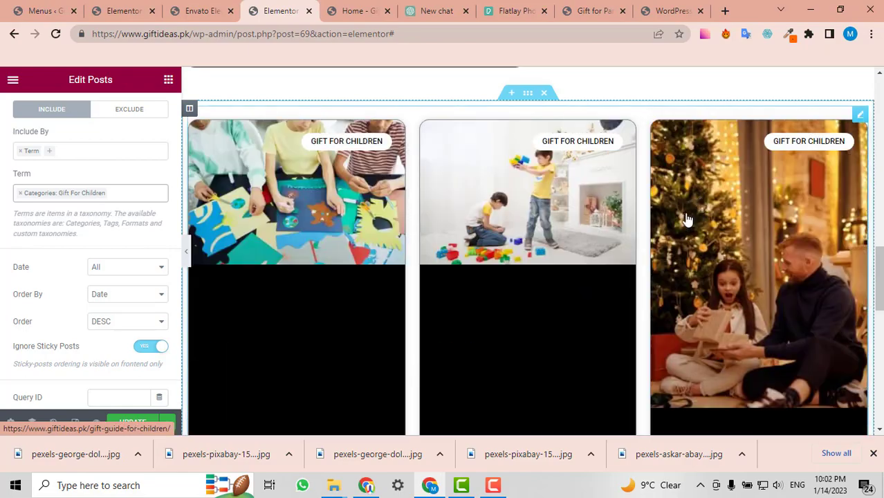
# - Review the filtered children's gift posts on the page and compare them with the "Latest gift Ideas" section
pyautogui.scroll(-2, 701, 213)
pyautogui.scroll(4, 701, 213)
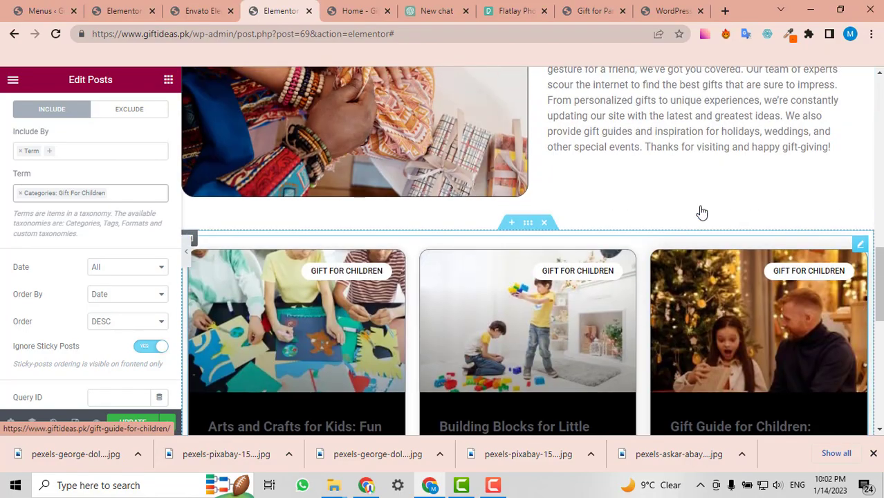
pyautogui.scroll(4, 702, 212)
pyautogui.scroll(-7, 702, 212)
pyautogui.scroll(11, 702, 211)
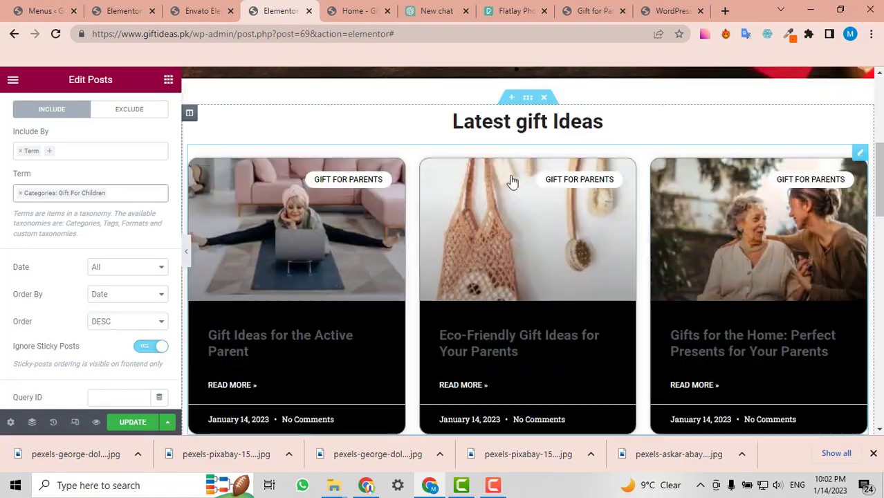
pyautogui.scroll(-8, 512, 235)
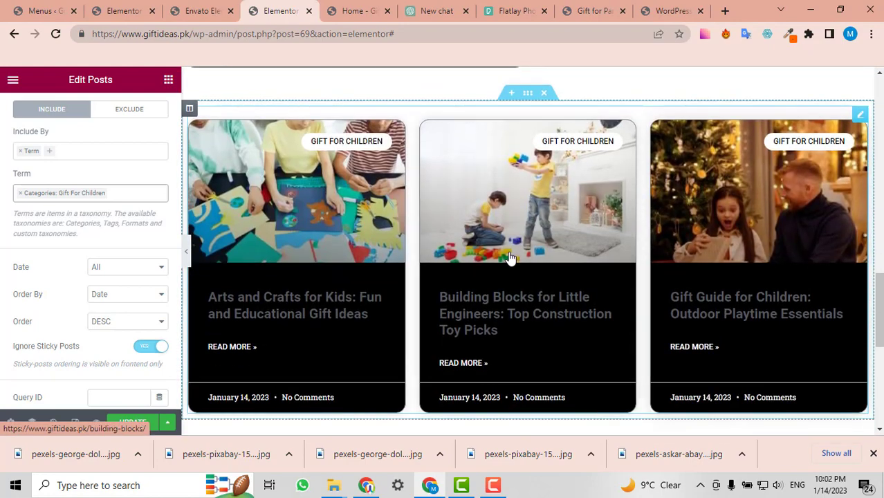
pyautogui.scroll(-1, 489, 297)
pyautogui.scroll(2, 483, 238)
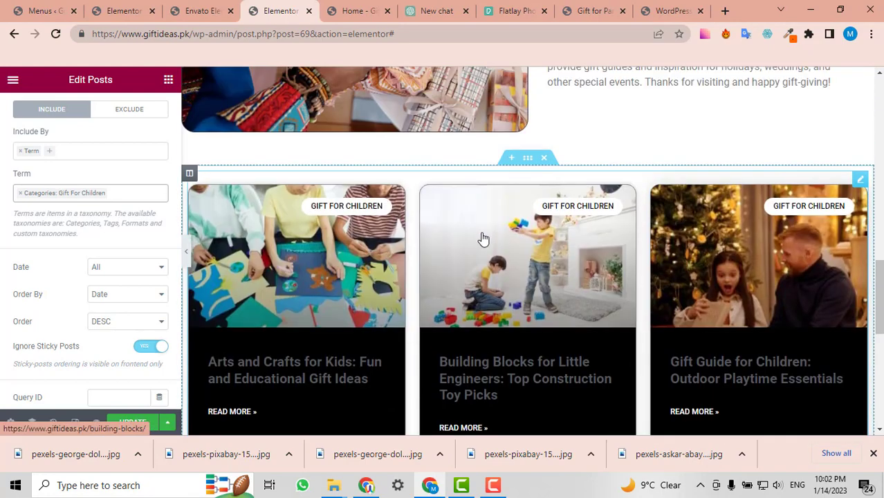
pyautogui.scroll(-2, 624, 234)
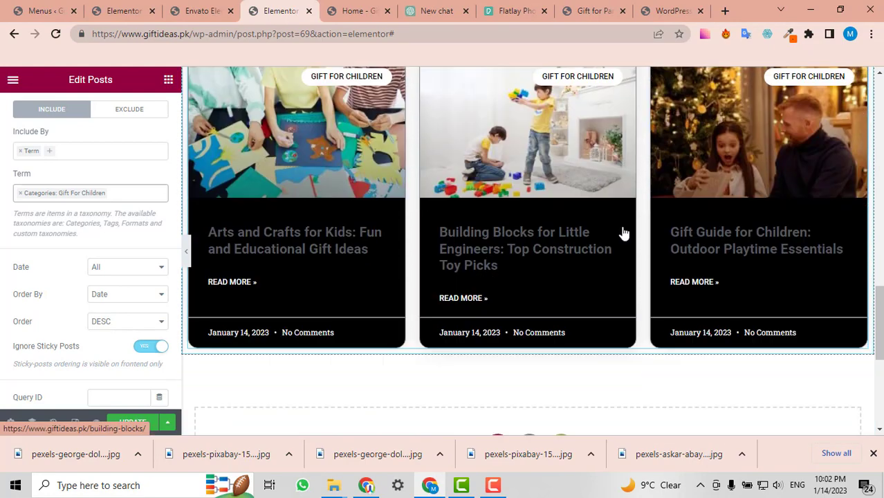
pyautogui.scroll(5, 623, 233)
pyautogui.scroll(-3, 624, 231)
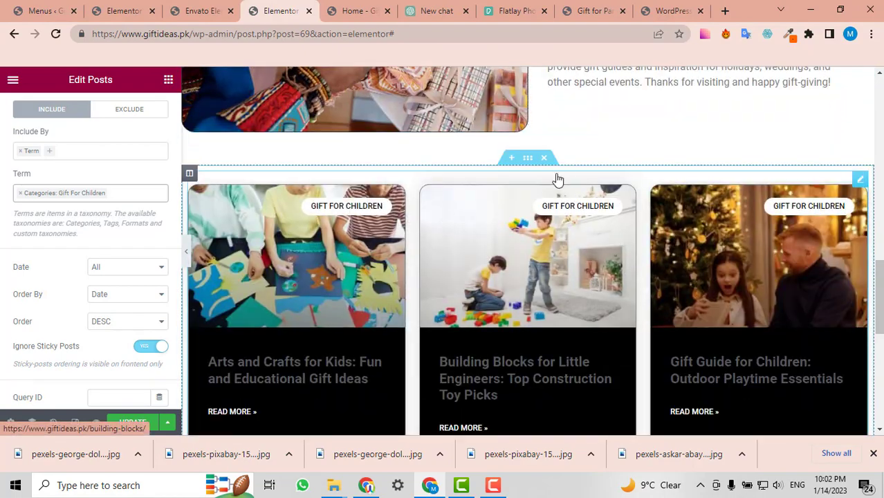
pyautogui.scroll(5, 561, 180)
pyautogui.scroll(-5, 573, 179)
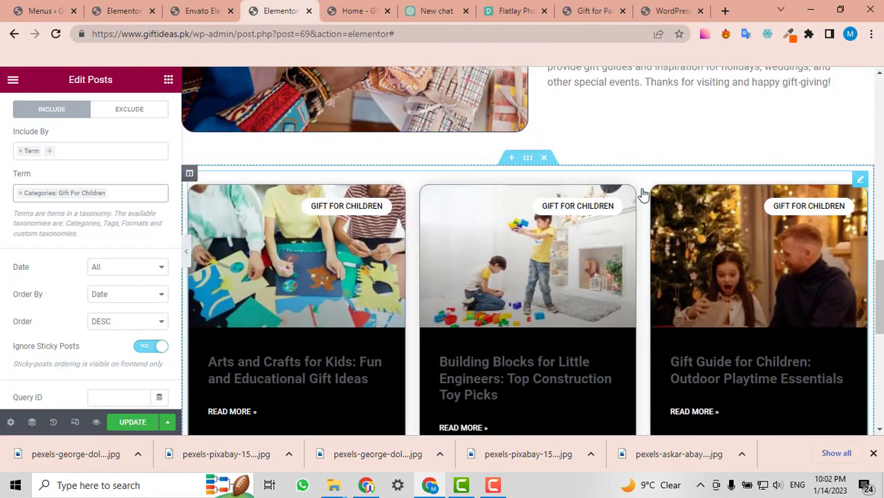
pyautogui.scroll(-2, 643, 194)
pyautogui.scroll(3, 634, 194)
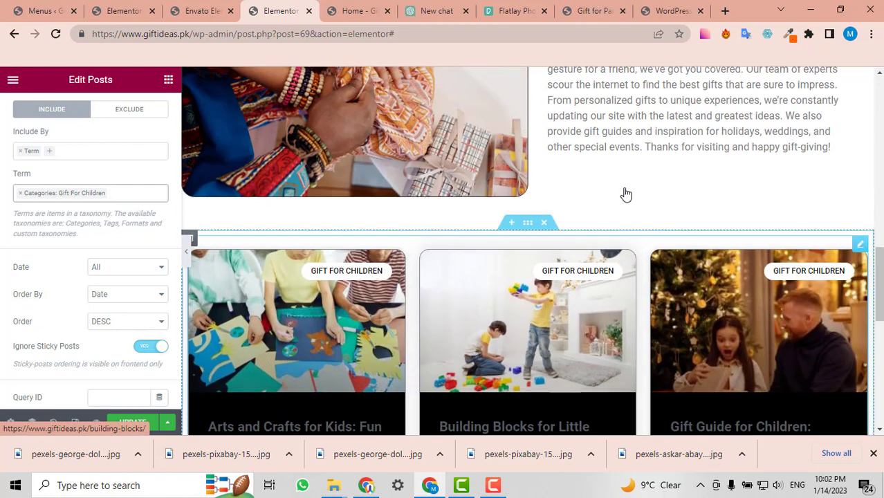
pyautogui.scroll(-2, 626, 194)
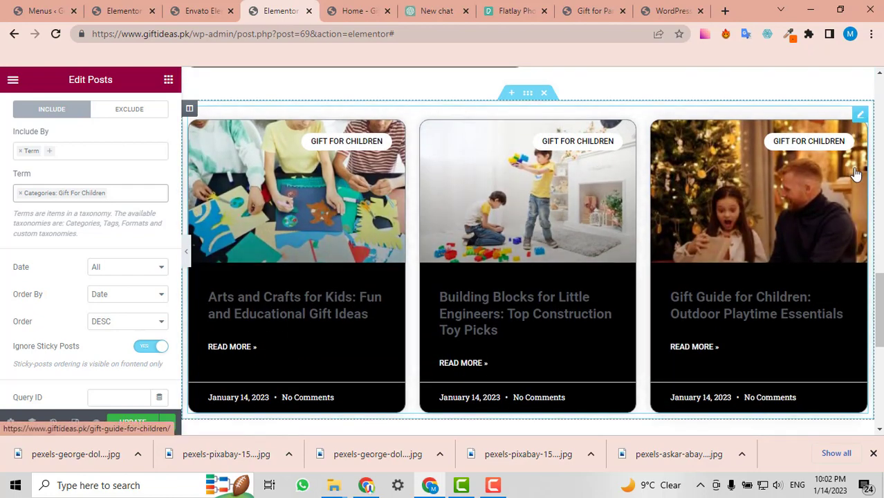
pyautogui.scroll(-1, 856, 173)
pyautogui.scroll(2, 128, 166)
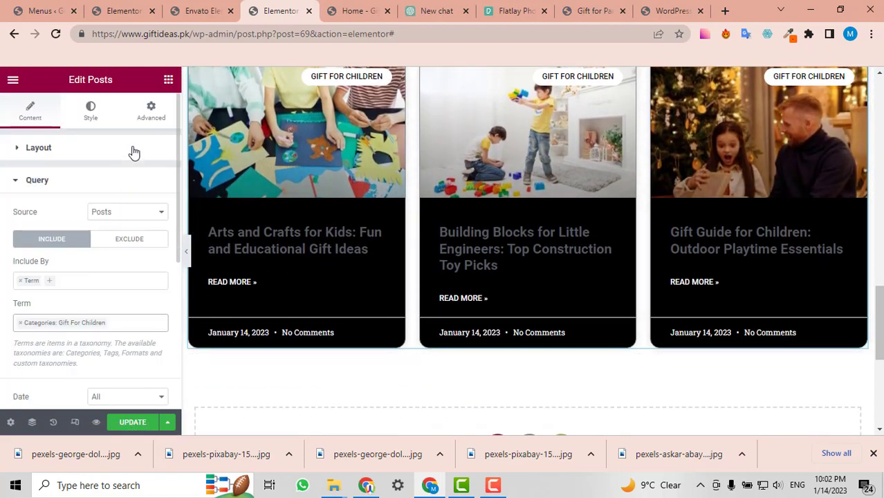
# - Search the widget library for "head" and place an Animated Headline above the children's gift posts
pyautogui.click(168, 82)
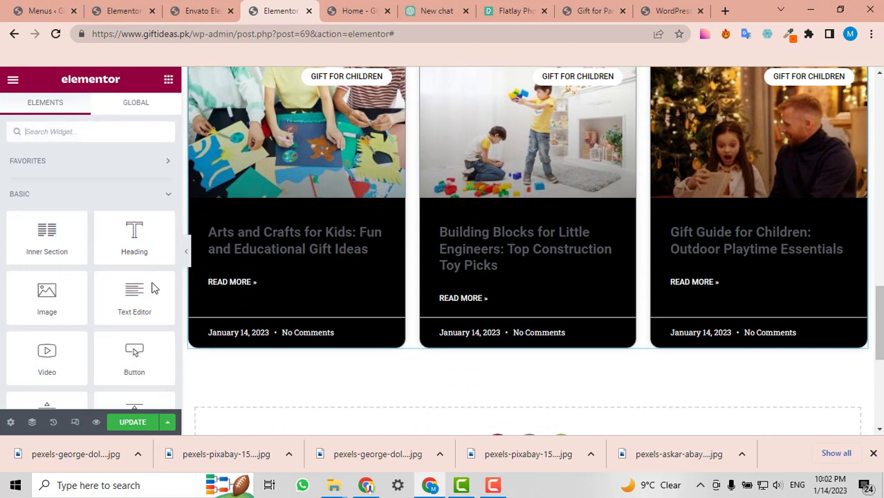
pyautogui.click(88, 133)
pyautogui.write('head')
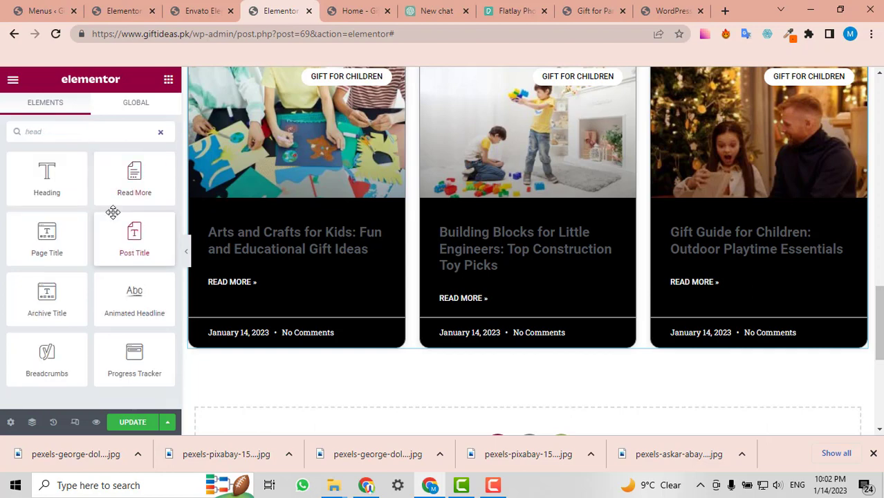
pyautogui.scroll(2, 292, 336)
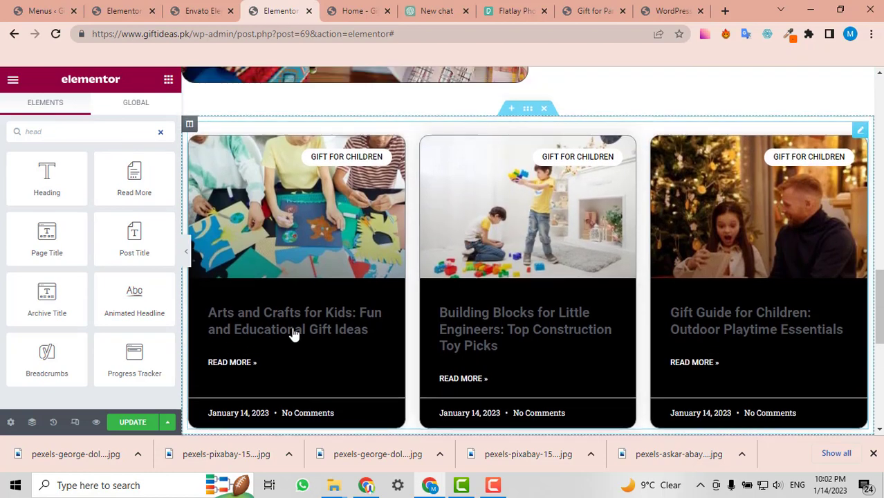
pyautogui.moveTo(121, 299); pyautogui.dragTo(305, 199)
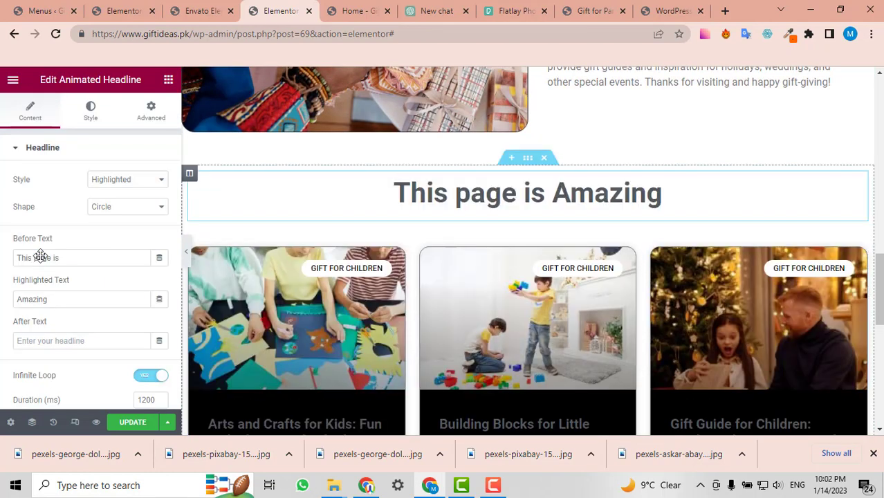
# - Set the animated headline's before text to "Gift Ideas for" and its highlighted text to "Children"
pyautogui.click(78, 260)
pyautogui.hotkey('ctrl', 'a')
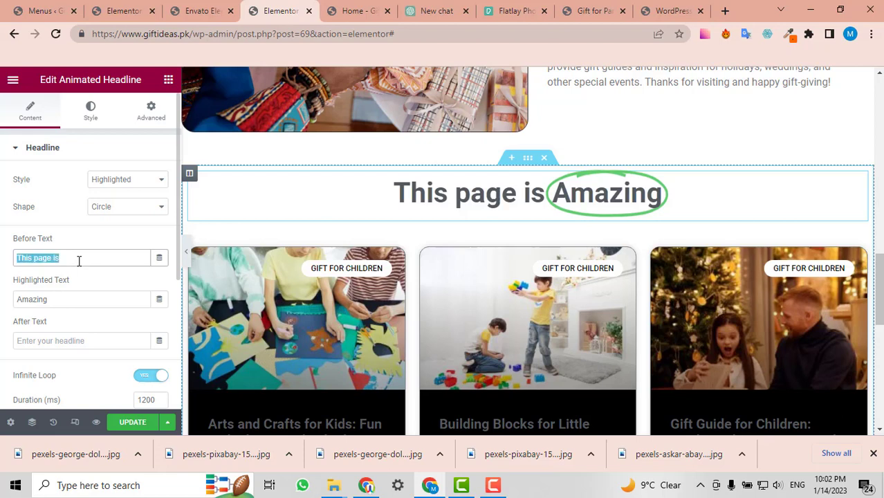
pyautogui.write('Gift Idea')
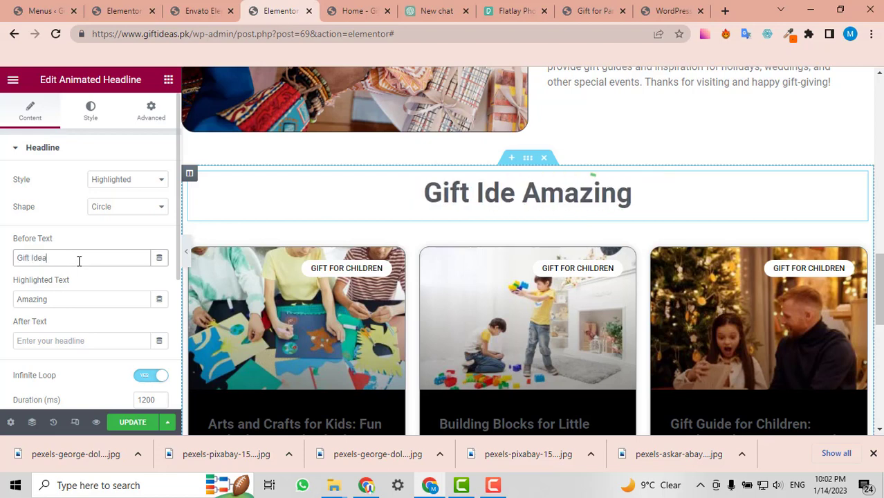
pyautogui.write('s')
pyautogui.click(85, 300)
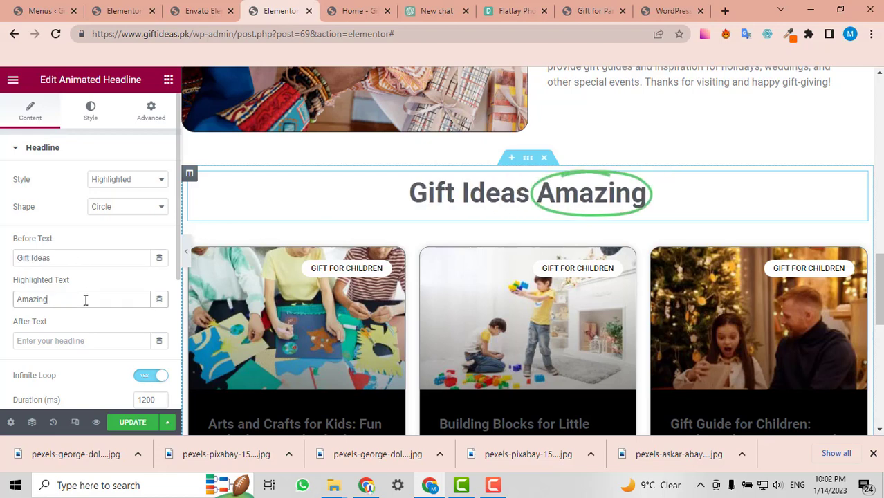
pyautogui.hotkey('ctrl', 'a')
pyautogui.write('h')
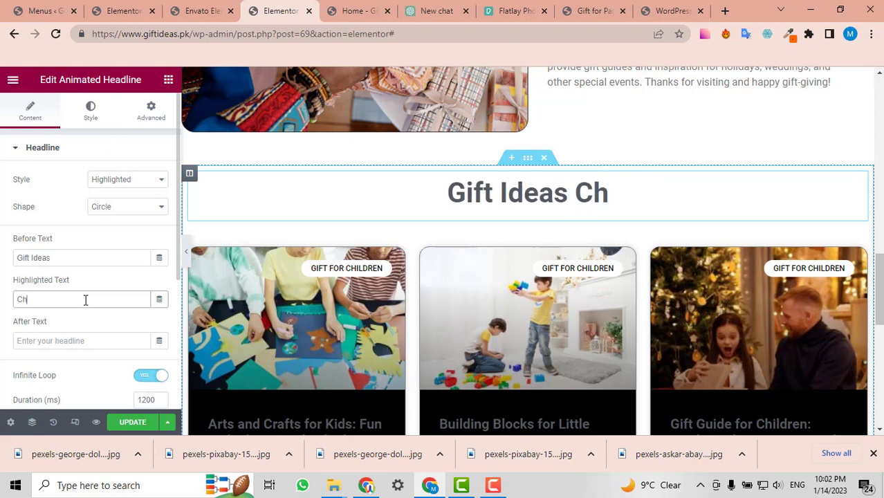
pyautogui.write('ildren')
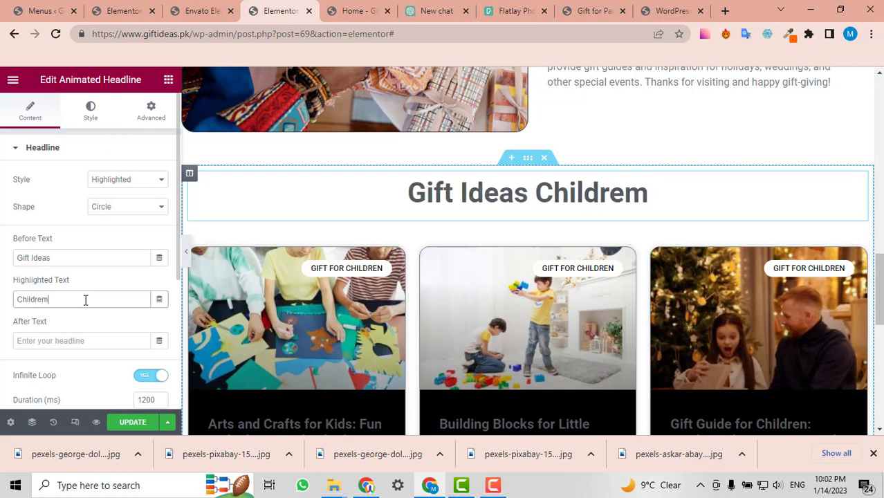
pyautogui.click(83, 258)
pyautogui.write('for')
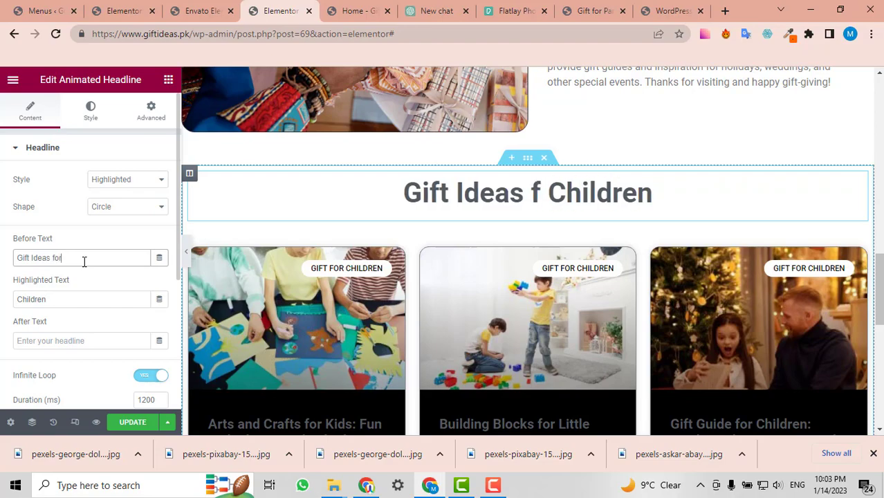
# - Review the children's gift section with its new headline and look through the headline's remaining content settings
pyautogui.scroll(-3, 573, 220)
pyautogui.scroll(9, 573, 220)
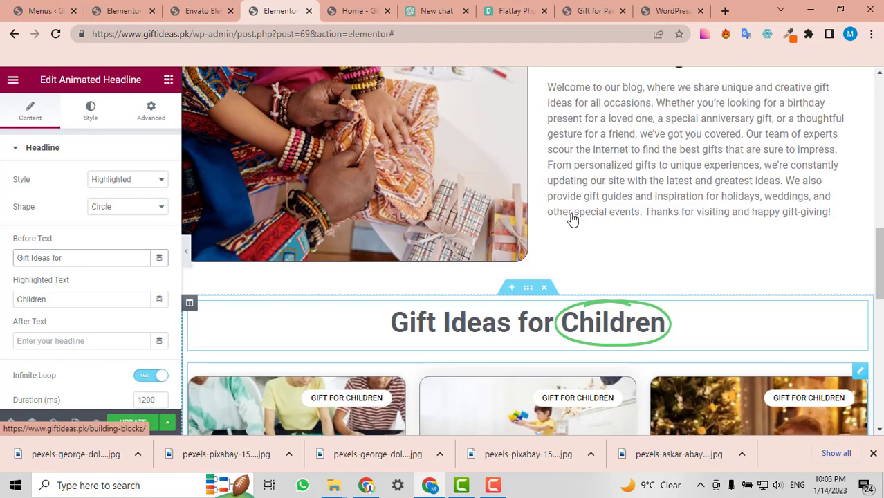
pyautogui.scroll(-6, 573, 220)
pyautogui.scroll(-3, 773, 241)
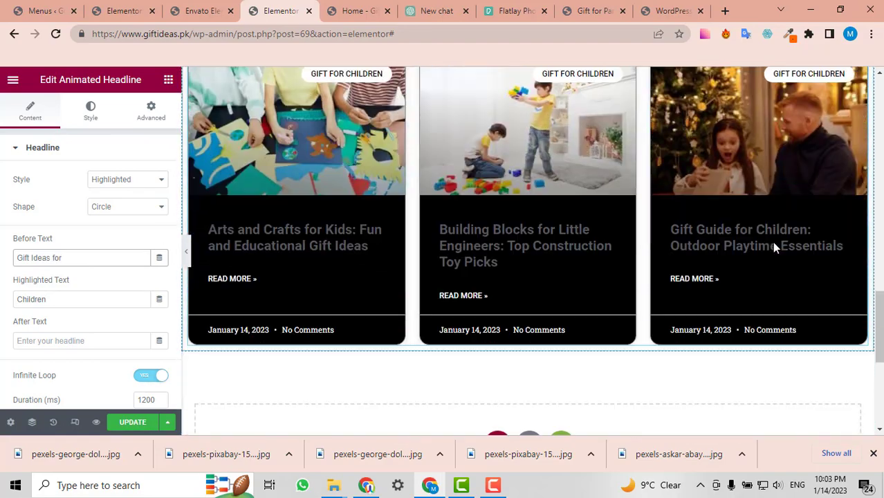
pyautogui.scroll(-1, 202, 294)
pyautogui.scroll(-2, 78, 319)
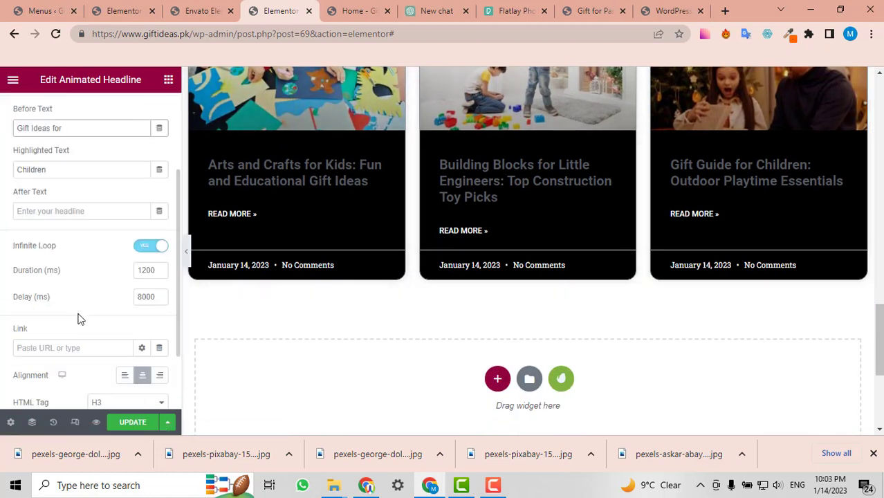
# - Look through the HTML tag options for the animated headline and keep H3
pyautogui.scroll(-1, 78, 319)
pyautogui.click(95, 337)
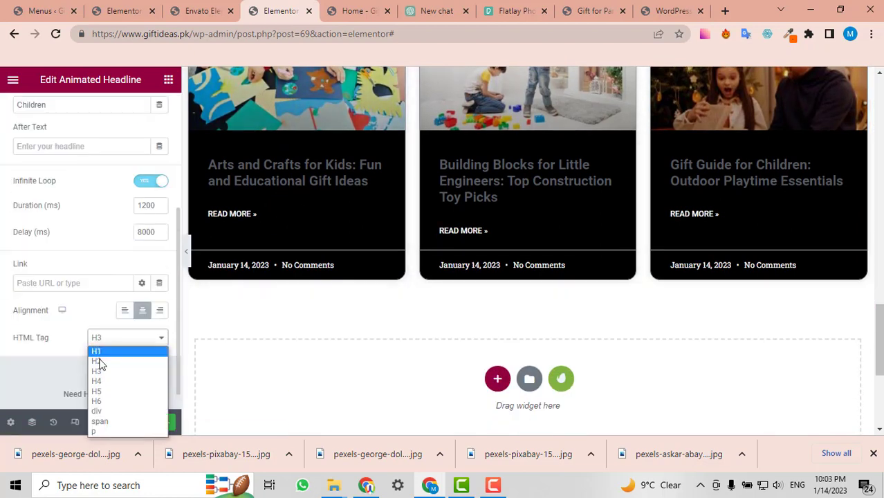
pyautogui.click(99, 372)
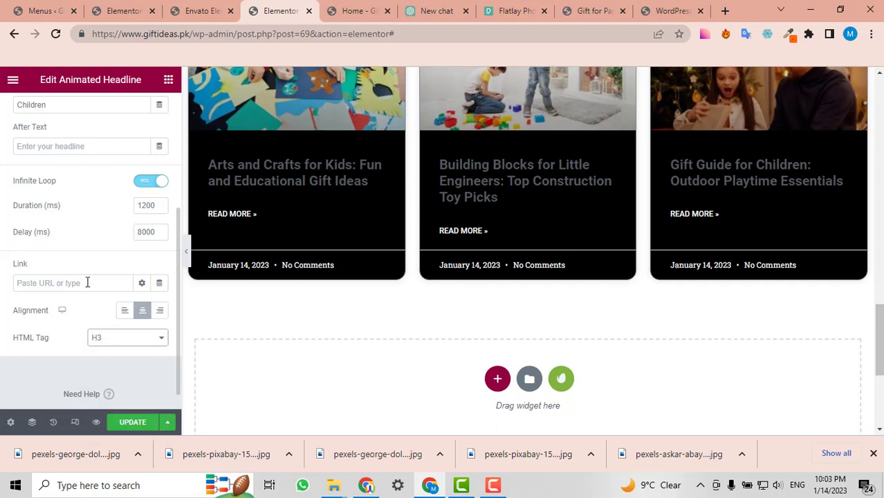
pyautogui.scroll(2, 88, 286)
pyautogui.scroll(1, 88, 286)
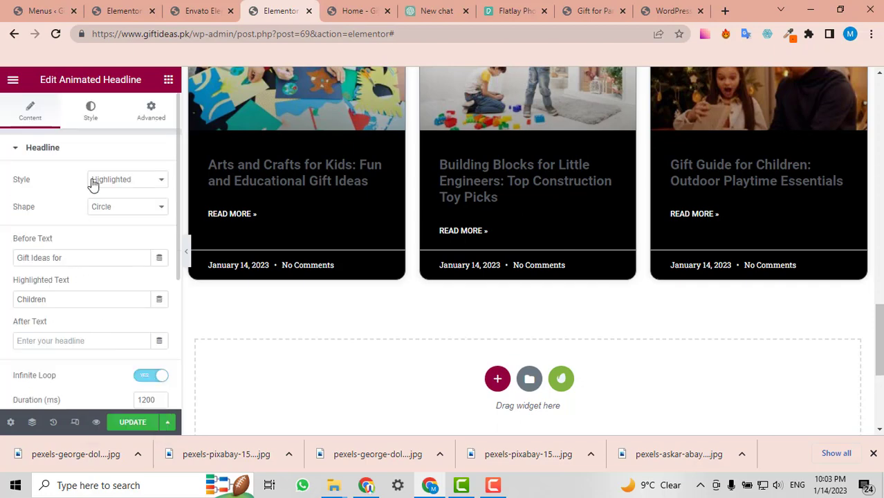
# - Set the typography size of the "Gift Ideas for Children" animated headline to 37 px
pyautogui.click(90, 121)
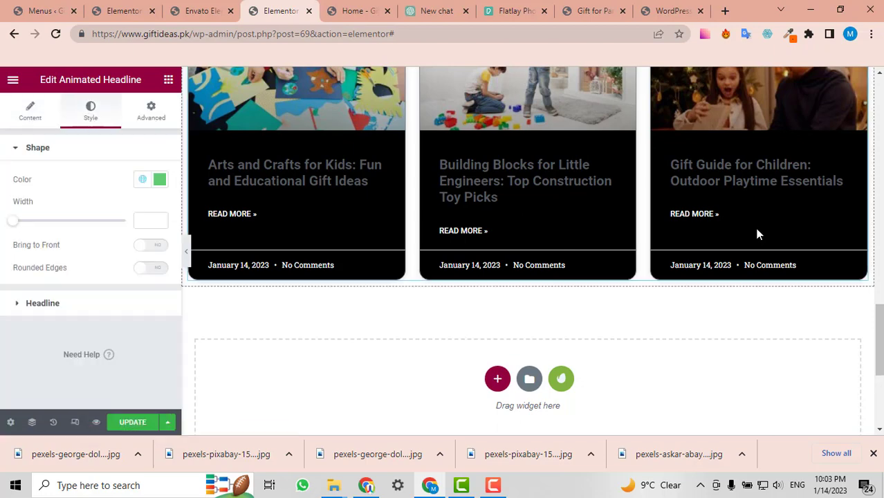
pyautogui.scroll(3, 755, 228)
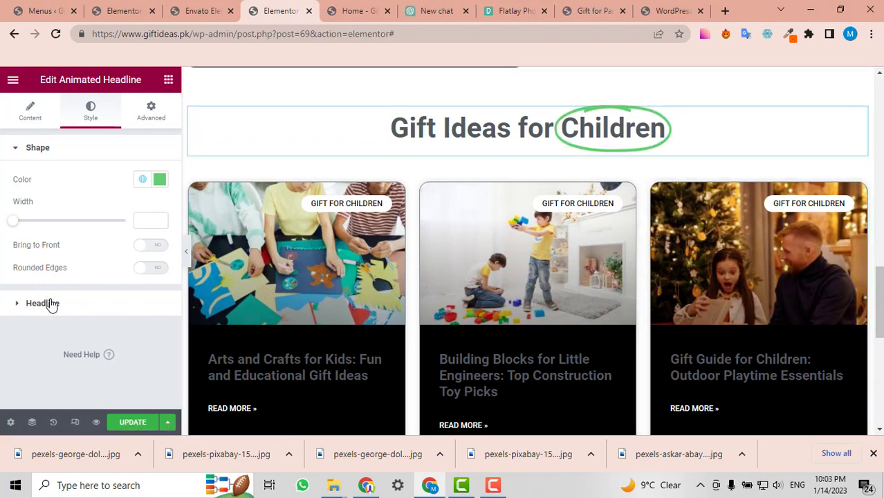
pyautogui.click(78, 301)
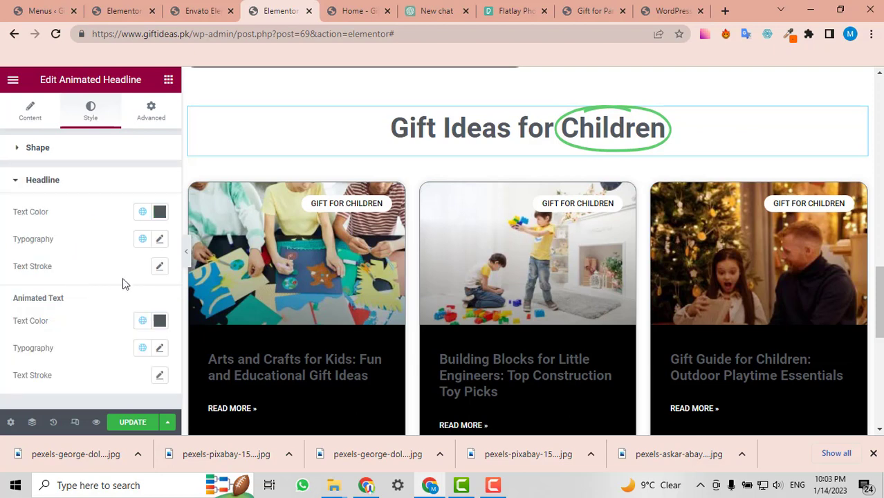
pyautogui.click(159, 239)
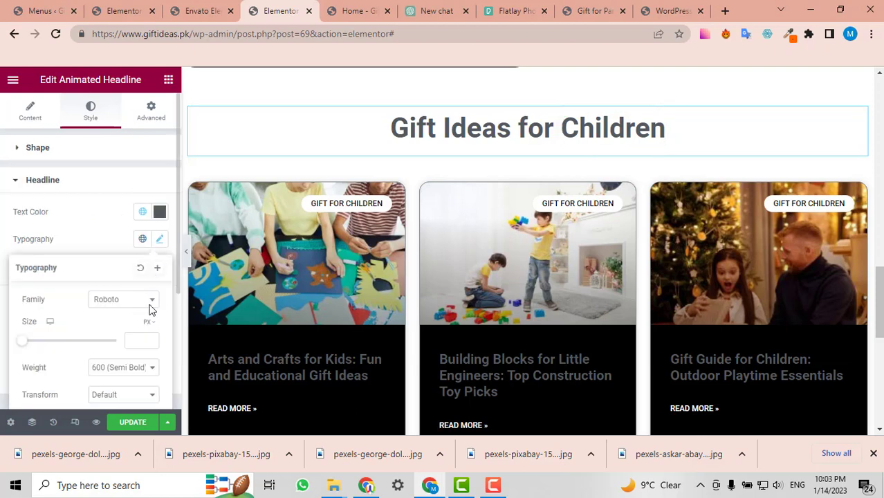
pyautogui.click(140, 340)
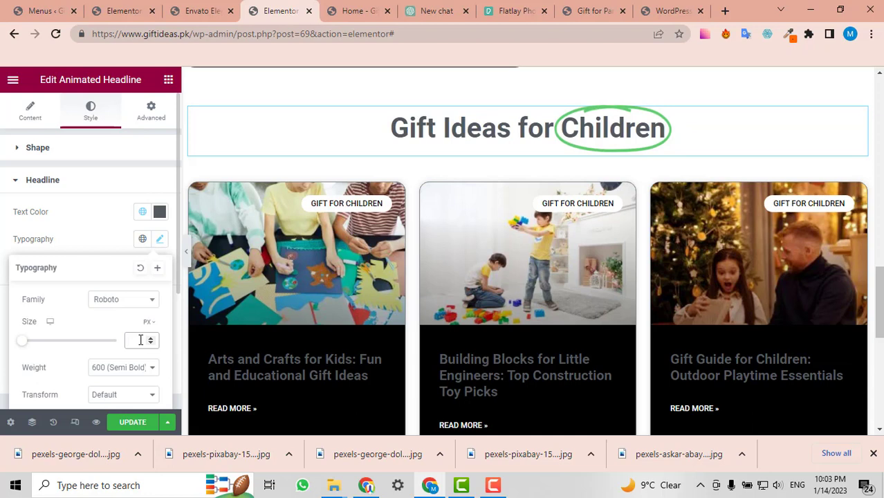
pyautogui.write('18')
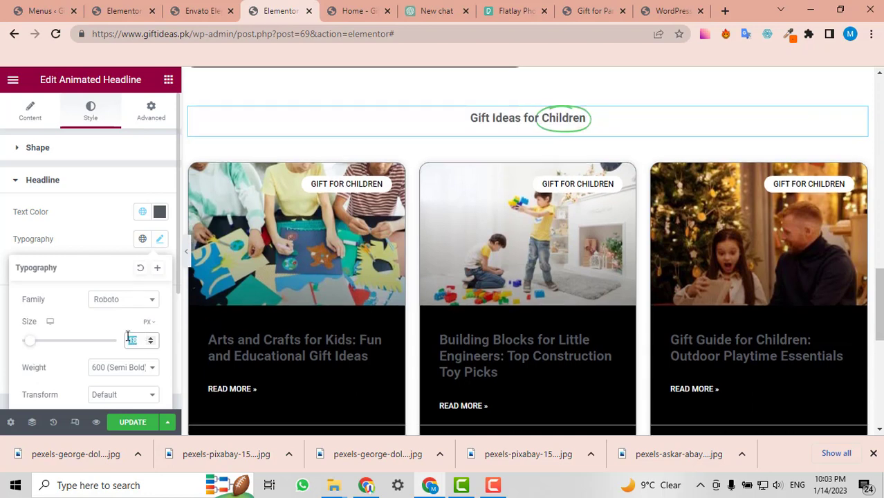
pyautogui.write('2')
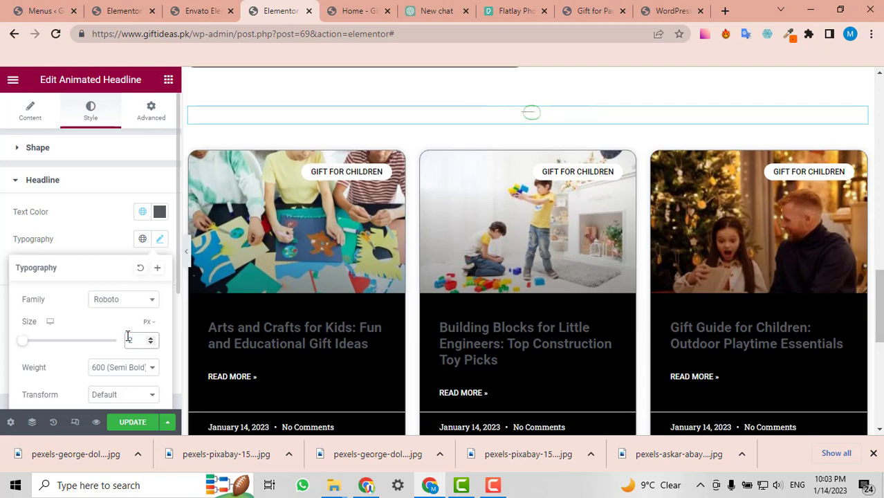
pyautogui.write('7')
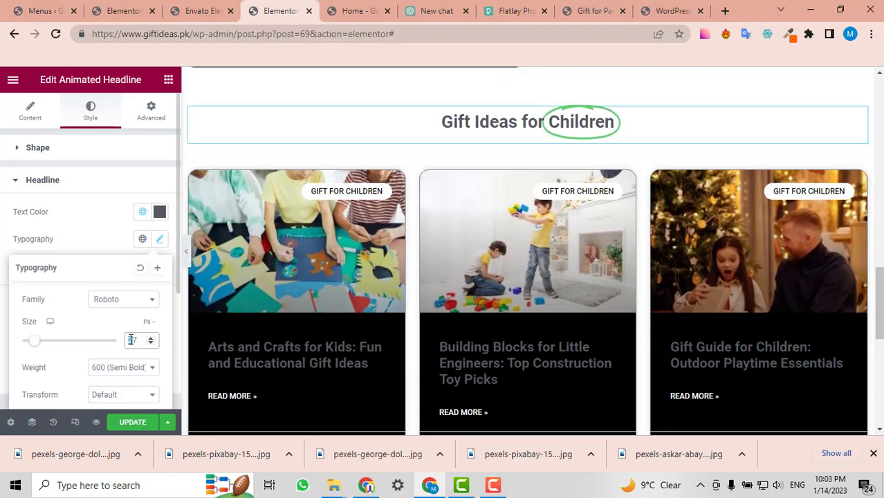
pyautogui.write('3')
pyautogui.scroll(3, 869, 139)
pyautogui.scroll(-3, 867, 141)
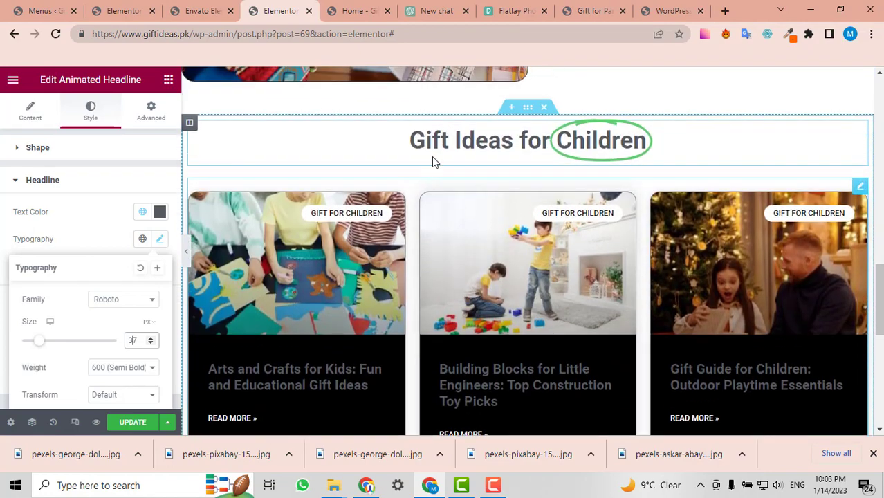
# - Add a new section with two equal columns below the children's gift posts
pyautogui.scroll(-5, 432, 156)
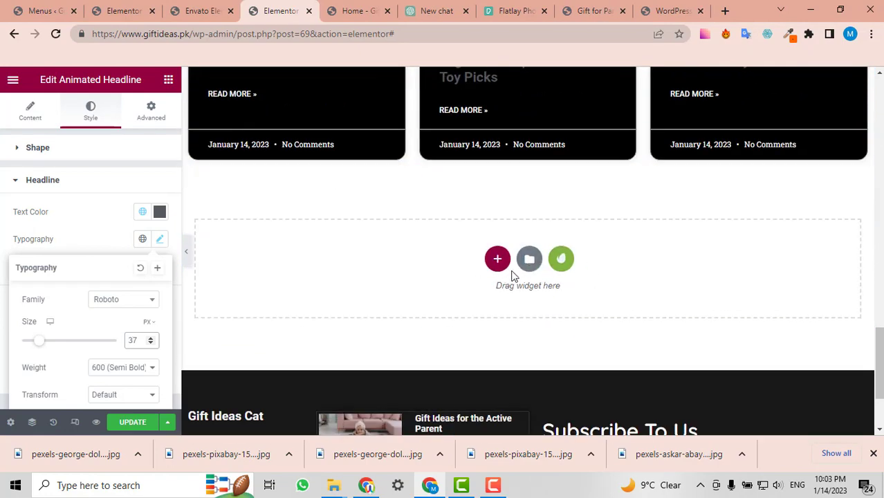
pyautogui.click(506, 265)
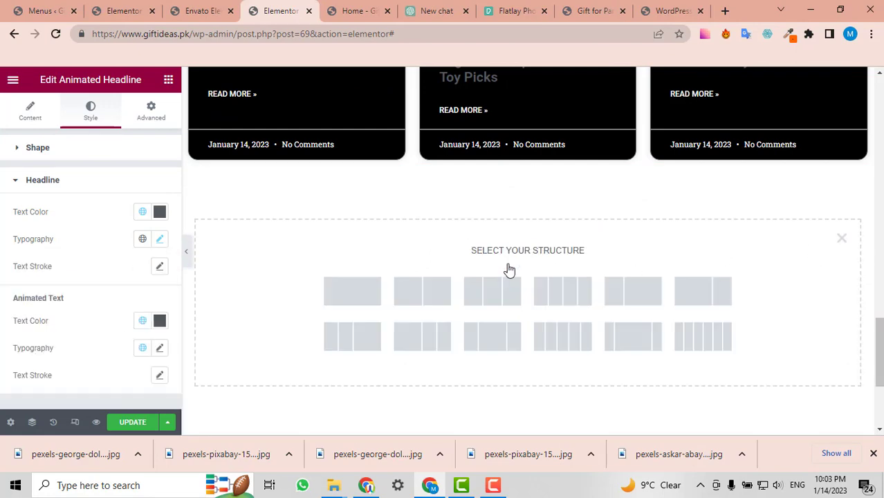
pyautogui.click(417, 290)
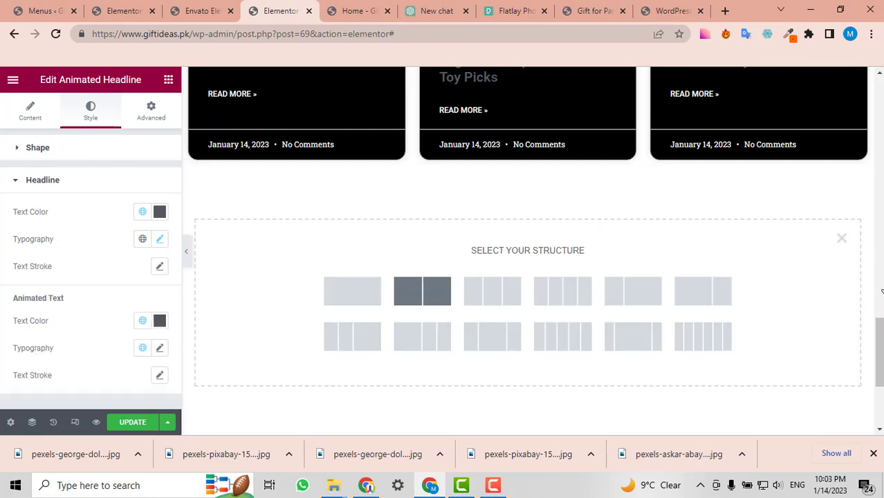
pyautogui.click(401, 279)
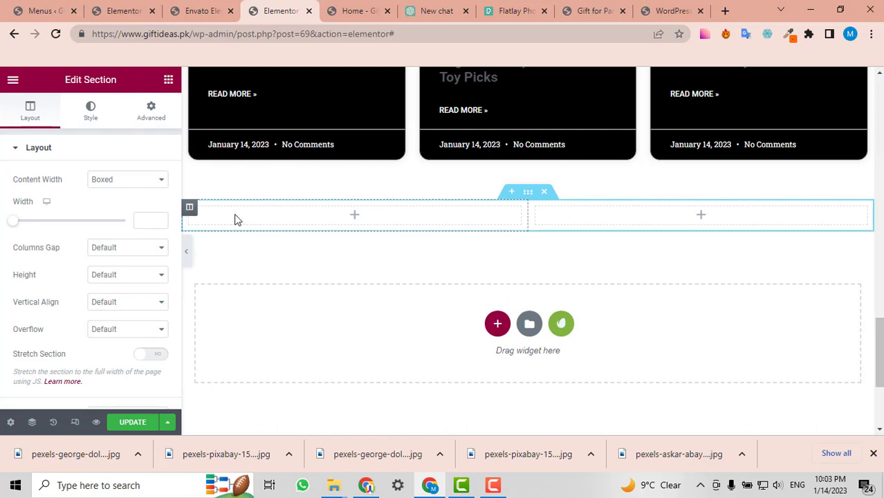
# - Give the new section's left column a classic background using the library photo of an elderly woman with a younger woman
pyautogui.click(189, 210)
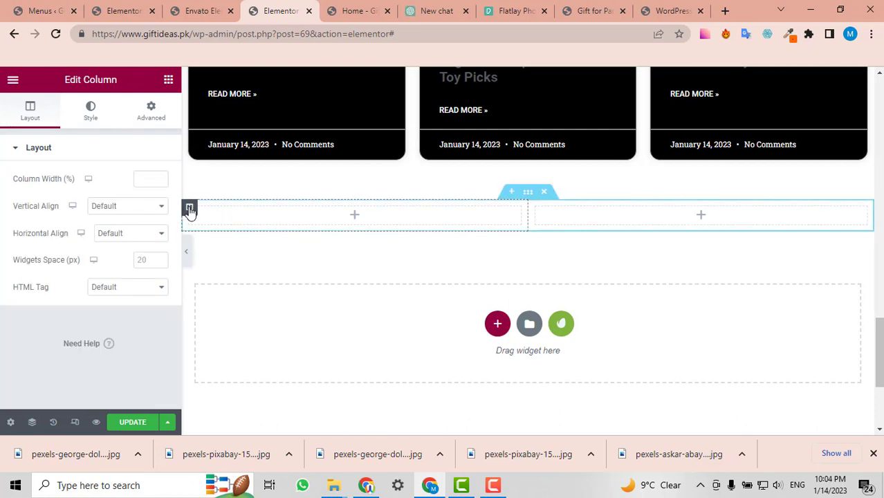
pyautogui.click(92, 117)
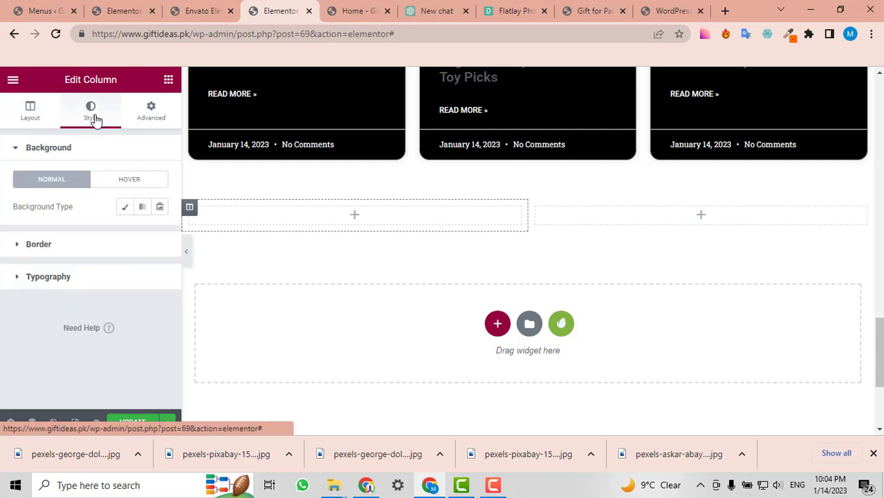
pyautogui.click(125, 207)
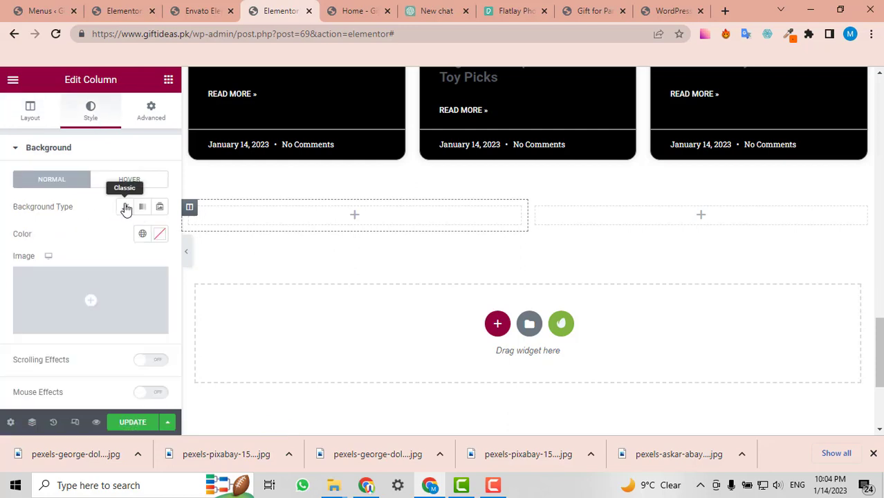
pyautogui.click(108, 291)
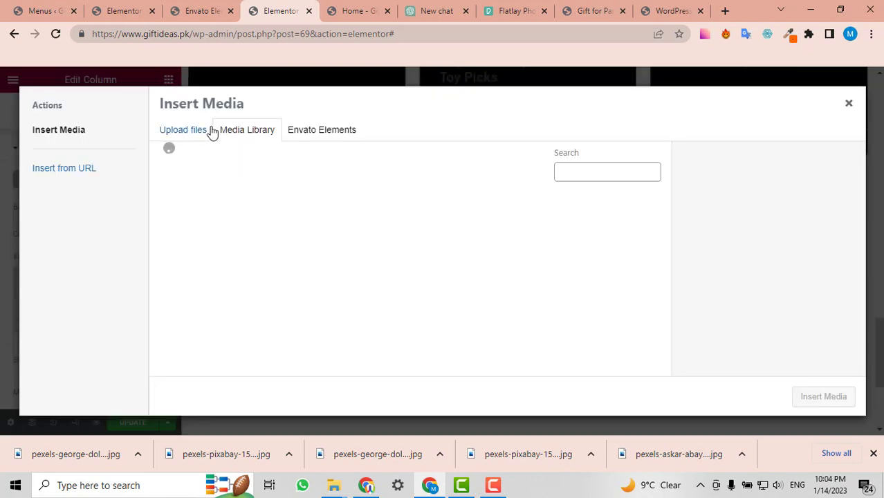
pyautogui.moveTo(359, 5)
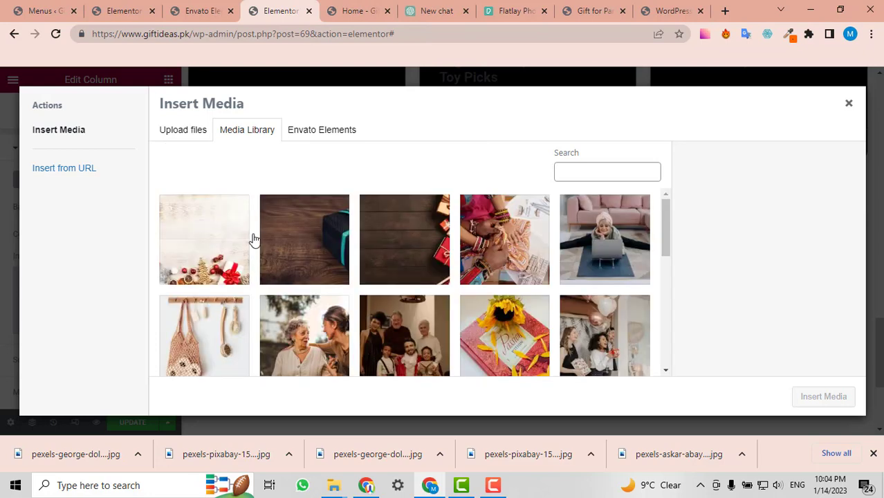
pyautogui.scroll(-2, 547, 256)
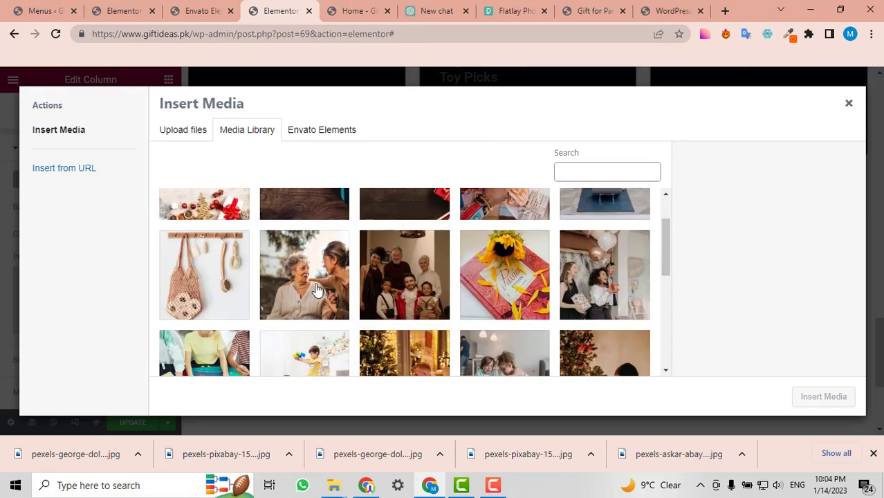
pyautogui.click(317, 289)
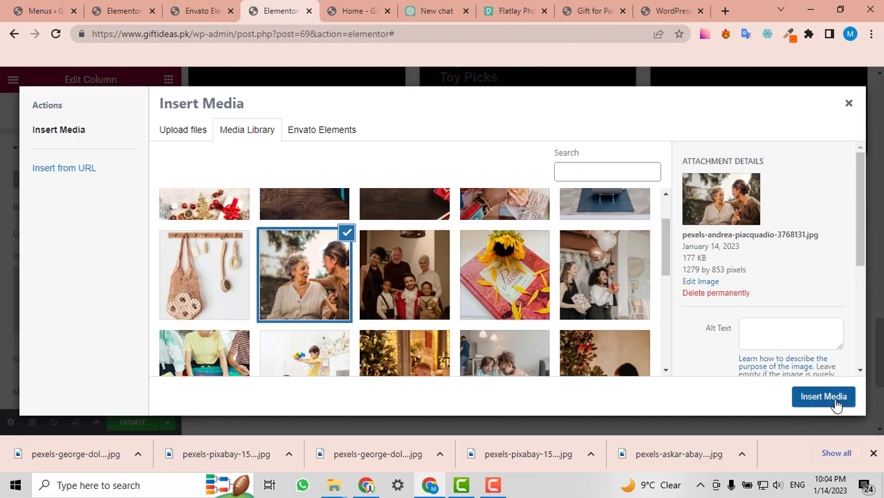
pyautogui.click(837, 403)
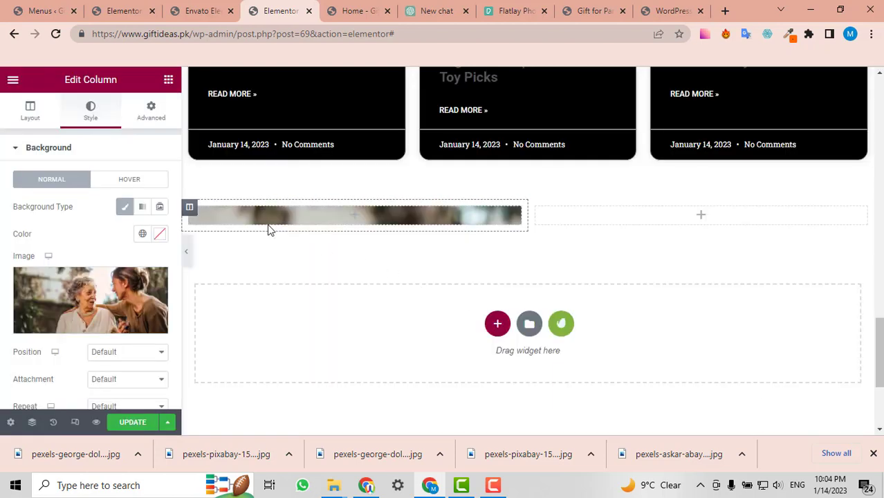
# - Set the size of the left column's background image to Cover
pyautogui.scroll(-2, 125, 304)
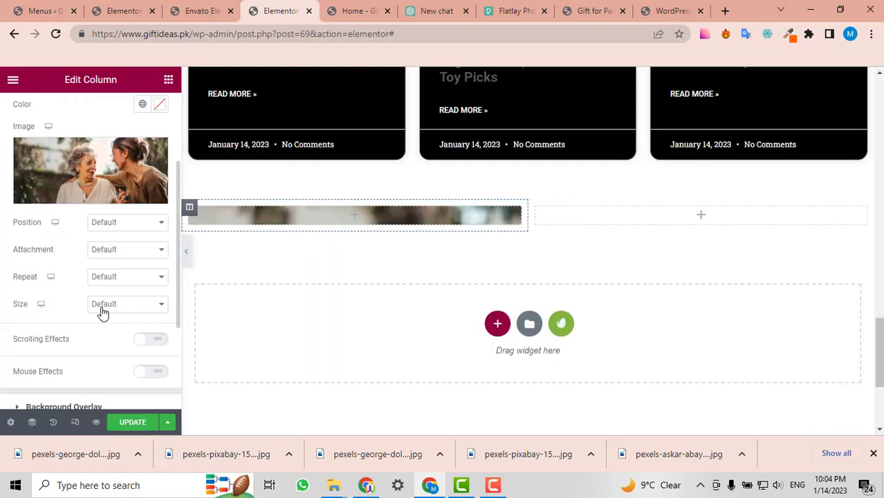
pyautogui.click(103, 305)
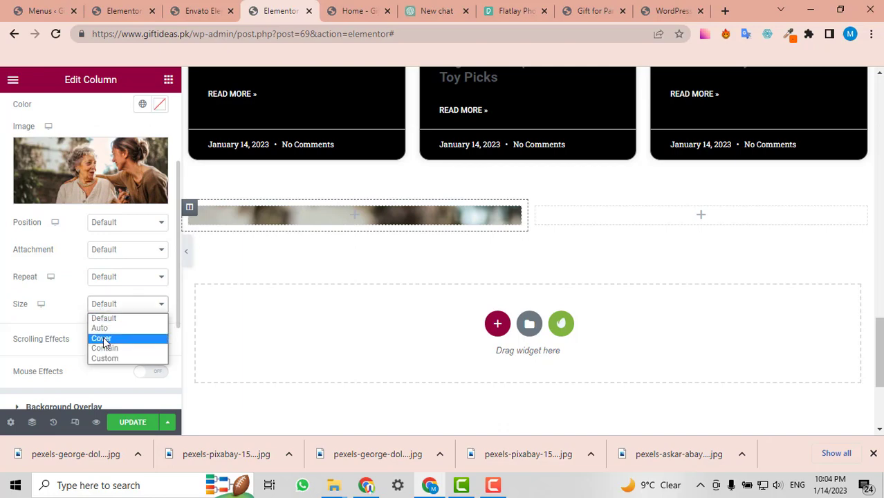
pyautogui.click(105, 338)
# - Add a classic background overlay in near-black #030303 to the left column
pyautogui.scroll(-1, 121, 270)
pyautogui.click(87, 346)
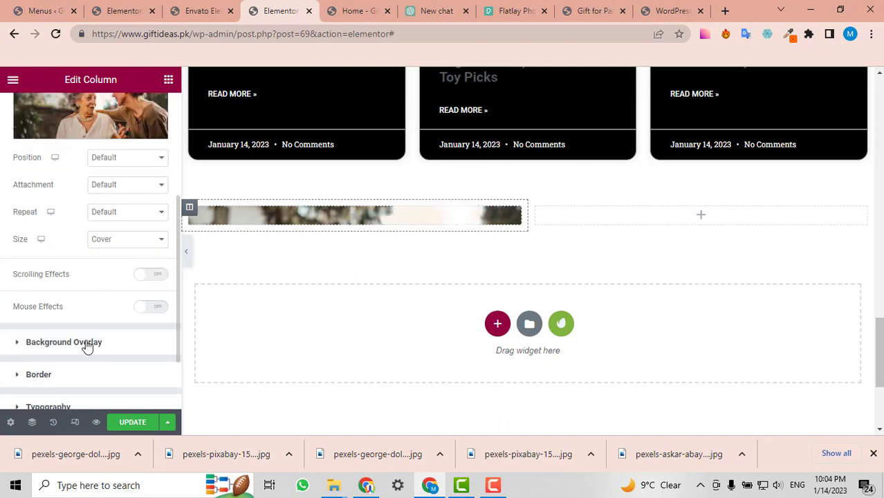
pyautogui.click(74, 342)
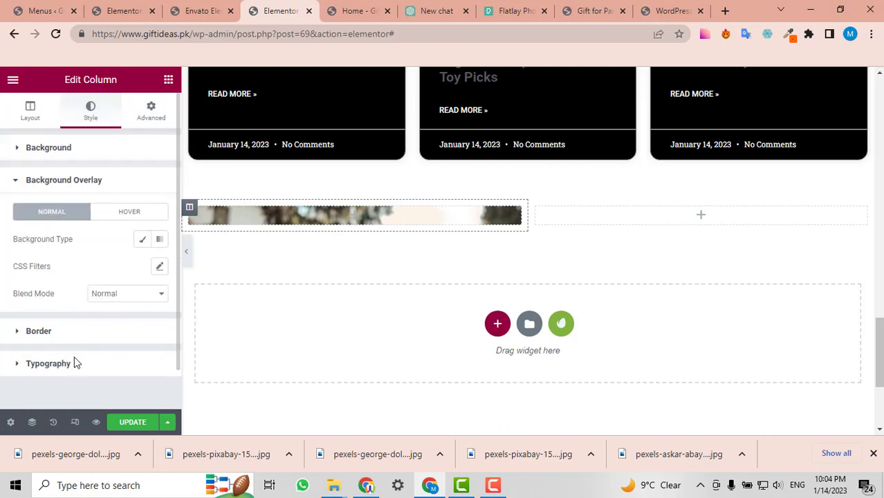
pyautogui.click(142, 242)
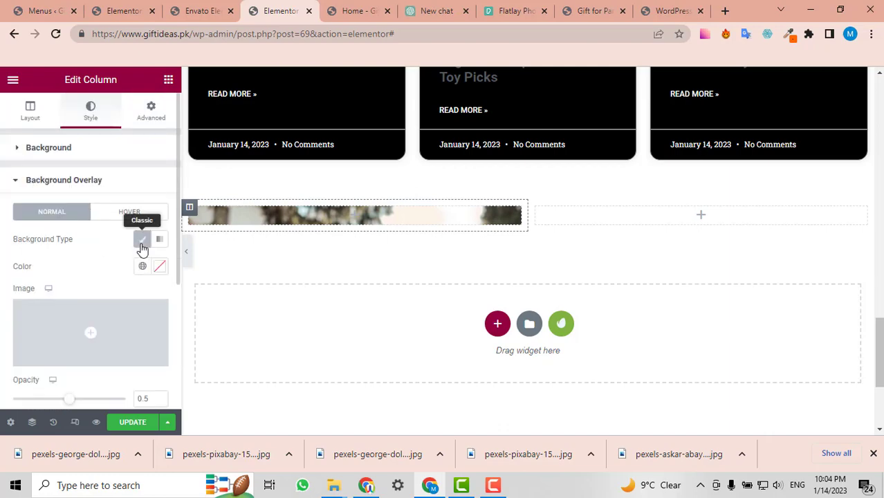
pyautogui.click(158, 268)
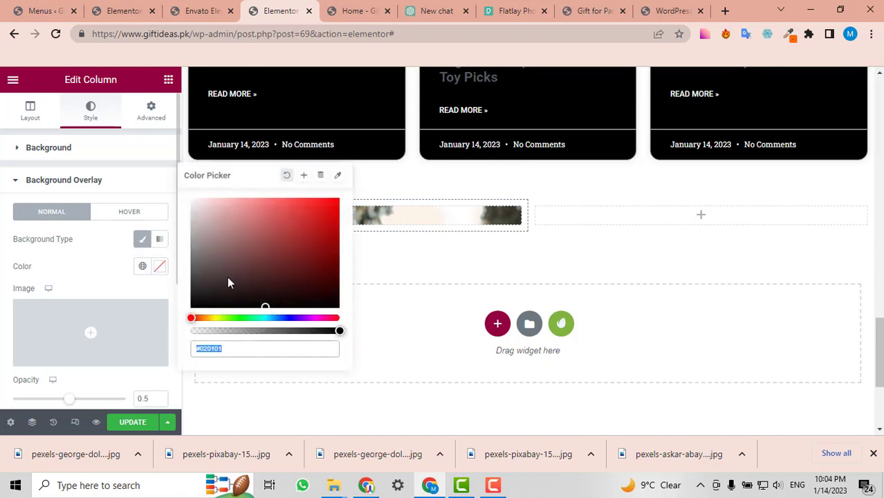
pyautogui.moveTo(239, 303); pyautogui.dragTo(176, 310)
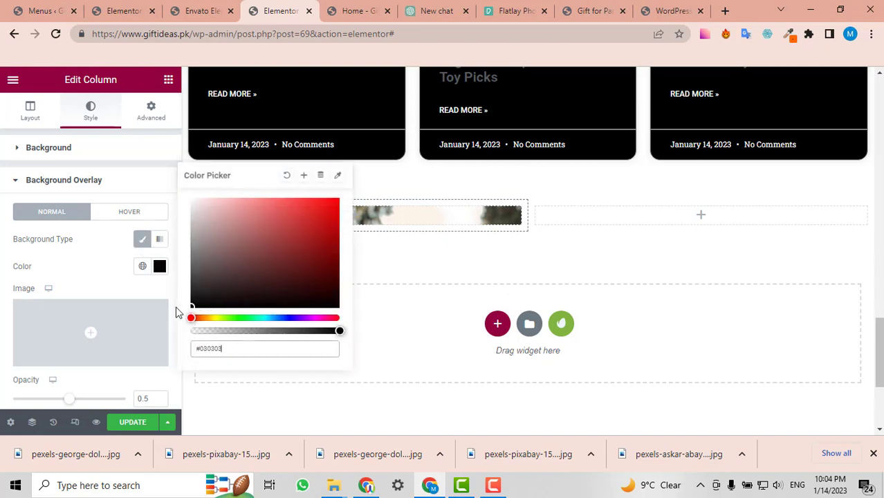
pyautogui.click(104, 287)
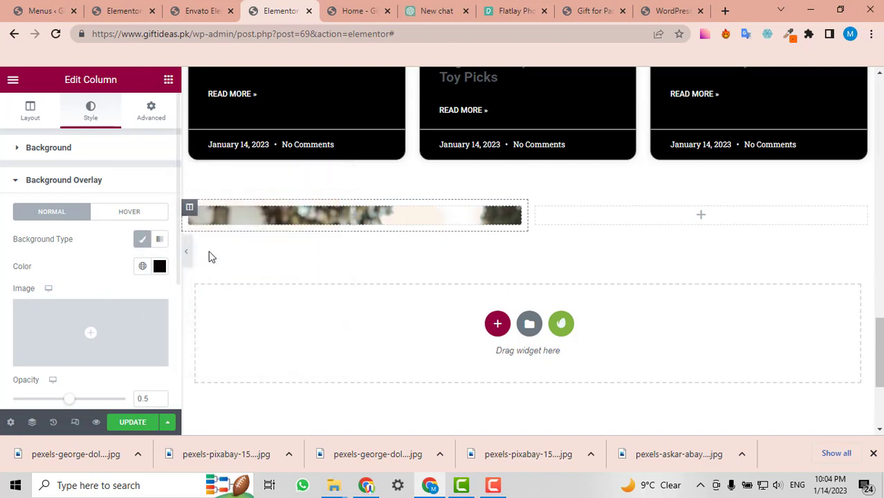
pyautogui.scroll(-2, 209, 250)
pyautogui.scroll(-1, 109, 247)
pyautogui.scroll(-2, 90, 291)
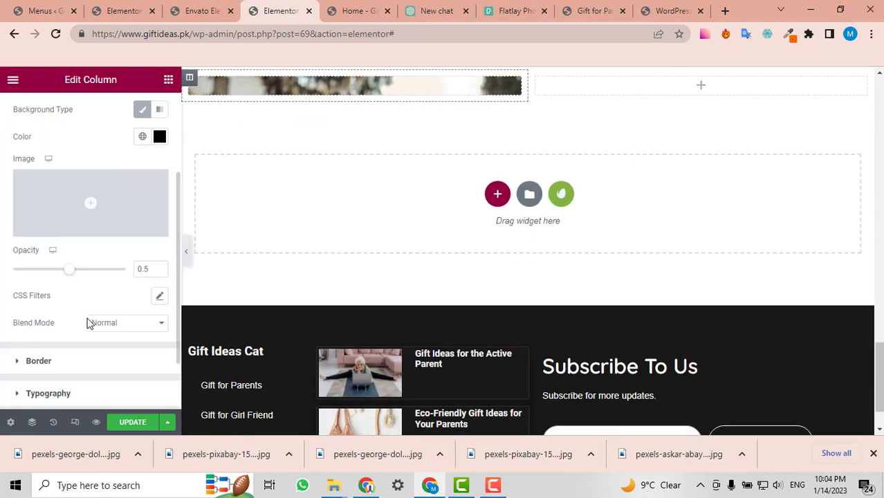
# - Add a Button widget to the left column with the elderly woman photo
pyautogui.scroll(3, 299, 234)
pyautogui.scroll(2, 88, 231)
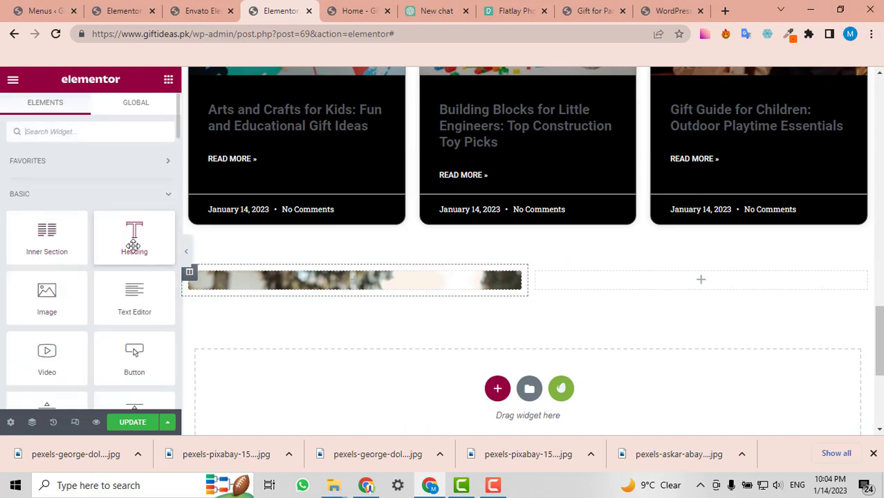
pyautogui.click(74, 133)
pyautogui.write('bui')
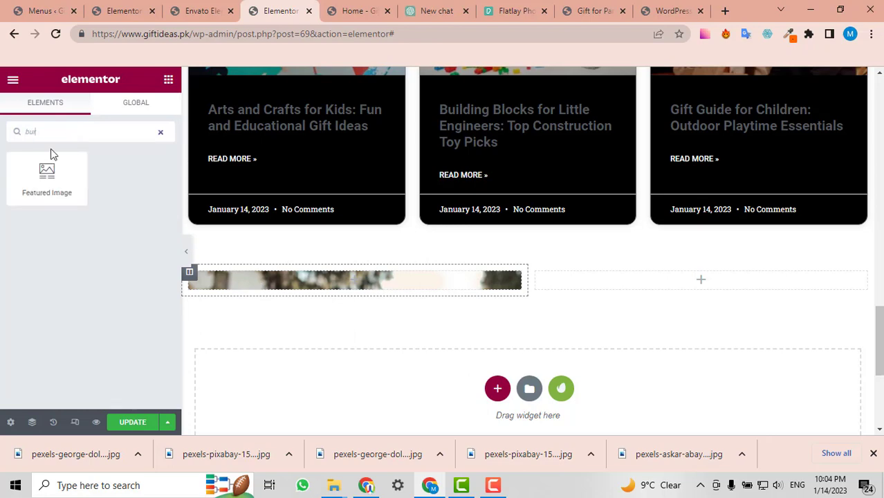
pyautogui.press('BackSpace')
pyautogui.write('t')
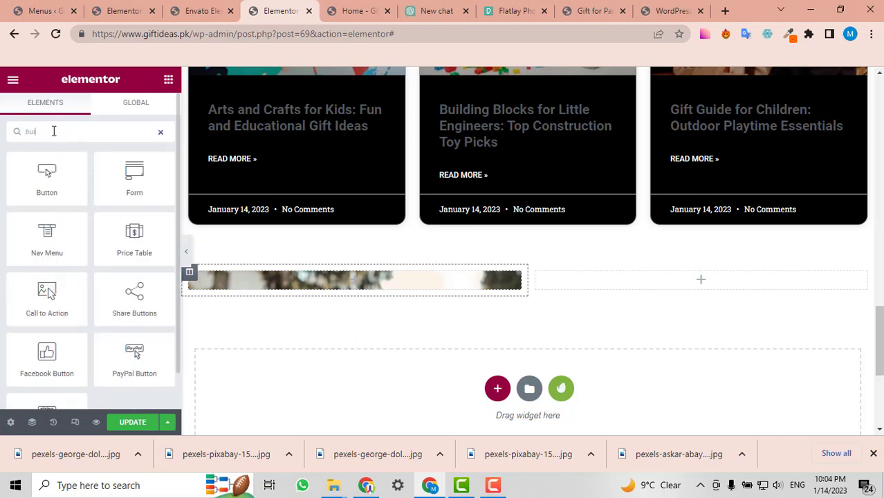
pyautogui.moveTo(69, 176); pyautogui.dragTo(339, 294)
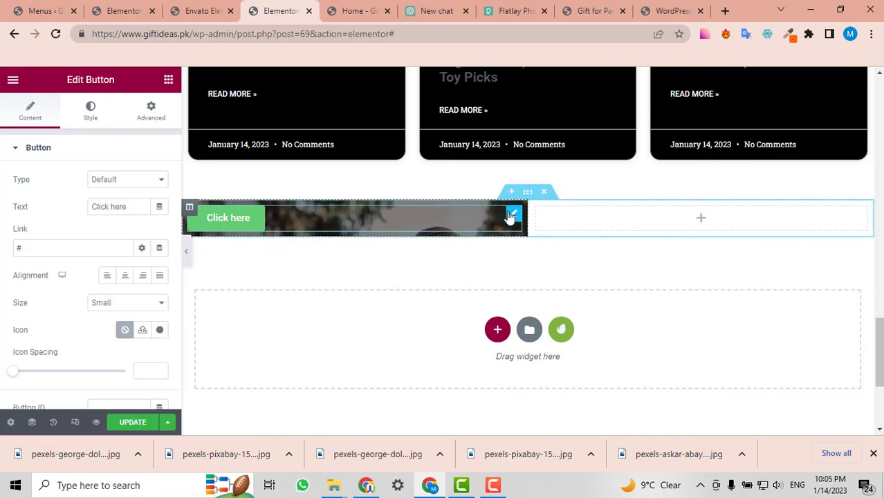
# - Set the button widget's top and bottom padding to 200 px each, with the four sides unlinked
pyautogui.click(145, 118)
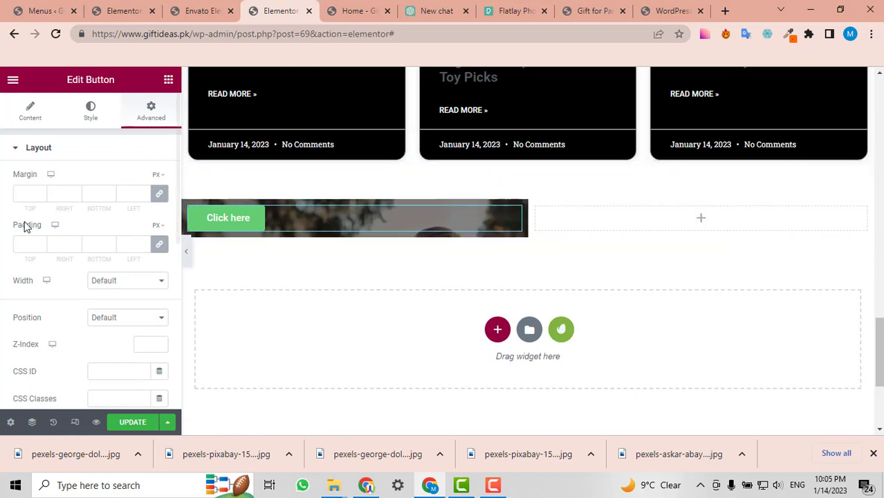
pyautogui.click(160, 246)
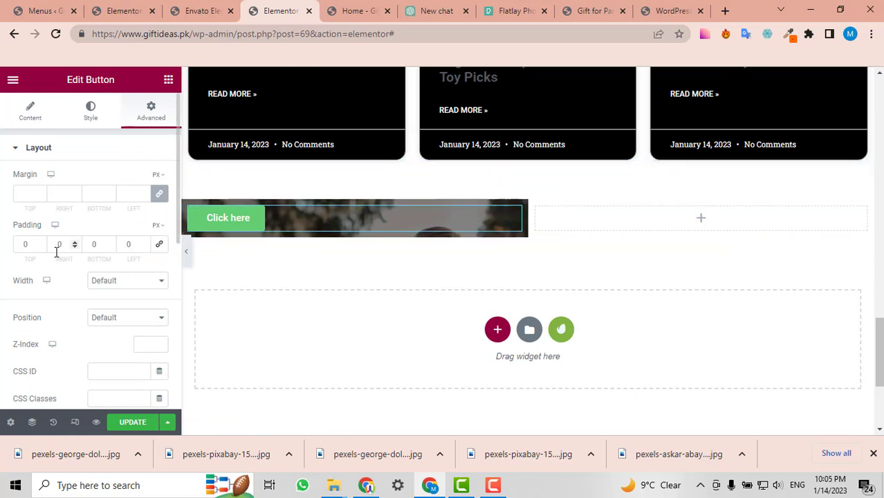
pyautogui.click(21, 249)
pyautogui.write('200')
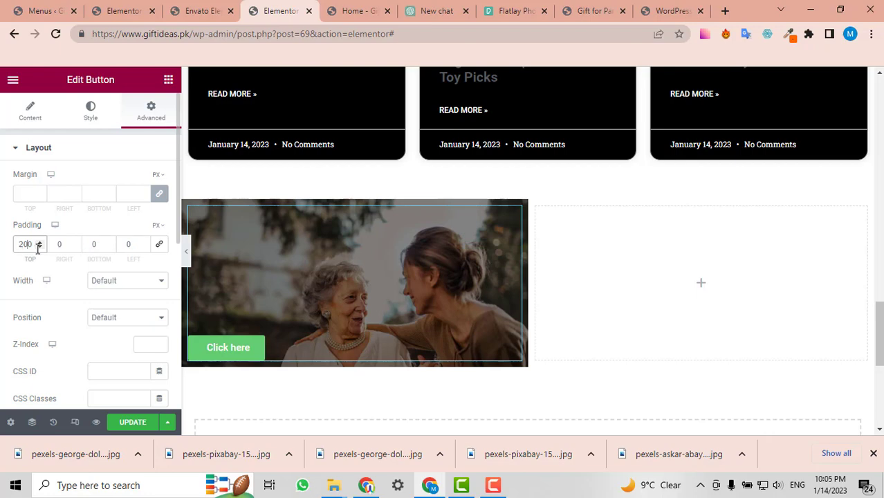
pyautogui.click(92, 246)
pyautogui.write('200')
pyautogui.scroll(-2, 396, 240)
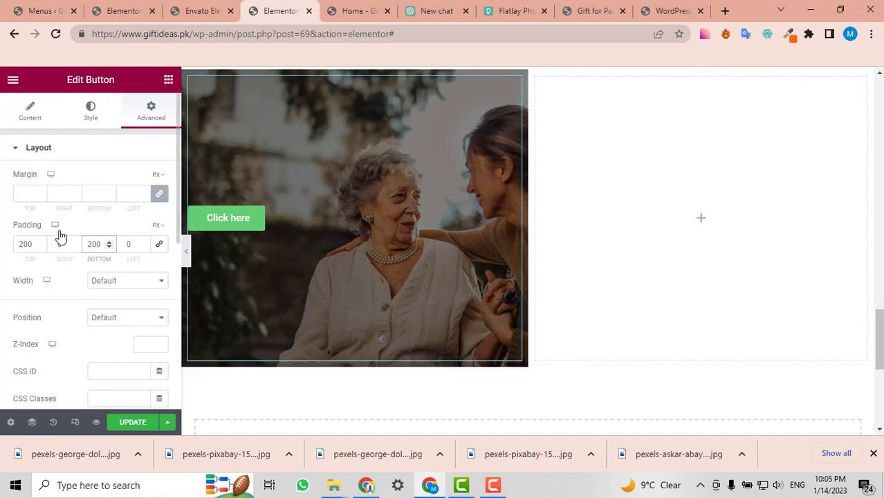
# - Change the button's text to "Gift Ideas for Parents"
pyautogui.click(39, 125)
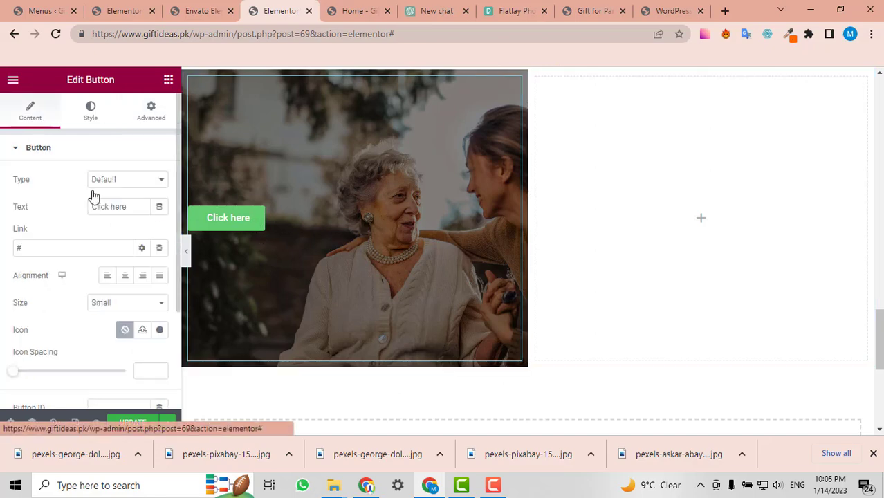
pyautogui.tripleClick(126, 210)
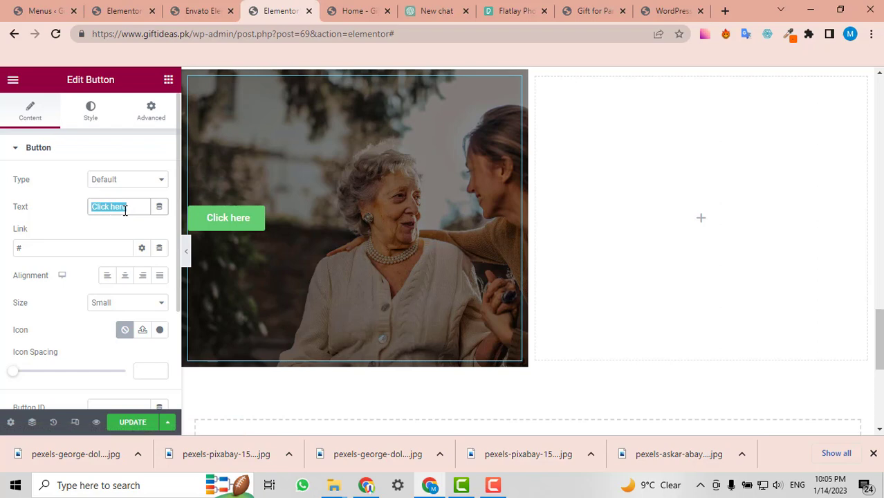
pyautogui.write('Gift ')
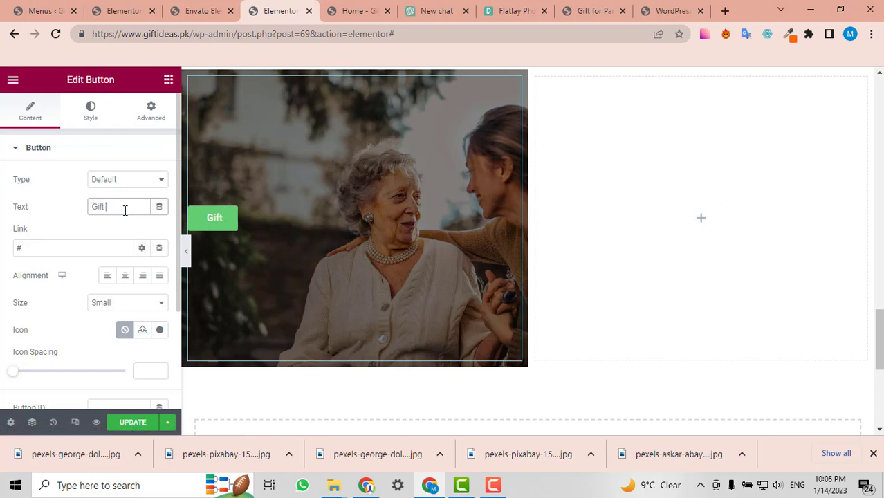
pyautogui.write('Ideas for ')
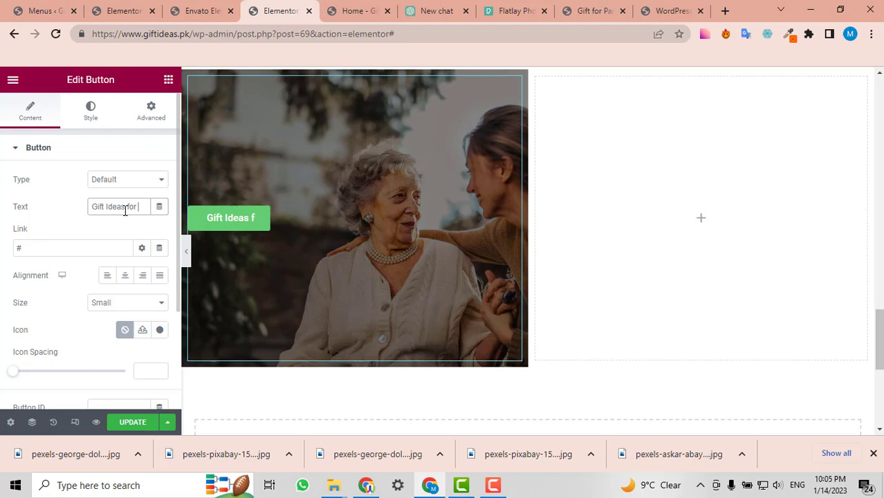
pyautogui.write('Parents')
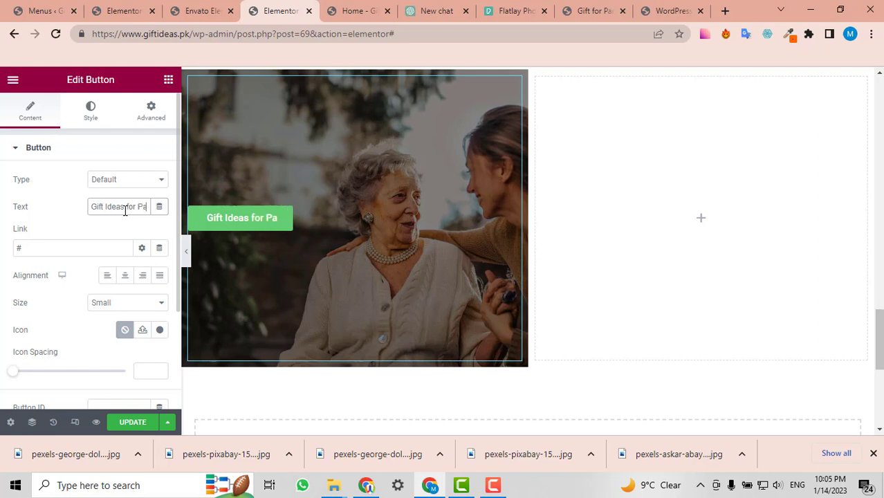
# - Link the button to the Gift for Parents category page, using the address copied from the live site's navigation
pyautogui.click(59, 252)
pyautogui.press('BackSpace')
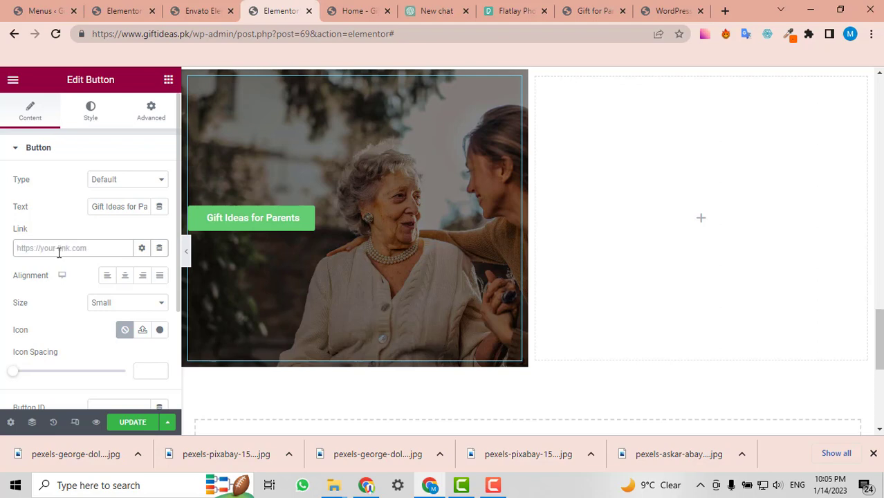
pyautogui.click(357, 10)
pyautogui.scroll(3, 446, 242)
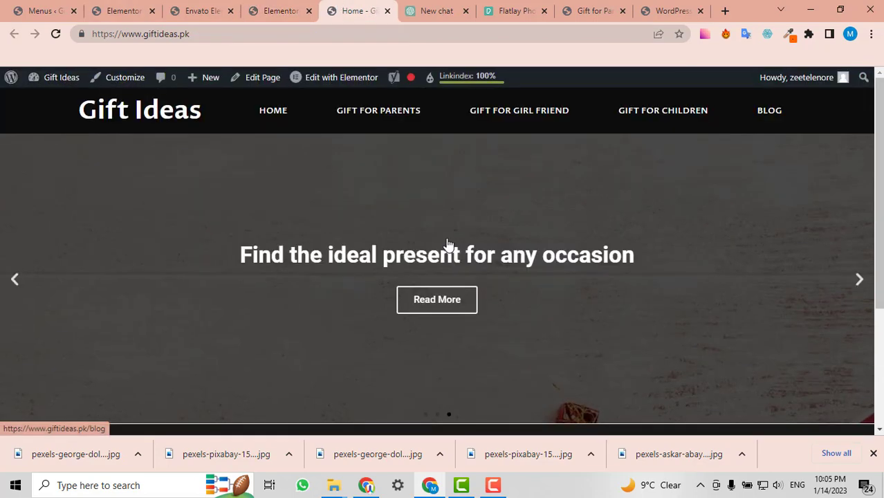
pyautogui.rightClick(357, 111)
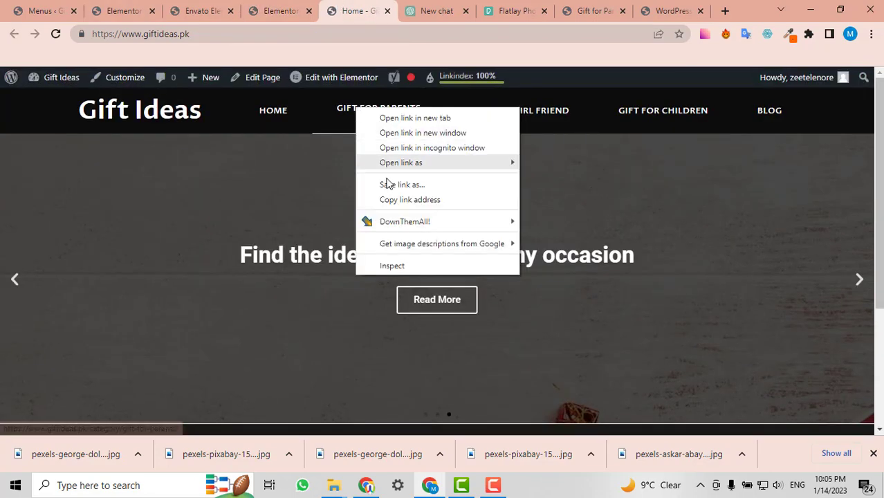
pyautogui.click(405, 201)
pyautogui.click(291, 7)
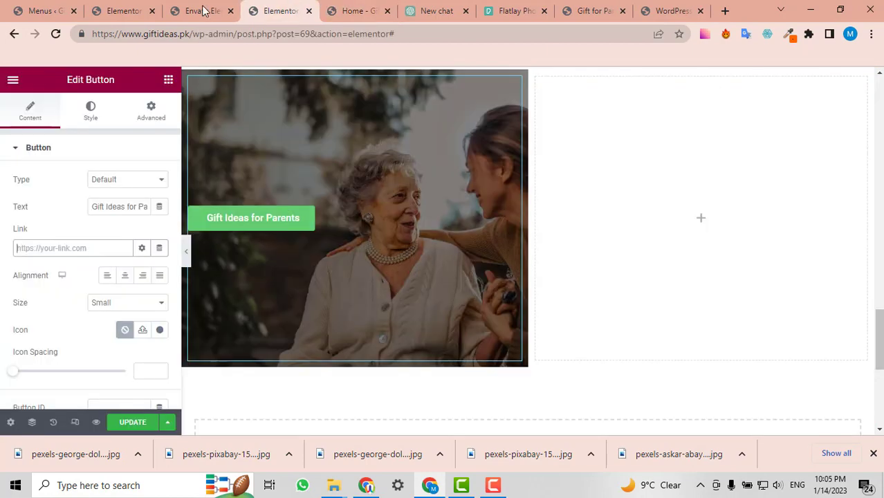
pyautogui.click(84, 249)
pyautogui.hotkey('ctrl', 'v')
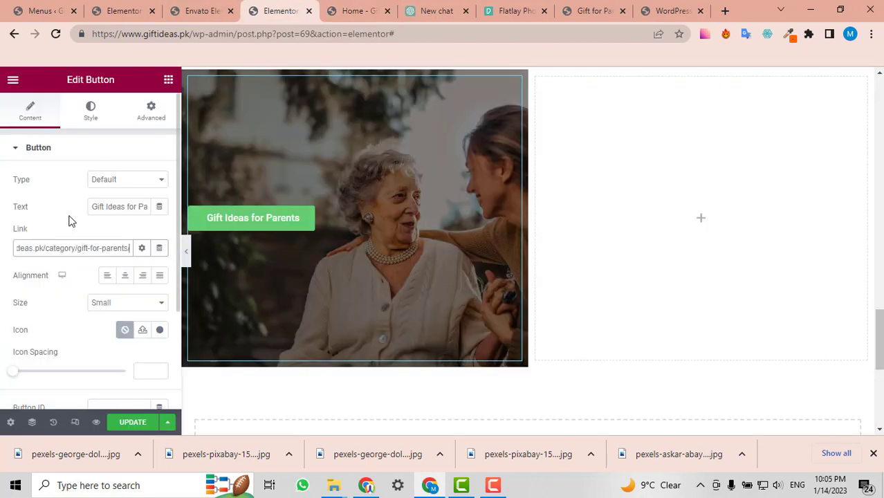
# - Center the Gift Ideas for Parents button horizontally in its column
pyautogui.click(125, 277)
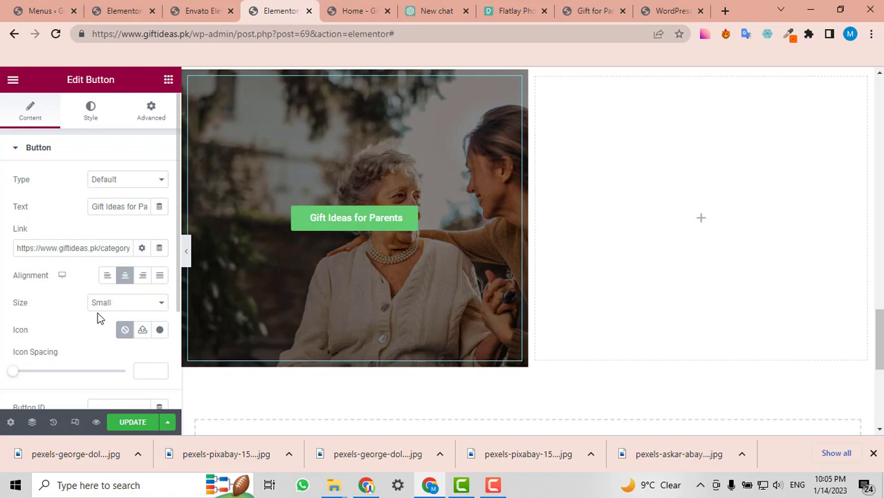
pyautogui.scroll(2, 415, 168)
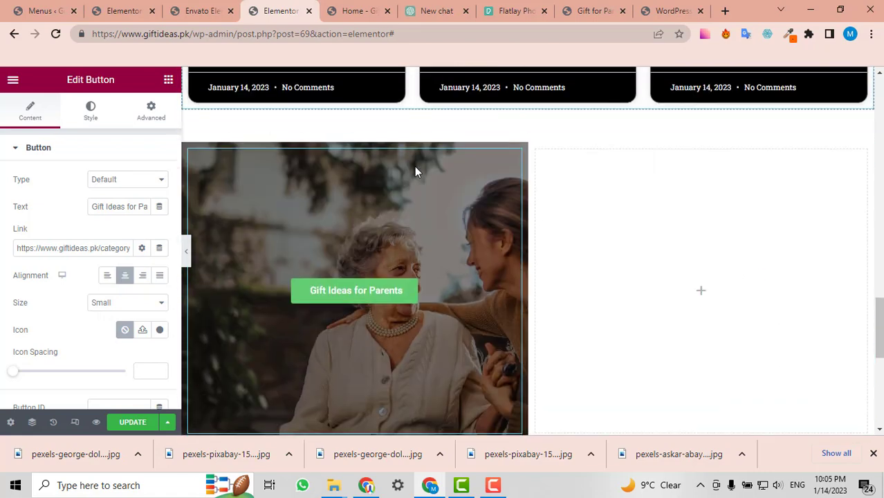
pyautogui.scroll(-1, 415, 170)
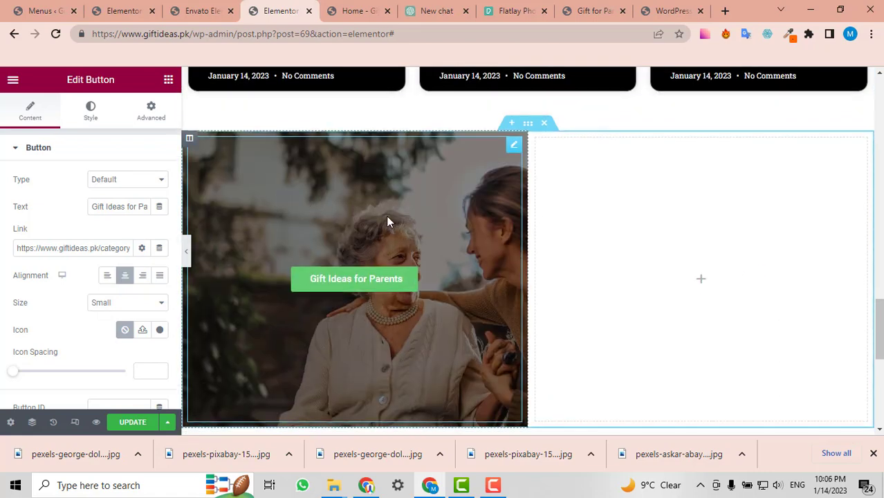
pyautogui.scroll(-1, 367, 222)
pyautogui.scroll(-2, 48, 303)
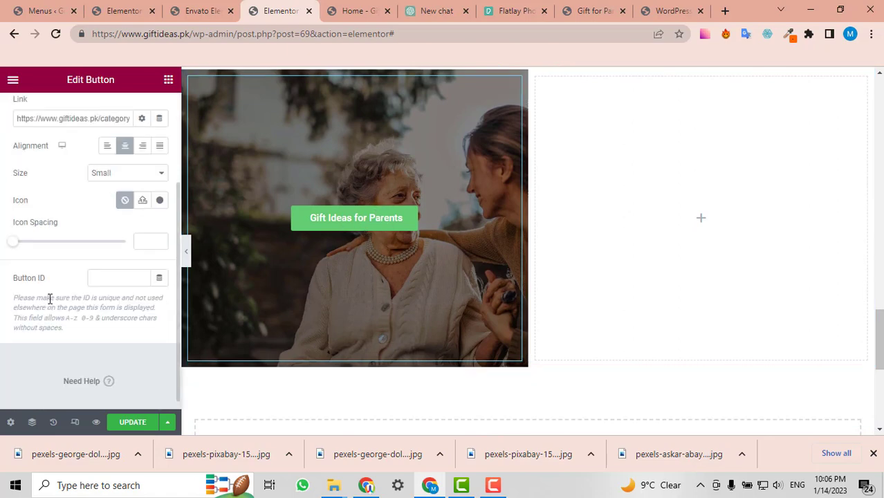
pyautogui.scroll(2, 50, 299)
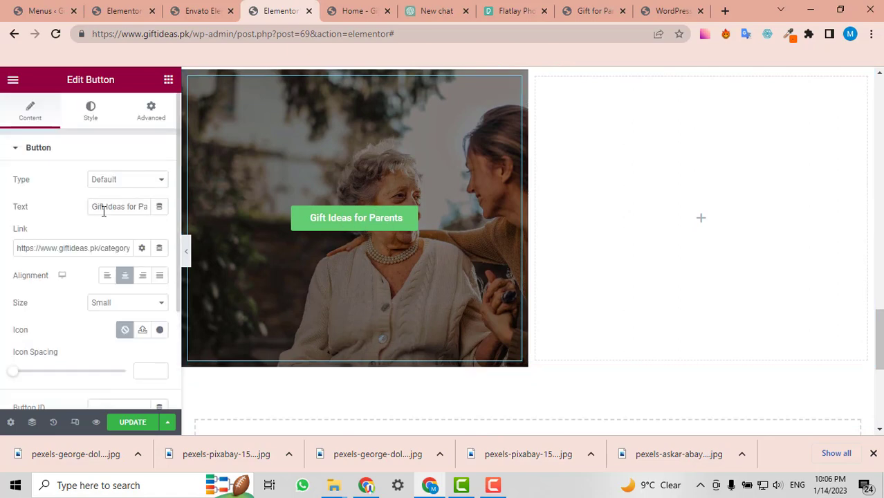
# - Make the button's normal background color fully transparent (#61CE7000)
pyautogui.click(90, 114)
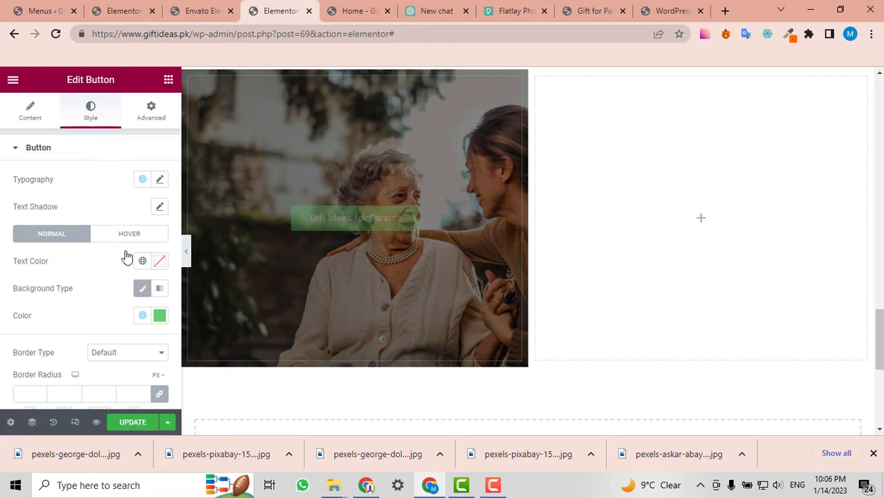
pyautogui.scroll(-1, 124, 259)
pyautogui.click(160, 250)
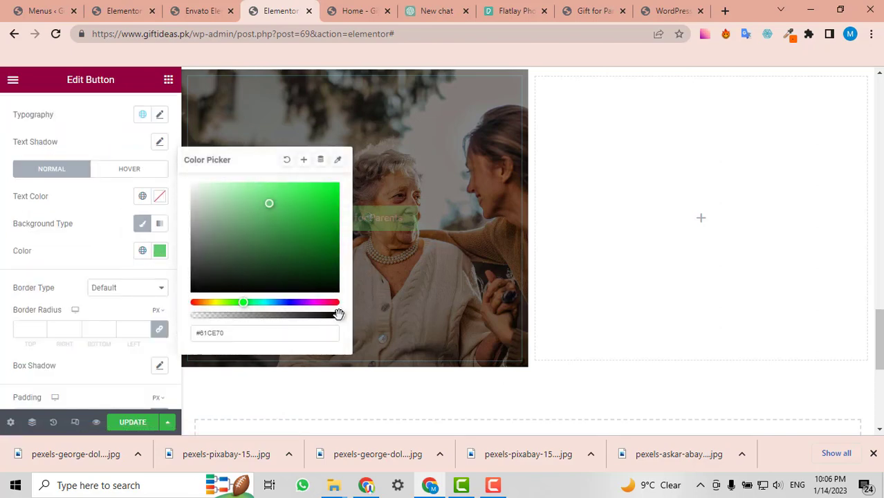
pyautogui.moveTo(339, 315); pyautogui.dragTo(163, 322)
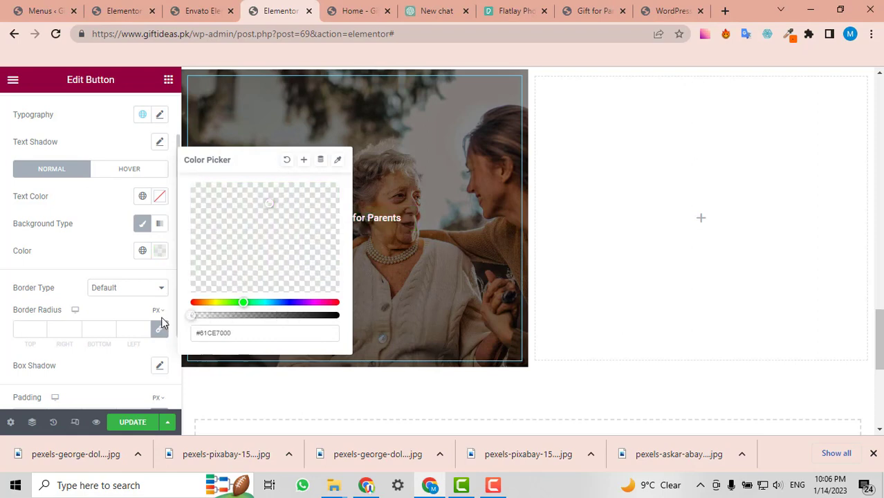
pyautogui.click(88, 239)
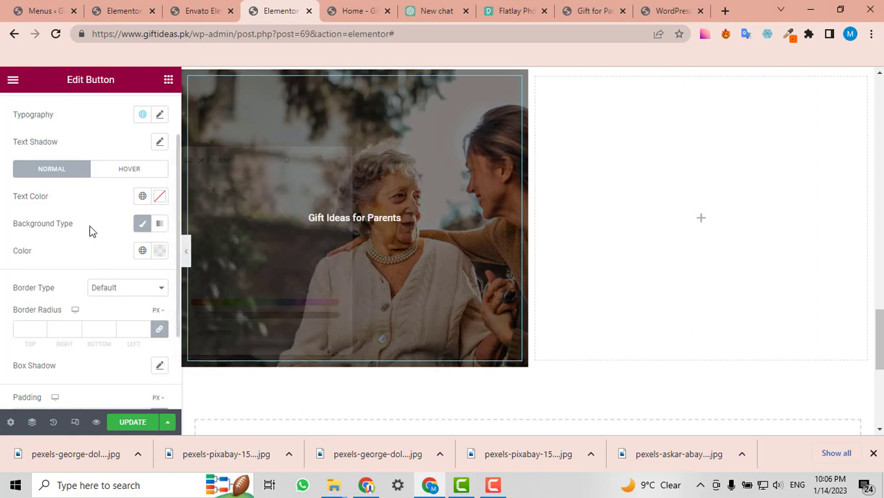
# - Give the button a solid border with a width of 2 and a border radius of 1 px on all sides
pyautogui.click(106, 289)
pyautogui.click(104, 321)
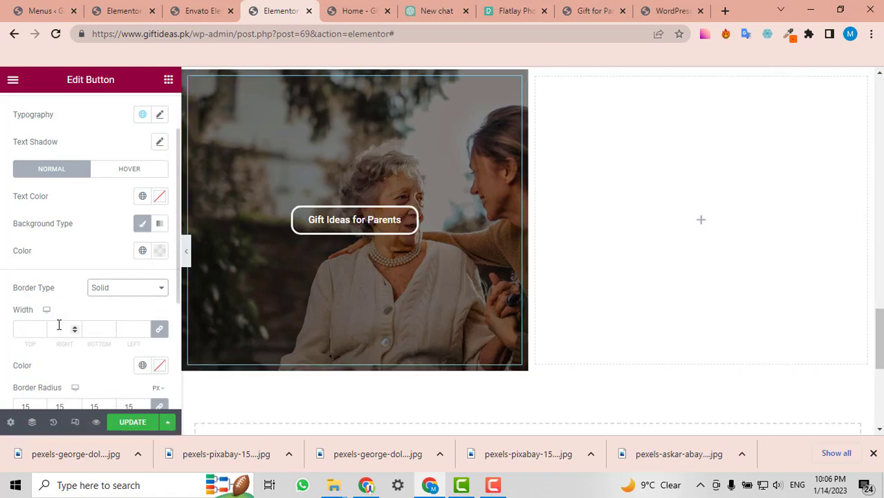
pyautogui.scroll(-1, 38, 343)
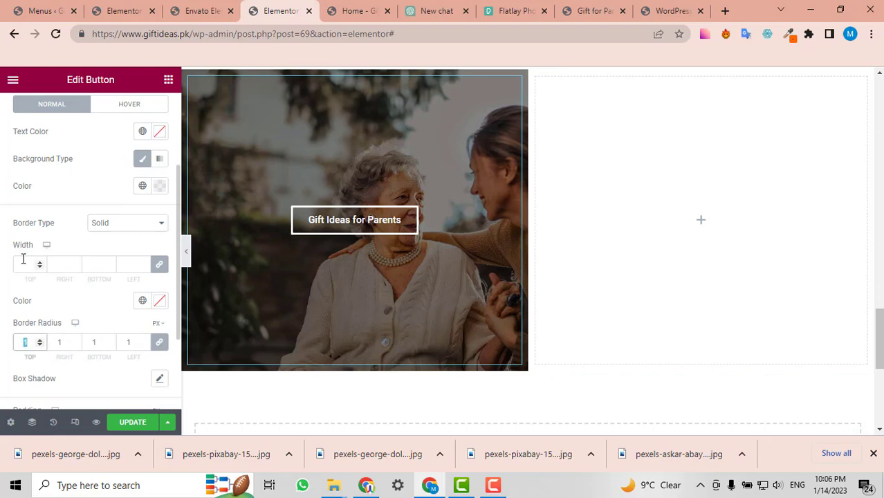
pyautogui.write('2')
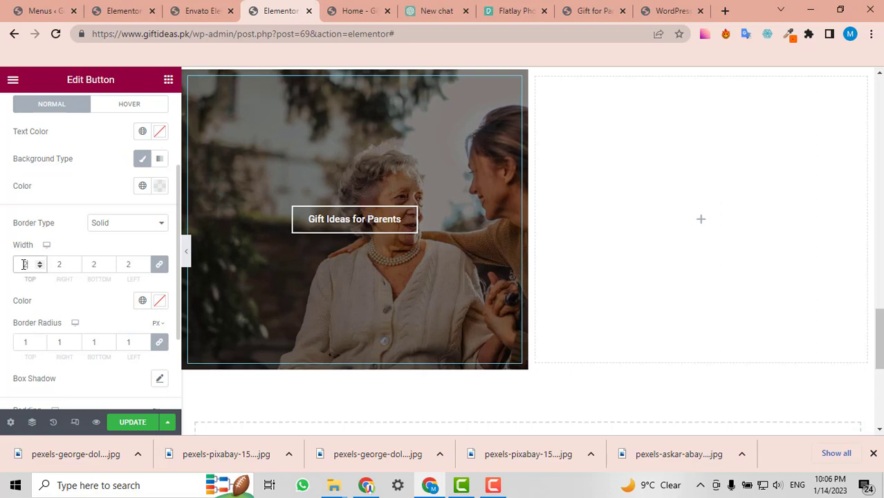
pyautogui.scroll(1, 108, 249)
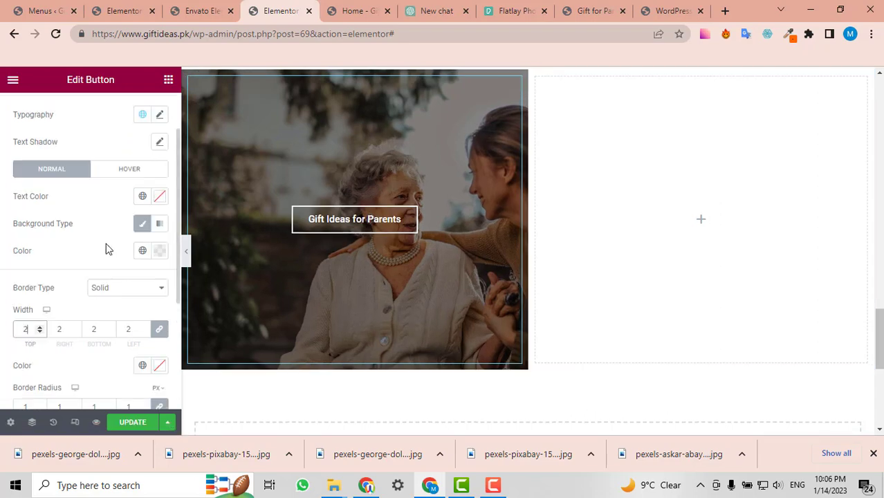
# - Set the hover border color of the Gift Ideas for Parents button to black, keeping a classic hover background type
pyautogui.click(128, 173)
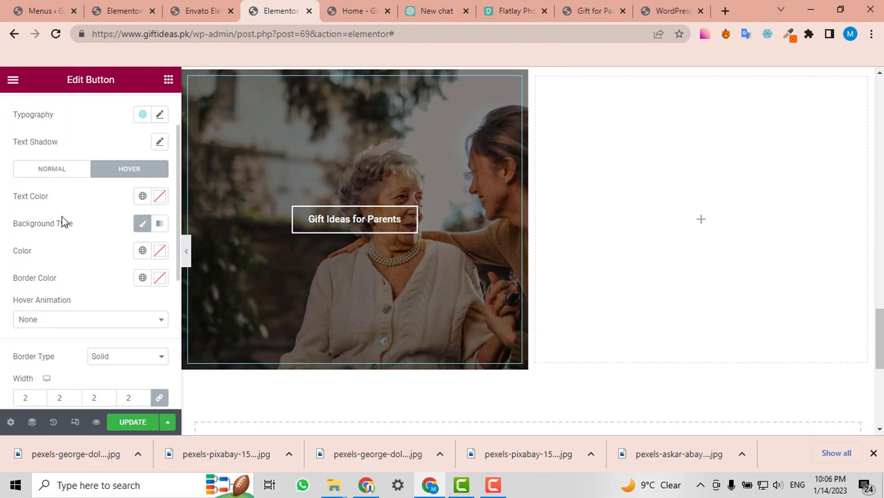
pyautogui.click(145, 225)
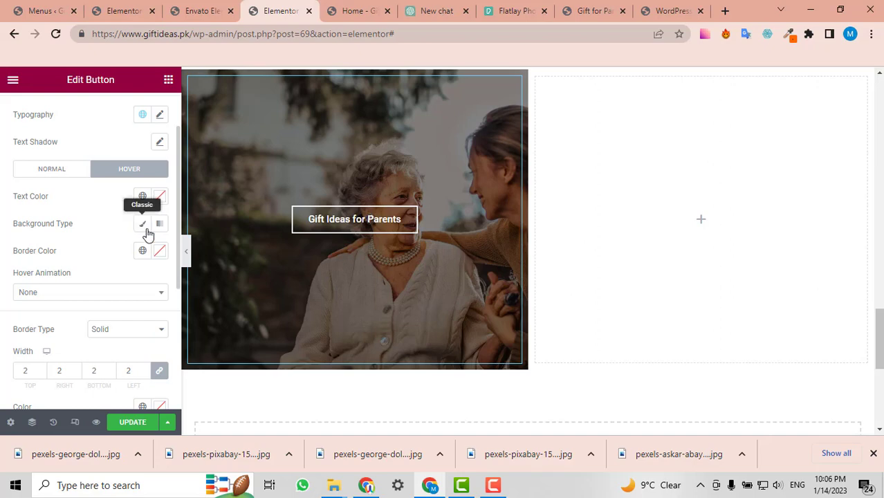
pyautogui.click(143, 225)
pyautogui.click(161, 251)
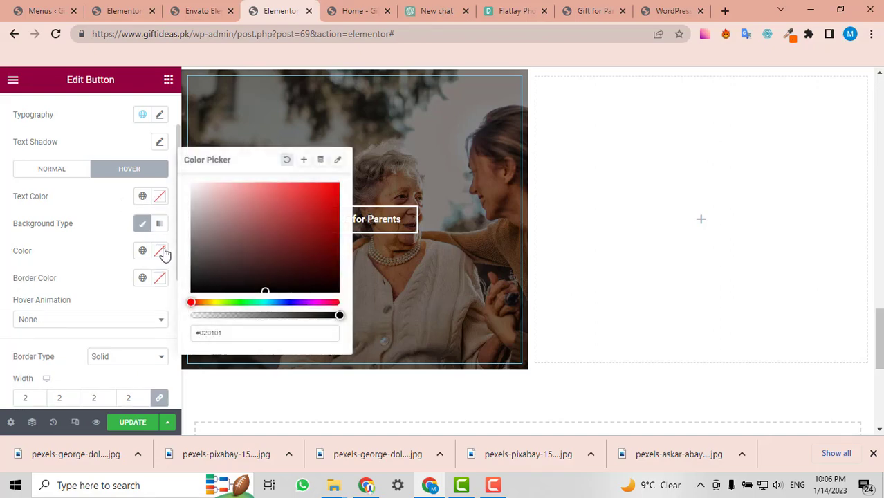
pyautogui.click(161, 278)
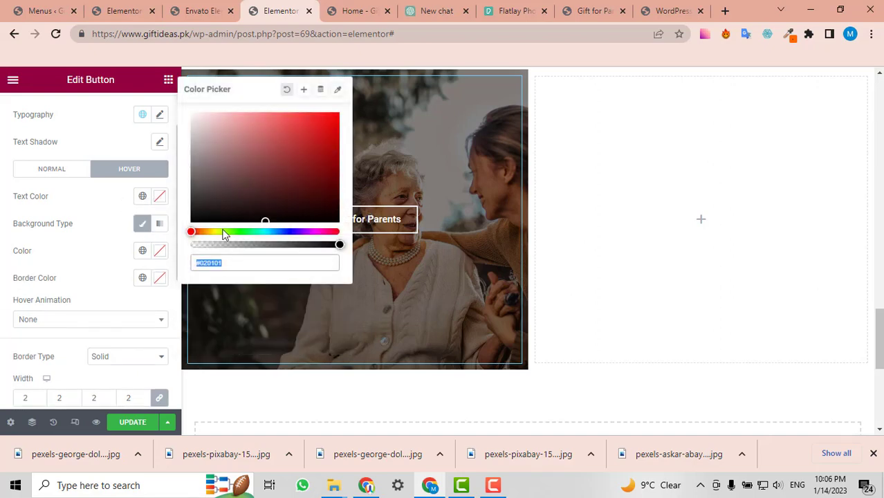
pyautogui.moveTo(201, 210); pyautogui.dragTo(191, 231)
pyautogui.click(113, 258)
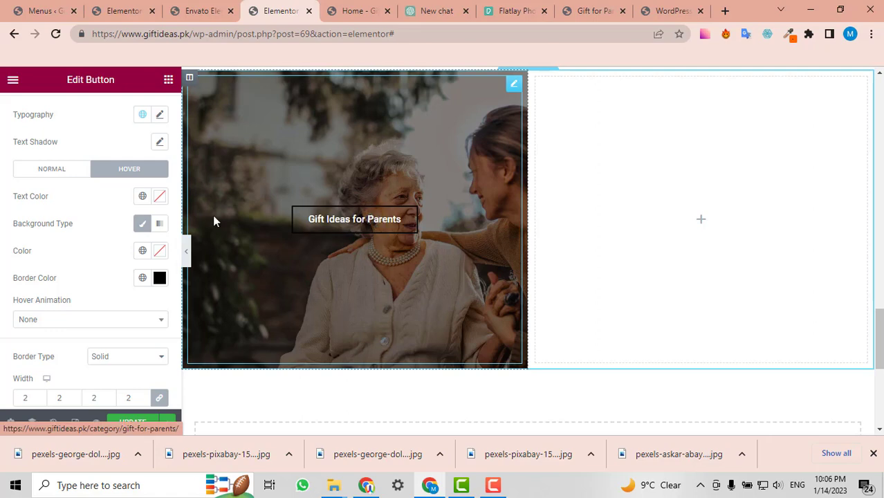
# - Set the Gift Ideas for Parents button's hover background to a classic black fill
pyautogui.click(145, 228)
pyautogui.click(145, 227)
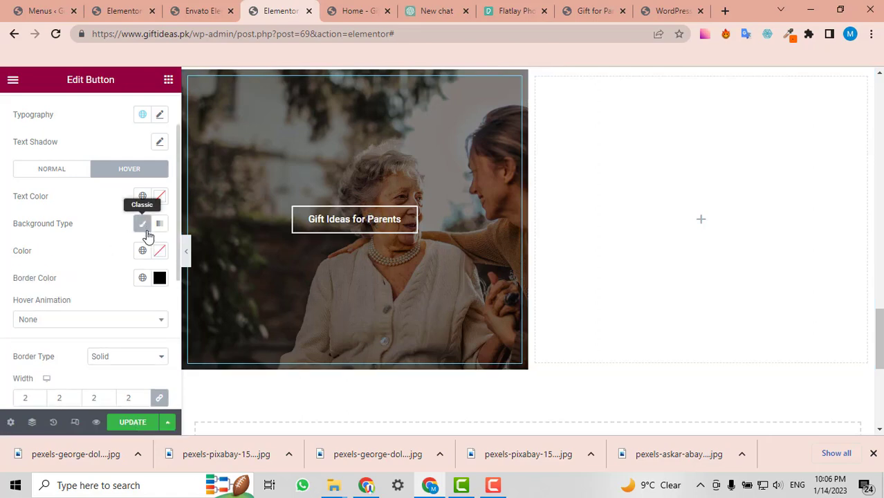
pyautogui.click(158, 254)
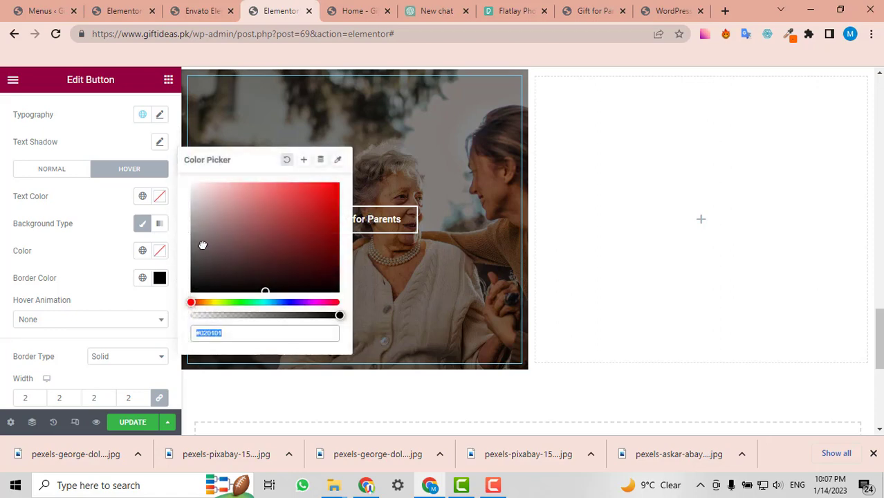
pyautogui.click(193, 280)
pyautogui.click(81, 251)
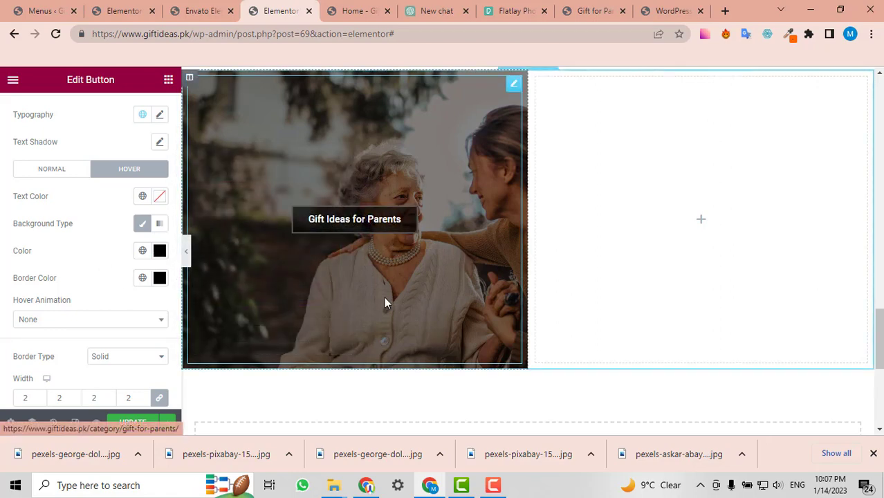
# - Duplicate the column that holds the parents photo and the Gift Ideas for Parents button
pyautogui.scroll(2, 542, 241)
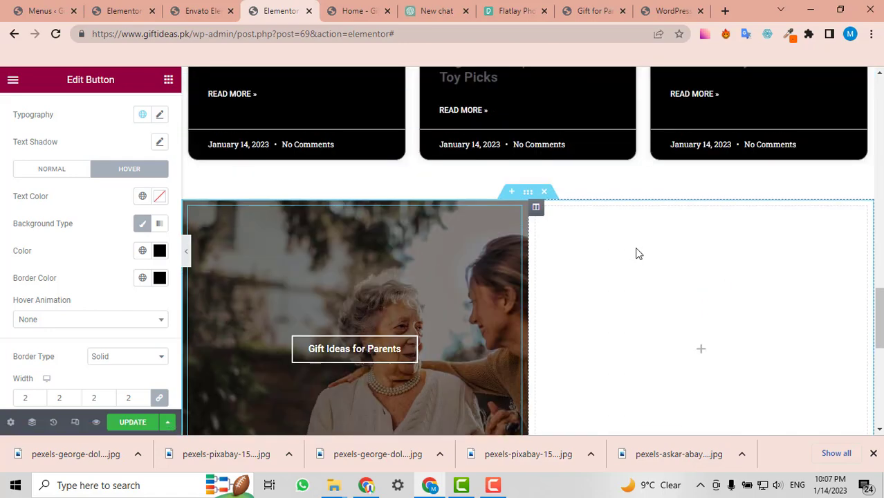
pyautogui.scroll(-3, 381, 233)
pyautogui.scroll(2, 379, 234)
pyautogui.scroll(1, 484, 238)
pyautogui.scroll(-2, 415, 228)
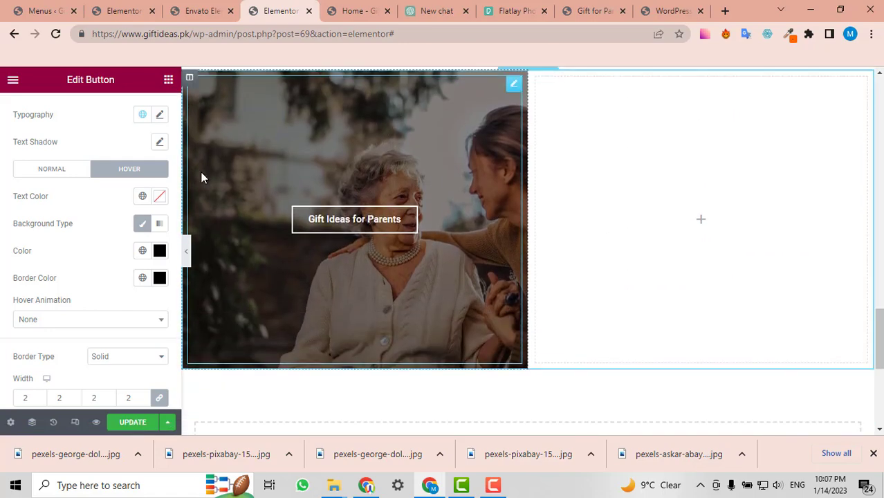
pyautogui.scroll(2, 235, 204)
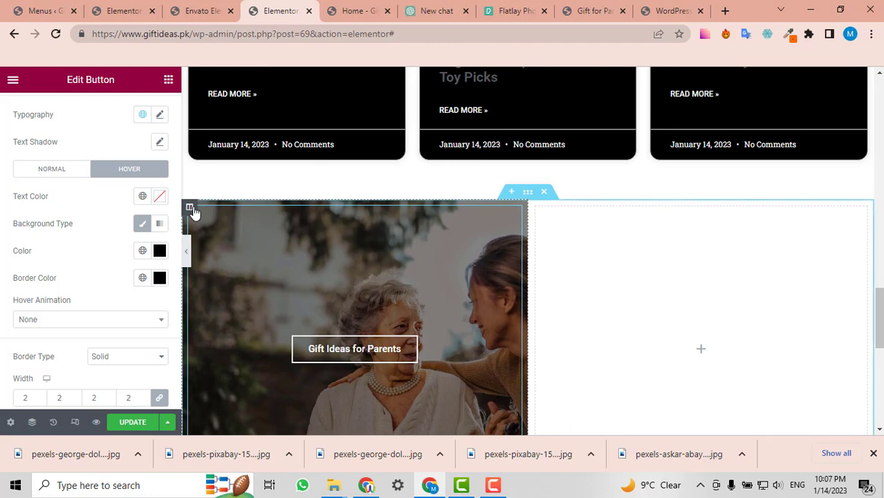
pyautogui.rightClick(192, 209)
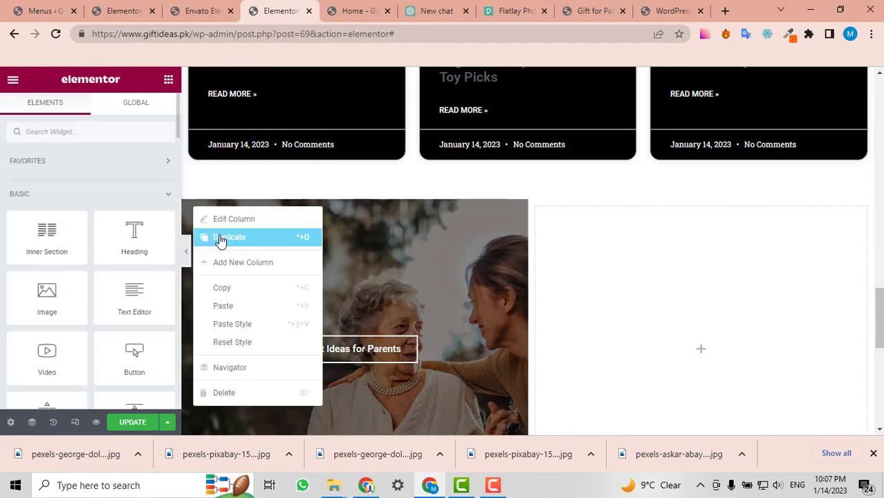
pyautogui.hotkey('ctrl', 'd')
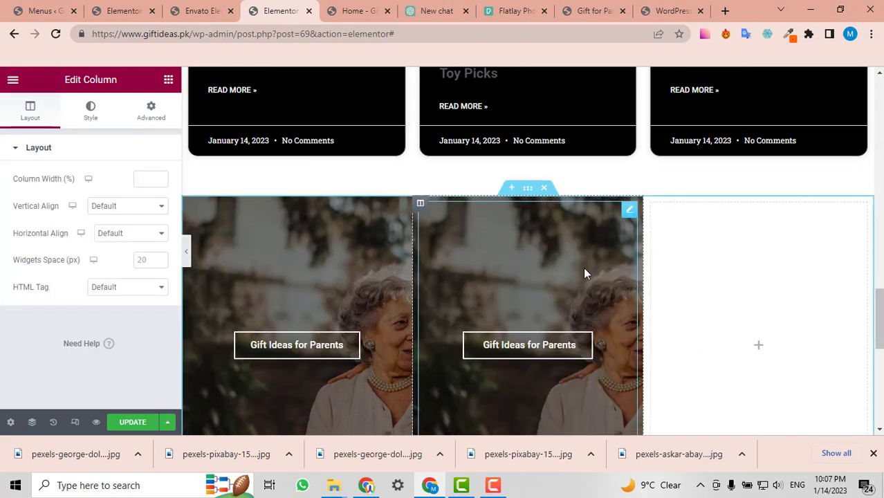
# - Delete the empty third column so that the section keeps only the two photo columns
pyautogui.scroll(-2, 484, 207)
pyautogui.scroll(1, 632, 189)
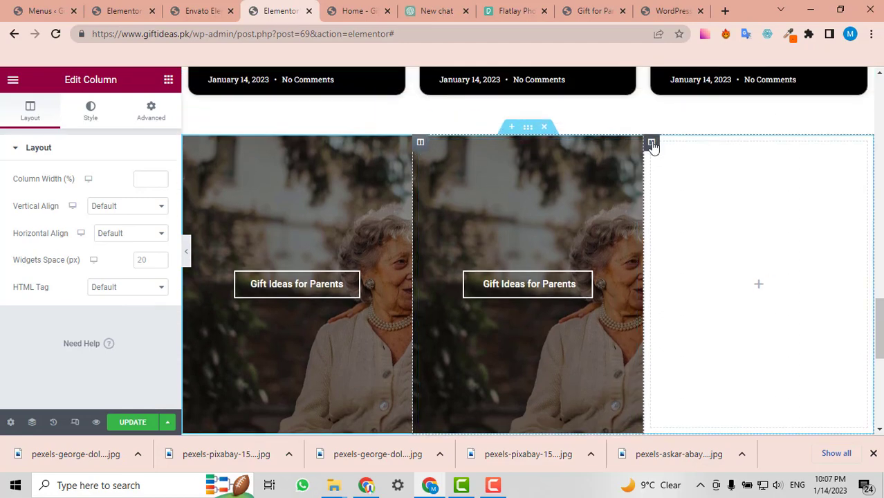
pyautogui.rightClick(652, 143)
pyautogui.click(697, 326)
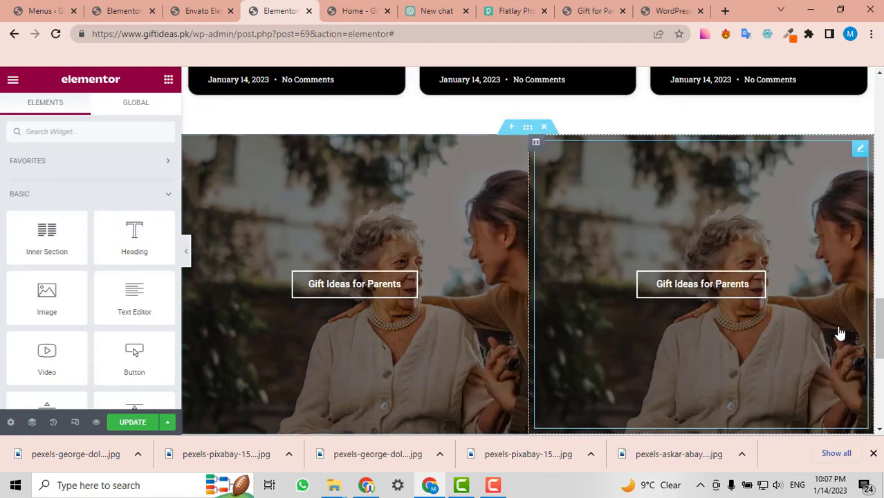
# - Replace the duplicated column's background image with the media library photo of the couple in red with heart balloons
pyautogui.click(537, 144)
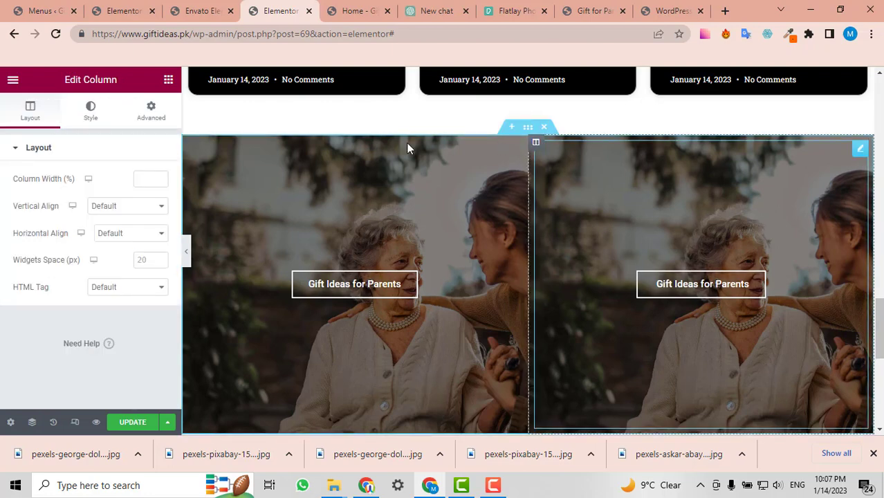
pyautogui.click(92, 116)
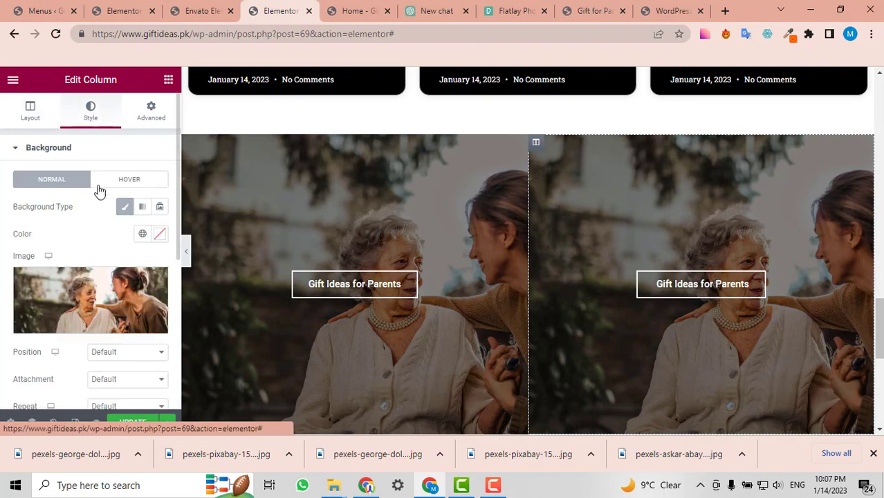
pyautogui.click(100, 283)
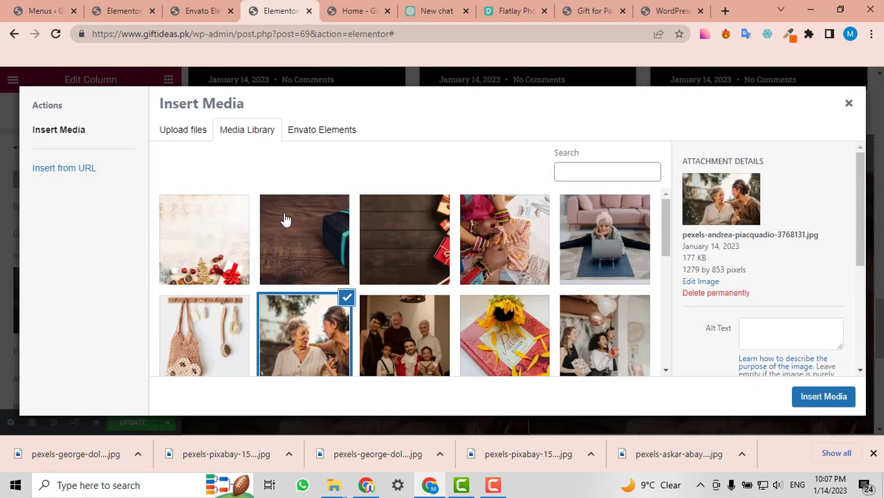
pyautogui.scroll(-1, 583, 262)
pyautogui.scroll(-2, 583, 261)
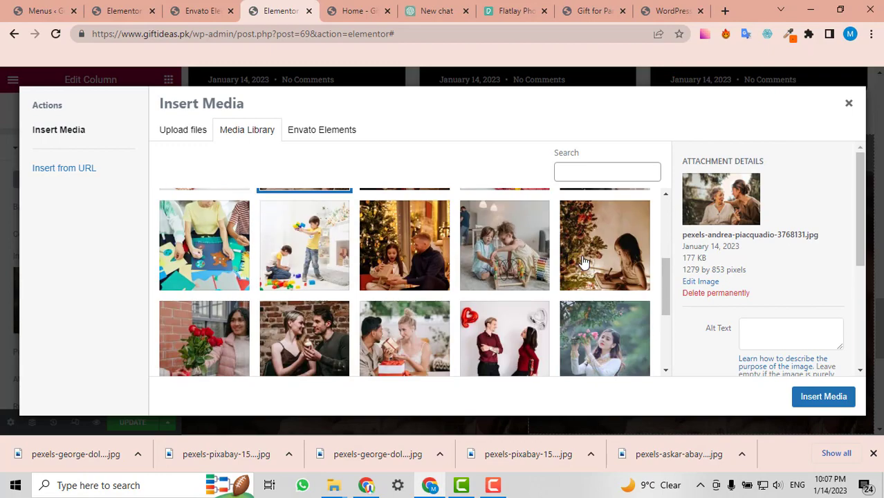
pyautogui.scroll(-1, 584, 262)
pyautogui.click(495, 284)
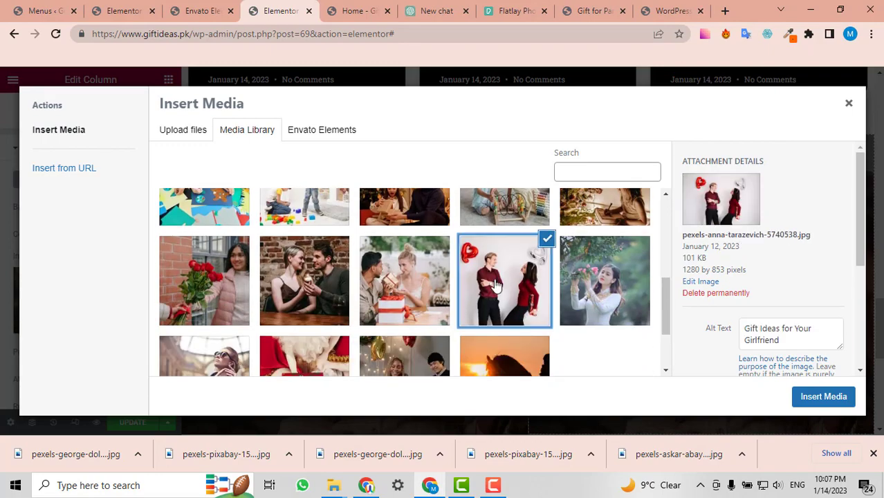
pyautogui.click(843, 398)
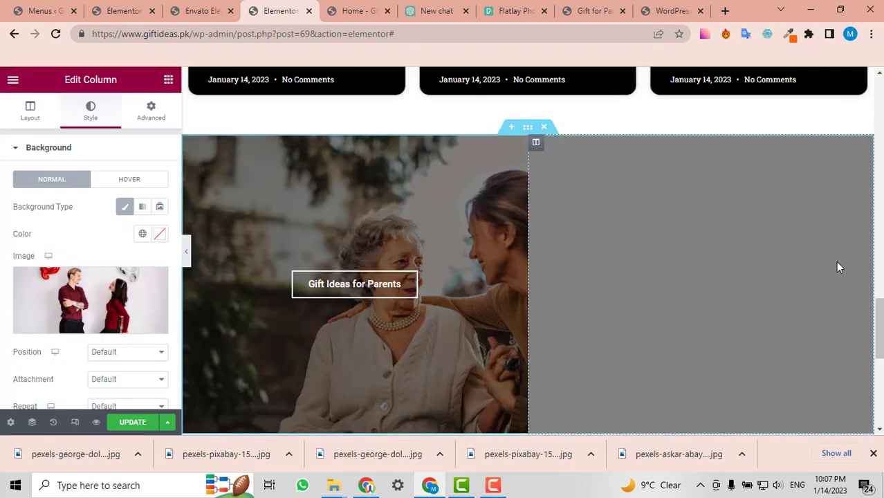
# - Change the duplicated column's button text to "Gift Ideas For Girl Friend"
pyautogui.scroll(-1, 836, 261)
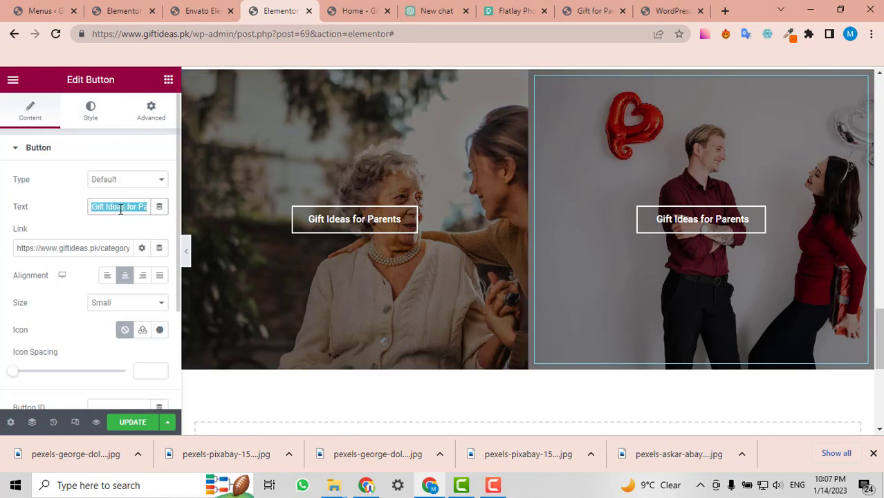
pyautogui.write('ift Id')
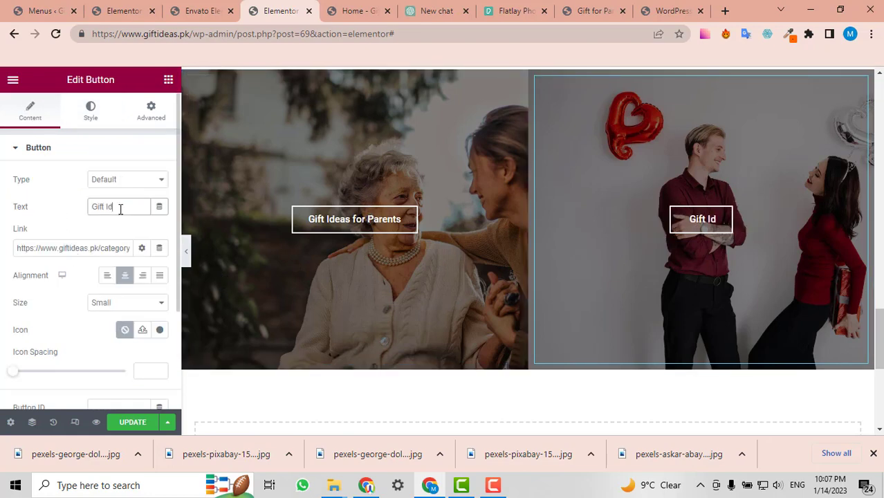
pyautogui.write('eas F')
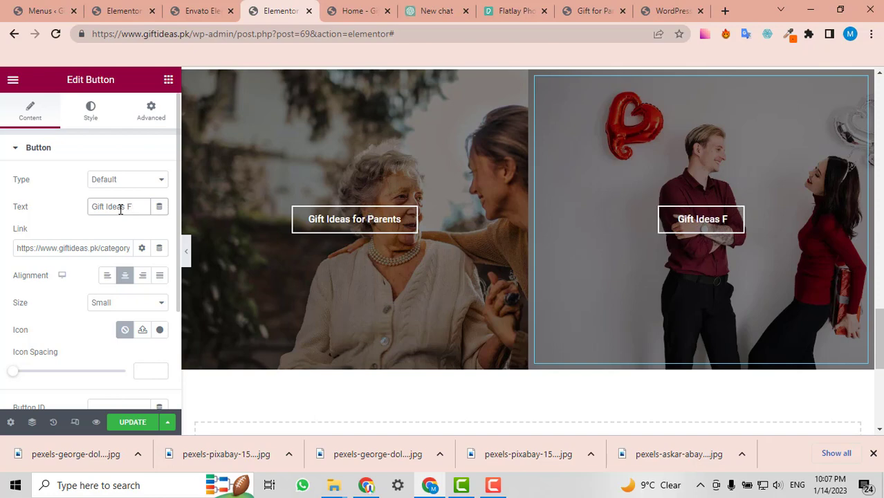
pyautogui.write('or Girl')
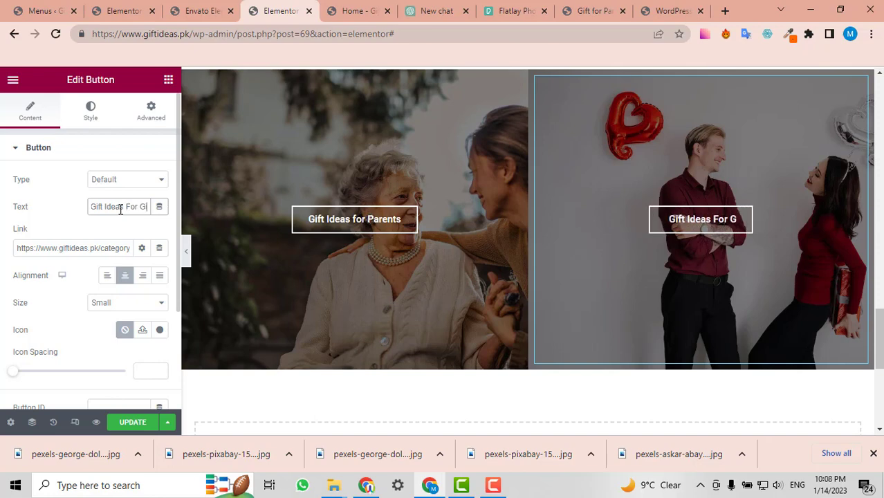
pyautogui.write(' Friend')
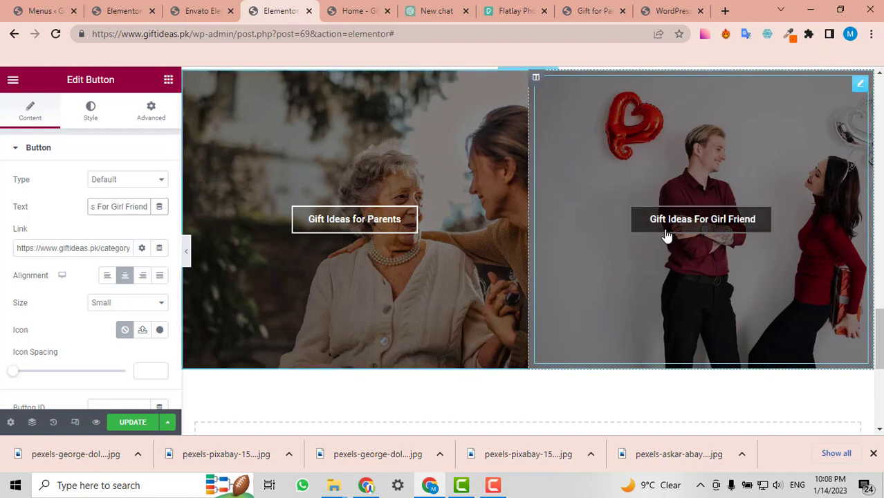
# - Review the whole home page layout from the hero slider through the two photo columns to the footer
pyautogui.scroll(1, 409, 272)
pyautogui.scroll(1, 409, 272)
pyautogui.scroll(-2, 409, 272)
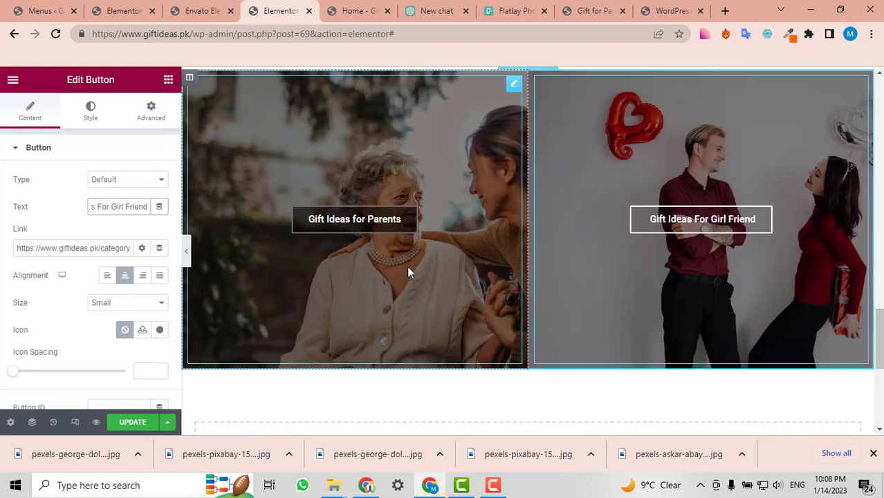
pyautogui.scroll(8, 406, 272)
pyautogui.scroll(10, 399, 270)
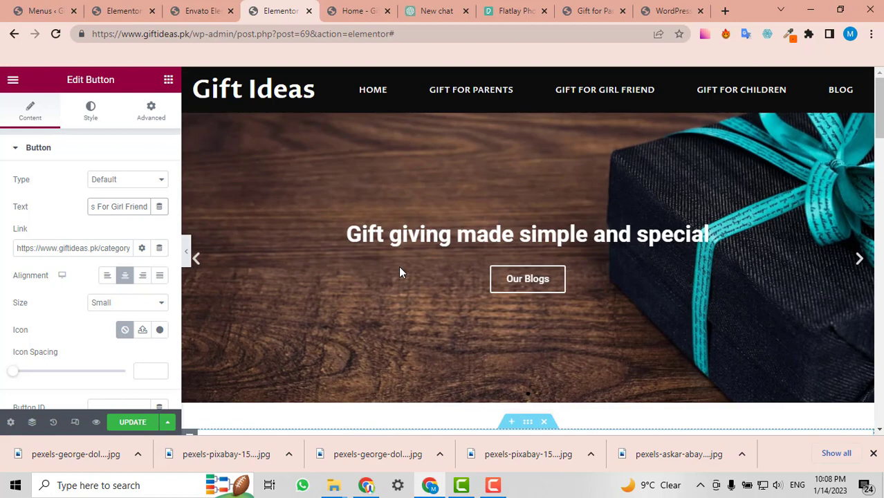
pyautogui.scroll(-13, 400, 270)
pyautogui.scroll(-9, 400, 272)
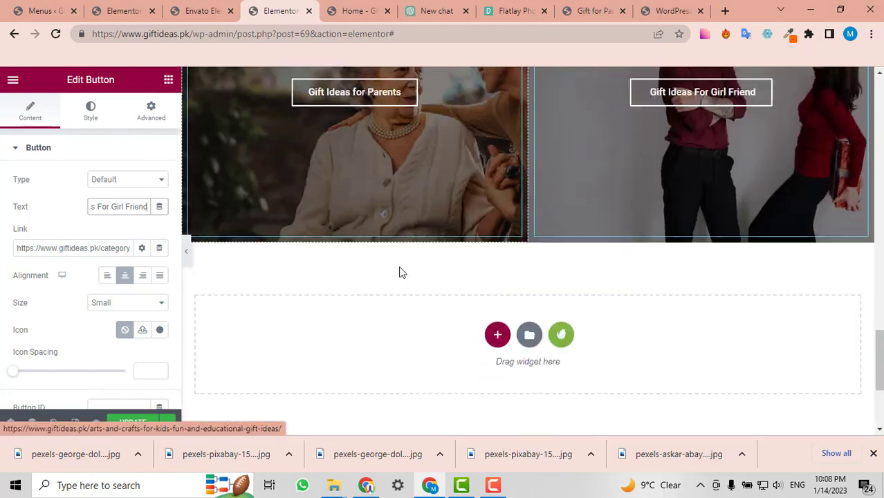
pyautogui.scroll(3, 657, 233)
pyautogui.scroll(-3, 472, 283)
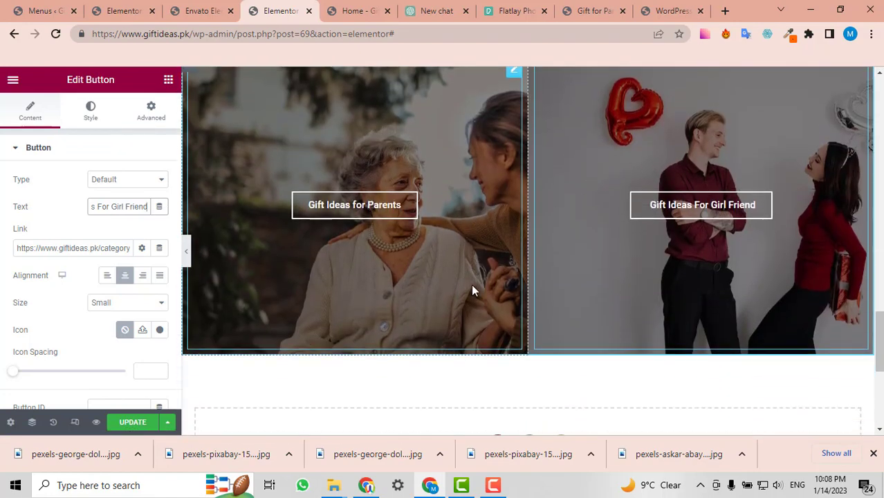
pyautogui.scroll(-2, 581, 291)
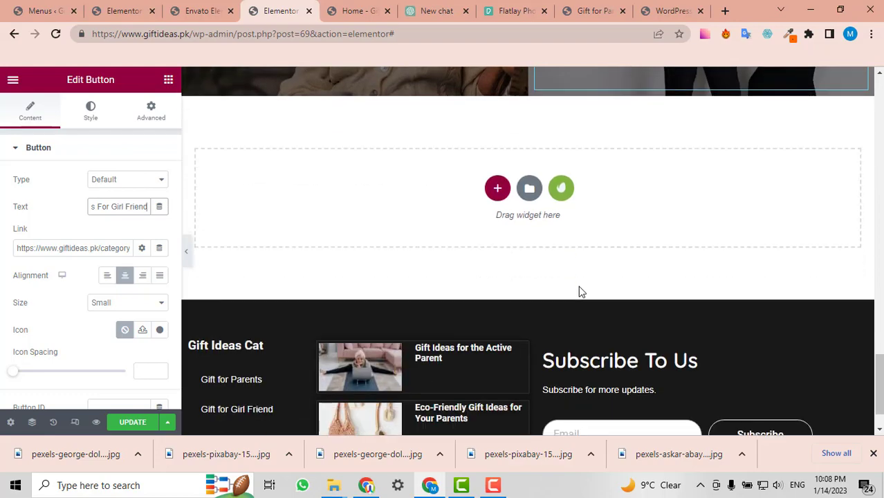
pyautogui.scroll(8, 582, 291)
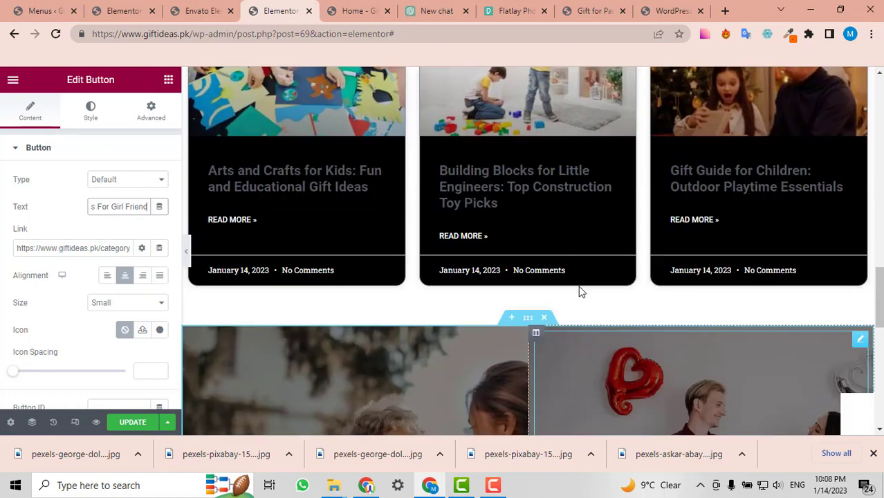
# - Update the home page, switch briefly to the live site's home page, and return to the Elementor editor
pyautogui.scroll(-6, 554, 288)
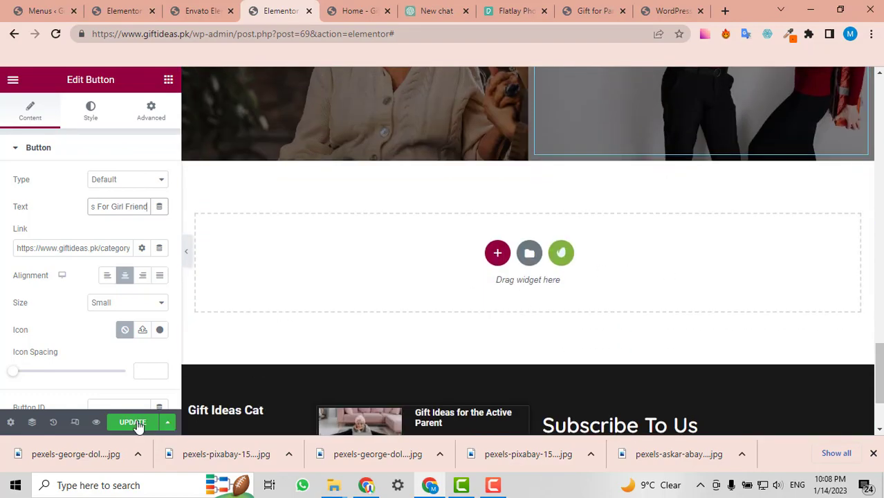
pyautogui.click(356, 9)
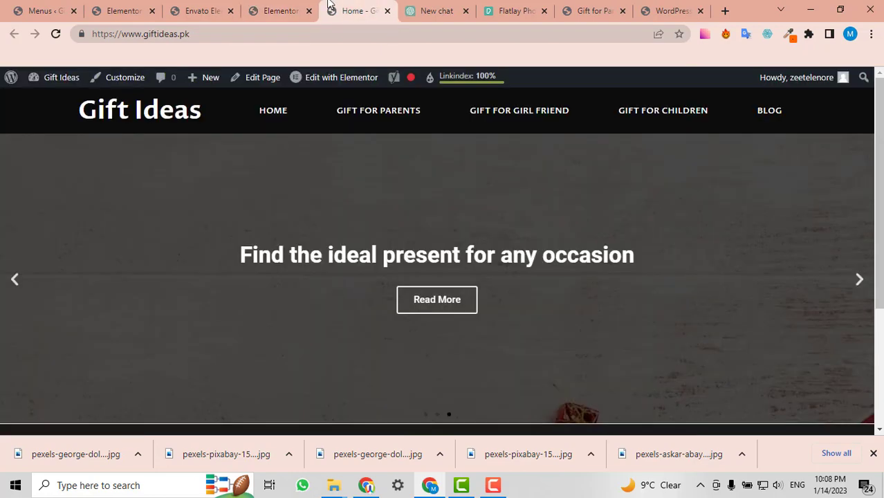
pyautogui.click(267, 7)
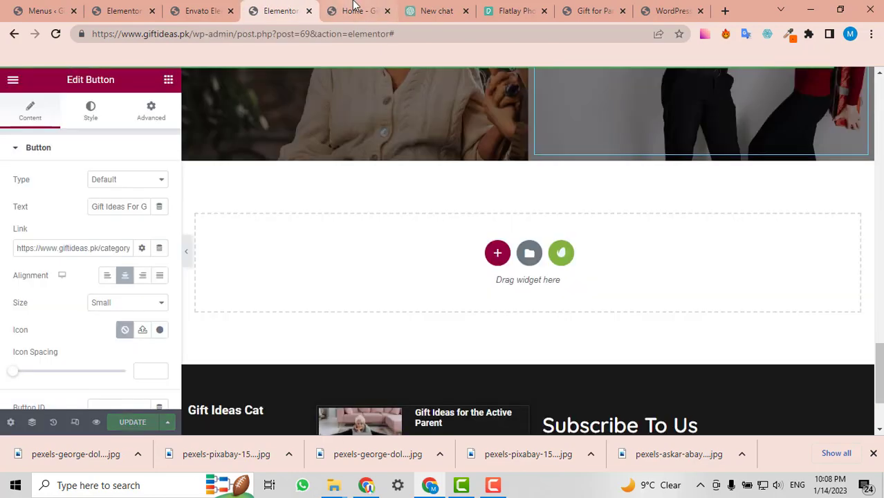
# - Reload the live home page and review its sections from the hero slider down to the photo columns and footer
pyautogui.click(351, 7)
pyautogui.click(55, 36)
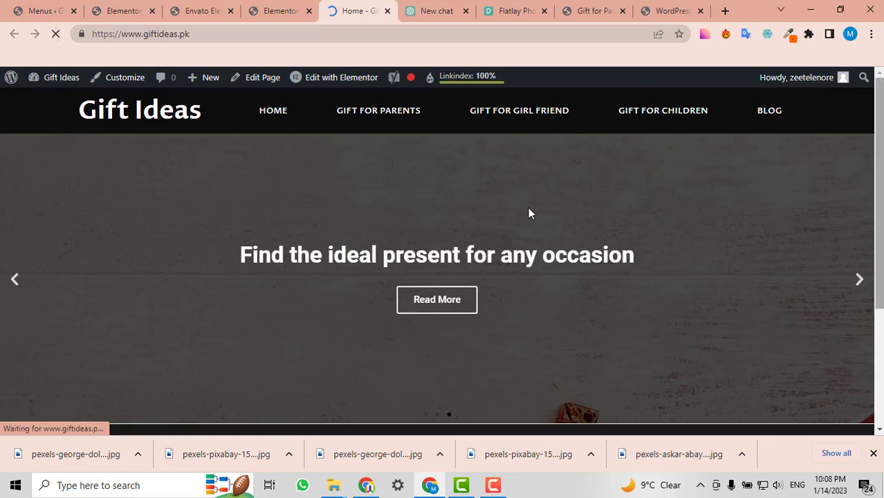
pyautogui.scroll(-4, 529, 213)
pyautogui.scroll(-5, 529, 212)
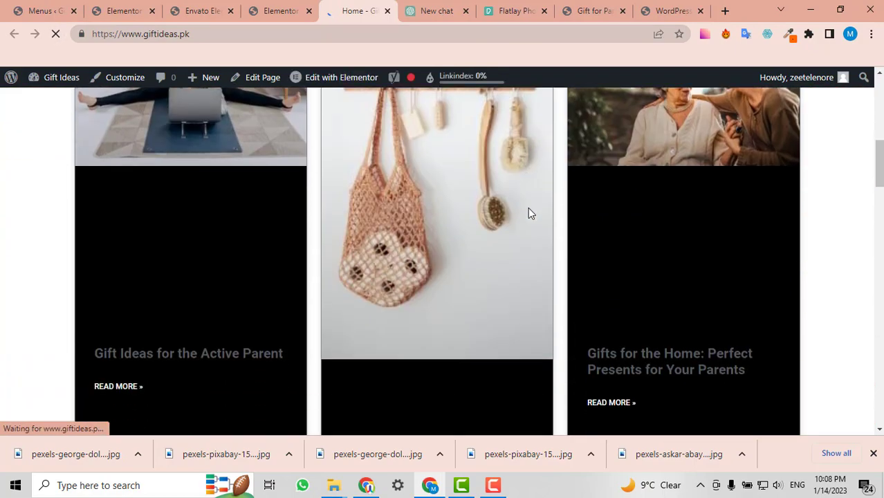
pyautogui.scroll(8, 529, 212)
pyautogui.scroll(-7, 529, 213)
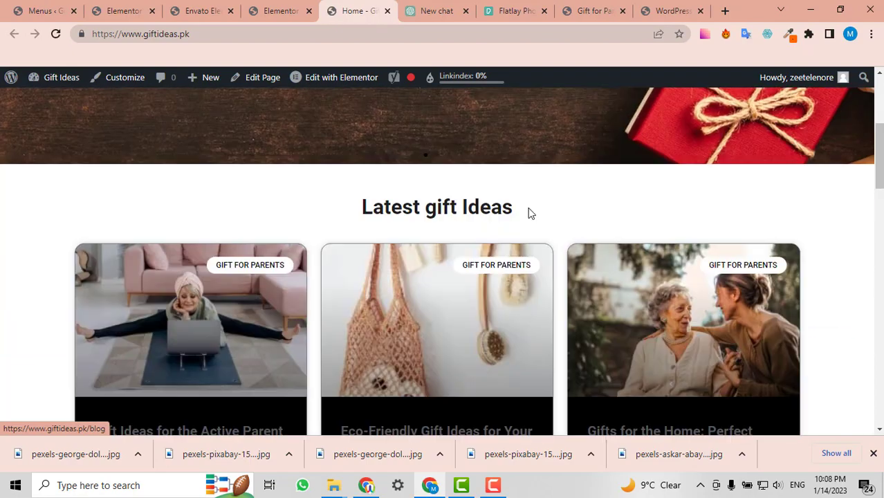
pyautogui.scroll(2, 530, 213)
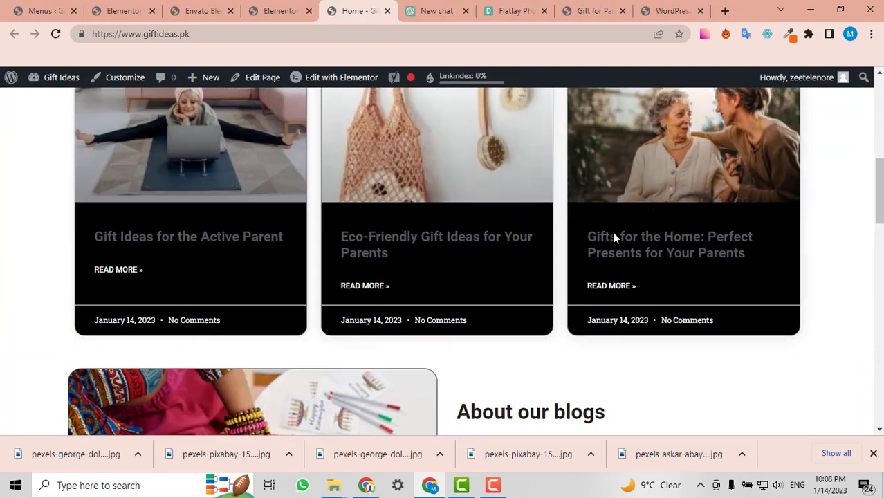
pyautogui.scroll(3, 332, 253)
pyautogui.scroll(-3, 315, 255)
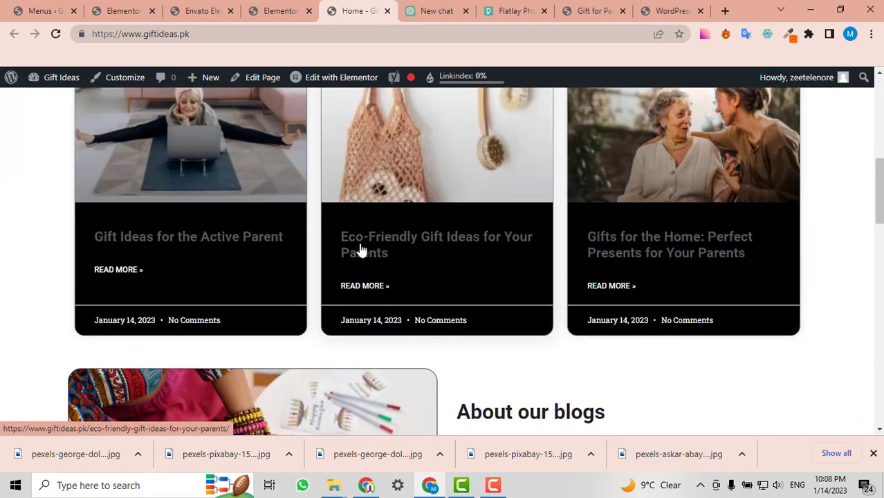
pyautogui.scroll(-10, 425, 260)
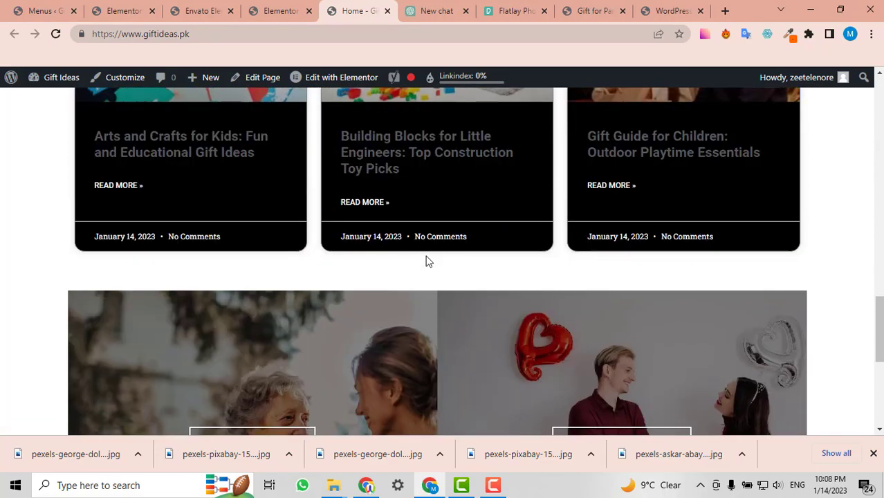
pyautogui.scroll(-5, 426, 261)
pyautogui.scroll(15, 426, 261)
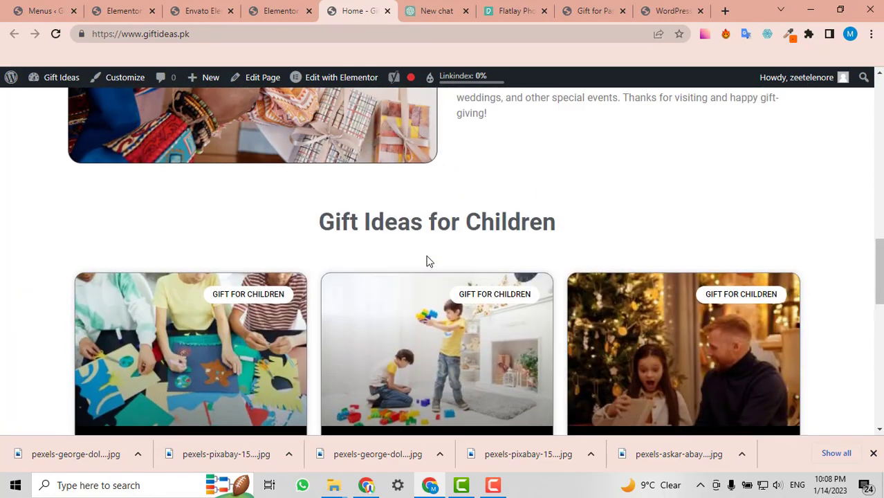
pyautogui.scroll(10, 427, 259)
pyautogui.scroll(-18, 427, 257)
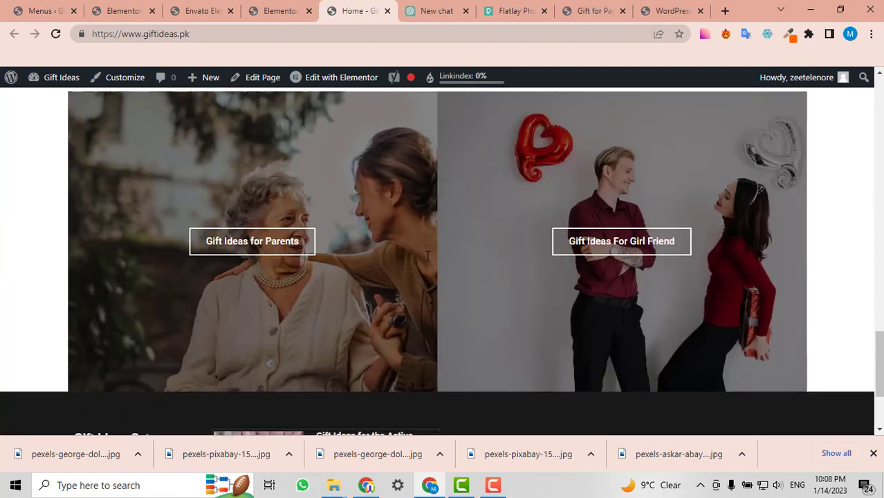
pyautogui.scroll(-2, 427, 256)
pyautogui.scroll(4, 427, 256)
# - Back in the Elementor editor, set the content width of the two-column photo section to Full Width
pyautogui.click(261, 8)
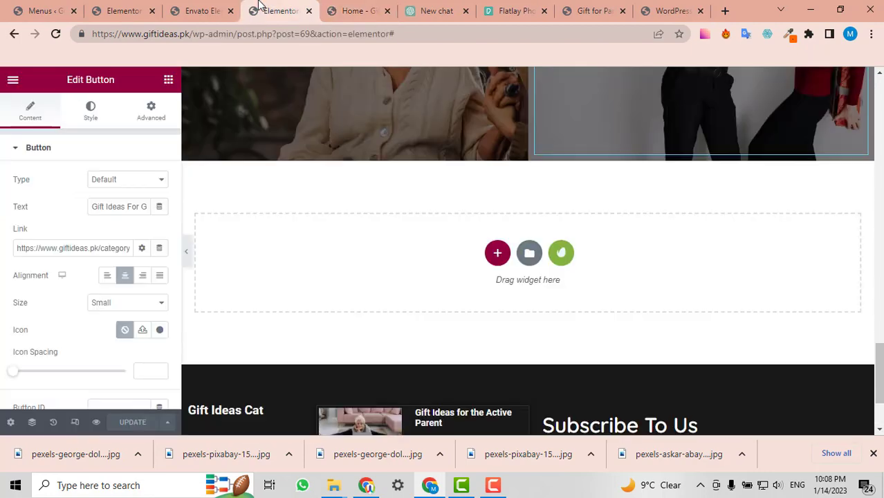
pyautogui.scroll(-1, 497, 278)
pyautogui.scroll(7, 497, 279)
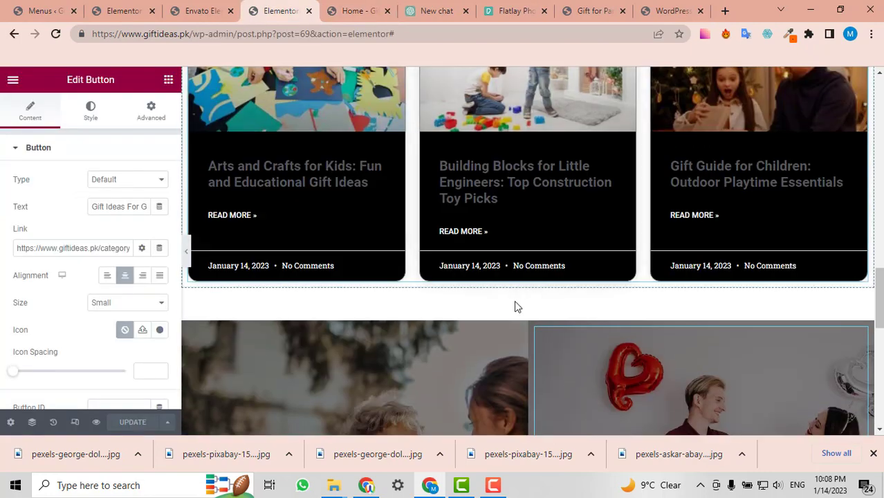
pyautogui.scroll(-2, 519, 332)
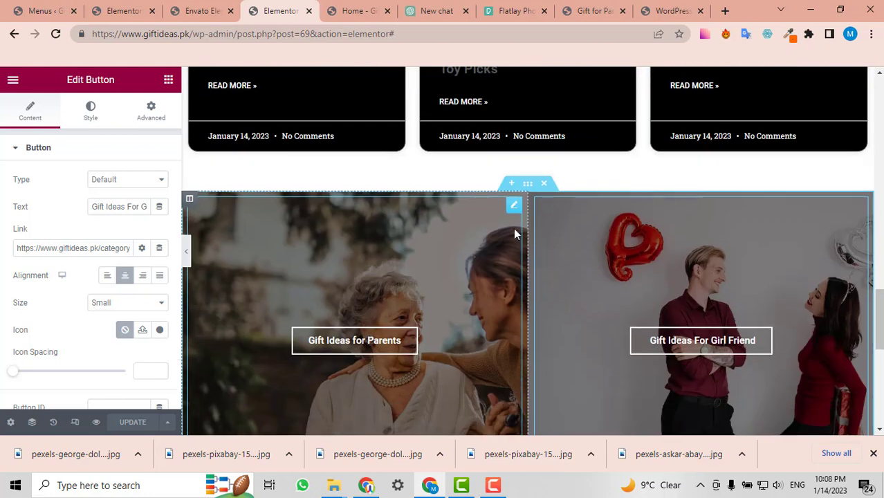
pyautogui.click(528, 183)
pyautogui.click(100, 184)
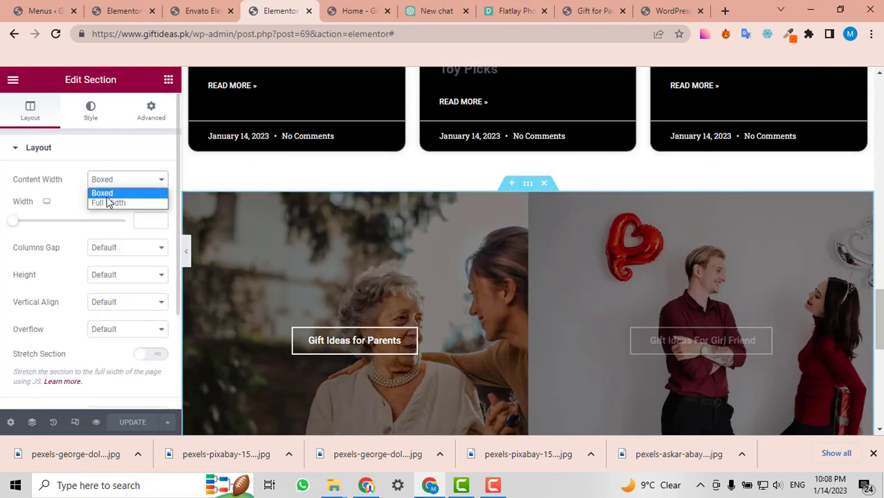
pyautogui.click(107, 203)
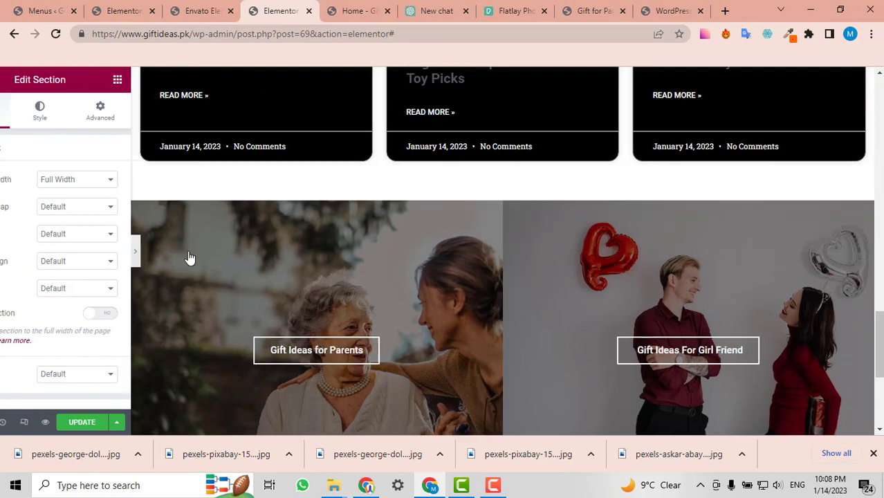
# - Hide the editing panel and examine the photo section against the post cards above and the footer below
pyautogui.click(187, 256)
pyautogui.scroll(-3, 579, 242)
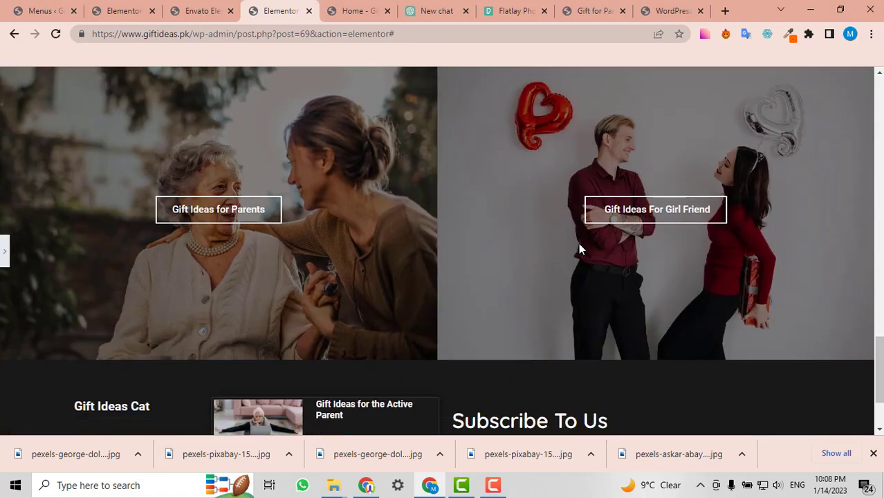
pyautogui.scroll(3, 578, 243)
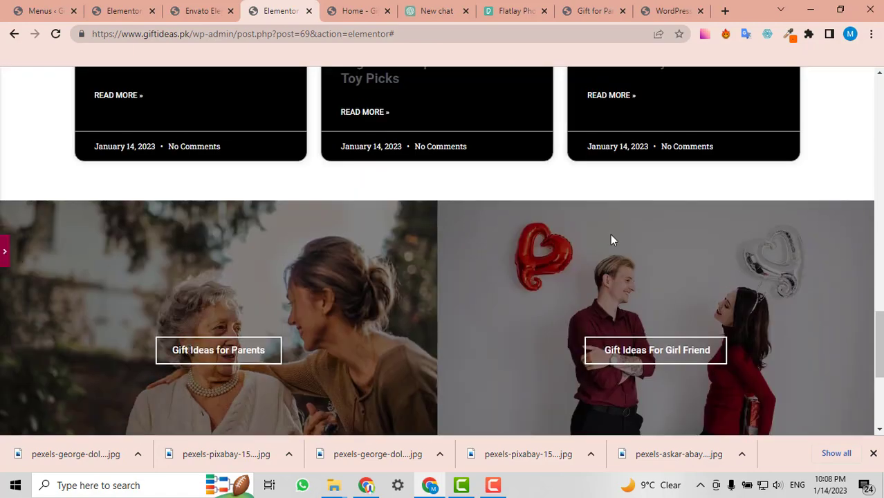
pyautogui.scroll(-3, 664, 239)
pyautogui.scroll(4, 664, 239)
pyautogui.scroll(-4, 304, 230)
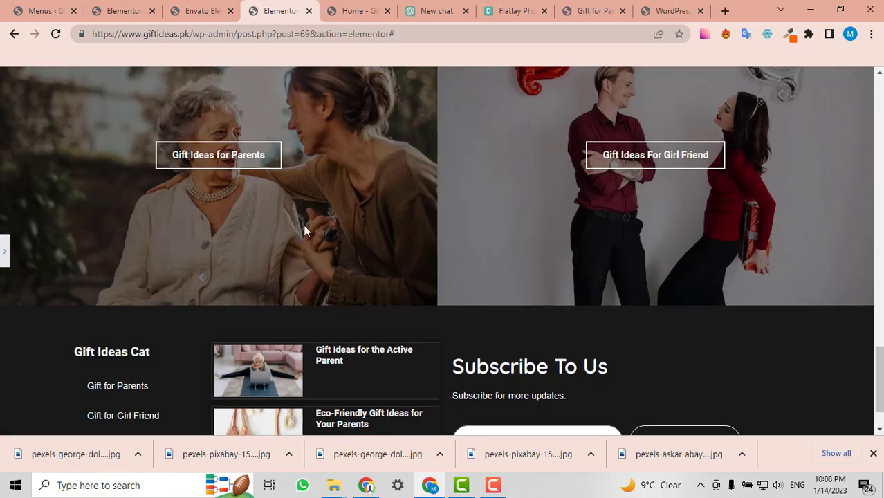
# - Restore the editing panel, update the home page, and reload the live site to review its post and about sections
pyautogui.click(2, 245)
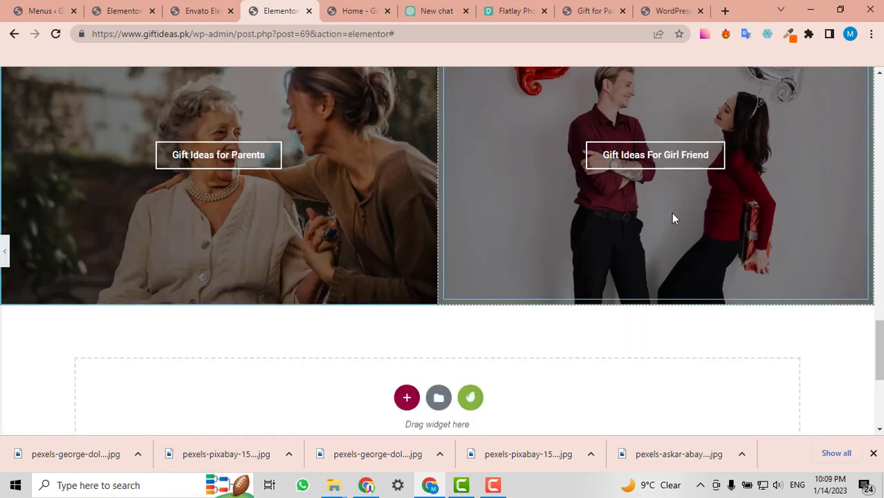
pyautogui.click(671, 214)
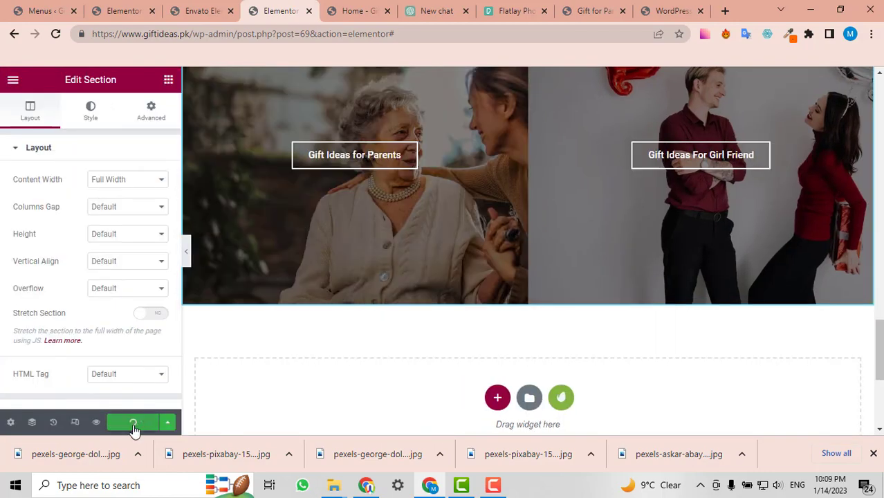
pyautogui.click(367, 4)
pyautogui.scroll(15, 415, 214)
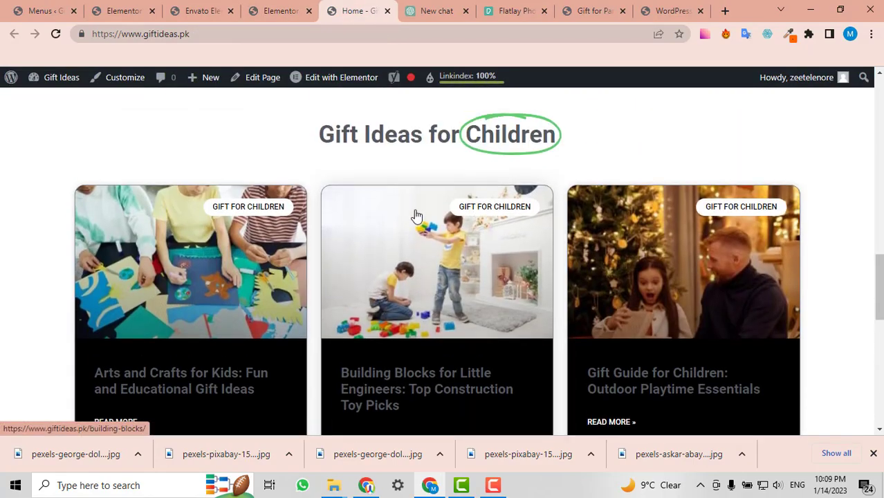
pyautogui.click(57, 34)
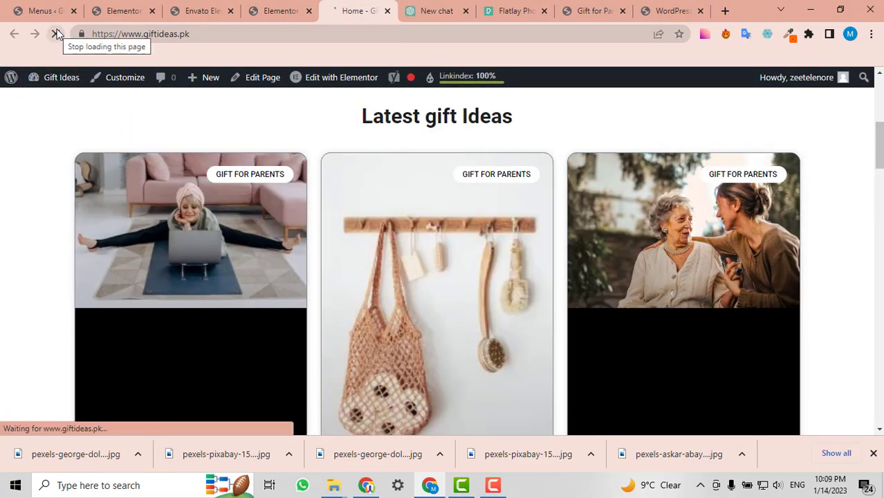
pyautogui.scroll(-6, 640, 247)
pyautogui.scroll(-8, 640, 247)
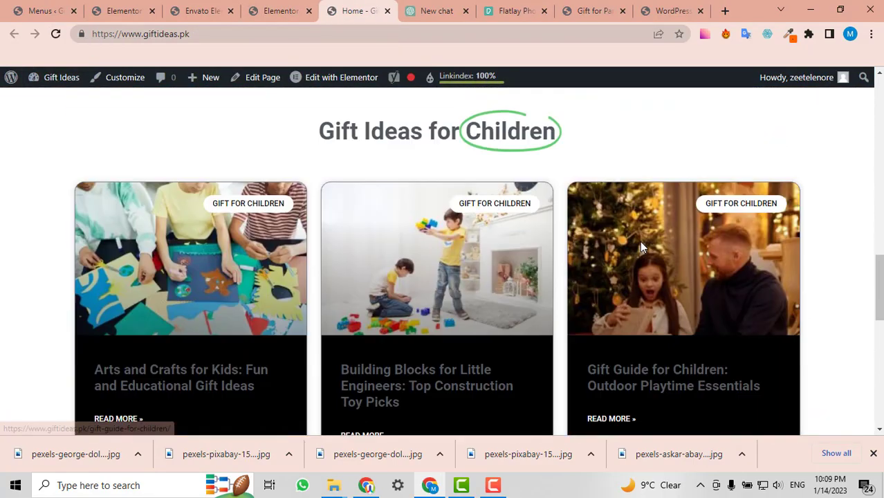
pyautogui.scroll(7, 640, 247)
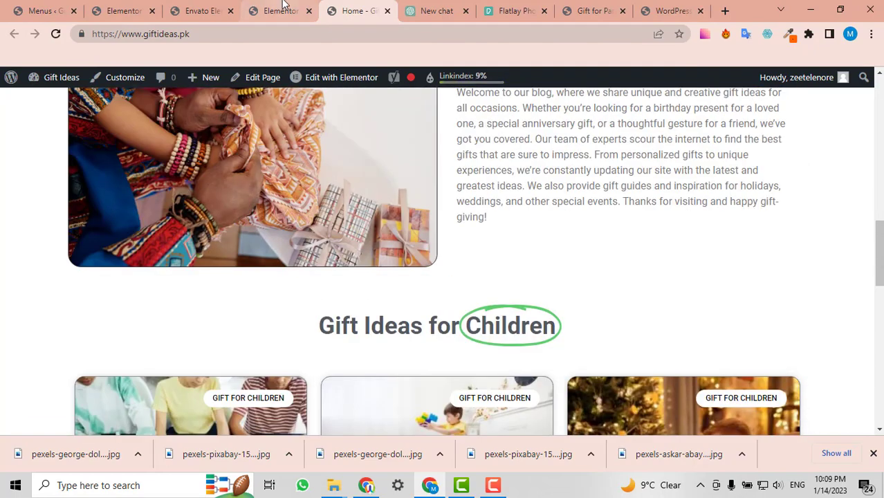
# - Return to the Elementor editor, open the "Latest gift Ideas" posts widget for editing and look through its content settings
pyautogui.click(277, 10)
pyautogui.scroll(6, 695, 220)
pyautogui.scroll(8, 695, 222)
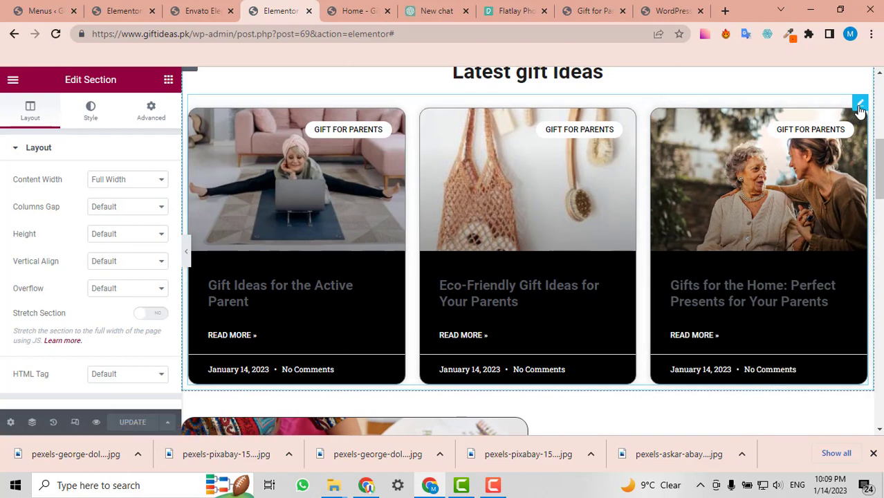
pyautogui.click(860, 107)
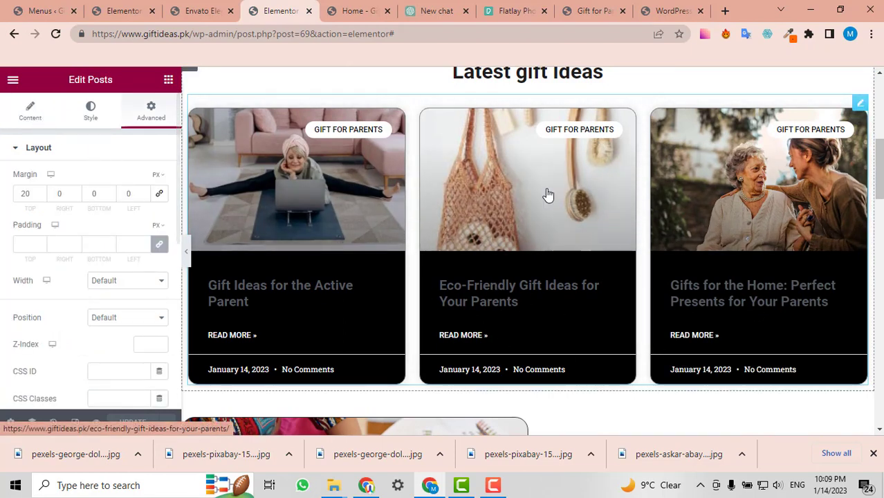
pyautogui.click(30, 116)
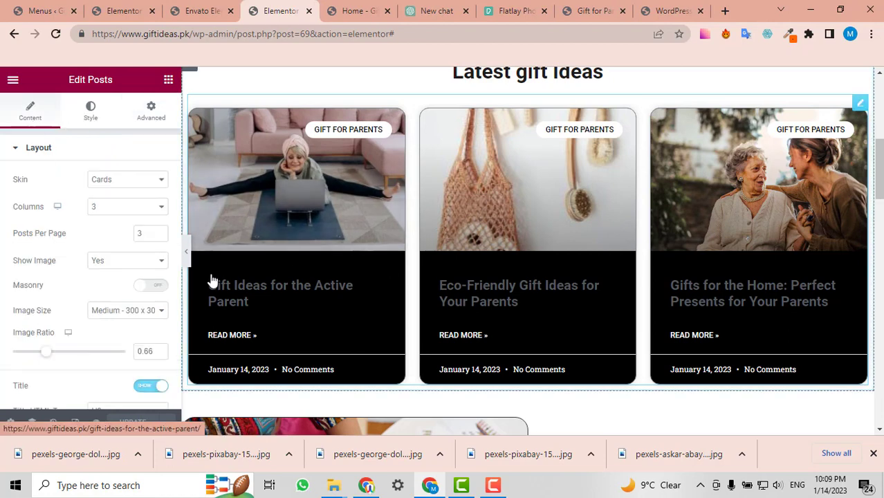
pyautogui.scroll(-1, 99, 319)
pyautogui.scroll(-7, 99, 319)
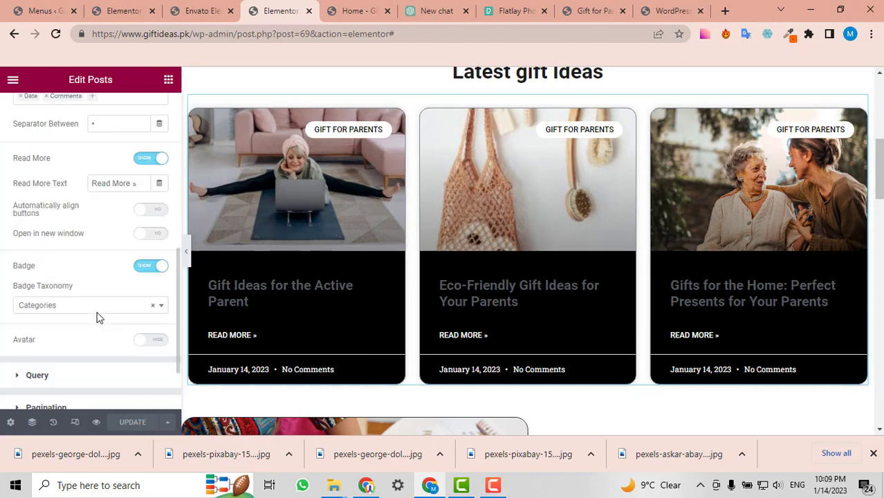
pyautogui.scroll(8, 99, 318)
# - Set the title color of the "Latest gift Ideas" post cards to white, #FFFFFF
pyautogui.click(90, 116)
pyautogui.scroll(-1, 93, 242)
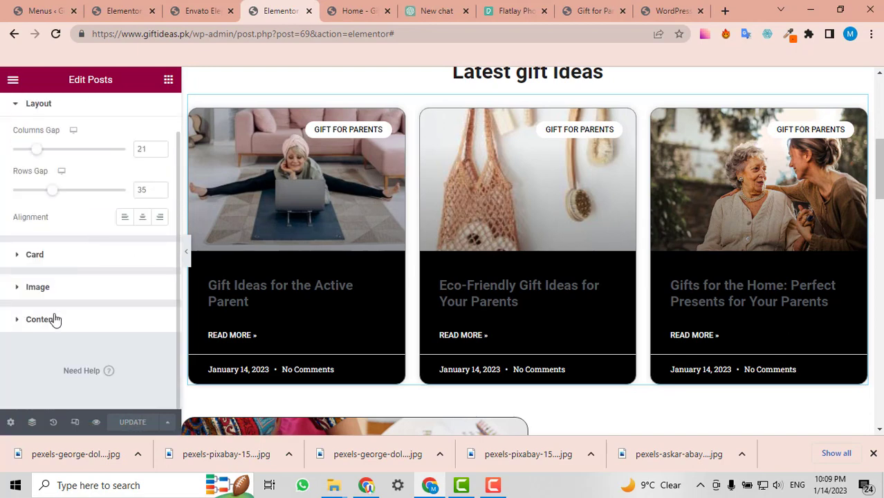
pyautogui.click(3, 319)
pyautogui.scroll(-1, 67, 313)
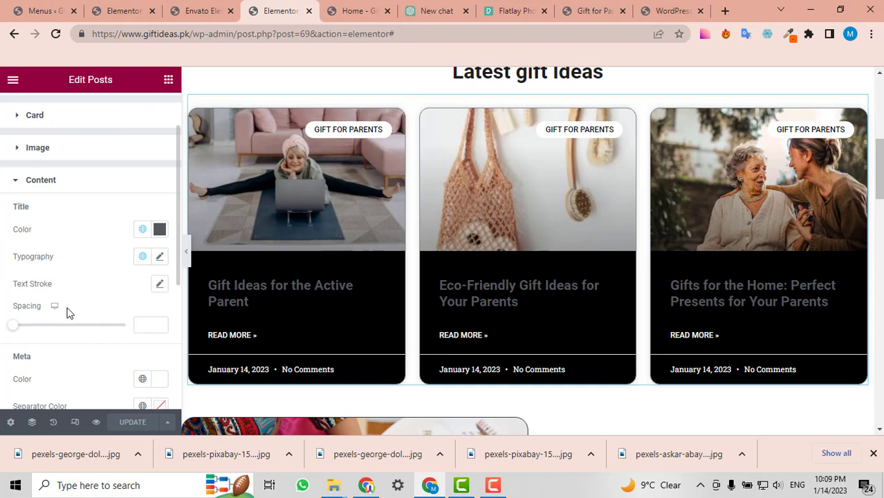
pyautogui.click(160, 230)
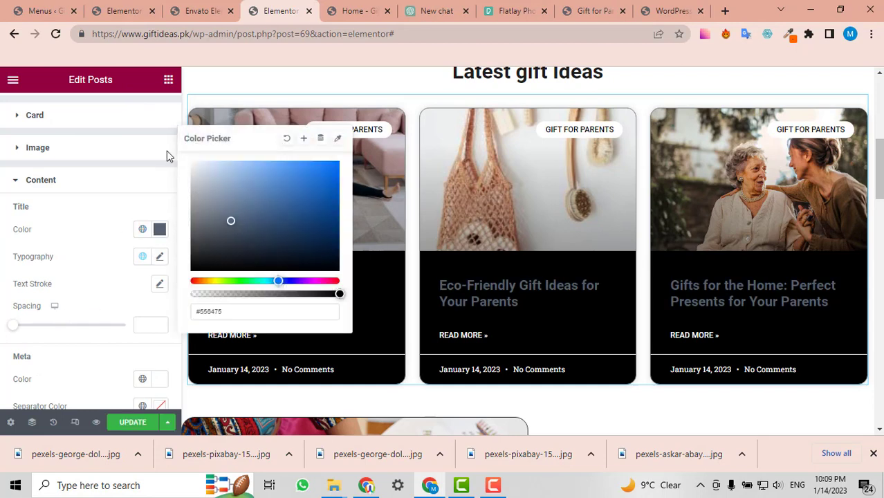
pyautogui.moveTo(167, 155); pyautogui.dragTo(158, 149)
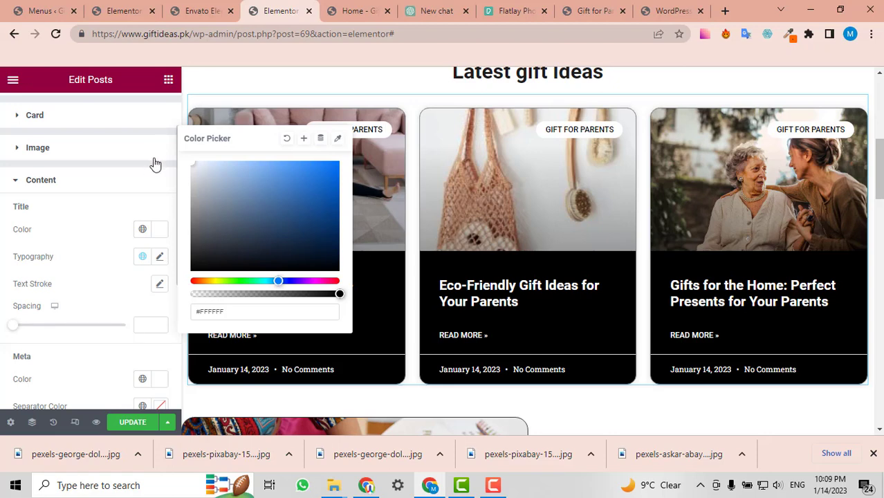
pyautogui.click(104, 231)
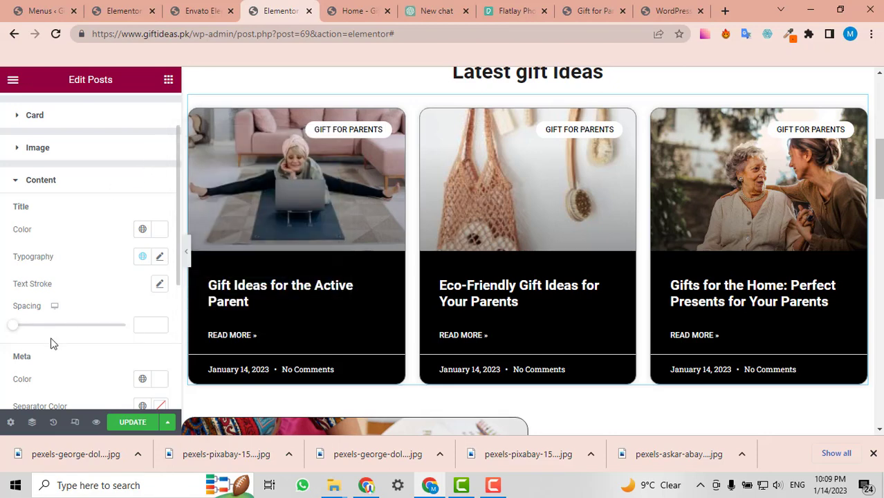
# - Check the typography settings of the post card titles and look over the "Latest gift Ideas" section
pyautogui.scroll(-1, 85, 326)
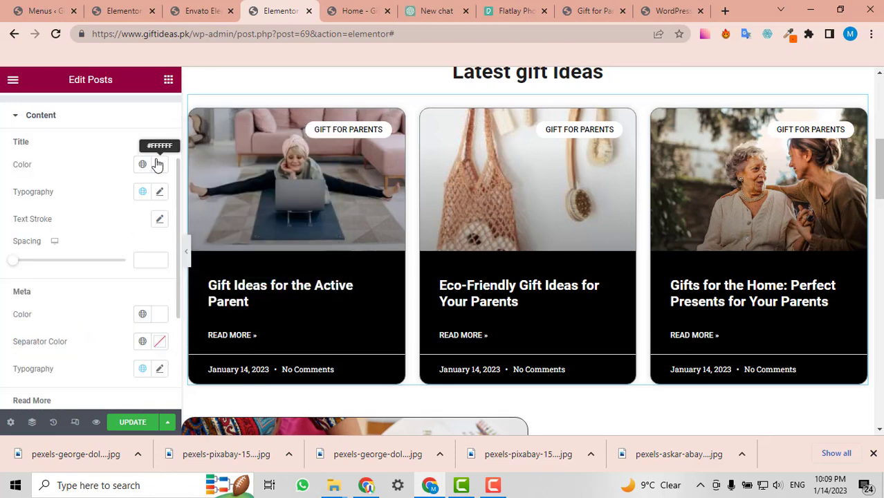
pyautogui.click(158, 192)
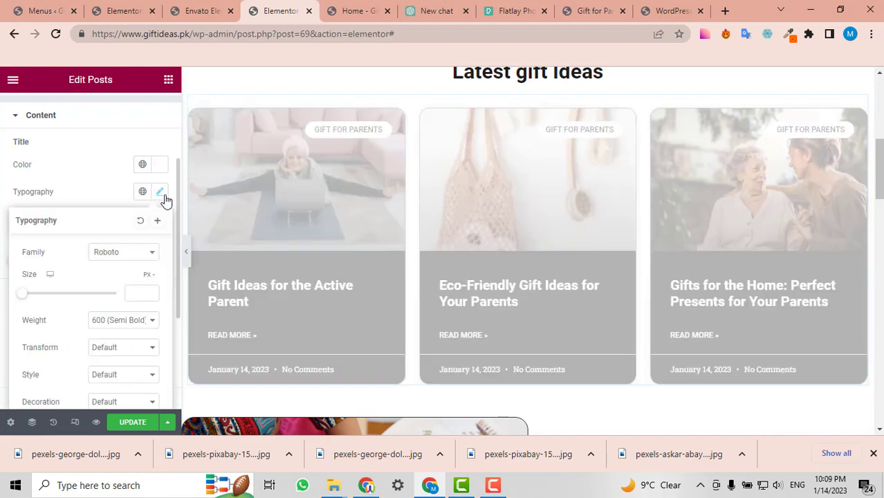
pyautogui.click(81, 188)
pyautogui.scroll(-2, 708, 276)
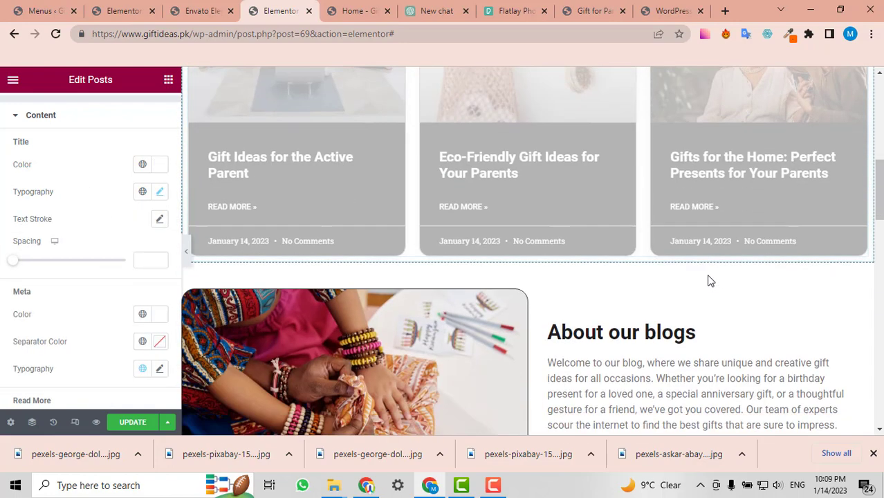
pyautogui.scroll(5, 707, 277)
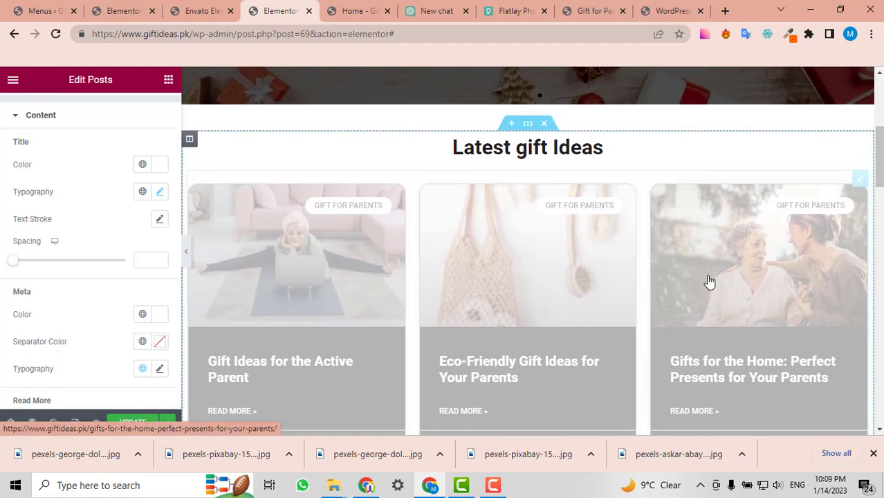
# - Look through the posts widget's title, meta and read-more style settings and compare the "Latest gift Ideas" and "Gift Ideas for Children" cards
pyautogui.scroll(-10, 699, 273)
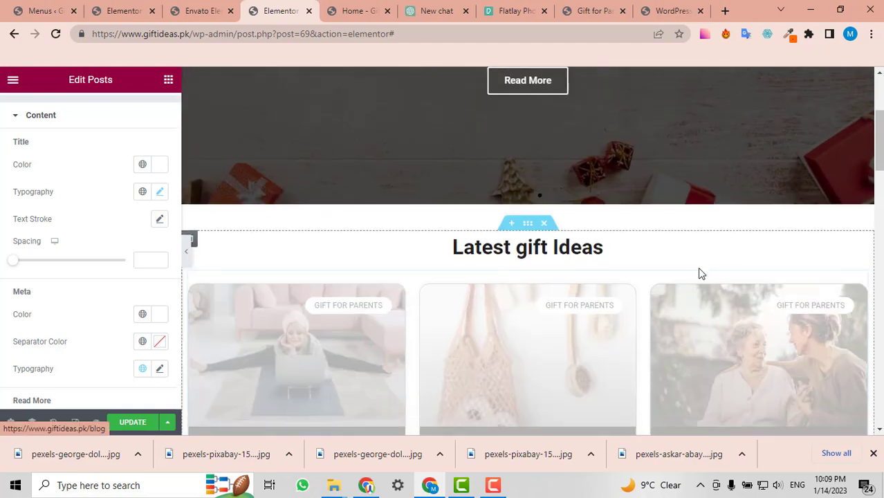
pyautogui.scroll(4, 429, 227)
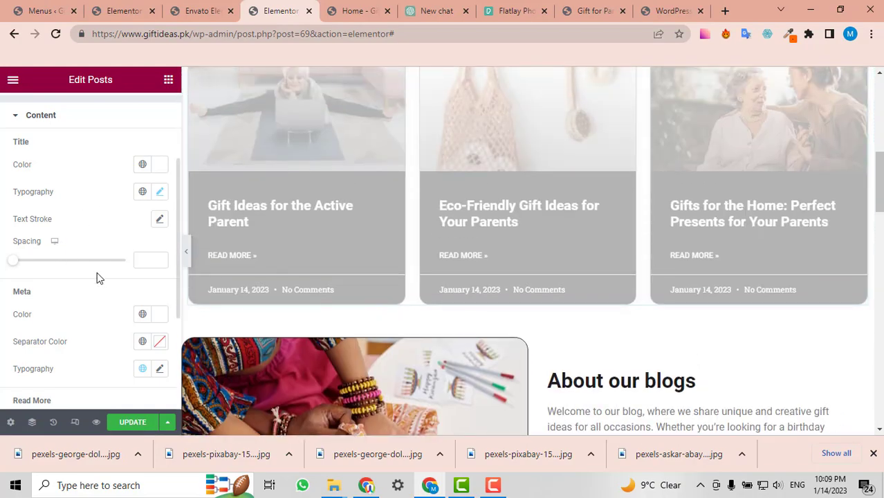
pyautogui.scroll(2, 554, 169)
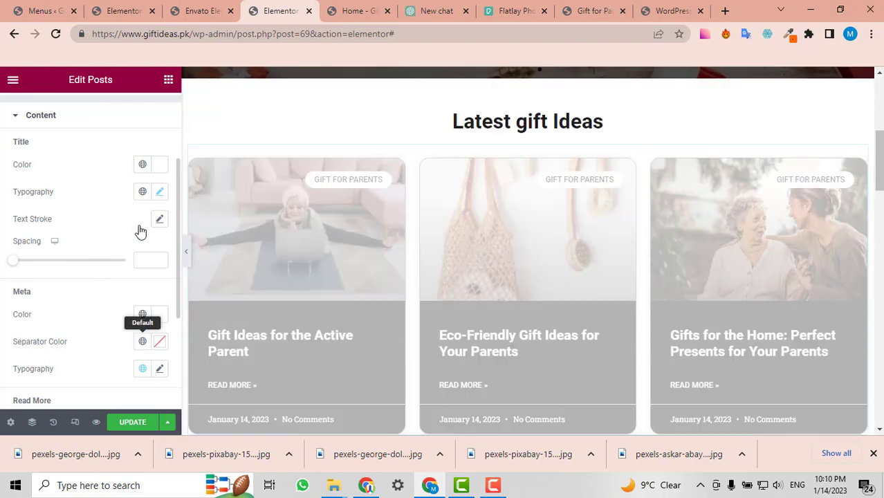
pyautogui.scroll(2, 140, 231)
pyautogui.scroll(-4, 140, 232)
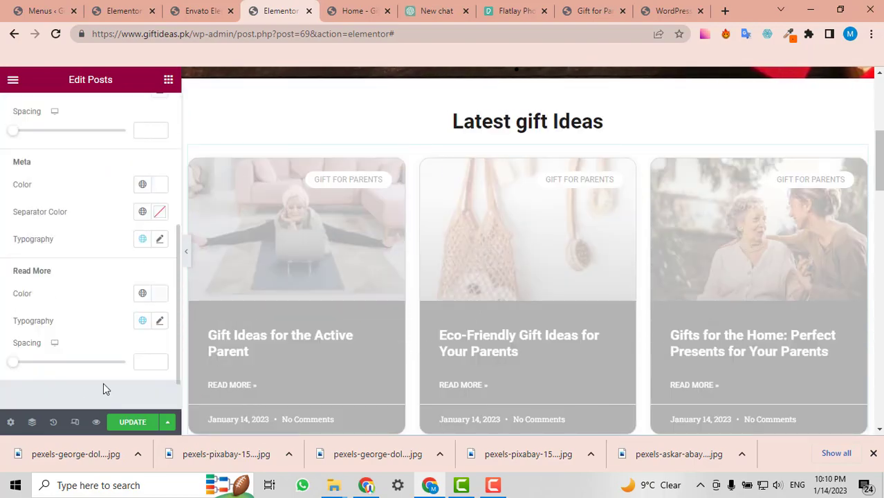
pyautogui.scroll(-11, 695, 162)
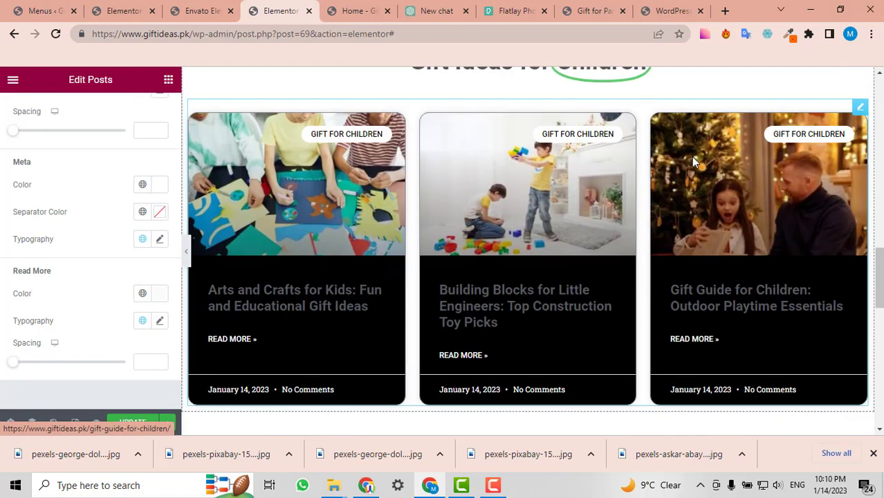
pyautogui.scroll(6, 694, 164)
pyautogui.scroll(6, 695, 162)
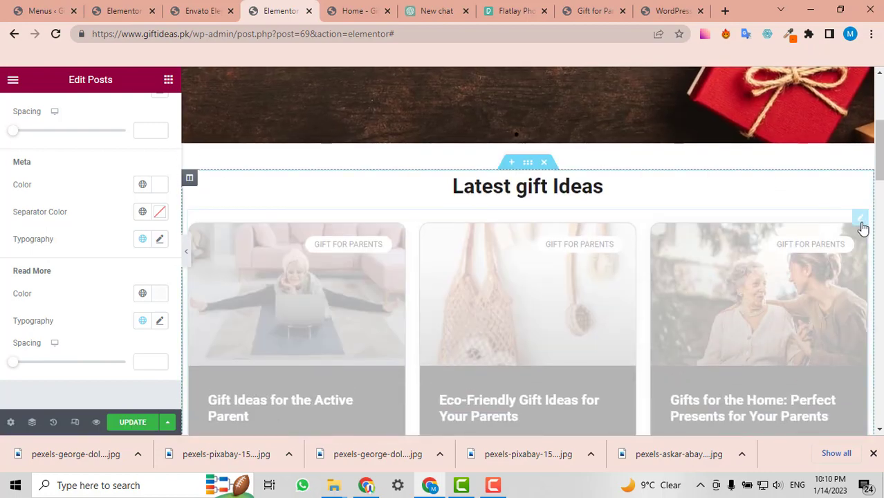
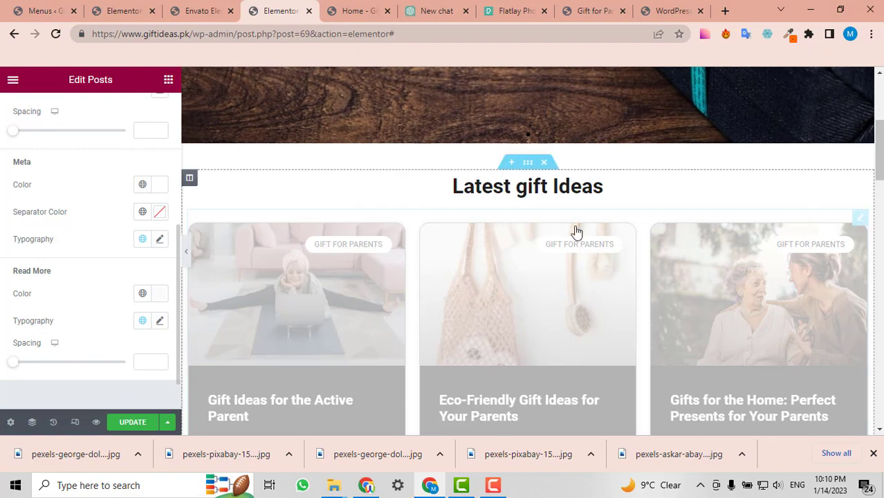
pyautogui.scroll(-3, 577, 231)
pyautogui.scroll(4, 557, 225)
pyautogui.scroll(-2, 553, 244)
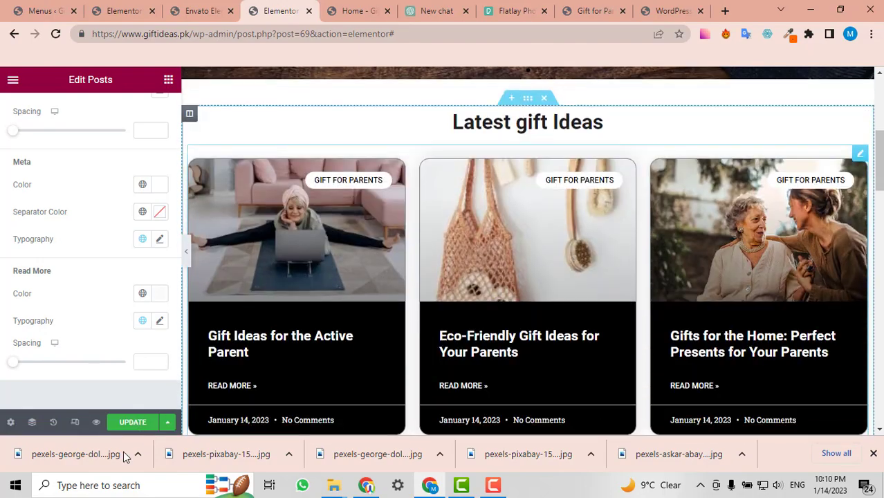
# - Preview the home page in the mobile layout and examine the slider, the "Latest gift Ideas" cards and the about section's photo
pyautogui.click(74, 423)
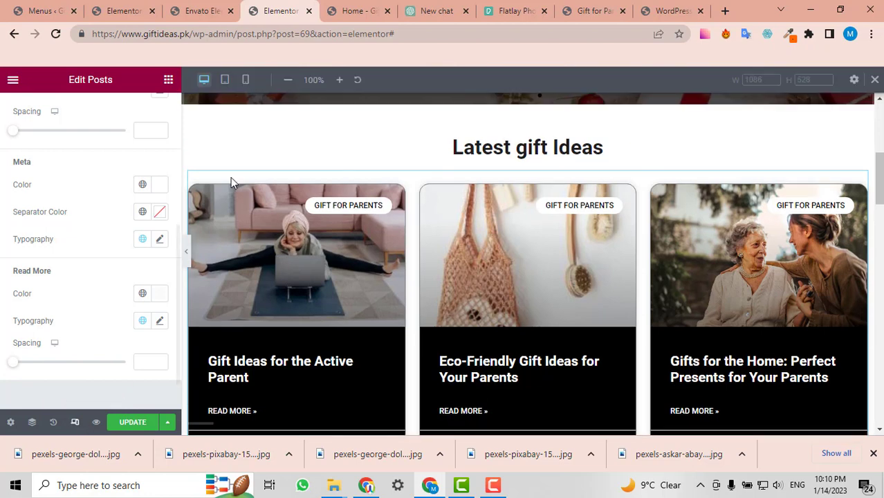
pyautogui.click(245, 81)
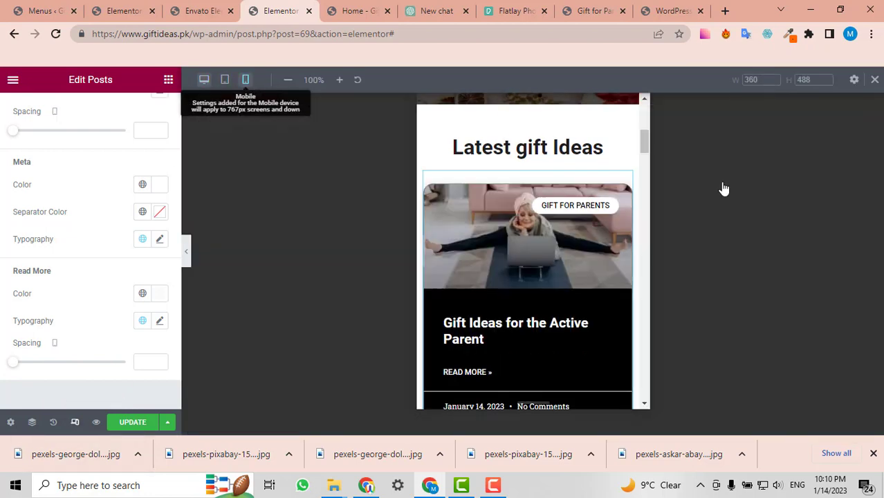
pyautogui.scroll(5, 613, 243)
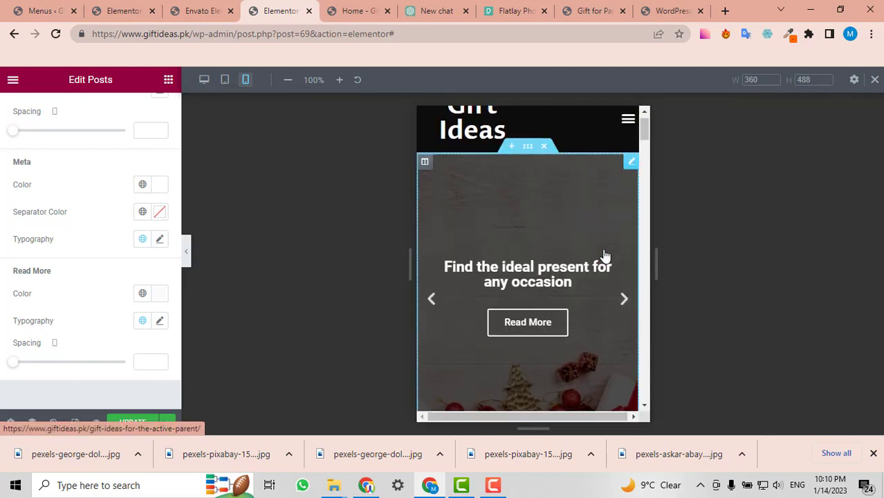
pyautogui.scroll(-4, 605, 256)
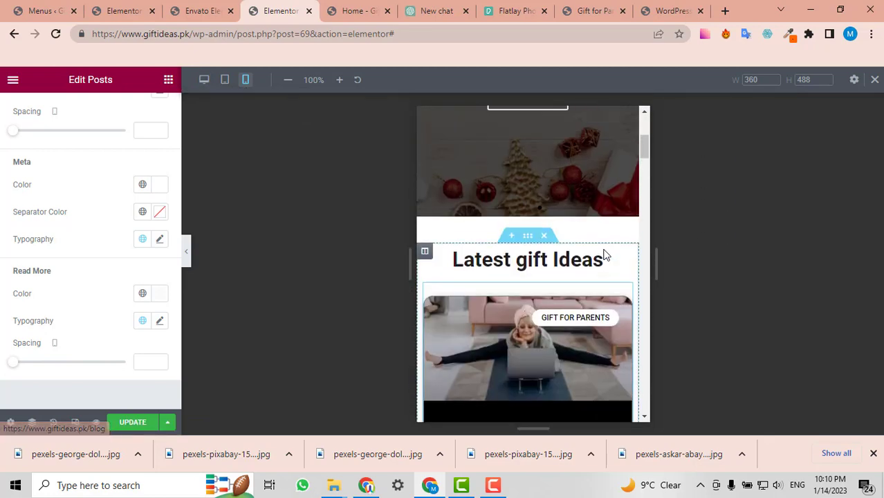
pyautogui.scroll(4, 509, 255)
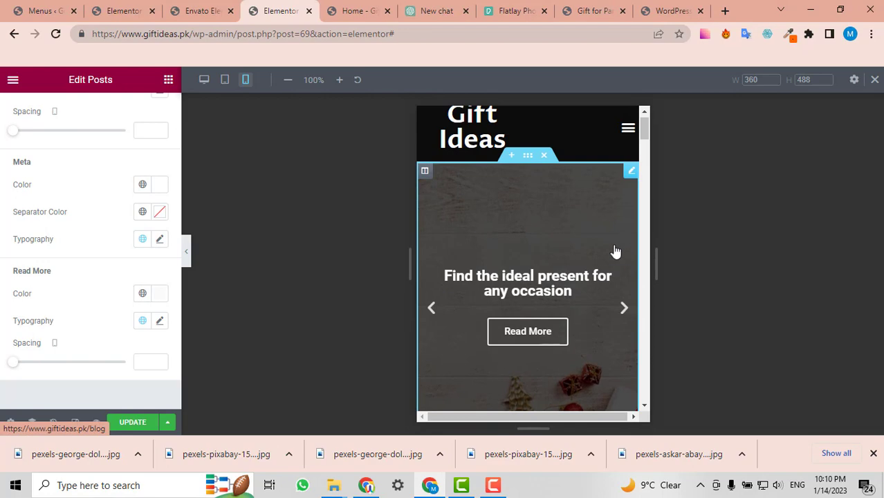
pyautogui.scroll(-2, 599, 187)
pyautogui.scroll(2, 629, 200)
pyautogui.scroll(-3, 609, 206)
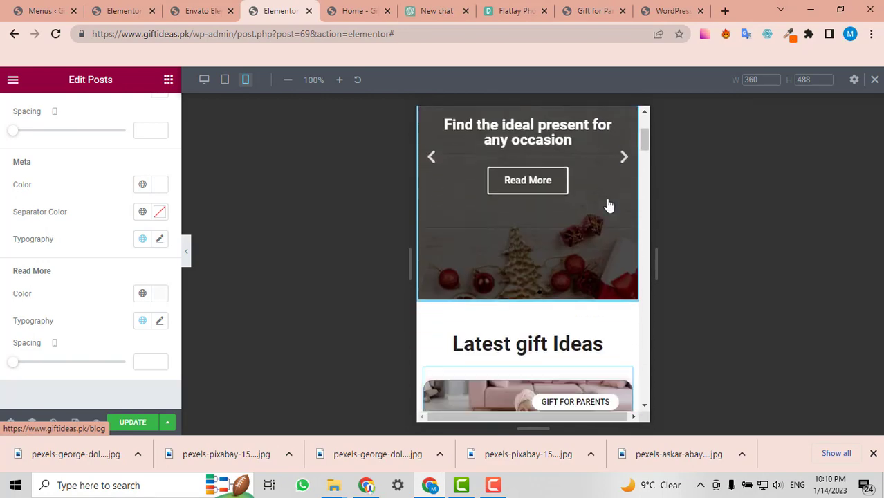
pyautogui.scroll(-8, 609, 206)
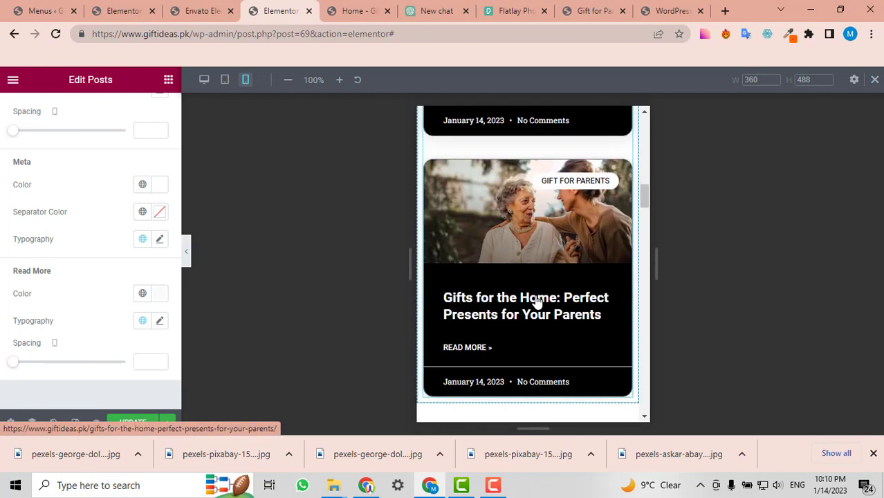
pyautogui.scroll(4, 536, 305)
pyautogui.scroll(3, 610, 166)
pyautogui.scroll(-8, 611, 232)
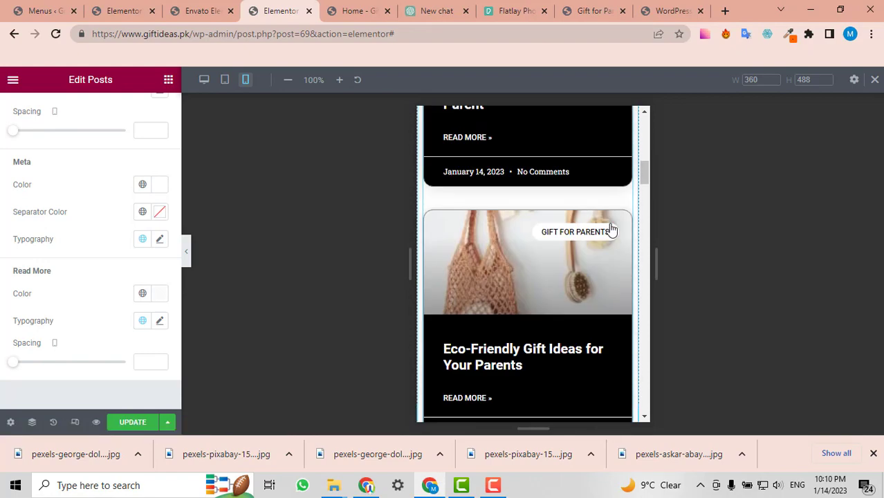
pyautogui.scroll(-8, 611, 230)
pyautogui.scroll(5, 495, 232)
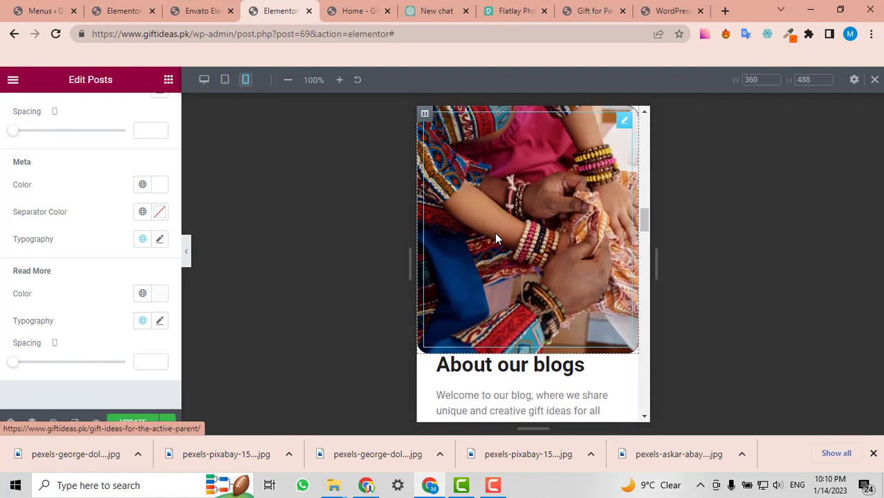
# - Unlink the mobile margins of the "About our blogs" text column and set its top margin to 20 px
pyautogui.scroll(1, 494, 238)
pyautogui.scroll(-5, 550, 284)
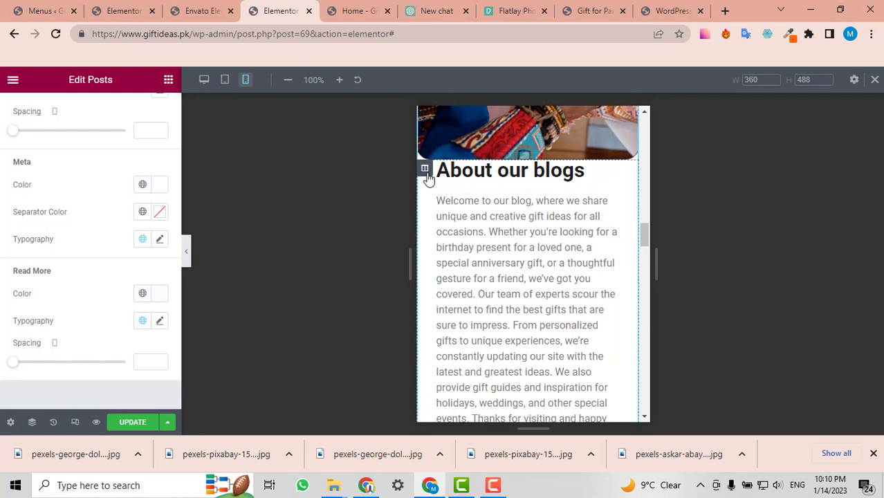
pyautogui.click(425, 169)
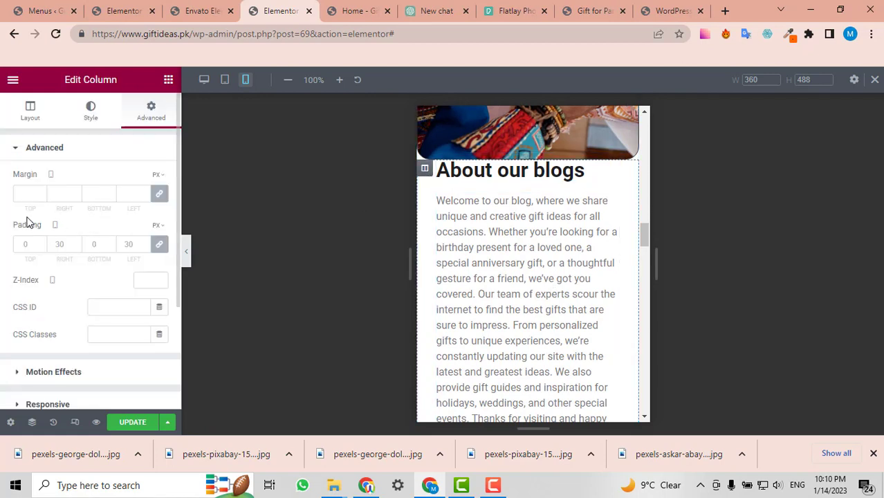
pyautogui.click(158, 194)
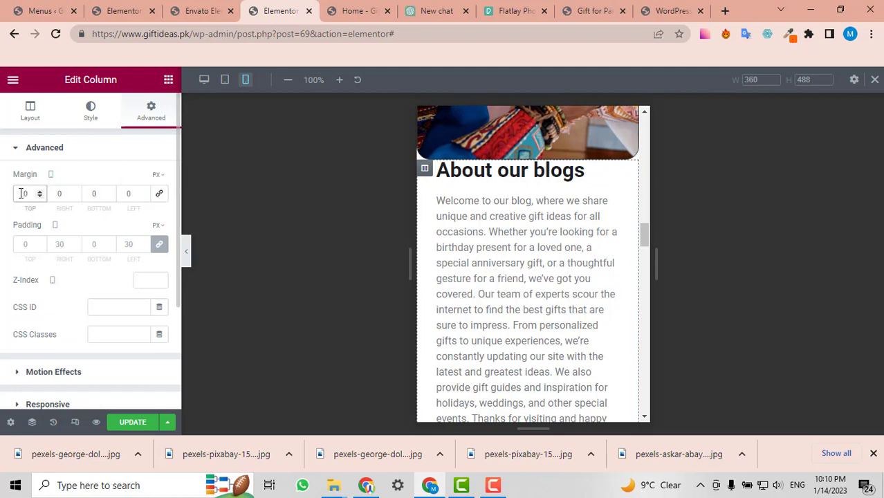
pyautogui.click(21, 194)
pyautogui.write('2')
# - Examine the mobile layout of the children's gift cards, the gift category photos and the footer with its subscribe form
pyautogui.scroll(-5, 594, 224)
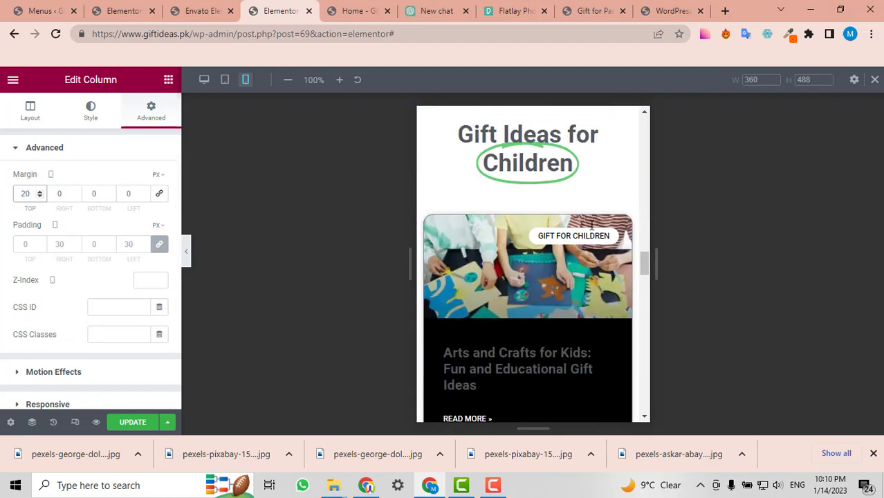
pyautogui.scroll(1, 593, 225)
pyautogui.scroll(-7, 557, 216)
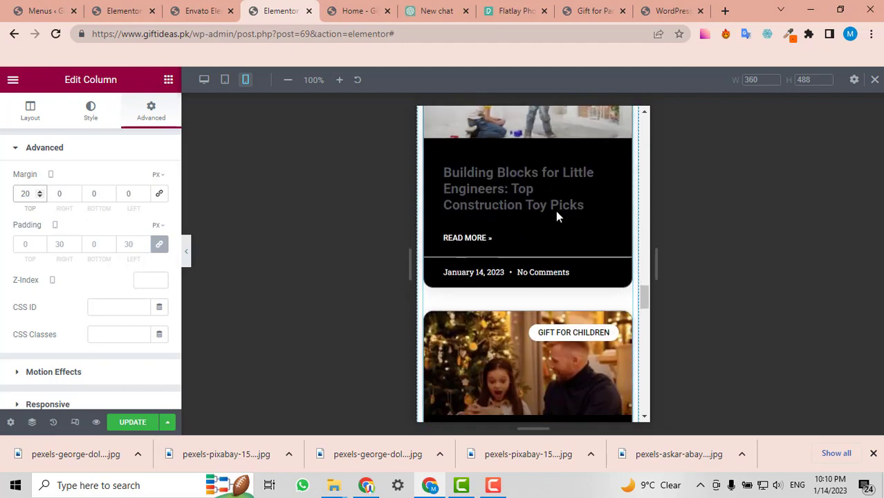
pyautogui.scroll(-10, 557, 212)
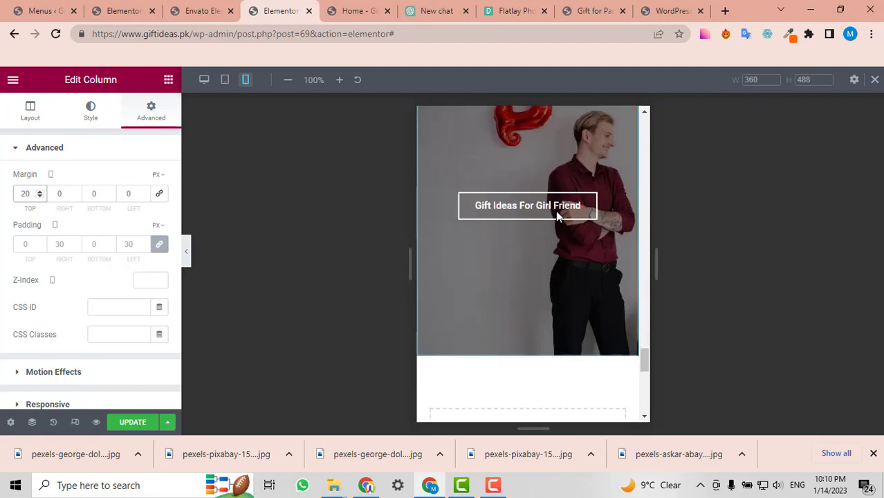
pyautogui.scroll(-2, 557, 216)
pyautogui.scroll(7, 514, 213)
pyautogui.scroll(-4, 567, 228)
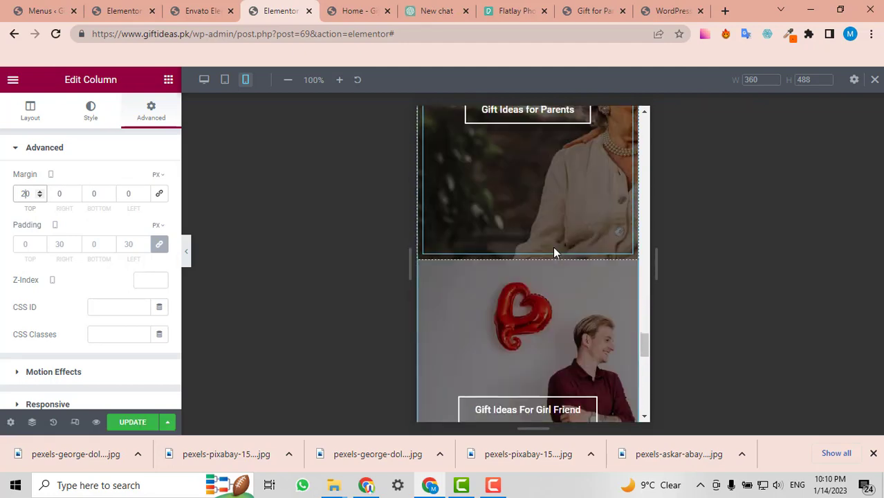
pyautogui.scroll(-10, 554, 251)
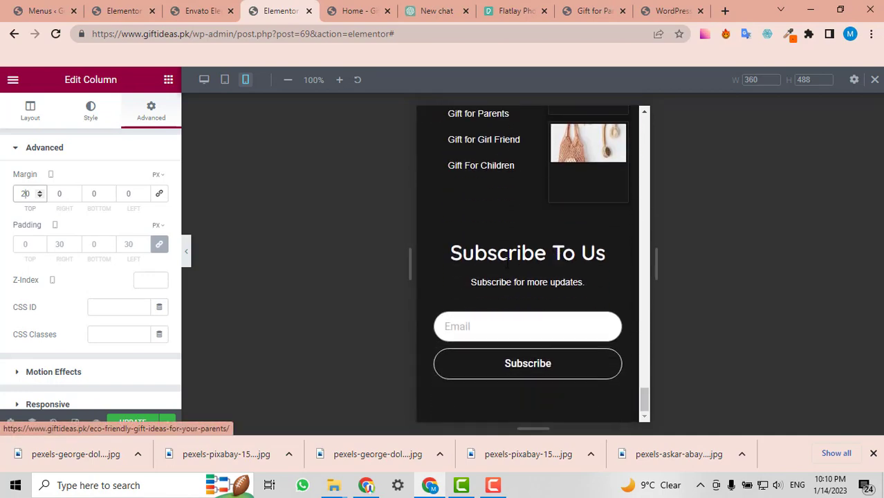
pyautogui.scroll(15, 583, 256)
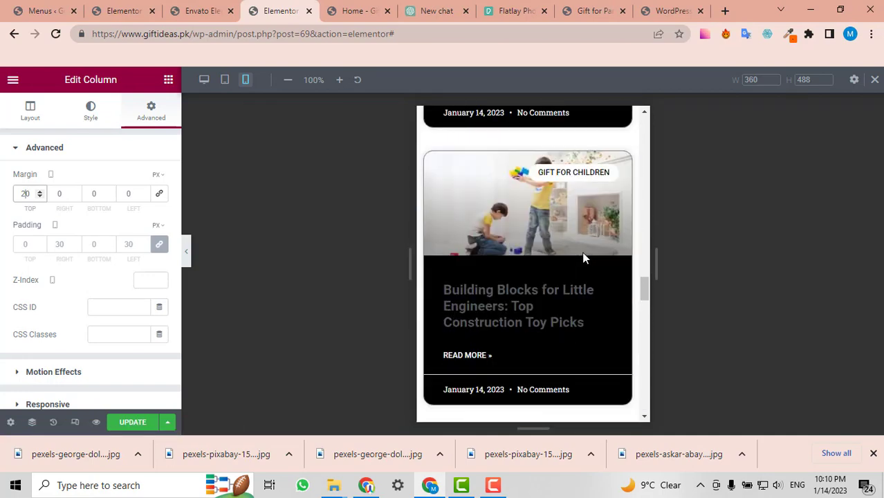
# - Update the home page, switch the preview back to the desktop layout and look over the about section and slider
pyautogui.scroll(5, 582, 257)
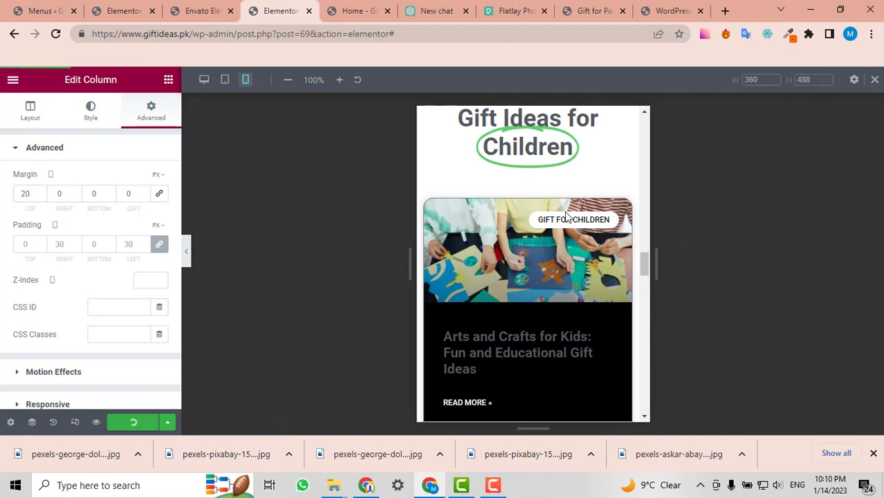
pyautogui.scroll(8, 566, 217)
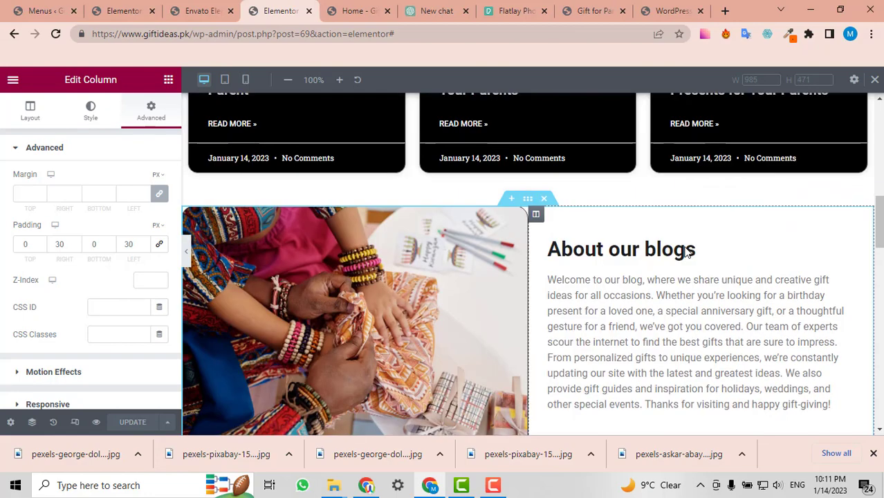
pyautogui.scroll(10, 687, 253)
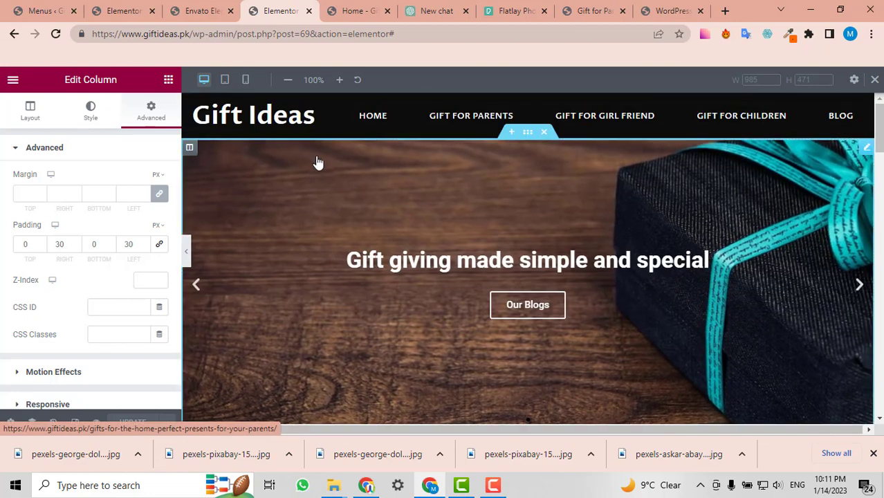
pyautogui.scroll(-3, 318, 162)
# - Reload the live home page and review it from the header slider down to the footer
pyautogui.click(358, 11)
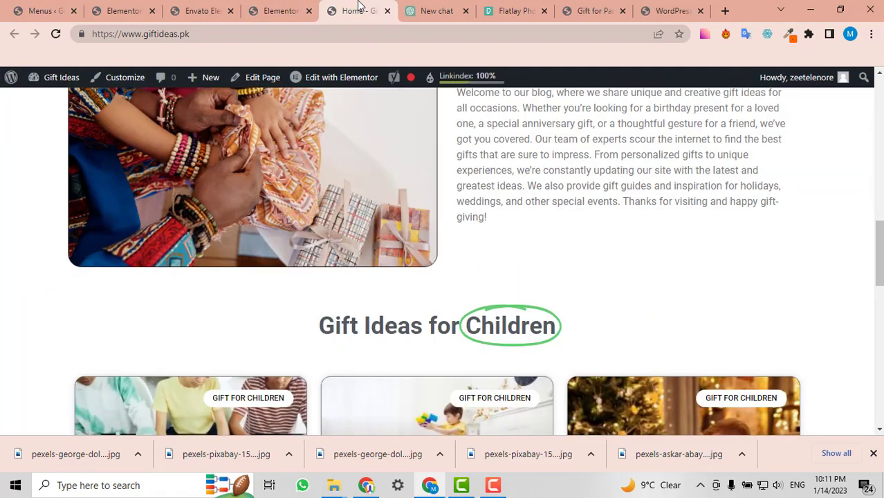
pyautogui.click(55, 33)
pyautogui.scroll(10, 654, 160)
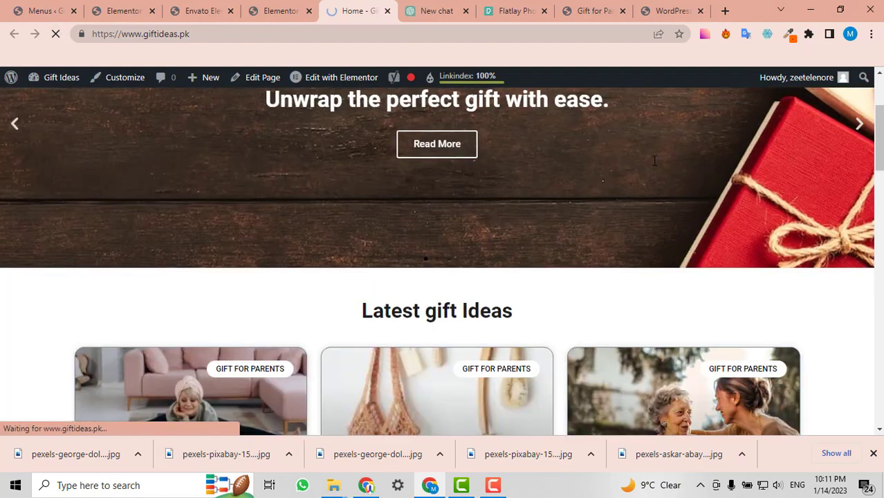
pyautogui.scroll(-15, 655, 160)
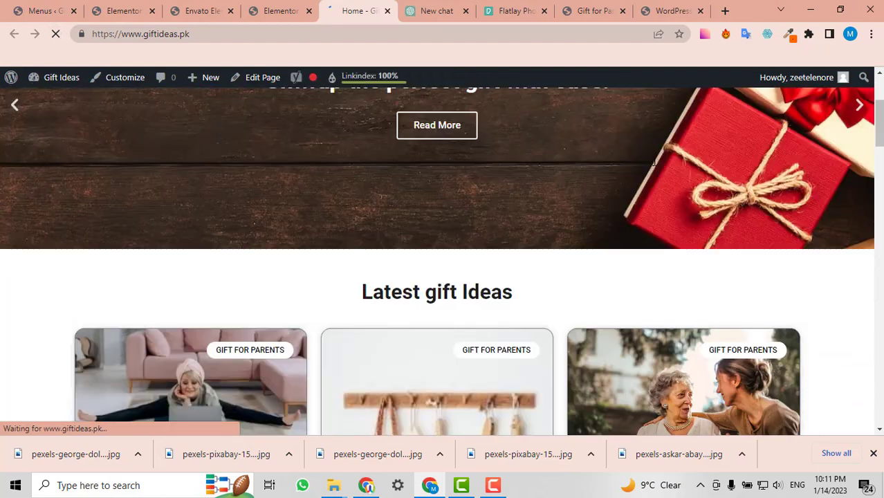
pyautogui.scroll(-5, 654, 161)
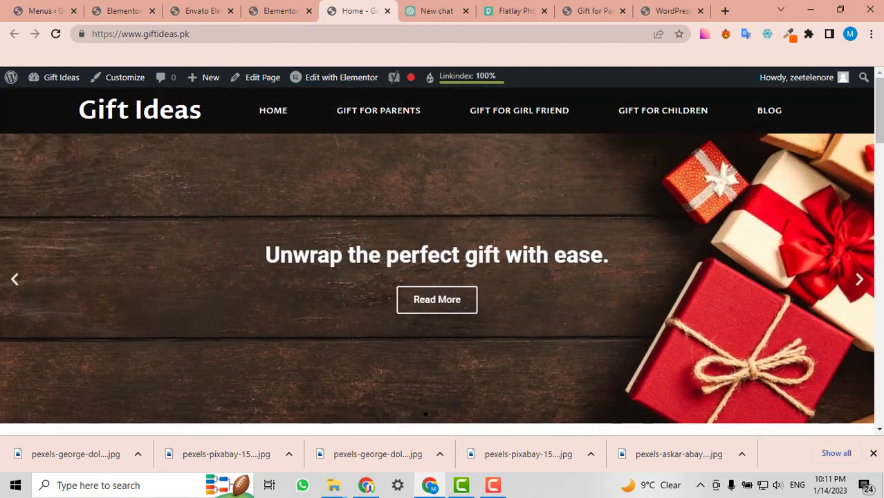
pyautogui.scroll(-10, 655, 161)
pyautogui.scroll(-9, 655, 161)
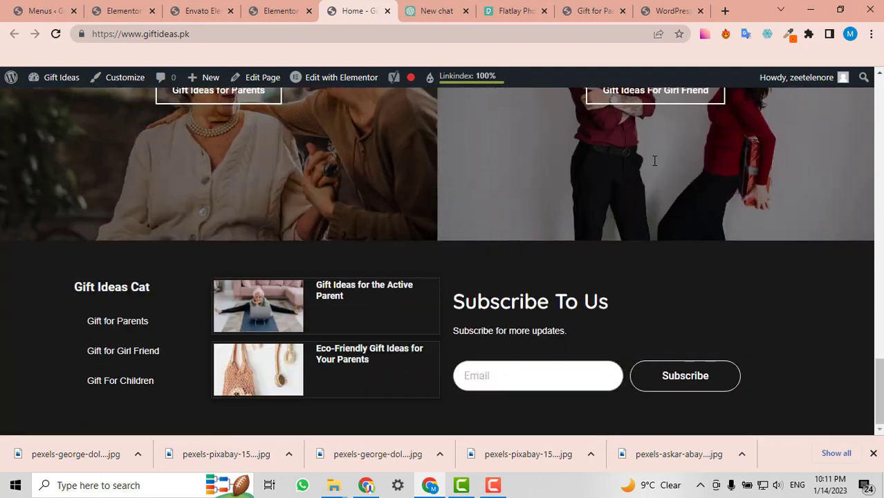
pyautogui.scroll(10, 655, 161)
pyautogui.scroll(10, 655, 160)
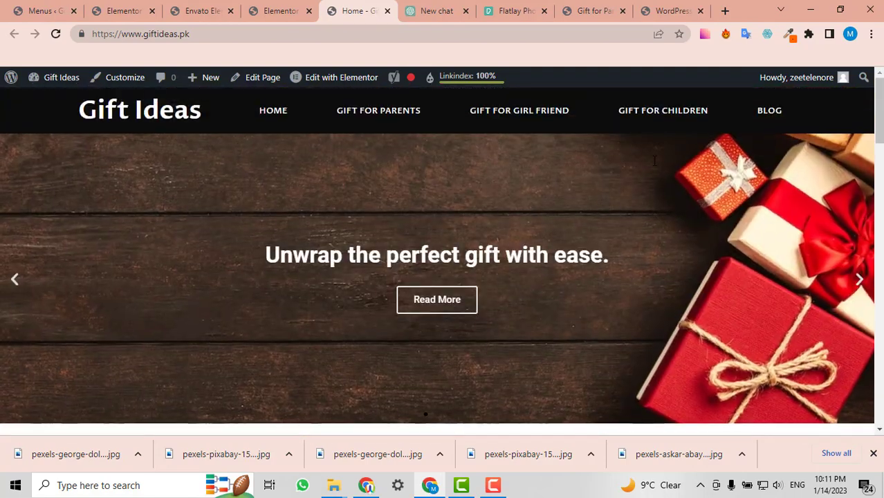
# - Open the "Gift Ideas for the Active Parent" post from the live home page in a new tab
pyautogui.scroll(-10, 655, 160)
pyautogui.scroll(-8, 655, 161)
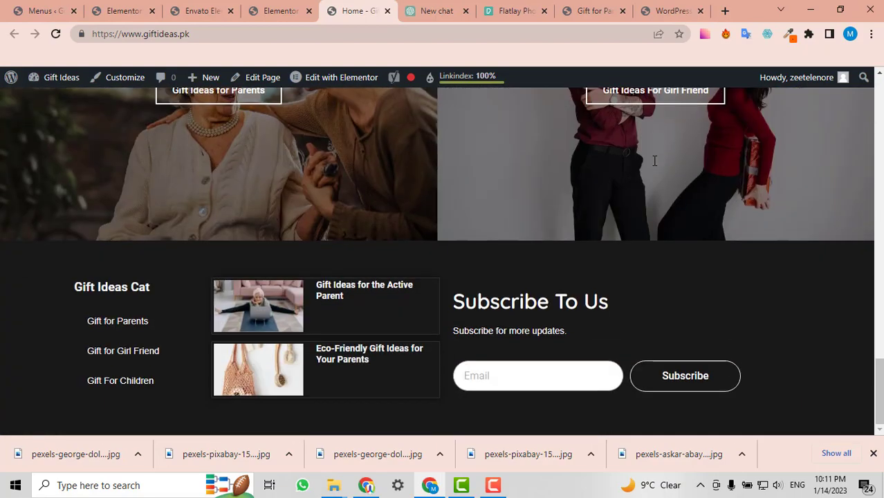
pyautogui.scroll(12, 654, 160)
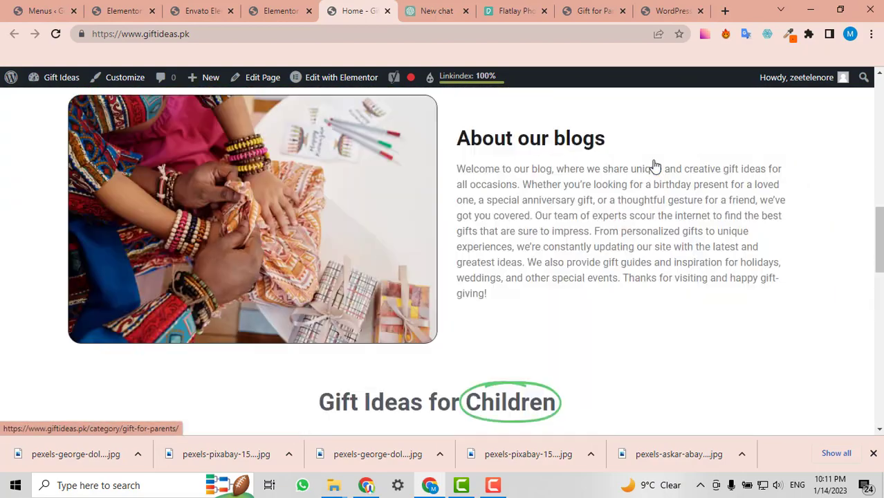
pyautogui.scroll(5, 655, 166)
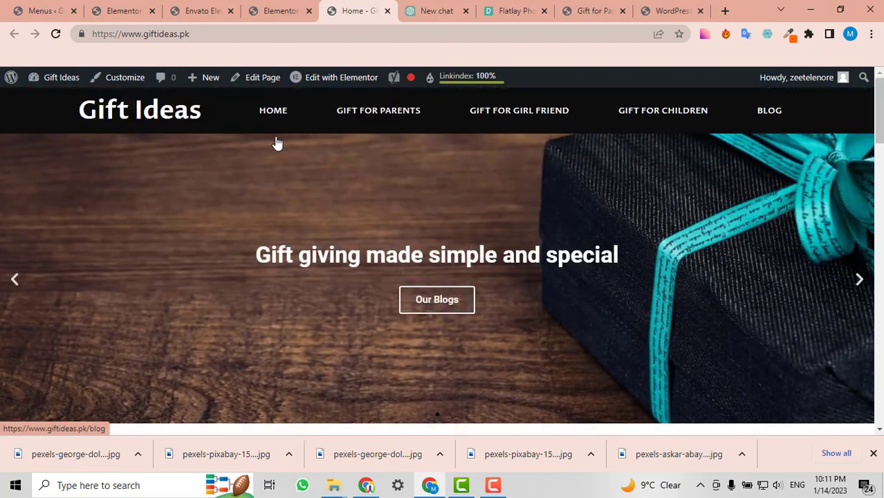
pyautogui.scroll(-7, 470, 204)
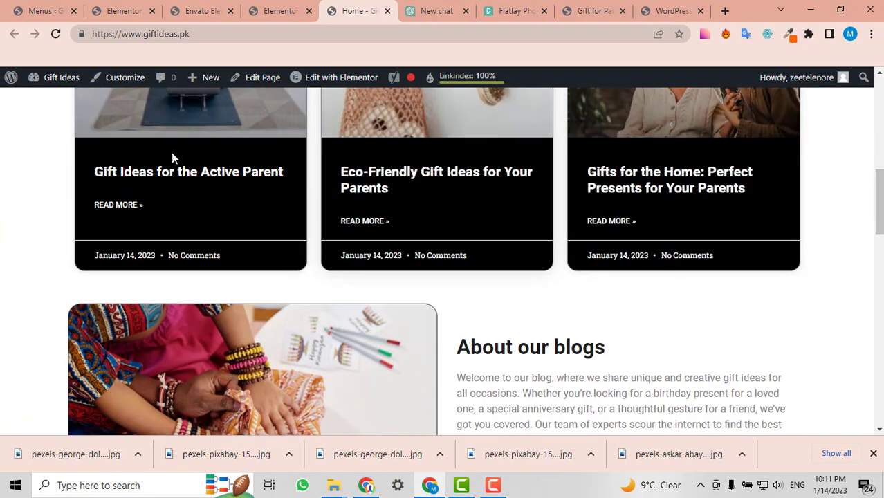
pyautogui.rightClick(160, 180)
pyautogui.click(200, 181)
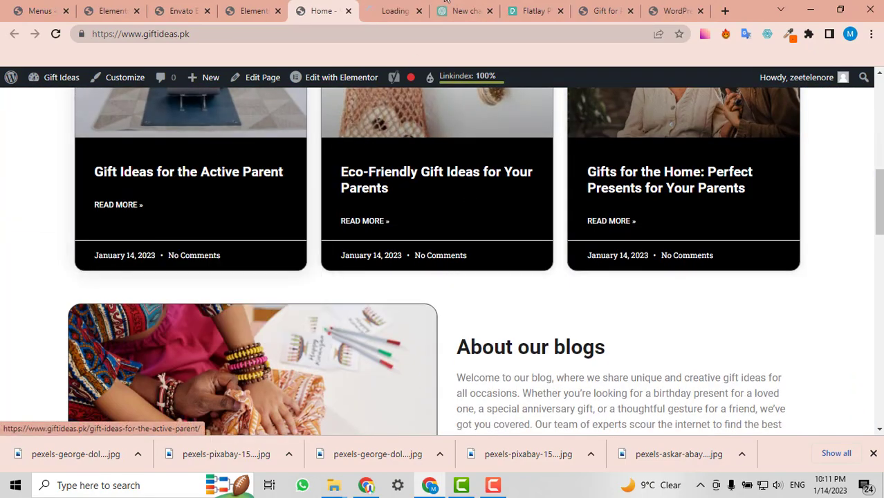
pyautogui.click(420, 7)
pyautogui.click(398, 7)
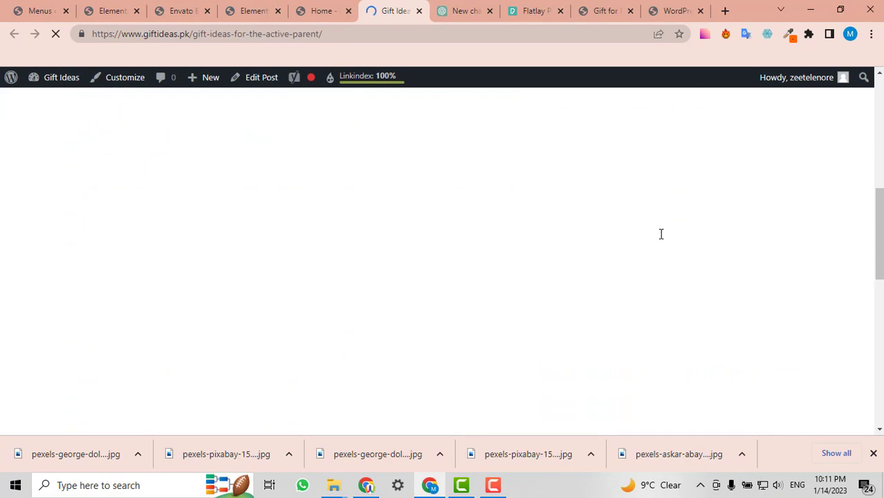
# - Examine the default layout of the "Gift Ideas for the Active Parent" post, from the title through the comment form to the footer
pyautogui.scroll(-20, 661, 234)
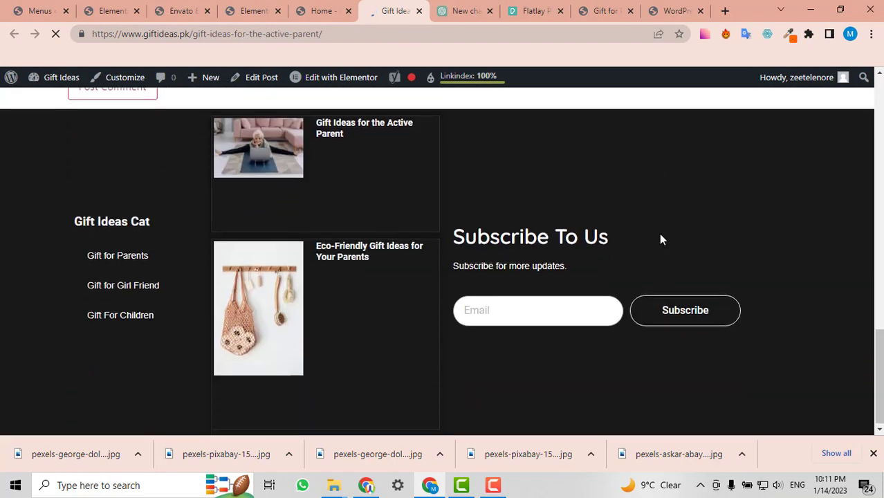
pyautogui.scroll(10, 660, 234)
pyautogui.scroll(10, 661, 234)
pyautogui.scroll(-15, 661, 236)
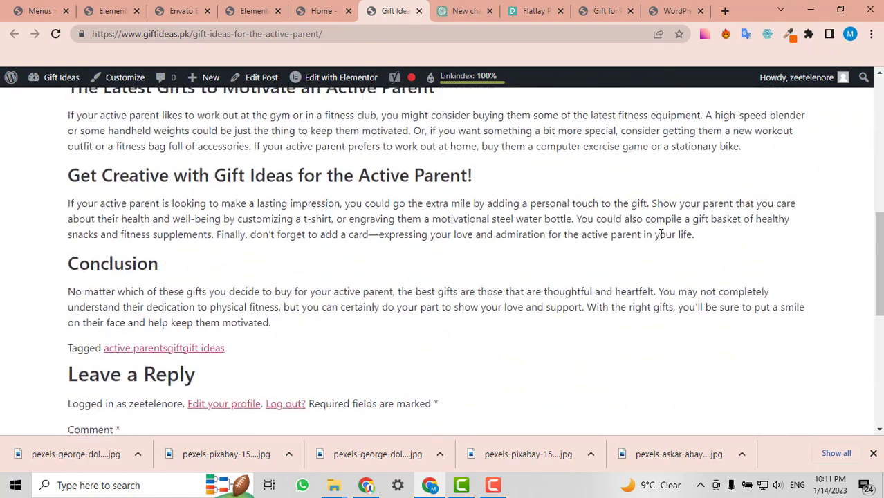
pyautogui.scroll(15, 661, 239)
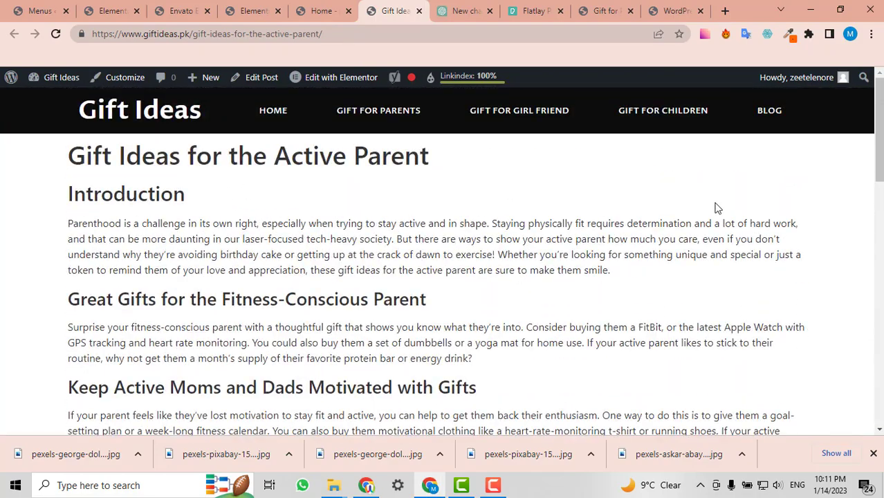
pyautogui.scroll(-15, 512, 166)
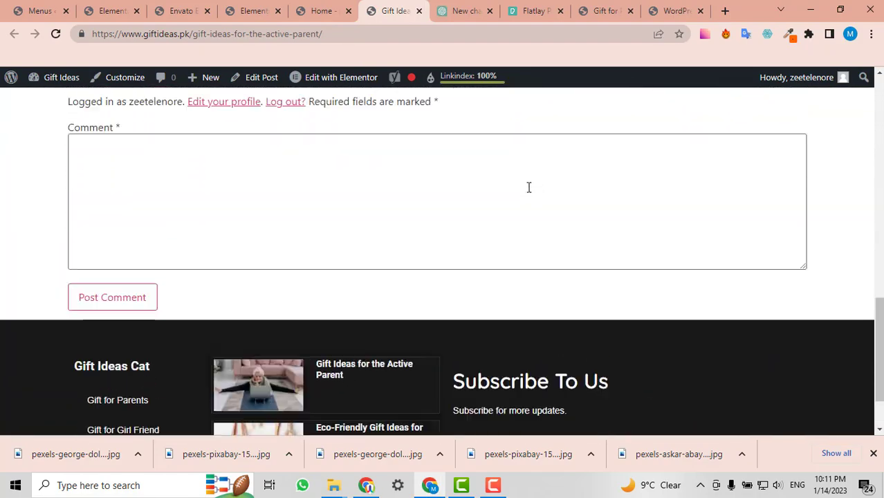
pyautogui.scroll(8, 529, 187)
pyautogui.scroll(8, 530, 186)
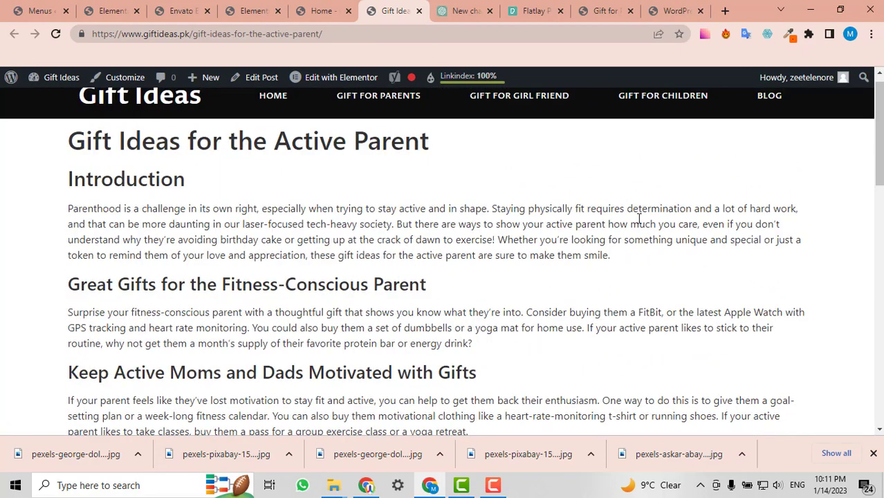
# - Return to the WordPress dashboard, bring up the Elementor templates list and dismiss the new template dialog
pyautogui.click(310, 6)
pyautogui.click(237, 5)
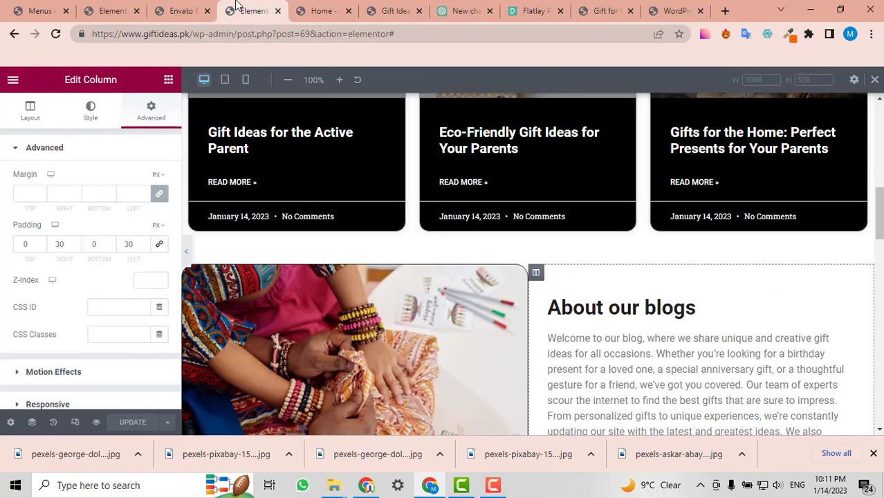
pyautogui.click(165, 6)
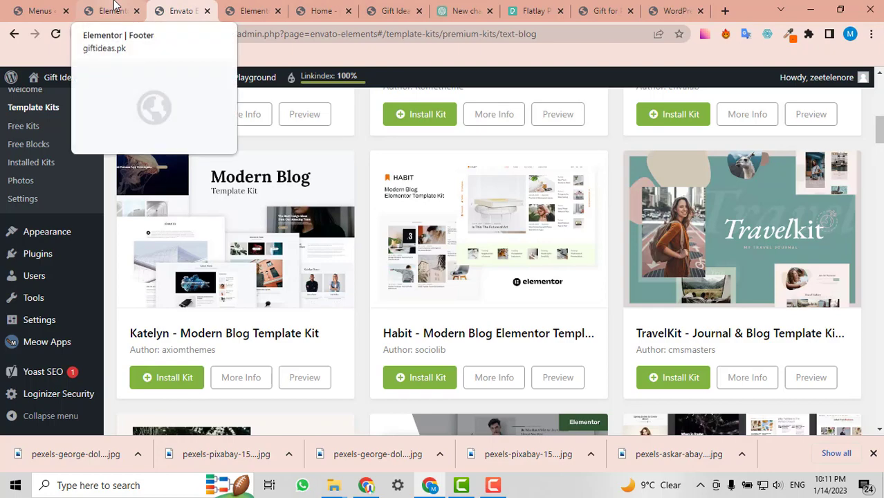
pyautogui.scroll(5, 488, 263)
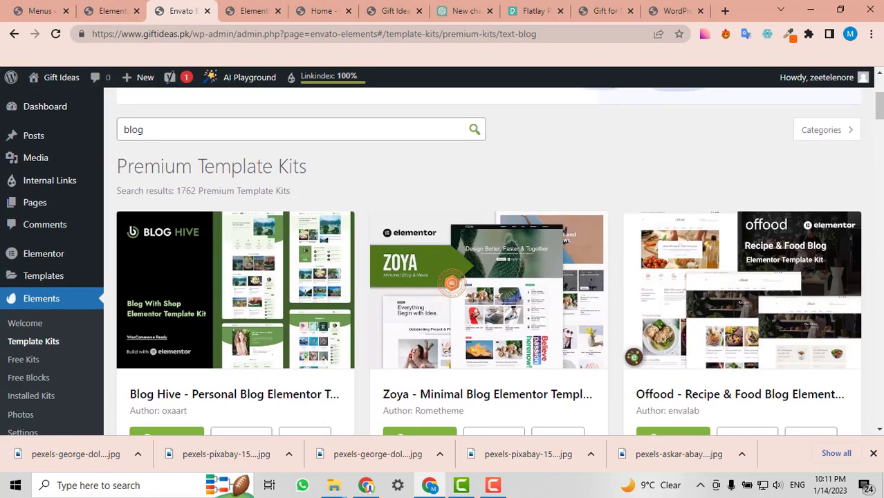
pyautogui.scroll(-2, 875, 284)
pyautogui.scroll(3, 875, 284)
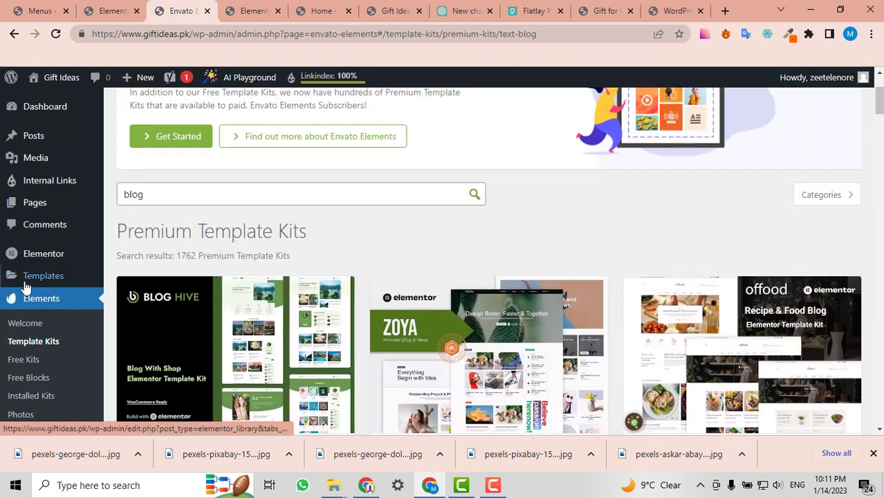
pyautogui.moveTo(40, 280)
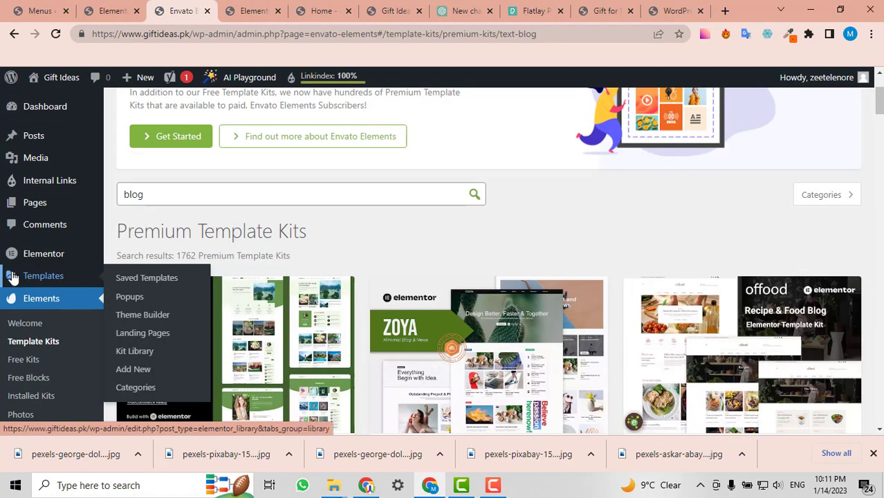
pyautogui.click(129, 370)
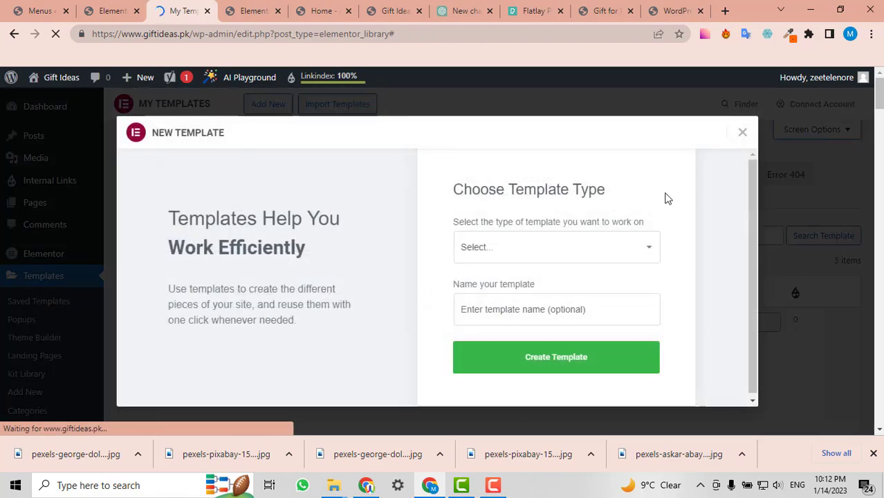
pyautogui.click(744, 133)
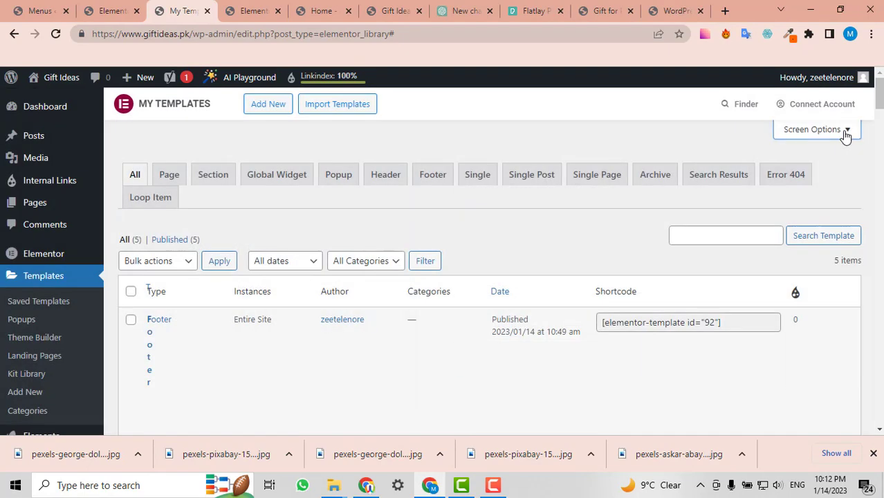
# - Hide the Instances column in the templates list and look over the existing templates
pyautogui.click(844, 131)
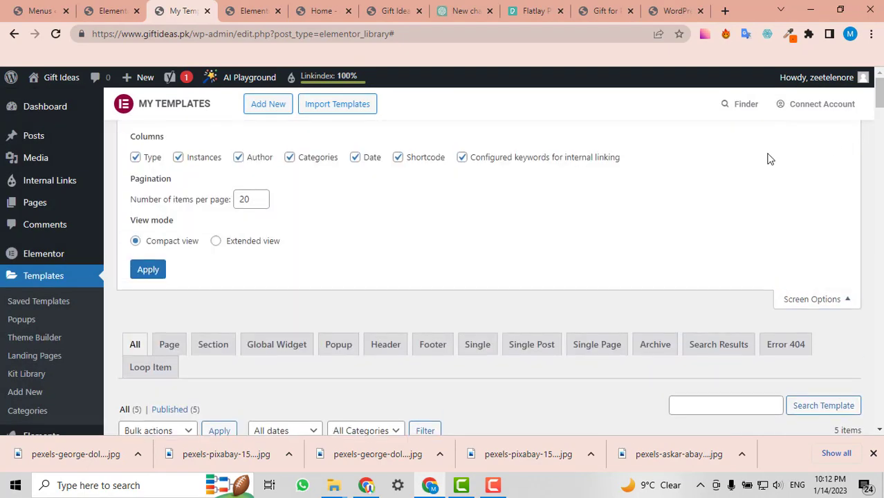
pyautogui.click(178, 157)
pyautogui.scroll(-3, 340, 231)
pyautogui.scroll(3, 340, 231)
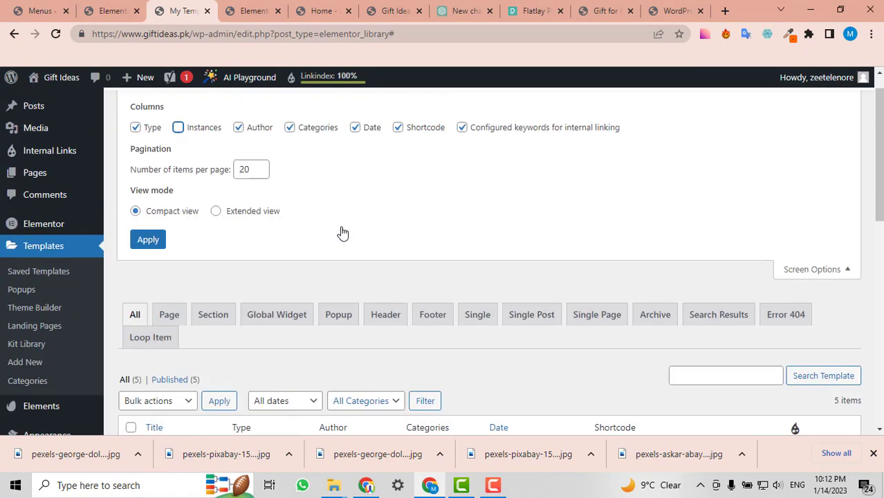
pyautogui.click(807, 307)
pyautogui.scroll(-2, 739, 253)
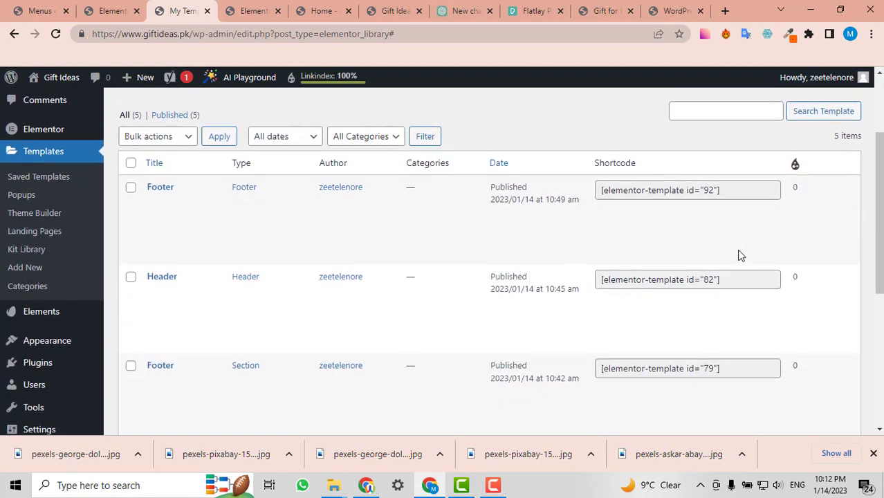
pyautogui.scroll(2, 738, 253)
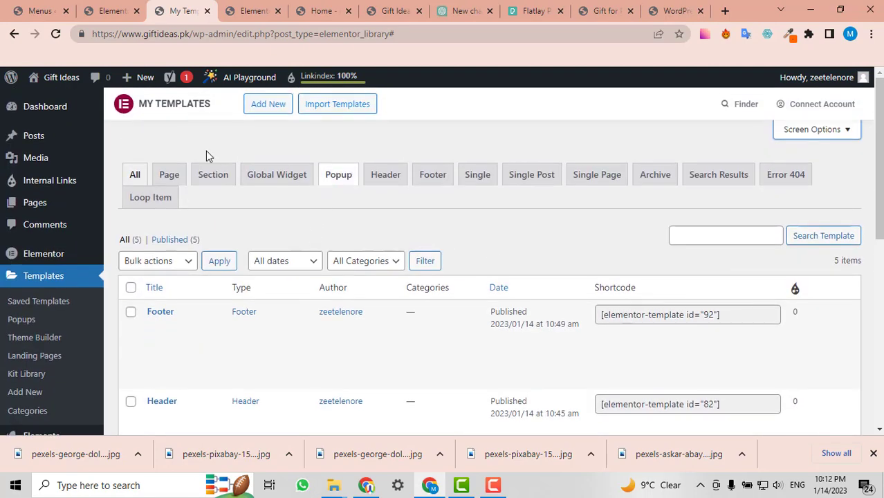
# - Create a Single Post template named "Single Post Template" and close the block library to start from a blank layout
pyautogui.click(261, 104)
pyautogui.click(512, 253)
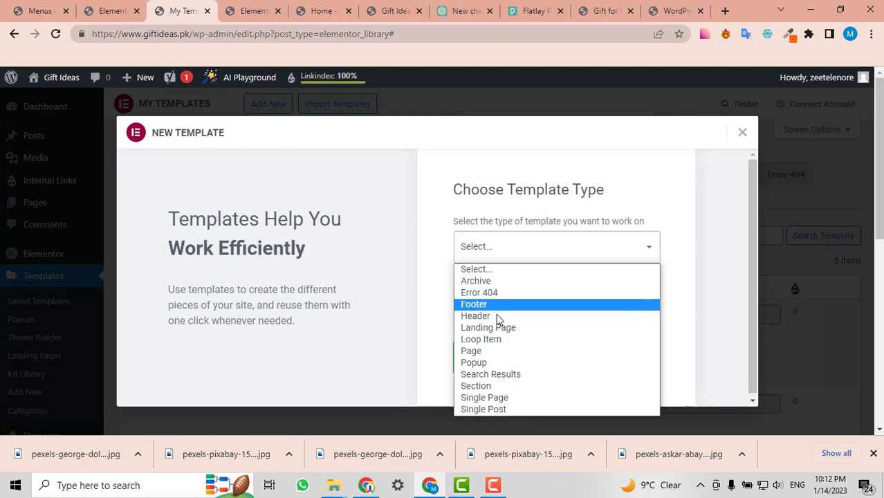
pyautogui.click(490, 410)
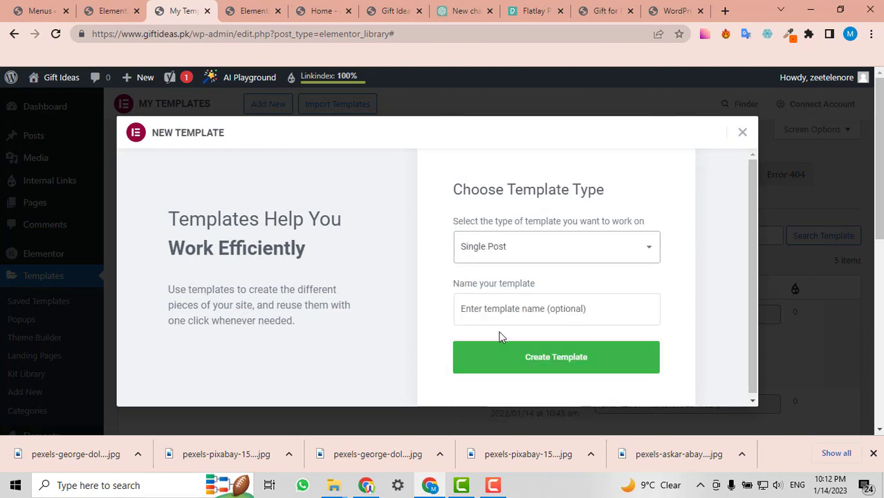
pyautogui.click(502, 316)
pyautogui.write('Single Post Template')
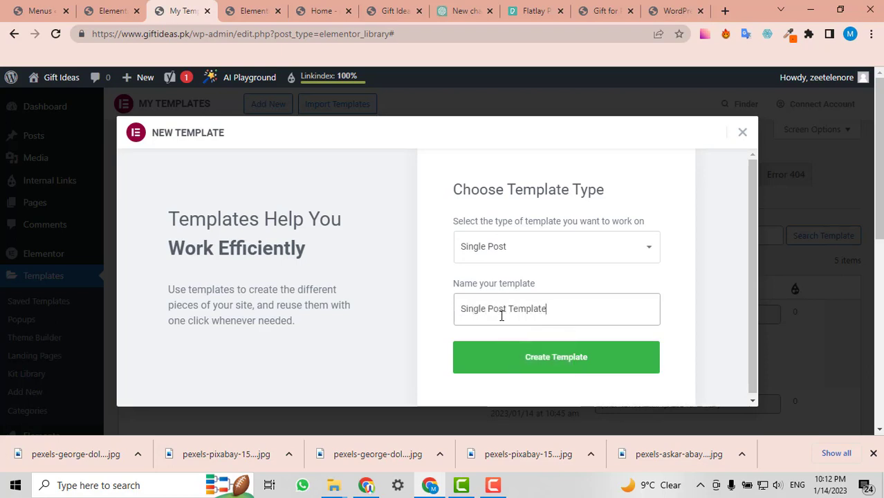
pyautogui.click(532, 357)
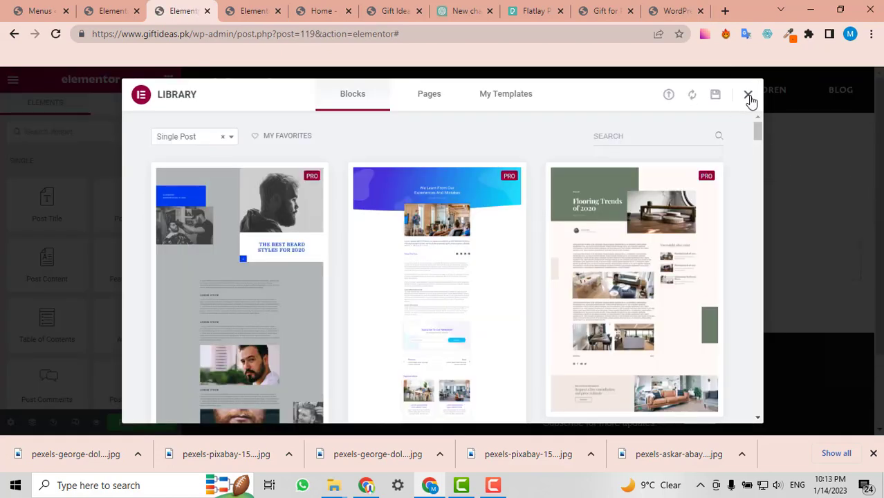
pyautogui.click(748, 96)
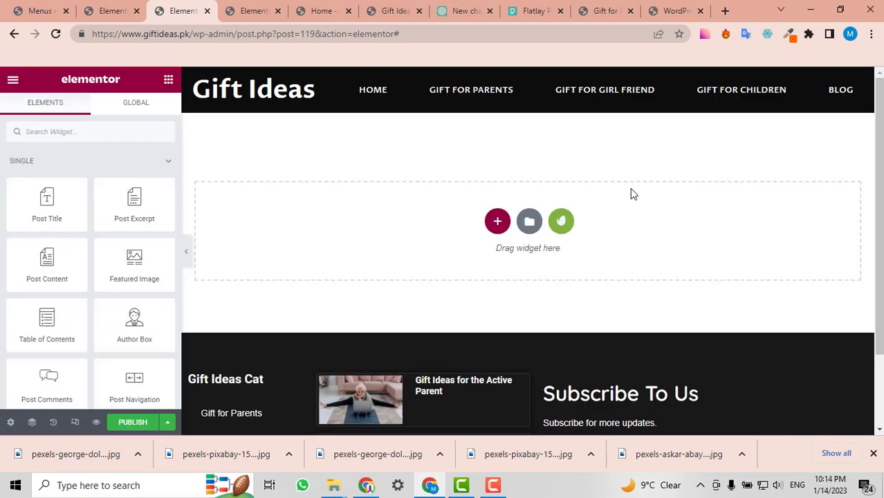
# - Add a single-column section to the post template and set its content width to Full Width
pyautogui.scroll(-2, 627, 190)
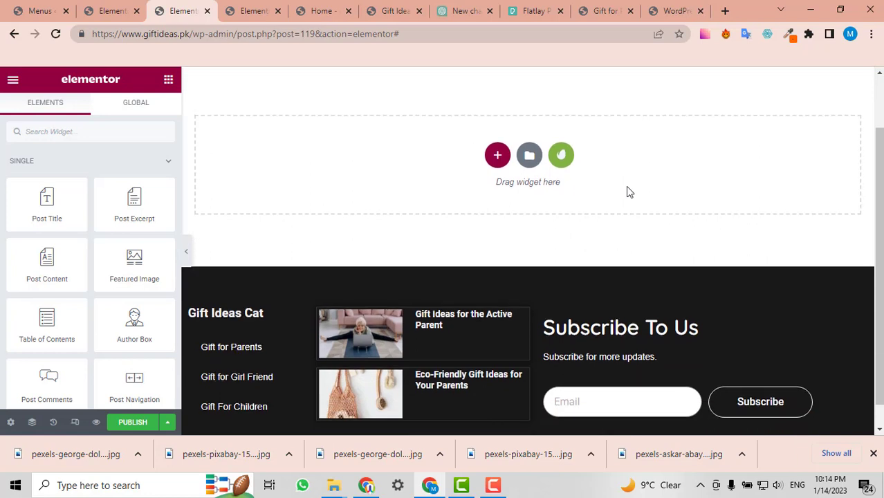
pyautogui.scroll(2, 627, 192)
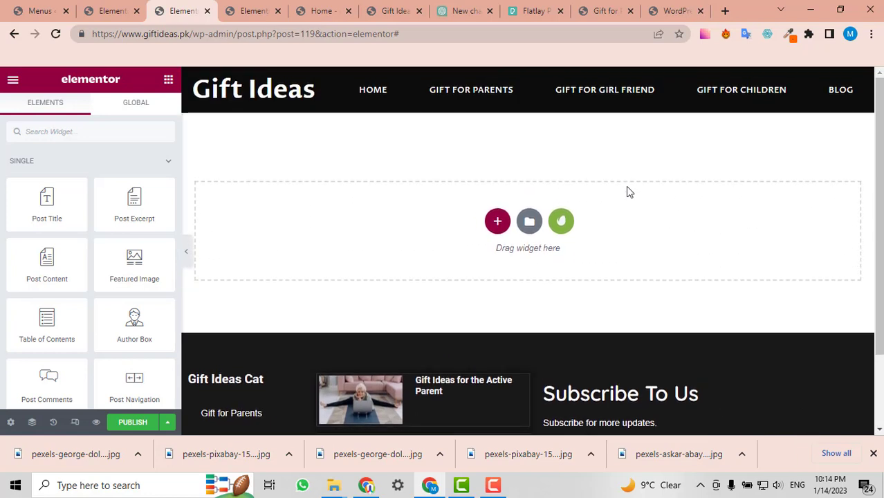
pyautogui.click(497, 222)
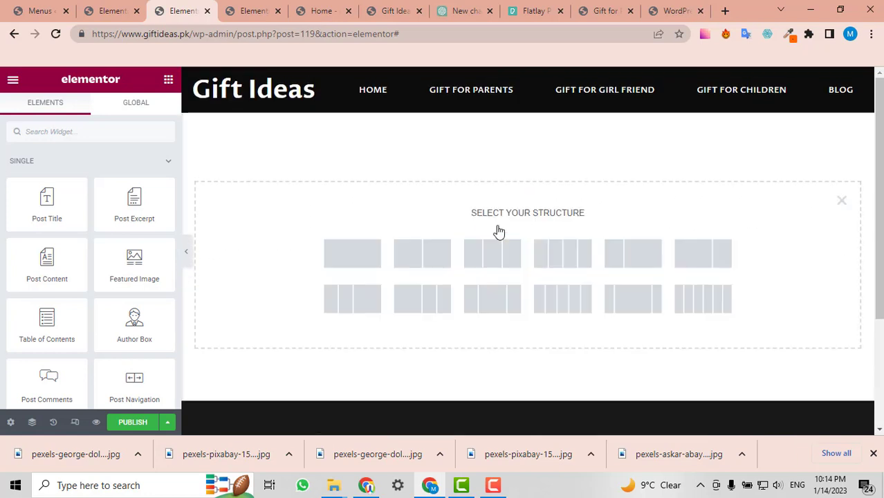
pyautogui.click(360, 251)
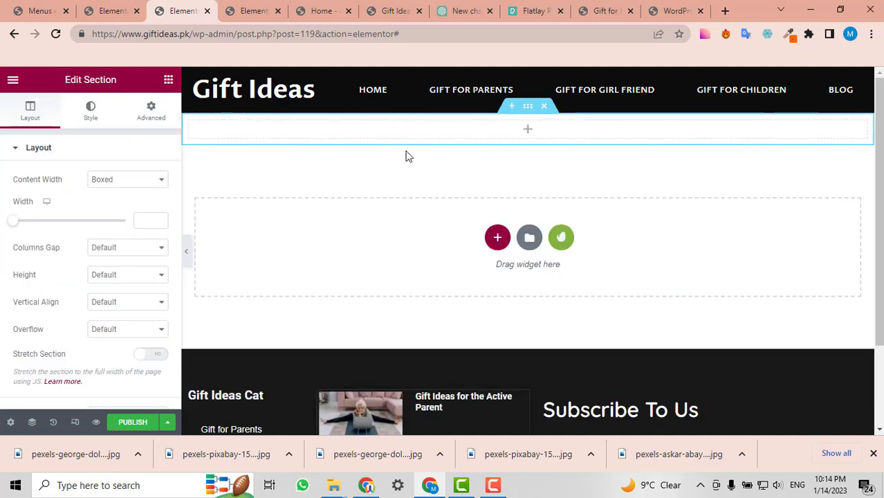
pyautogui.click(110, 180)
pyautogui.click(106, 201)
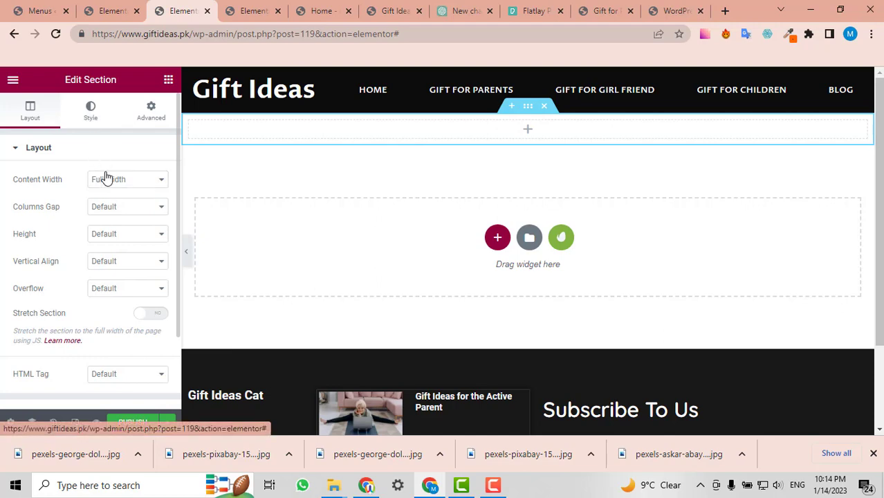
# - Give the section a classic background using the dynamic Featured Image, with its size set to Cover
pyautogui.click(91, 109)
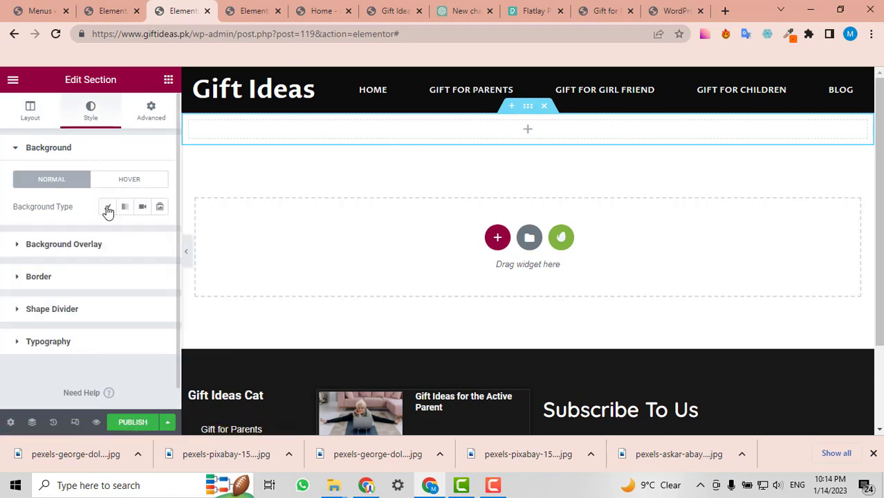
pyautogui.click(107, 207)
pyautogui.moveTo(93, 297)
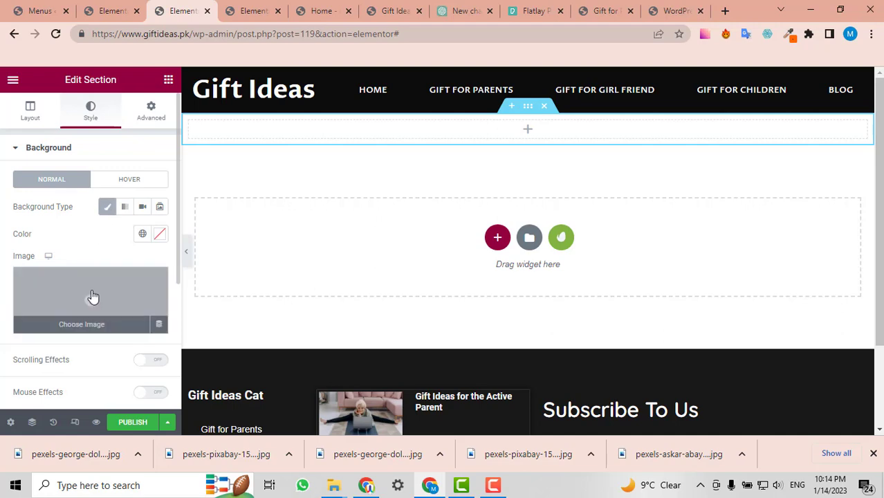
pyautogui.click(158, 325)
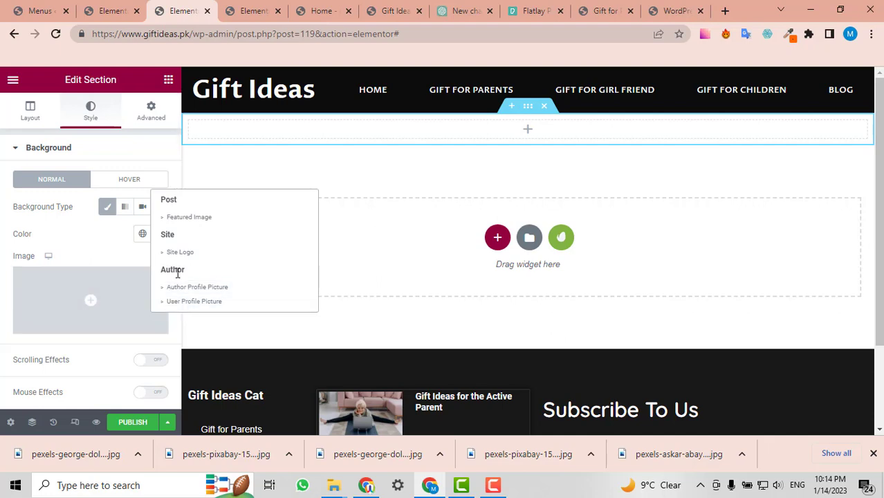
pyautogui.click(183, 219)
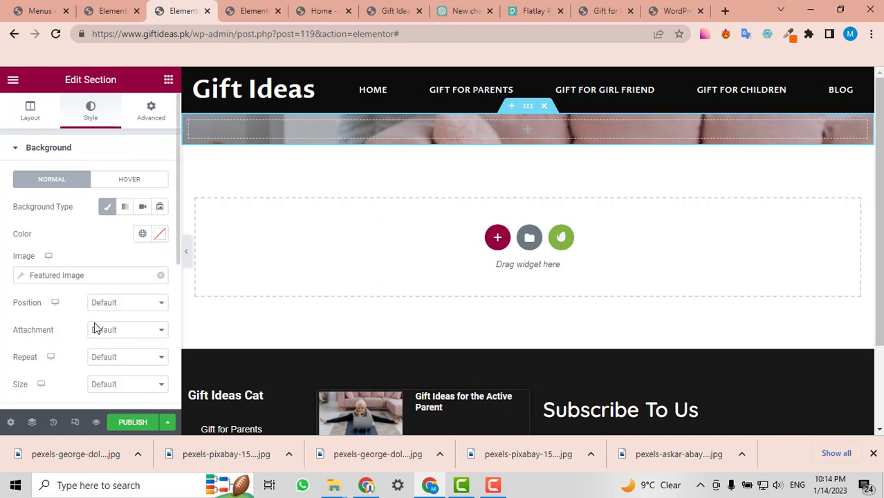
pyautogui.click(95, 386)
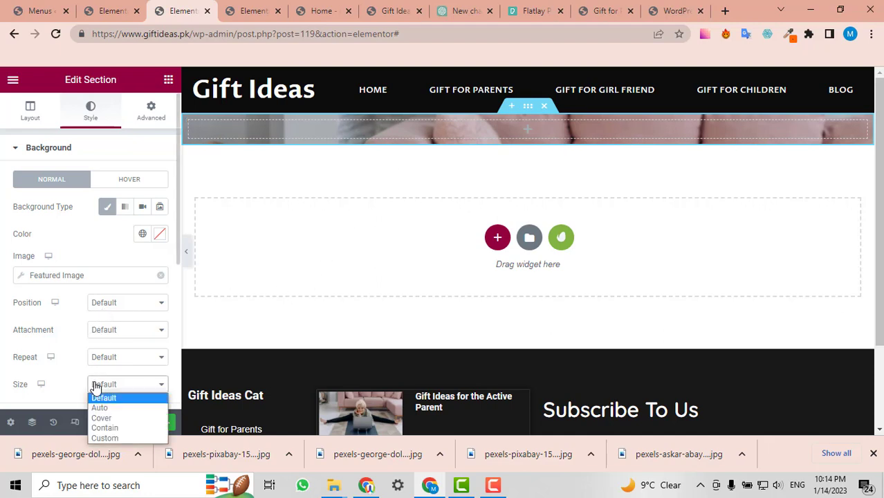
pyautogui.click(111, 418)
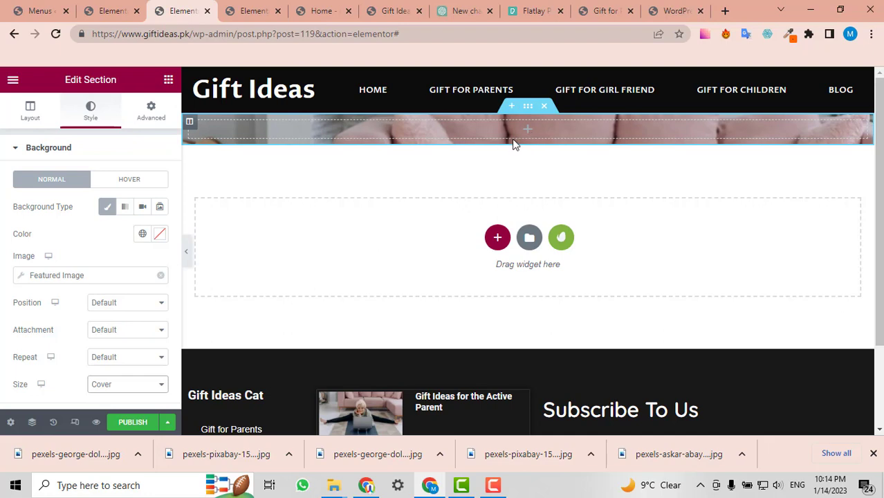
# - Add a classic background overlay to the section in black (#000000)
pyautogui.click(168, 80)
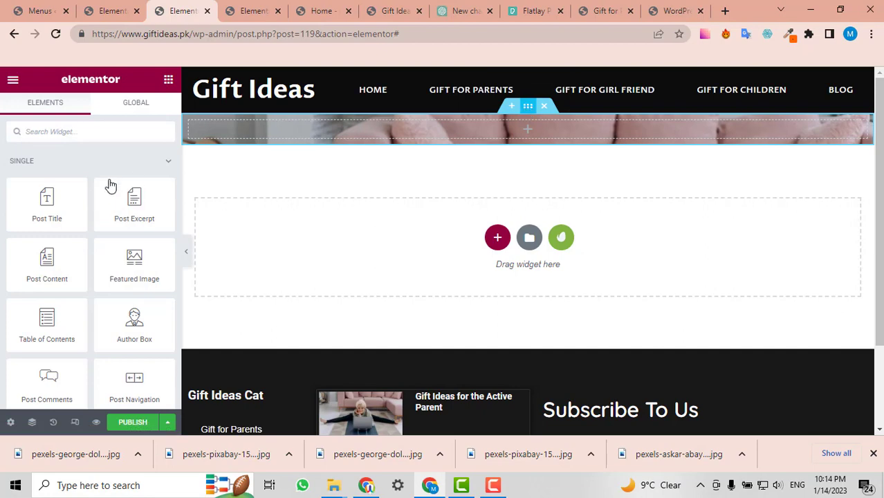
pyautogui.scroll(-3, 114, 315)
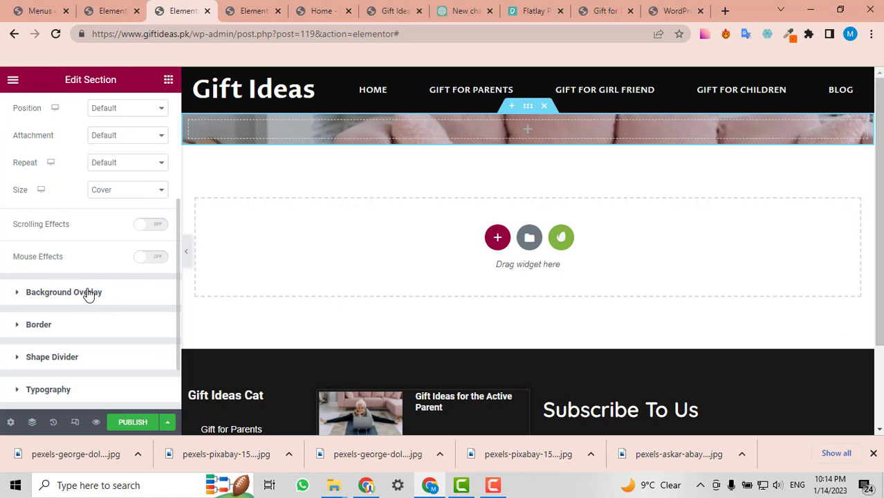
pyautogui.click(65, 293)
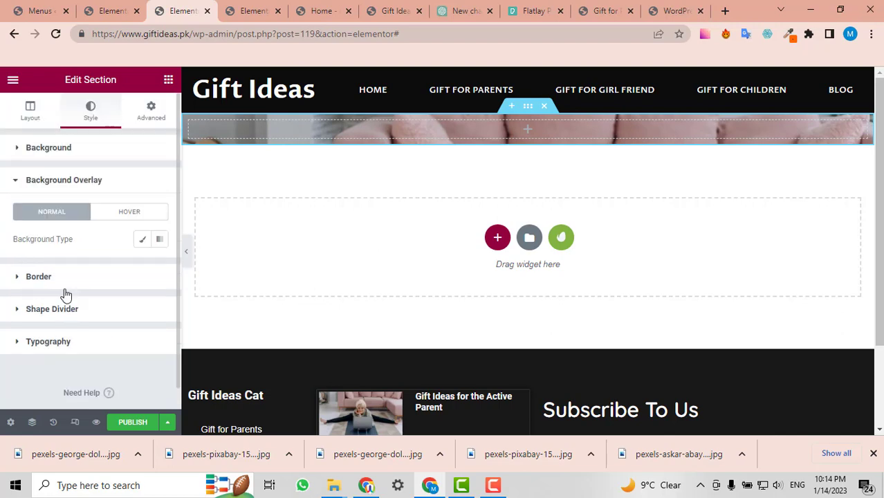
pyautogui.click(142, 240)
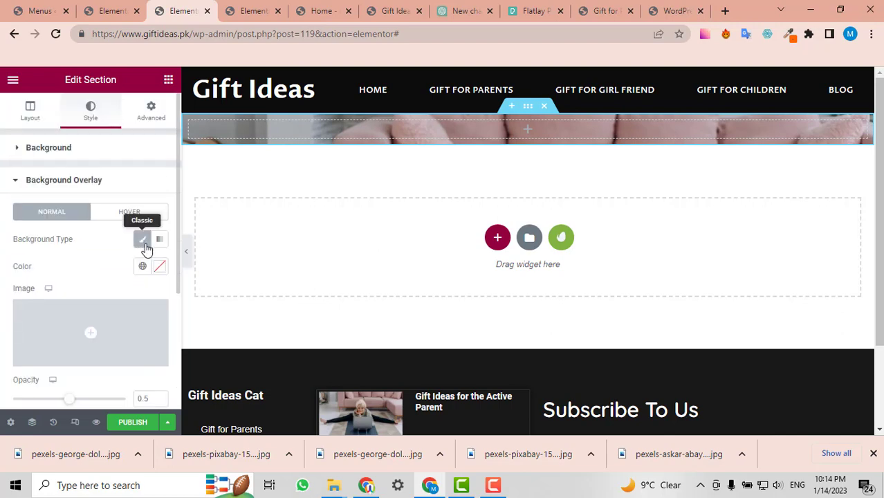
pyautogui.click(159, 268)
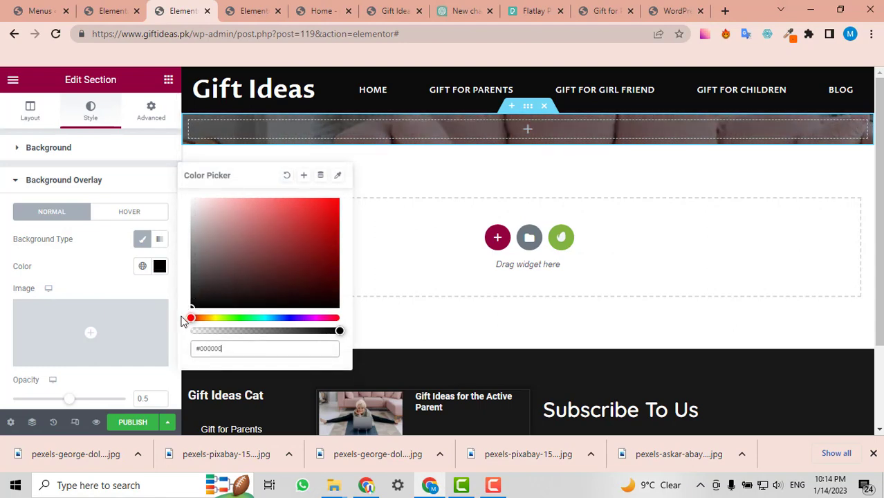
pyautogui.click(85, 262)
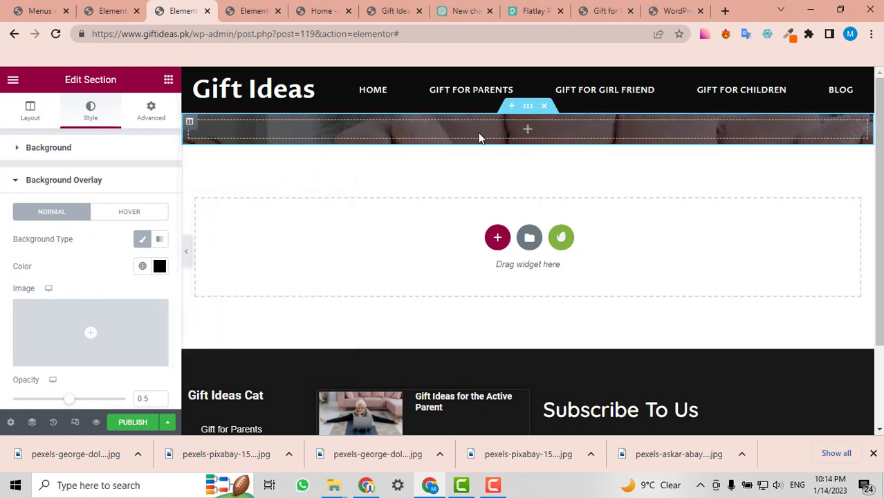
# - Add the Post Title widget to the section and place a Spacer widget above it
pyautogui.click(169, 80)
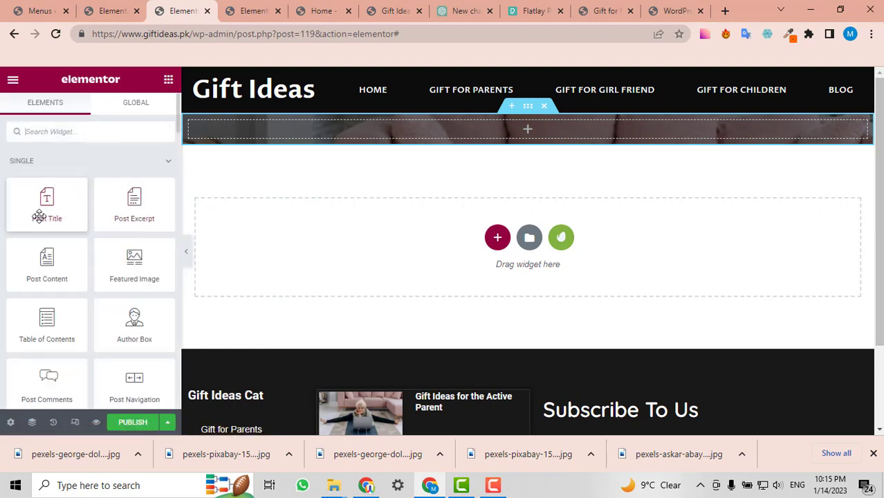
pyautogui.moveTo(43, 217); pyautogui.dragTo(505, 135)
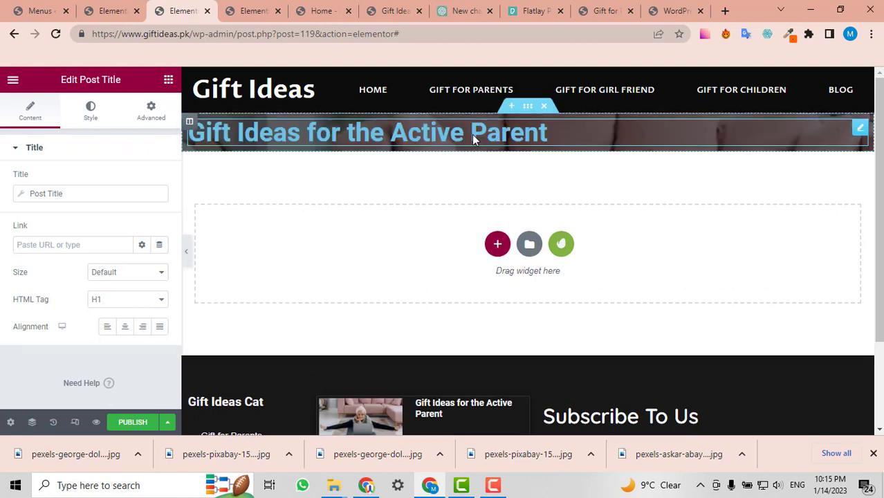
pyautogui.click(168, 80)
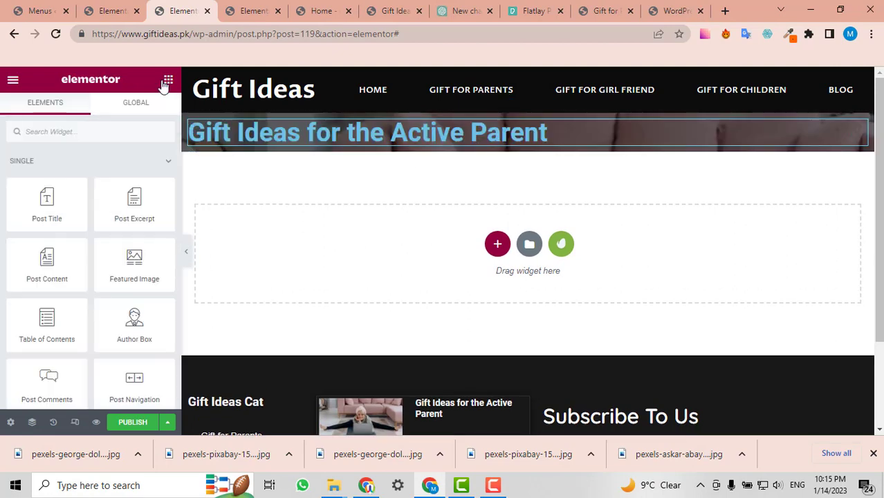
pyautogui.click(62, 125)
pyautogui.write('s')
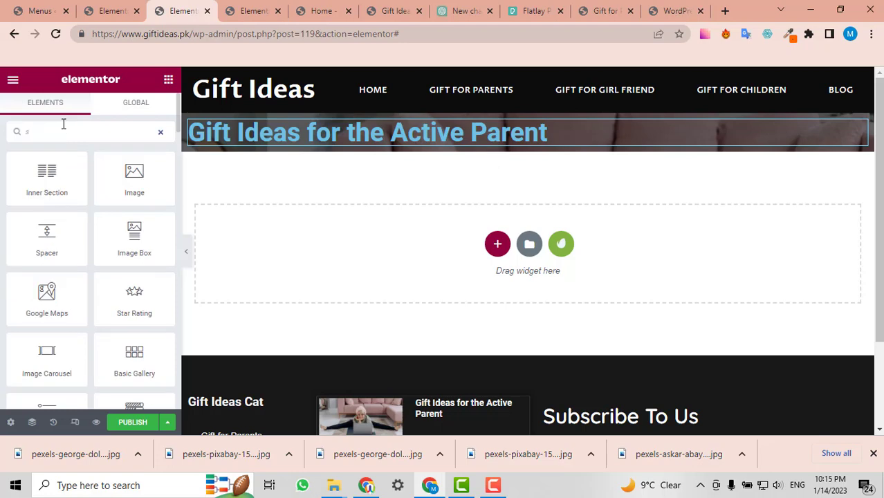
pyautogui.write('ap')
pyautogui.press('BackSpace')
pyautogui.press('BackSpace')
pyautogui.write('p')
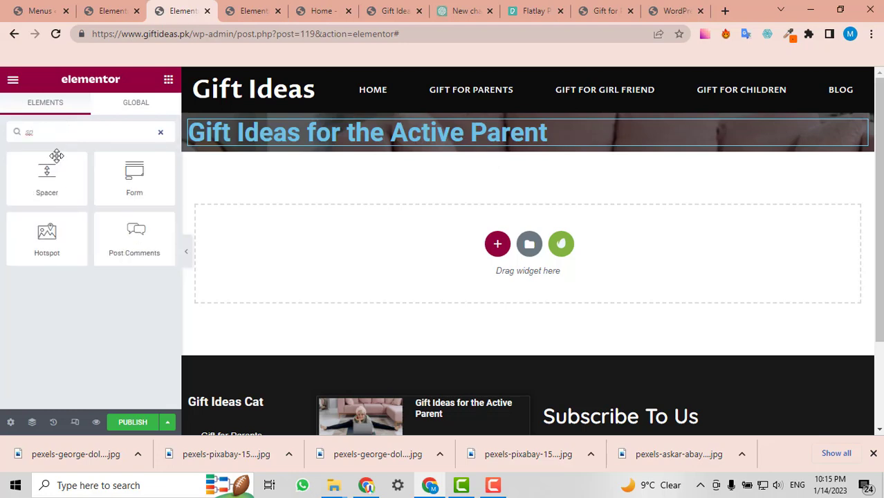
pyautogui.moveTo(57, 155); pyautogui.dragTo(385, 125)
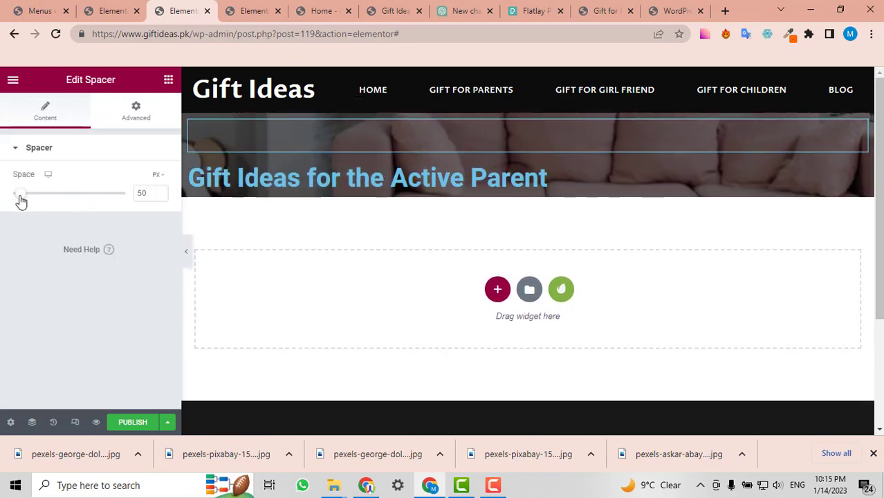
# - Set the spacer's height to 87 px and place a duplicate of it below the post title
pyautogui.moveTo(23, 197); pyautogui.dragTo(31, 197)
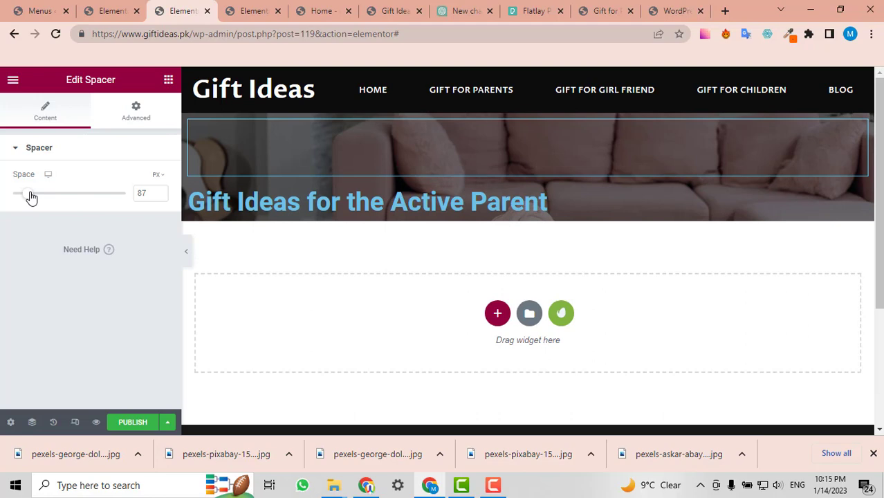
pyautogui.rightClick(860, 134)
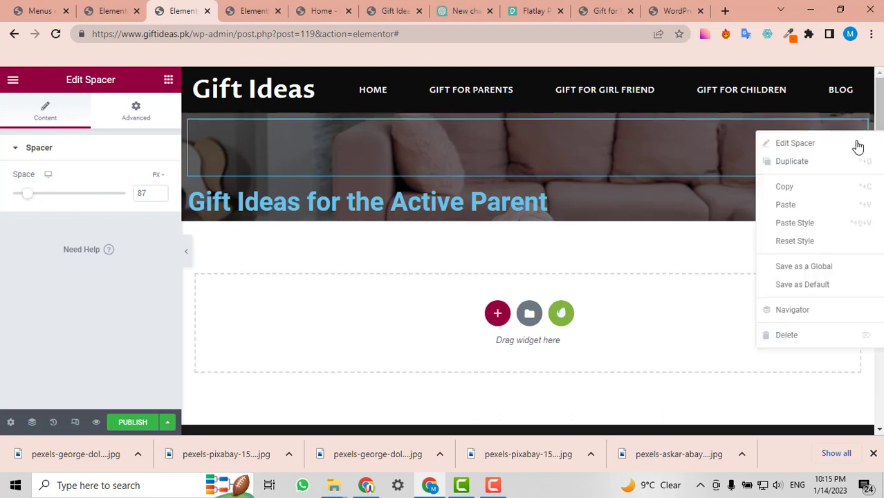
pyautogui.click(849, 161)
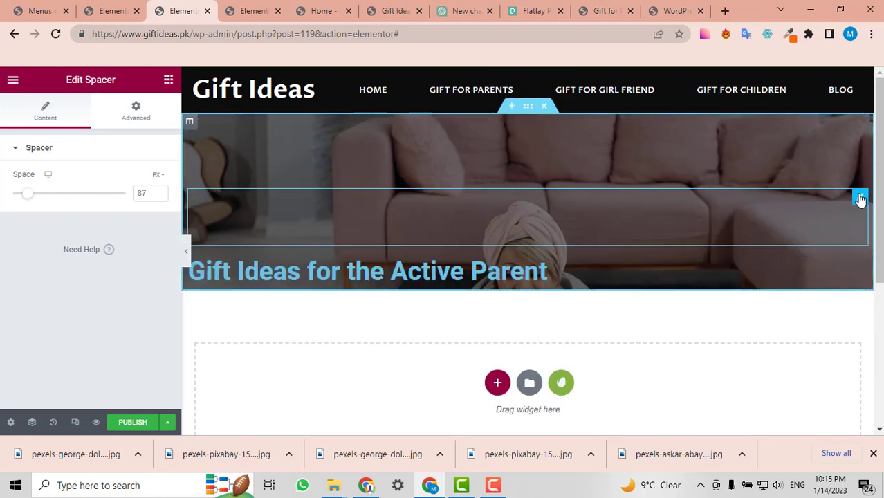
pyautogui.moveTo(860, 198); pyautogui.dragTo(493, 213)
pyautogui.moveTo(703, 219); pyautogui.dragTo(703, 220)
pyautogui.scroll(-1, 703, 220)
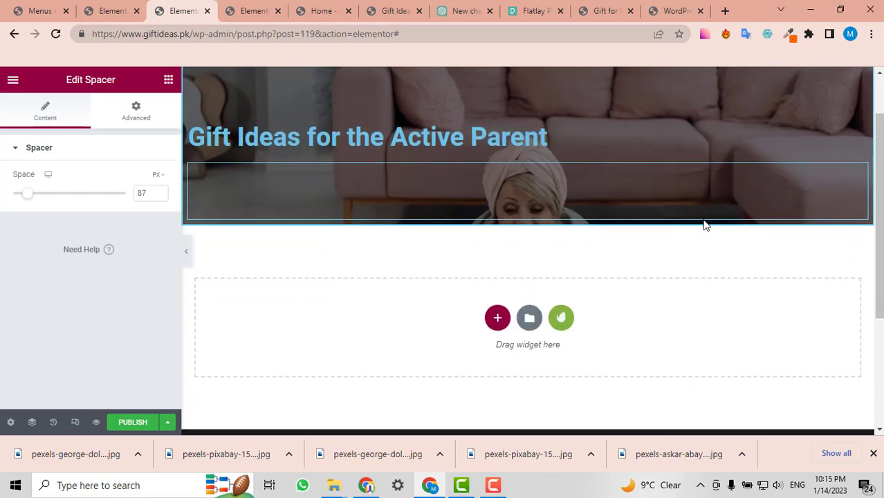
pyautogui.scroll(1, 703, 220)
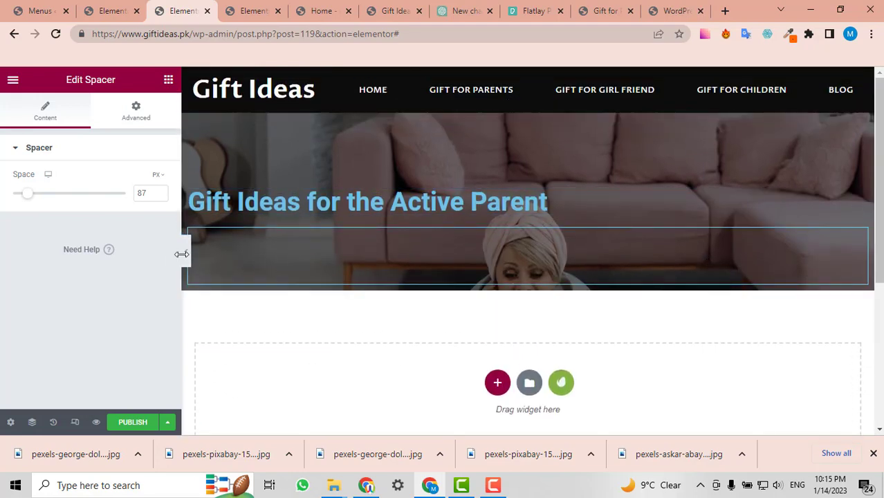
# - Set the spacer below the post title to 111 px and the one above it to 192 px
pyautogui.moveTo(837, 248)
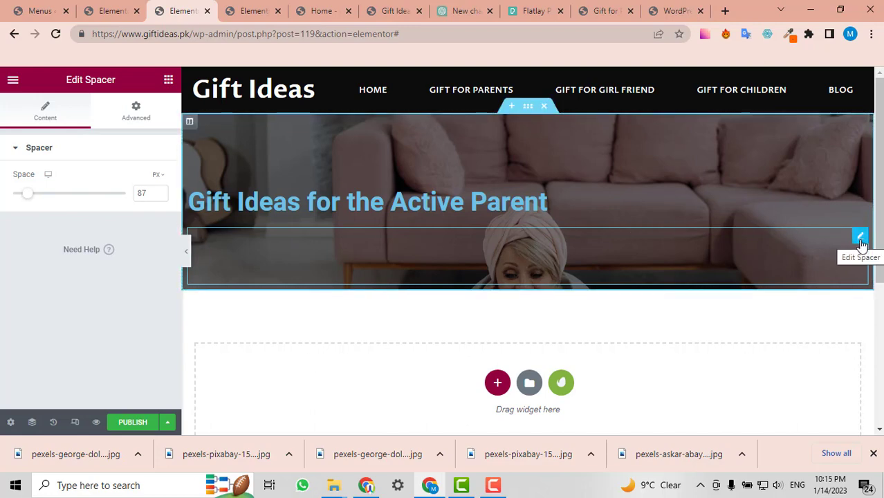
pyautogui.moveTo(26, 201)
pyautogui.mouseDown()
pyautogui.moveTo(42, 200)
pyautogui.moveTo(28, 199)
pyautogui.mouseUp()
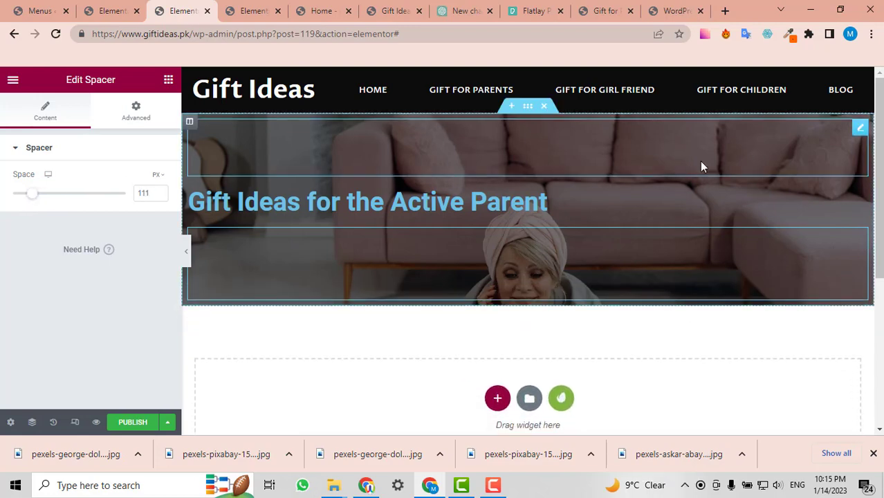
pyautogui.click(854, 130)
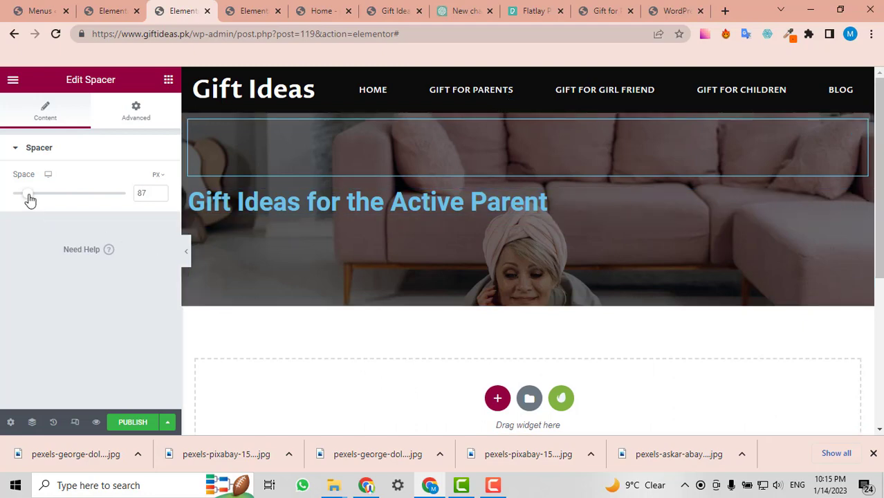
pyautogui.moveTo(29, 200); pyautogui.dragTo(50, 200)
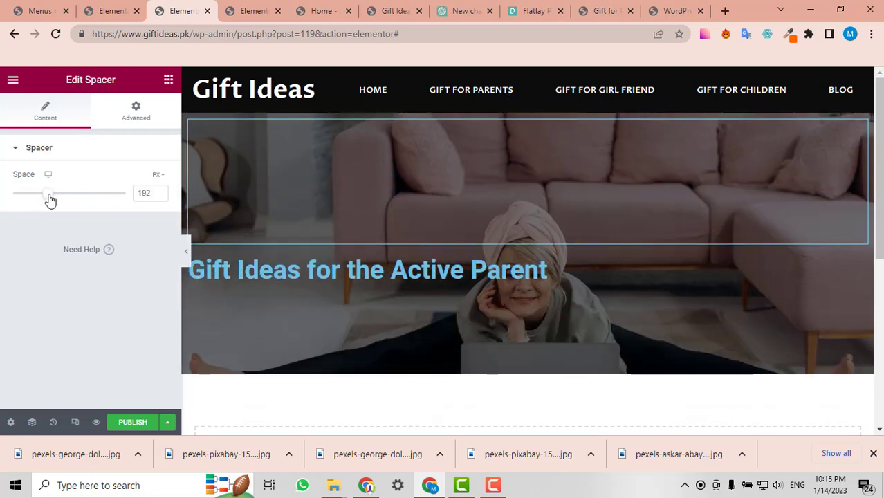
pyautogui.scroll(-2, 533, 246)
pyautogui.scroll(1, 524, 244)
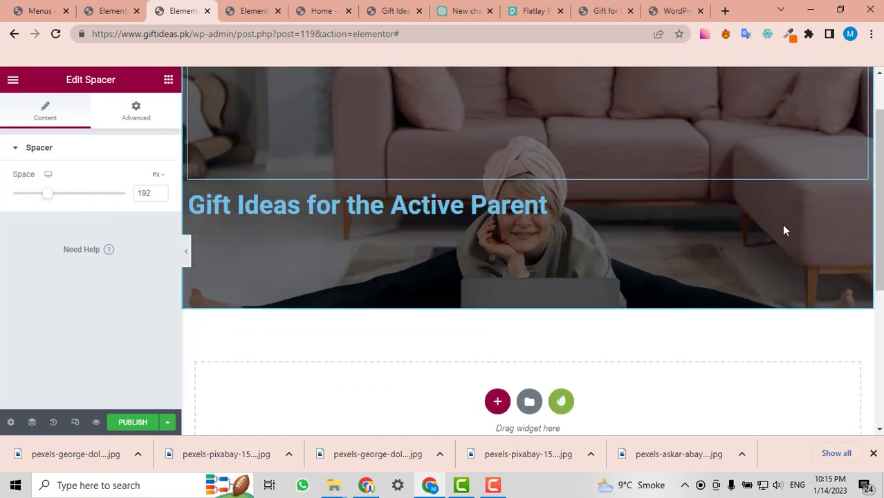
# - Center the post title and change its text color to white (#FFFFFF)
pyautogui.click(859, 204)
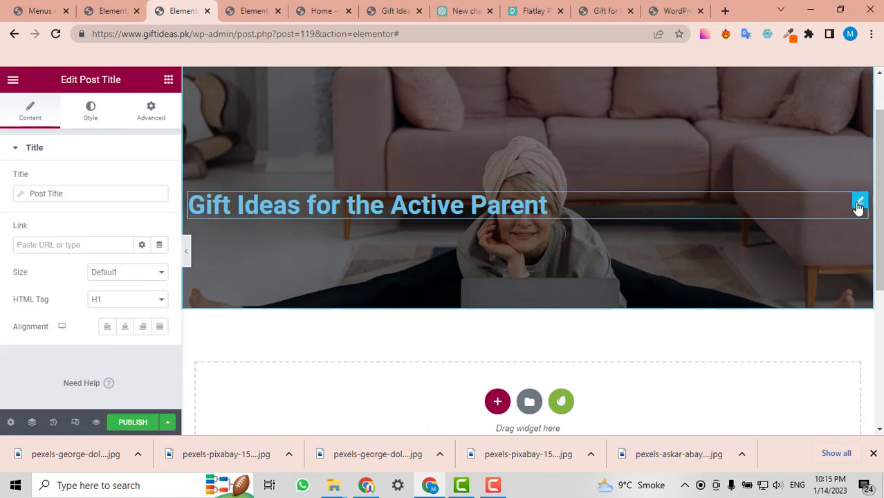
pyautogui.click(126, 327)
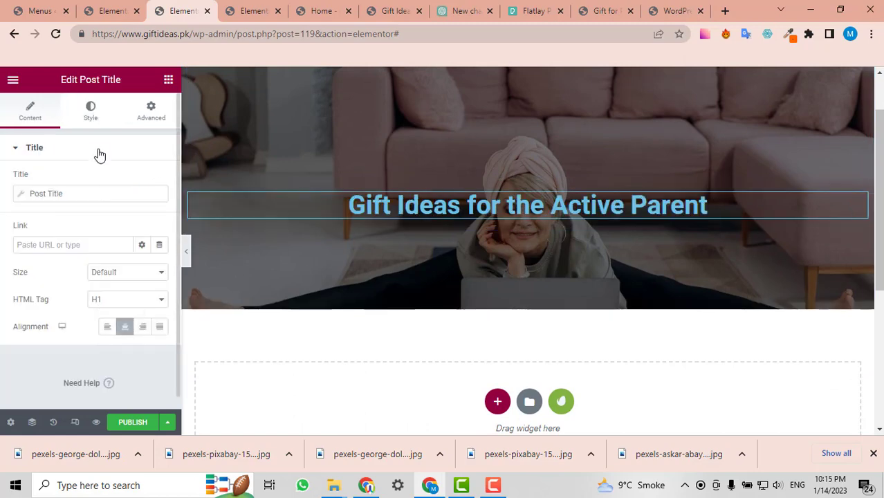
pyautogui.click(91, 111)
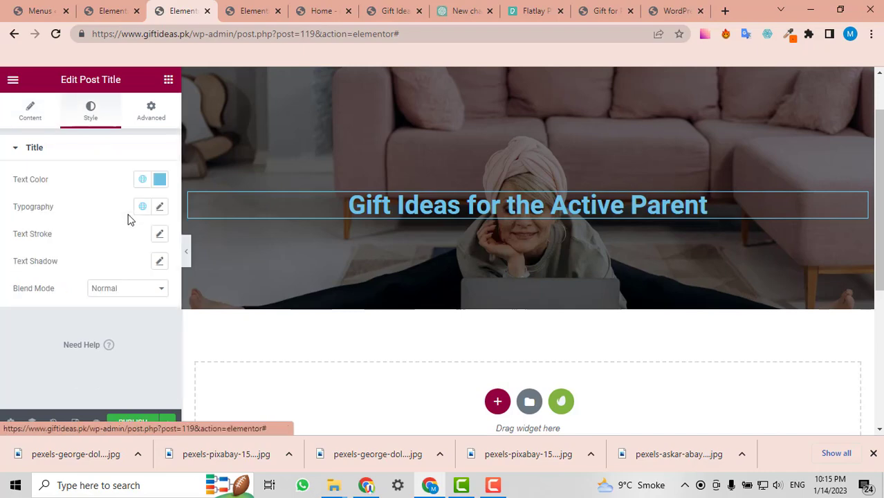
pyautogui.click(160, 179)
pyautogui.moveTo(146, 239); pyautogui.dragTo(58, 219)
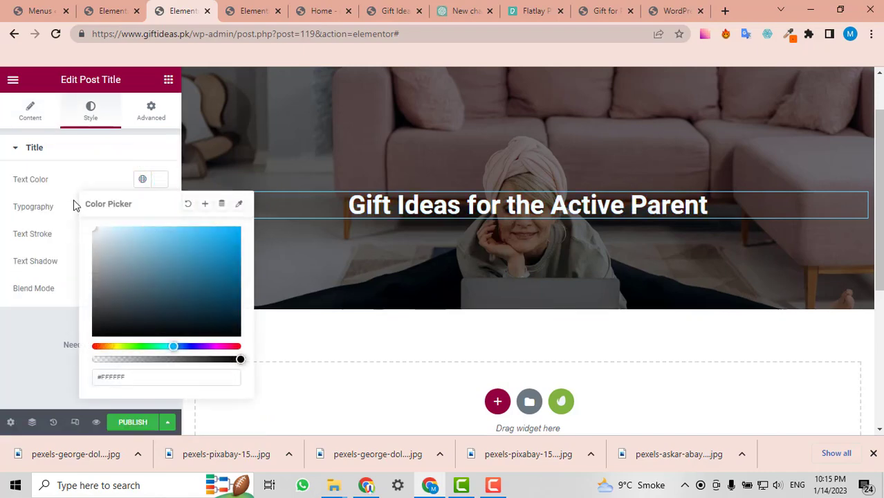
pyautogui.click(73, 176)
pyautogui.scroll(1, 661, 229)
pyautogui.scroll(-2, 660, 229)
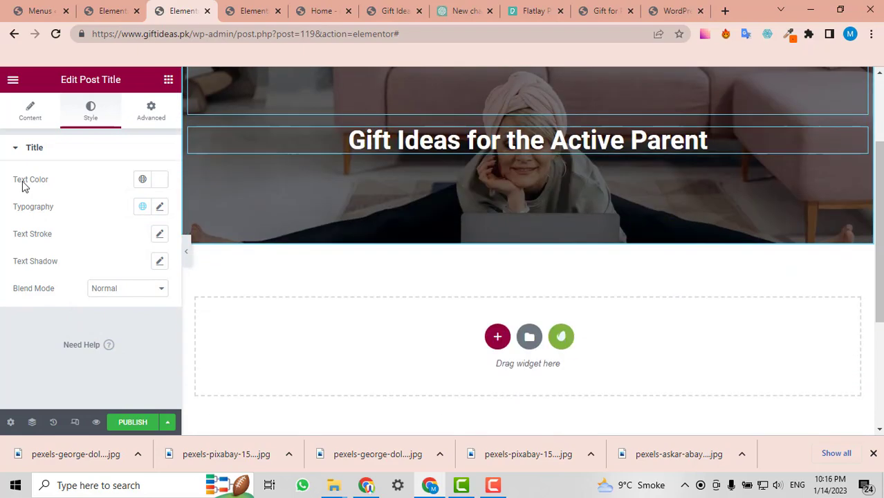
# - Add the Post Info widget to the header section directly below the post title
pyautogui.click(169, 80)
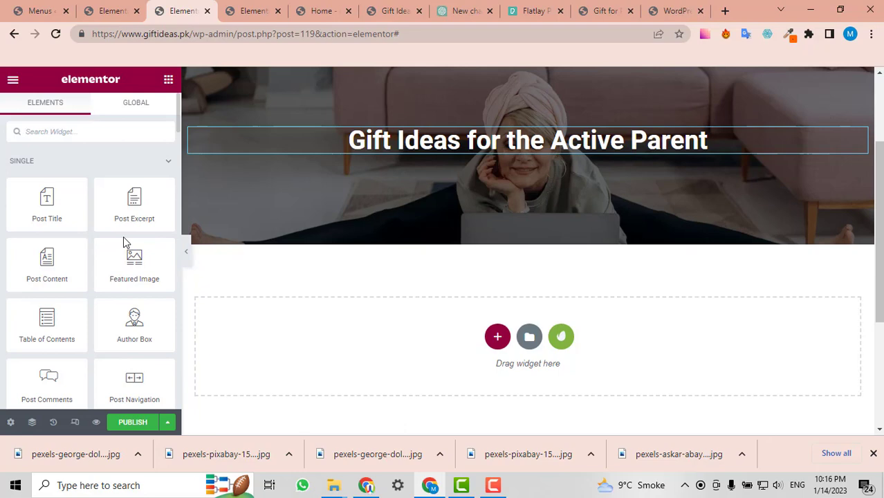
pyautogui.scroll(-1, 123, 239)
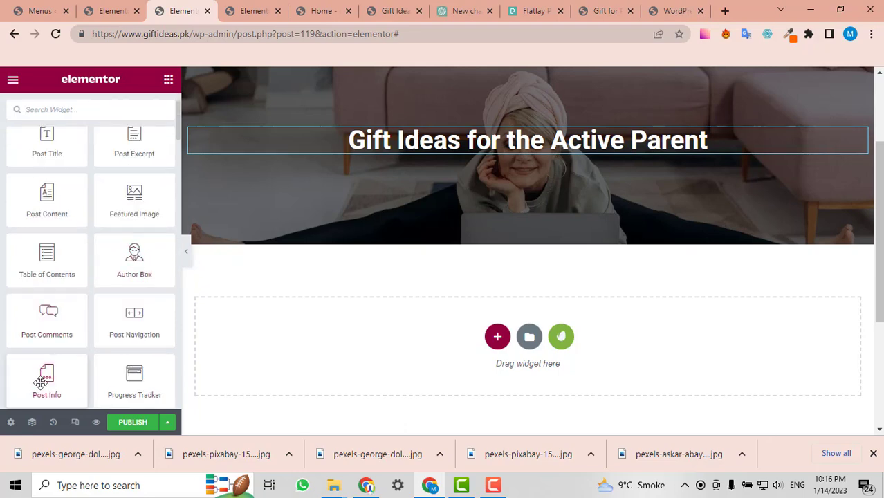
pyautogui.moveTo(39, 375); pyautogui.dragTo(489, 174)
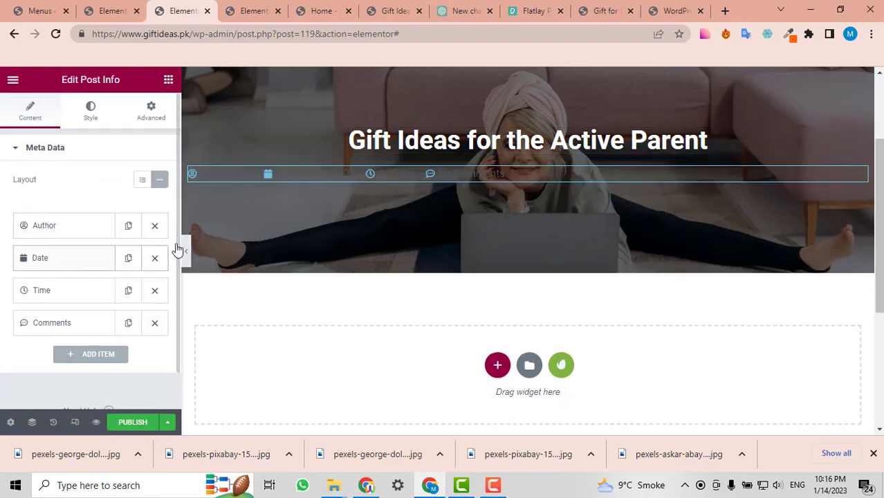
pyautogui.scroll(-1, 49, 296)
pyautogui.scroll(1, 70, 227)
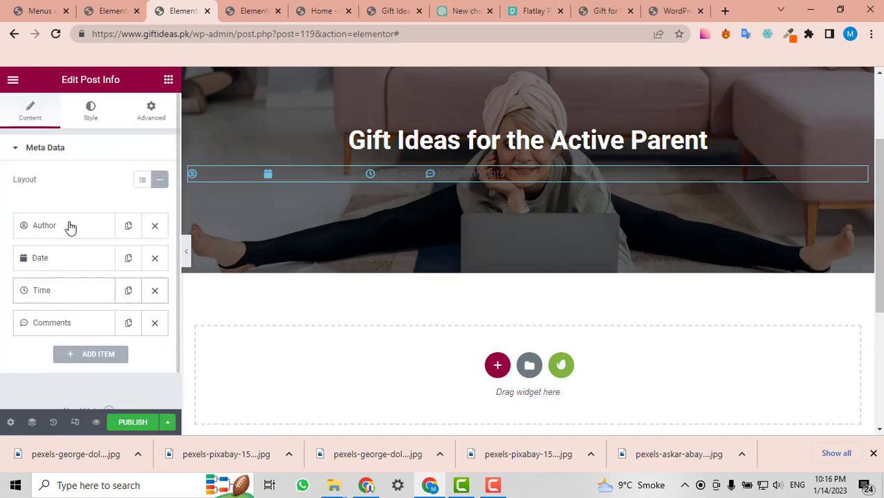
# - Change the Post Info text color to white (#FFFFFF)
pyautogui.click(90, 121)
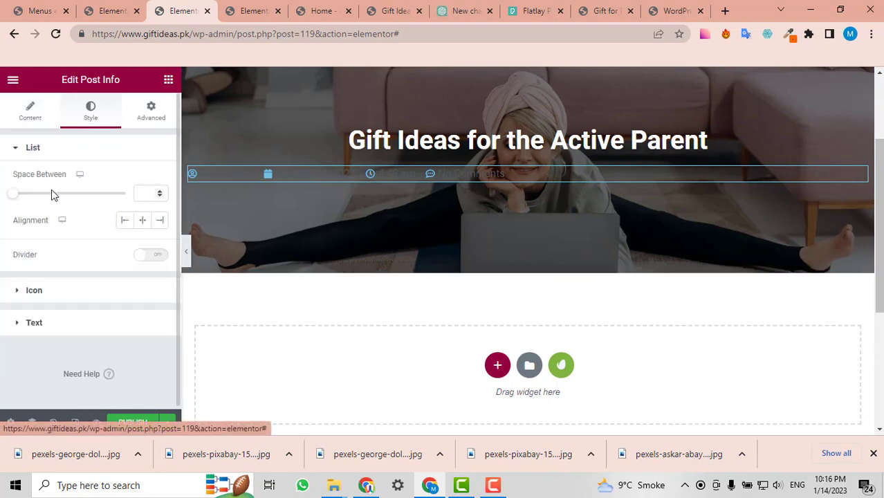
pyautogui.click(39, 328)
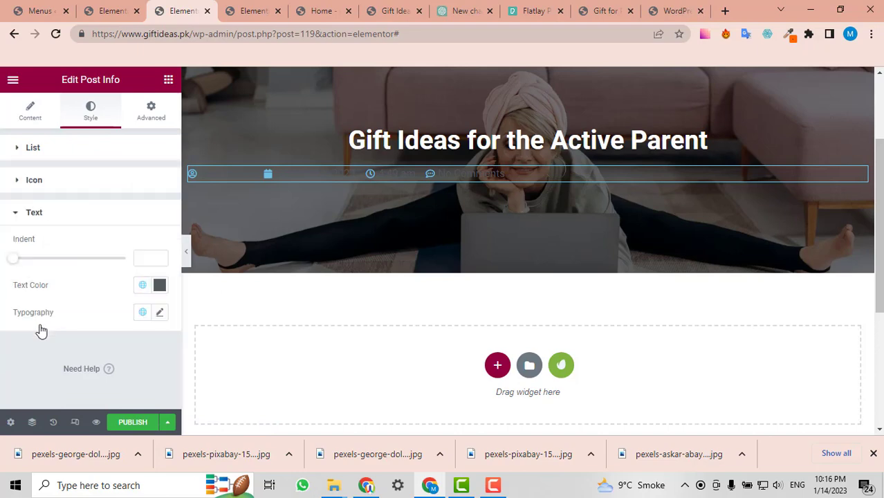
pyautogui.click(159, 285)
pyautogui.moveTo(204, 184)
pyautogui.mouseDown()
pyautogui.moveTo(192, 132)
pyautogui.moveTo(176, 114)
pyautogui.mouseUp()
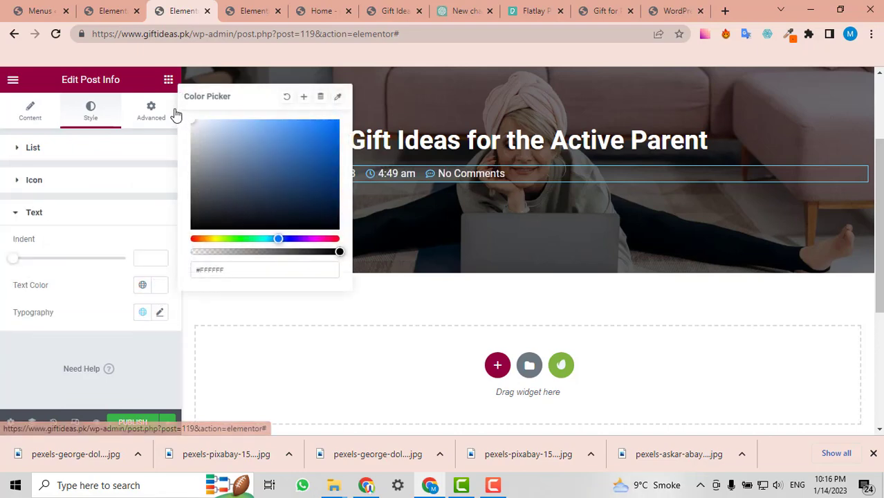
pyautogui.click(94, 306)
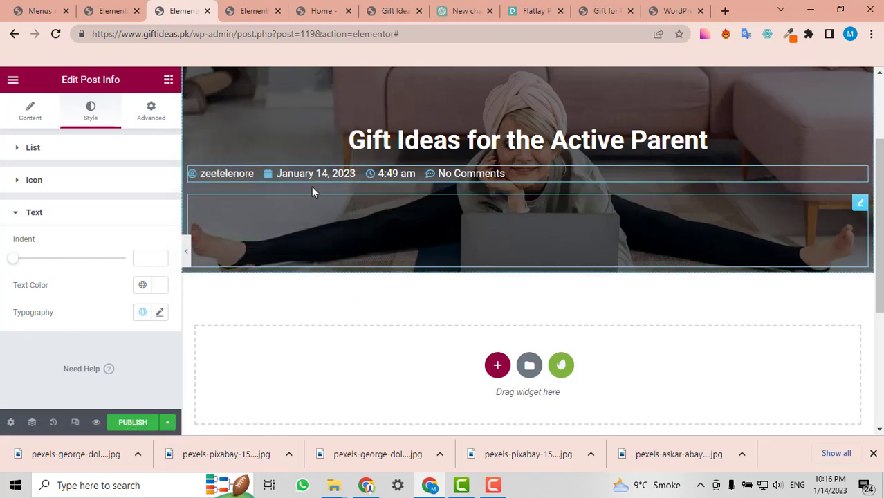
# - Remove the Author, Date and Time items from the Post Info metadata, keeping only Comments
pyautogui.click(27, 114)
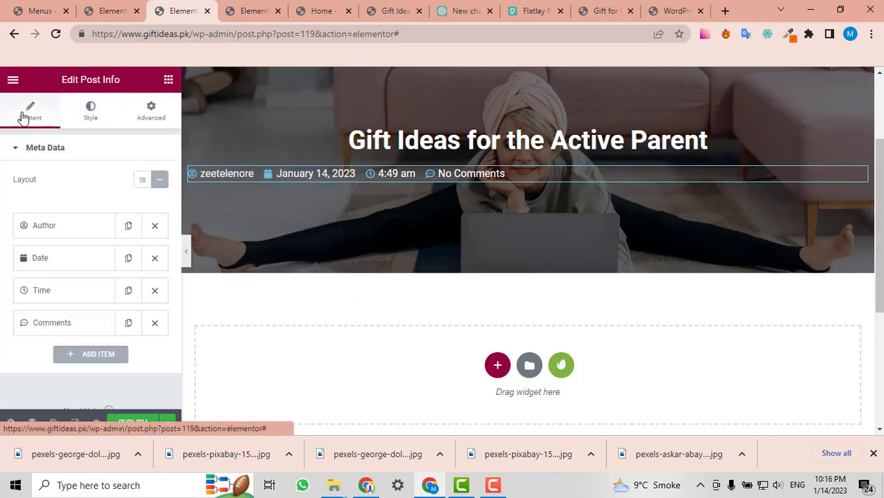
pyautogui.click(155, 227)
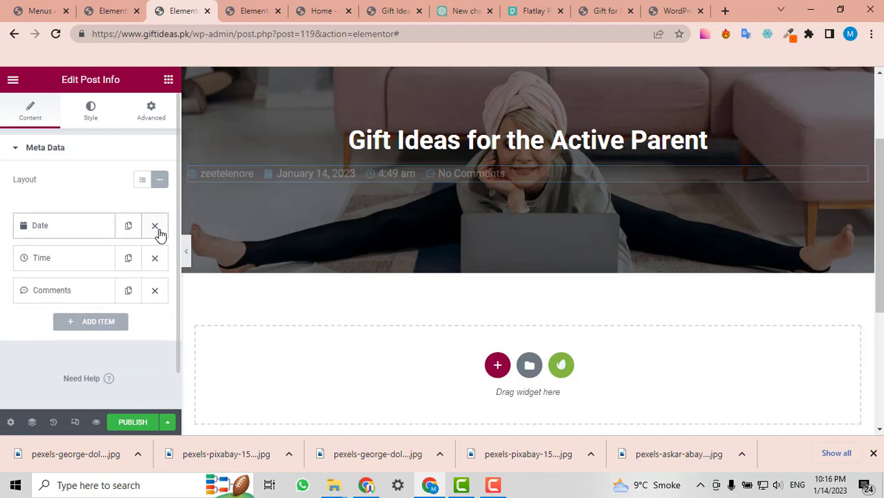
pyautogui.click(156, 228)
pyautogui.click(155, 228)
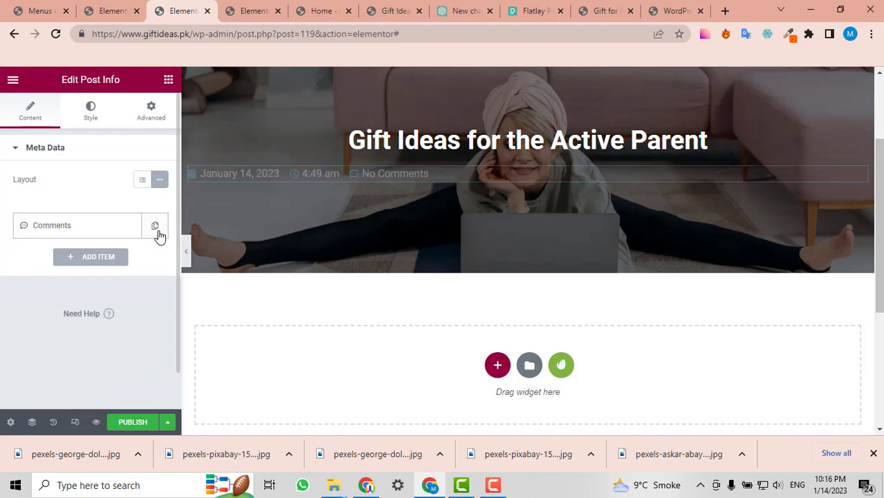
# - Change the Comments metadata item to the Terms type with Categories as its taxonomy
pyautogui.click(102, 227)
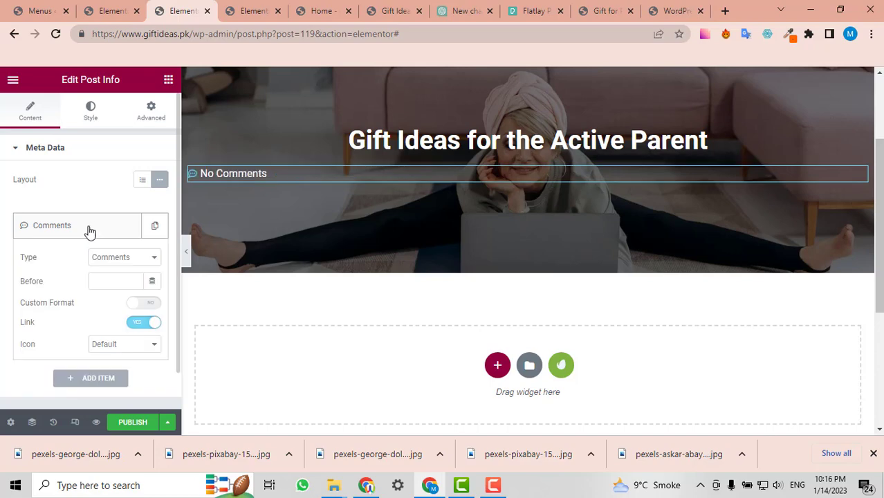
pyautogui.click(109, 259)
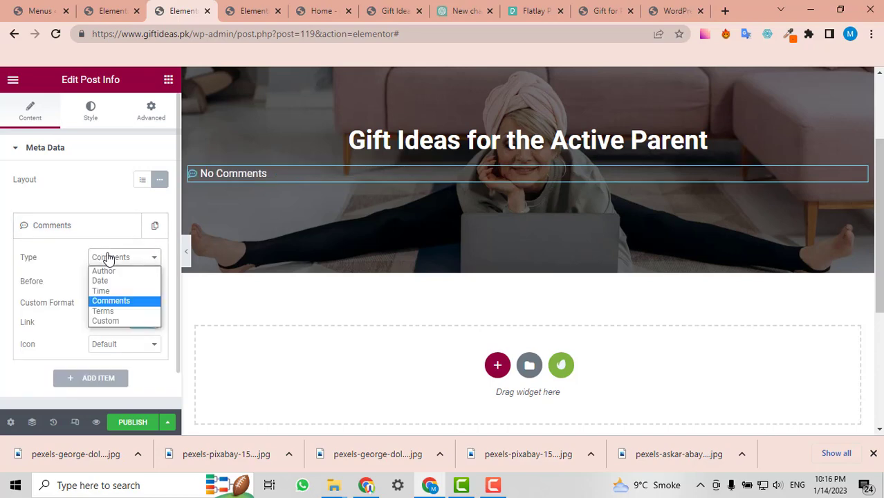
pyautogui.click(109, 310)
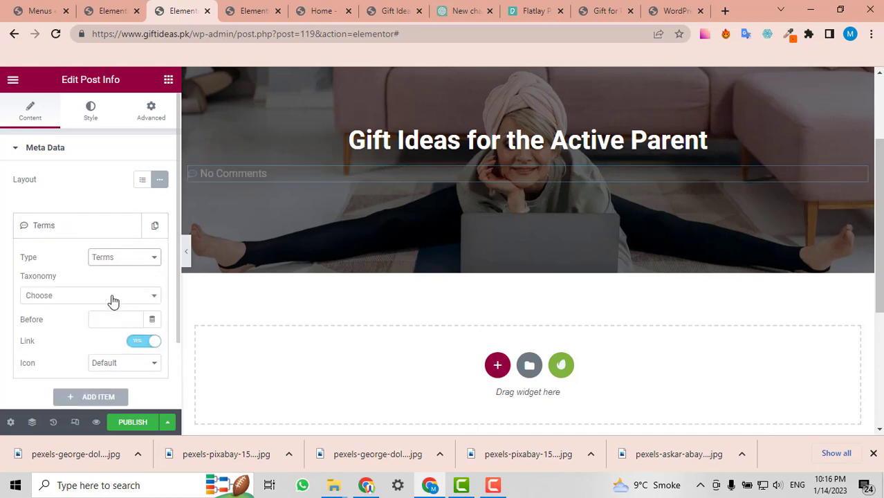
pyautogui.click(63, 297)
pyautogui.click(54, 338)
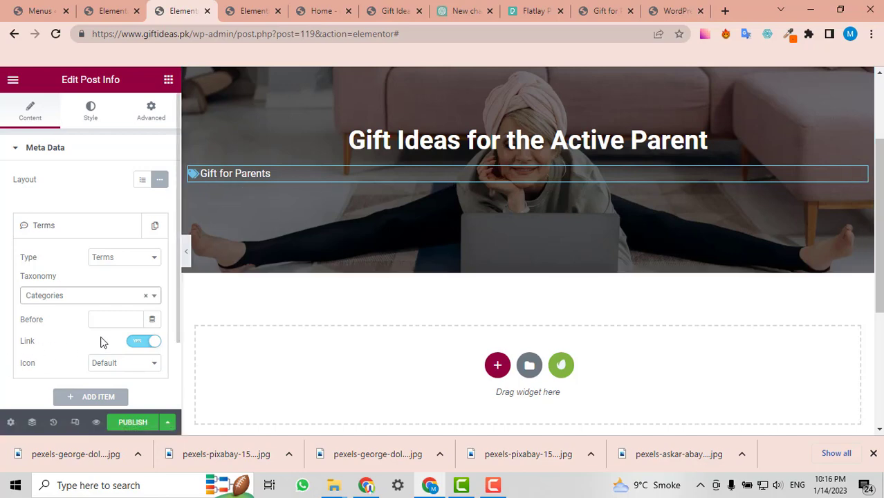
# - Enter "Category: " as the text before the Terms item
pyautogui.click(114, 319)
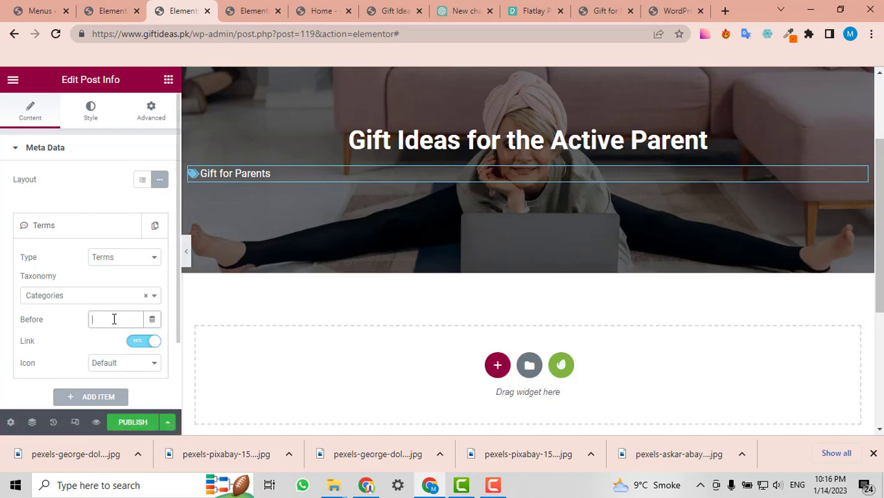
pyautogui.write('Ca')
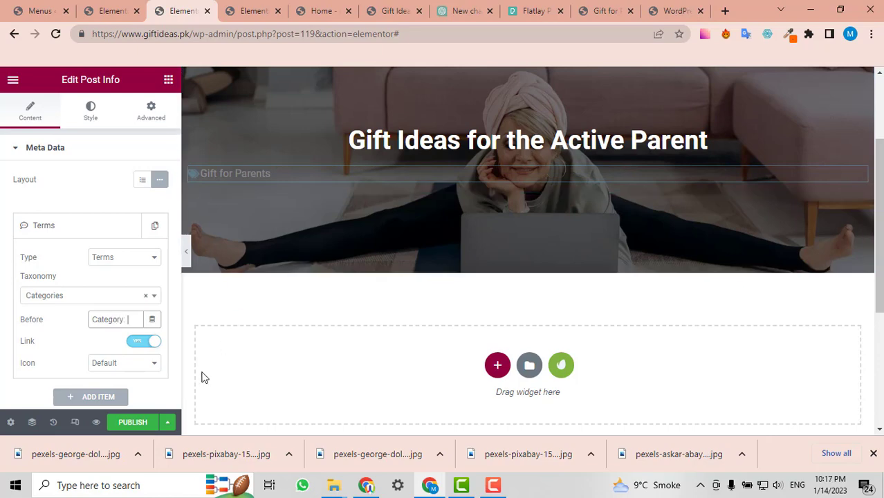
pyautogui.write('tegory:')
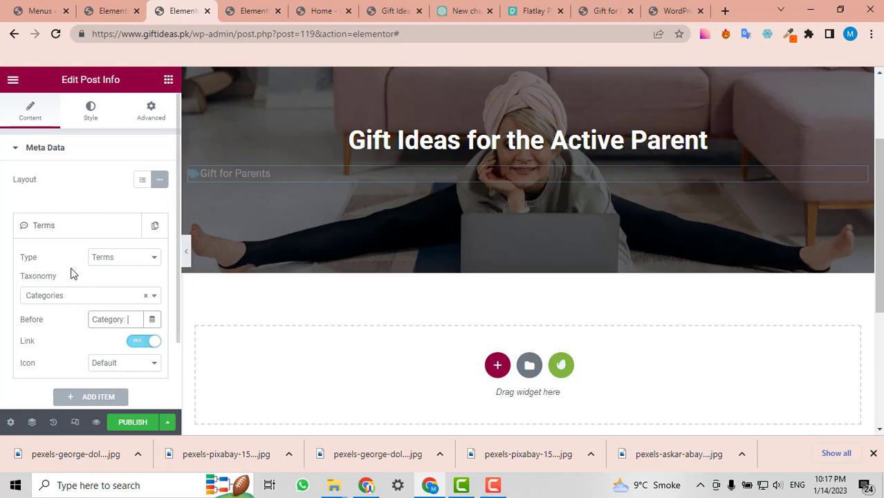
pyautogui.scroll(-2, 68, 258)
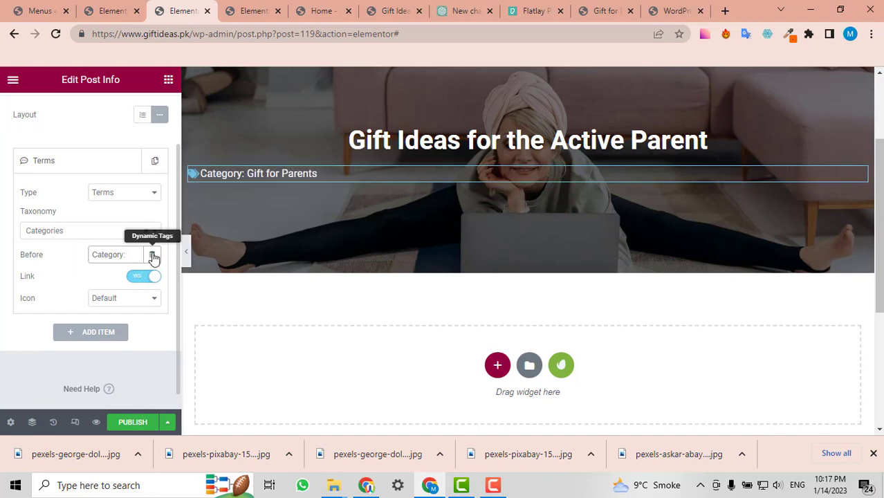
pyautogui.click(153, 256)
pyautogui.click(81, 284)
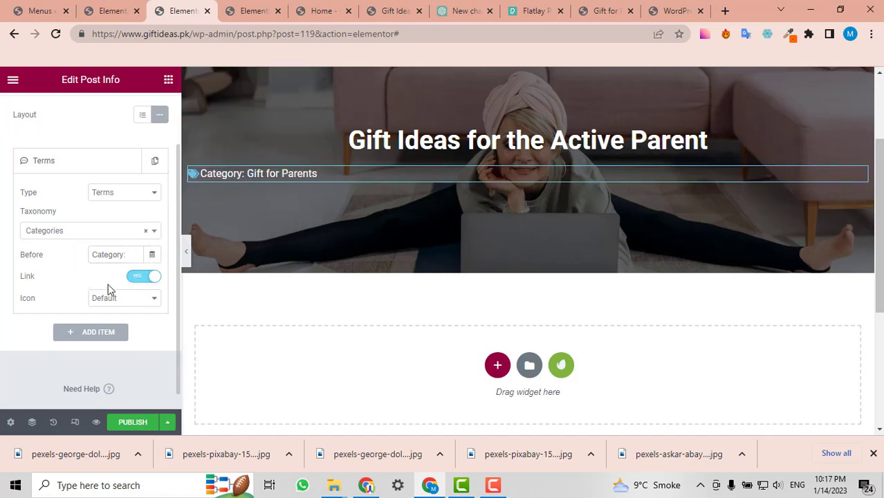
# - Set the Terms item's icon to None and clear its Before text
pyautogui.click(105, 305)
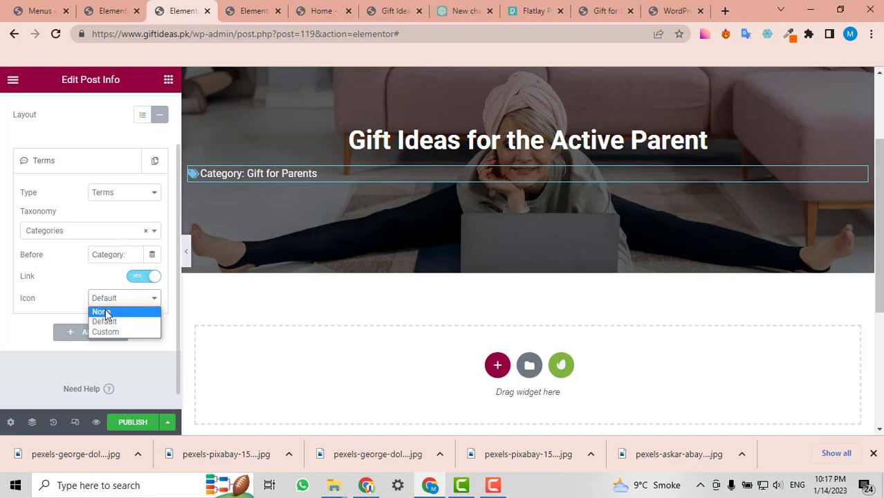
pyautogui.click(105, 313)
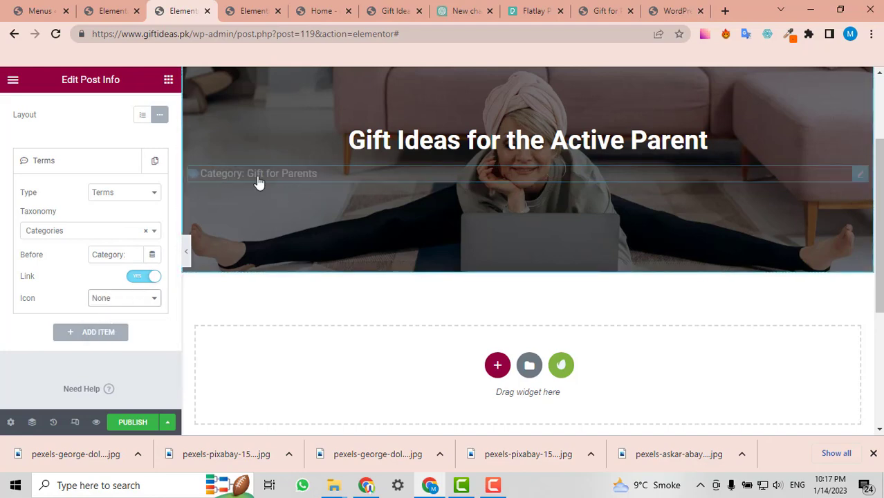
pyautogui.scroll(1, 323, 179)
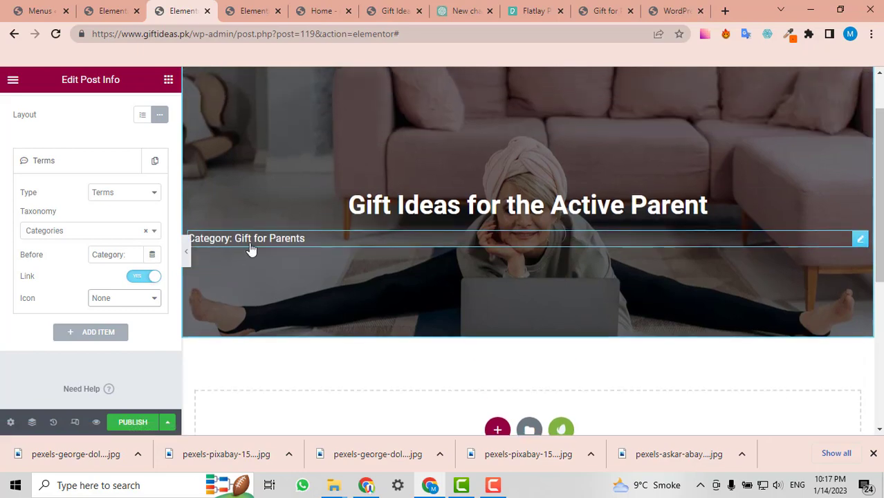
pyautogui.scroll(-1, 251, 249)
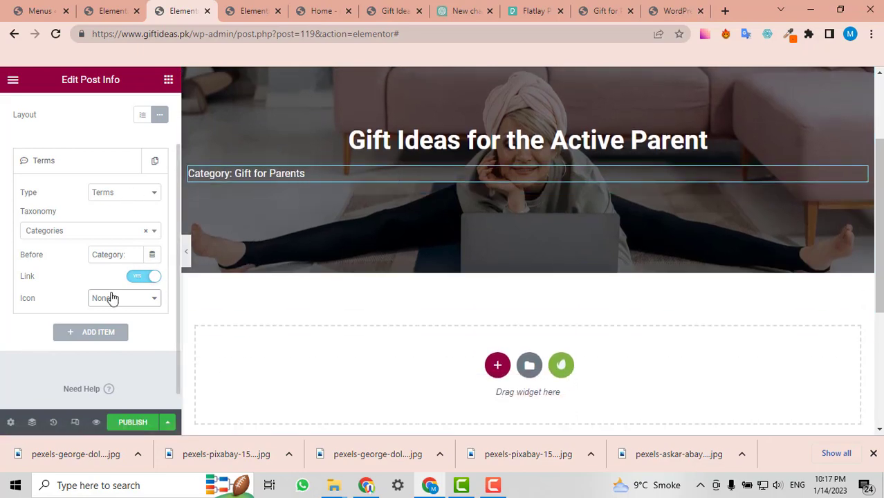
pyautogui.moveTo(130, 258); pyautogui.dragTo(92, 258)
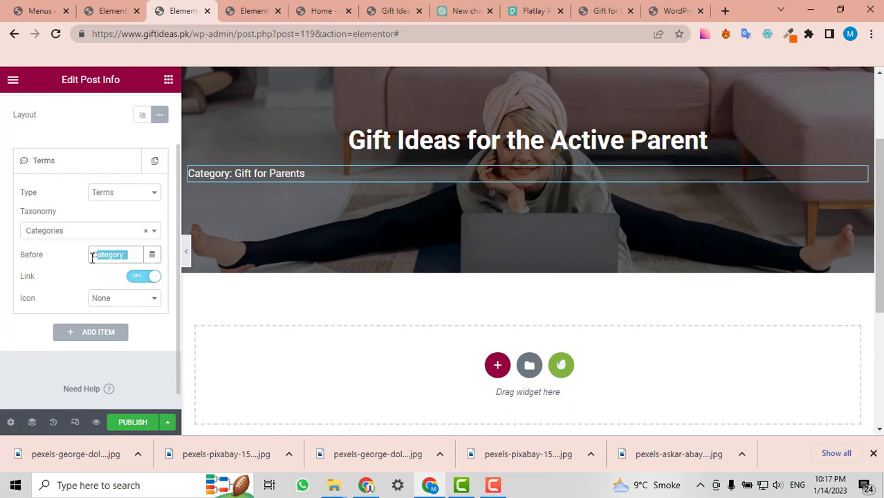
pyautogui.press('BackSpace')
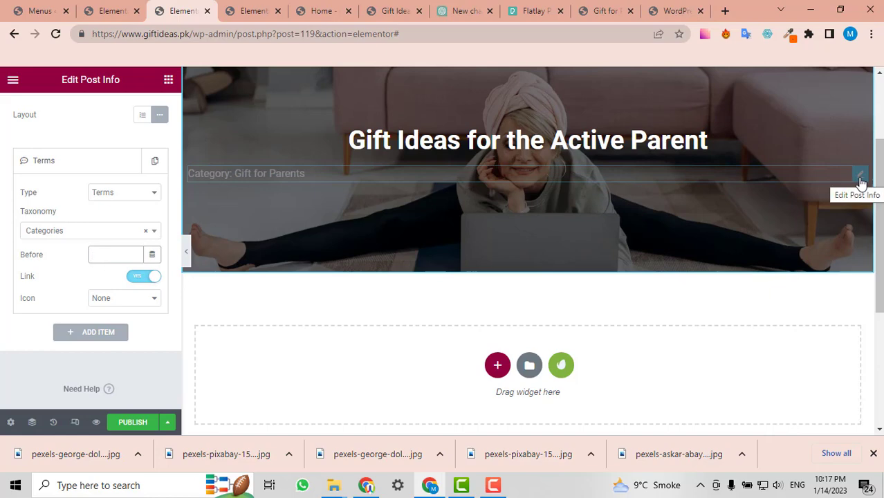
# - Add an Inner Section below the post info and move the Post Info widget into its first column
pyautogui.click(169, 80)
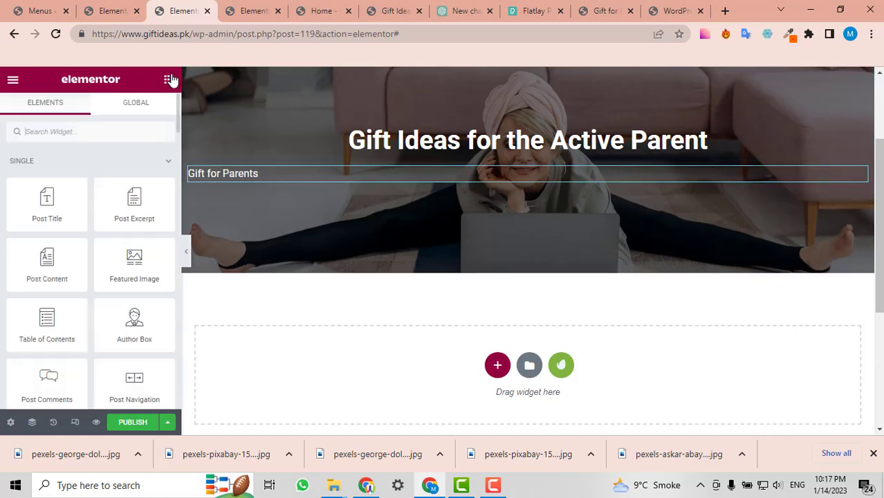
pyautogui.click(70, 135)
pyautogui.write('row')
pyautogui.moveTo(46, 176); pyautogui.dragTo(392, 178)
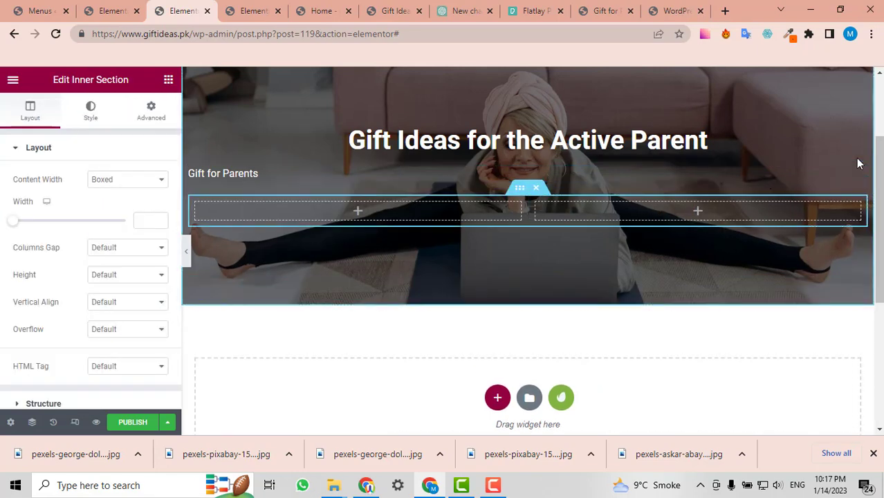
pyautogui.moveTo(738, 191); pyautogui.dragTo(295, 192)
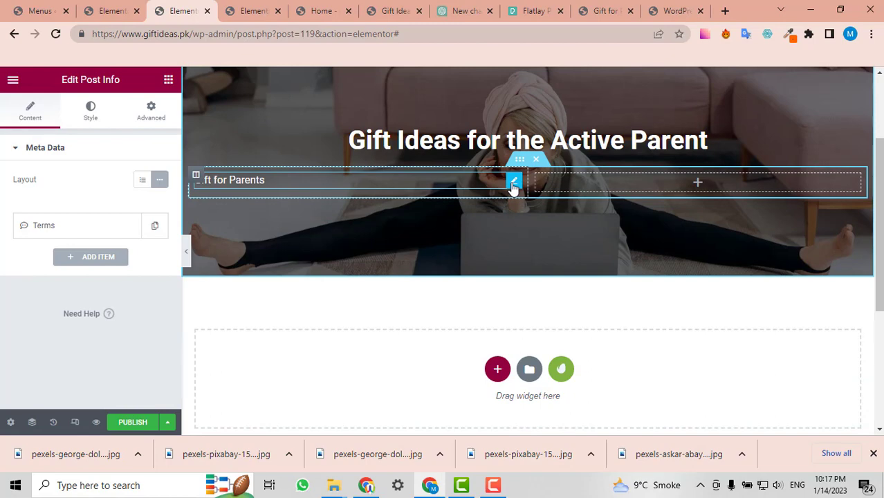
# - Center the Post Info list within its column
pyautogui.click(89, 109)
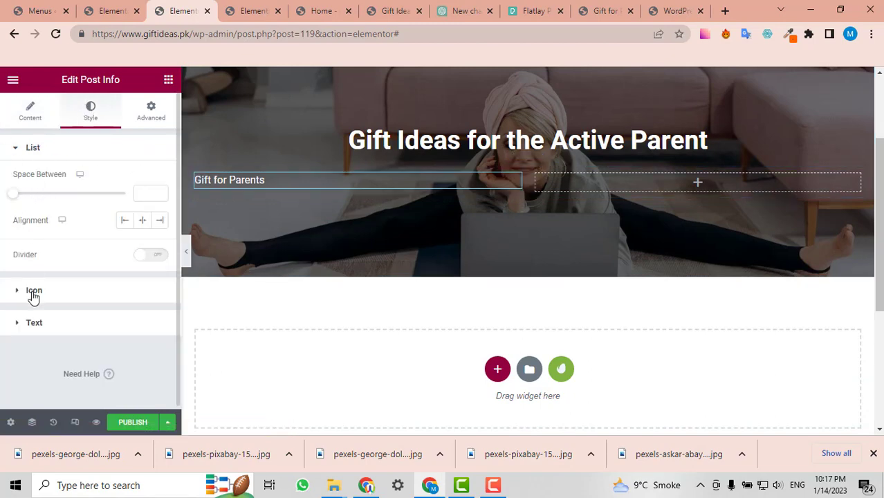
pyautogui.click(144, 112)
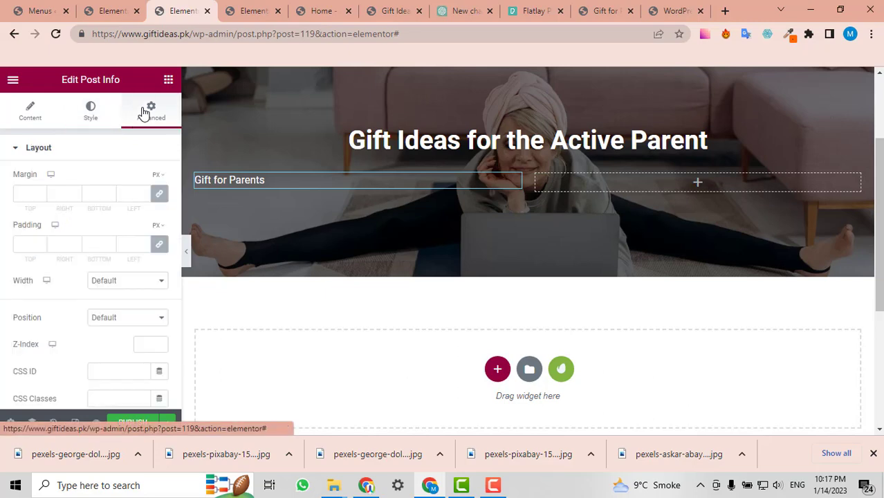
pyautogui.click(83, 122)
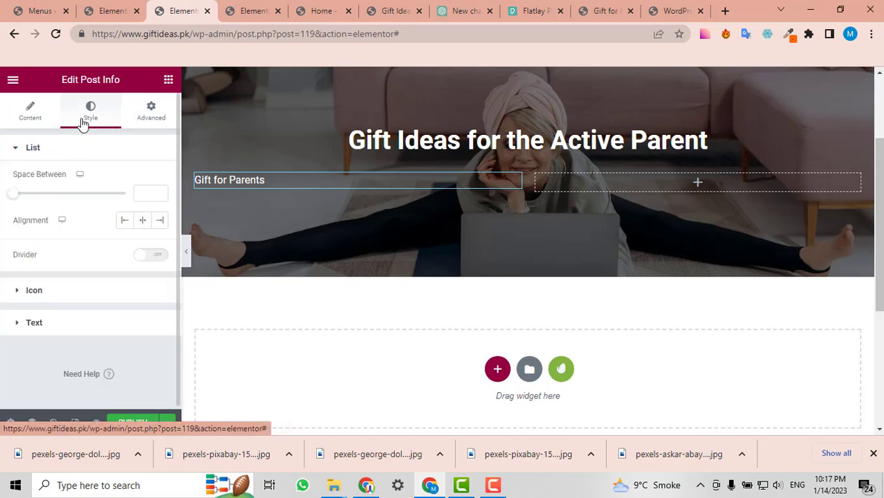
pyautogui.click(142, 220)
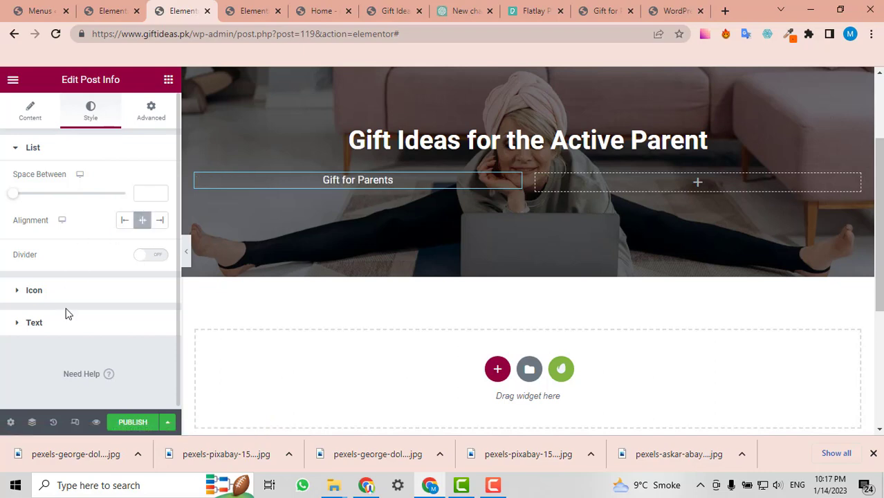
# - Set the Post Info widget's normal-state background type to Classic
pyautogui.click(157, 119)
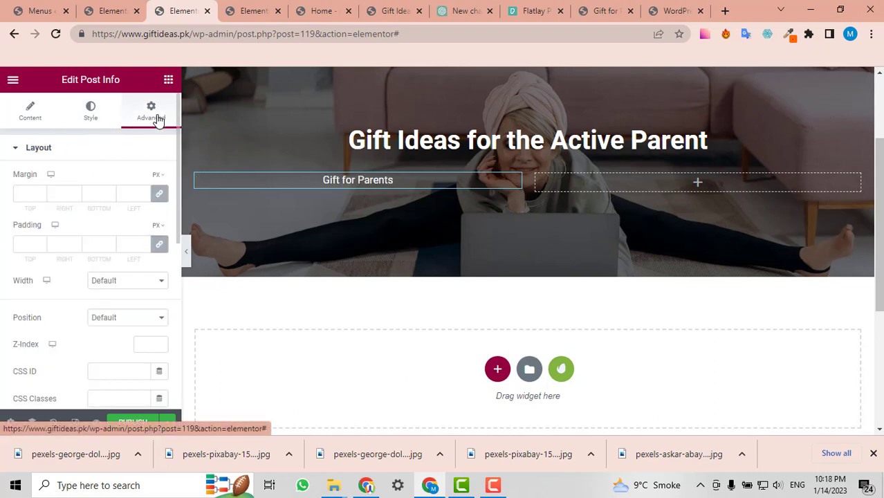
pyautogui.scroll(-1, 58, 303)
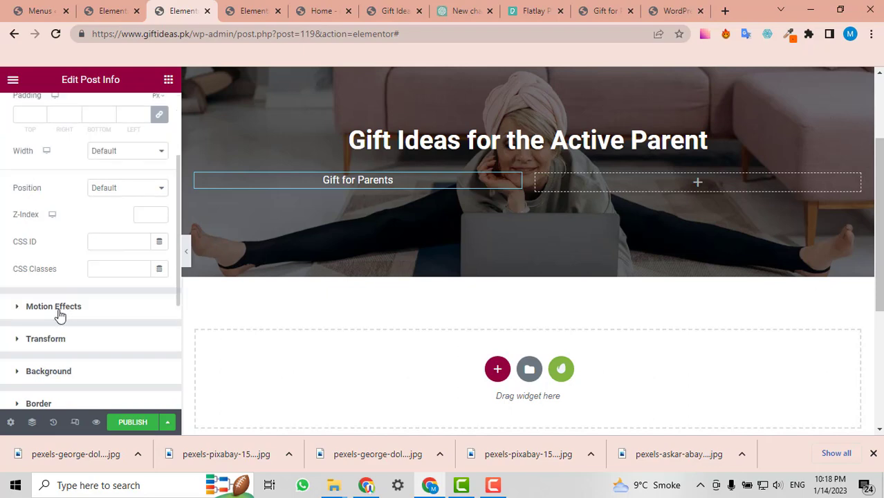
pyautogui.scroll(-2, 36, 348)
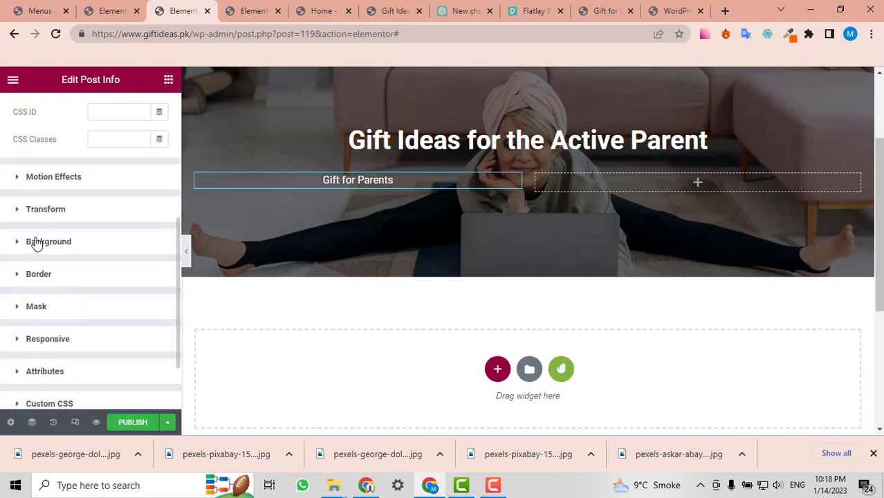
pyautogui.click(138, 253)
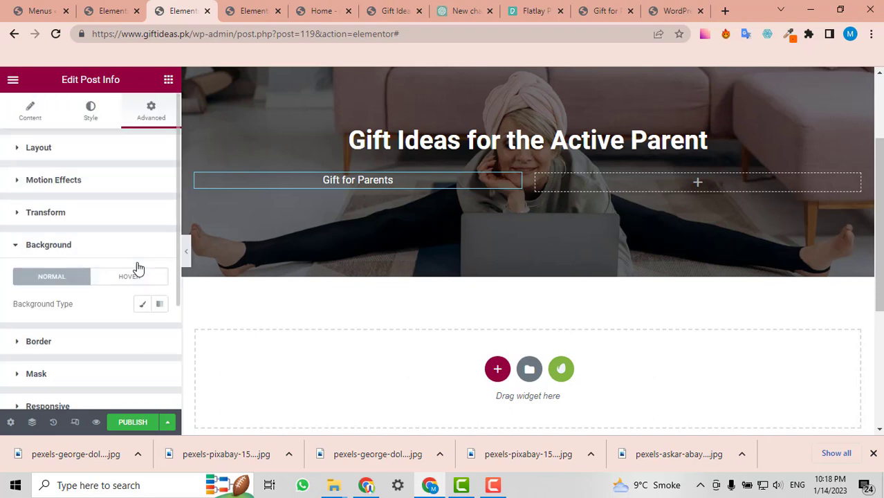
pyautogui.click(139, 307)
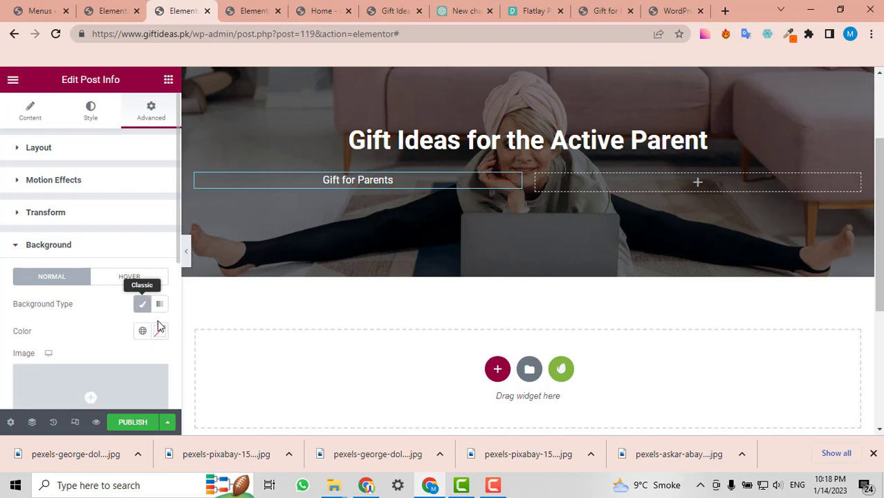
pyautogui.scroll(-2, 159, 326)
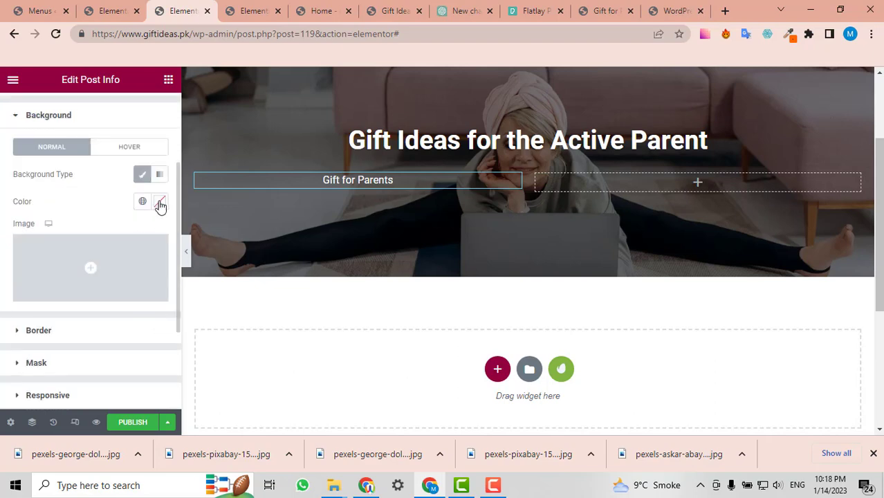
# - Give the Gift for Parents post info a black (#000000) background and a border radius of 15 px on all corners
pyautogui.click(159, 203)
pyautogui.moveTo(93, 348); pyautogui.dragTo(84, 372)
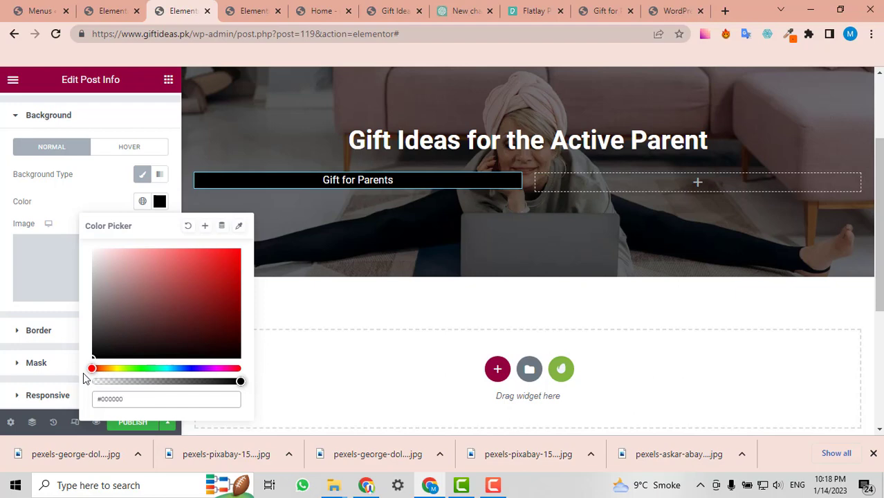
pyautogui.click(65, 209)
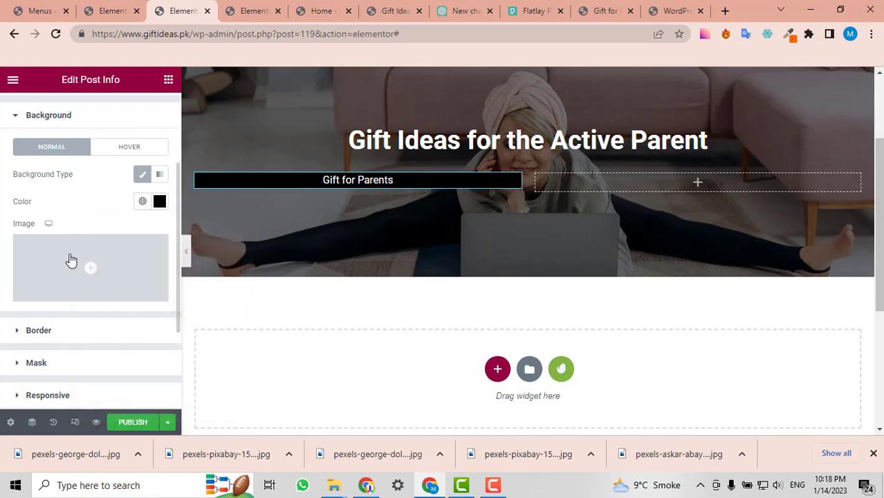
pyautogui.click(59, 330)
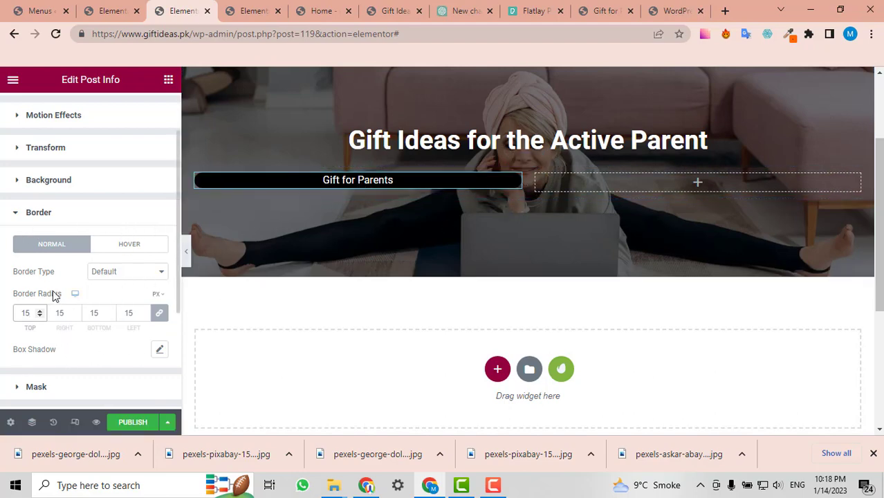
pyautogui.click(5, 218)
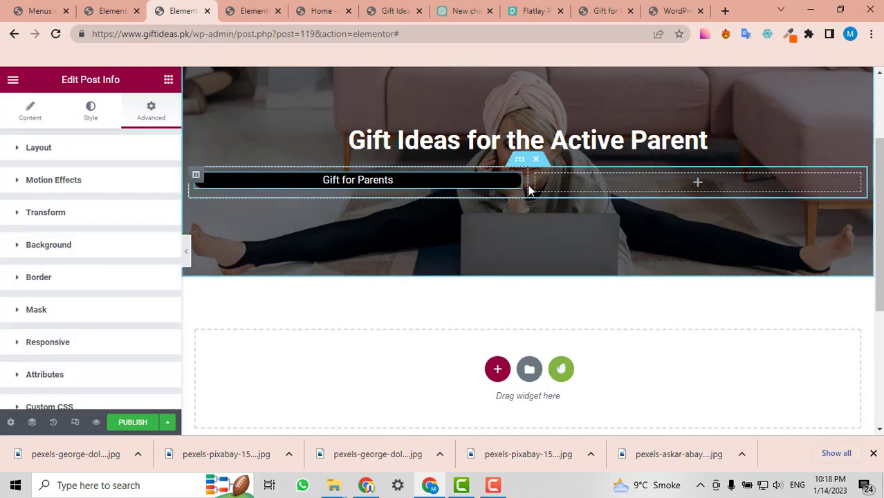
# - Narrow the first column of the inner section around the Gift for Parents label
pyautogui.moveTo(527, 184); pyautogui.dragTo(341, 188)
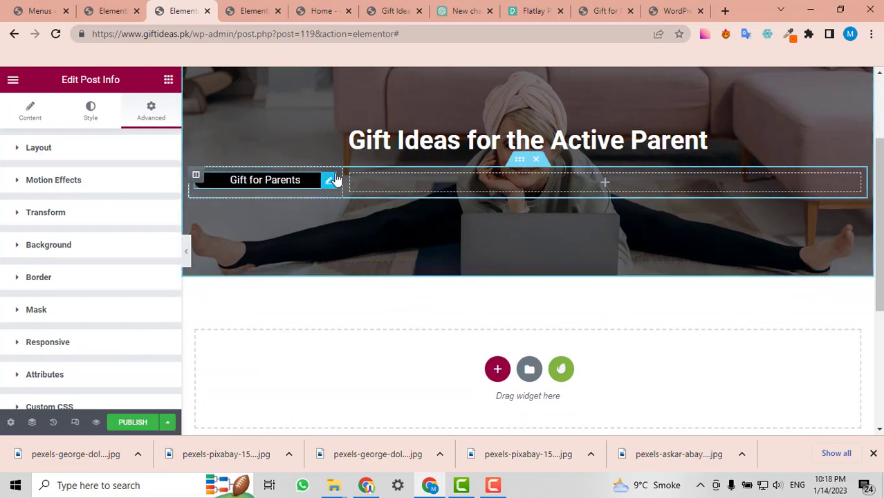
pyautogui.scroll(1, 336, 180)
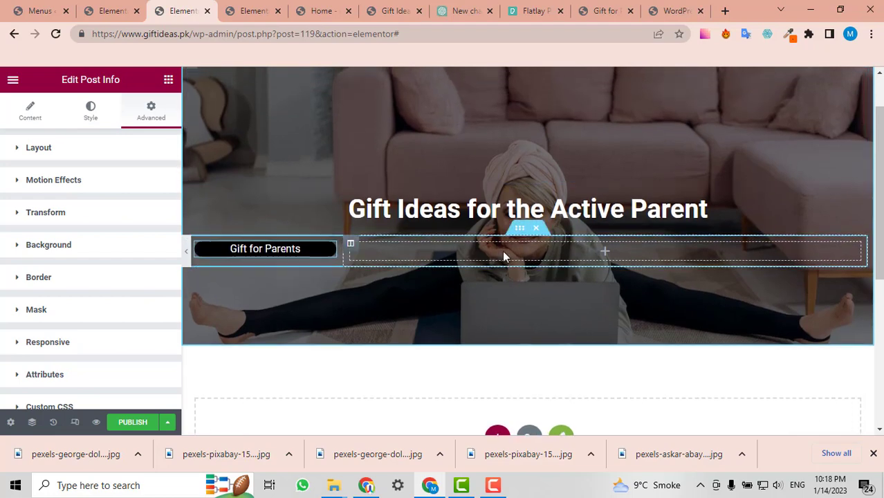
pyautogui.scroll(-1, 499, 250)
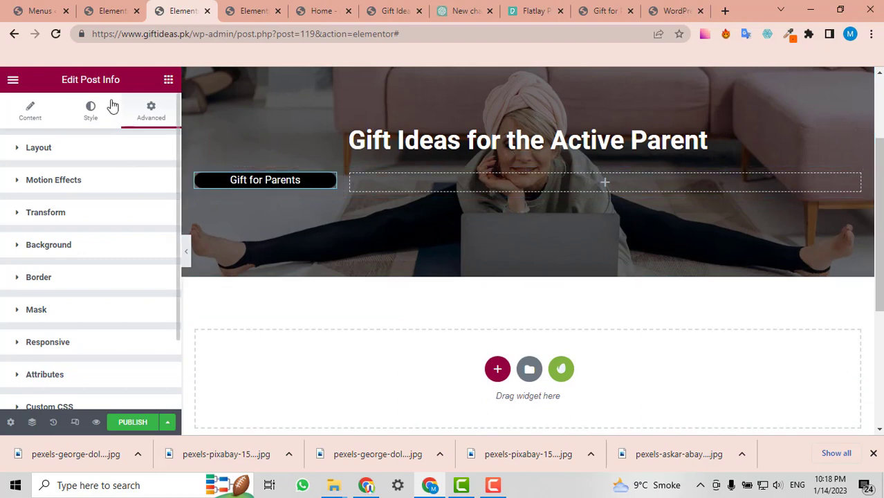
# - Duplicate the Gift for Parents post info widget and move the copy into the empty second column
pyautogui.rightClick(334, 181)
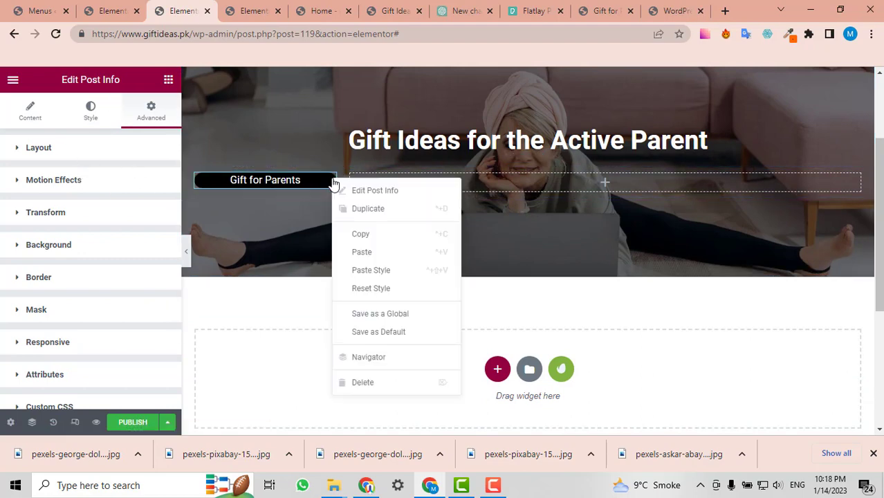
pyautogui.click(366, 209)
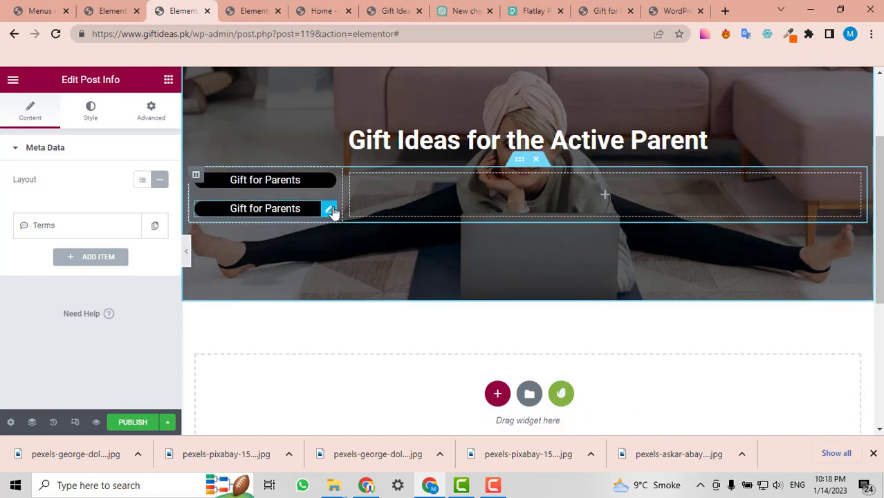
pyautogui.moveTo(325, 207); pyautogui.dragTo(376, 189)
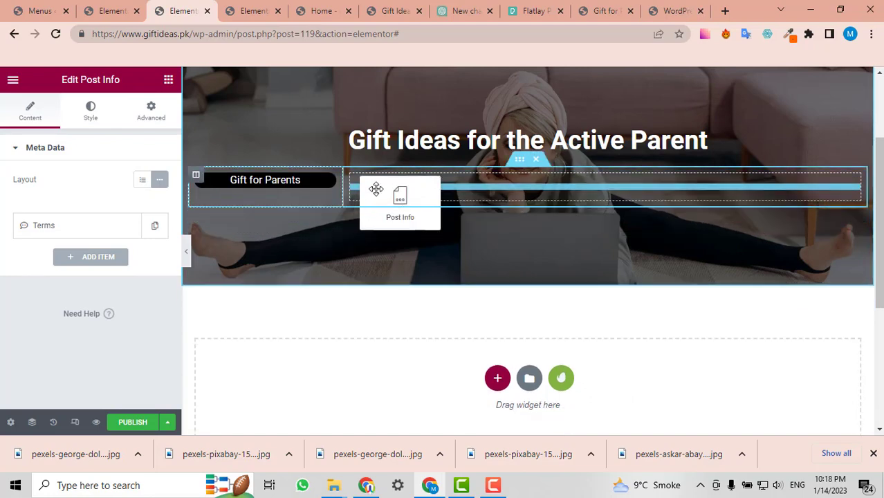
# - Change the taxonomy of the copied post info's Terms item to Tags
pyautogui.moveTo(81, 222); pyautogui.dragTo(79, 223)
pyautogui.click(78, 225)
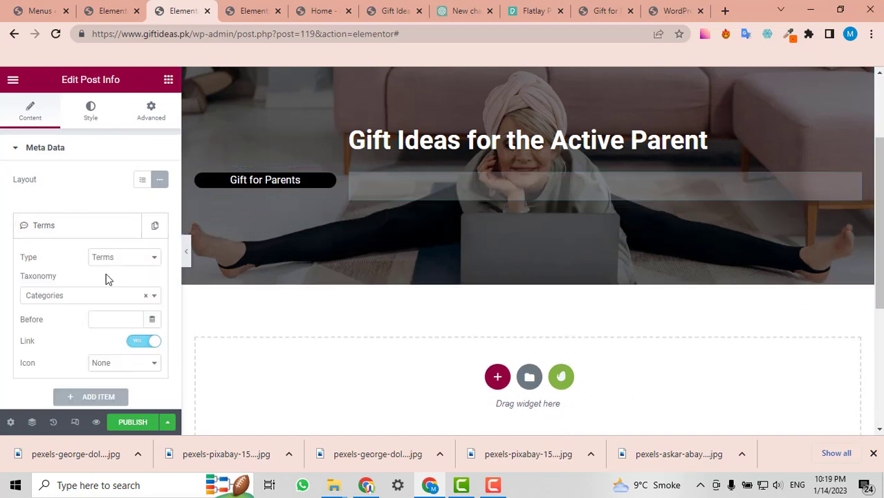
pyautogui.click(94, 298)
pyautogui.click(44, 347)
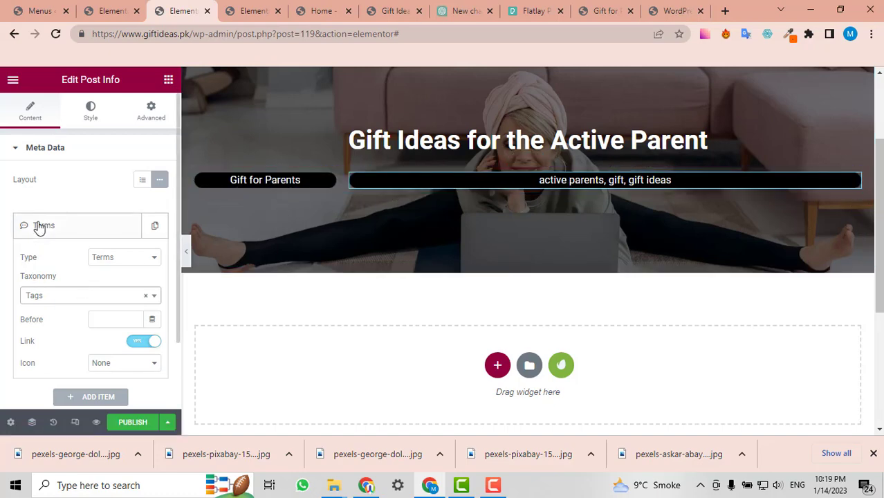
# - Widen the first column so both label columns are nearly equal, and preview the layout without the editing panel
pyautogui.scroll(-1, 761, 187)
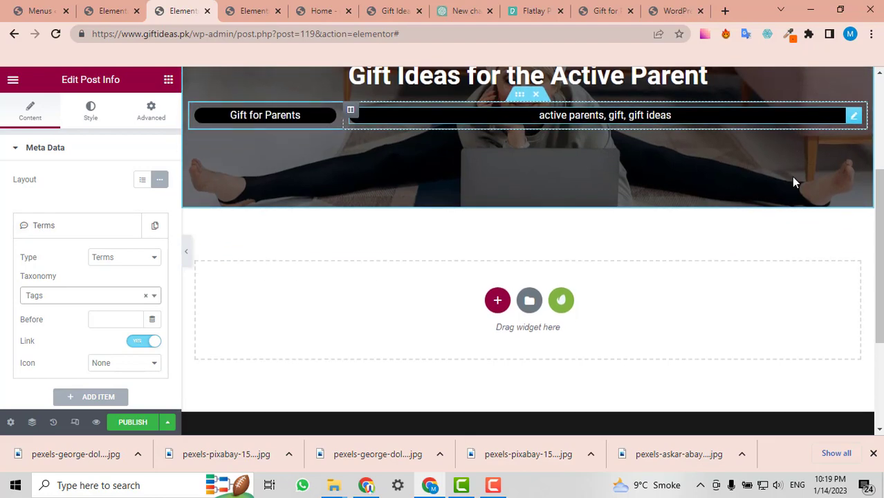
pyautogui.scroll(2, 794, 181)
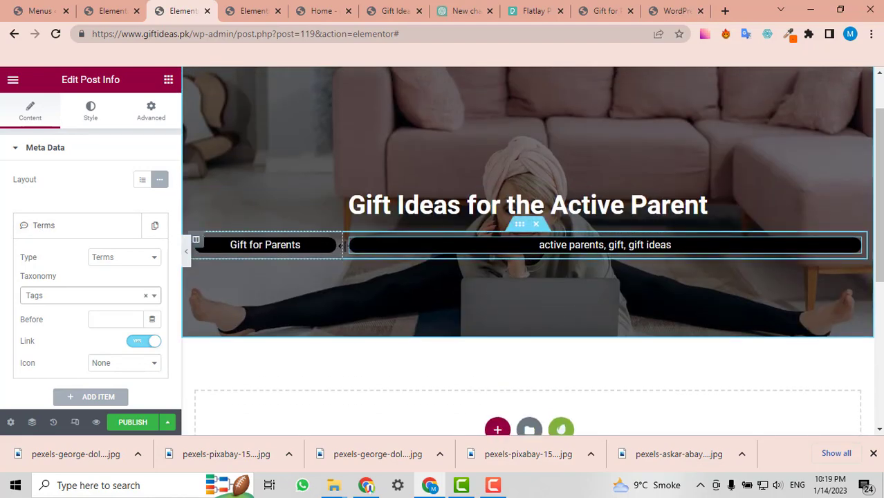
pyautogui.moveTo(342, 247); pyautogui.dragTo(516, 250)
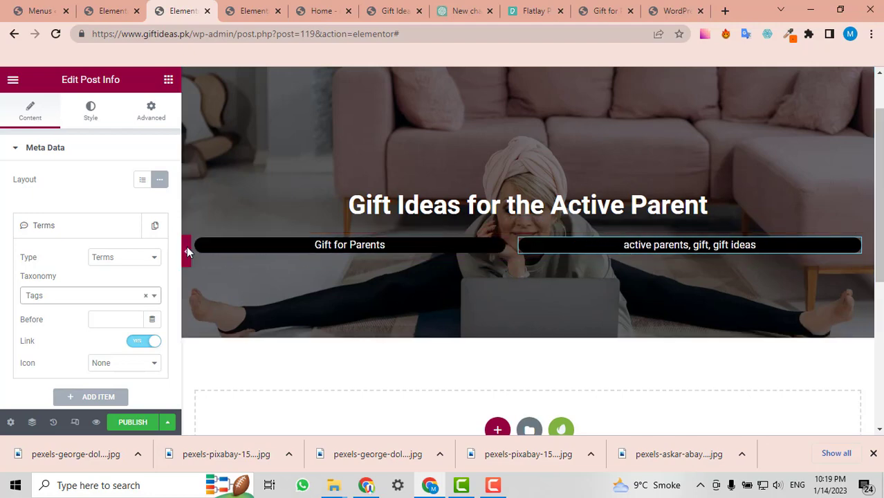
pyautogui.click(186, 251)
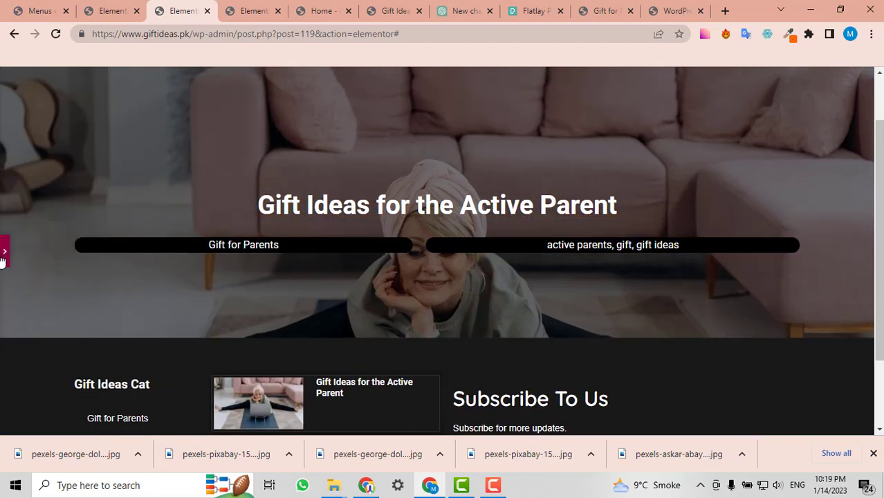
pyautogui.click(4, 252)
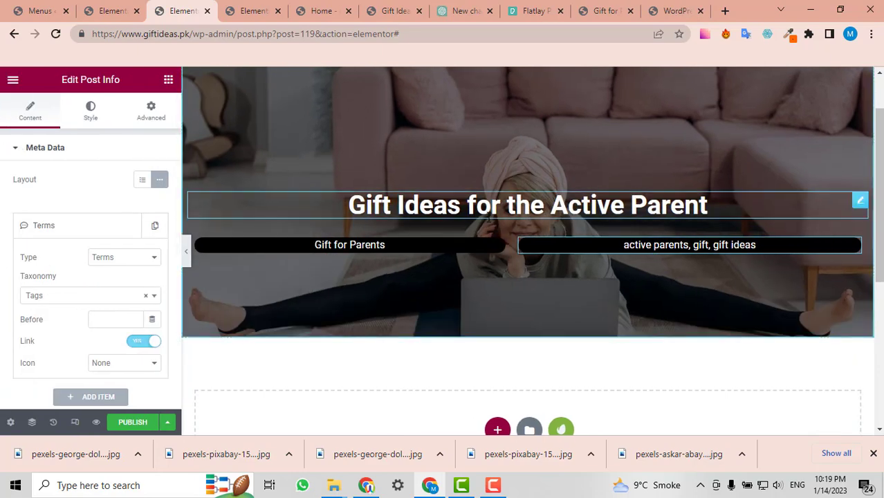
# - Set the boxed content width of the inner section holding both labels to 563 and preview the result
pyautogui.scroll(-2, 489, 273)
pyautogui.scroll(2, 533, 251)
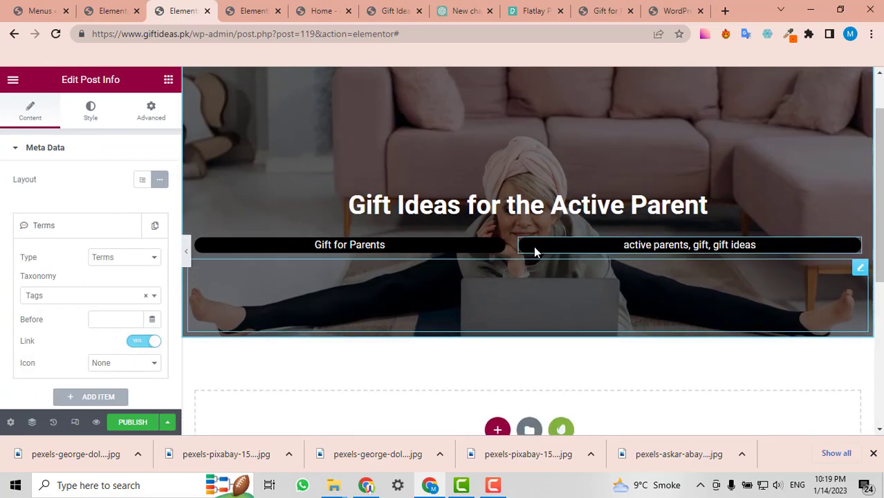
pyautogui.click(524, 229)
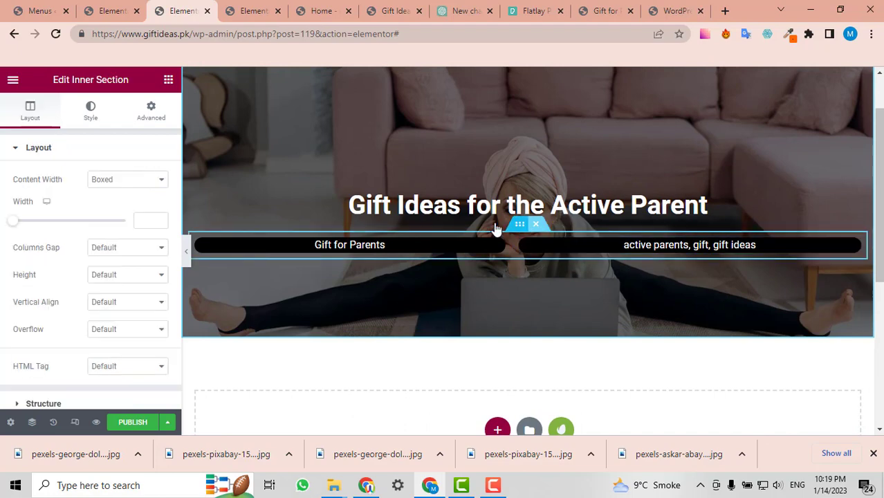
pyautogui.moveTo(14, 227)
pyautogui.mouseDown()
pyautogui.moveTo(30, 228)
pyautogui.moveTo(21, 230)
pyautogui.mouseUp()
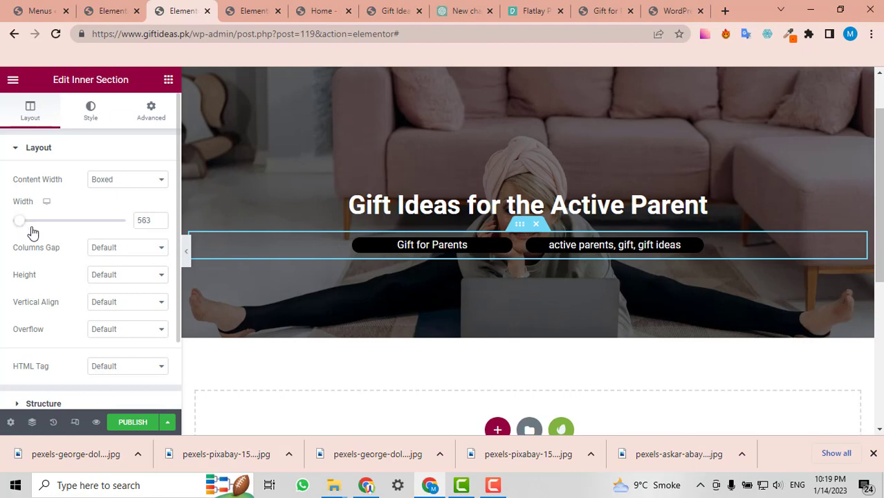
pyautogui.click(186, 254)
pyautogui.scroll(1, 768, 250)
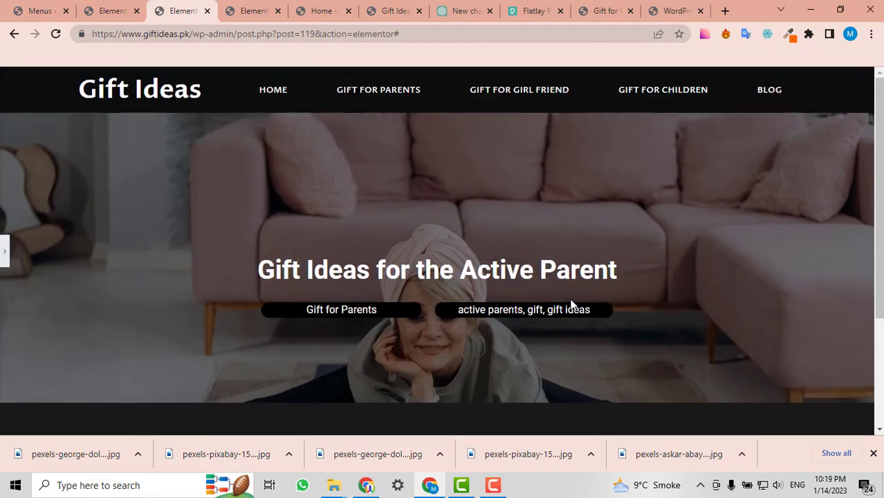
pyautogui.click(3, 250)
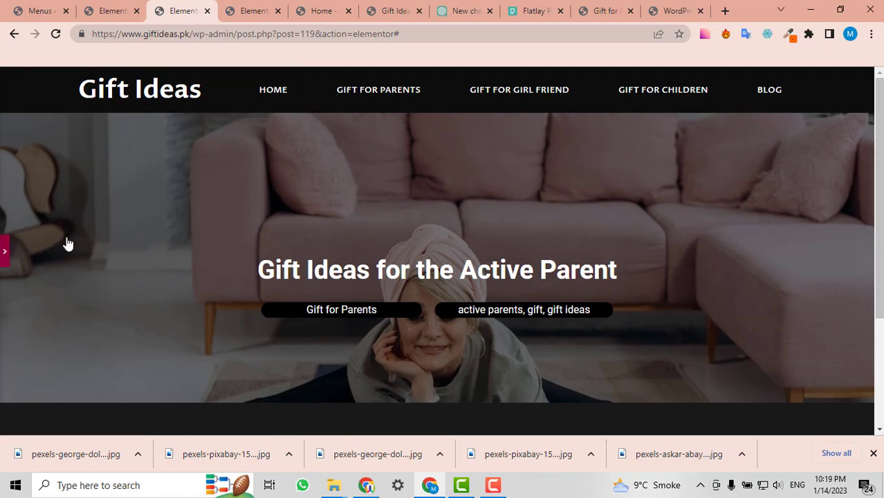
# - Add a new single-column section below the title section
pyautogui.scroll(-5, 780, 174)
pyautogui.scroll(2, 780, 174)
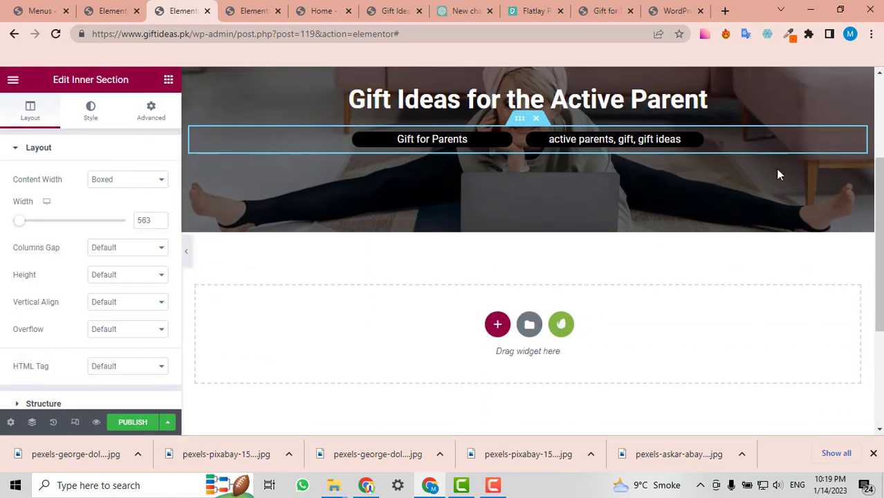
pyautogui.scroll(1, 489, 187)
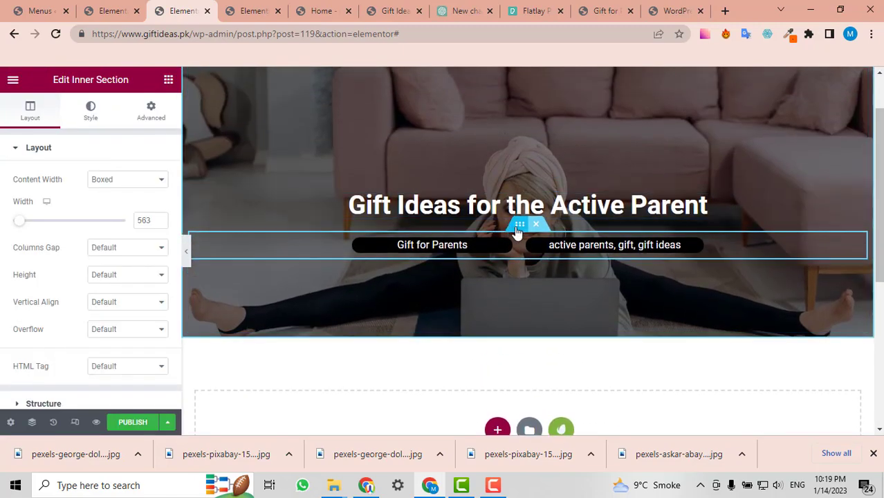
pyautogui.scroll(-2, 673, 263)
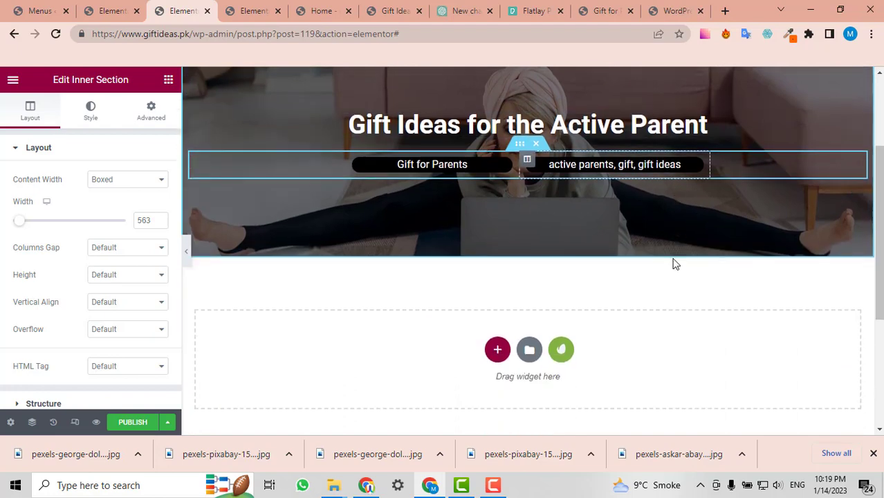
pyautogui.scroll(2, 641, 250)
pyautogui.scroll(-3, 642, 250)
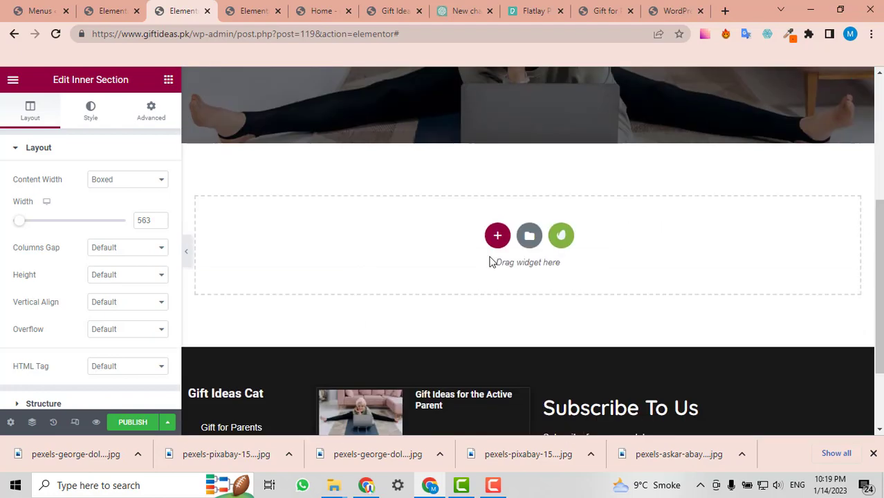
pyautogui.scroll(4, 537, 199)
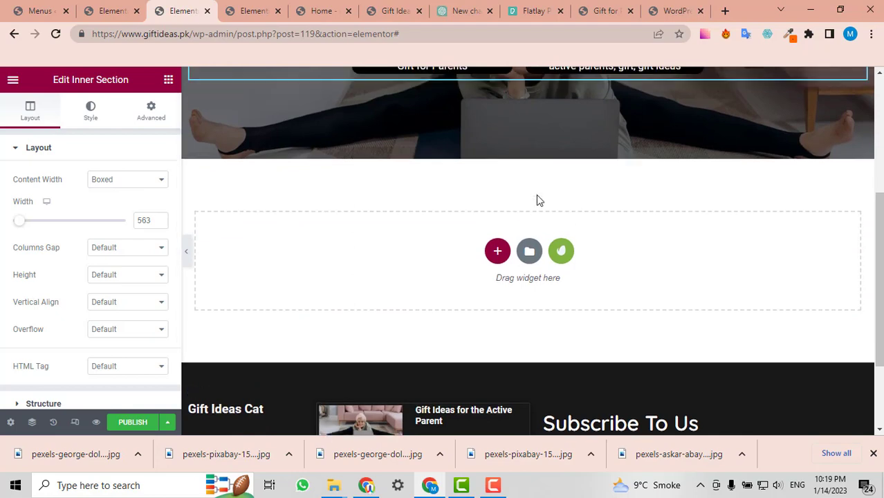
pyautogui.scroll(-4, 537, 200)
pyautogui.scroll(-1, 540, 200)
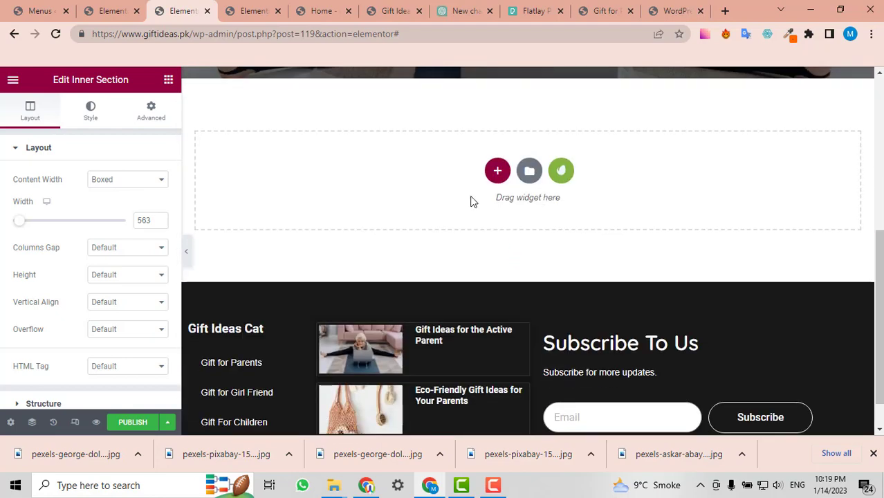
pyautogui.click(496, 171)
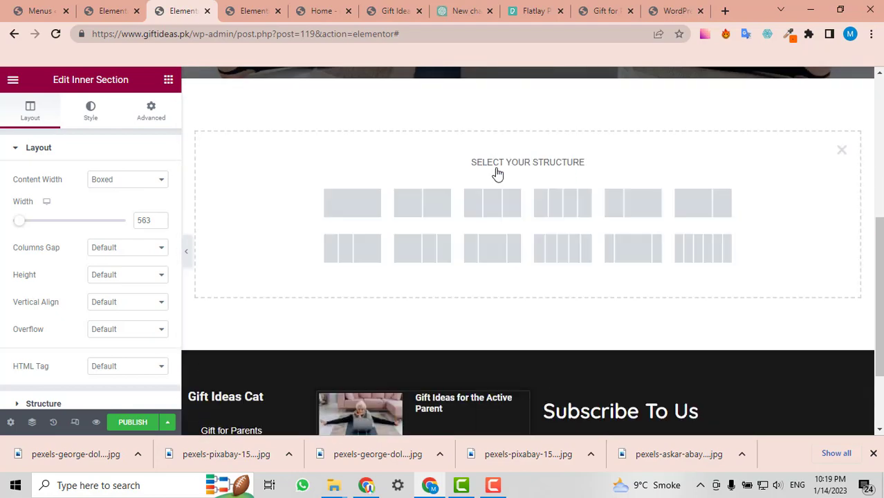
pyautogui.click(366, 220)
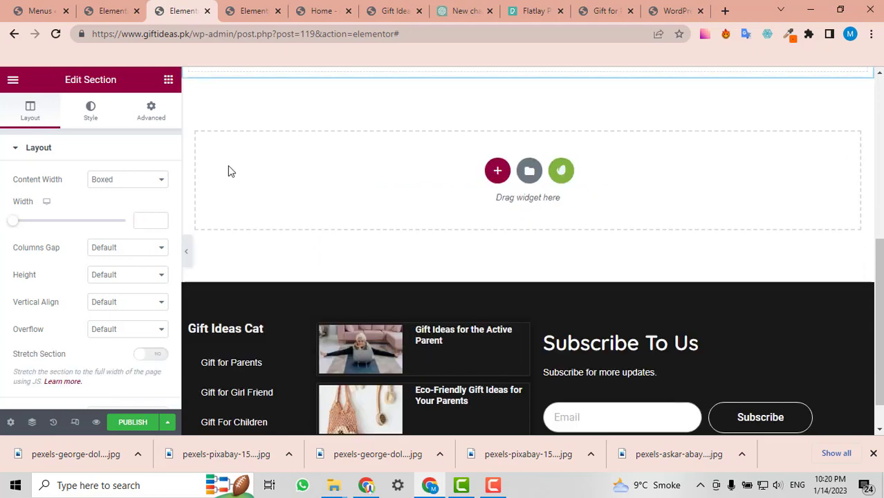
# - Place a Post Content widget in the new section and look through the article text
pyautogui.scroll(2, 258, 176)
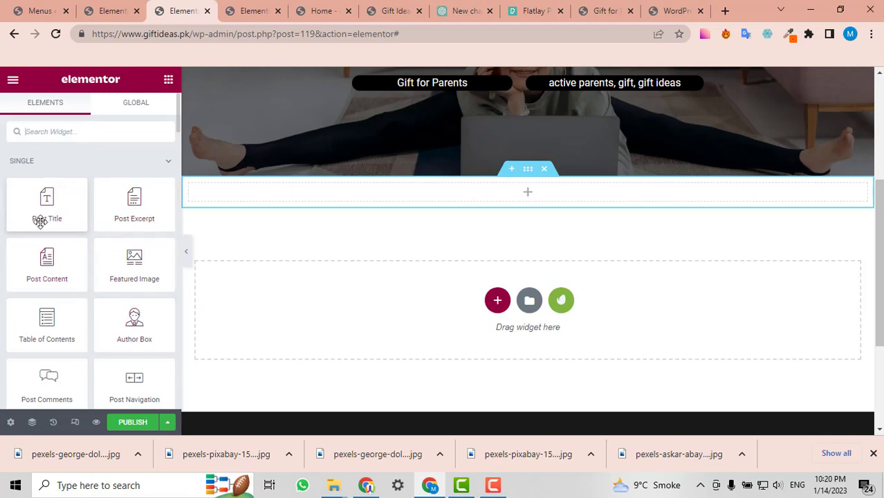
pyautogui.moveTo(43, 285); pyautogui.dragTo(465, 203)
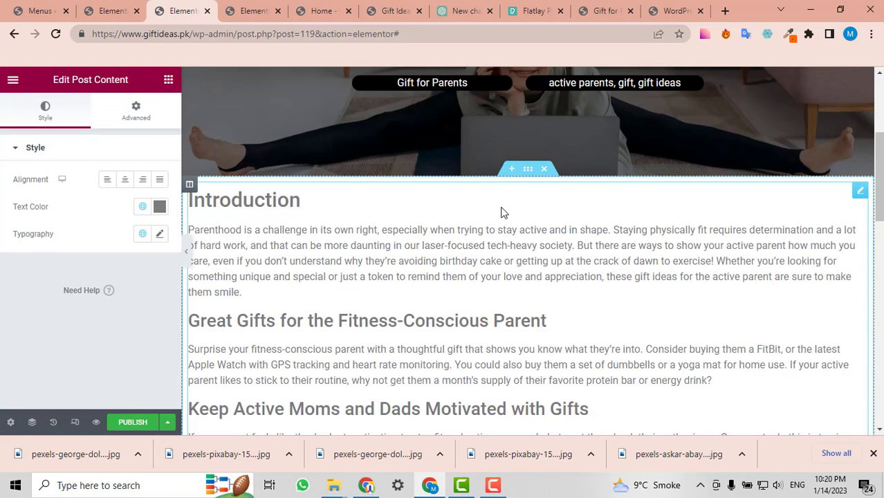
pyautogui.scroll(-5, 515, 219)
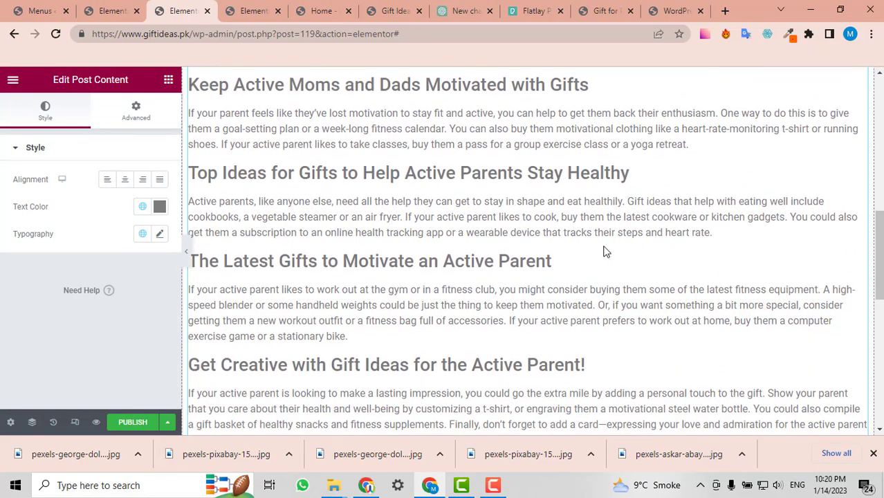
pyautogui.scroll(-5, 604, 251)
# - Publish the template with a display condition that includes All Singular
pyautogui.click(133, 423)
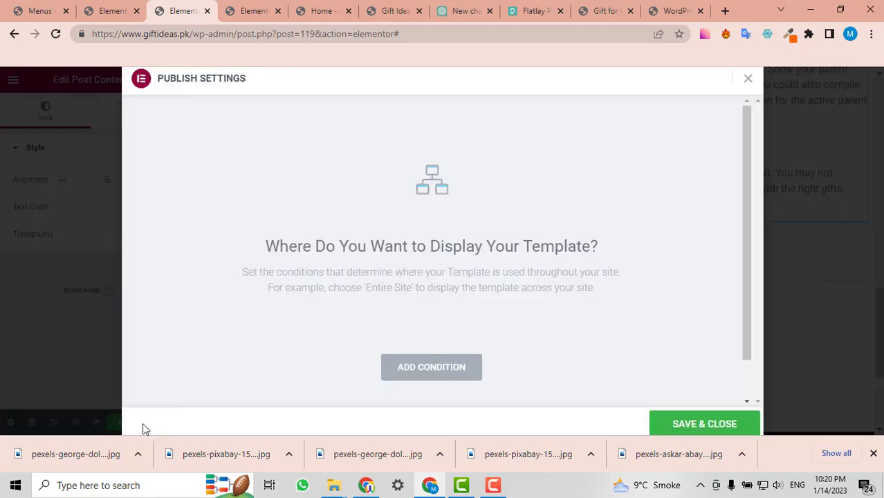
pyautogui.click(403, 371)
pyautogui.scroll(-2, 415, 356)
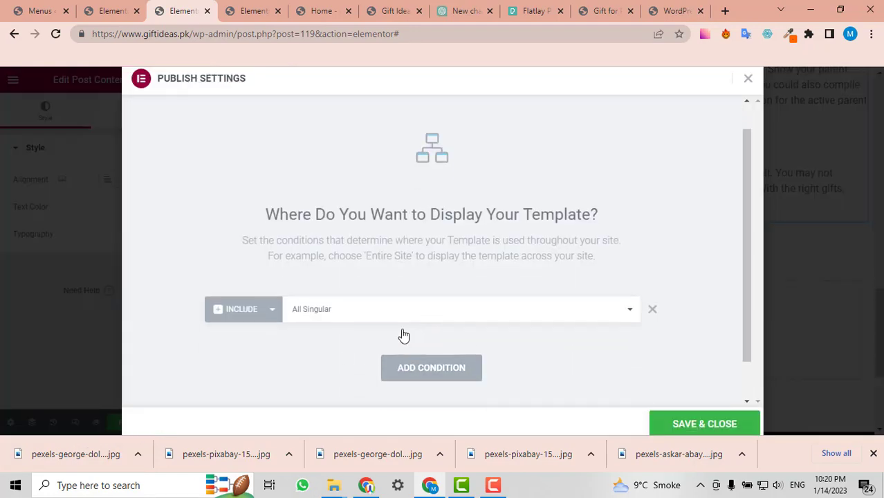
pyautogui.click(700, 426)
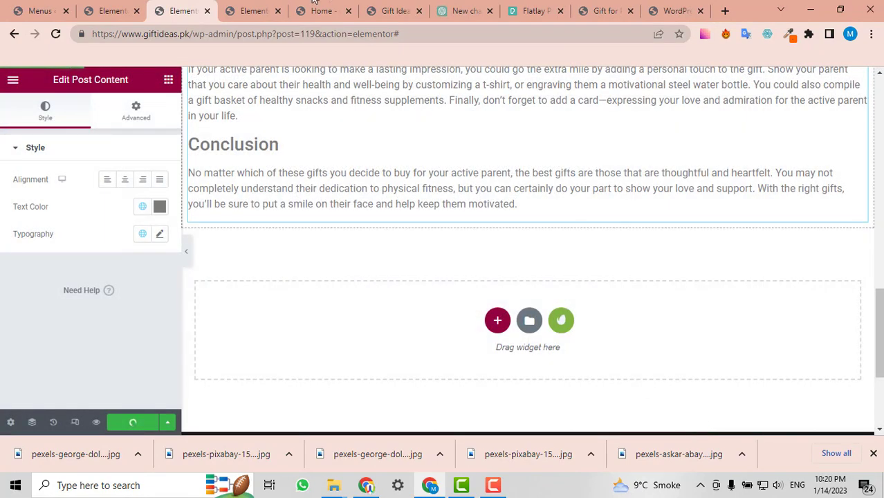
# - Reload the live "Gift Ideas for the Active Parent" post in a tab beside the template editor and examine its header and content
pyautogui.click(270, 7)
pyautogui.click(314, 5)
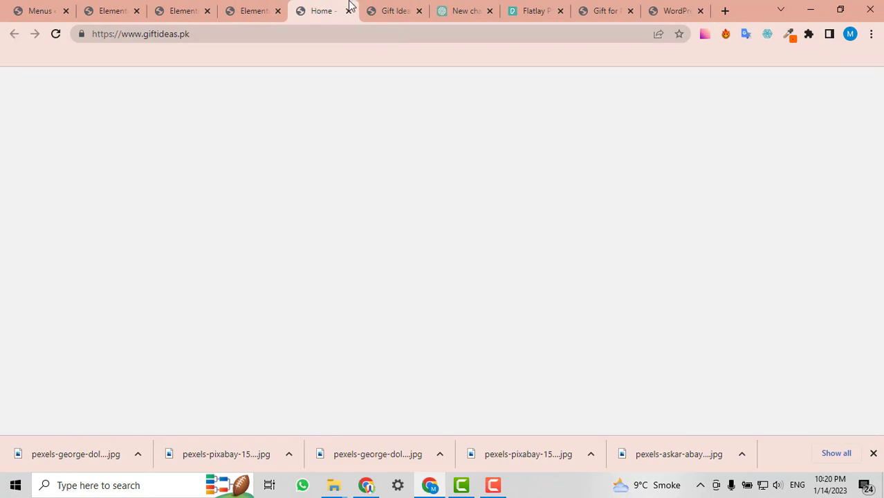
pyautogui.click(394, 10)
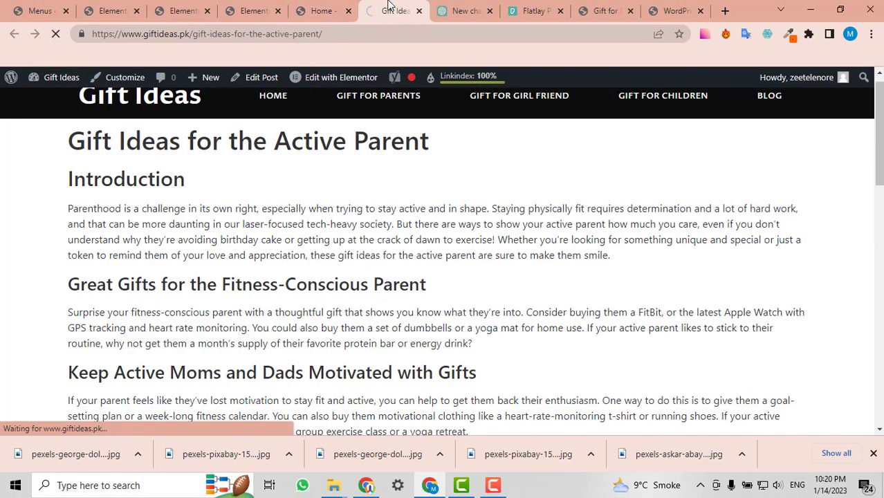
pyautogui.moveTo(393, 7); pyautogui.dragTo(253, 6)
pyautogui.click(251, 7)
pyautogui.click(175, 4)
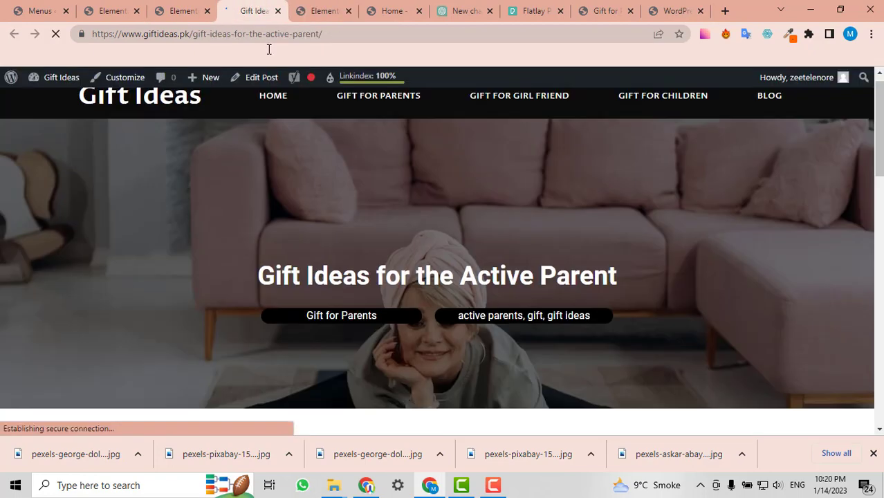
pyautogui.scroll(-5, 548, 260)
pyautogui.scroll(3, 548, 261)
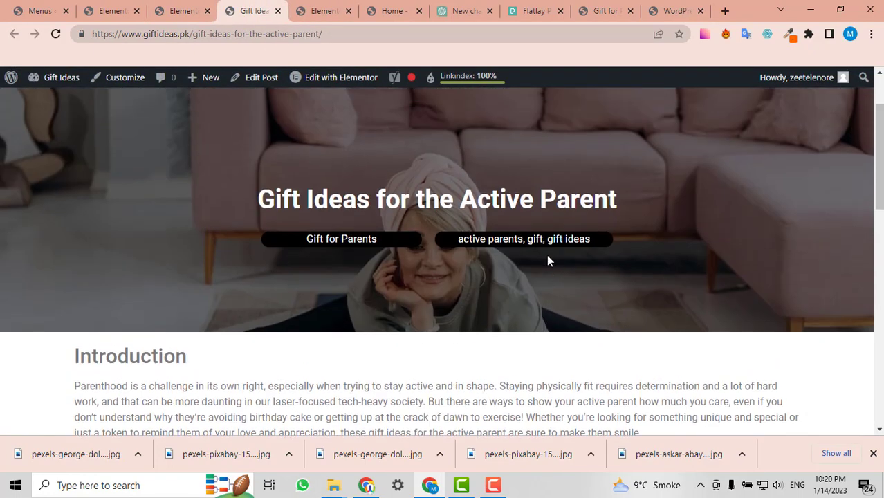
pyautogui.scroll(-1, 616, 241)
pyautogui.scroll(3, 615, 240)
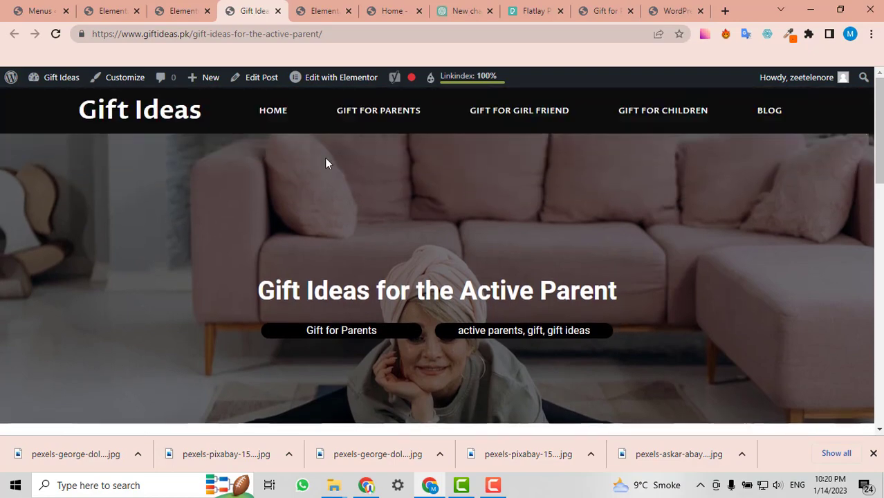
# - Set the title section's background image attachment to Fixed and update the published template
pyautogui.click(183, 10)
pyautogui.scroll(8, 488, 262)
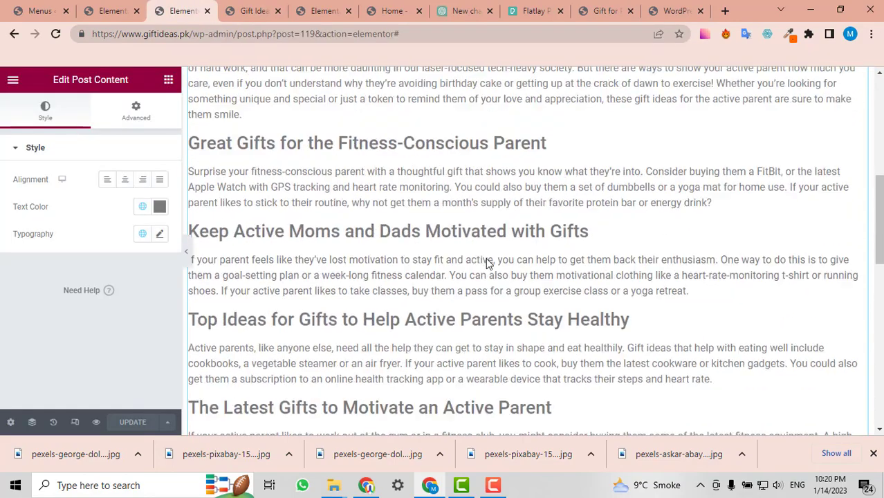
pyautogui.scroll(6, 488, 262)
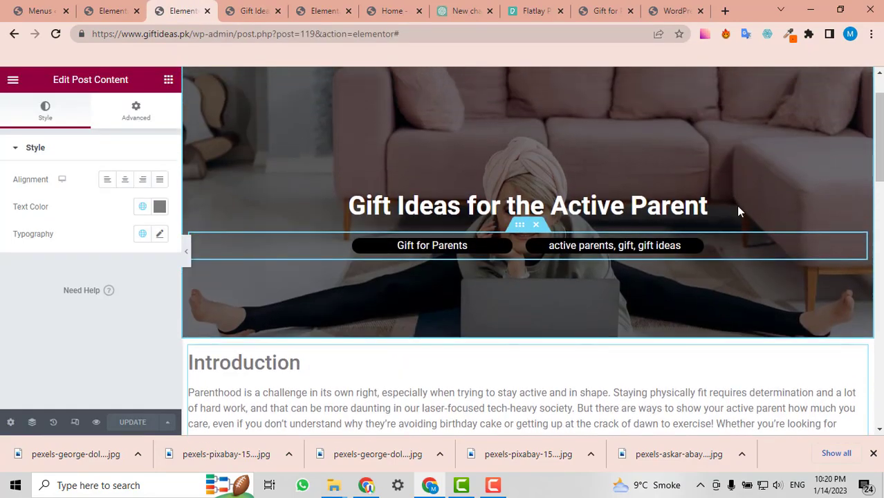
pyautogui.scroll(1, 738, 211)
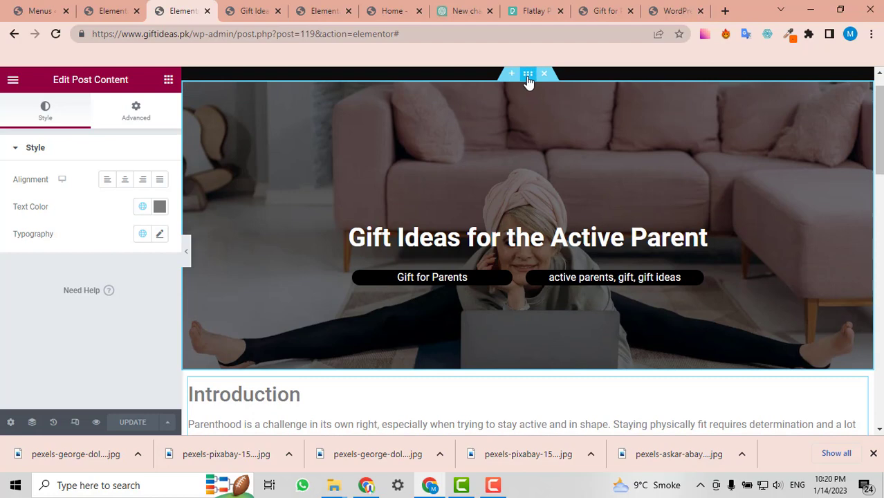
pyautogui.click(528, 76)
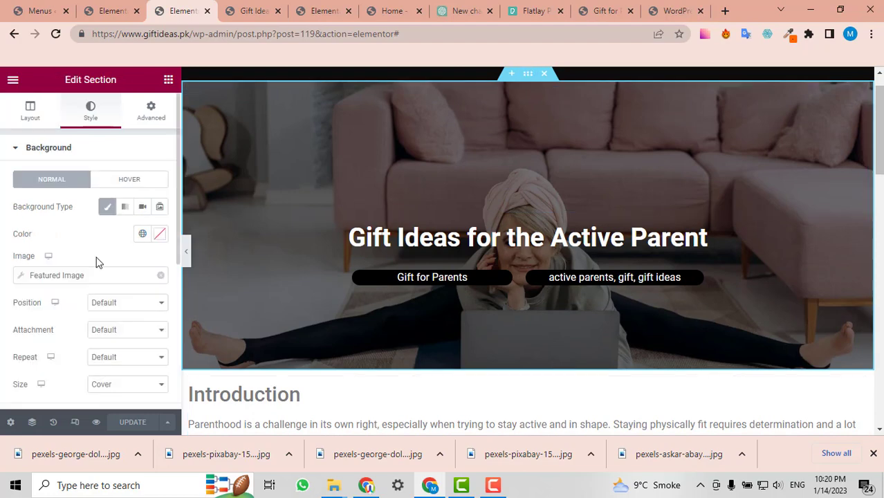
pyautogui.click(105, 303)
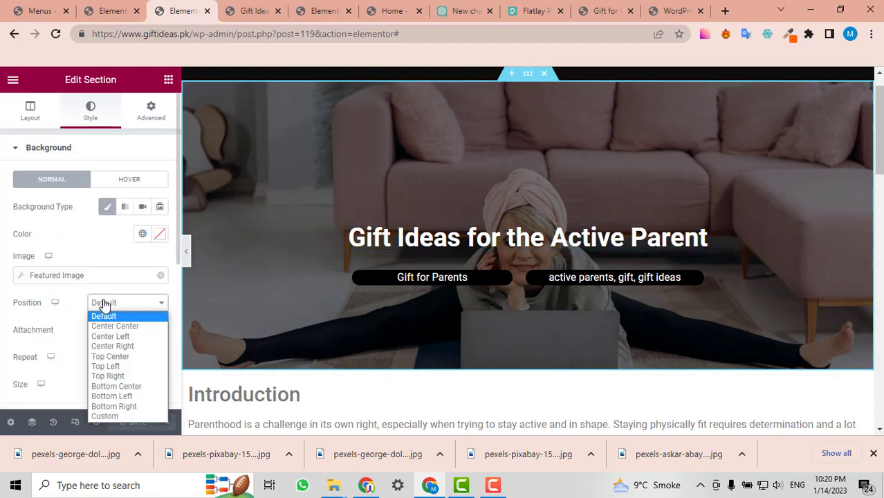
pyautogui.click(105, 316)
pyautogui.click(106, 331)
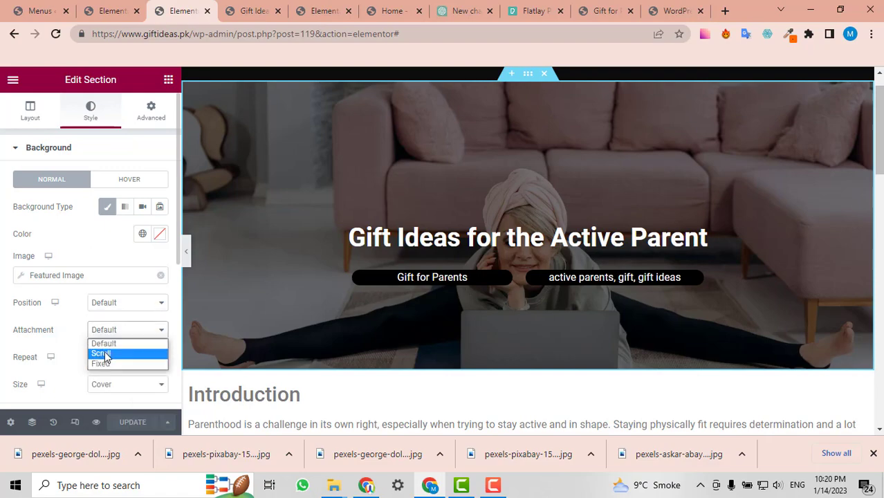
pyautogui.click(101, 364)
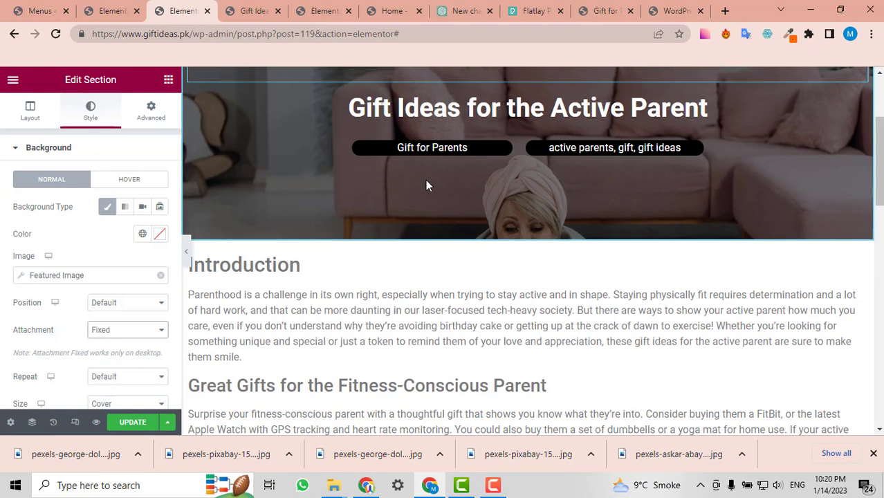
pyautogui.click(140, 423)
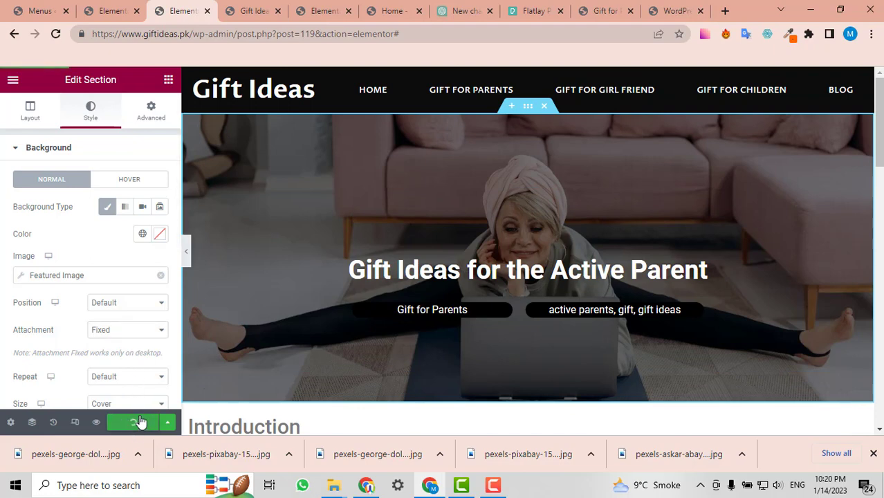
# - Reload the live post and examine how the title section's background image behaves during scrolling
pyautogui.click(262, 9)
pyautogui.click(58, 39)
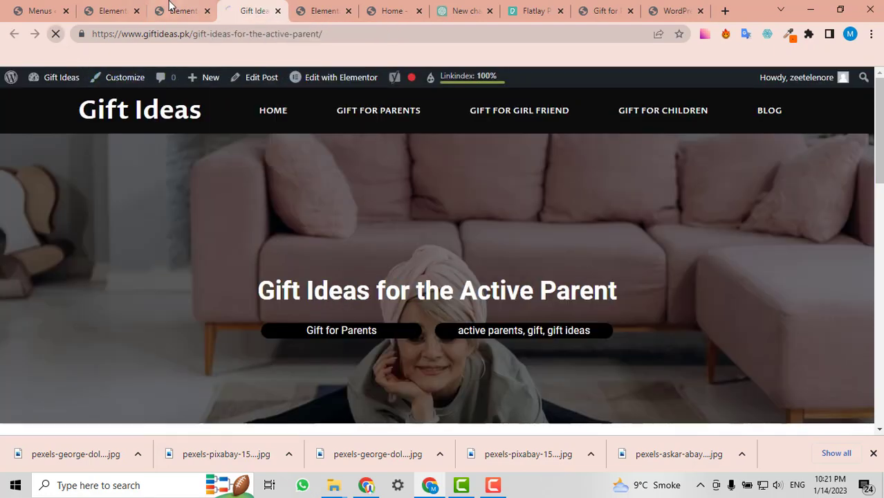
pyautogui.click(169, 9)
pyautogui.click(228, 9)
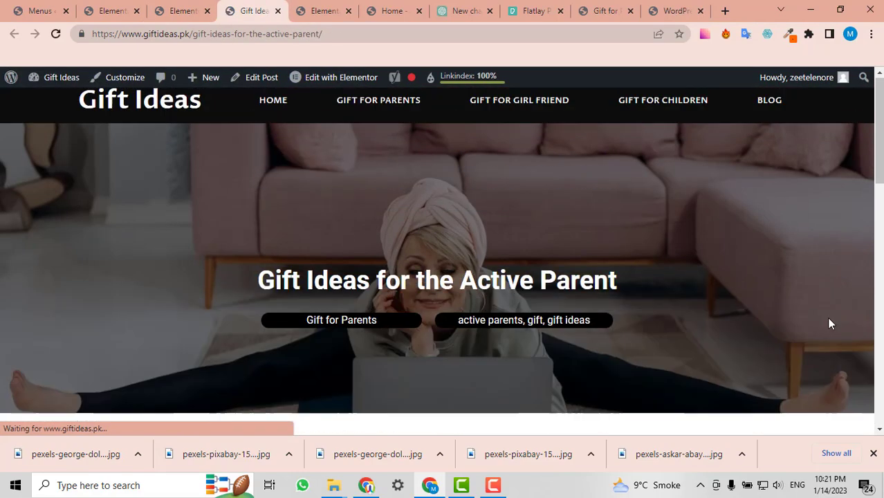
pyautogui.scroll(-1, 781, 238)
pyautogui.scroll(1, 782, 241)
pyautogui.scroll(-4, 782, 241)
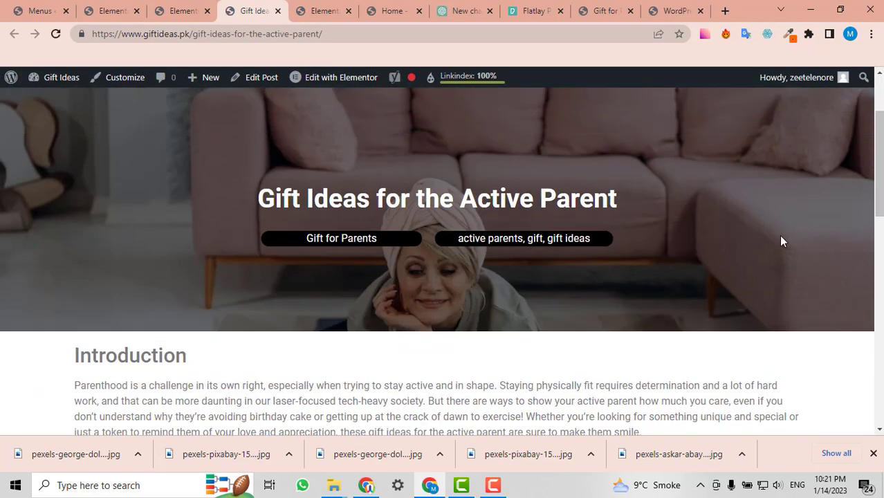
pyautogui.scroll(4, 782, 241)
pyautogui.scroll(-7, 782, 241)
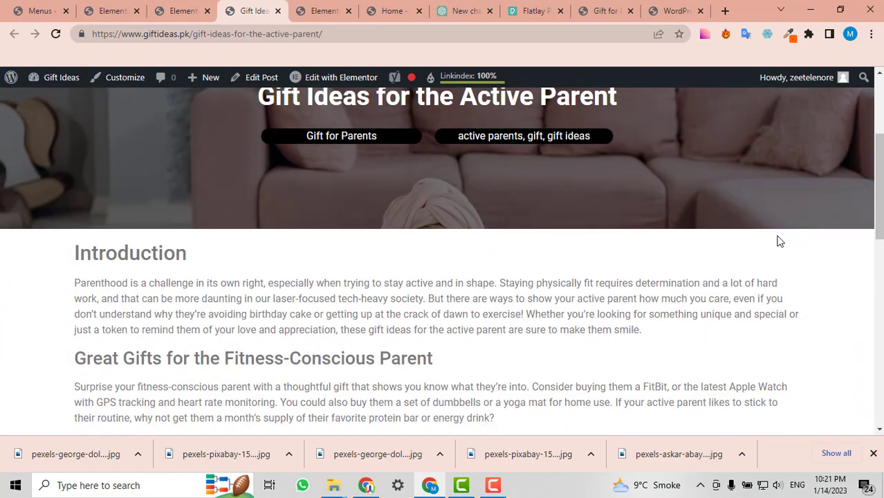
# - Look through the live post's article text from the introduction to the footer
pyautogui.scroll(-6, 710, 235)
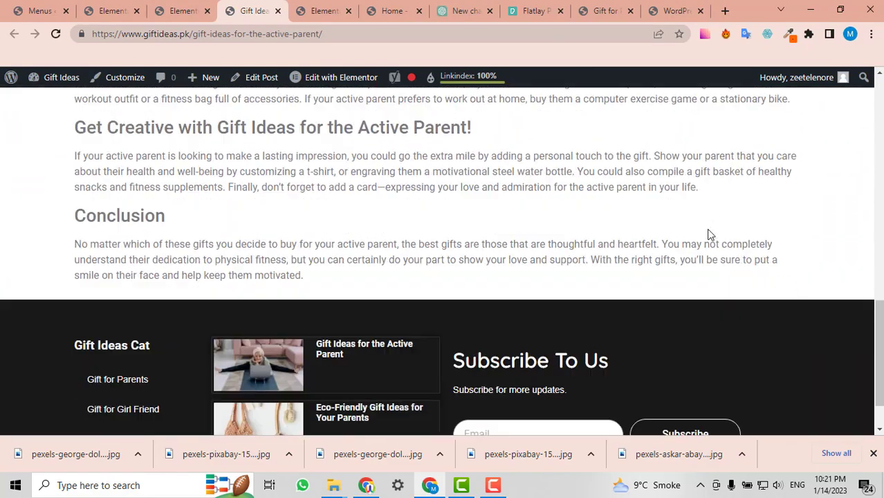
pyautogui.scroll(8, 710, 235)
pyautogui.scroll(-2, 708, 234)
pyautogui.scroll(1, 707, 233)
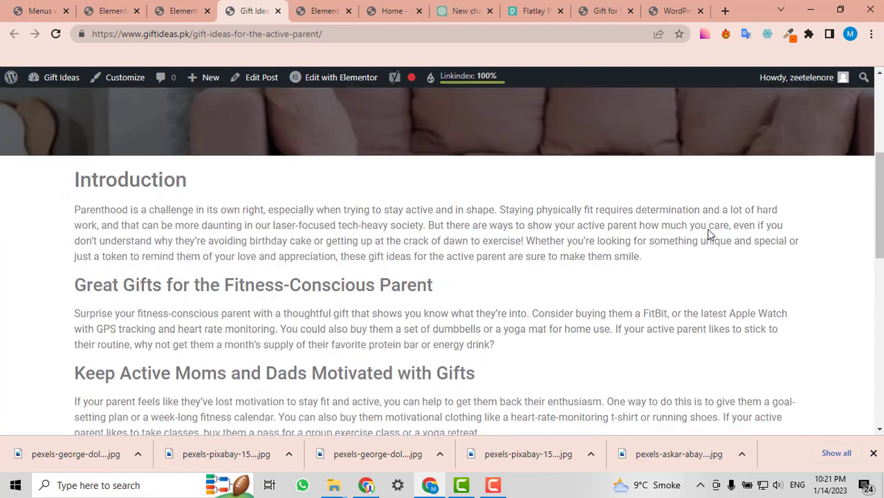
pyautogui.scroll(-3, 692, 228)
pyautogui.scroll(2, 357, 237)
pyautogui.scroll(-2, 253, 223)
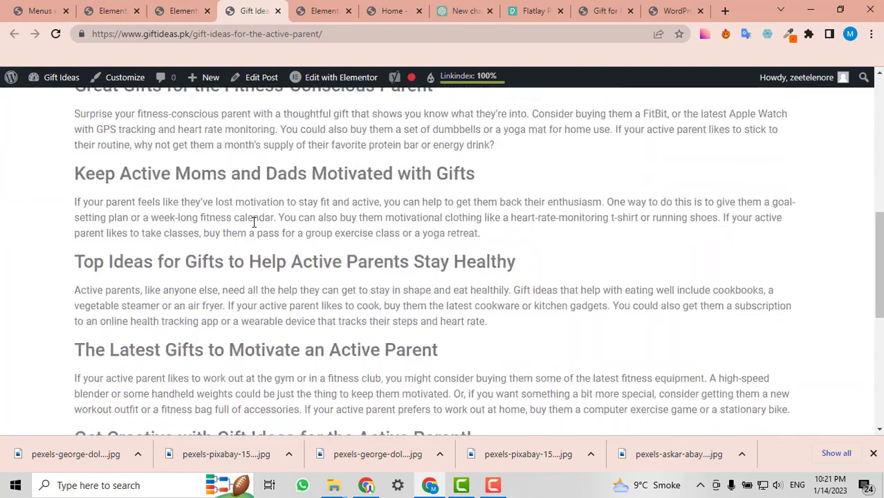
pyautogui.scroll(3, 253, 223)
pyautogui.scroll(-2, 252, 223)
# - Add a new column beside the post content in the template and narrow it to a width of 27.7%
pyautogui.click(198, 9)
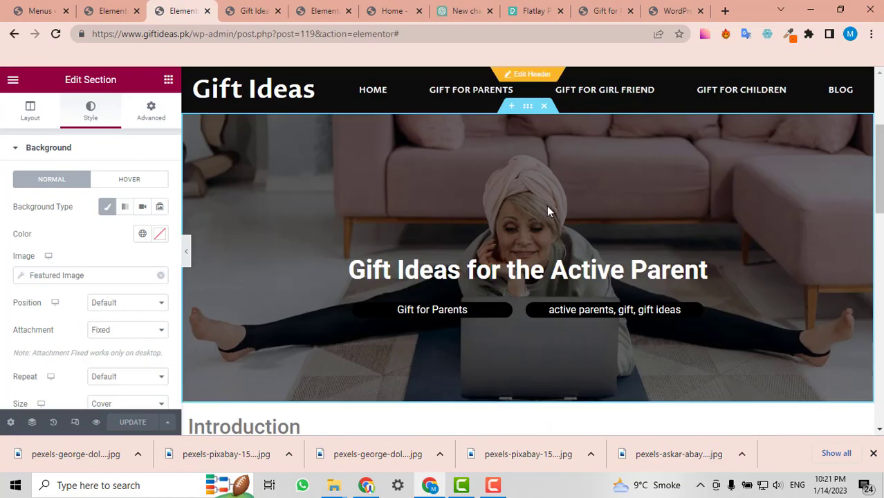
pyautogui.scroll(-5, 543, 208)
pyautogui.scroll(1, 318, 215)
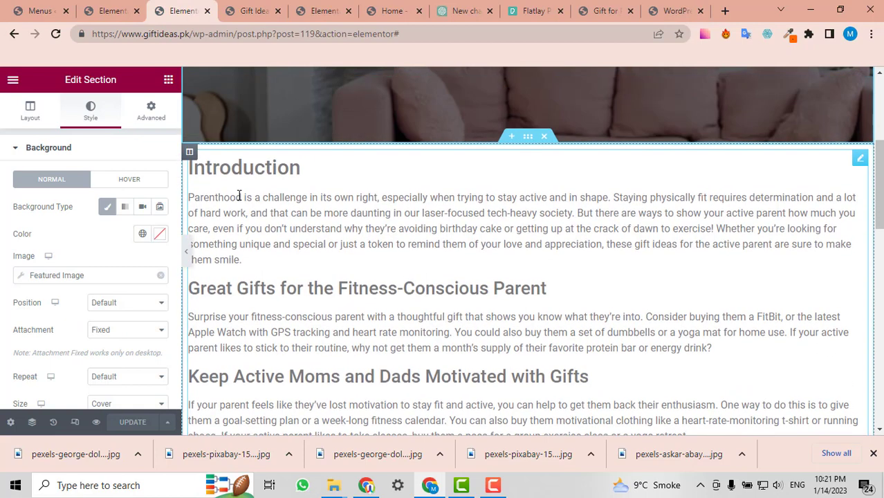
pyautogui.rightClick(193, 162)
pyautogui.rightClick(194, 161)
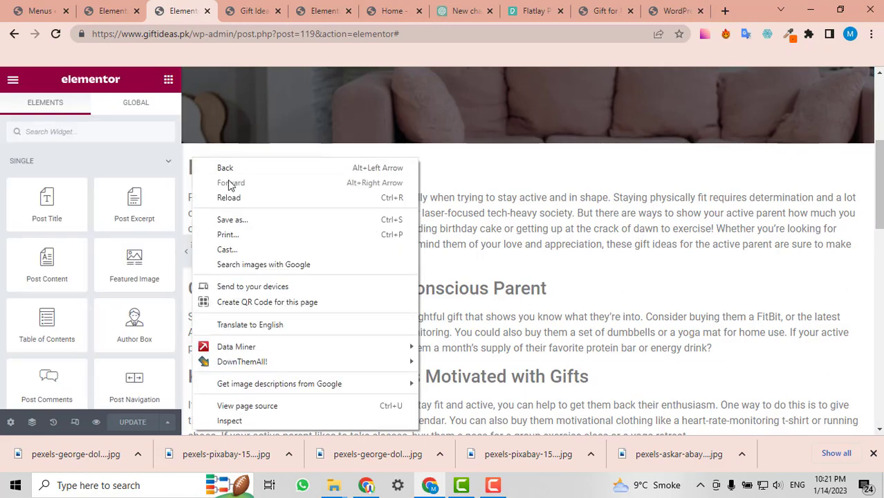
pyautogui.press('Escape')
pyautogui.rightClick(190, 154)
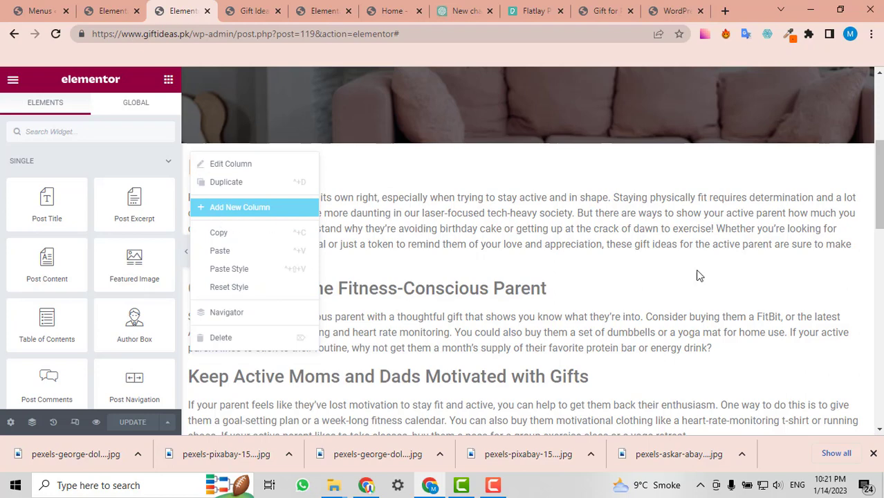
pyautogui.moveTo(530, 284); pyautogui.dragTo(681, 283)
pyautogui.scroll(-4, 492, 228)
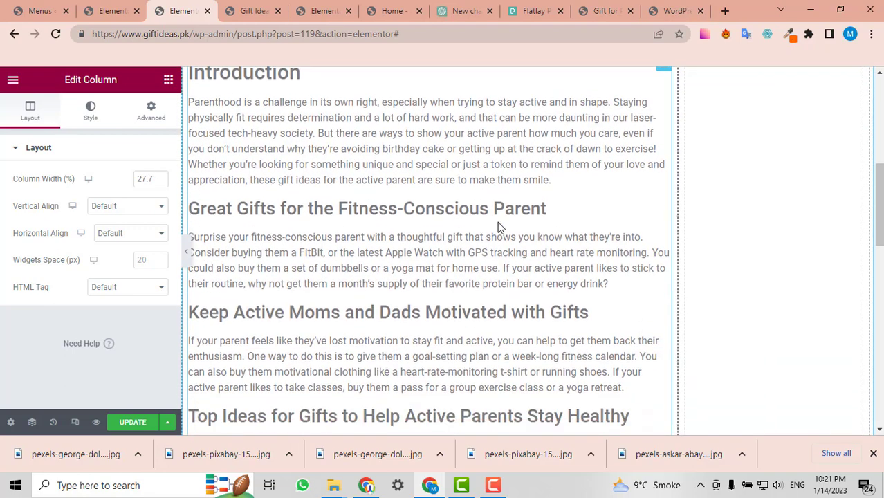
pyautogui.scroll(4, 500, 223)
pyautogui.scroll(1, 843, 260)
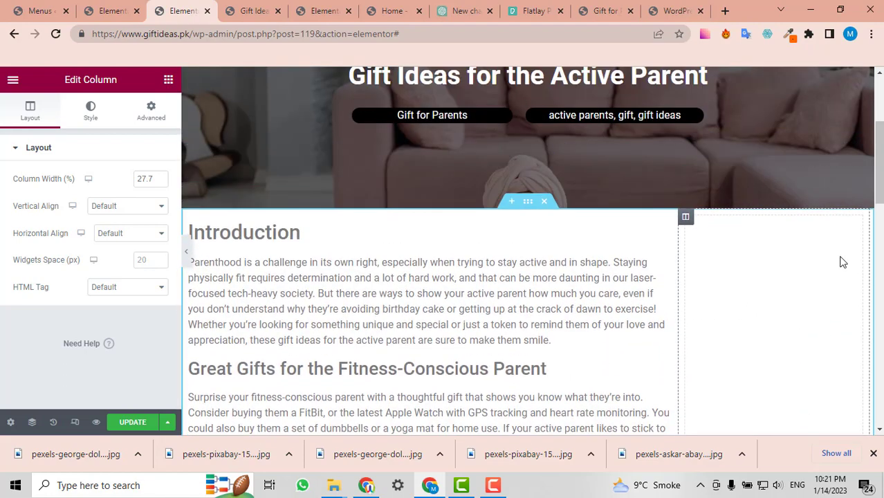
# - Give the new empty column a Classic background in black (#000000) and check it against the post content
pyautogui.scroll(-2, 687, 161)
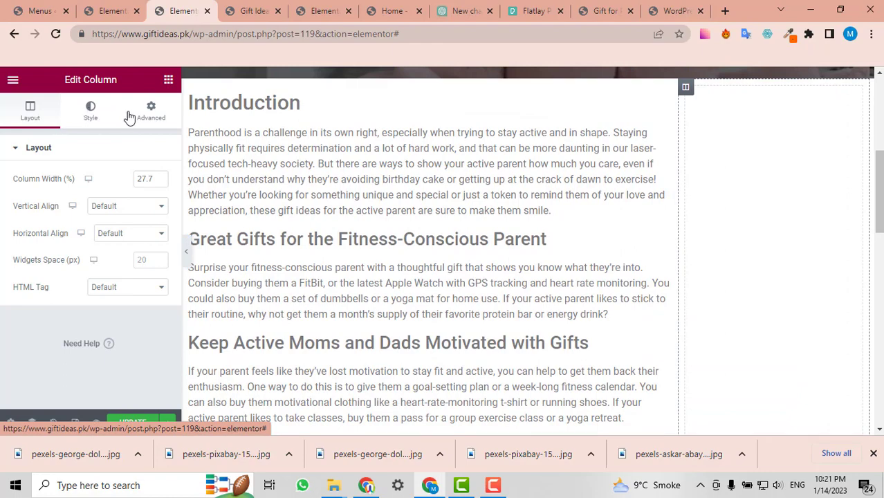
pyautogui.click(91, 110)
pyautogui.scroll(-2, 730, 260)
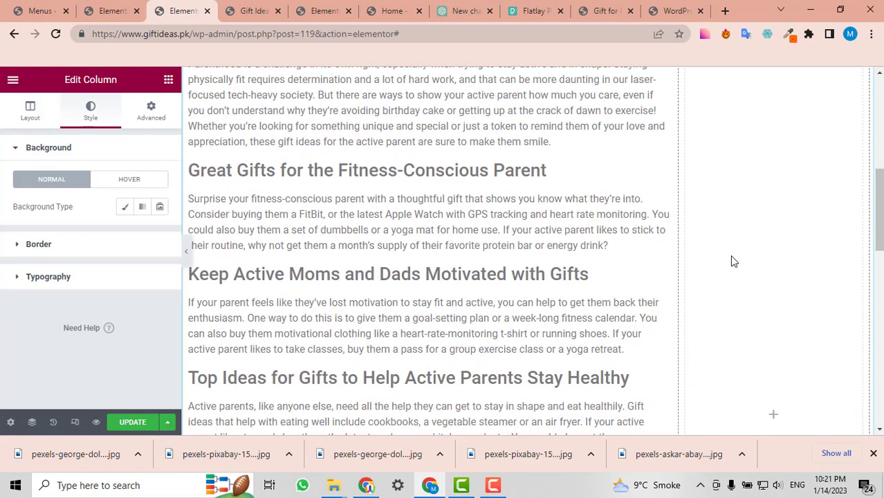
pyautogui.scroll(-8, 732, 260)
pyautogui.scroll(2, 731, 260)
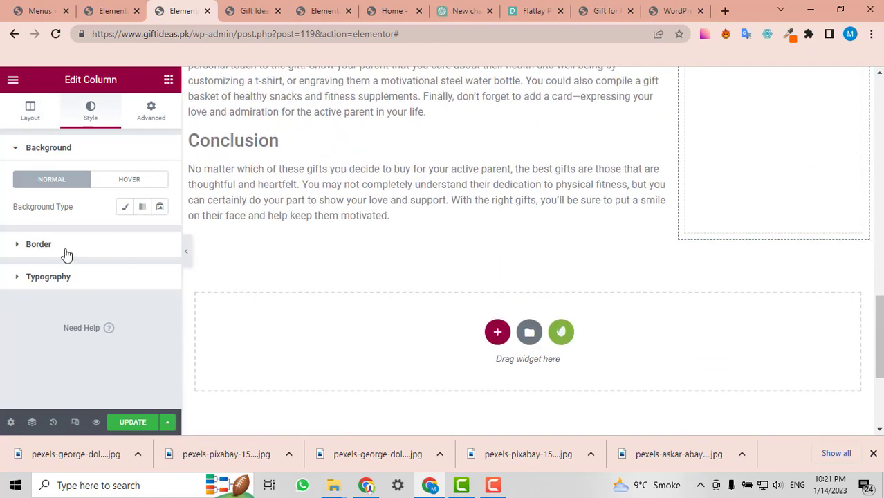
pyautogui.click(124, 211)
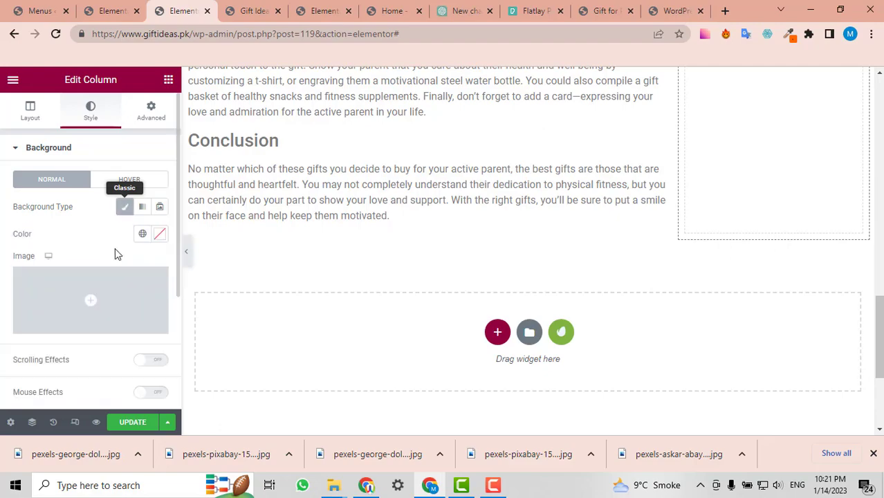
pyautogui.click(163, 238)
pyautogui.moveTo(195, 244); pyautogui.dragTo(192, 274)
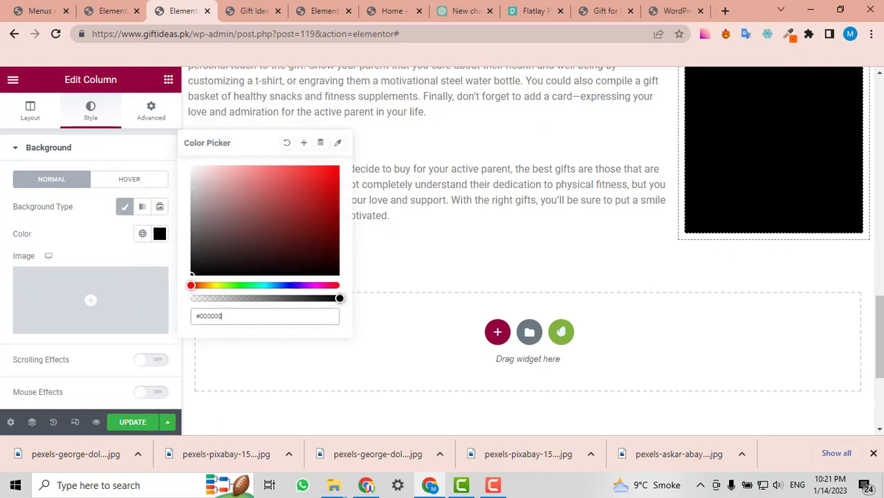
pyautogui.scroll(8, 773, 162)
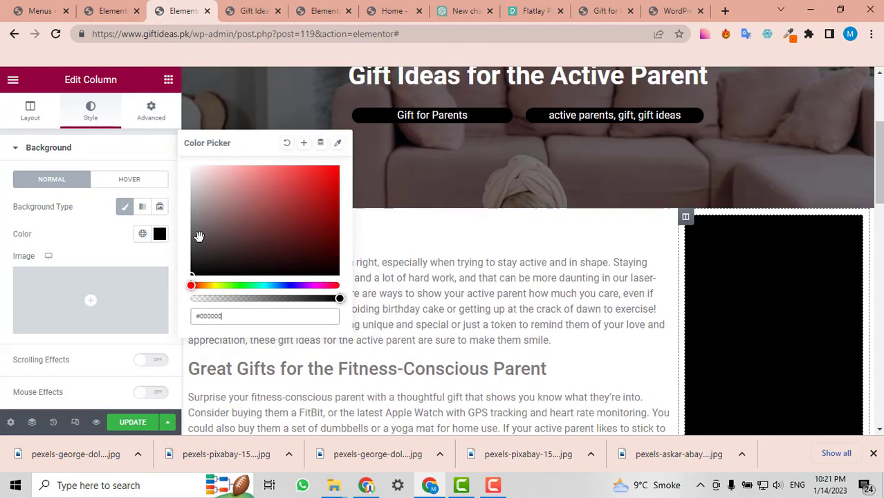
# - Search the widgets for "post" and add a Posts widget to the black column beside the post content
pyautogui.click(86, 253)
pyautogui.scroll(-2, 451, 241)
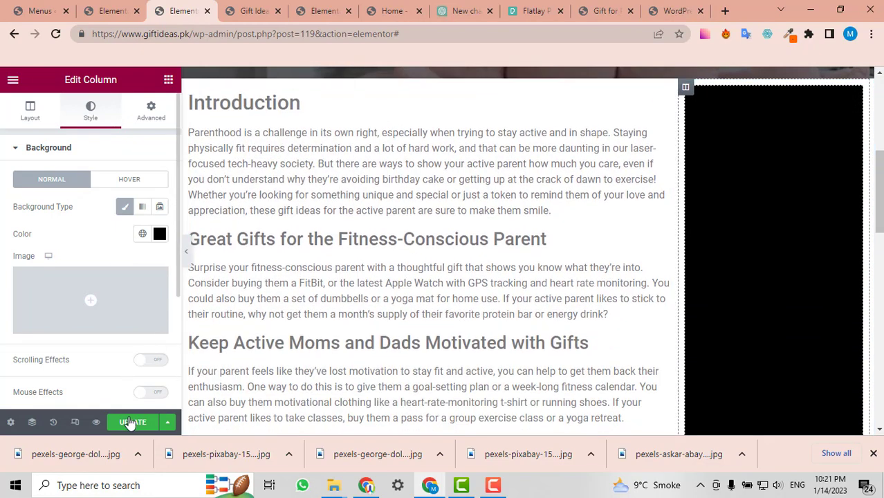
pyautogui.scroll(1, 192, 209)
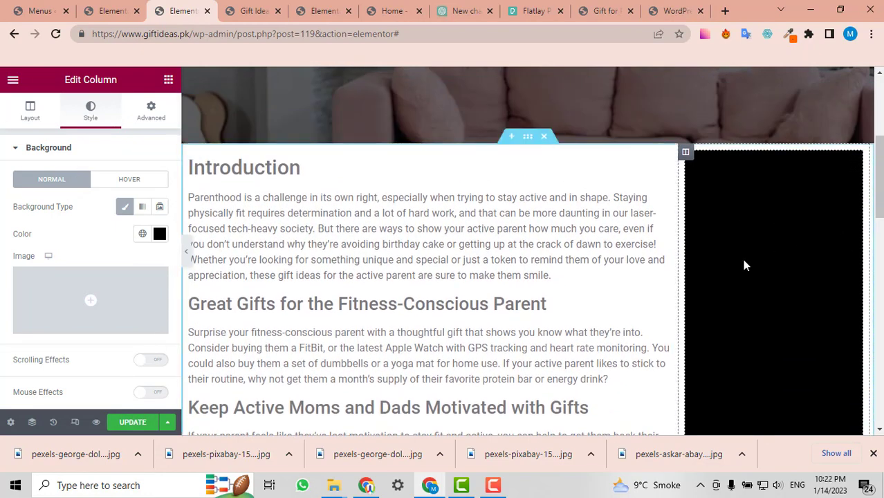
pyautogui.click(168, 81)
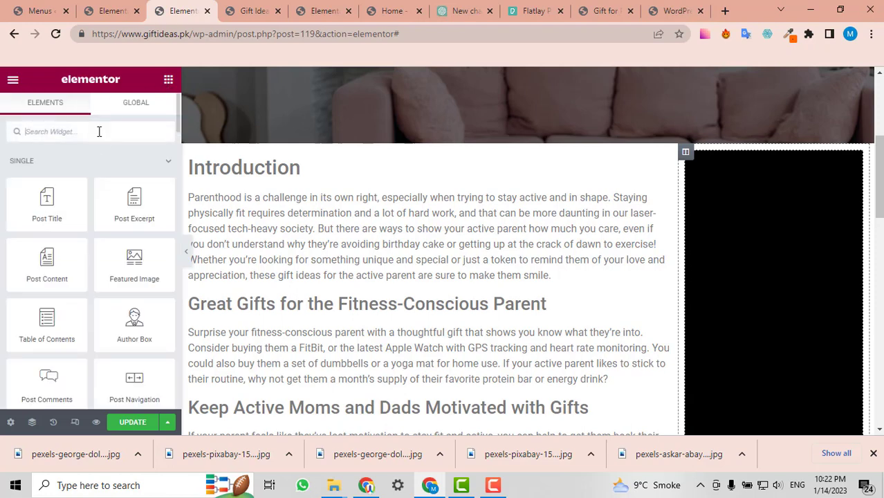
pyautogui.write('post')
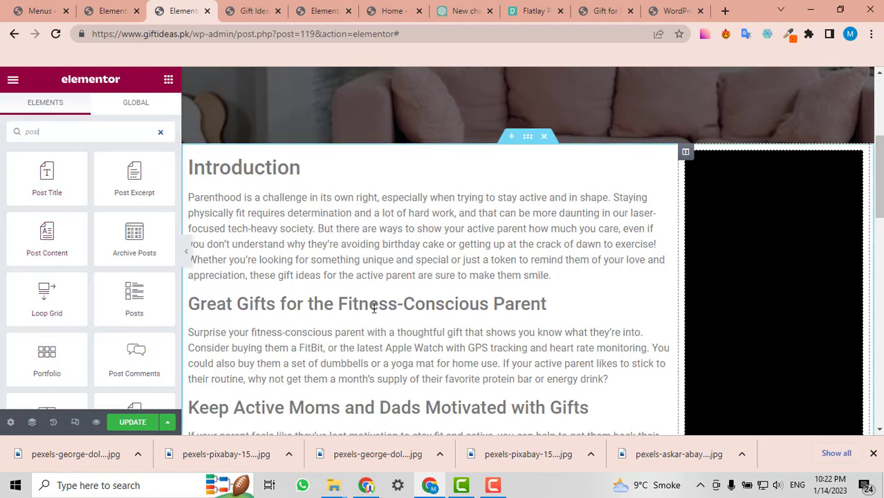
pyautogui.scroll(-1, 96, 333)
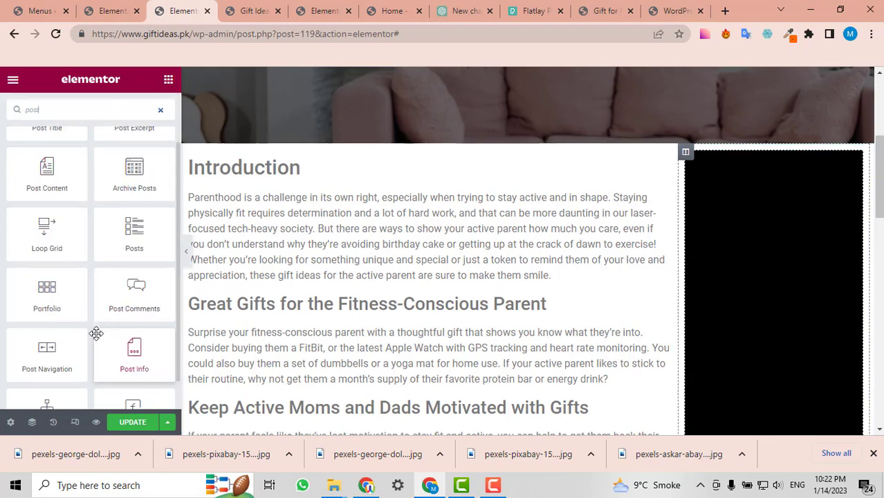
pyautogui.scroll(-4, 789, 276)
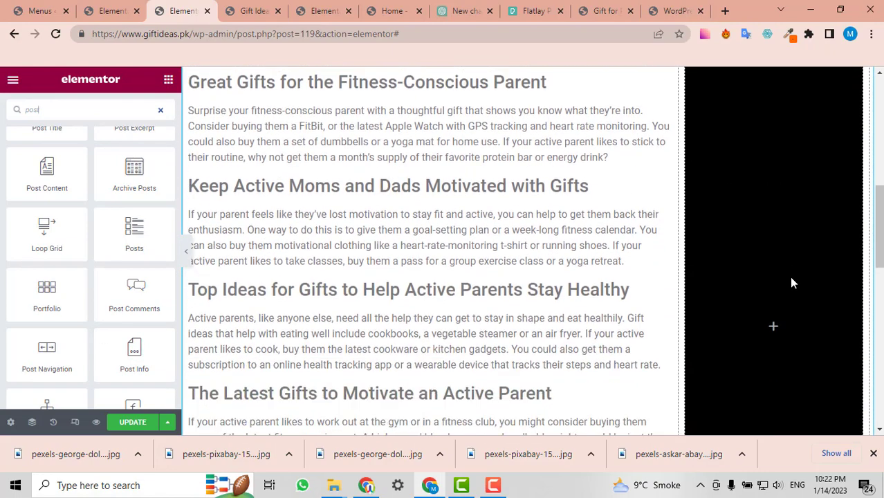
pyautogui.scroll(6, 776, 278)
pyautogui.scroll(-3, 777, 278)
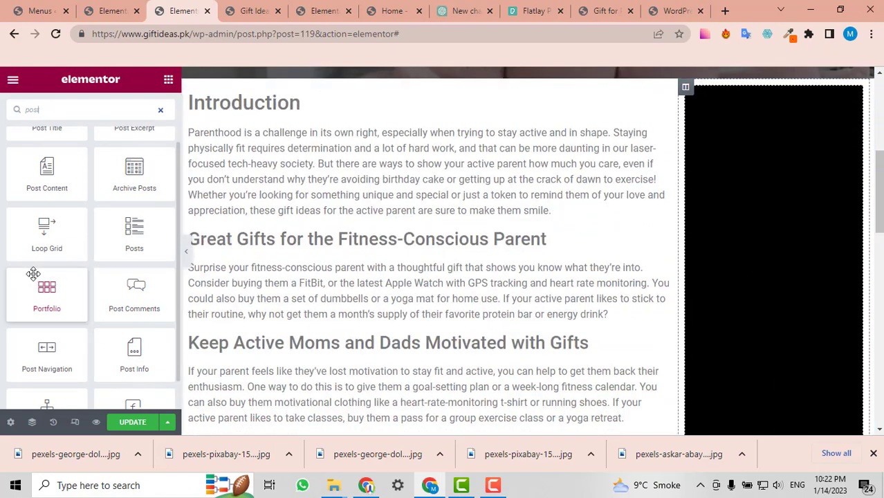
pyautogui.moveTo(134, 243); pyautogui.dragTo(773, 359)
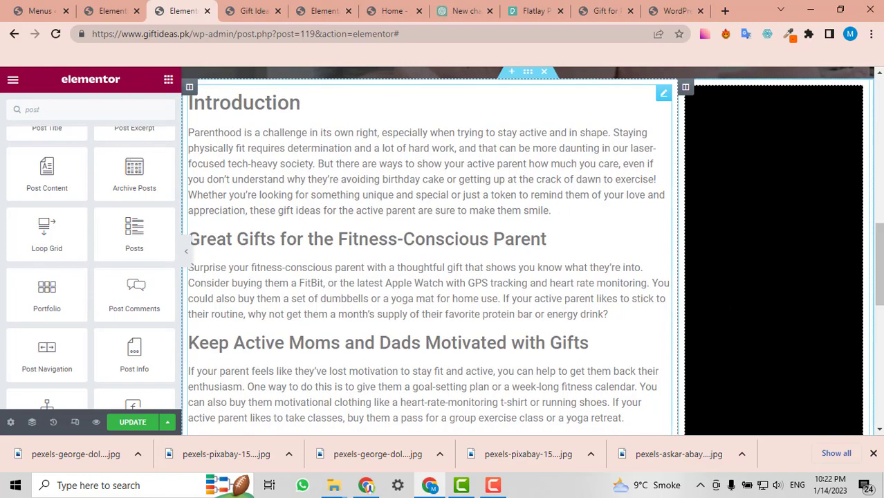
pyautogui.scroll(-5, 831, 260)
pyautogui.scroll(12, 831, 260)
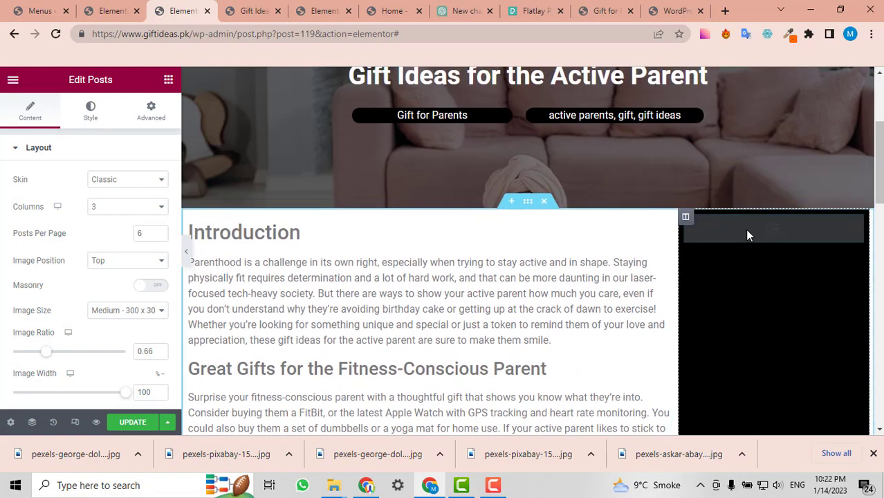
# - Set the Classic-skin Posts widget to 1 column and 2 posts per page
pyautogui.scroll(-2, 752, 235)
pyautogui.scroll(1, 754, 239)
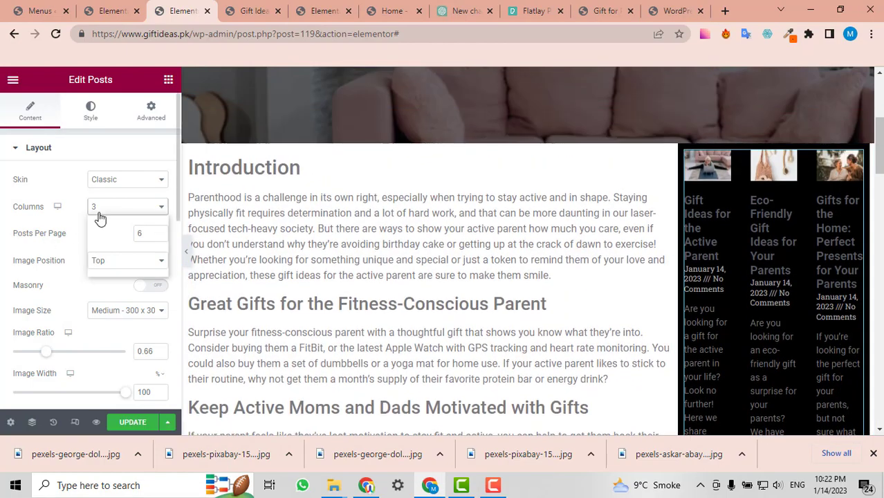
pyautogui.click(99, 206)
pyautogui.click(96, 221)
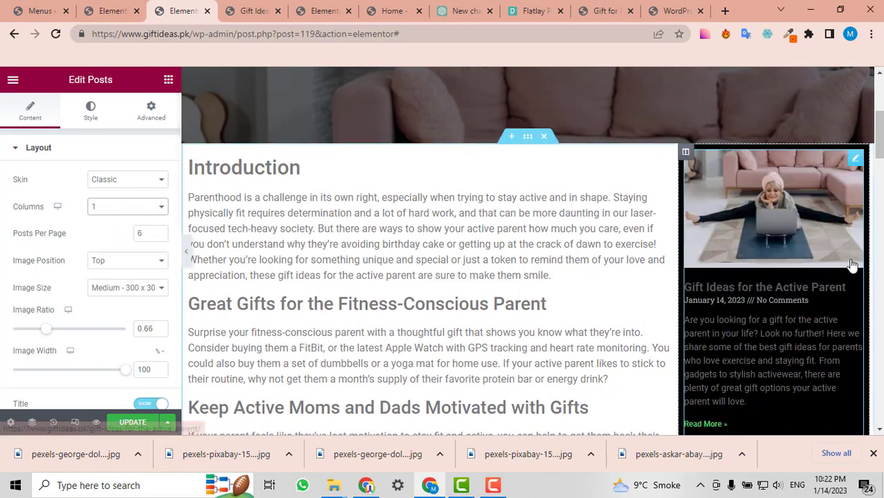
pyautogui.scroll(-5, 852, 261)
pyautogui.scroll(5, 849, 258)
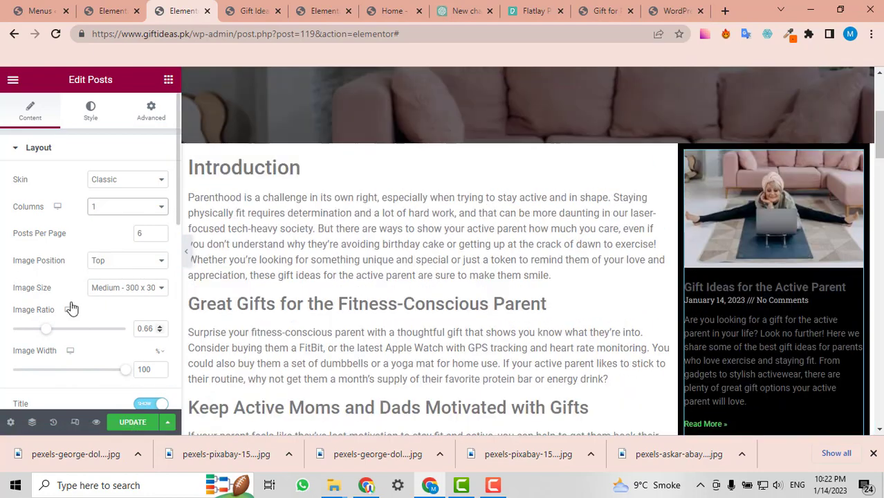
pyautogui.write('2')
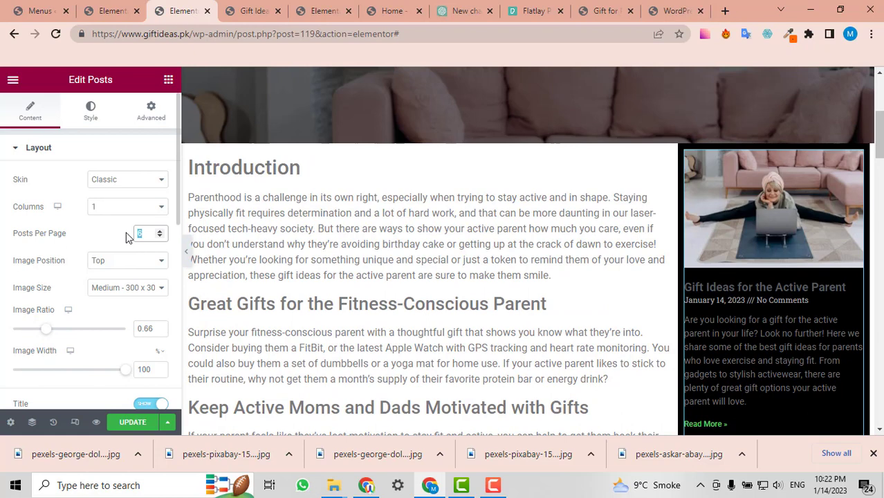
# - Switch the Posts widget's skin to Cards and set it to 1 column
pyautogui.click(111, 184)
pyautogui.click(111, 200)
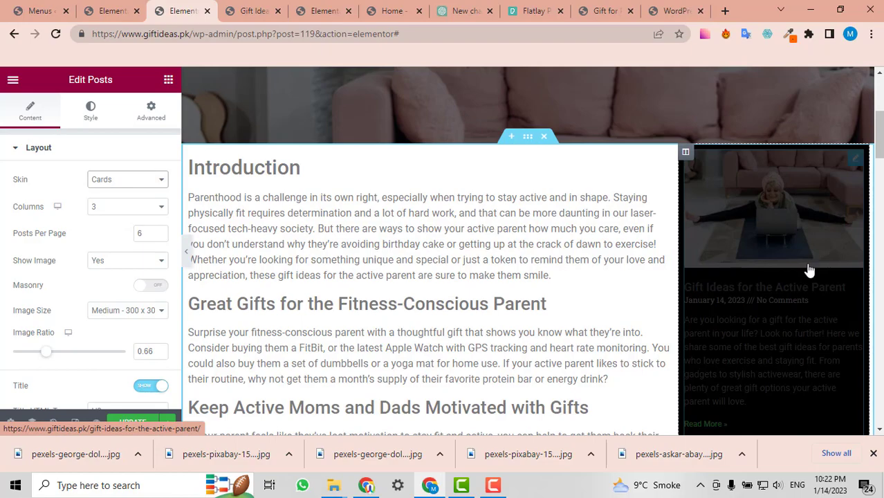
pyautogui.scroll(-9, 809, 271)
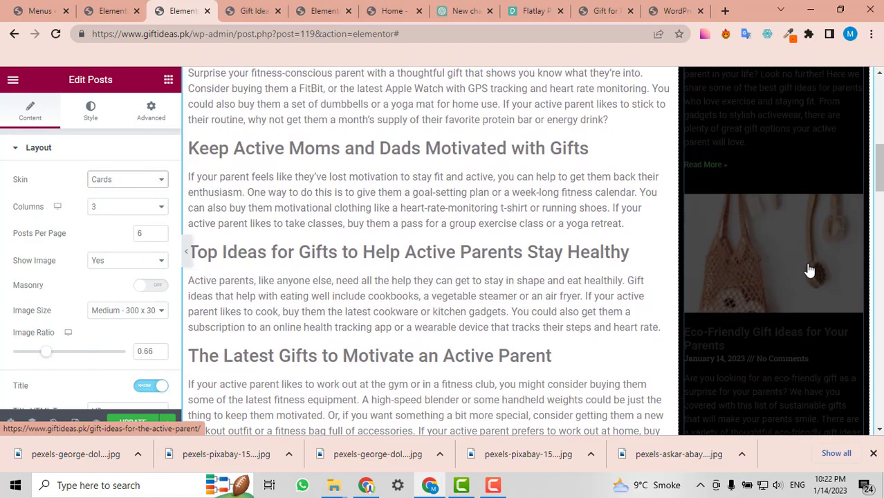
pyautogui.scroll(4, 810, 269)
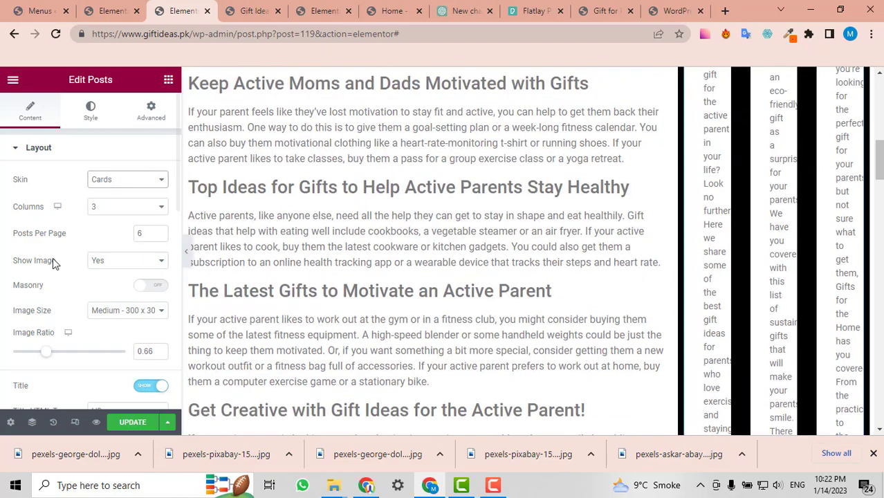
pyautogui.click(113, 217)
pyautogui.click(110, 218)
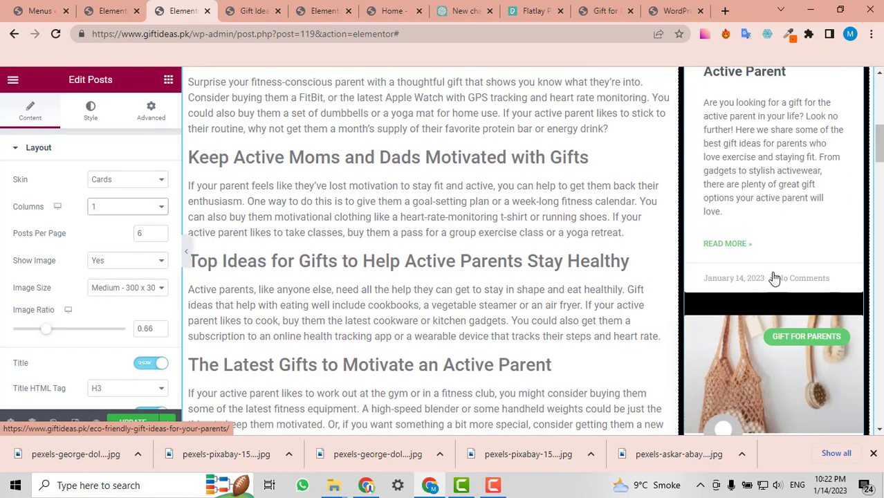
pyautogui.scroll(8, 772, 271)
pyautogui.scroll(-2, 771, 265)
# - Hide the badge, Read More link and excerpt on the post cards and check the cards in the side column
pyautogui.scroll(-3, 80, 337)
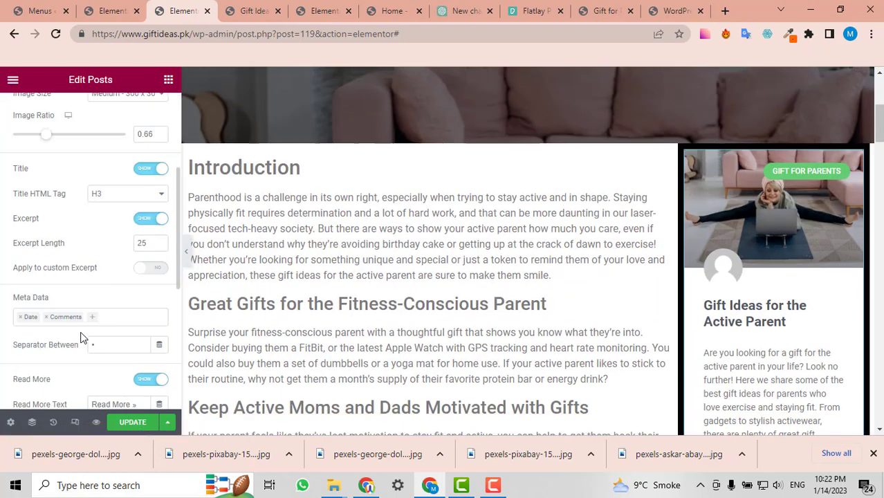
pyautogui.scroll(-2, 81, 337)
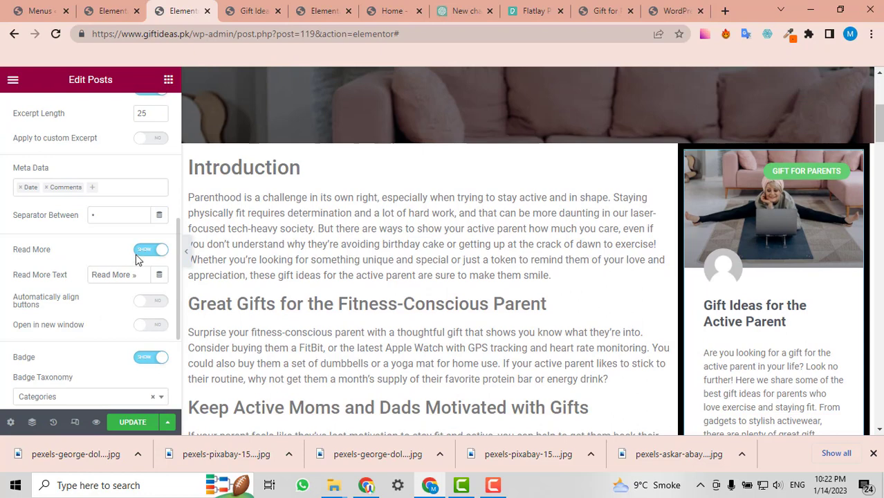
pyautogui.scroll(-1, 99, 335)
pyautogui.click(147, 293)
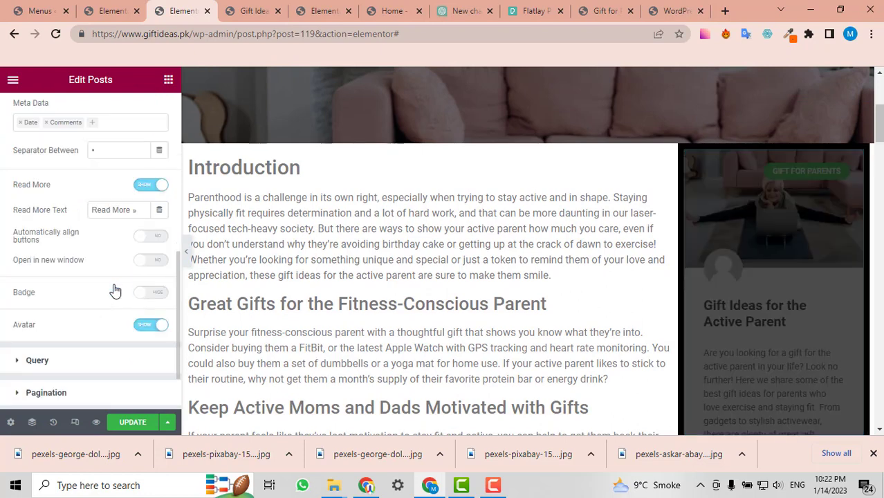
pyautogui.scroll(2, 114, 290)
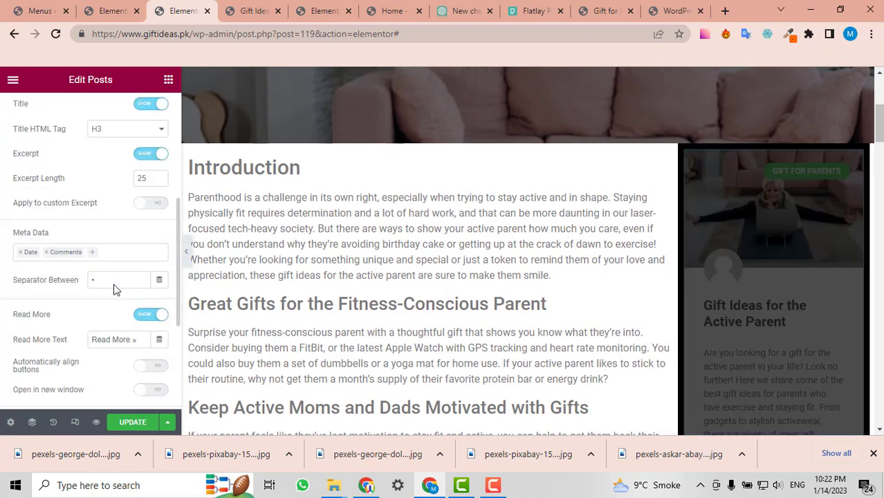
pyautogui.click(147, 317)
pyautogui.scroll(1, 99, 280)
pyautogui.click(136, 223)
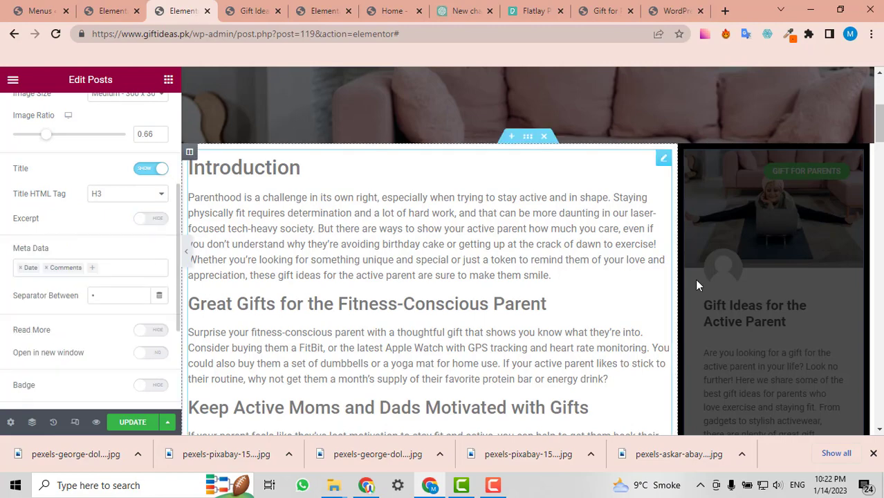
pyautogui.scroll(-2, 794, 283)
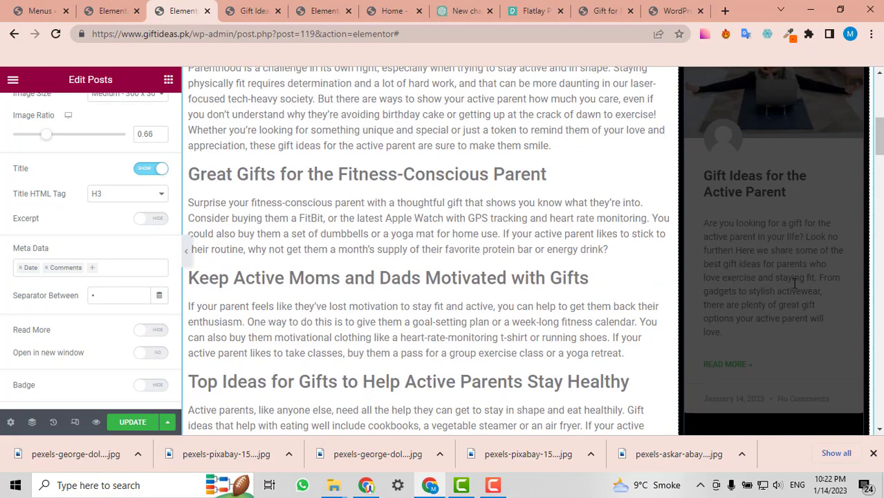
pyautogui.scroll(1, 794, 283)
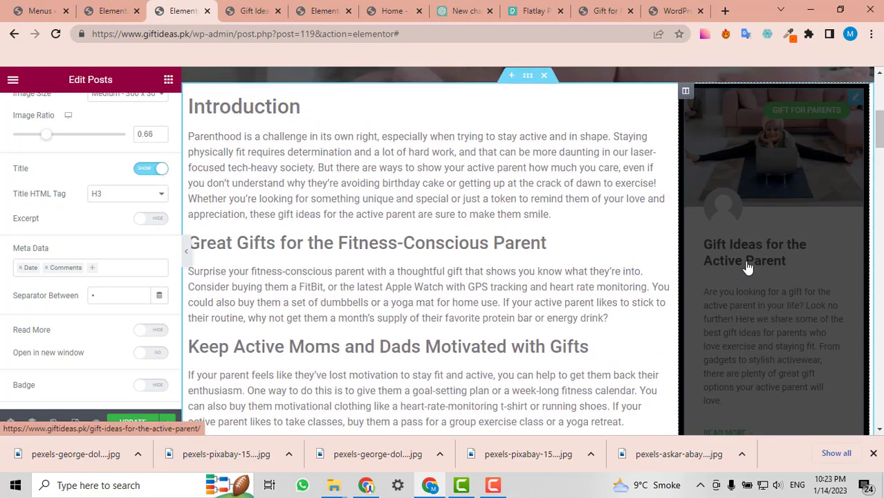
pyautogui.scroll(1, 746, 266)
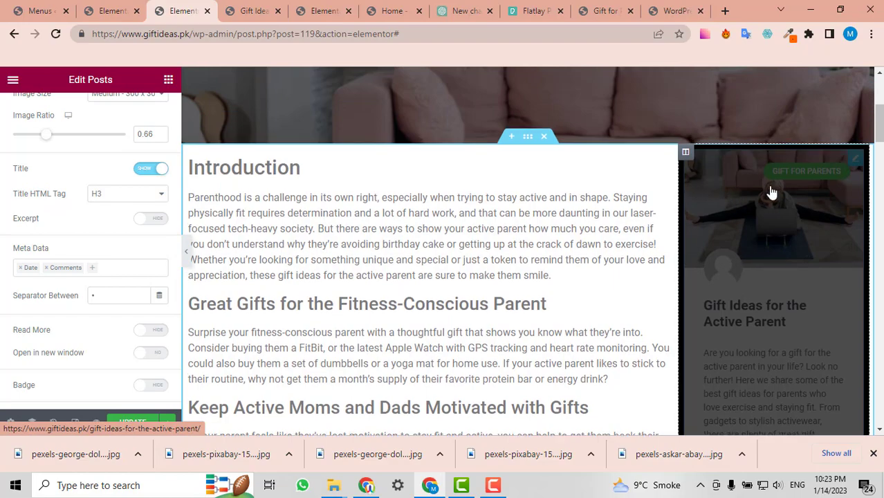
pyautogui.scroll(-10, 771, 193)
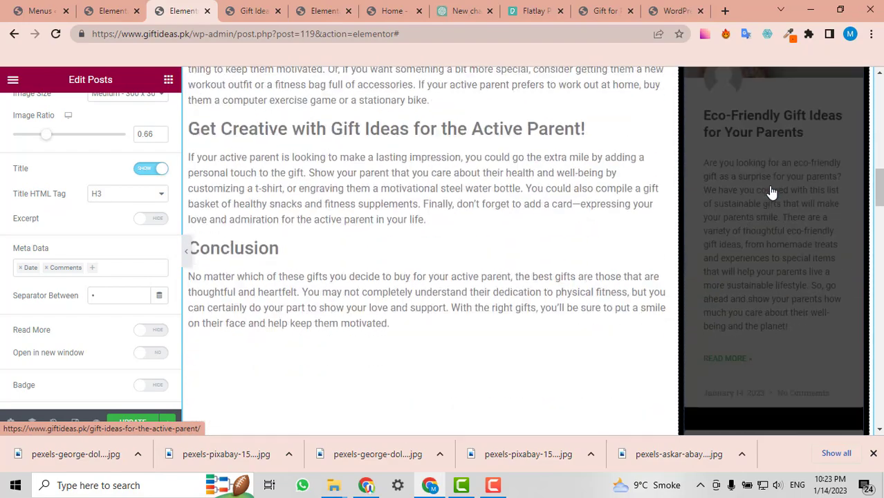
pyautogui.scroll(12, 772, 186)
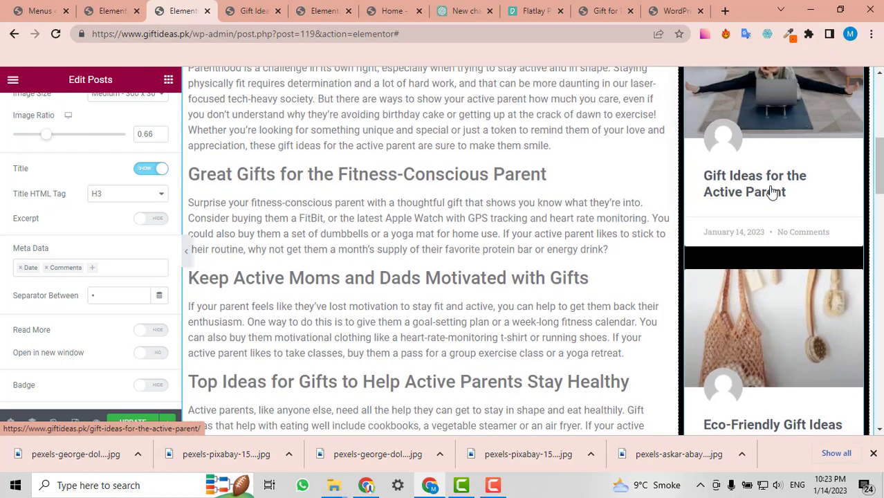
# - Limit the side column's Posts widget to 2 posts per page
pyautogui.scroll(-12, 772, 193)
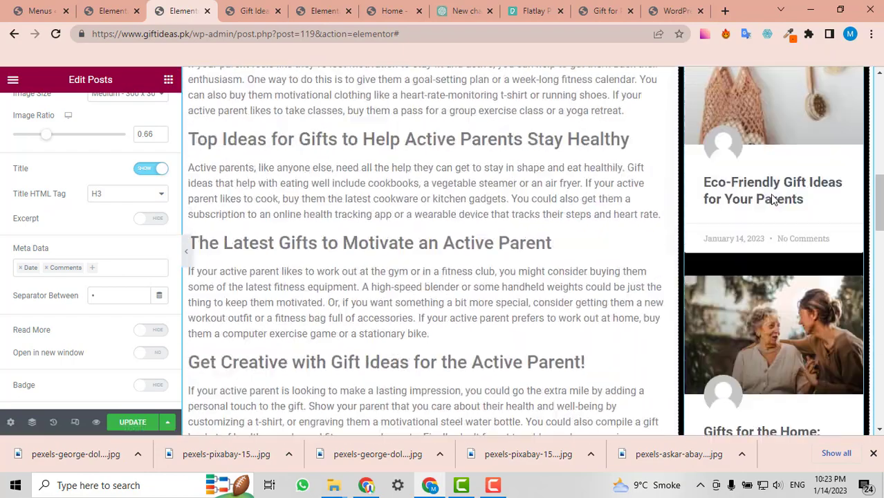
pyautogui.scroll(3, 102, 250)
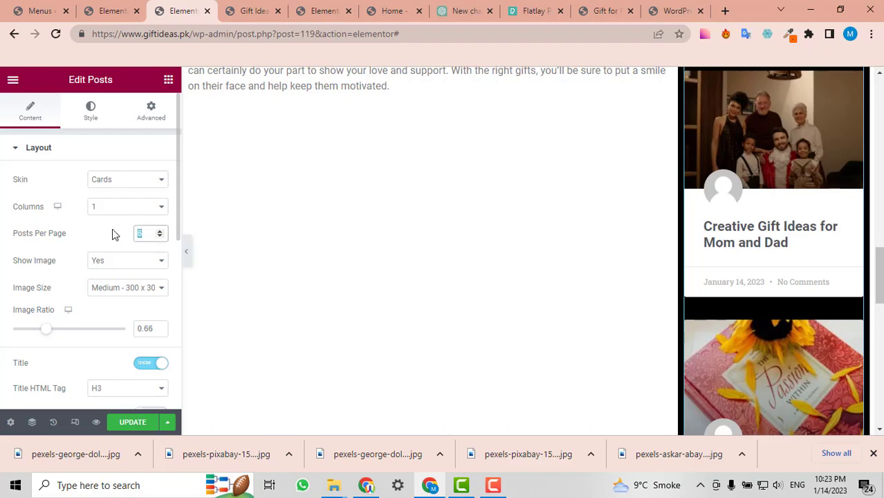
pyautogui.write('2')
pyautogui.scroll(10, 799, 256)
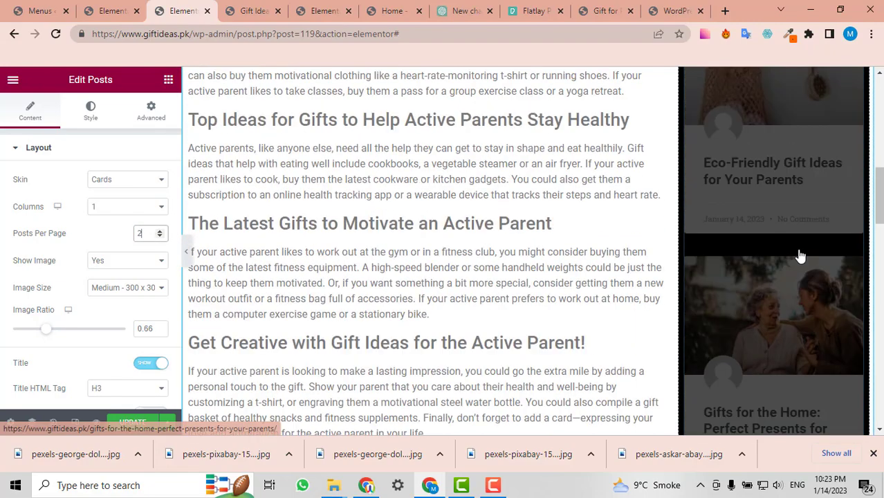
# - Add a left-aligned heading titled "Latest Posts" above the post cards in the side column
pyautogui.scroll(2, 800, 255)
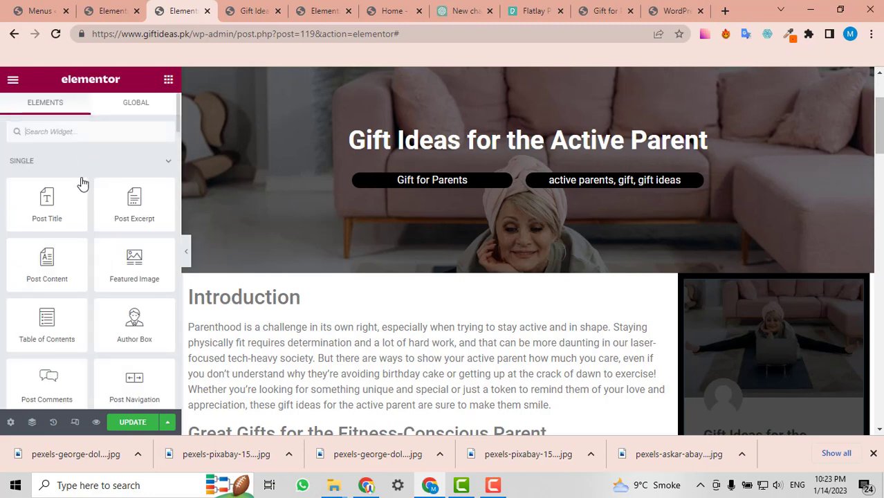
pyautogui.scroll(-4, 134, 263)
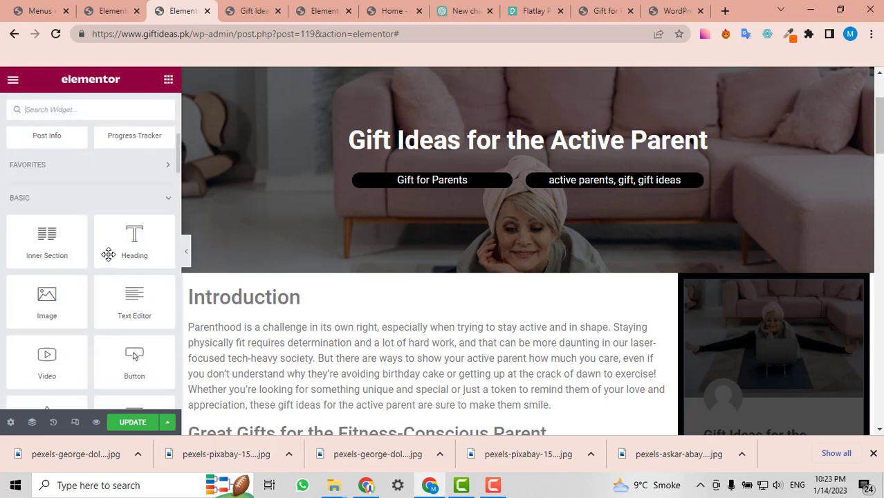
pyautogui.moveTo(109, 254); pyautogui.dragTo(750, 283)
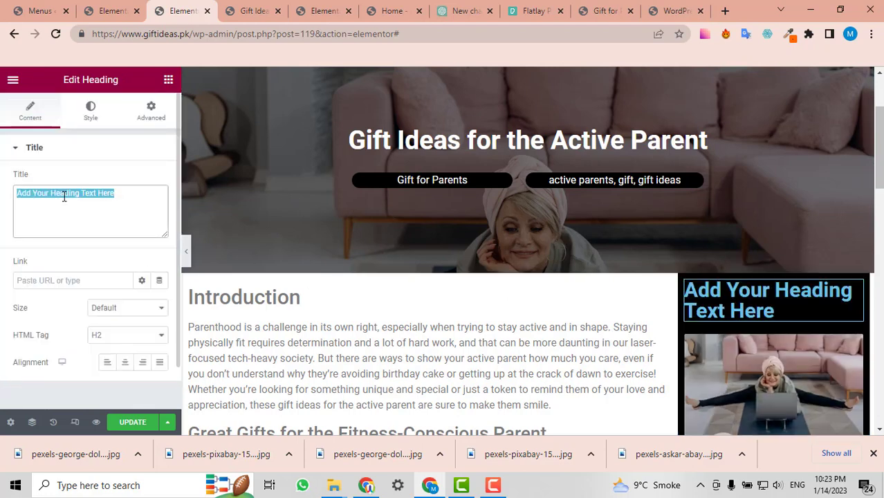
pyautogui.write('Latest Posts')
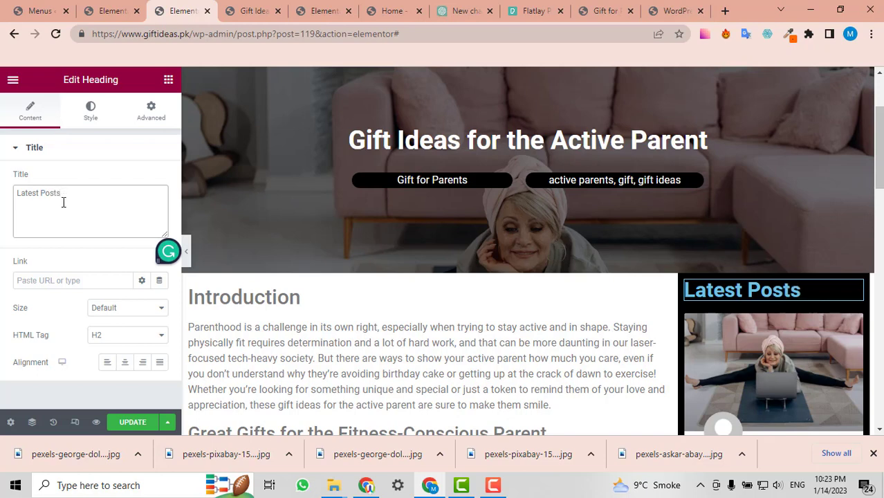
pyautogui.scroll(-1, 69, 298)
pyautogui.click(108, 315)
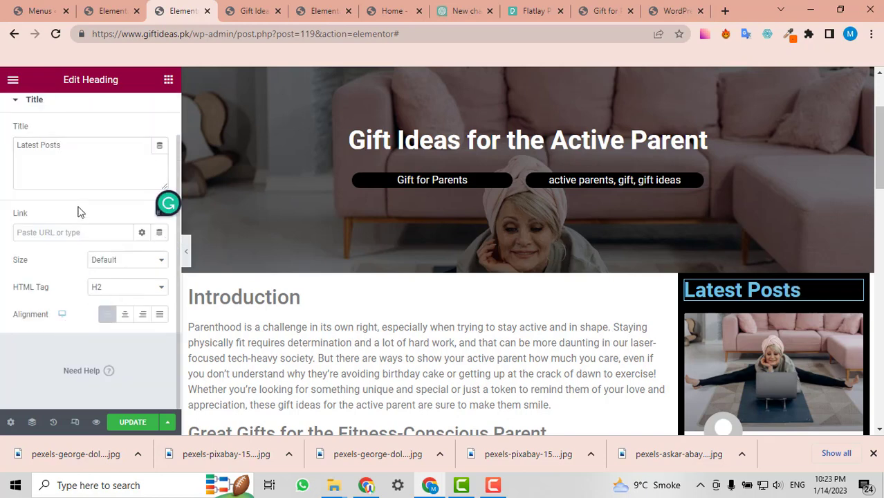
# - Set the text color of the side column's "Latest Posts" heading to off-white #F2F2F2
pyautogui.scroll(1, 79, 208)
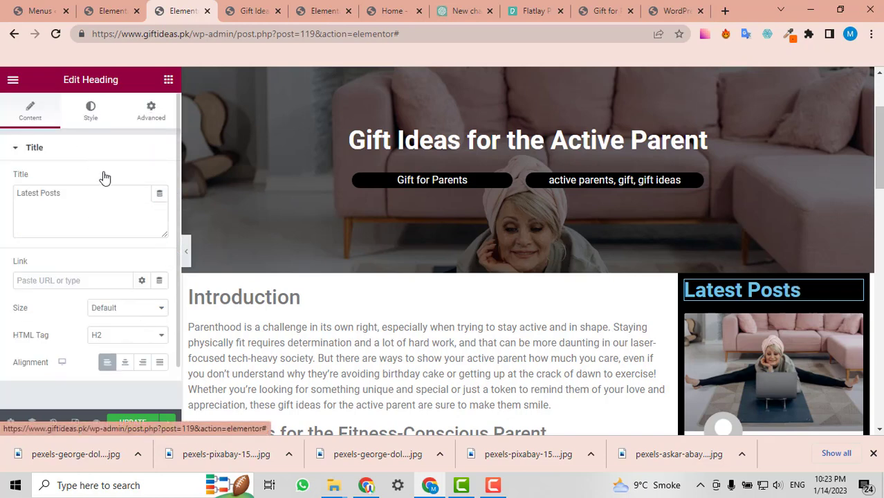
pyautogui.click(90, 111)
pyautogui.click(159, 180)
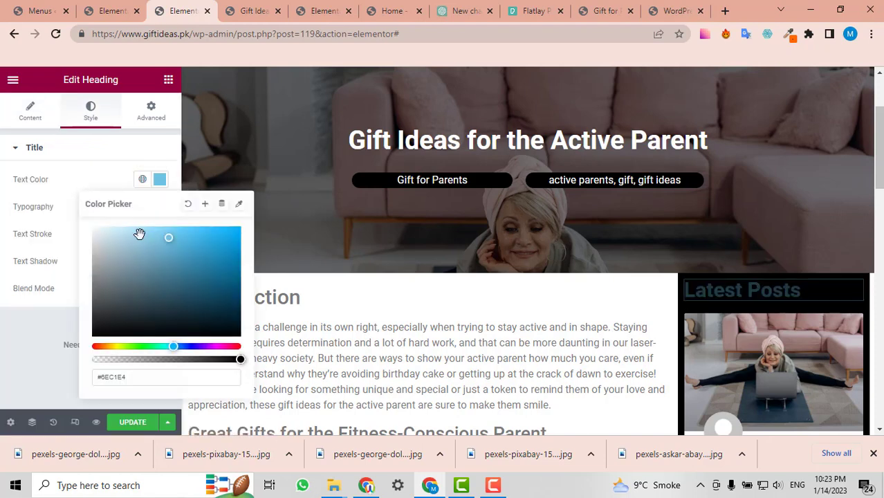
pyautogui.moveTo(93, 235); pyautogui.dragTo(77, 229)
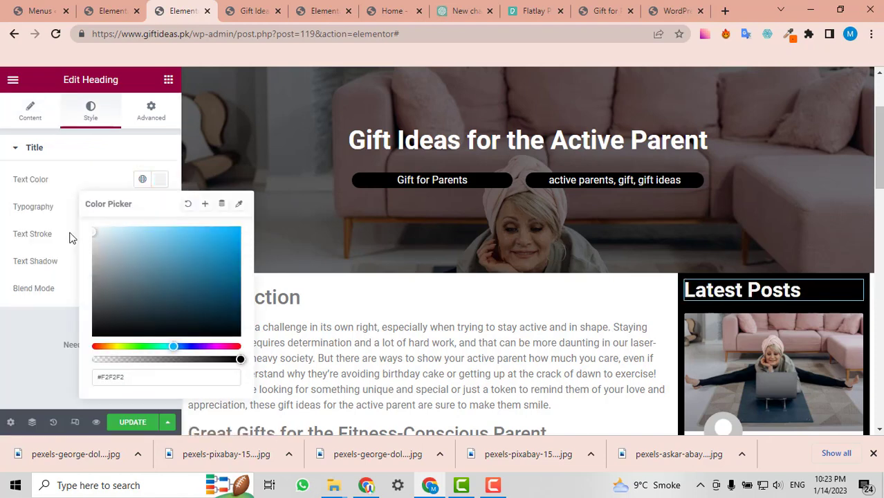
pyautogui.click(68, 155)
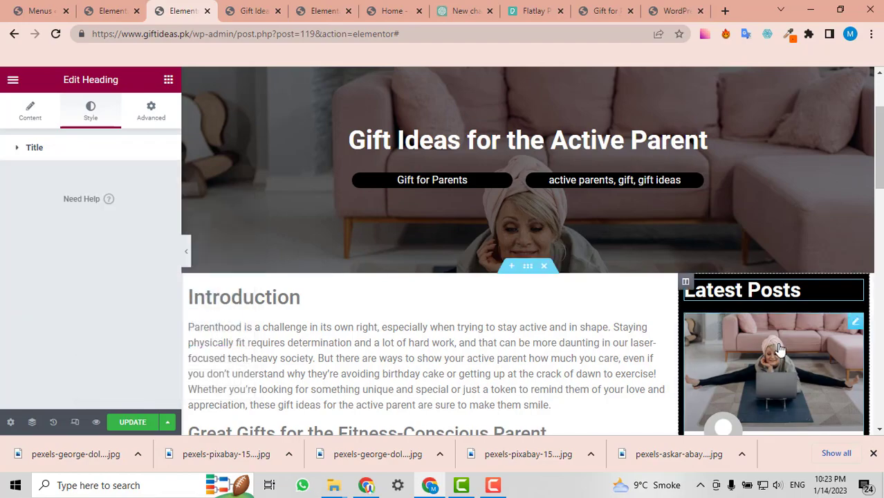
# - Add a Post Info widget below the post cards in the black side column
pyautogui.scroll(-5, 778, 351)
pyautogui.scroll(-5, 796, 278)
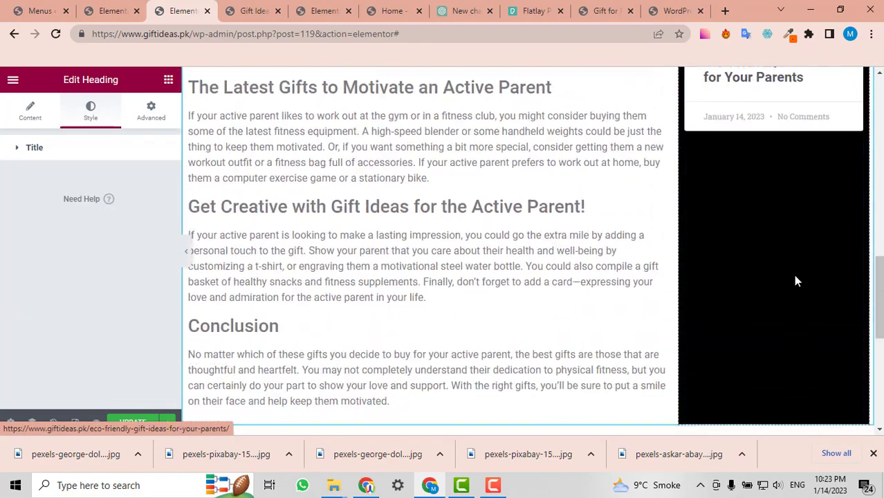
pyautogui.scroll(7, 796, 276)
pyautogui.scroll(-3, 774, 266)
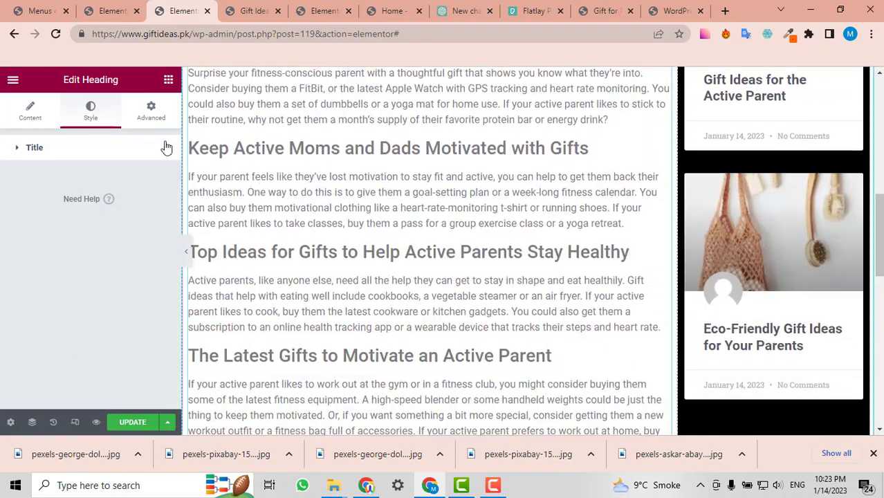
pyautogui.click(168, 81)
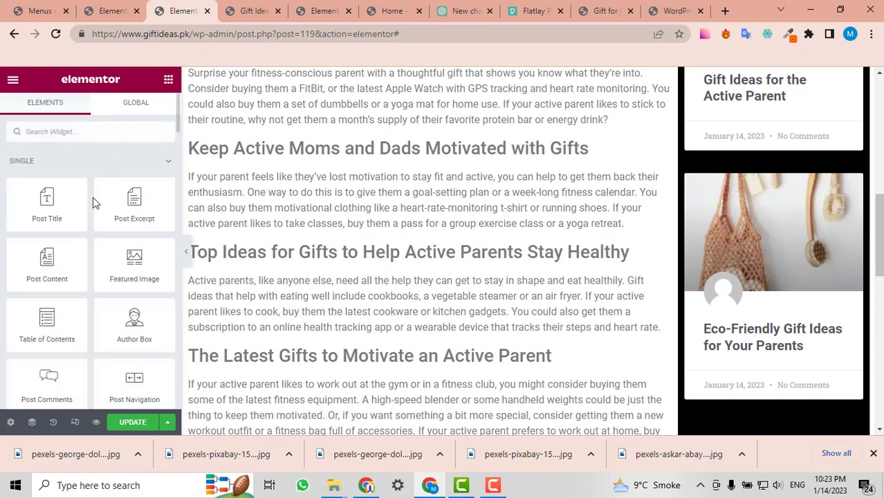
pyautogui.scroll(-1, 104, 201)
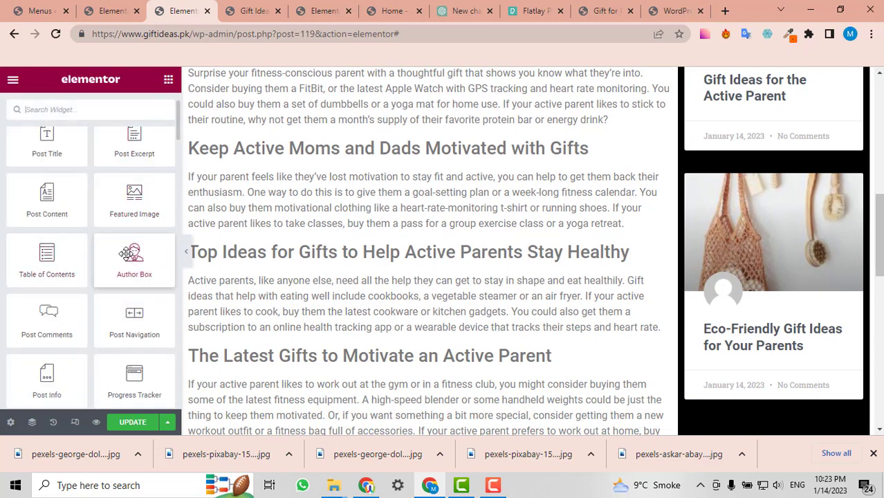
pyautogui.scroll(-1, 125, 253)
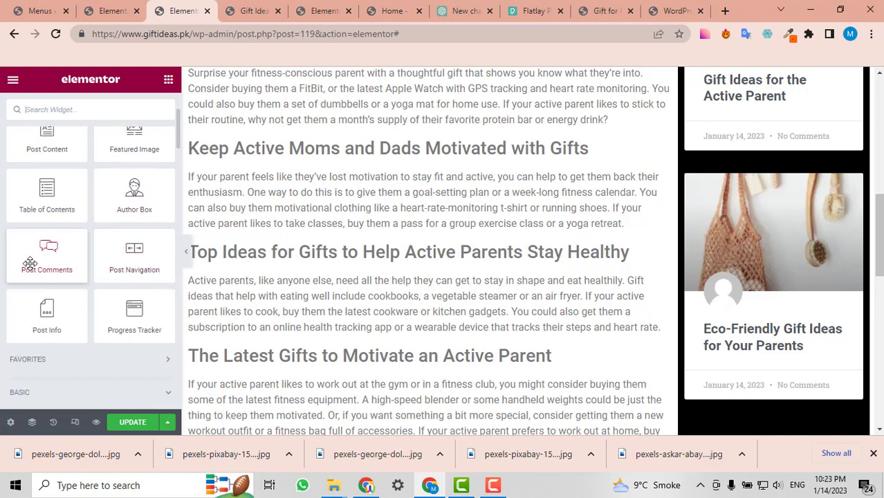
pyautogui.scroll(-1, 215, 294)
pyautogui.moveTo(41, 320); pyautogui.dragTo(768, 315)
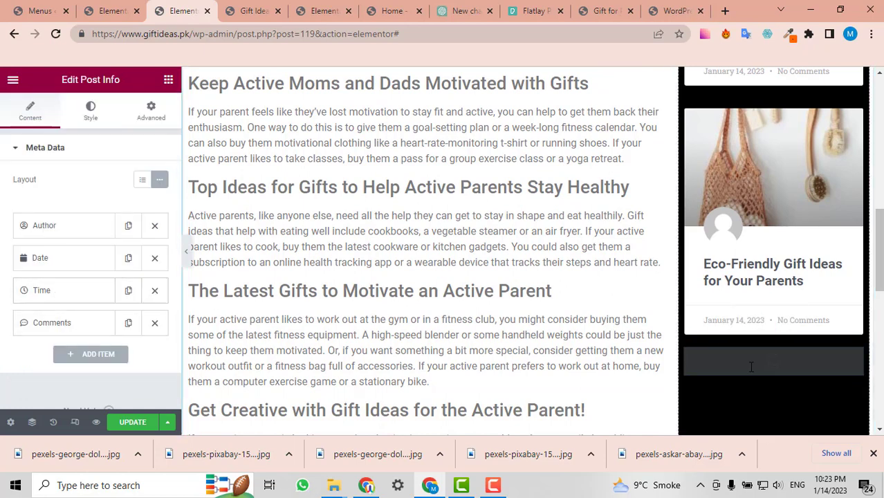
pyautogui.scroll(-2, 761, 277)
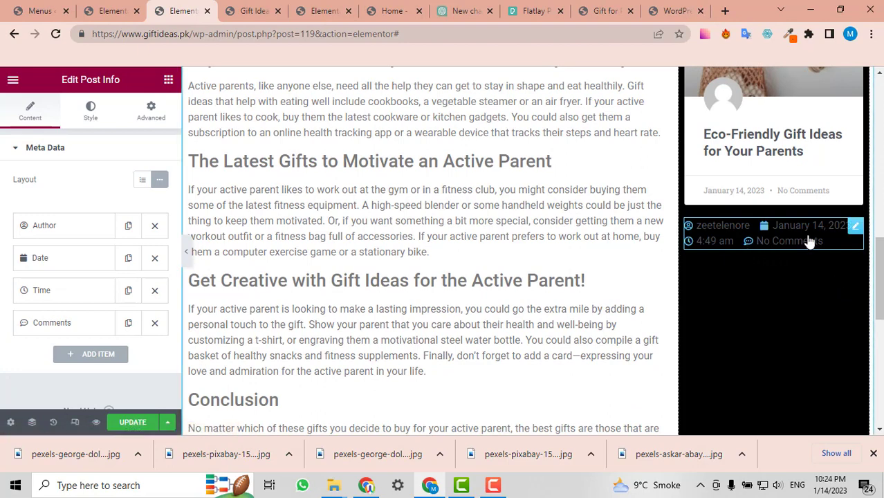
# - Set the Post Info widget's text color to white #FFFFFF
pyautogui.click(89, 118)
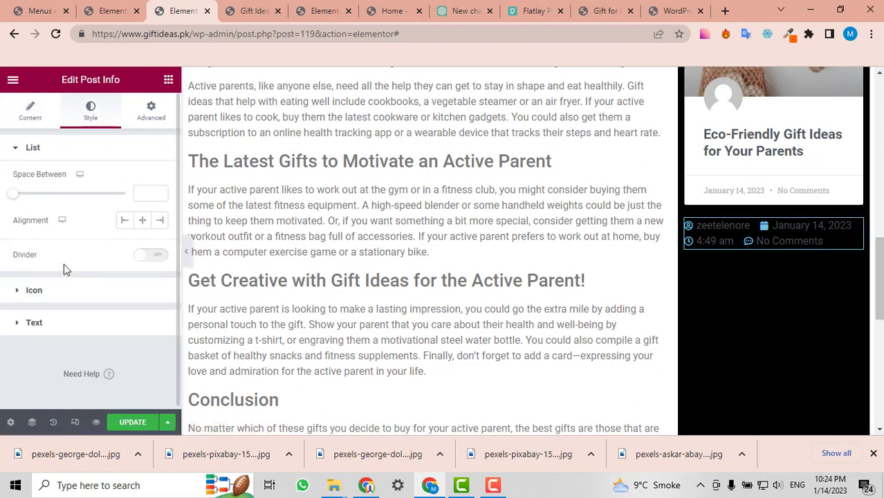
pyautogui.click(36, 322)
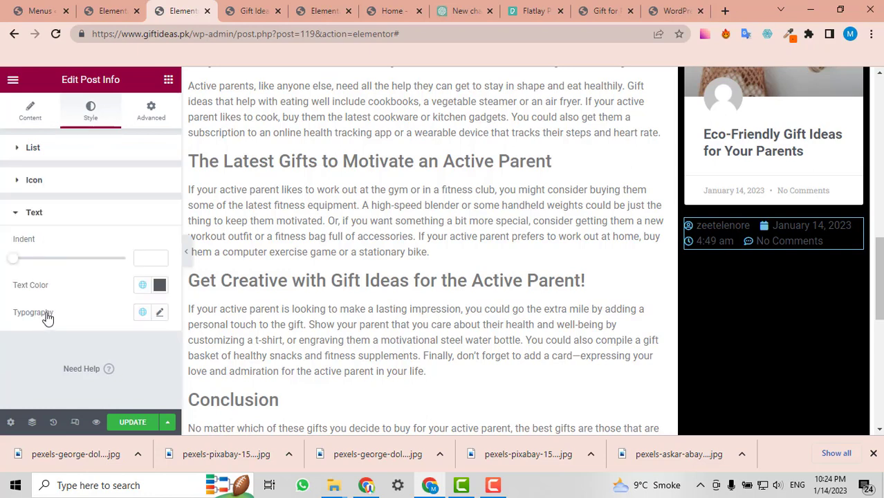
pyautogui.click(160, 287)
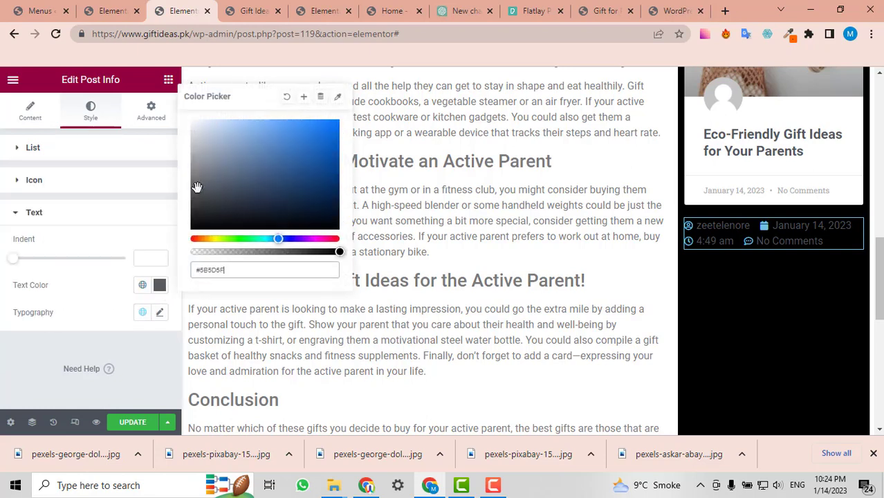
pyautogui.moveTo(197, 187); pyautogui.dragTo(181, 109)
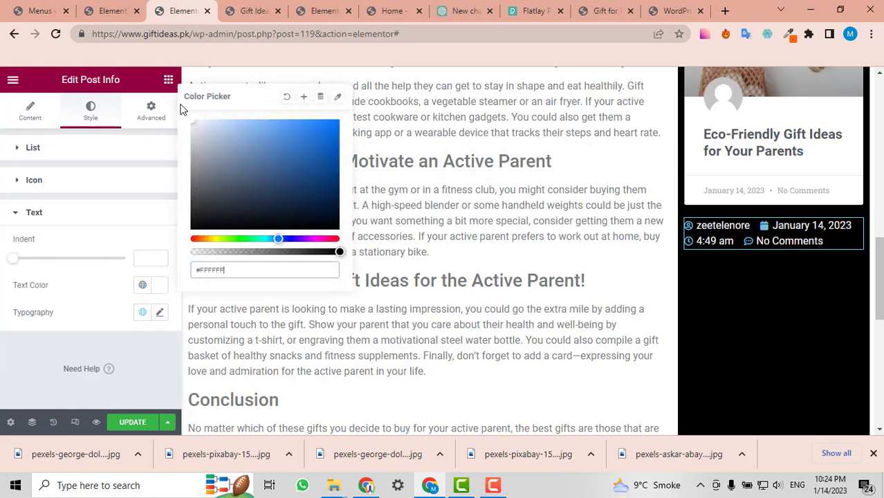
# - Switch the Post Info layout to Default and set the space between its list items to 6
pyautogui.click(30, 111)
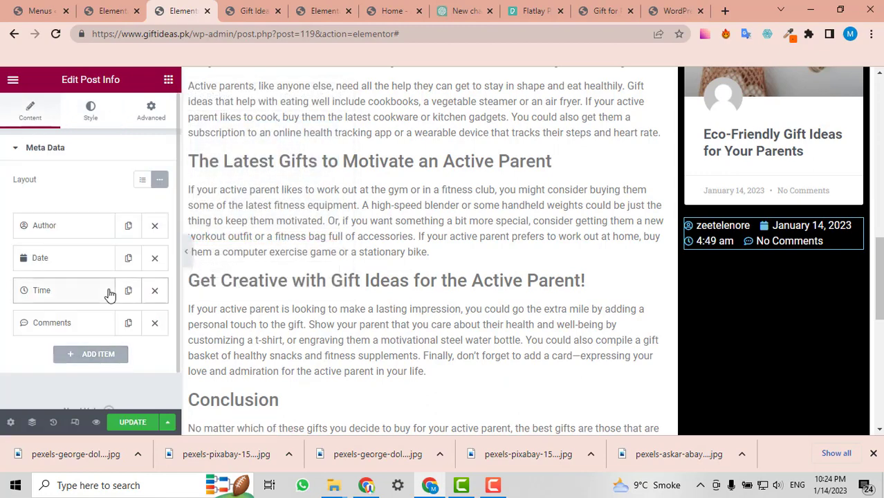
pyautogui.click(143, 180)
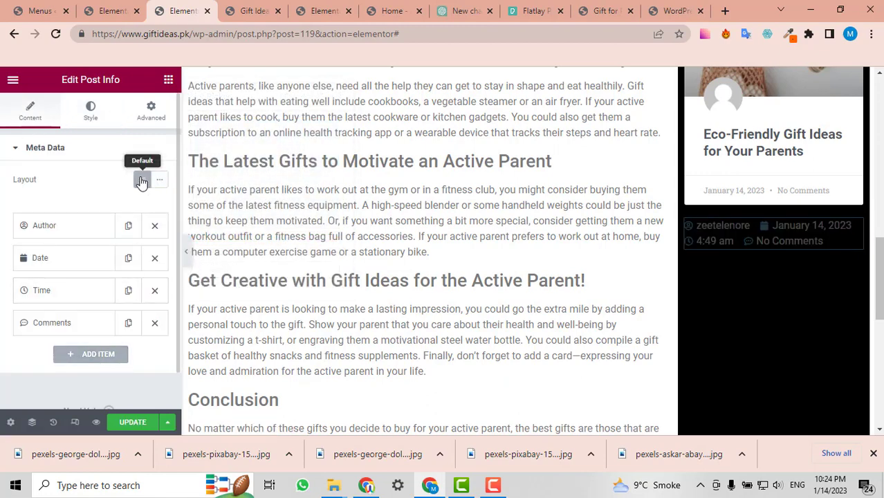
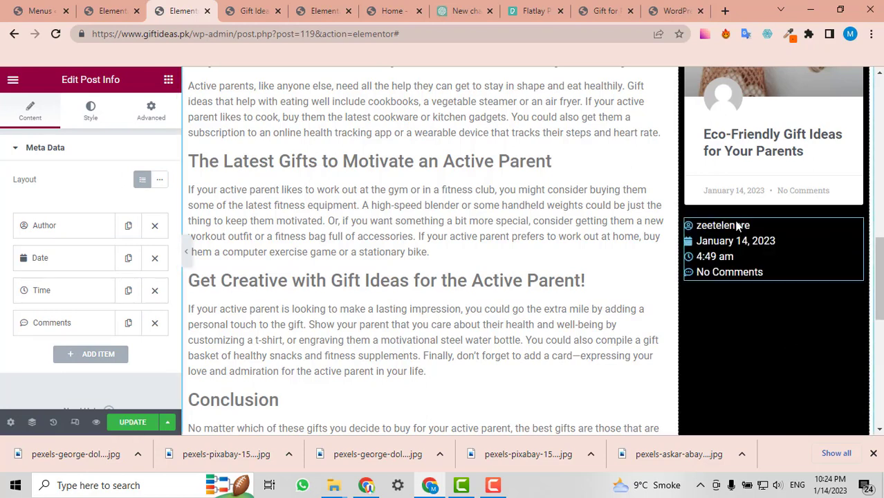
pyautogui.click(90, 113)
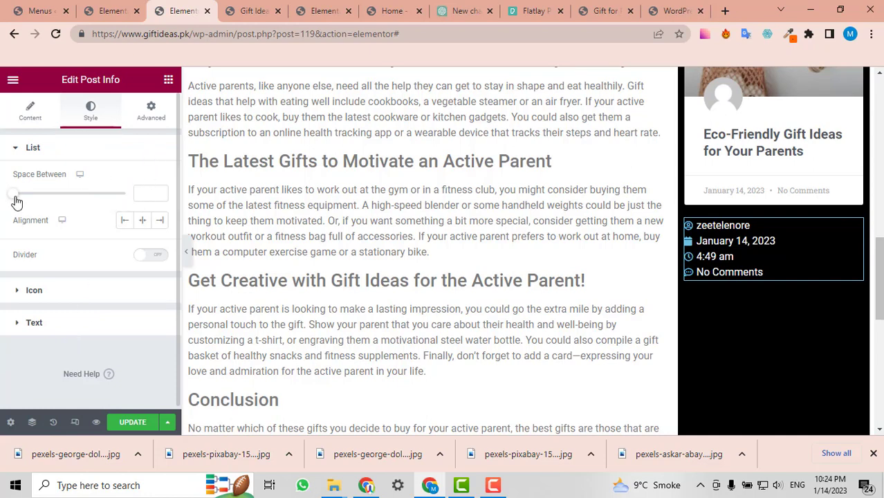
pyautogui.moveTo(17, 197); pyautogui.dragTo(30, 197)
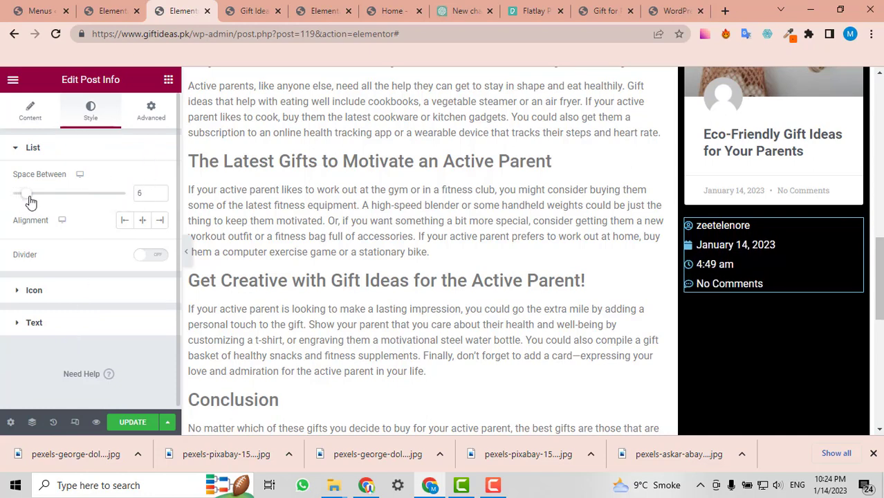
# - Duplicate the "Latest Posts" heading, move the copy directly above the Post Info list and retitle it "Post Info"
pyautogui.click(167, 81)
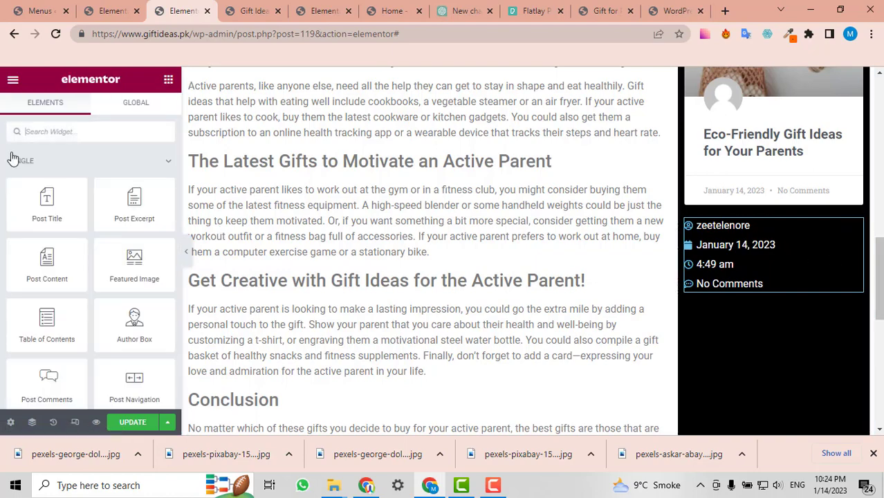
pyautogui.scroll(12, 785, 161)
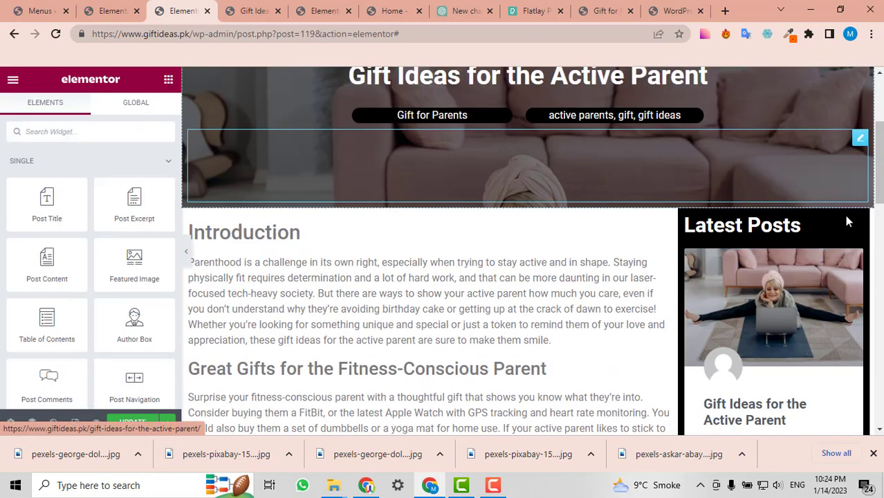
pyautogui.rightClick(856, 231)
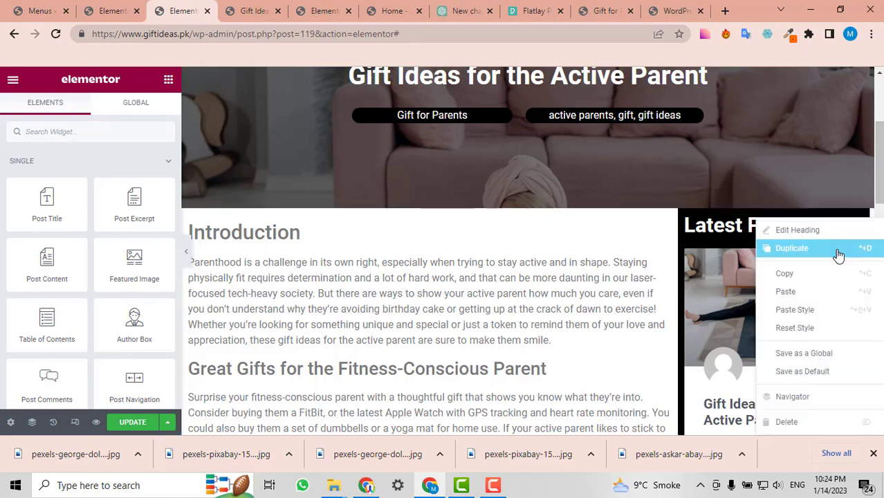
pyautogui.scroll(-2, 825, 146)
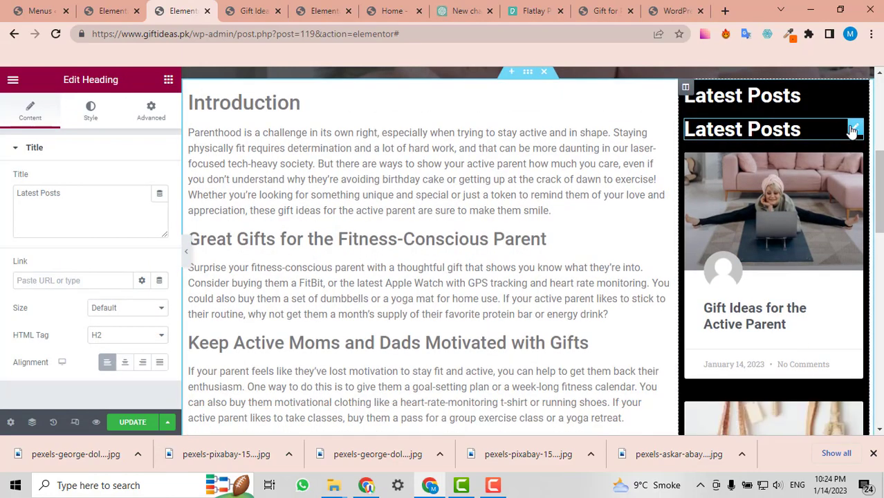
pyautogui.moveTo(792, 199); pyautogui.dragTo(755, 284)
pyautogui.scroll(-5, 773, 102)
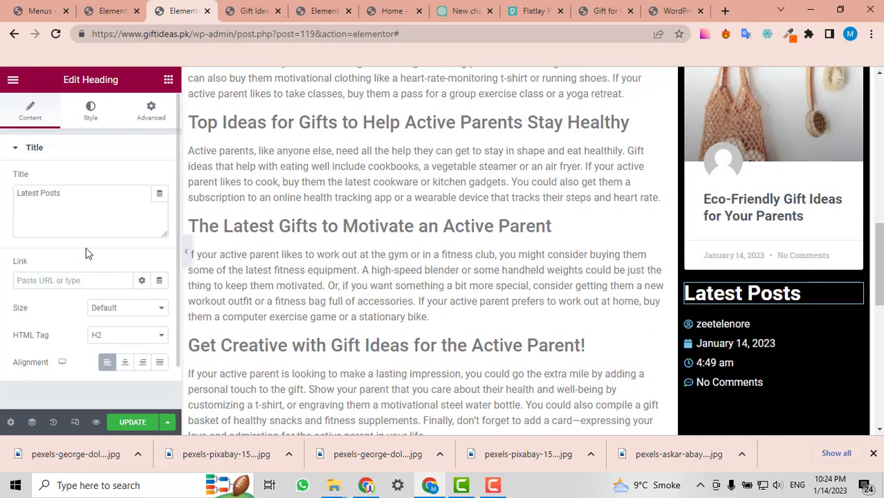
pyautogui.write('Post Info')
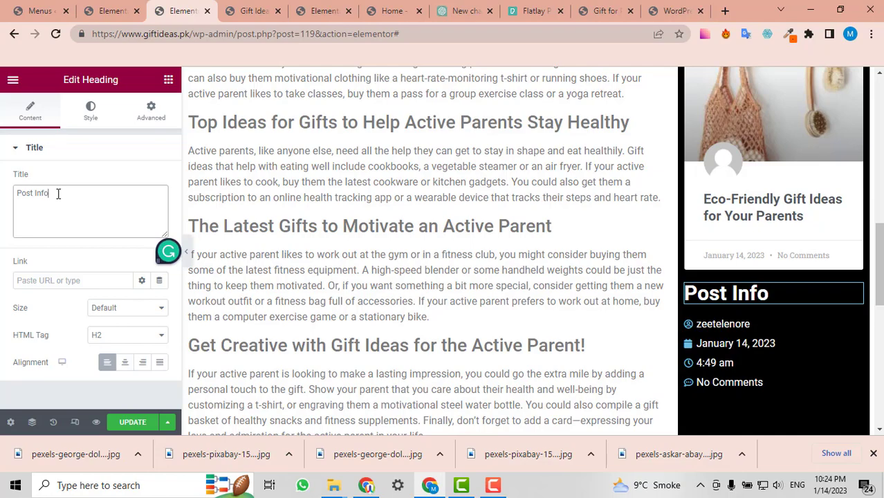
# - Review the side column's post cards, Post Info section and remaining empty space against the post content
pyautogui.scroll(3, 733, 273)
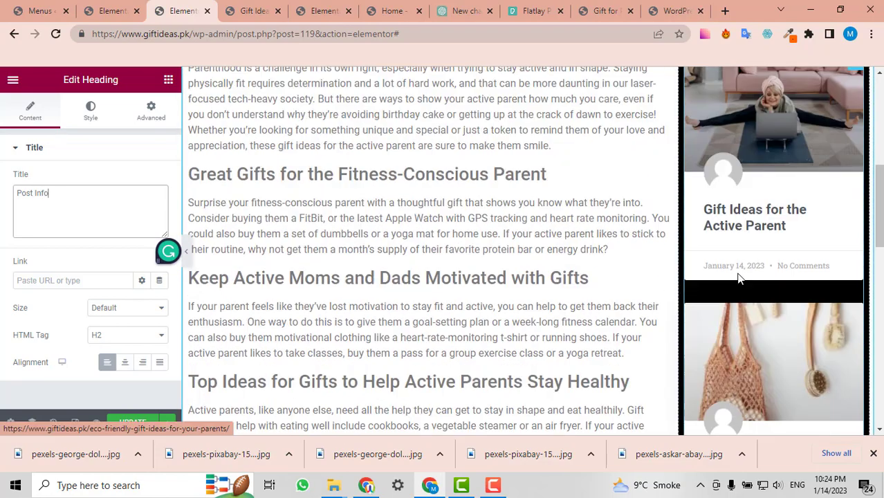
pyautogui.scroll(-6, 738, 276)
pyautogui.scroll(10, 739, 279)
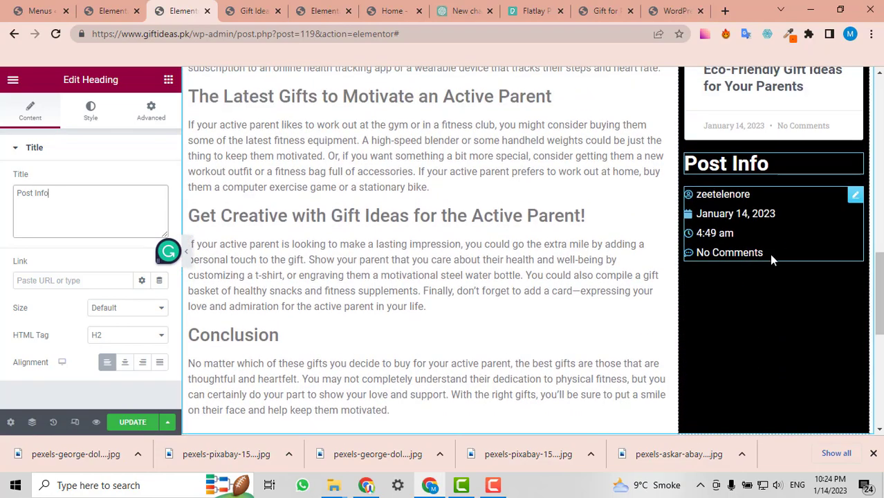
pyautogui.scroll(-8, 767, 259)
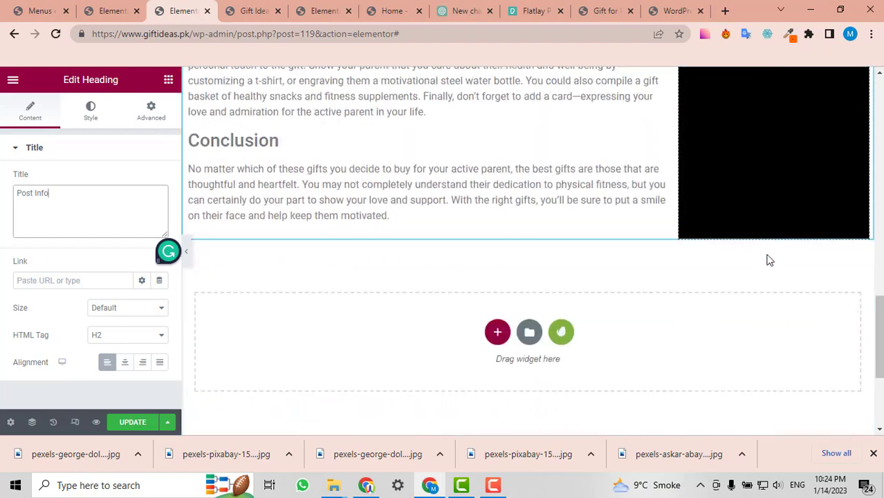
pyautogui.scroll(7, 766, 259)
pyautogui.scroll(-9, 767, 259)
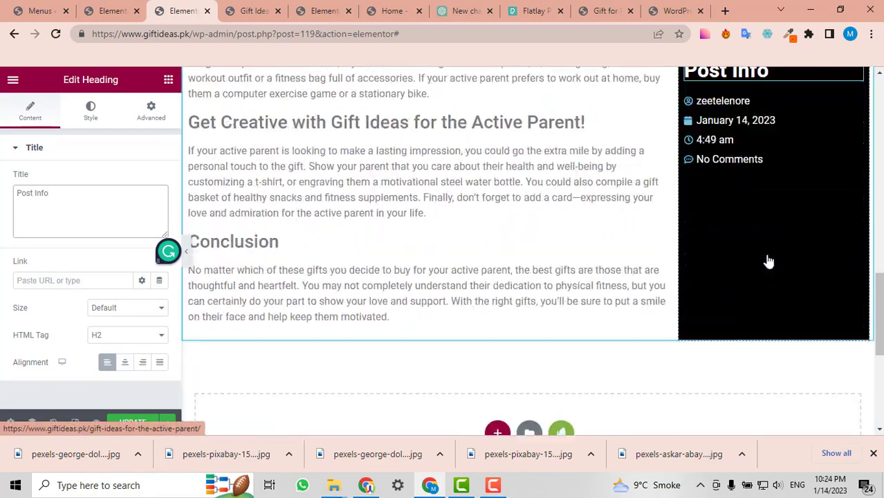
pyautogui.scroll(5, 767, 259)
pyautogui.scroll(4, 766, 259)
pyautogui.scroll(-8, 766, 258)
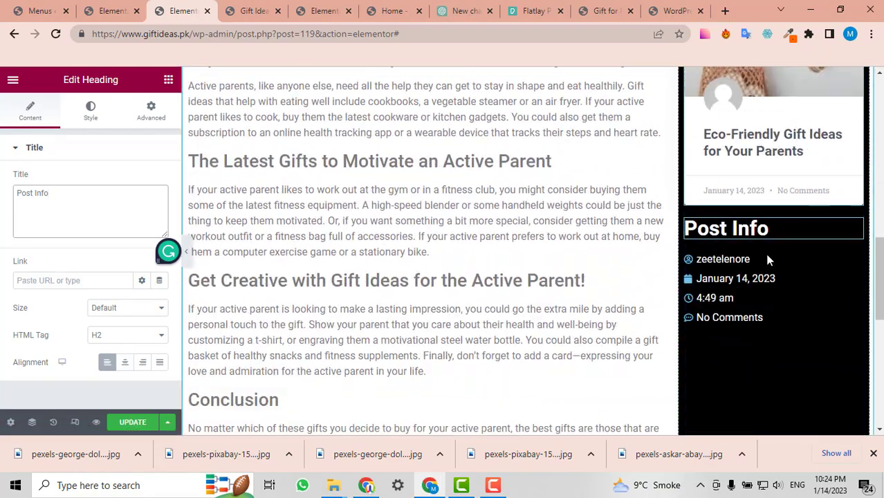
pyautogui.scroll(3, 765, 251)
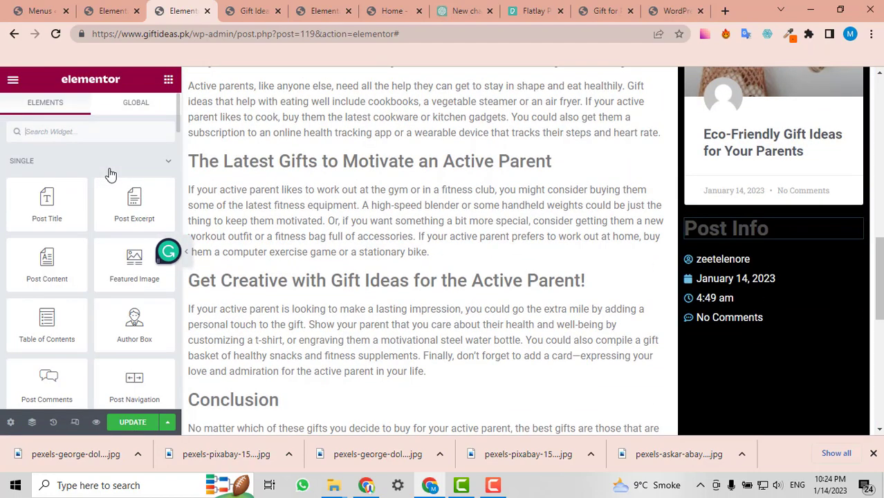
pyautogui.click(102, 133)
pyautogui.write('div')
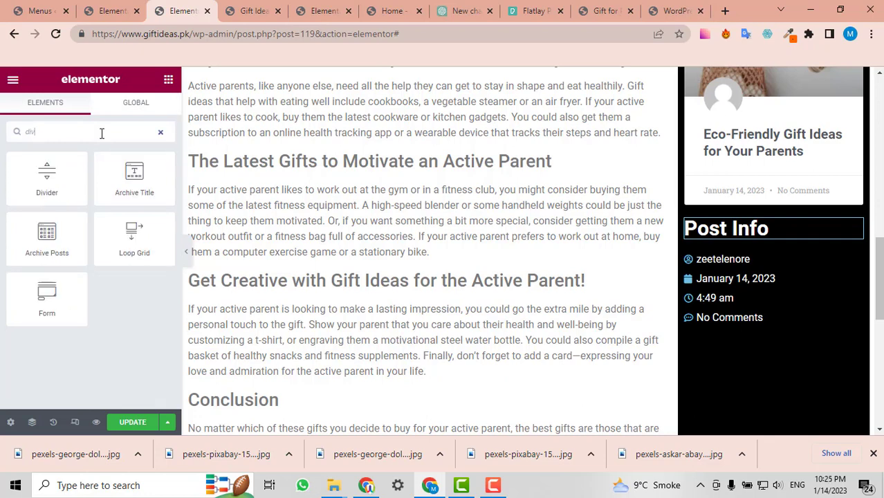
pyautogui.moveTo(47, 181); pyautogui.dragTo(77, 153)
pyautogui.write('sper')
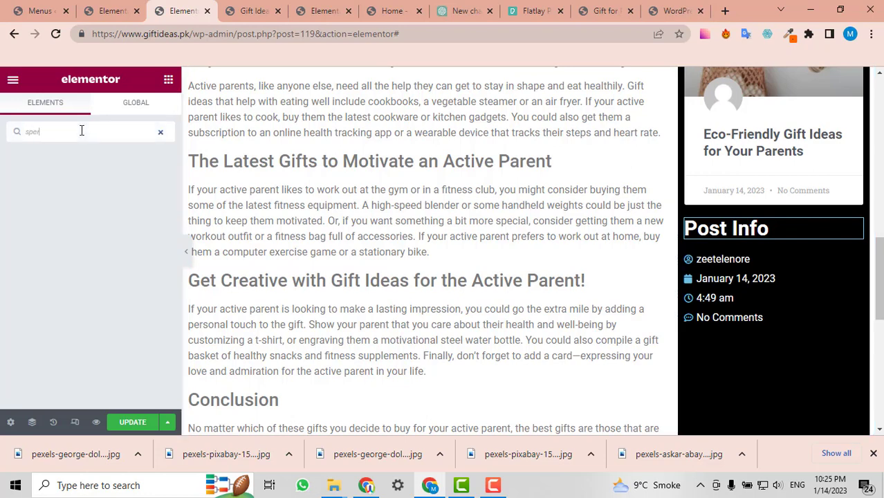
pyautogui.press('BackSpace')
pyautogui.press('BackSpace')
pyautogui.press('BackSpace')
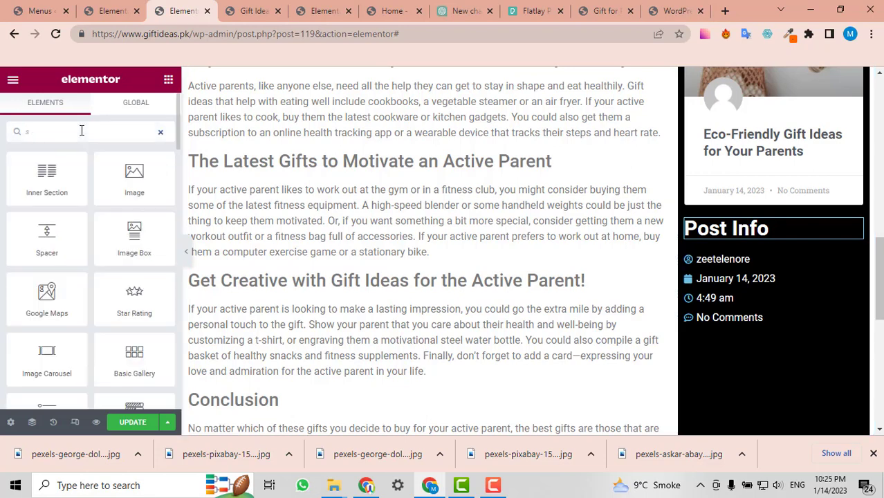
pyautogui.write('ep')
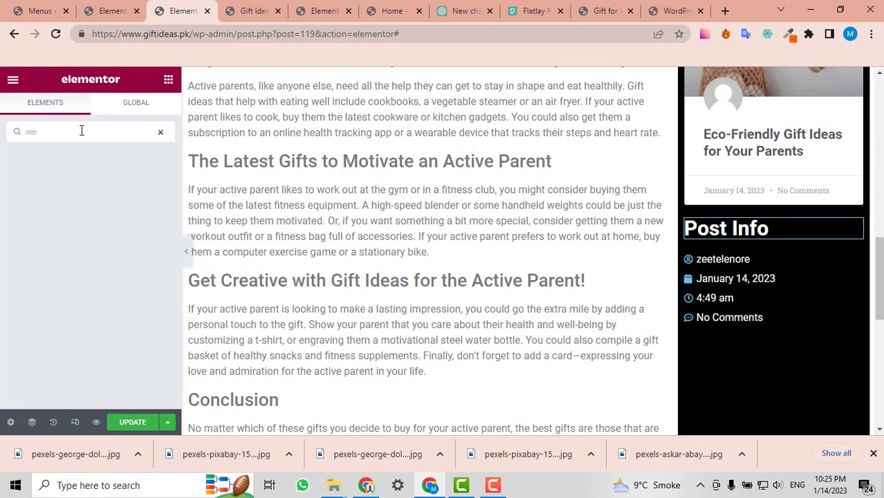
pyautogui.press('BackSpace')
pyautogui.press('BackSpace')
pyautogui.press('BackSpace')
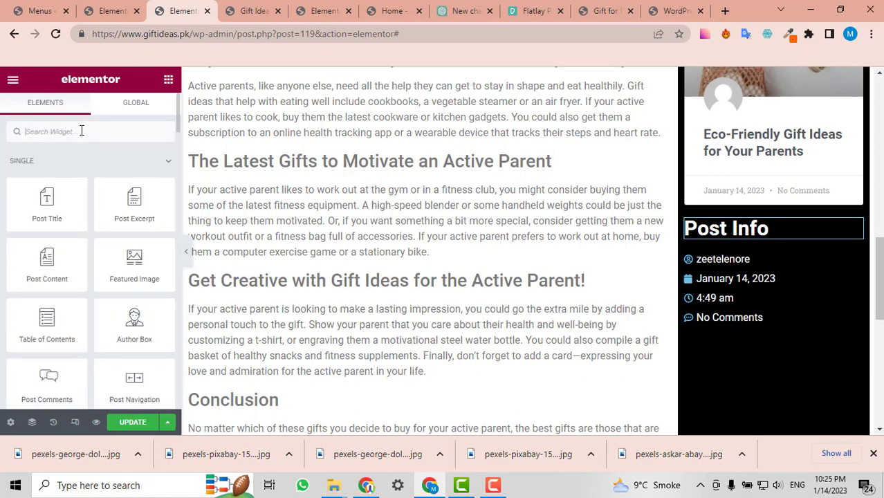
# - Add a Divider widget above the "Post Info" heading, styled white #FFFFFF with a weight of 2
pyautogui.write('divi')
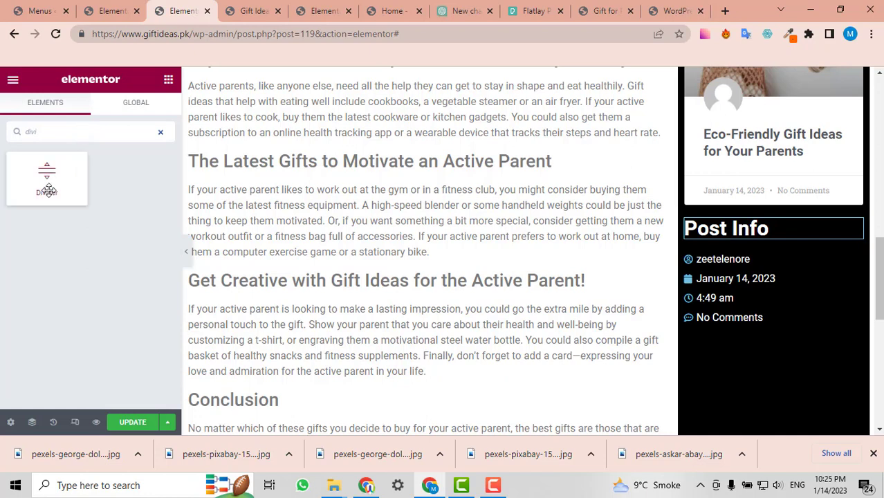
pyautogui.moveTo(45, 185); pyautogui.dragTo(731, 219)
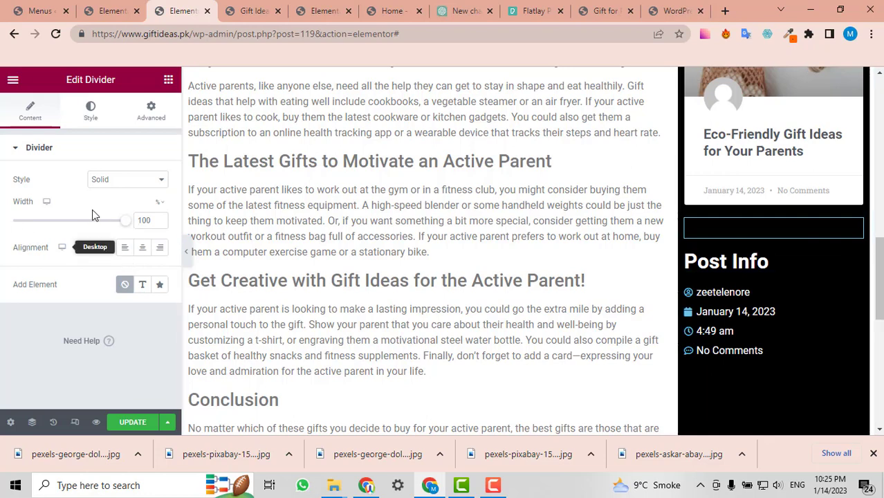
pyautogui.click(91, 112)
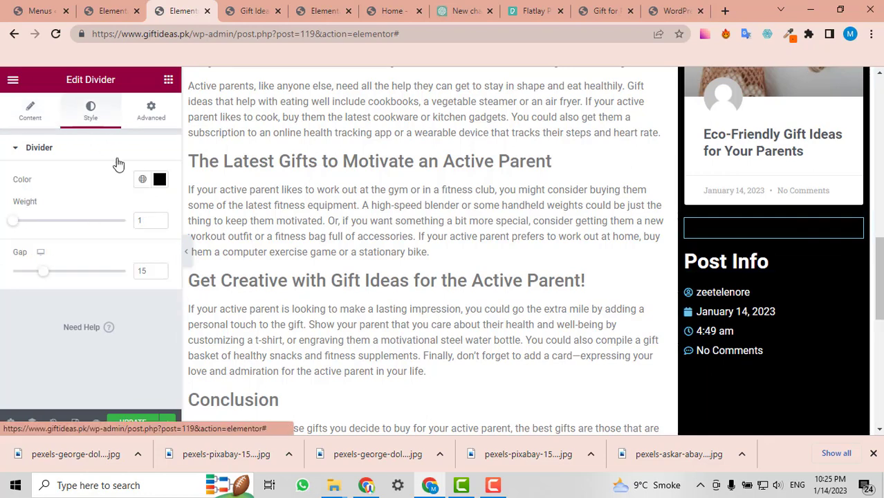
pyautogui.click(160, 179)
pyautogui.click(118, 261)
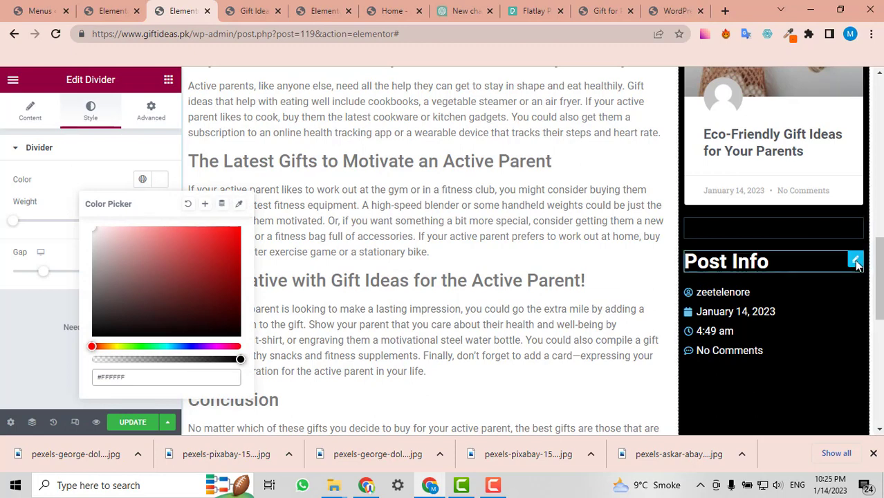
pyautogui.click(64, 189)
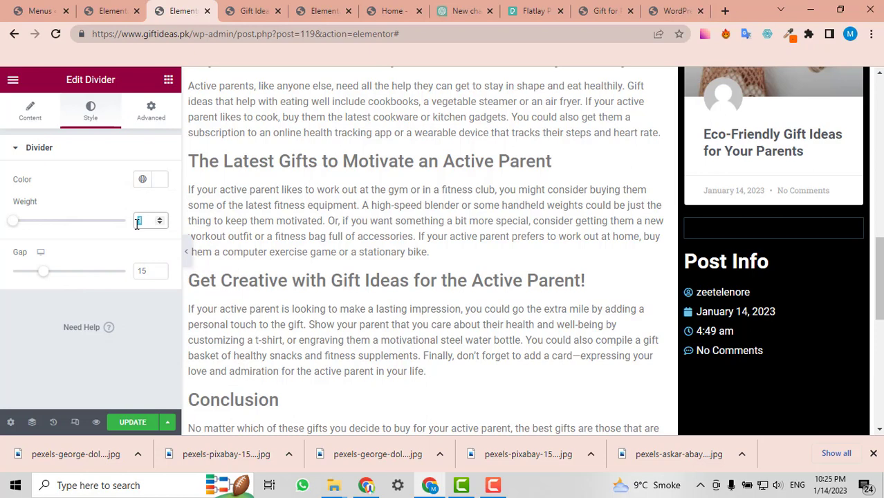
pyautogui.write('2')
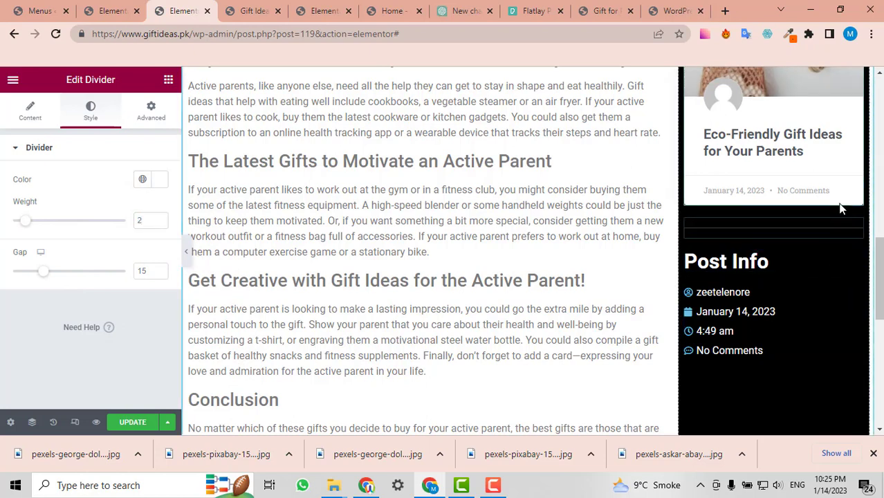
# - Update the template with the new divider and reload the live "Gift Ideas for the Active Parent" post
pyautogui.scroll(9, 806, 356)
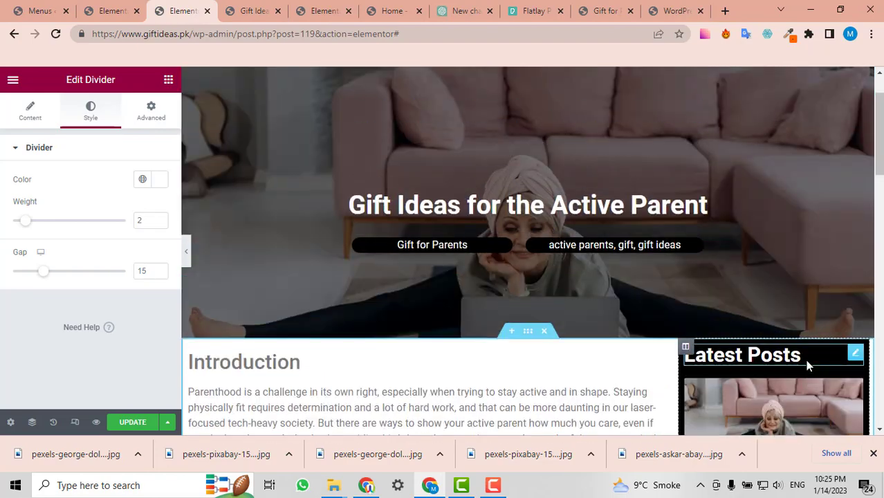
pyautogui.scroll(-7, 809, 364)
pyautogui.scroll(-3, 809, 364)
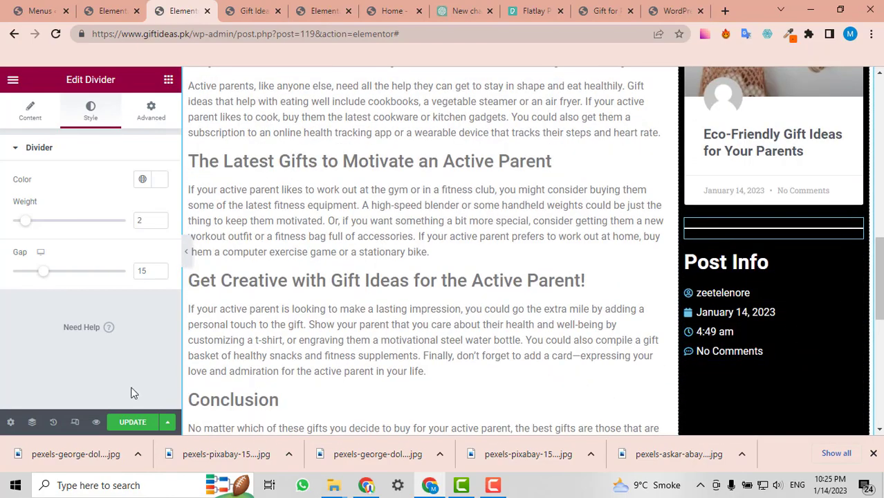
pyautogui.click(250, 8)
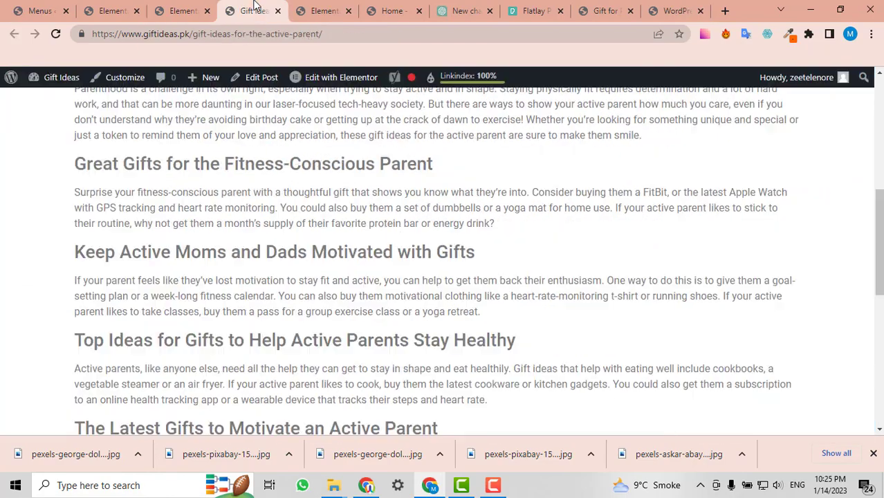
pyautogui.scroll(10, 400, 342)
pyautogui.scroll(-3, 400, 342)
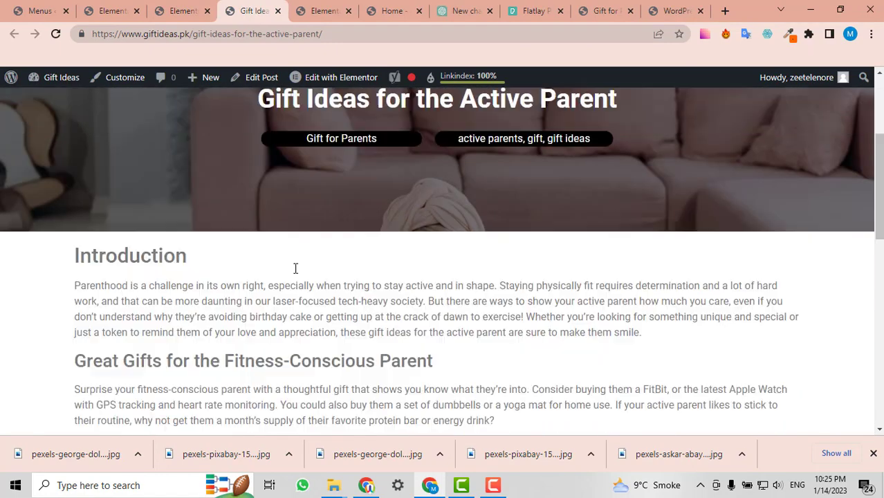
pyautogui.click(54, 36)
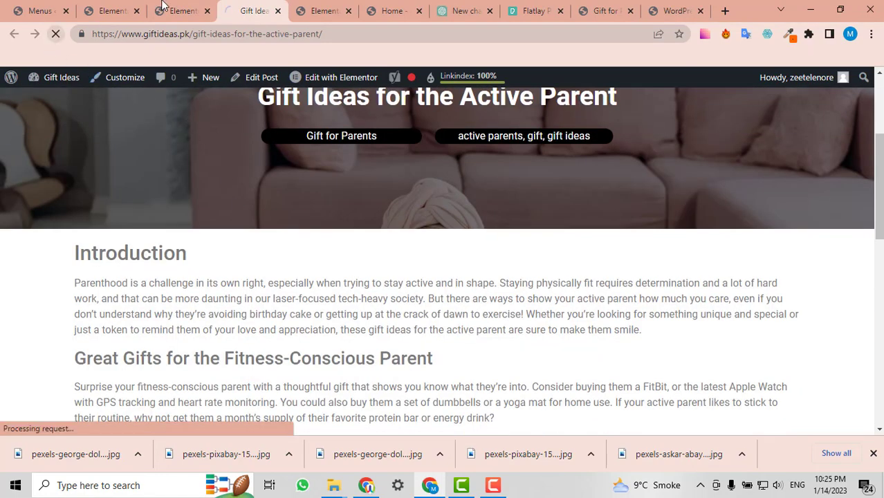
pyautogui.click(162, 7)
pyautogui.click(254, 9)
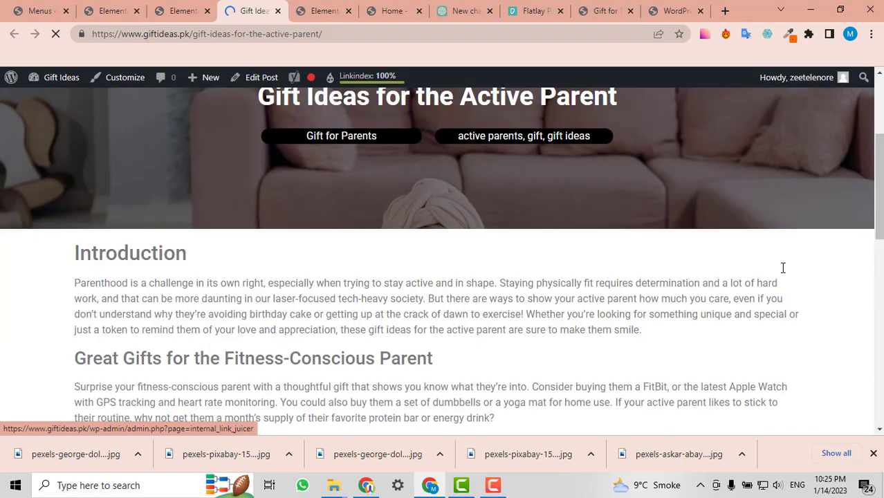
# - Check the live post's side column, including the Latest Posts cards, divider and Post Info section
pyautogui.scroll(-4, 786, 269)
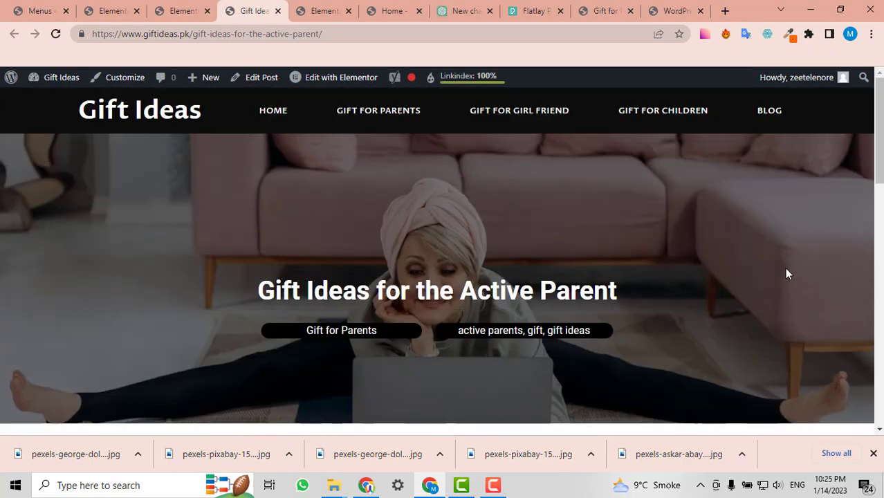
pyautogui.scroll(-4, 867, 207)
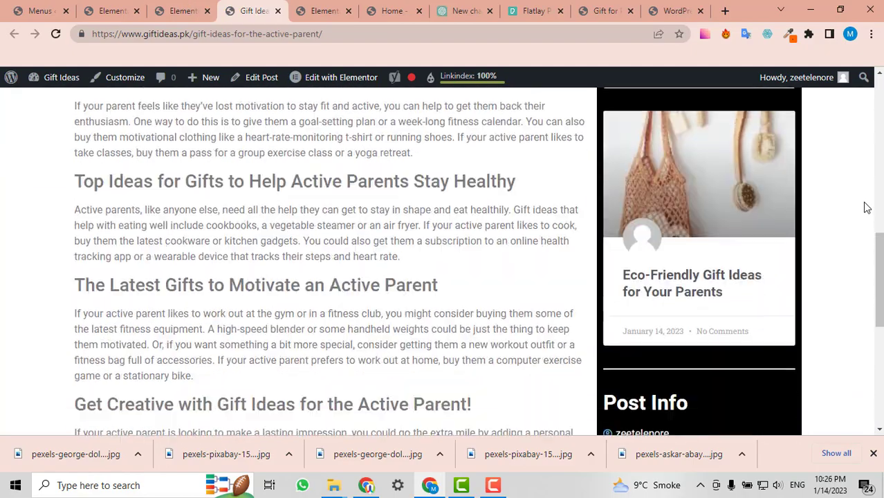
pyautogui.scroll(-3, 867, 208)
pyautogui.scroll(10, 866, 208)
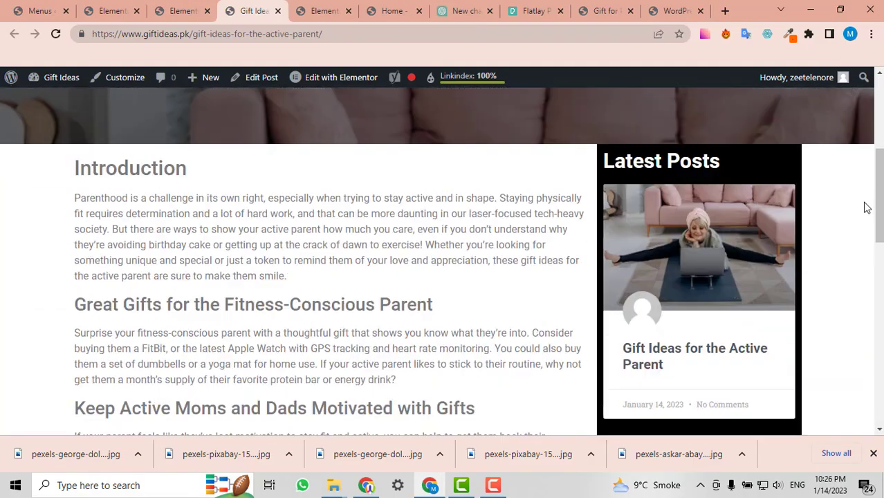
pyautogui.scroll(-3, 865, 207)
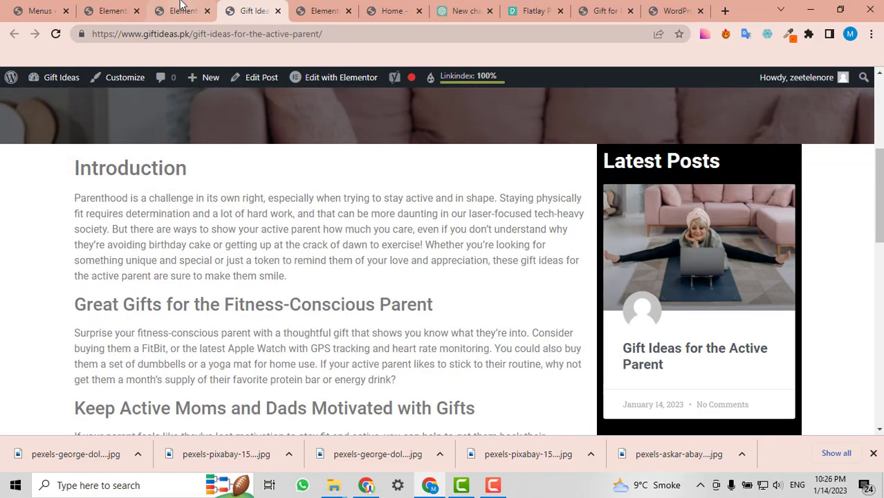
# - In the template editor, unlink the side column's padding values and set its top padding to 70 px
pyautogui.click(182, 8)
pyautogui.scroll(10, 658, 289)
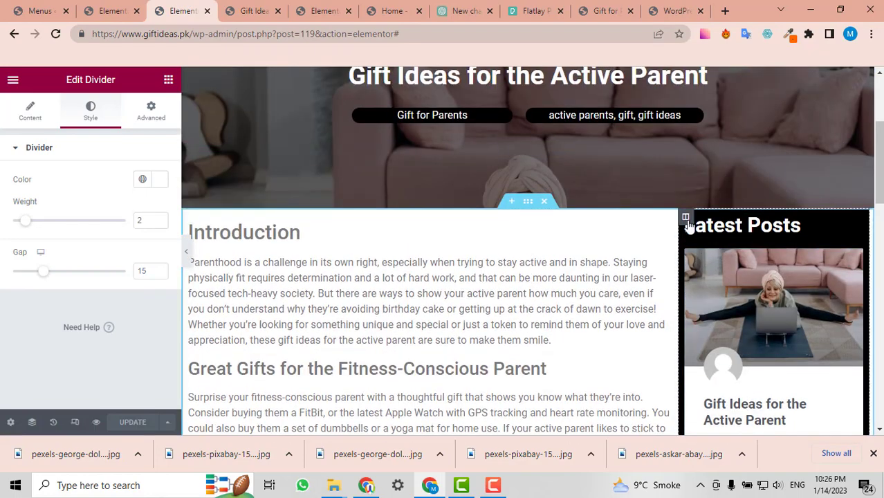
pyautogui.click(685, 217)
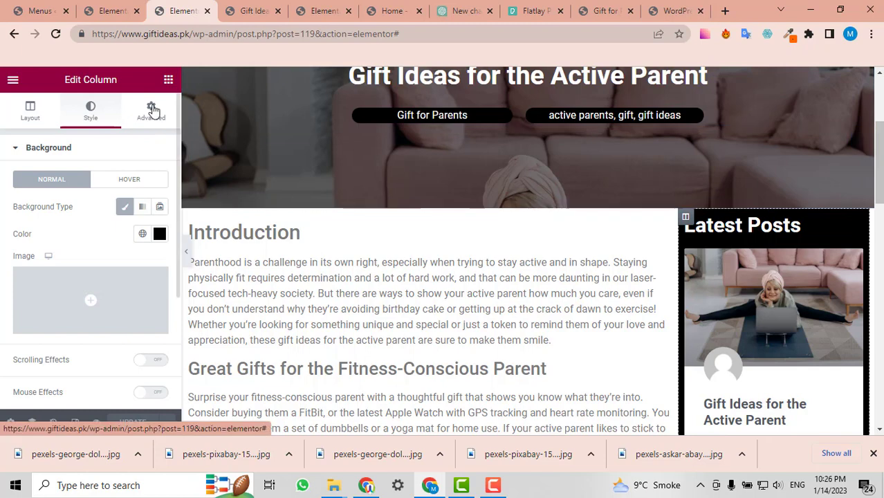
pyautogui.click(151, 109)
pyautogui.click(159, 194)
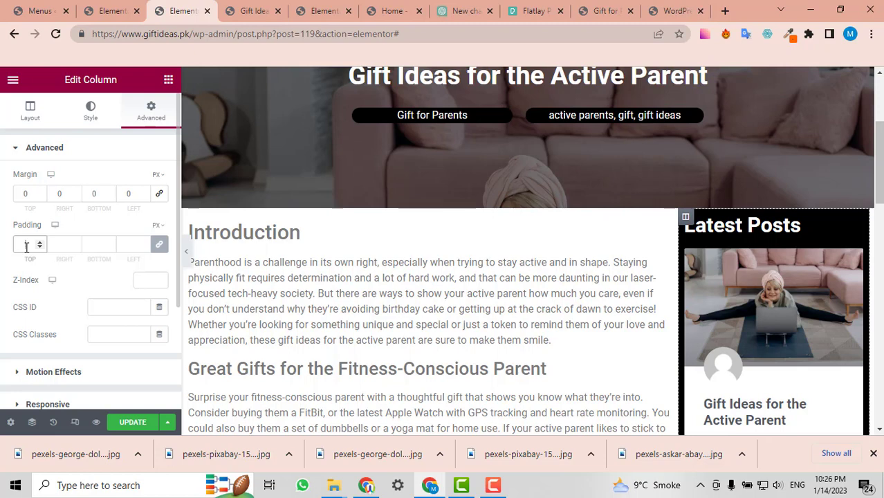
pyautogui.write('2')
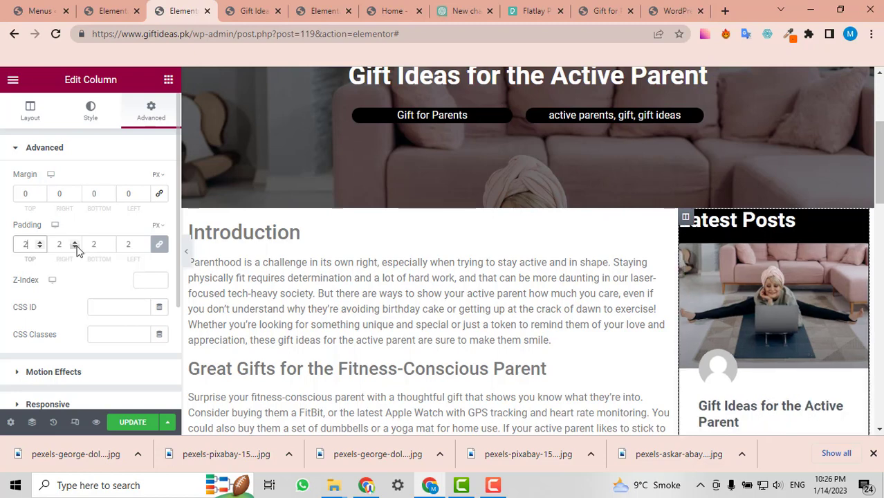
pyautogui.click(159, 244)
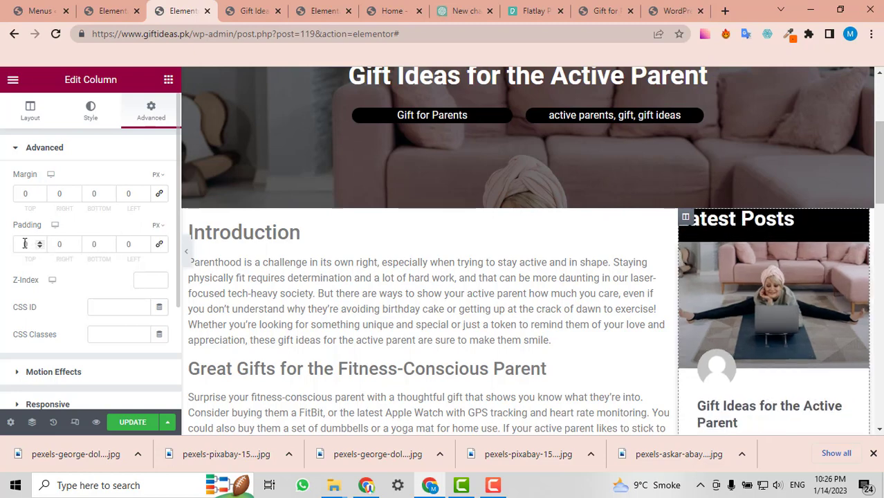
pyautogui.write('70')
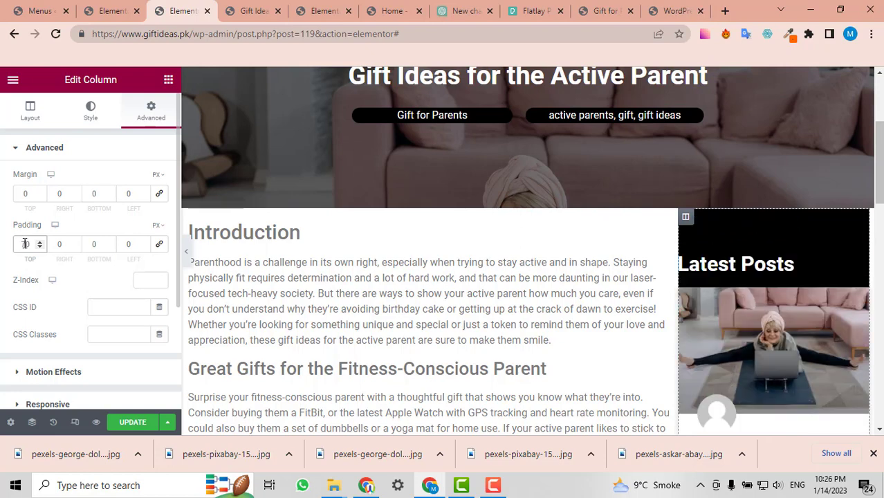
# - Set the side column's left and right padding to 20 px each
pyautogui.scroll(-2, 839, 287)
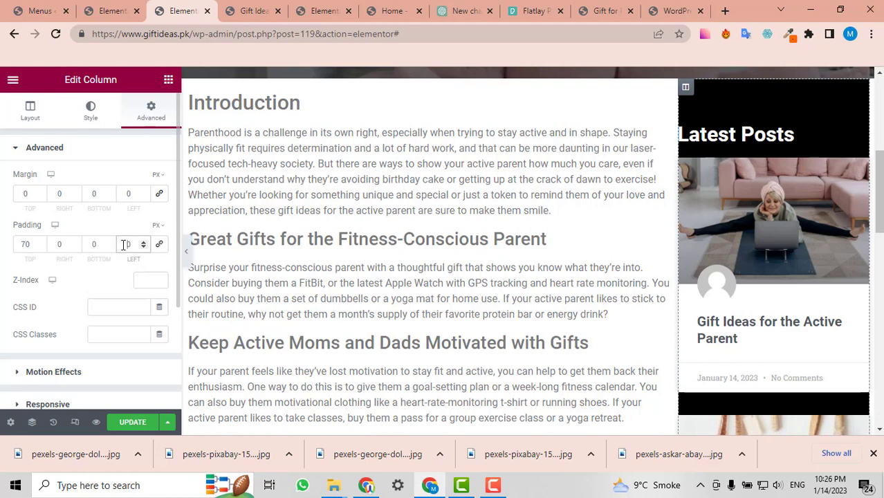
pyautogui.write('2')
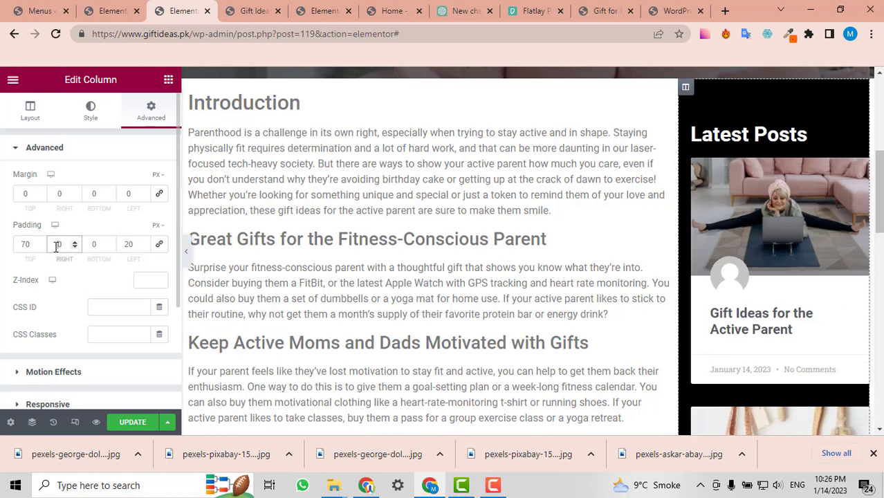
pyautogui.write('2')
# - Review the side column's spacing beside the post content, including in the full-width preview without the editing panel
pyautogui.scroll(2, 839, 247)
pyautogui.scroll(-6, 839, 247)
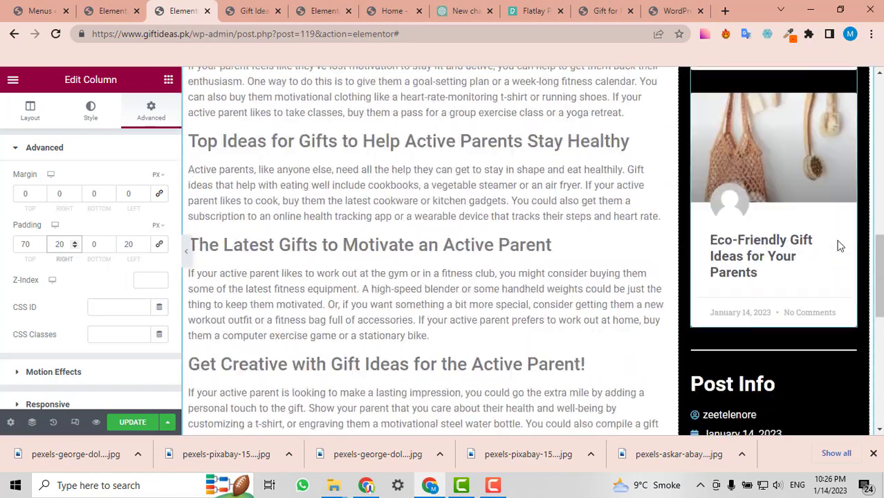
pyautogui.scroll(-4, 838, 245)
pyautogui.scroll(7, 836, 240)
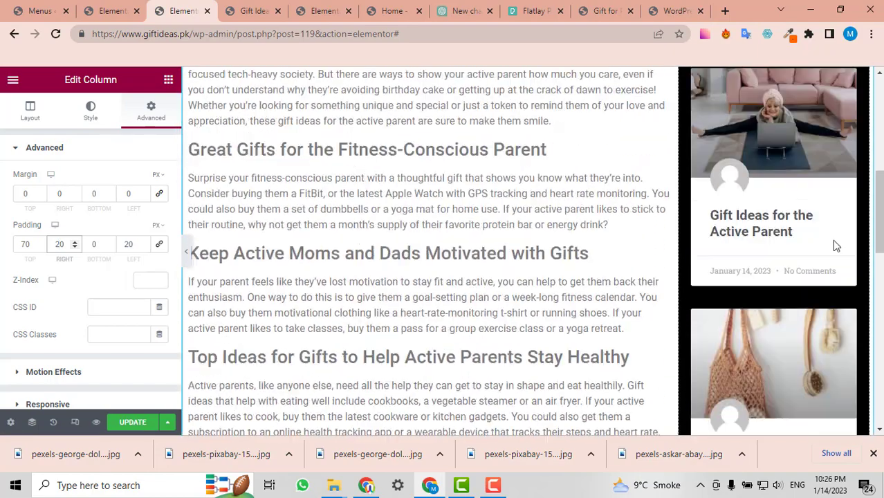
pyautogui.scroll(1, 836, 246)
pyautogui.click(186, 250)
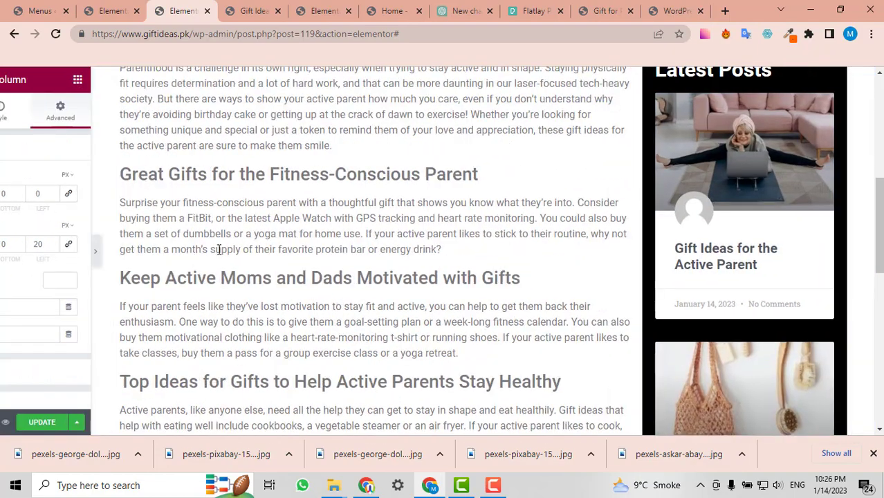
pyautogui.scroll(3, 653, 272)
pyautogui.scroll(-3, 653, 271)
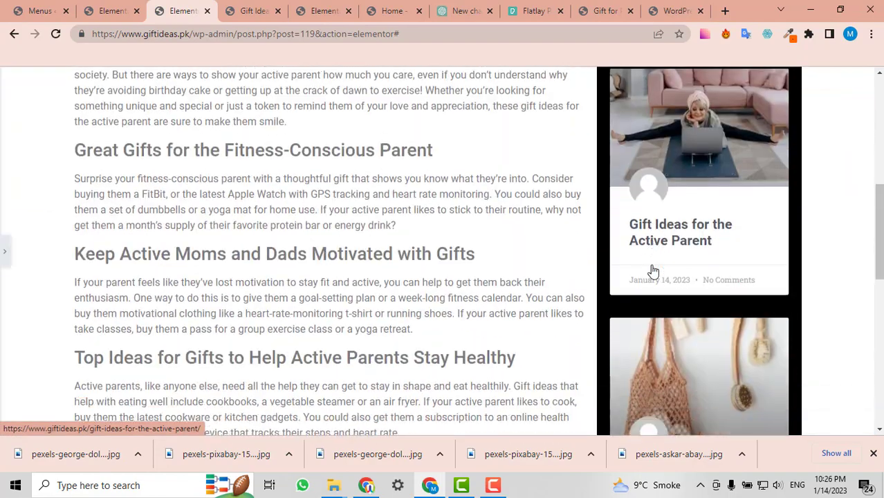
pyautogui.scroll(3, 653, 271)
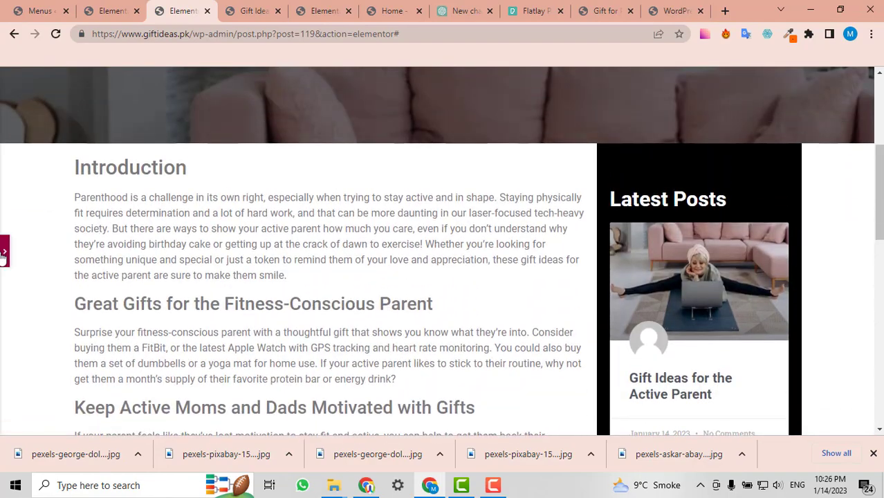
pyautogui.click(3, 252)
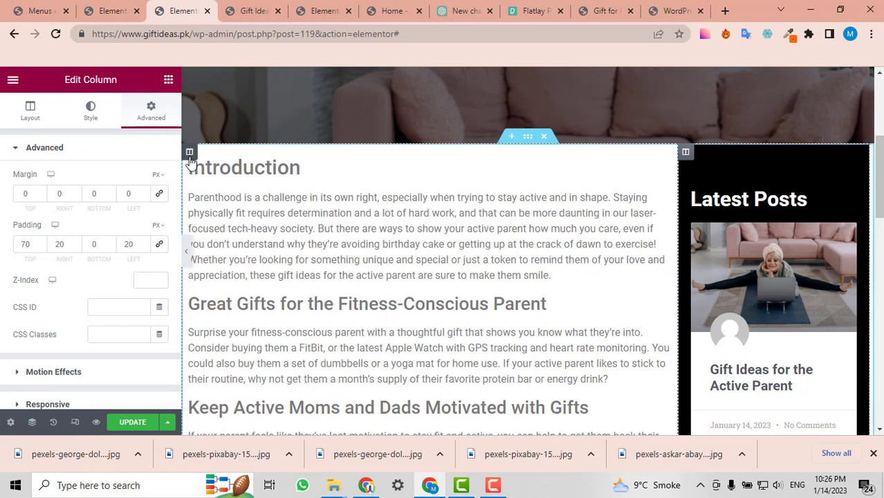
# - Unlink the post content column's padding values, set its top padding to 50 px, and preview the result at full width
pyautogui.click(189, 155)
pyautogui.click(153, 108)
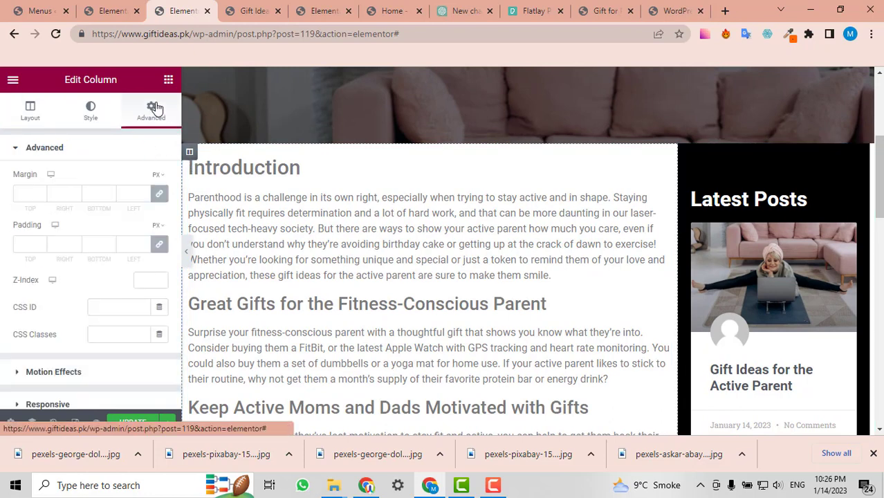
pyautogui.click(159, 246)
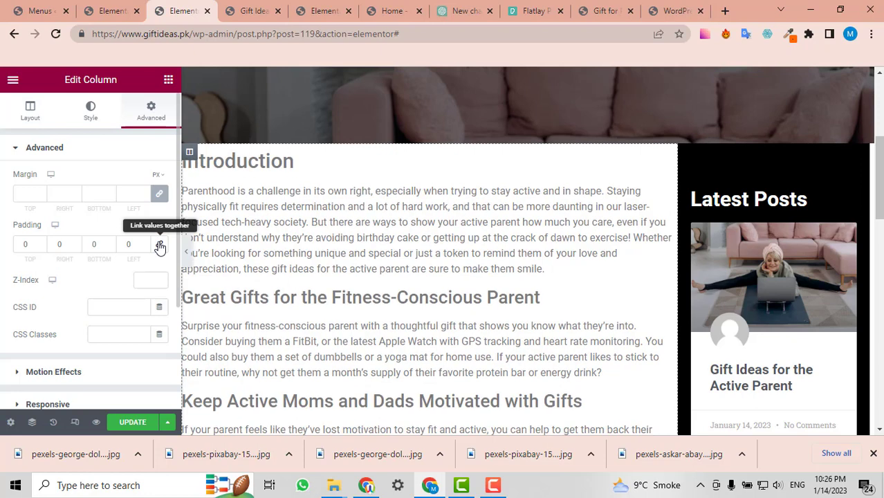
pyautogui.doubleClick(21, 244)
pyautogui.write('80')
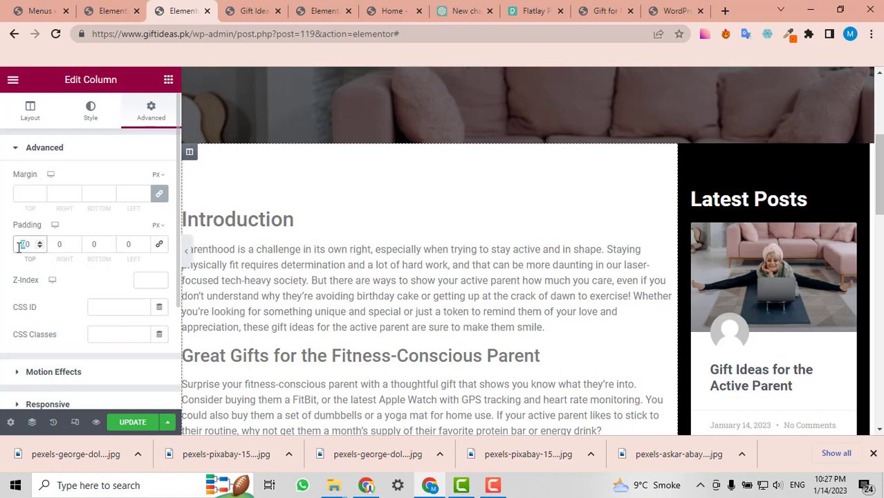
pyautogui.write('5')
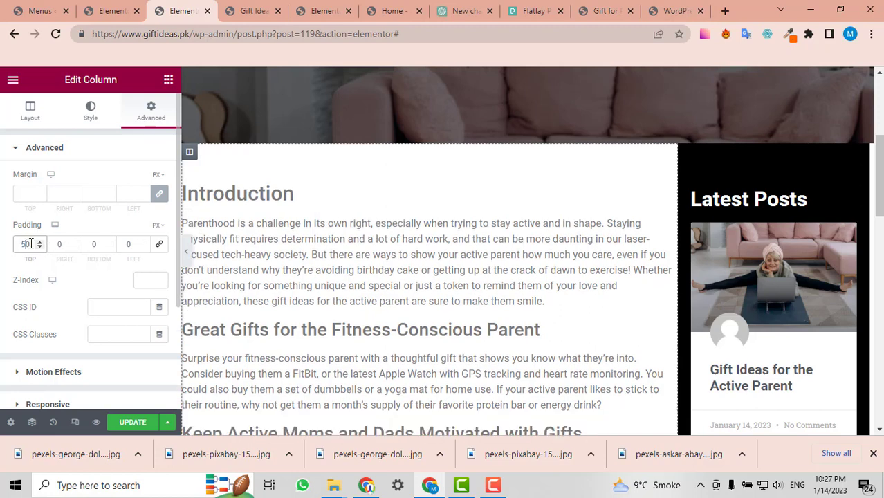
pyautogui.click(185, 252)
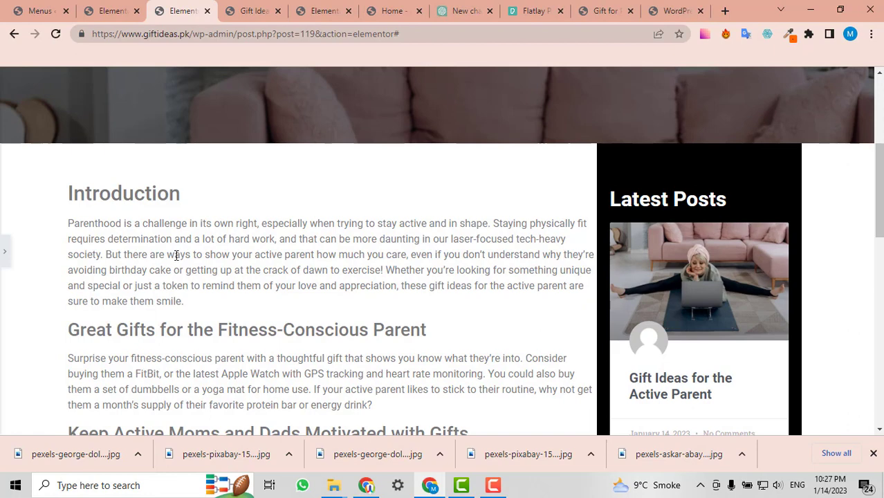
pyautogui.click(3, 257)
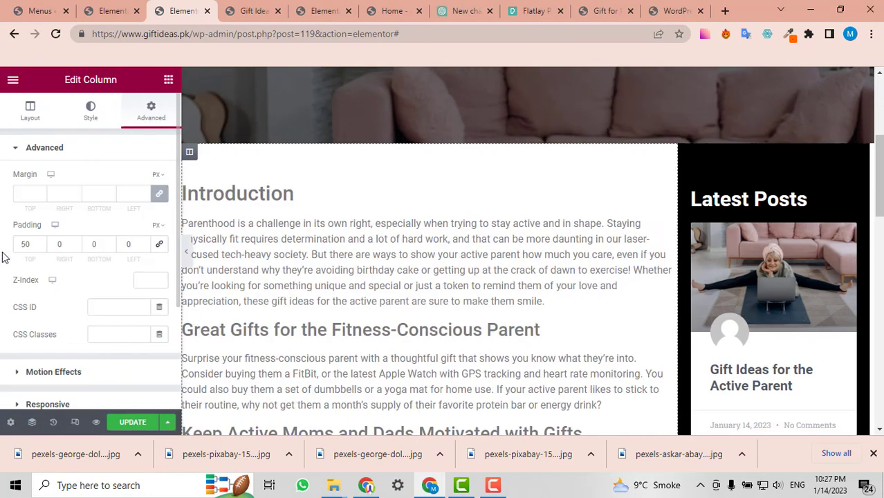
# - Link the content column's padding so all four sides are 50 px, and review the whole layout in the full-width preview
pyautogui.click(159, 244)
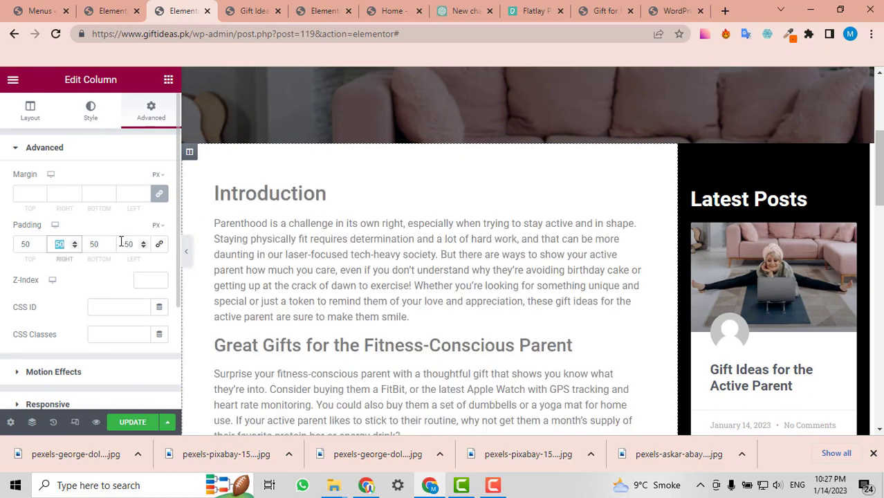
pyautogui.click(188, 263)
pyautogui.scroll(-10, 480, 239)
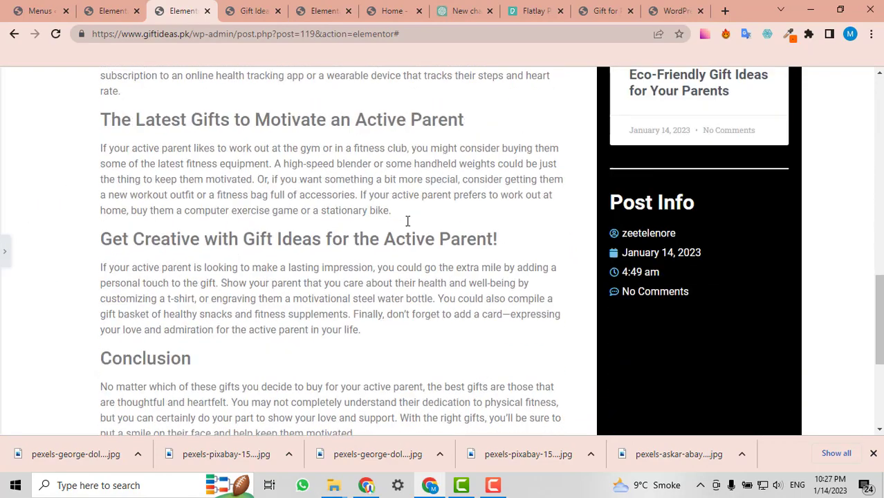
pyautogui.scroll(-4, 408, 221)
pyautogui.scroll(15, 406, 222)
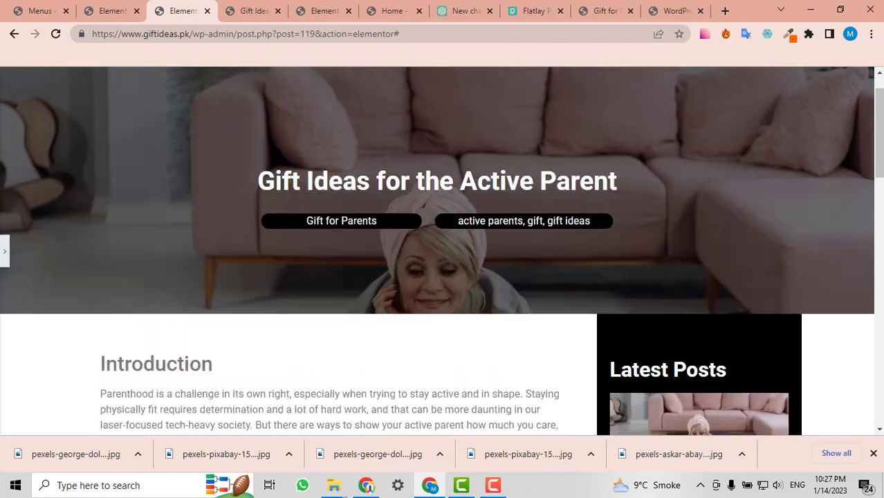
pyautogui.scroll(-12, 406, 223)
pyautogui.scroll(6, 407, 225)
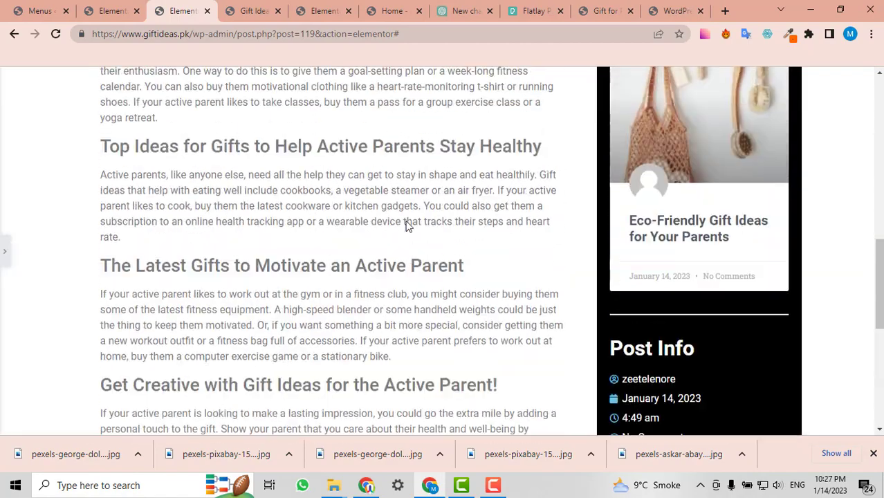
pyautogui.scroll(6, 407, 225)
pyautogui.scroll(-6, 404, 221)
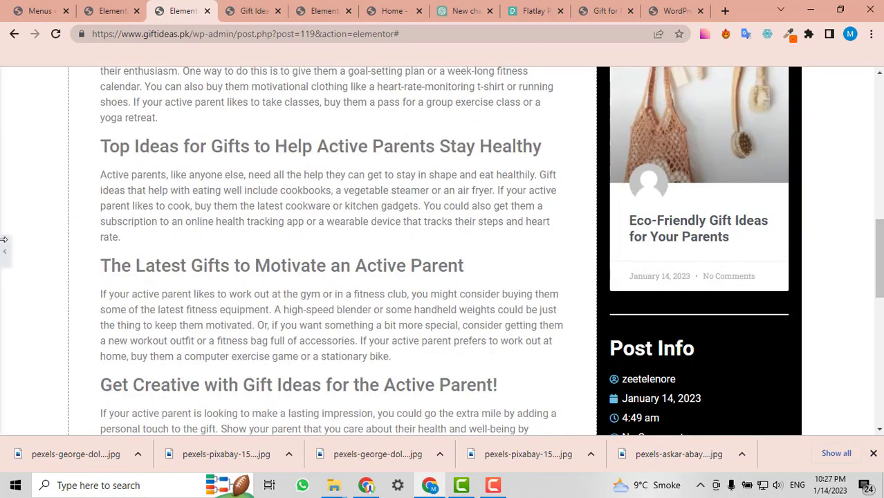
# - Update the single post template and check the content and side columns down to the footer
pyautogui.click(3, 247)
pyautogui.scroll(-3, 658, 260)
pyautogui.scroll(-5, 658, 262)
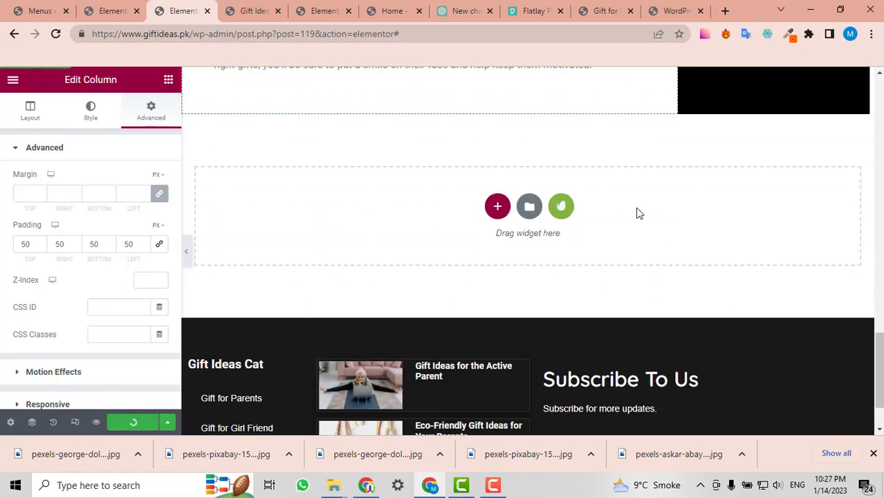
pyautogui.scroll(10, 639, 213)
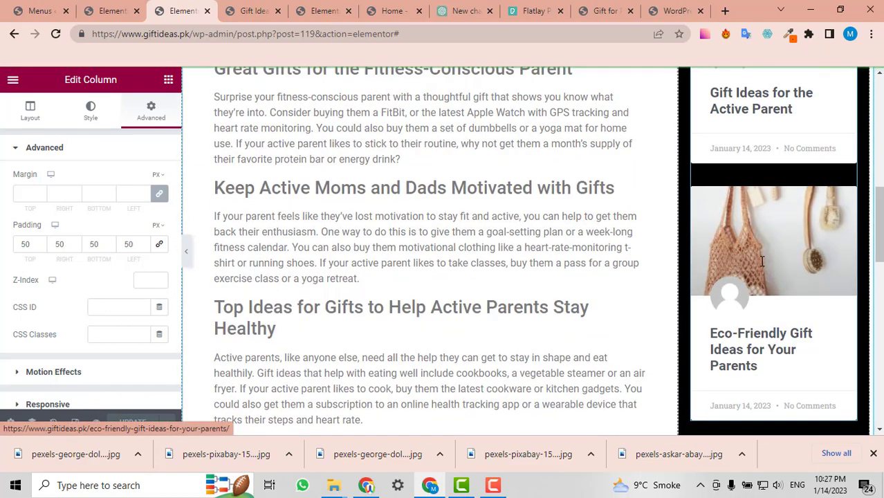
pyautogui.scroll(5, 762, 261)
pyautogui.scroll(-9, 762, 261)
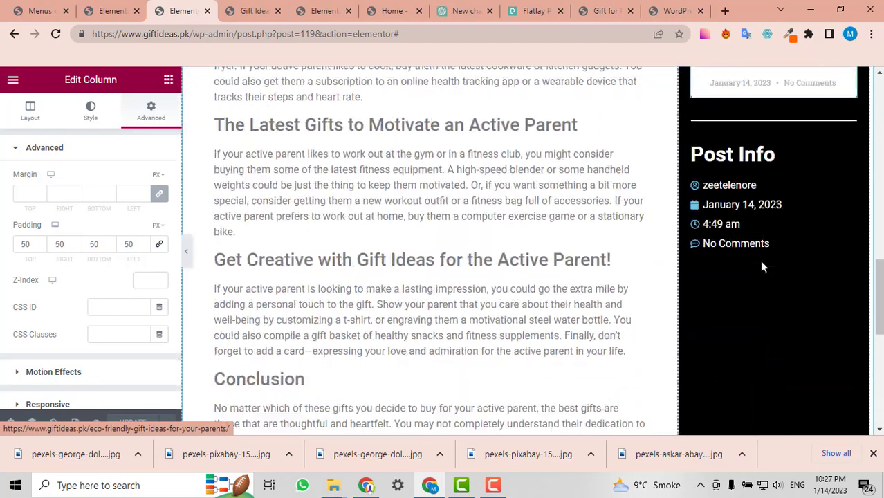
pyautogui.scroll(-3, 762, 264)
pyautogui.scroll(8, 762, 263)
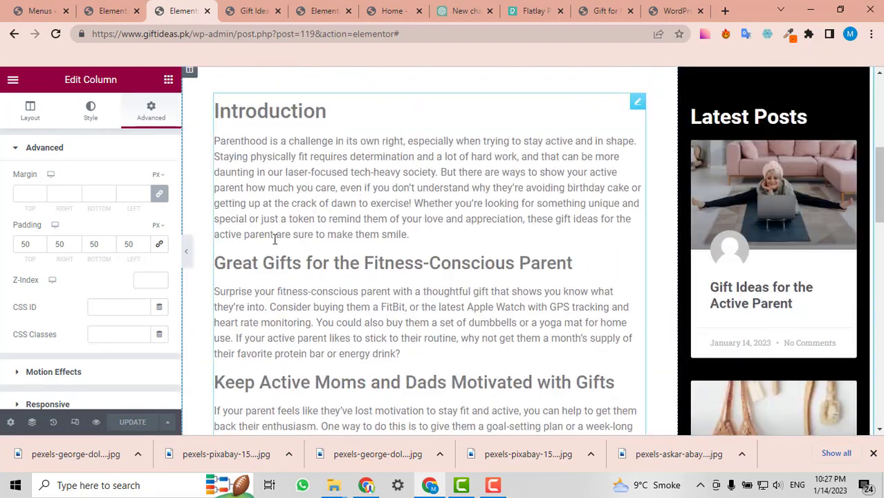
pyautogui.scroll(-10, 275, 239)
pyautogui.scroll(4, 698, 233)
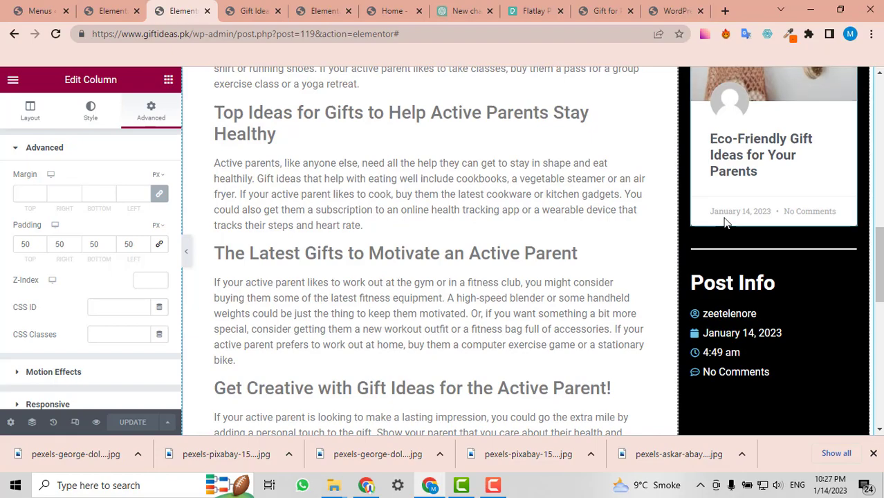
pyautogui.scroll(-10, 725, 221)
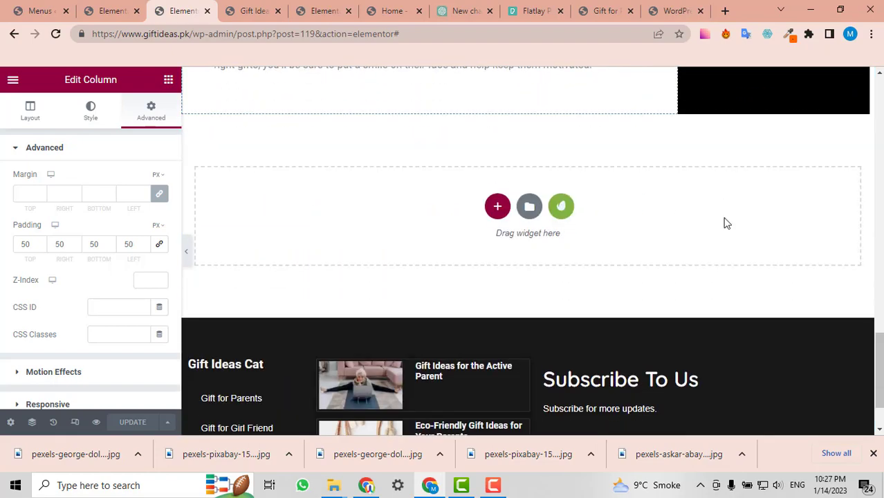
pyautogui.scroll(12, 725, 222)
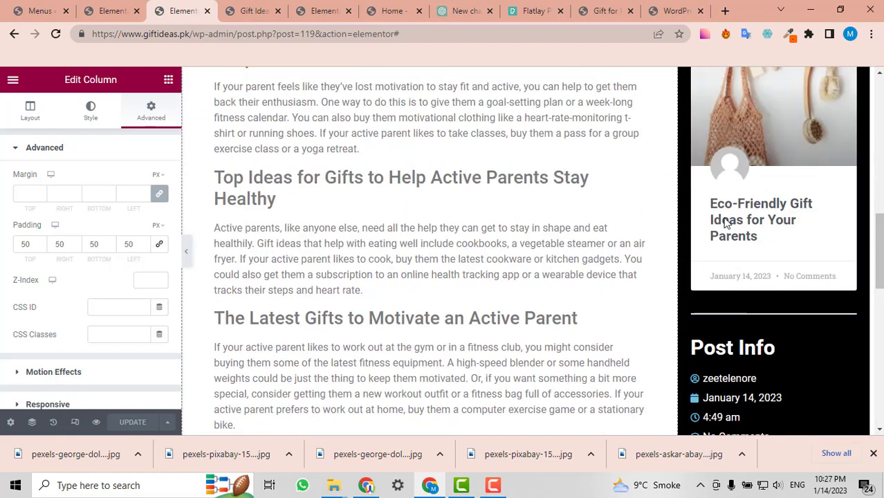
# - Reload the live Gift Ideas for the Active Parent post and check its header, content spacing and side column
pyautogui.click(237, 6)
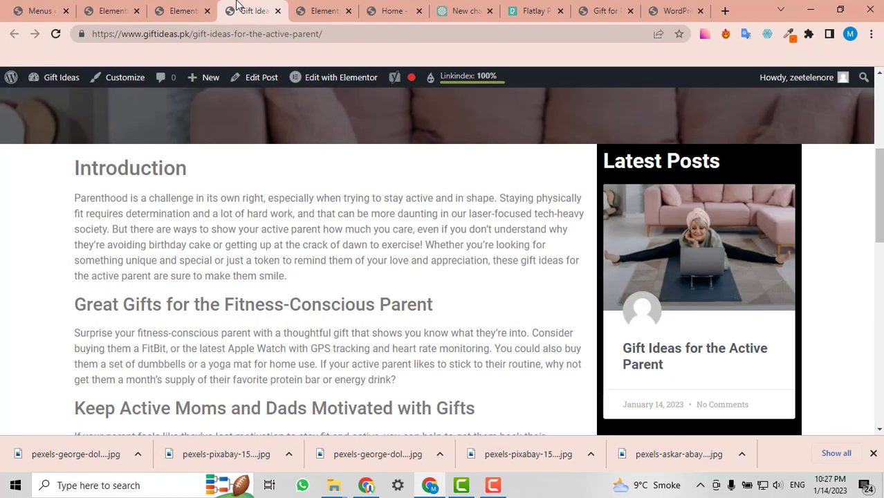
pyautogui.press('F5')
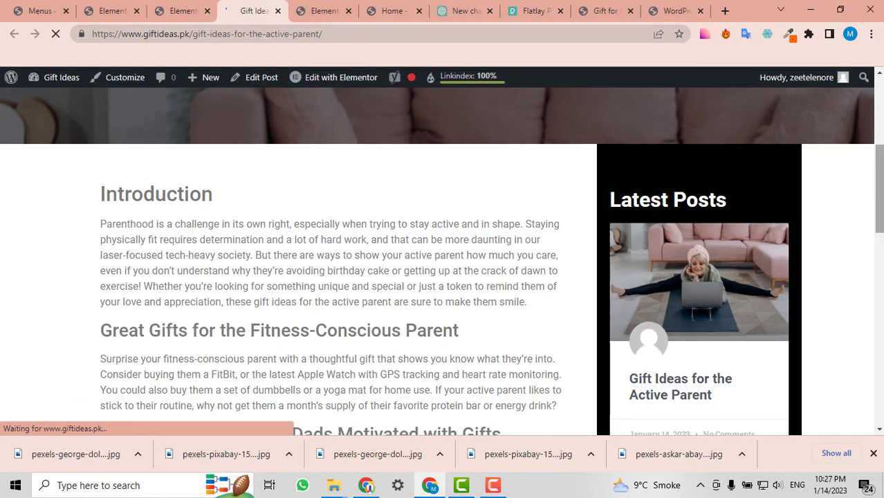
pyautogui.scroll(-5, 437, 261)
pyautogui.scroll(-6, 437, 260)
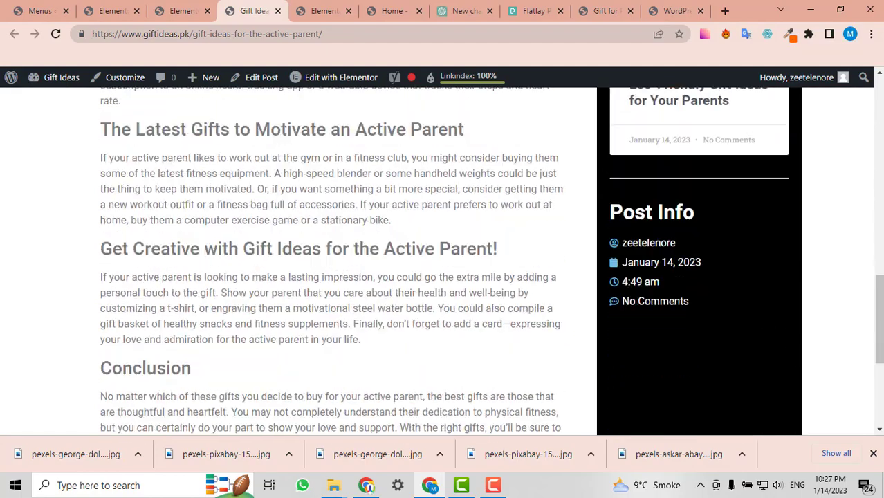
pyautogui.scroll(6, 437, 261)
pyautogui.scroll(5, 437, 261)
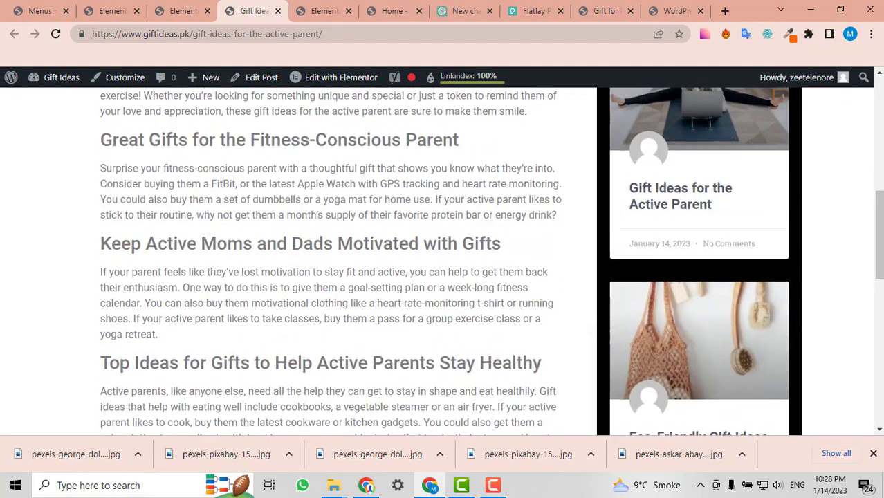
pyautogui.scroll(3, 437, 261)
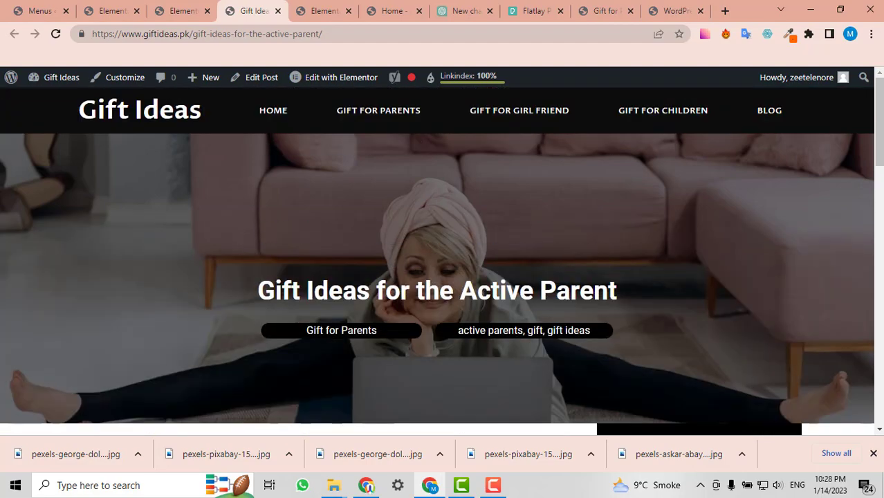
pyautogui.scroll(-15, 437, 261)
pyautogui.scroll(15, 229, 145)
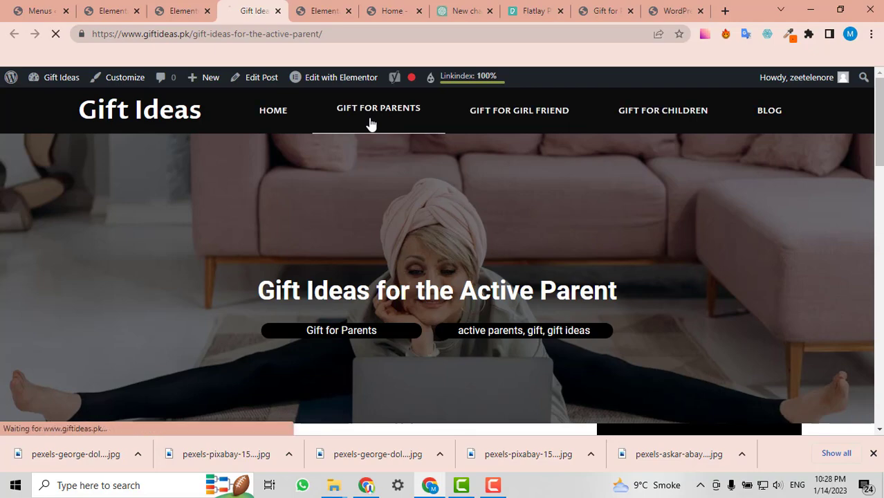
# - From the site's navigation, view the Gift for Parents category page and examine how its posts are listed
pyautogui.scroll(-6, 721, 281)
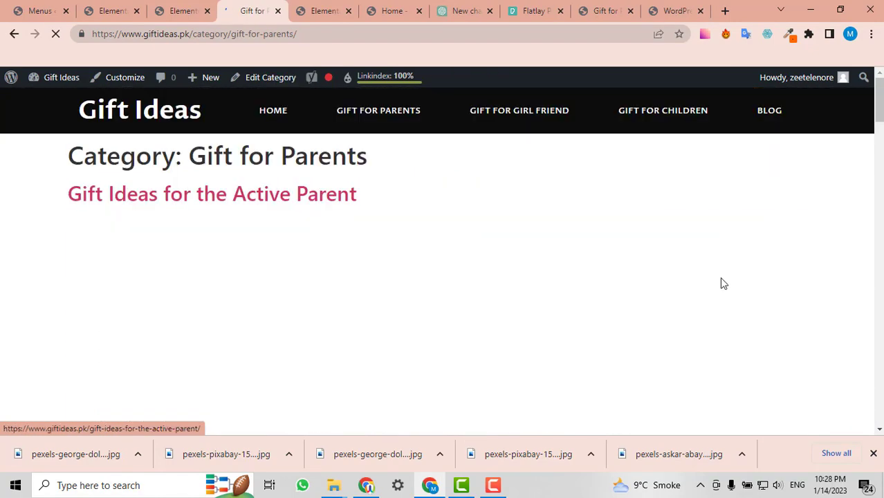
pyautogui.scroll(-6, 721, 283)
pyautogui.scroll(5, 721, 284)
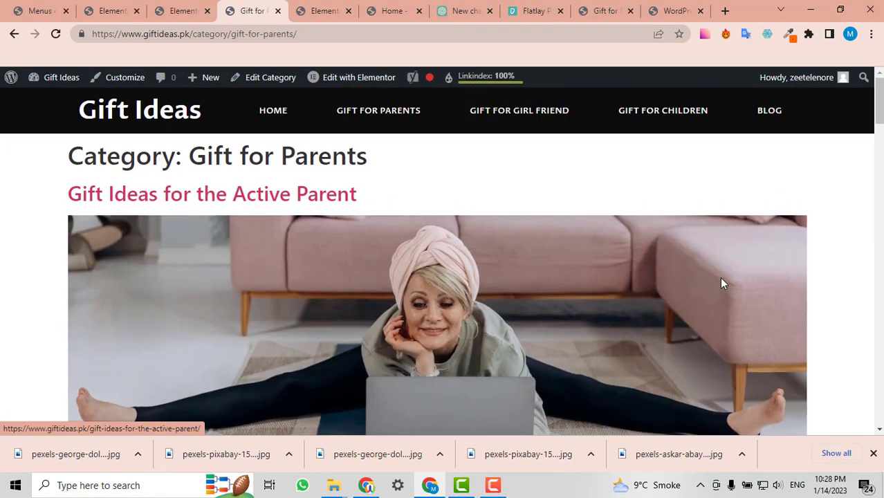
pyautogui.scroll(-10, 721, 282)
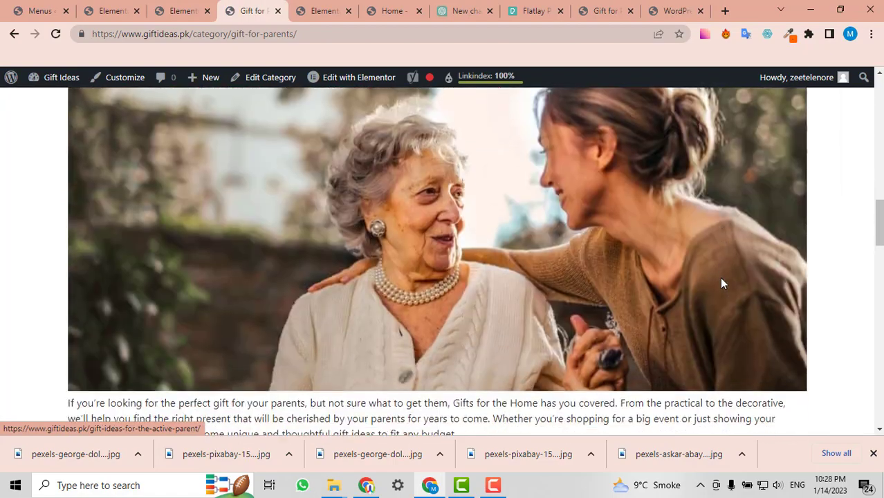
pyautogui.scroll(-10, 721, 278)
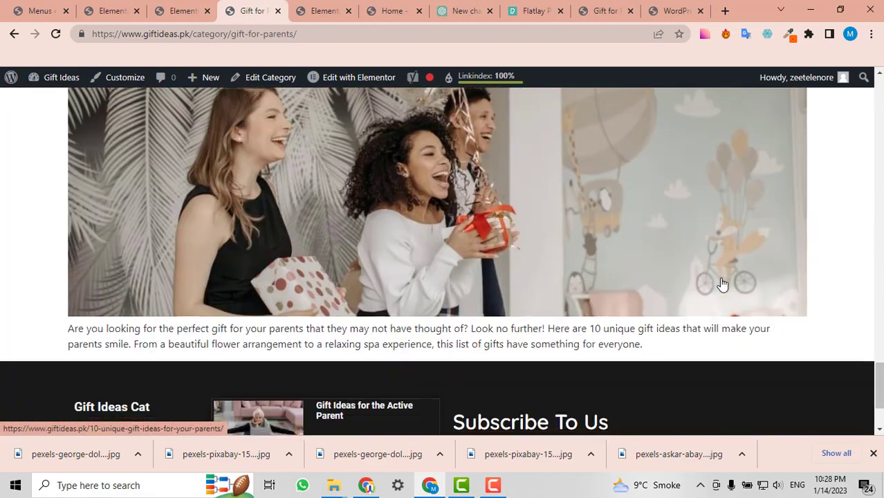
pyautogui.scroll(5, 732, 284)
pyautogui.moveTo(878, 349); pyautogui.dragTo(873, 61)
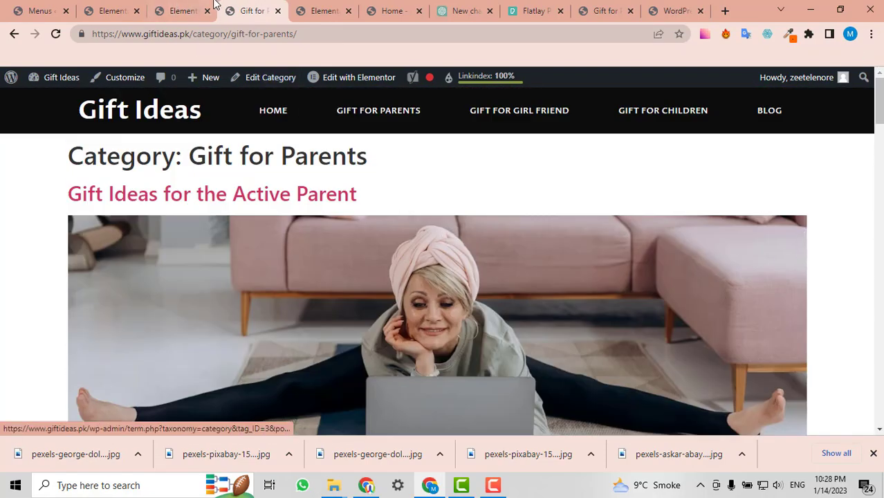
# - Compare the Gift for Parents category page with the Latest gift Ideas post cards in the home page editor
pyautogui.click(145, 7)
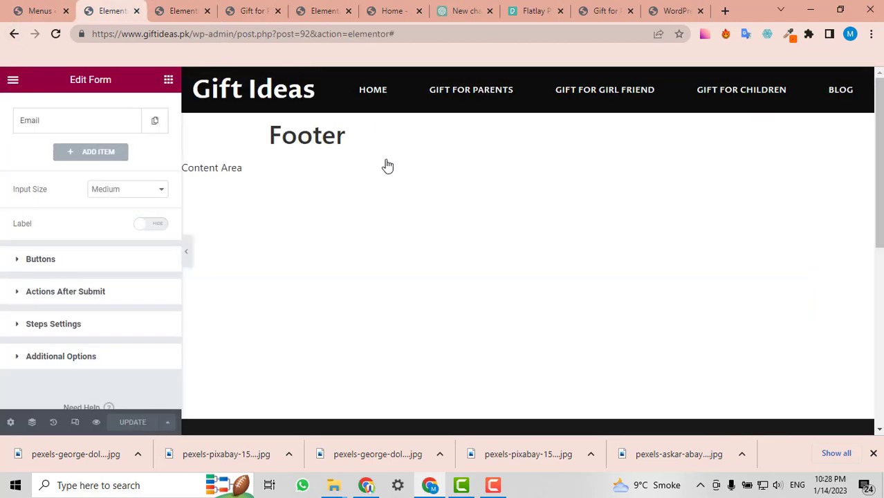
pyautogui.click(308, 10)
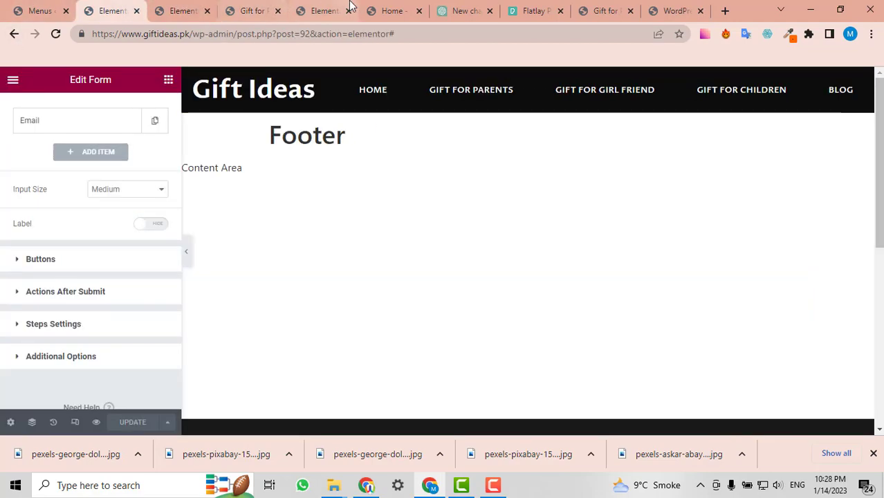
pyautogui.scroll(2, 465, 270)
pyautogui.scroll(2, 466, 276)
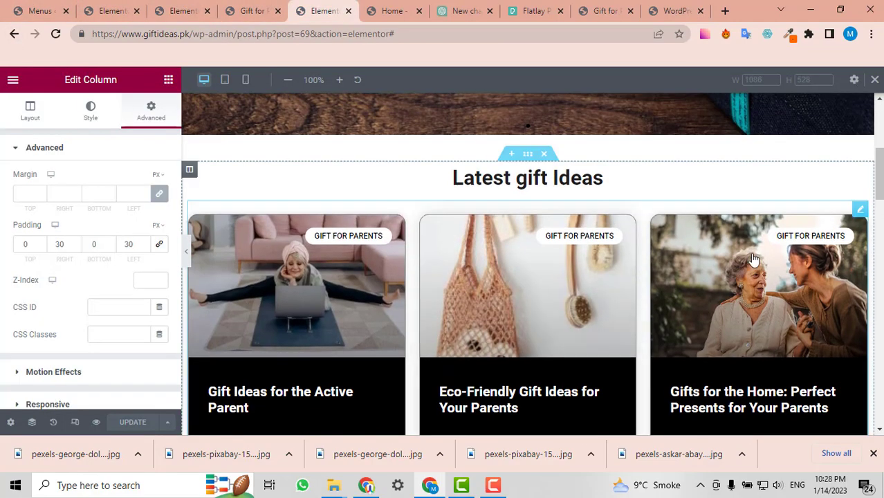
pyautogui.click(261, 6)
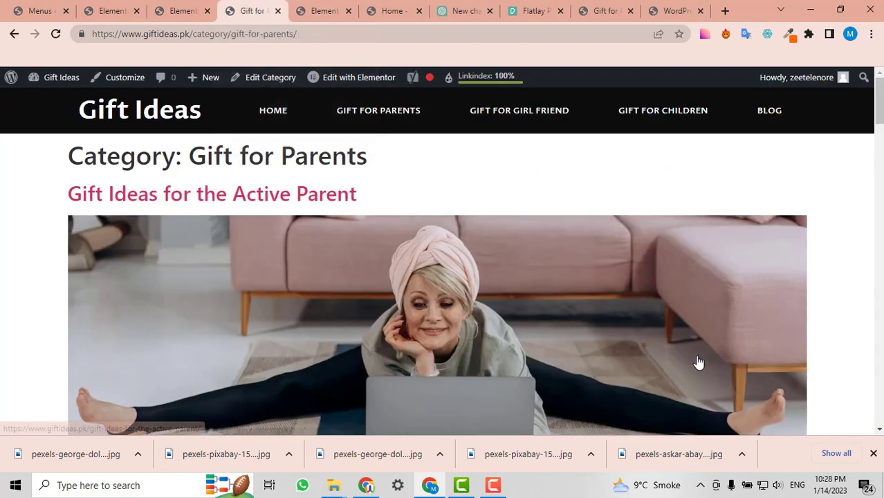
pyautogui.scroll(-5, 697, 361)
pyautogui.scroll(5, 697, 361)
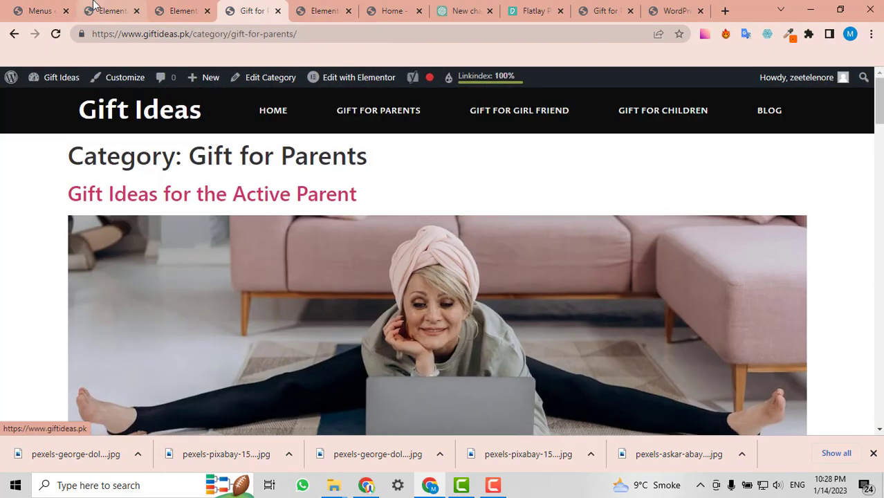
# - Exit the Footer template's Elementor editor and return to its WordPress edit page
pyautogui.click(36, 6)
pyautogui.click(110, 10)
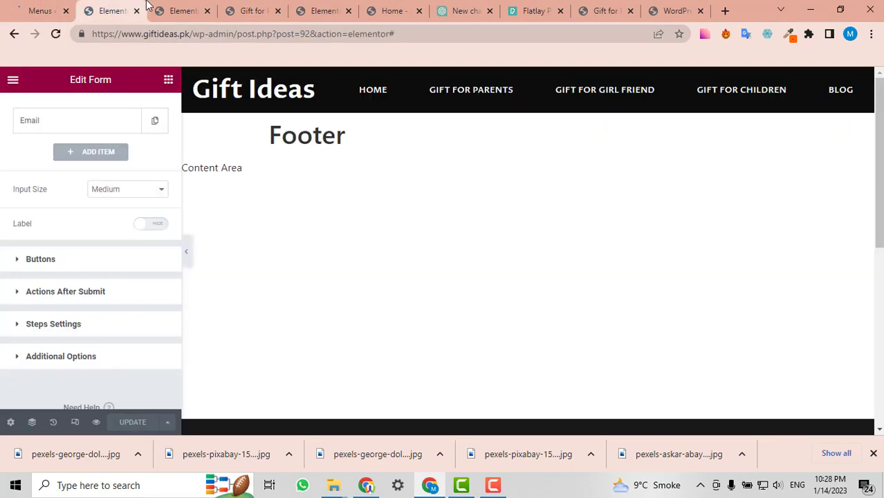
pyautogui.click(14, 80)
pyautogui.click(65, 303)
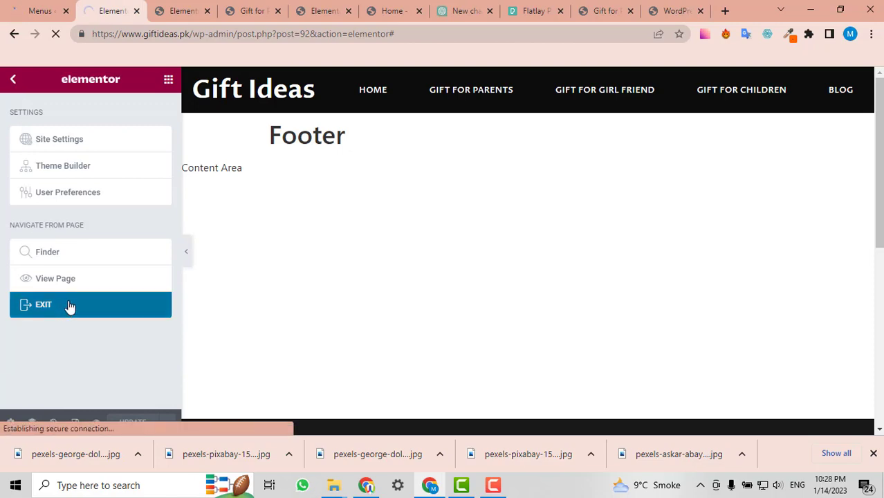
pyautogui.click(181, 8)
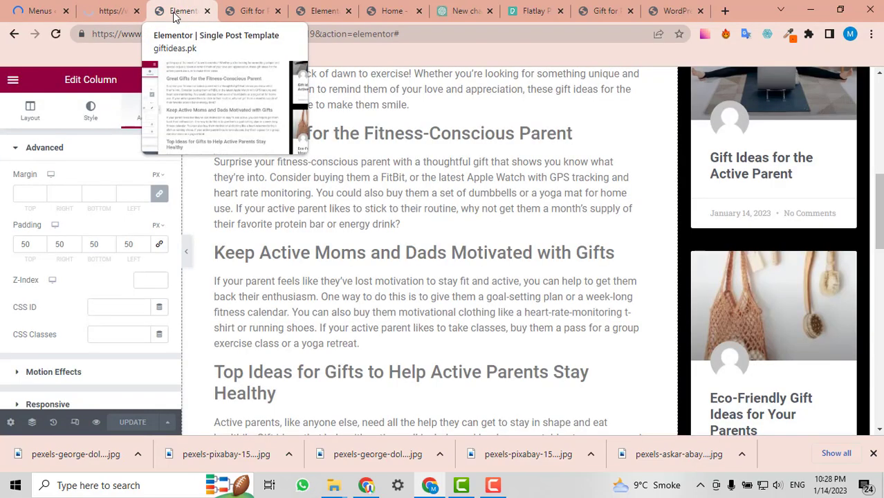
pyautogui.click(114, 9)
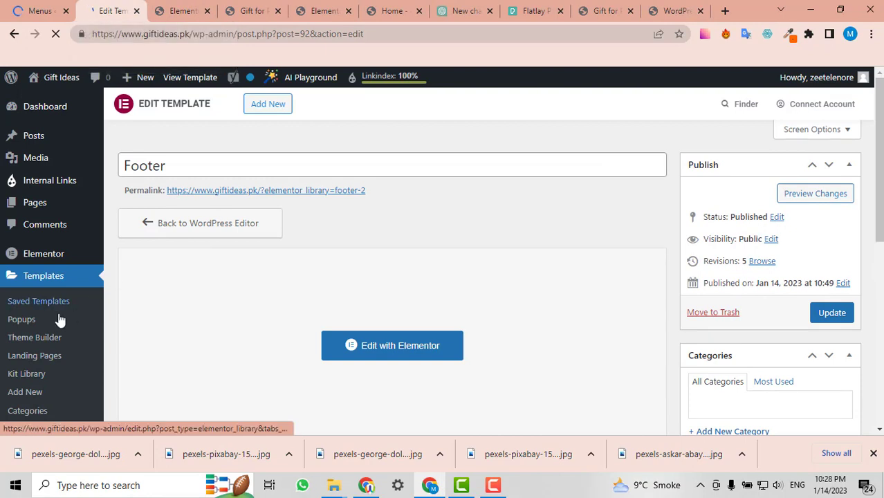
# - Create a new Elementor template of type Archive named "Archive Template"
pyautogui.scroll(-1, 54, 266)
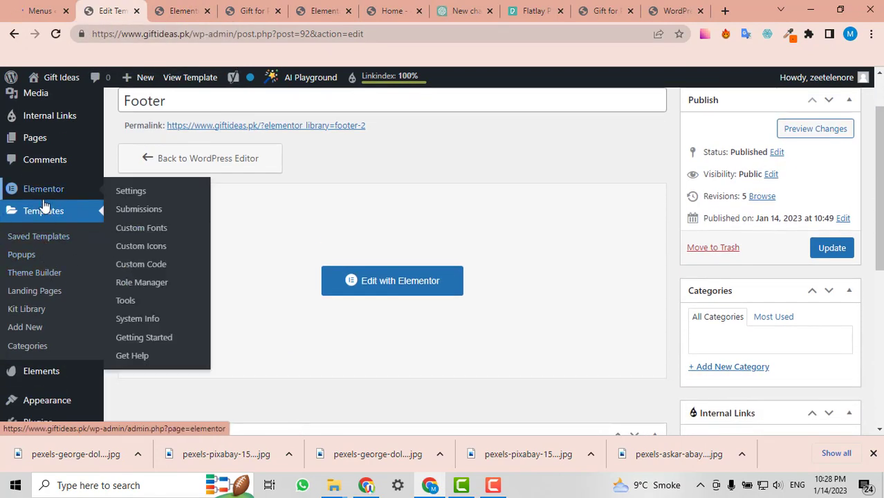
pyautogui.scroll(-1, 39, 298)
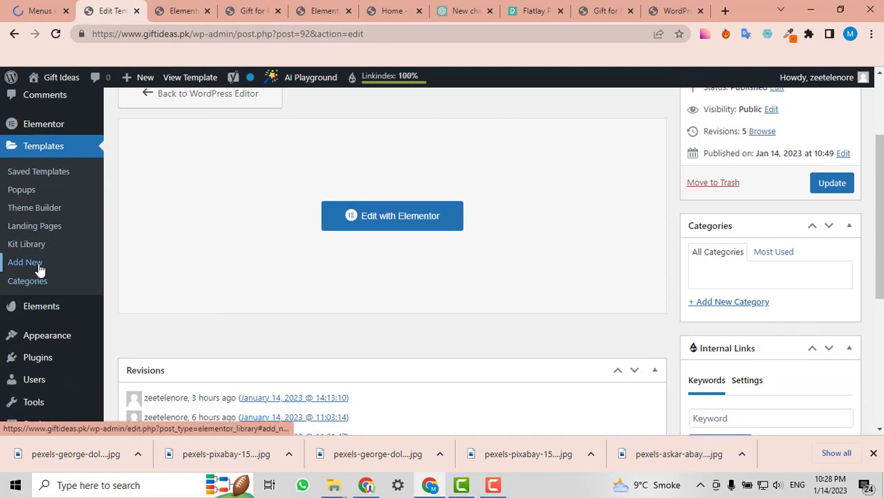
pyautogui.click(39, 267)
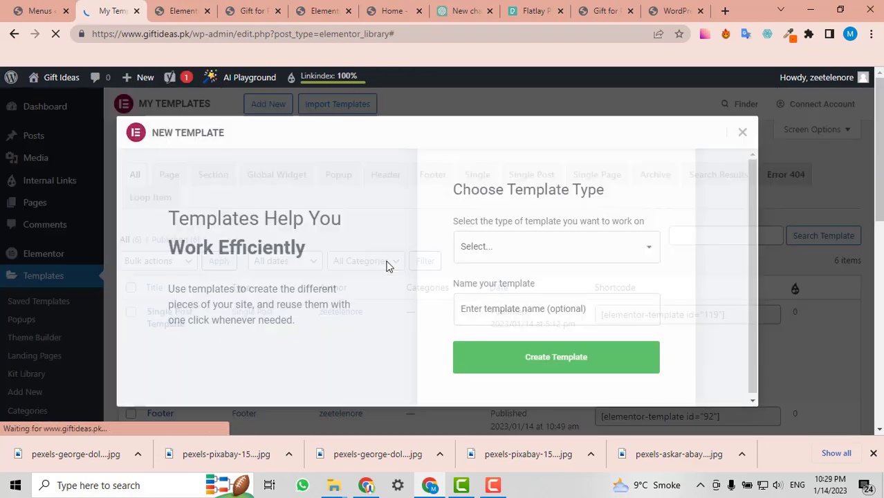
pyautogui.click(527, 256)
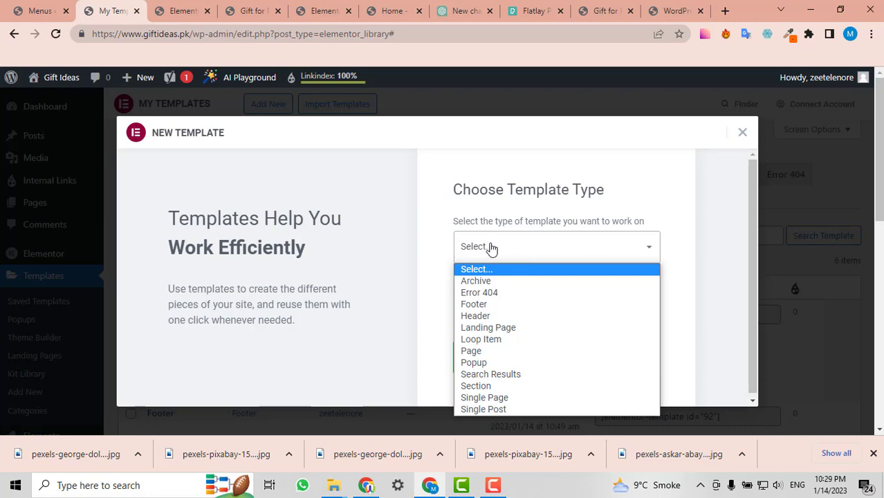
pyautogui.click(477, 281)
pyautogui.click(501, 310)
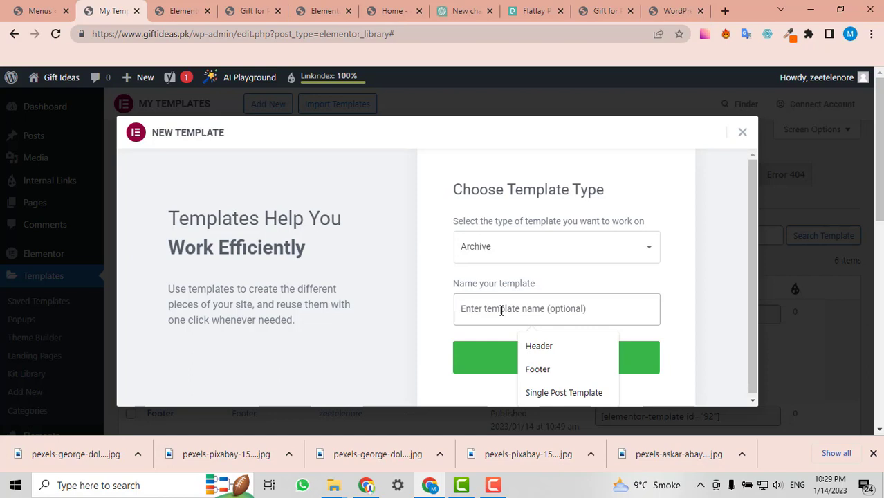
pyautogui.write('Archive Template')
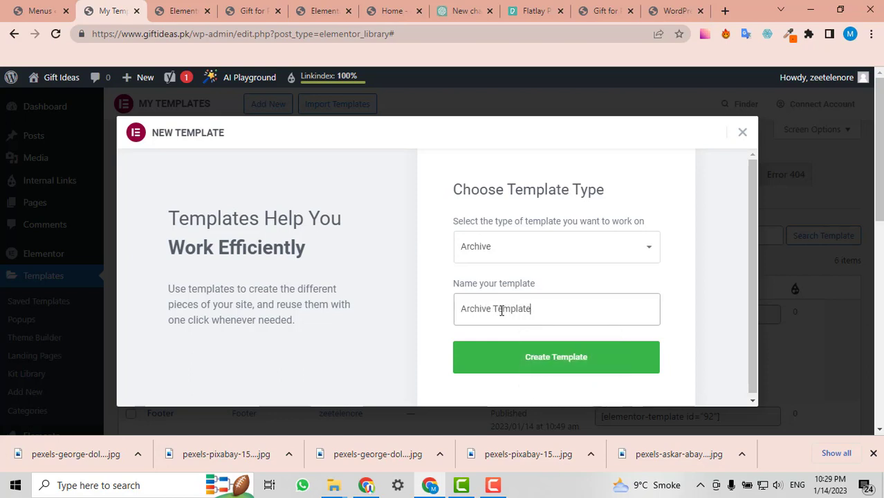
pyautogui.click(540, 357)
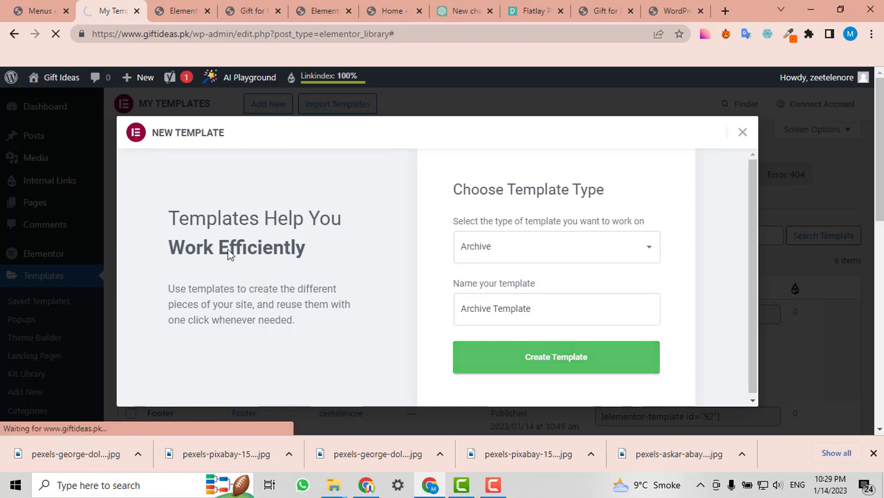
# - Copy the Latest gift Ideas Posts widget from the home page editor
pyautogui.click(181, 10)
pyautogui.click(267, 9)
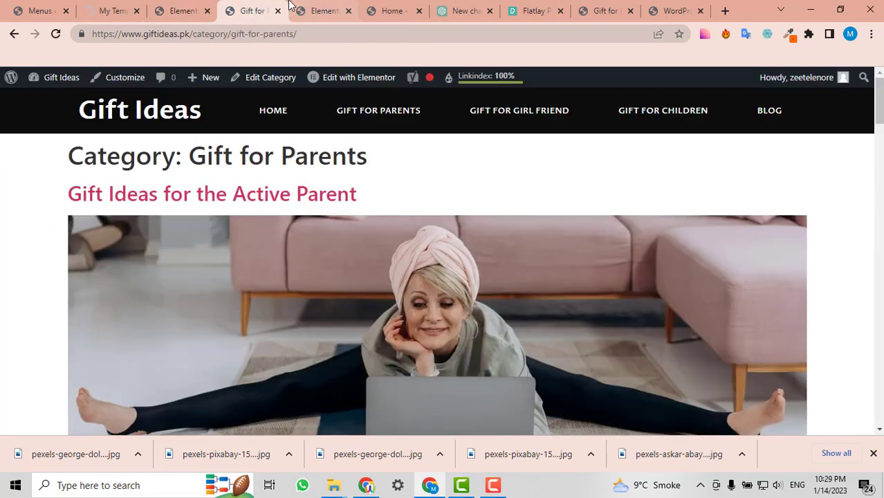
pyautogui.click(304, 11)
pyautogui.scroll(-2, 457, 207)
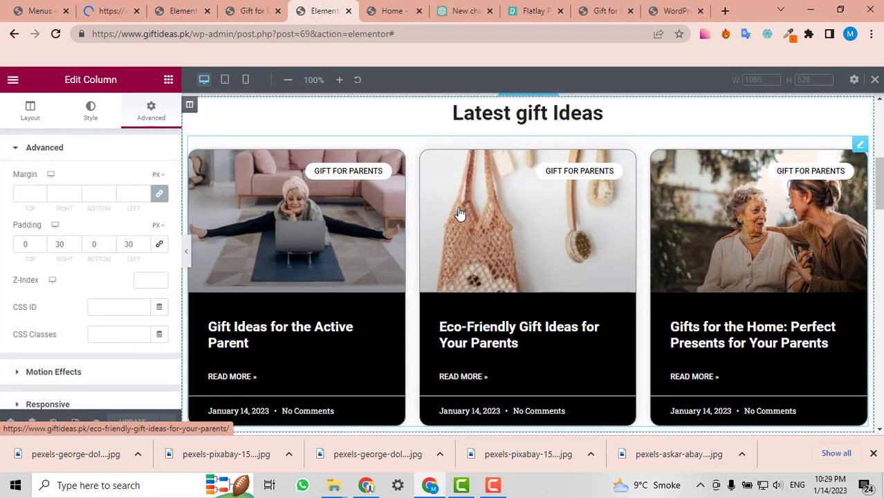
pyautogui.rightClick(859, 150)
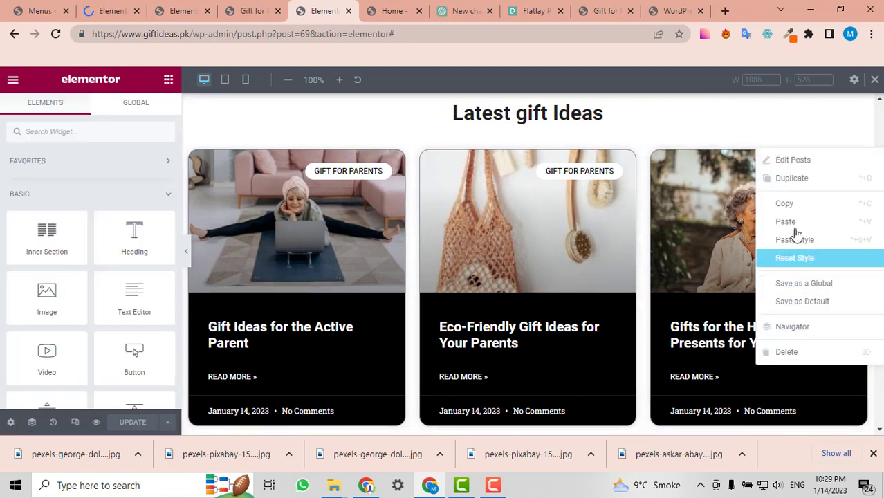
pyautogui.click(795, 203)
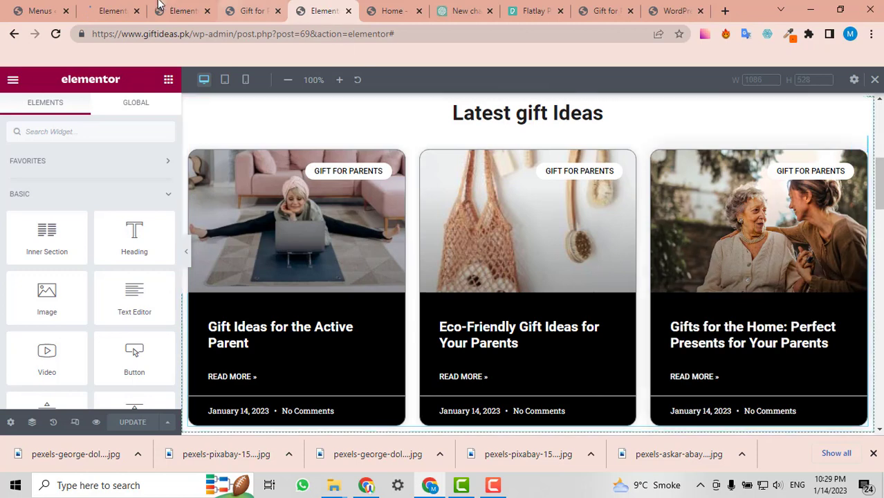
# - Dismiss the template library, add a single-column section to the archive template and paste the copied Posts widget into it
pyautogui.click(114, 10)
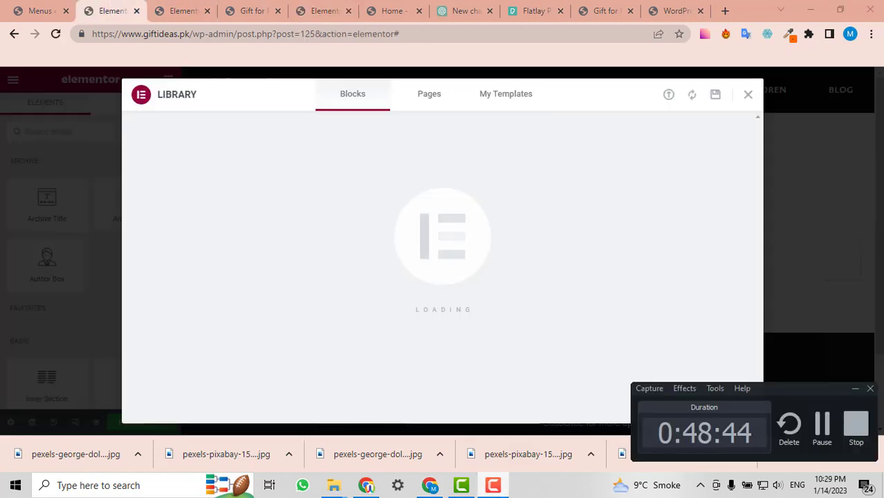
pyautogui.click(748, 94)
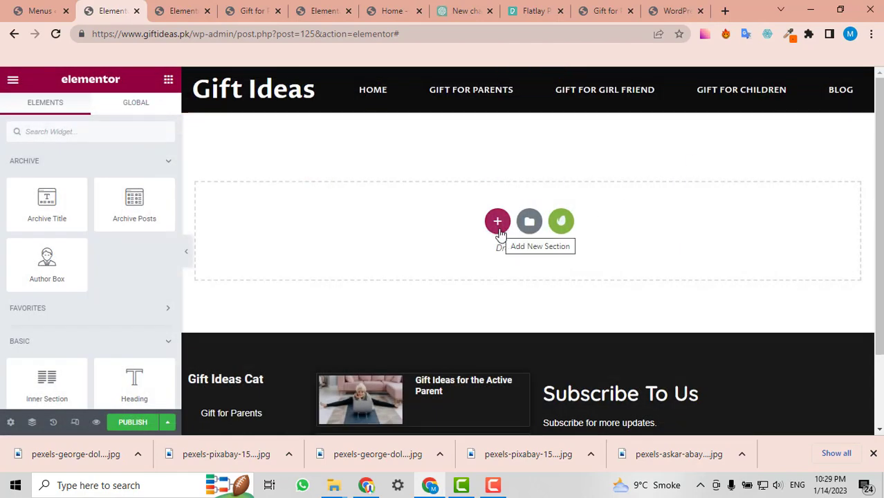
pyautogui.click(498, 223)
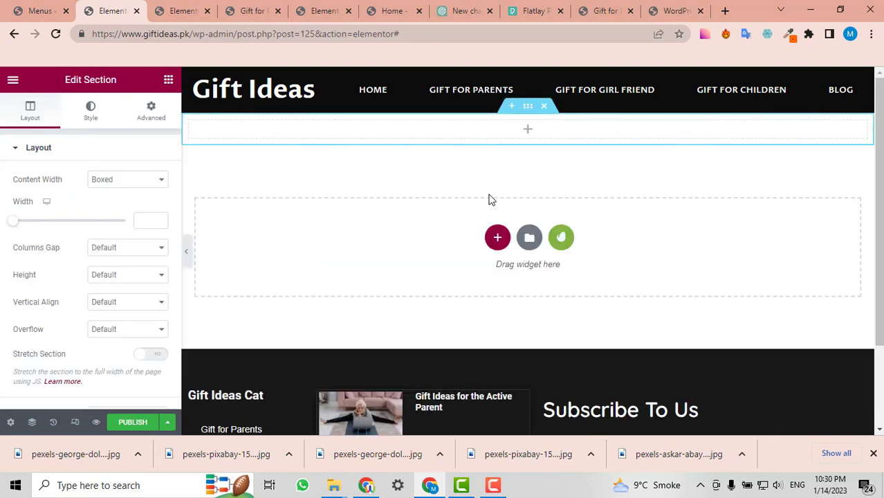
pyautogui.rightClick(526, 136)
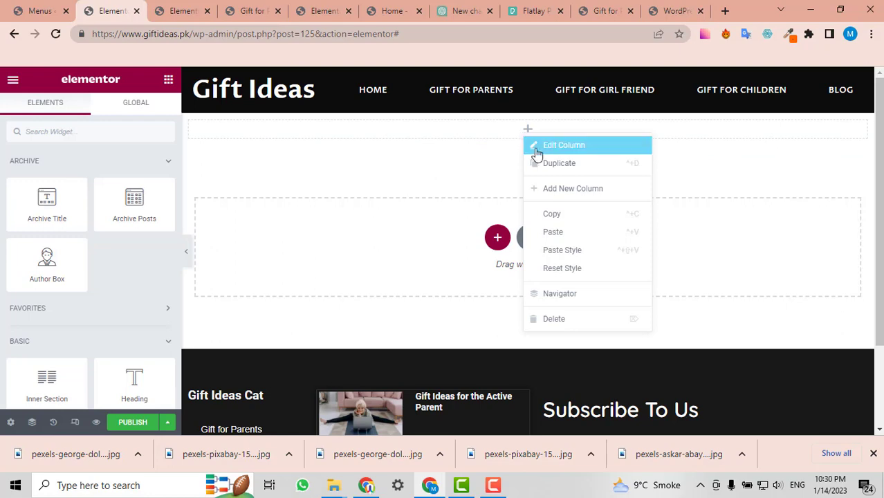
pyautogui.click(553, 232)
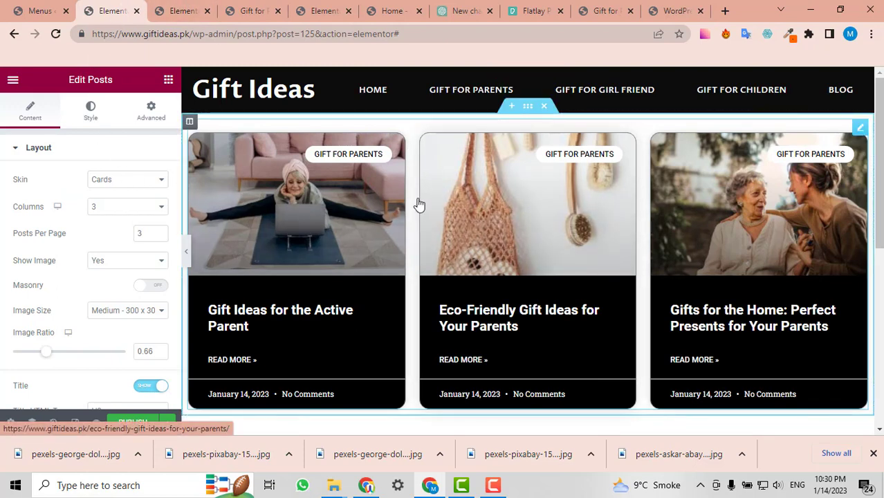
# - Add an Archive Posts widget above the pasted post cards
pyautogui.click(169, 80)
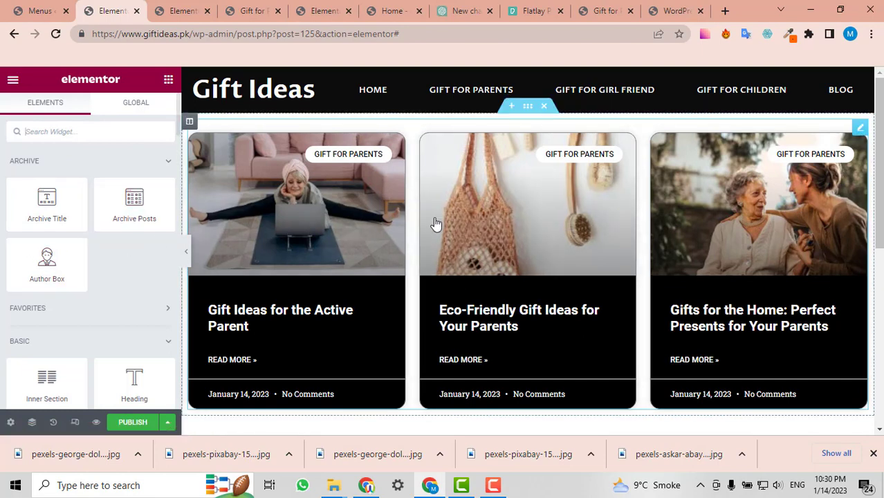
pyautogui.moveTo(117, 207); pyautogui.dragTo(345, 134)
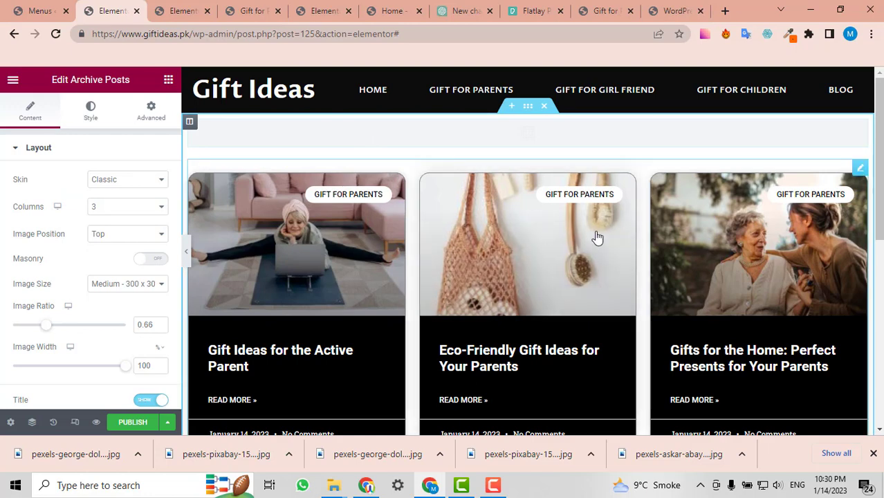
pyautogui.scroll(-5, 606, 217)
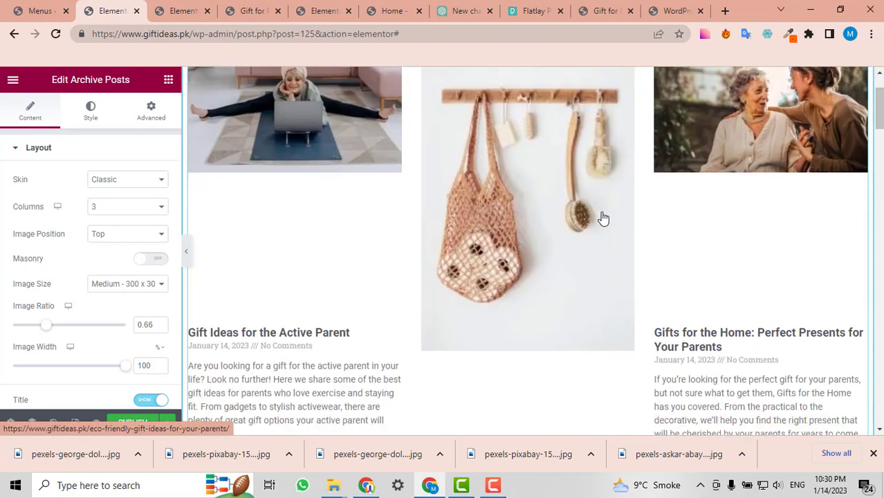
# - Delete the pasted Posts widget beneath the archive posts and open the Archive Posts widget for editing
pyautogui.scroll(-10, 605, 217)
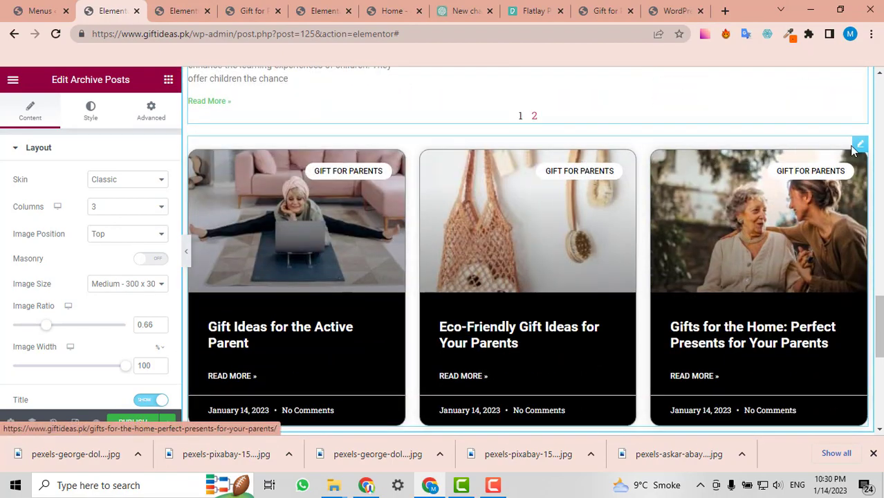
pyautogui.rightClick(860, 148)
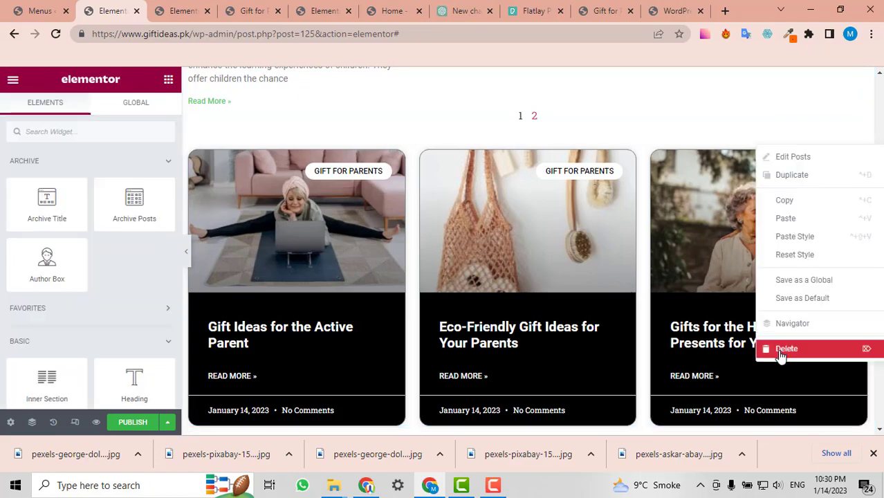
pyautogui.click(786, 348)
pyautogui.scroll(10, 780, 255)
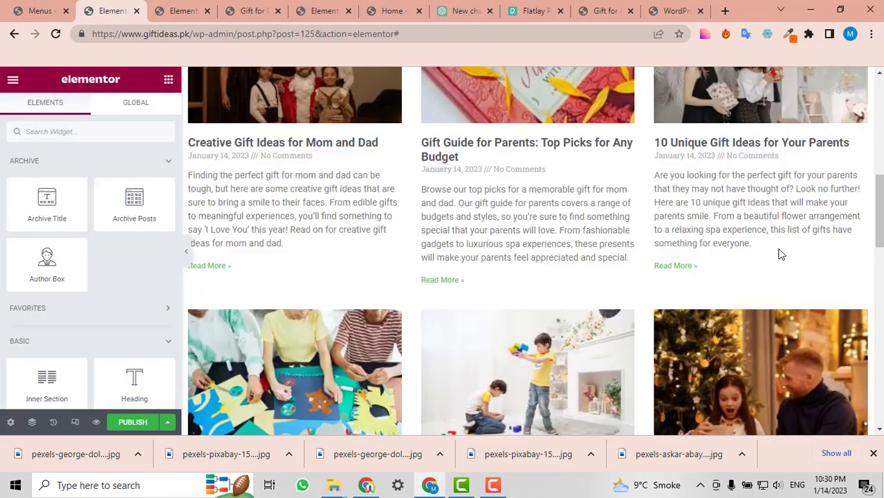
pyautogui.scroll(3, 592, 233)
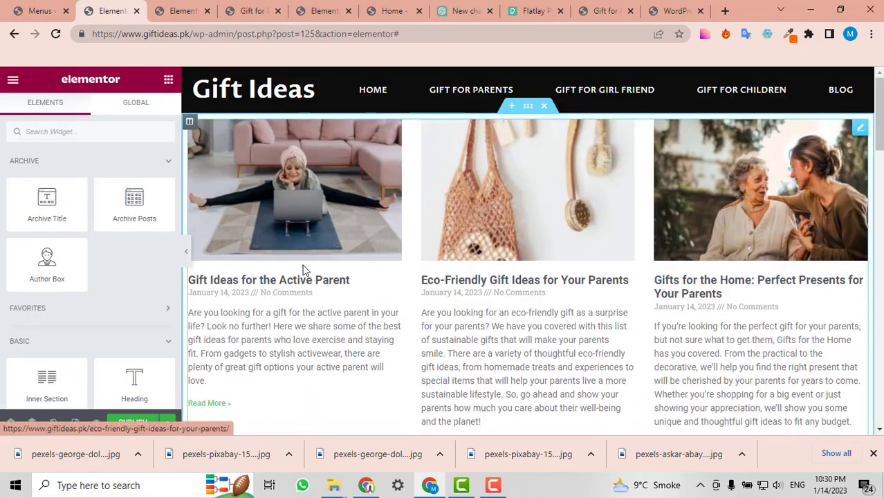
pyautogui.click(859, 127)
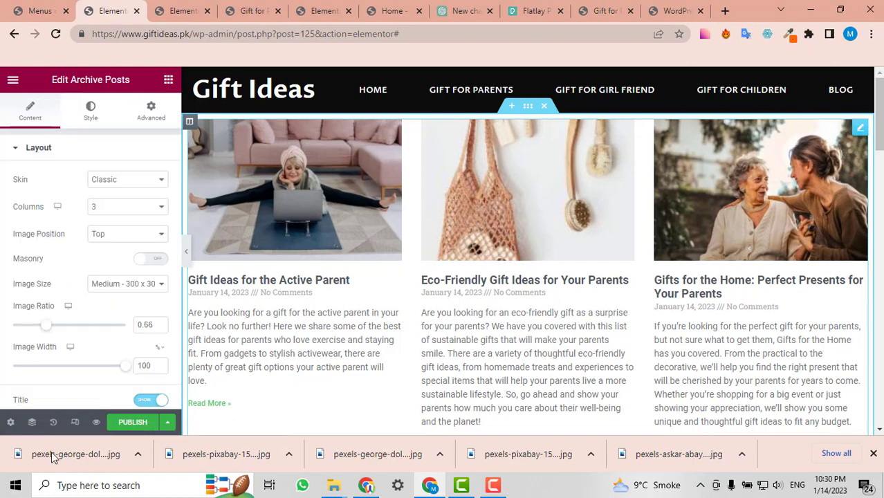
# - Publish the archive template with the display condition Include All Archives
pyautogui.click(137, 422)
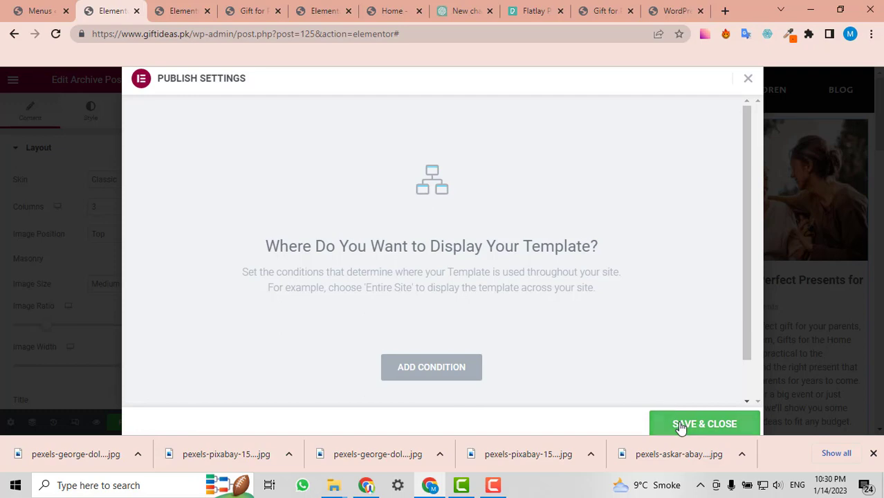
pyautogui.scroll(-1, 685, 342)
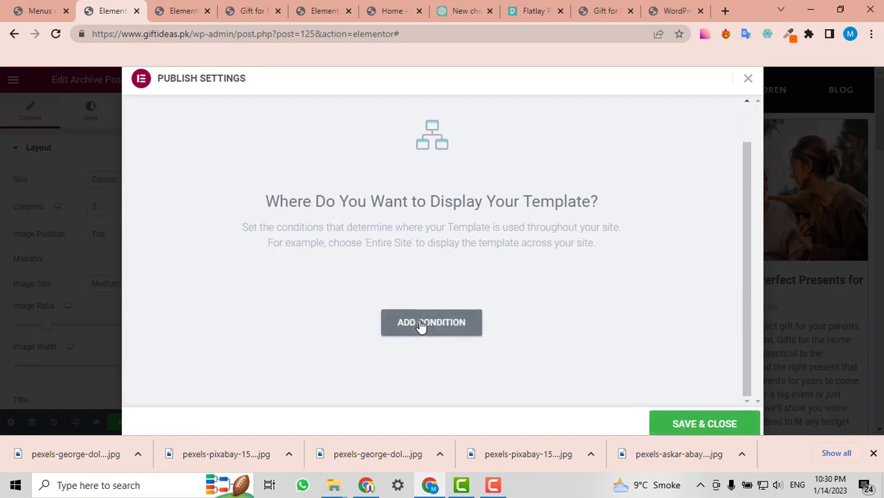
pyautogui.click(420, 324)
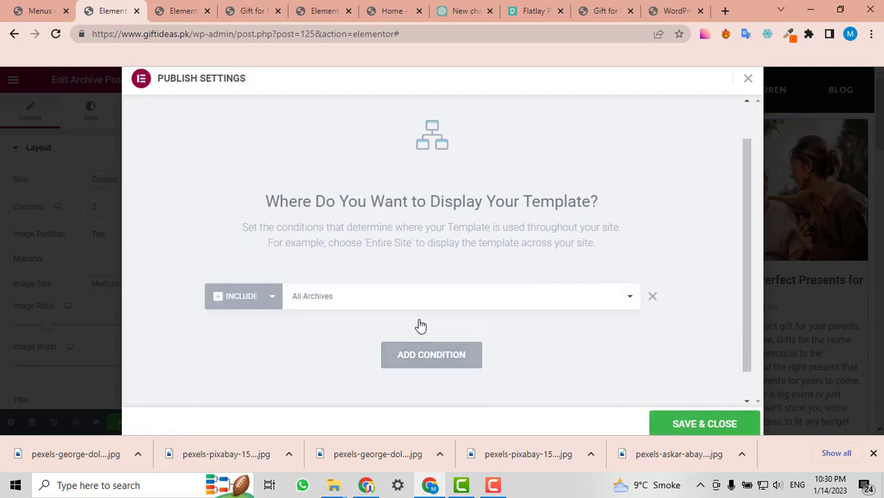
pyautogui.click(375, 306)
pyautogui.click(377, 308)
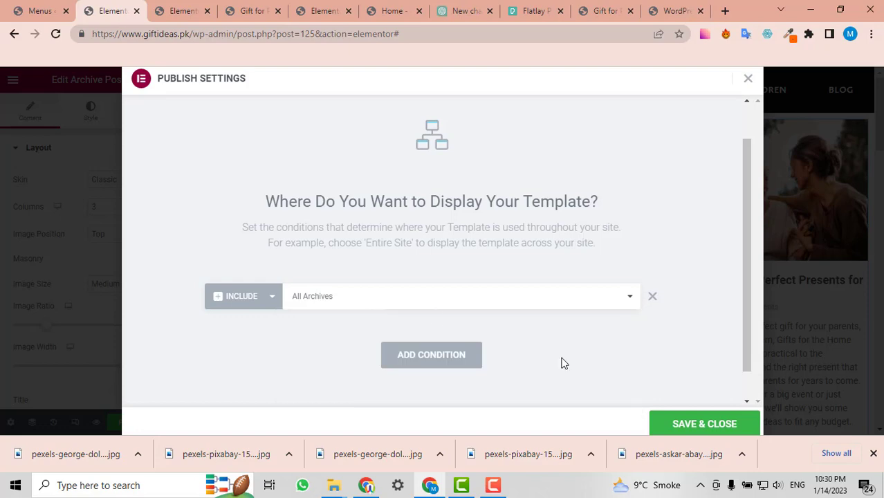
pyautogui.click(678, 427)
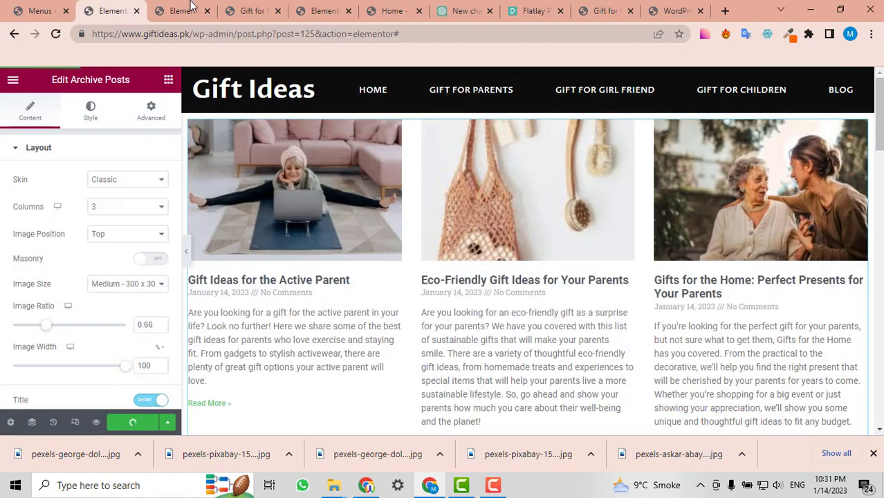
# - Reload the live Gift for Parents category page and look over the archive posts grid down to the footer
pyautogui.click(272, 6)
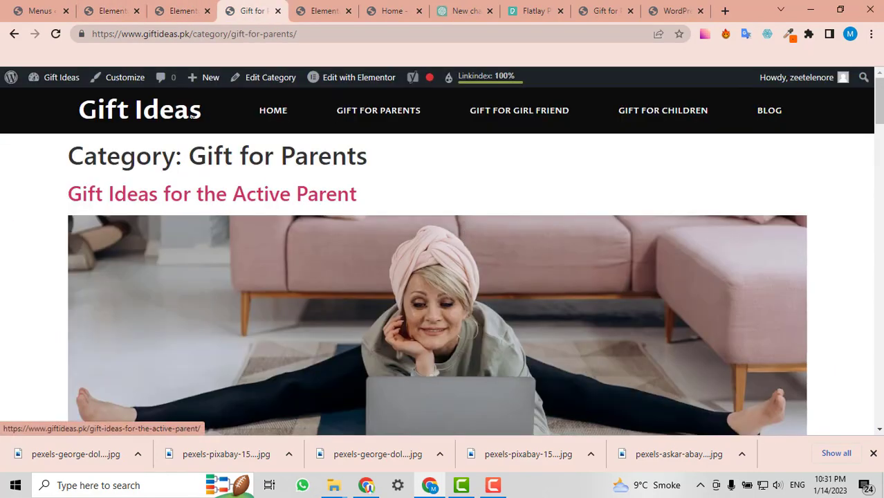
pyautogui.click(56, 35)
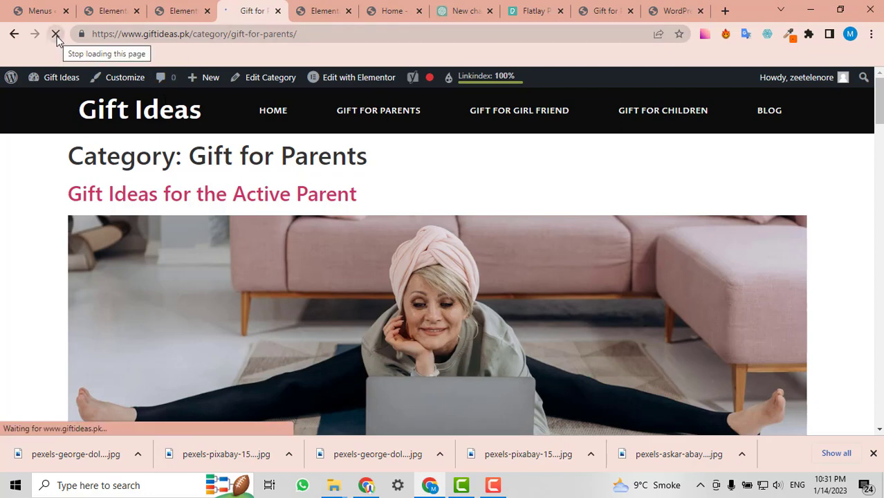
pyautogui.scroll(-2, 426, 272)
pyautogui.scroll(-2, 425, 268)
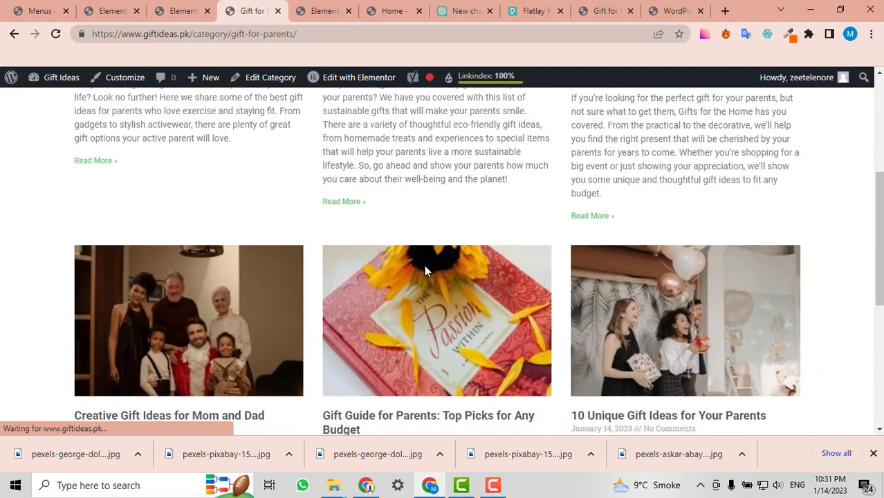
pyautogui.scroll(4, 424, 265)
pyautogui.scroll(-5, 304, 209)
pyautogui.scroll(-3, 303, 210)
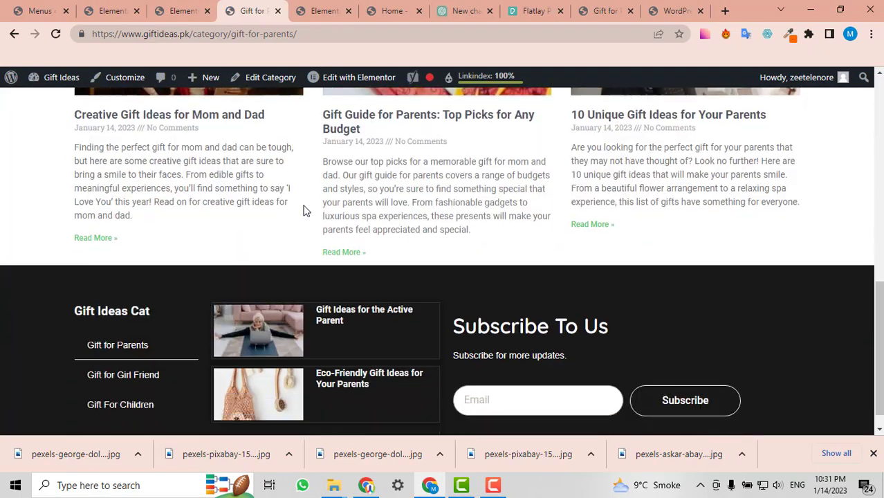
pyautogui.scroll(8, 306, 208)
pyautogui.scroll(-3, 702, 241)
pyautogui.scroll(3, 702, 240)
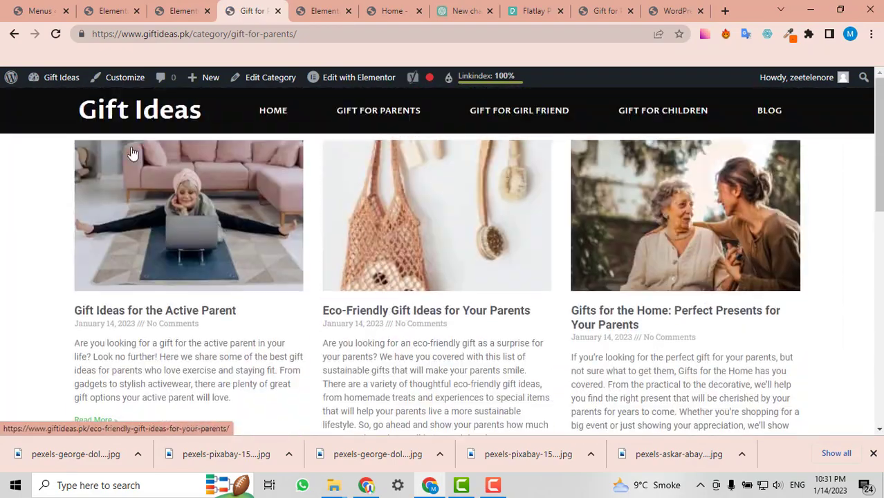
# - Set the Archive Posts widget's skin to Cards in the archive template and review the restyled grid
pyautogui.click(111, 11)
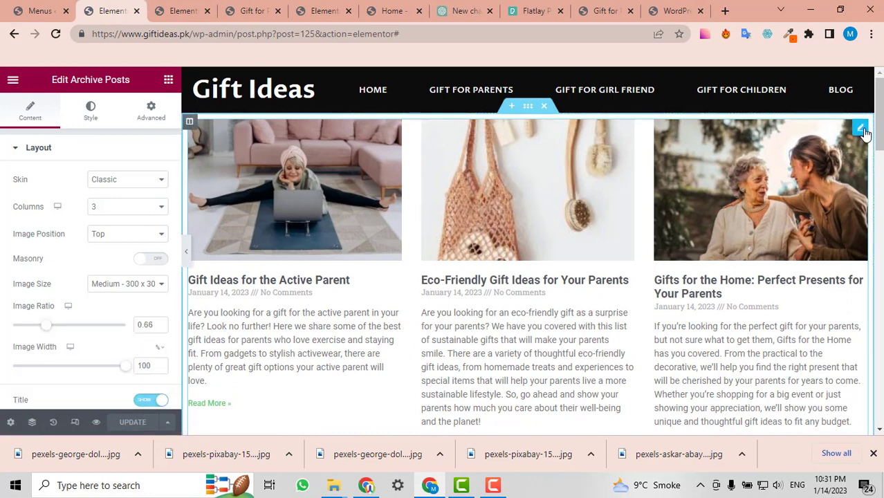
pyautogui.click(127, 182)
pyautogui.click(116, 205)
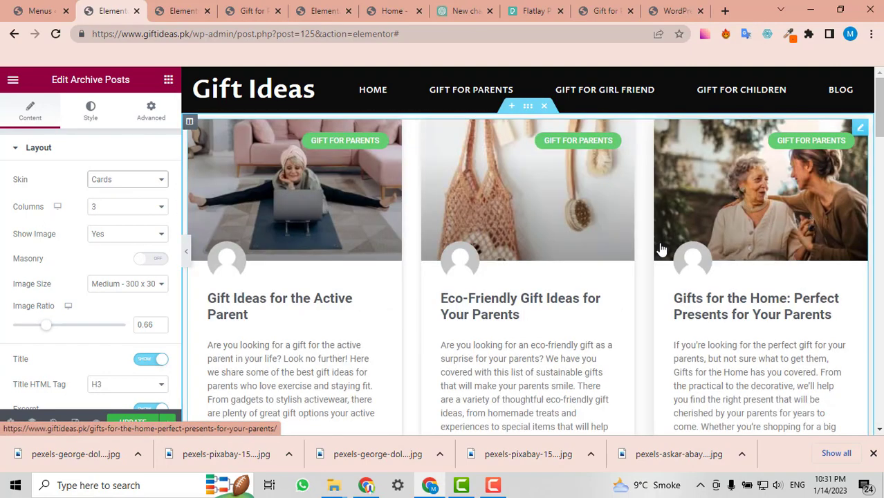
pyautogui.scroll(-6, 766, 245)
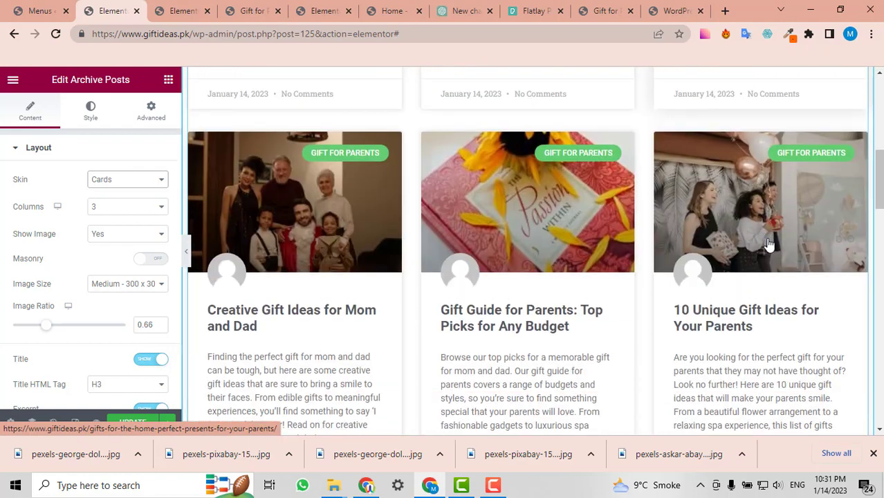
pyautogui.scroll(6, 632, 252)
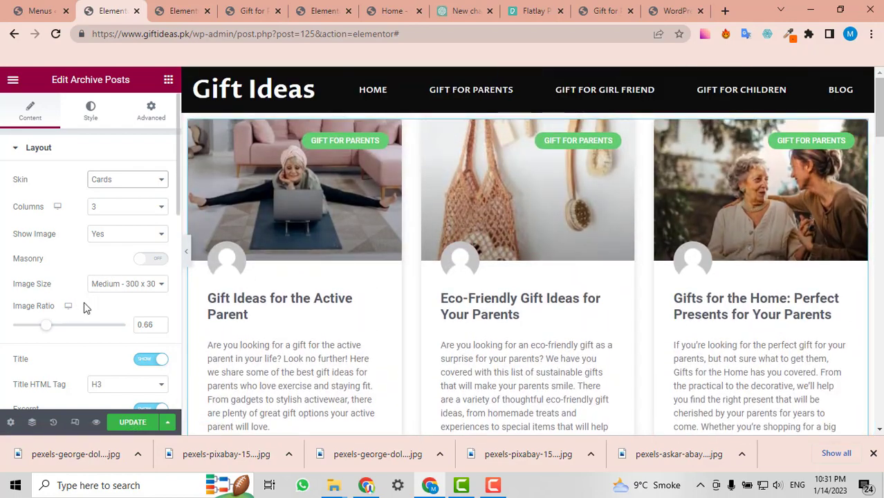
# - Hide the badge and the avatar on the archive post cards
pyautogui.scroll(-2, 89, 308)
pyautogui.scroll(-5, 148, 338)
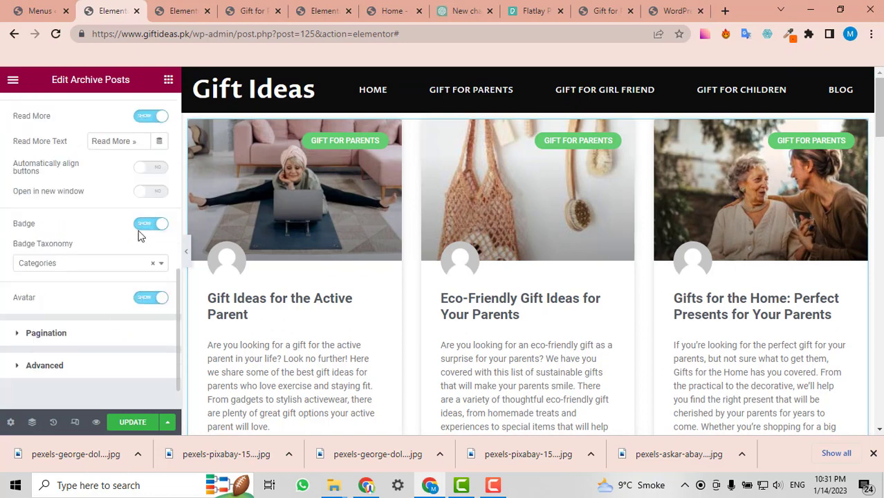
pyautogui.click(148, 225)
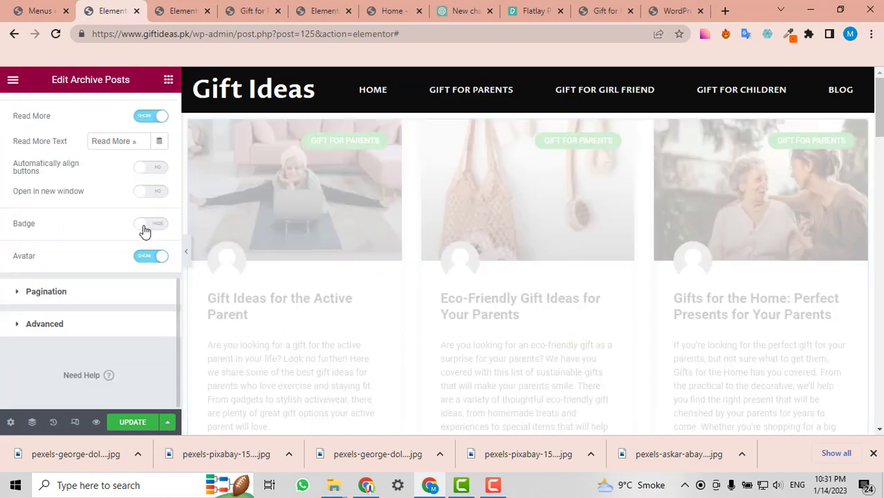
pyautogui.click(152, 259)
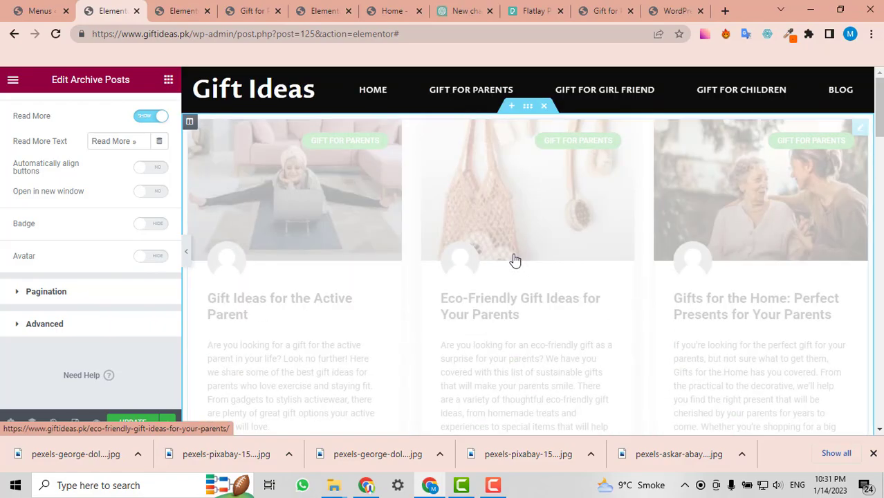
pyautogui.scroll(-7, 514, 260)
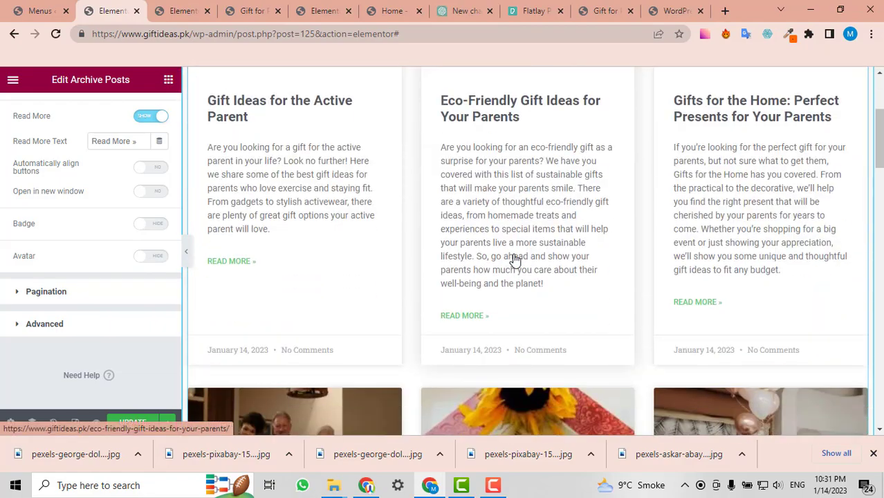
# - Set the cards' excerpt length to 15 and apply it to custom excerpts
pyautogui.scroll(3, 515, 261)
pyautogui.scroll(4, 71, 264)
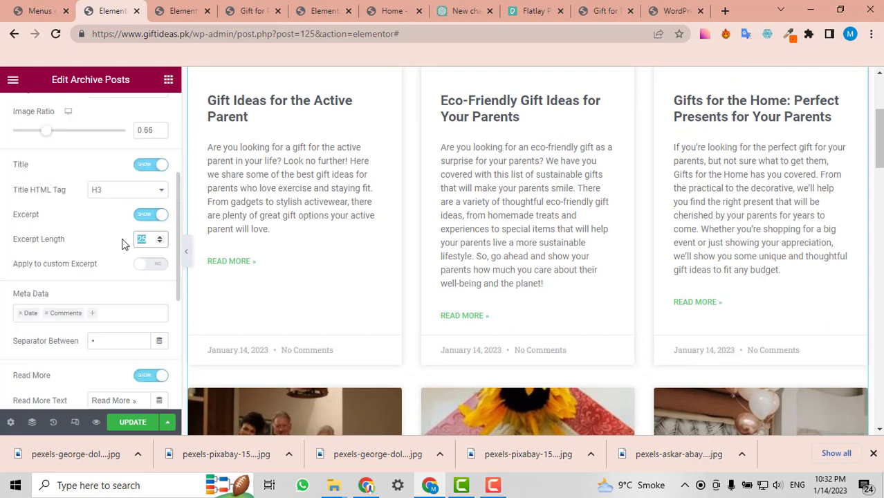
pyautogui.write('1')
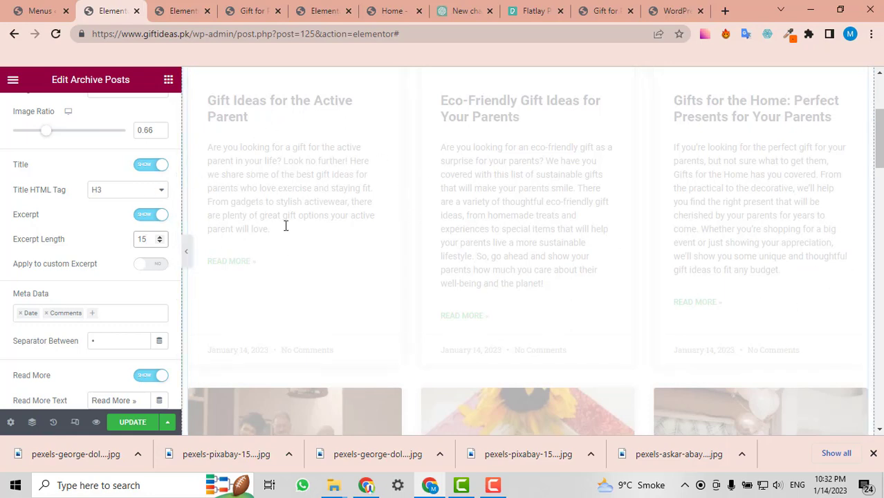
pyautogui.click(122, 226)
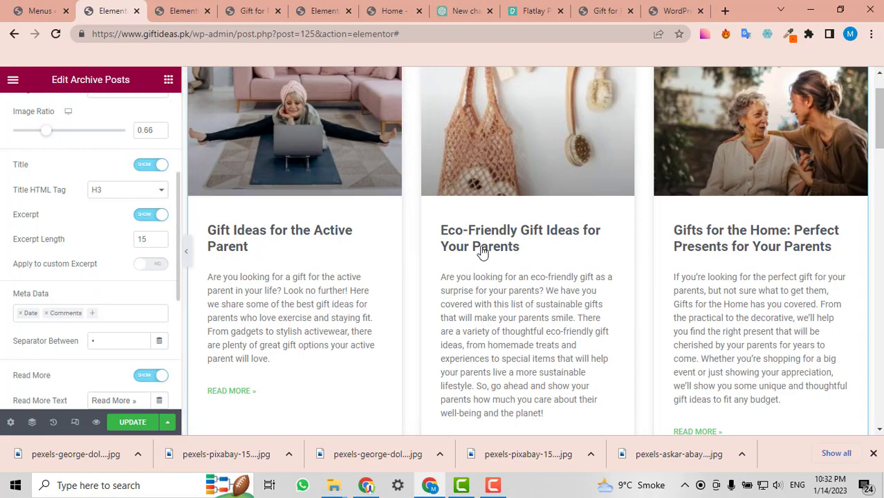
pyautogui.click(151, 264)
pyautogui.scroll(-2, 331, 269)
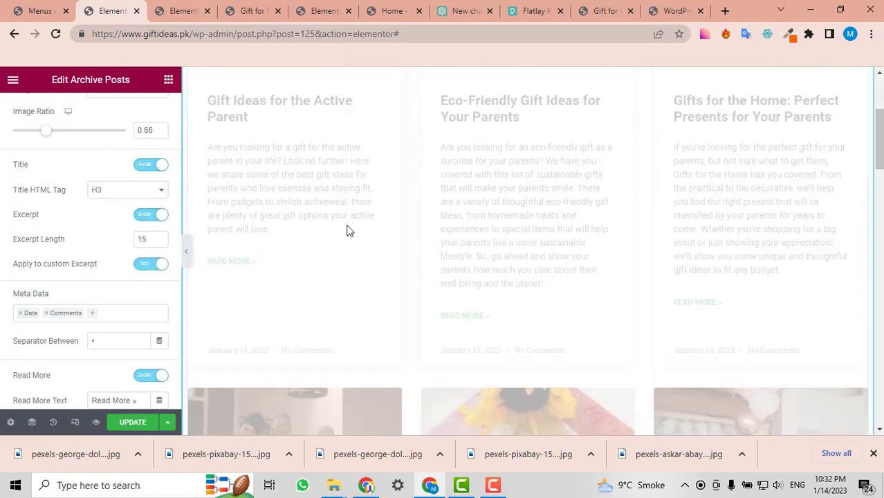
pyautogui.scroll(-1, 739, 231)
pyautogui.scroll(-3, 741, 231)
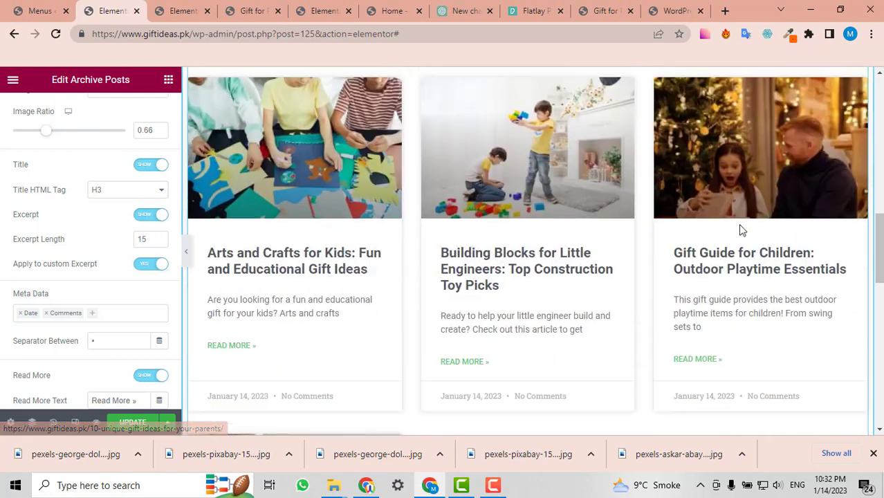
pyautogui.scroll(10, 741, 231)
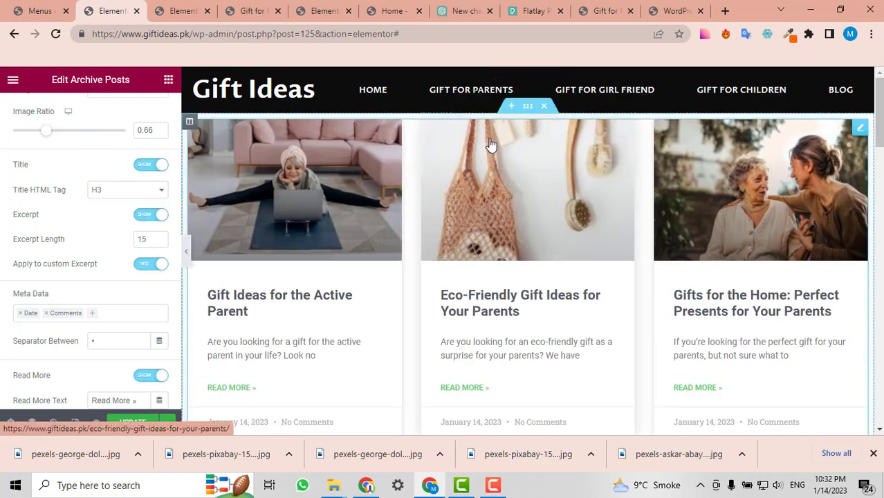
# - Insert a single-column section above the archive posts and place an Archive Title widget in it
pyautogui.click(510, 108)
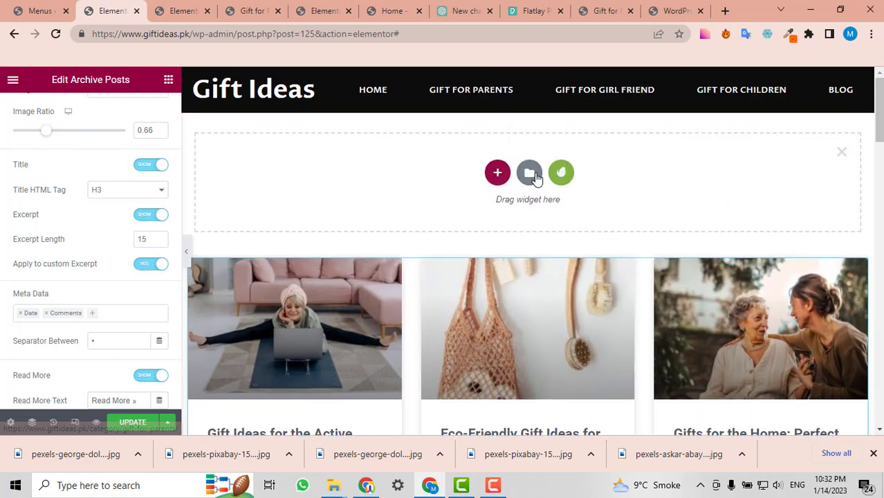
pyautogui.click(497, 174)
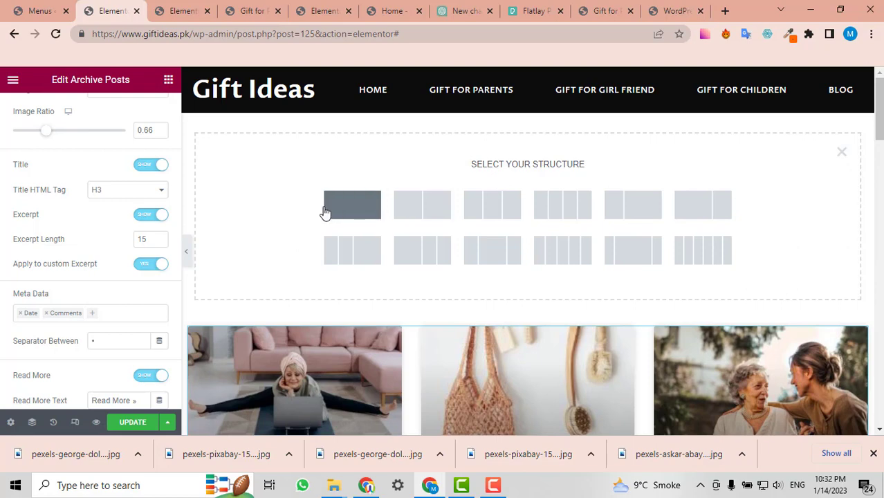
pyautogui.click(588, 221)
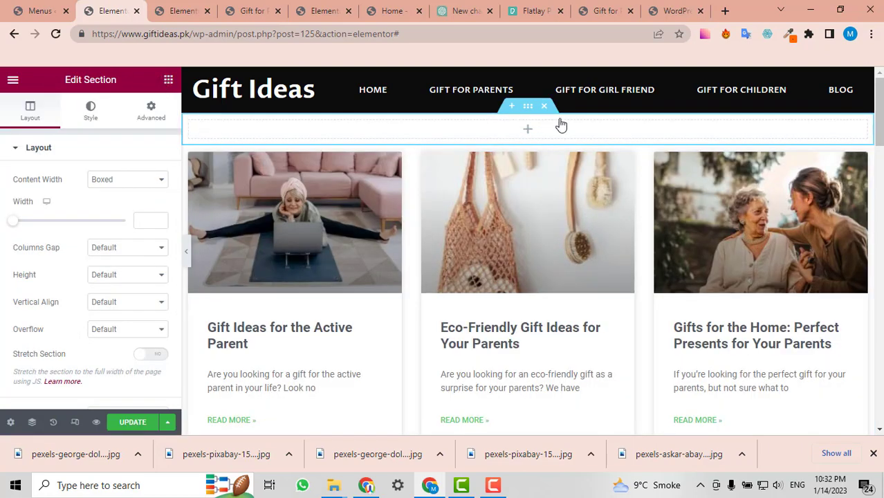
pyautogui.click(527, 129)
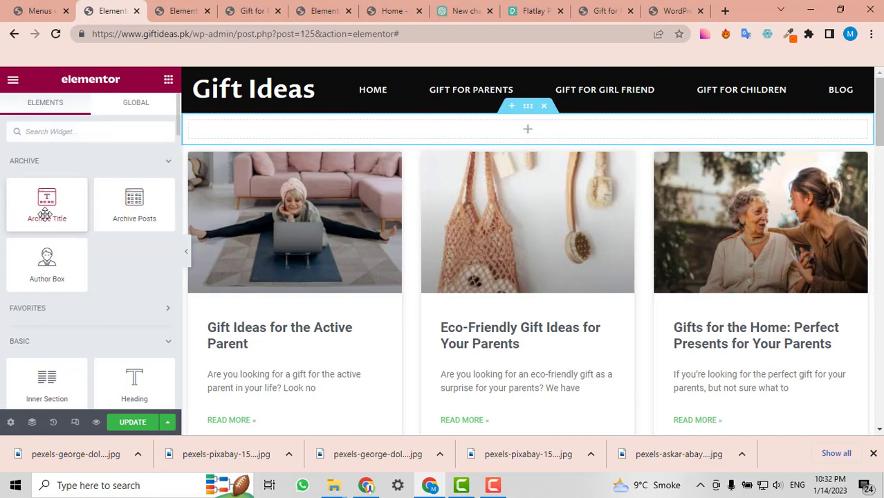
pyautogui.moveTo(46, 213); pyautogui.dragTo(514, 137)
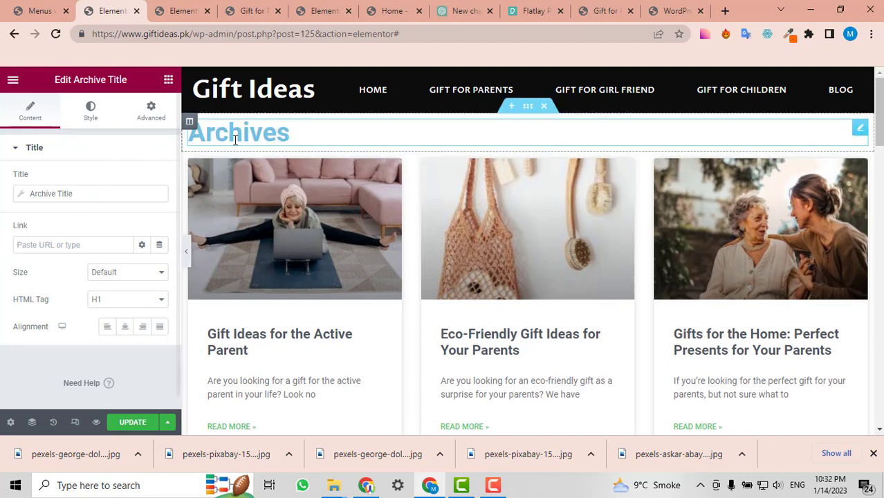
# - Center the archive title and turn off Include Context for its dynamic title
pyautogui.click(126, 328)
pyautogui.click(21, 199)
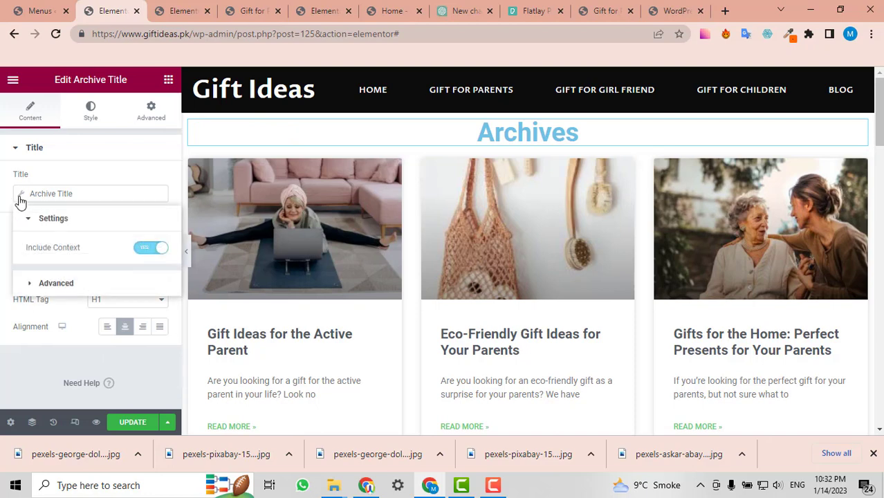
pyautogui.click(149, 248)
pyautogui.click(94, 147)
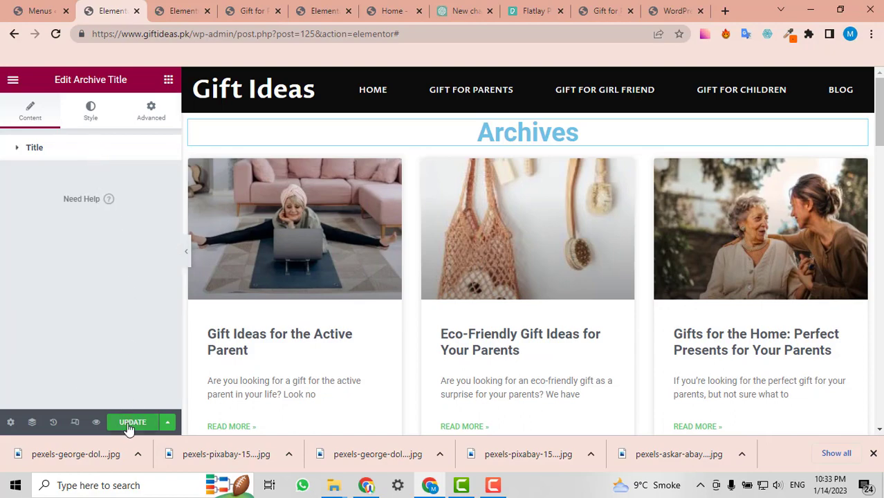
# - Update the archive template and check its title and post cards on the reloaded live Gift for Parents page
pyautogui.click(173, 7)
pyautogui.click(249, 10)
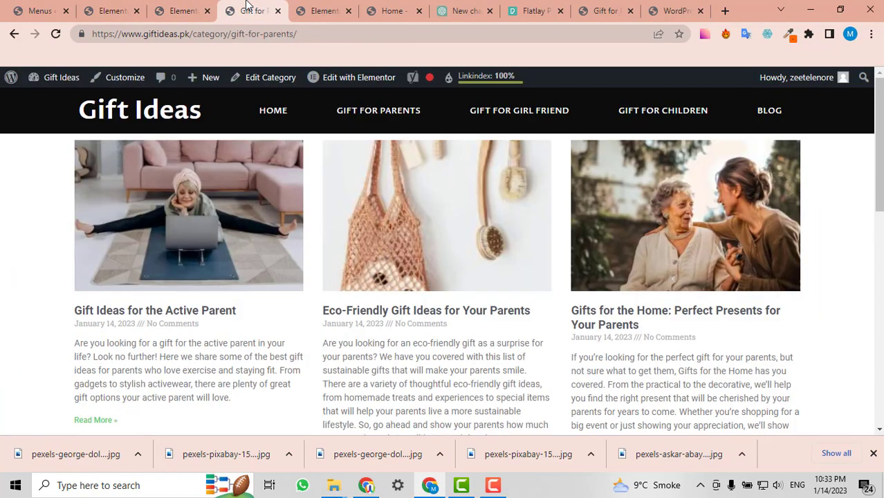
pyautogui.click(131, 10)
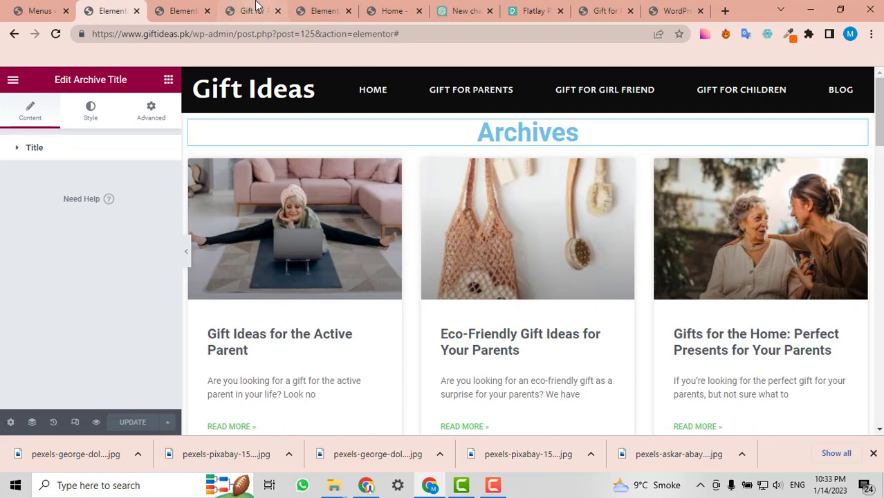
pyautogui.click(252, 9)
pyautogui.click(56, 36)
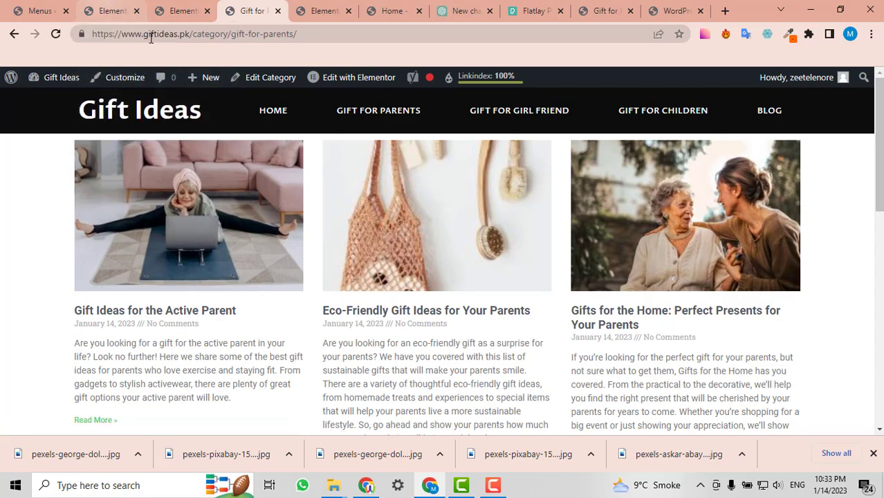
pyautogui.click(199, 78)
pyautogui.click(198, 5)
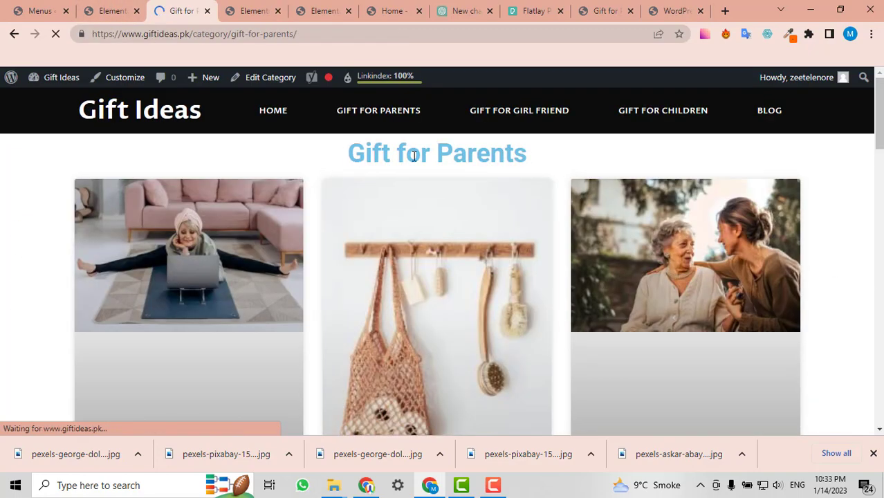
pyautogui.scroll(-2, 602, 208)
pyautogui.scroll(2, 405, 155)
pyautogui.scroll(-1, 407, 176)
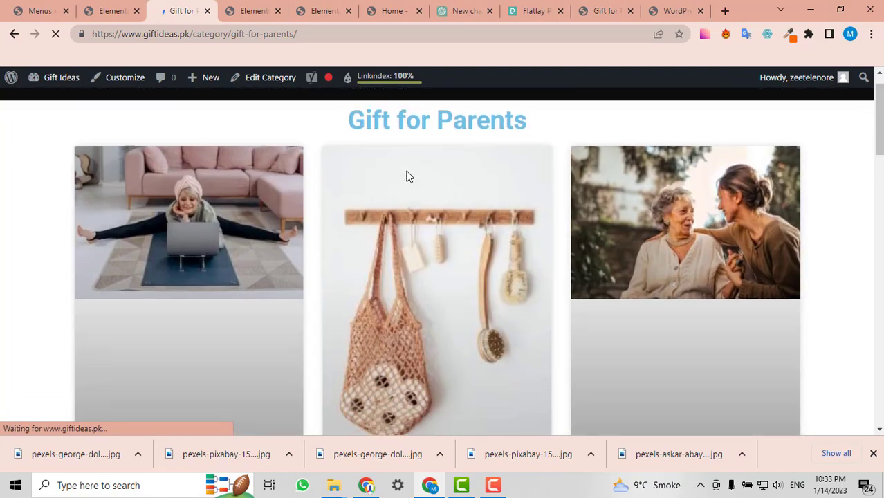
pyautogui.scroll(-4, 413, 200)
pyautogui.scroll(-3, 685, 326)
pyautogui.scroll(8, 689, 327)
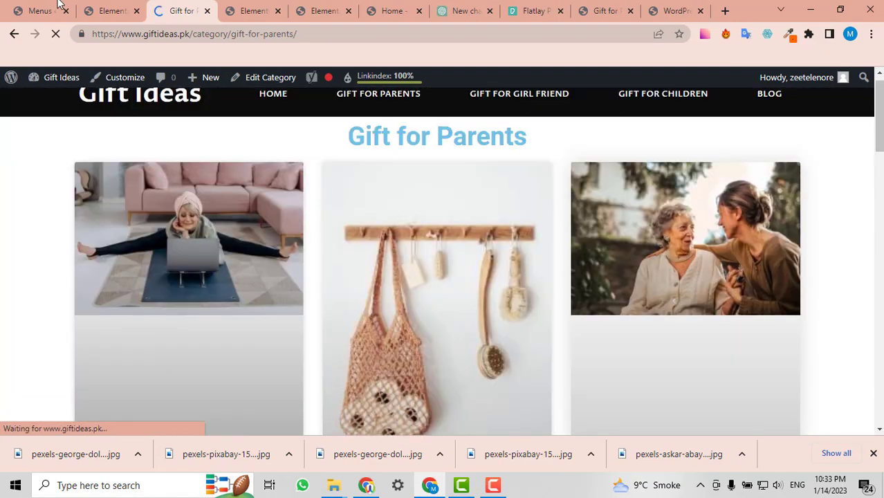
# - Return to the archive template editor and set the content width of the Archive Title section to Full Width
pyautogui.click(90, 8)
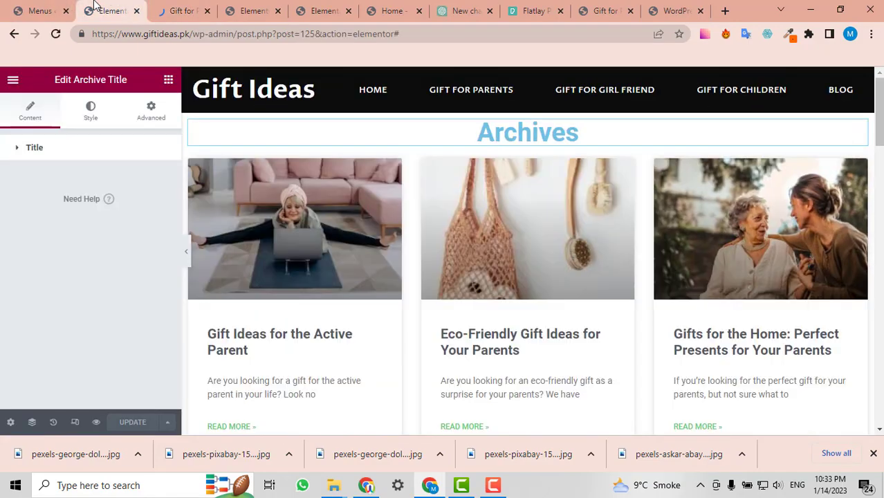
pyautogui.click(529, 109)
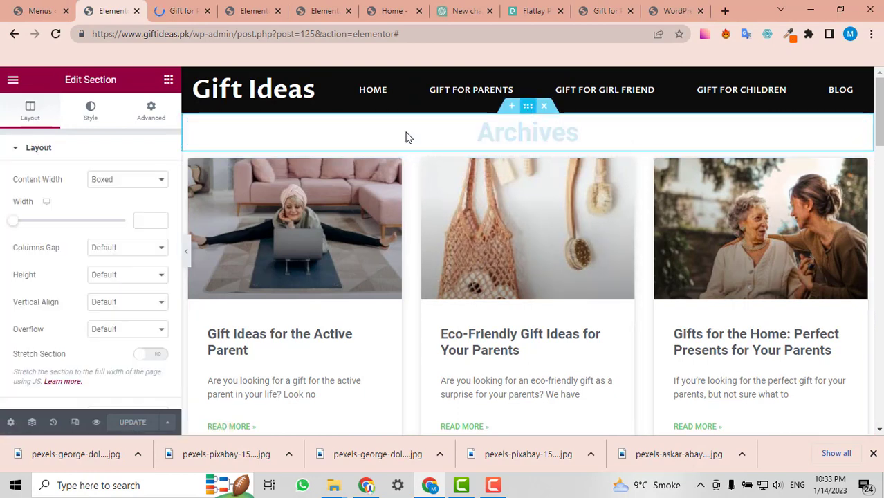
pyautogui.click(124, 180)
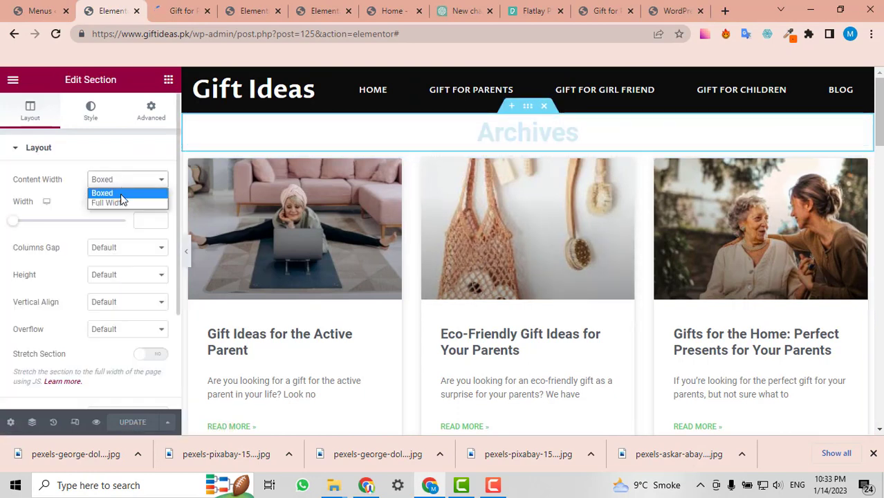
pyautogui.click(119, 202)
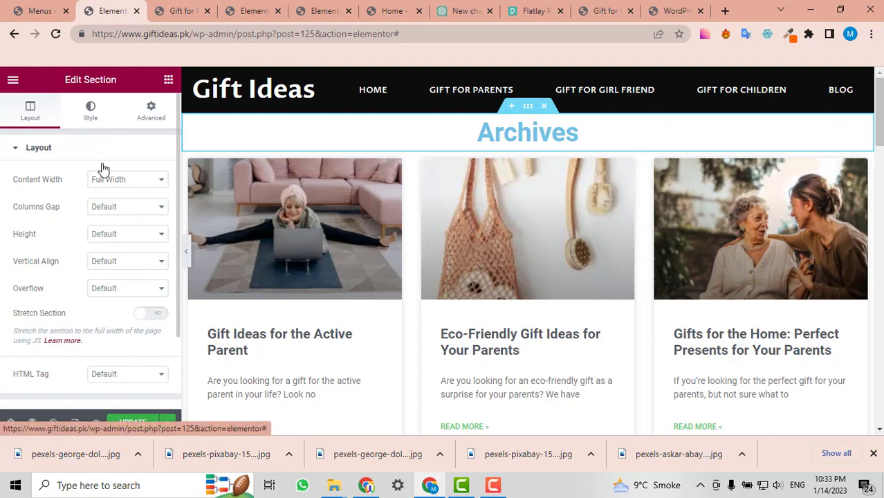
# - Give the title section a classic background with the media library image pexels-george-dolgikh-1303081.jpg
pyautogui.click(91, 111)
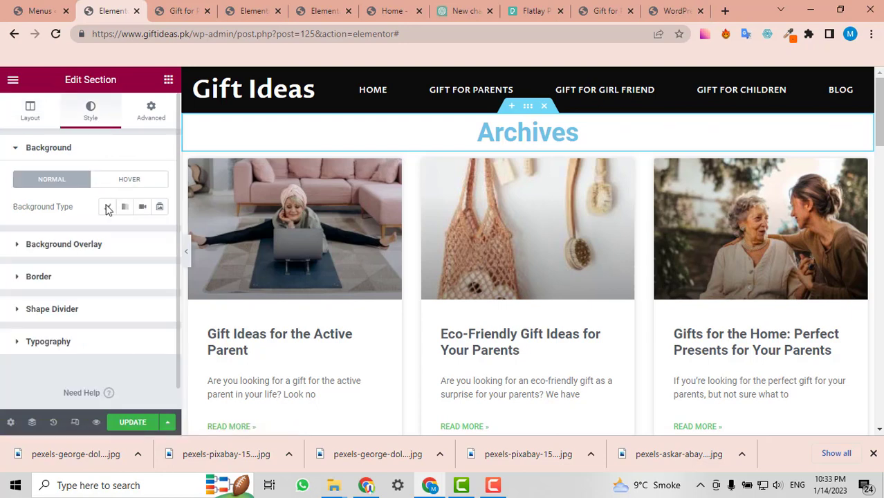
pyautogui.click(106, 211)
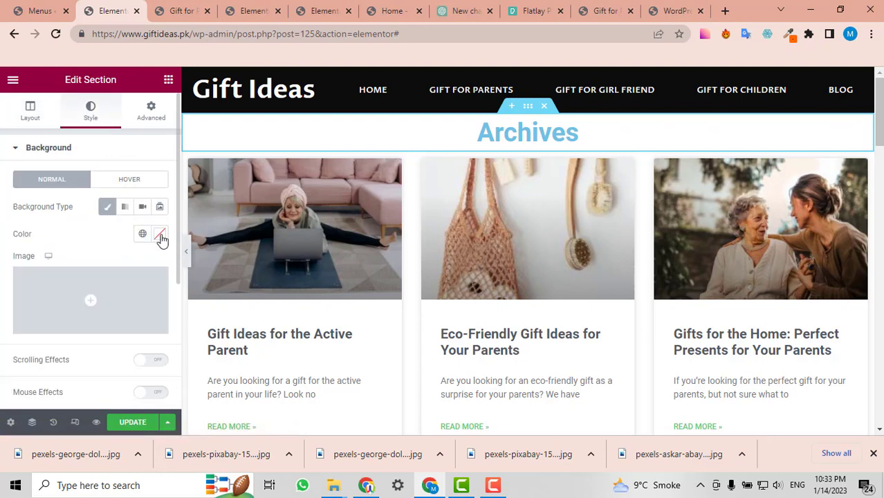
pyautogui.click(123, 287)
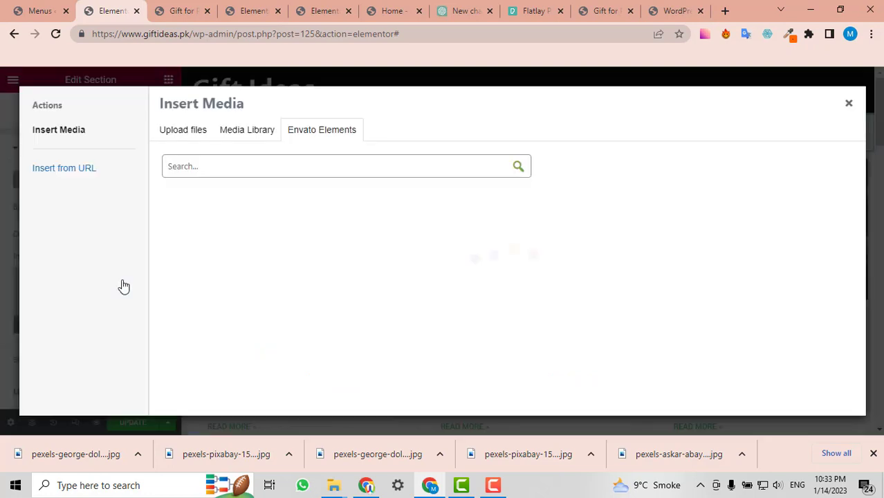
pyautogui.click(171, 131)
pyautogui.click(246, 132)
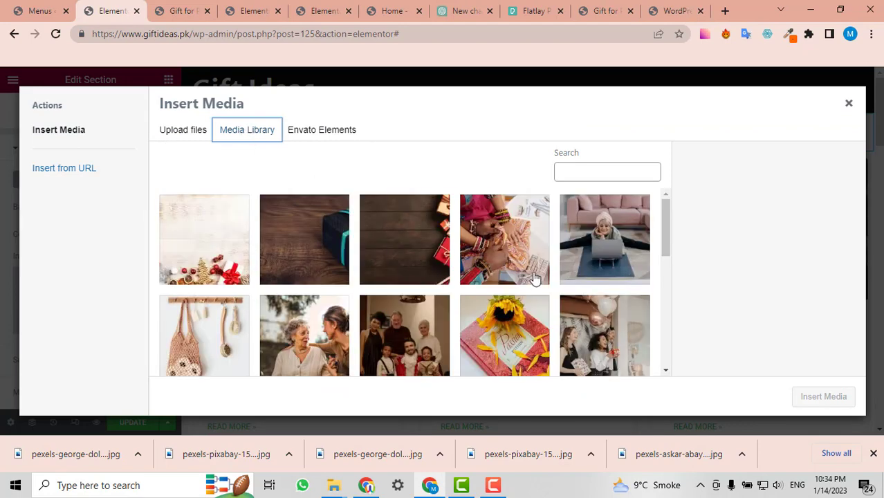
pyautogui.click(418, 240)
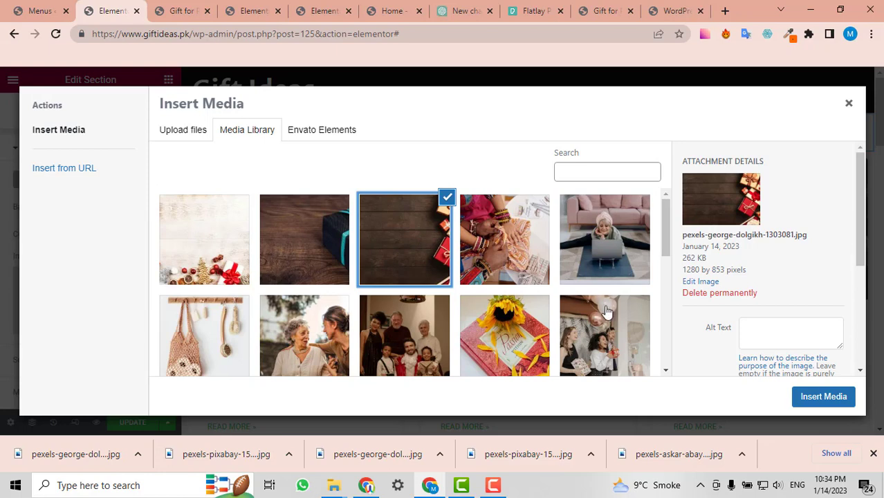
pyautogui.click(823, 398)
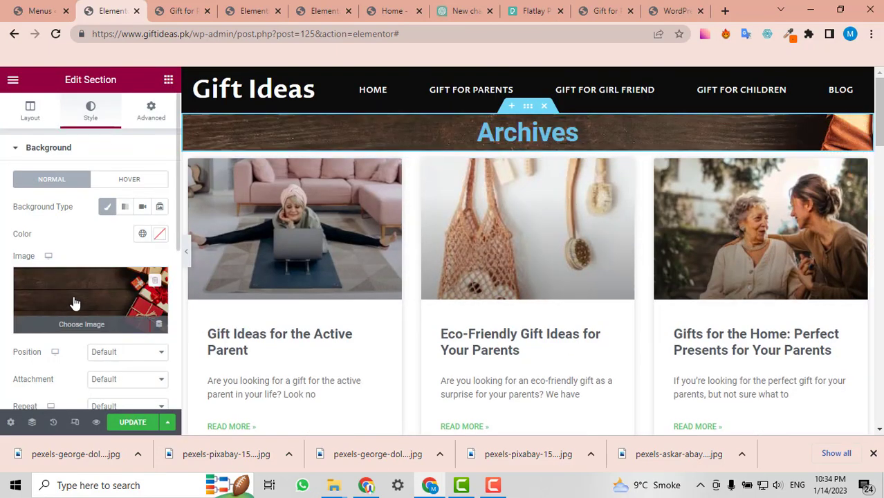
# - Place a Spacer widget above the archive title and set its space to about 87 px
pyautogui.click(168, 79)
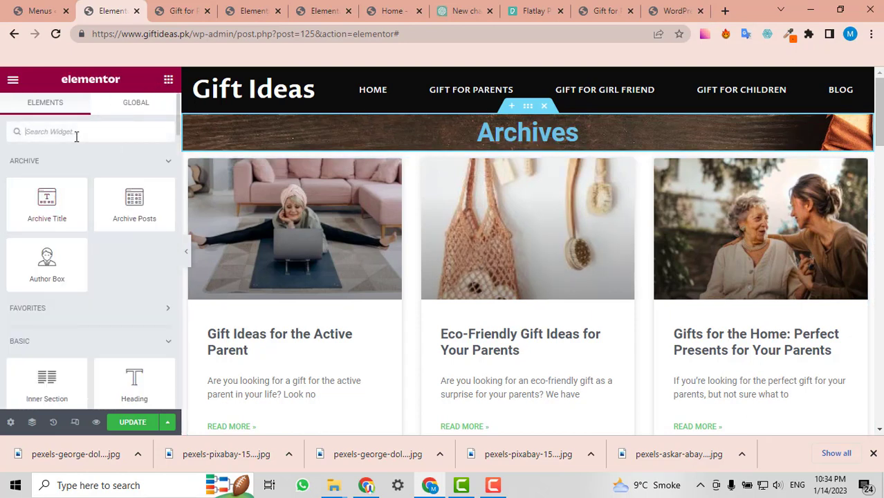
pyautogui.write('spa')
pyautogui.moveTo(43, 190); pyautogui.dragTo(528, 129)
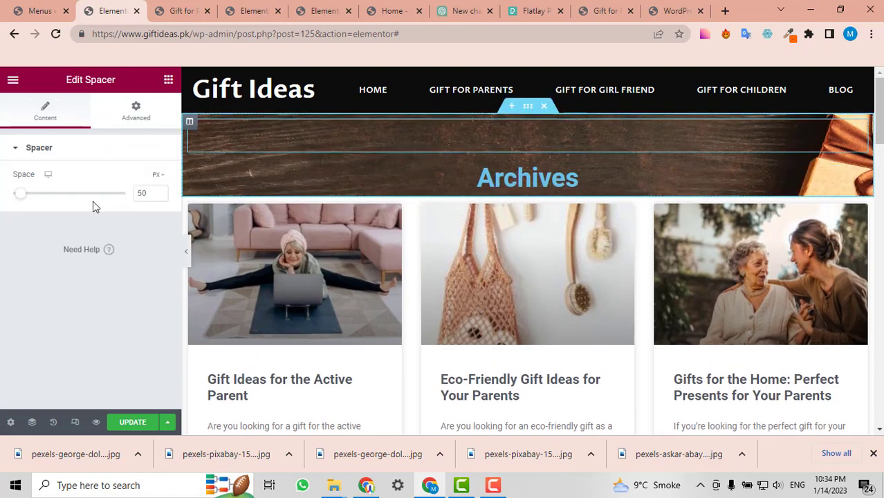
pyautogui.moveTo(21, 200); pyautogui.dragTo(28, 199)
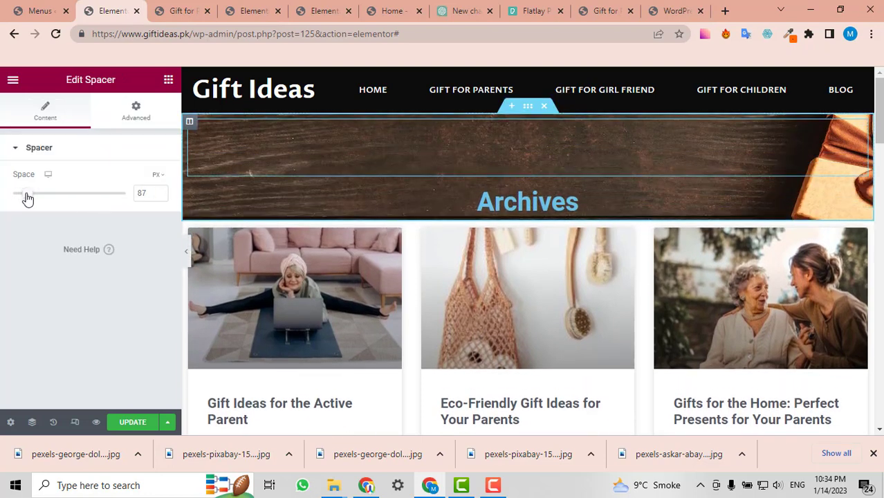
# - Duplicate the spacer and move one copy below the archive title
pyautogui.rightClick(858, 131)
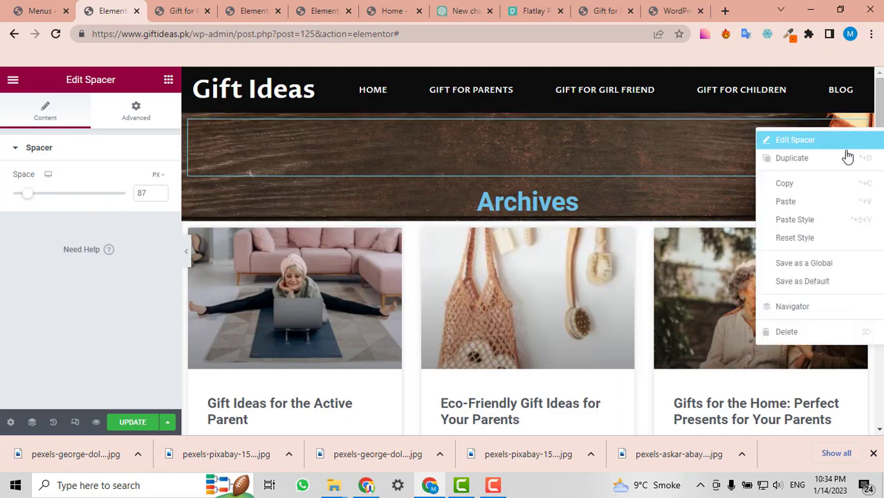
pyautogui.click(841, 161)
pyautogui.moveTo(858, 132); pyautogui.dragTo(566, 213)
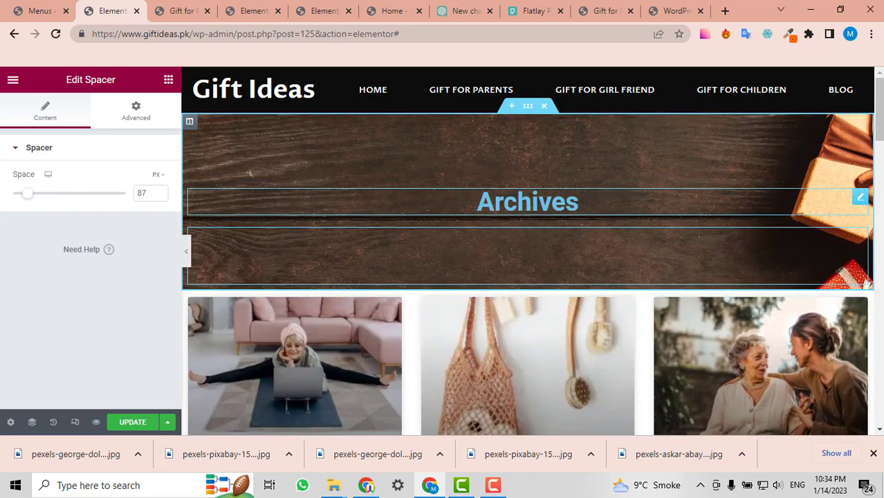
# - Change the archive title's text color to white, #FFFFFF
pyautogui.click(860, 198)
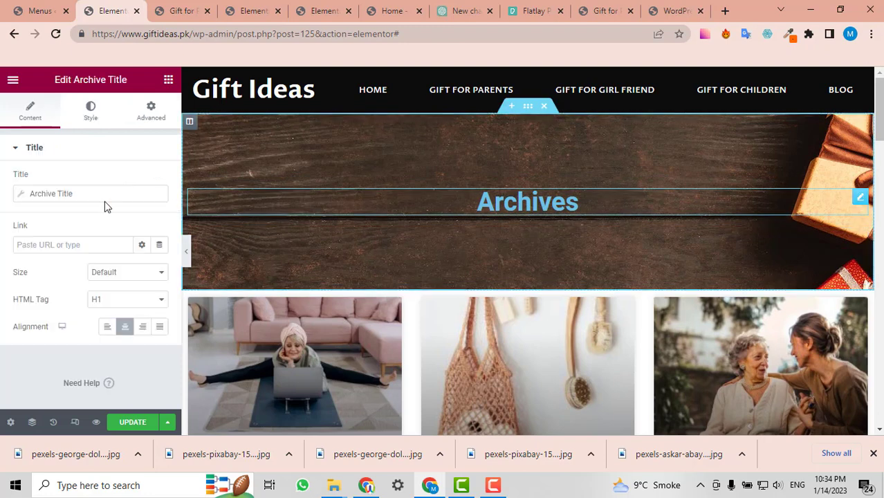
pyautogui.click(86, 115)
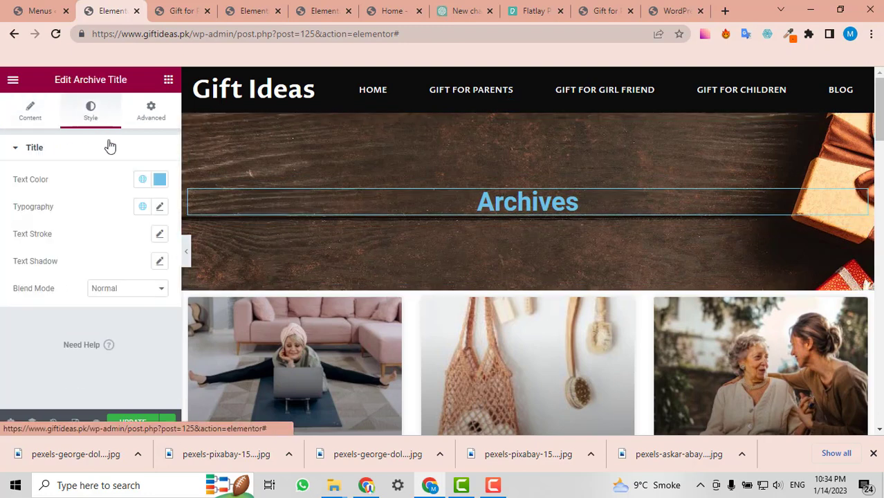
pyautogui.click(160, 180)
pyautogui.moveTo(132, 239); pyautogui.dragTo(71, 225)
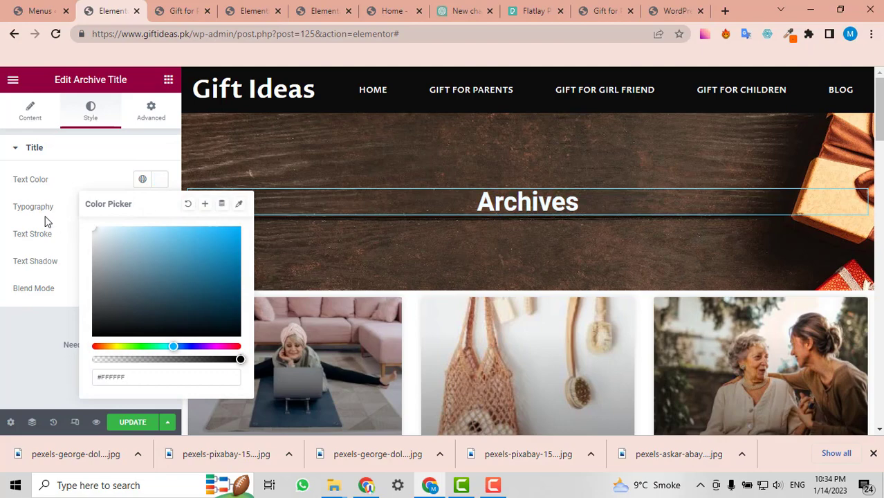
pyautogui.click(331, 208)
pyautogui.scroll(-5, 428, 223)
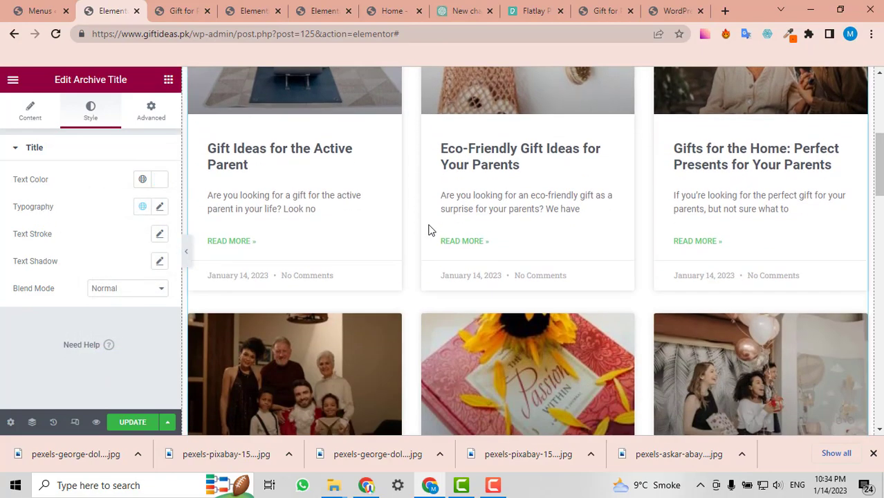
pyautogui.scroll(5, 484, 214)
pyautogui.scroll(-5, 532, 290)
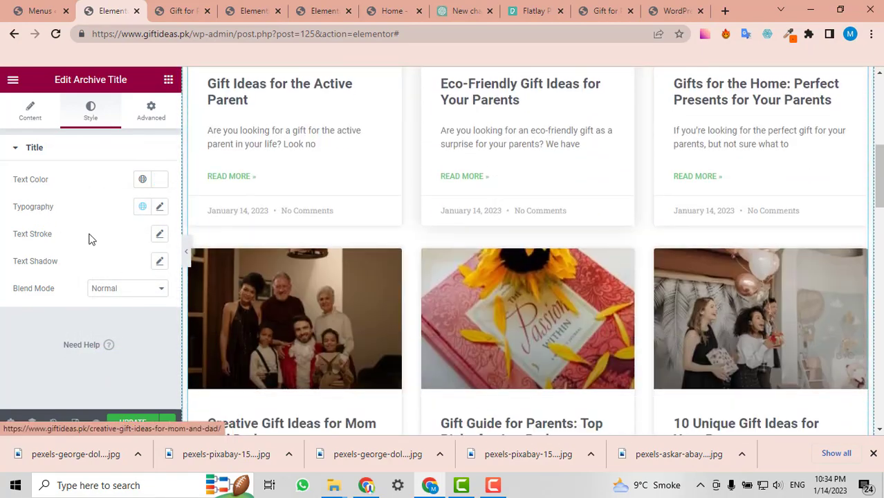
pyautogui.click(32, 114)
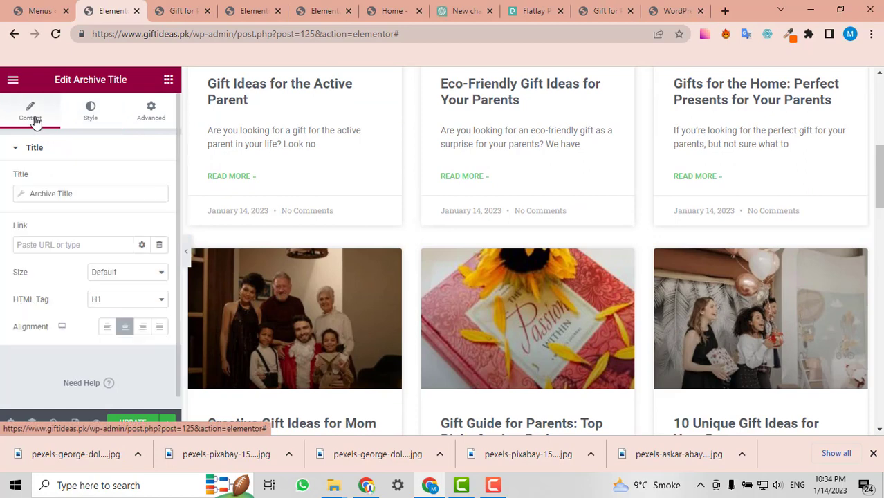
pyautogui.click(168, 81)
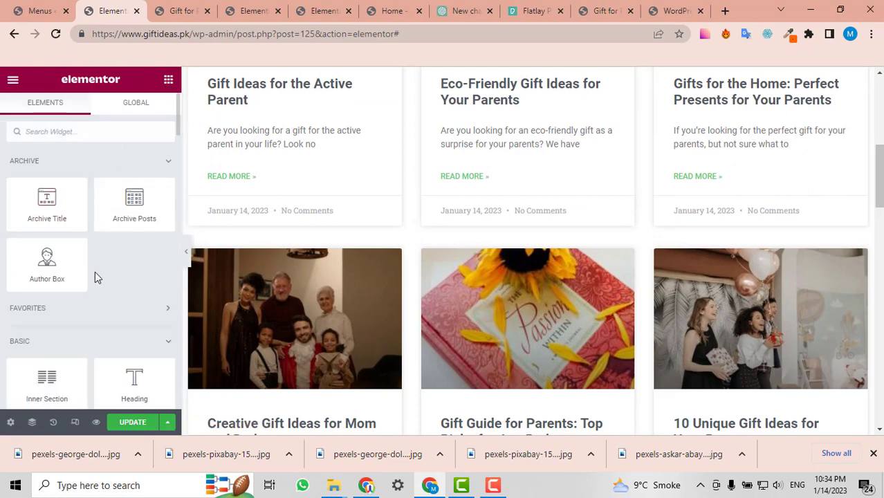
pyautogui.scroll(-3, 95, 272)
# - Update the archive template and check the title banner and post cards on the reloaded live Gift for Parents page
pyautogui.scroll(3, 96, 272)
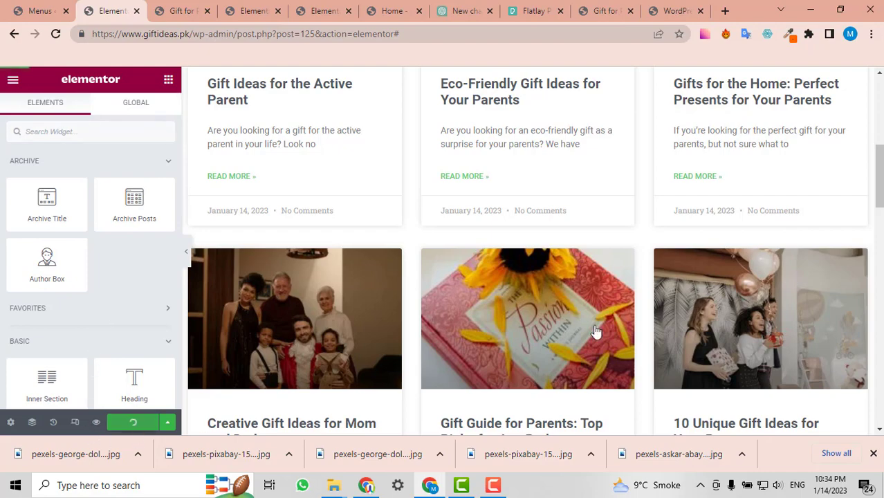
pyautogui.scroll(6, 640, 296)
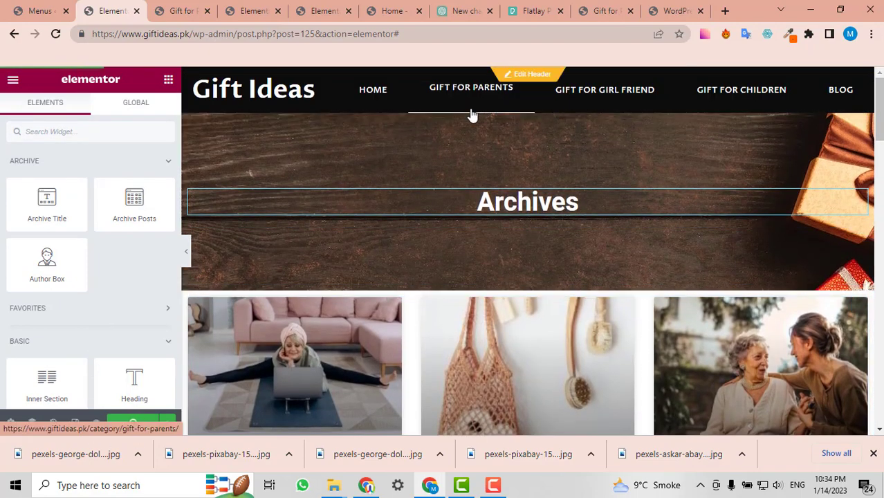
pyautogui.scroll(-2, 495, 216)
pyautogui.scroll(-2, 496, 217)
pyautogui.click(181, 11)
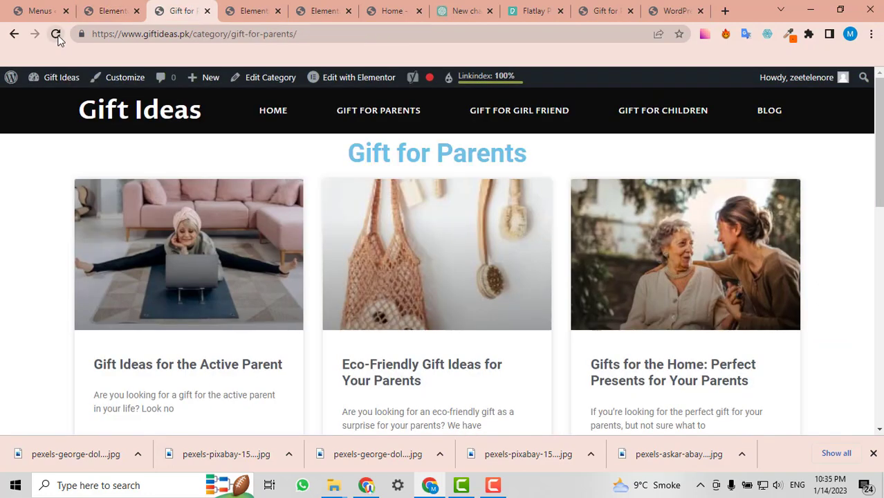
pyautogui.click(56, 33)
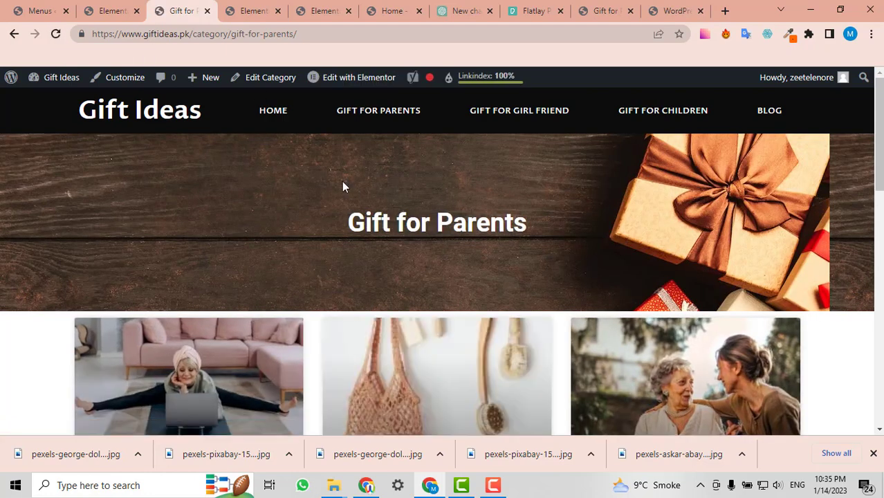
pyautogui.scroll(-2, 343, 185)
pyautogui.scroll(2, 498, 197)
pyautogui.scroll(-4, 463, 213)
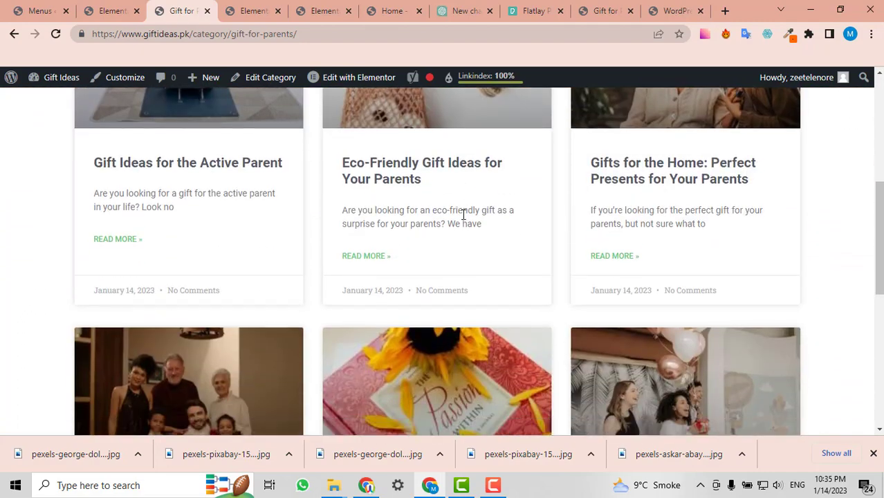
pyautogui.scroll(-5, 462, 220)
pyautogui.scroll(9, 463, 221)
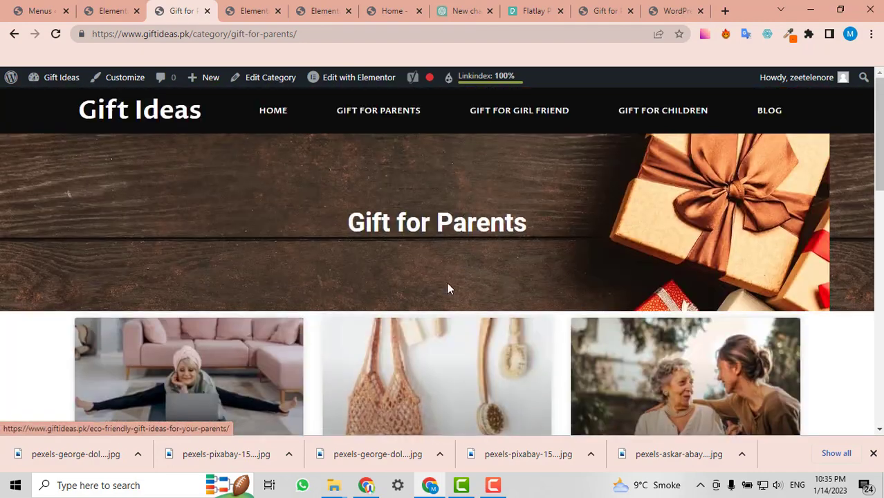
pyautogui.scroll(-1, 487, 313)
pyautogui.scroll(1, 488, 313)
# - Set the top and bottom margins of the archive posts section to 50 px in the template editor and update the template
pyautogui.click(109, 8)
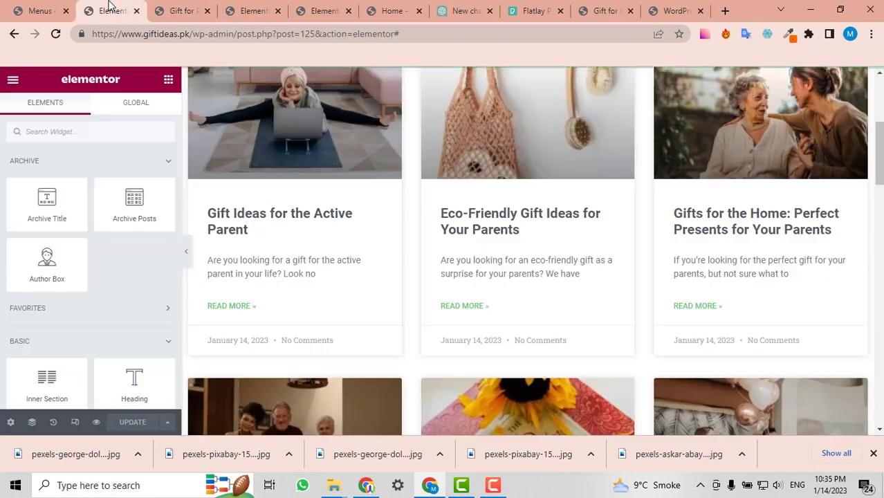
pyautogui.scroll(4, 515, 208)
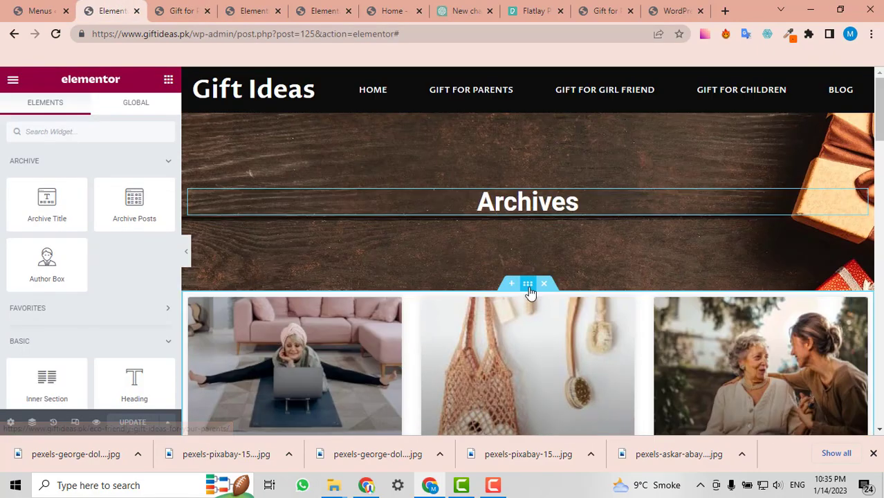
pyautogui.click(529, 286)
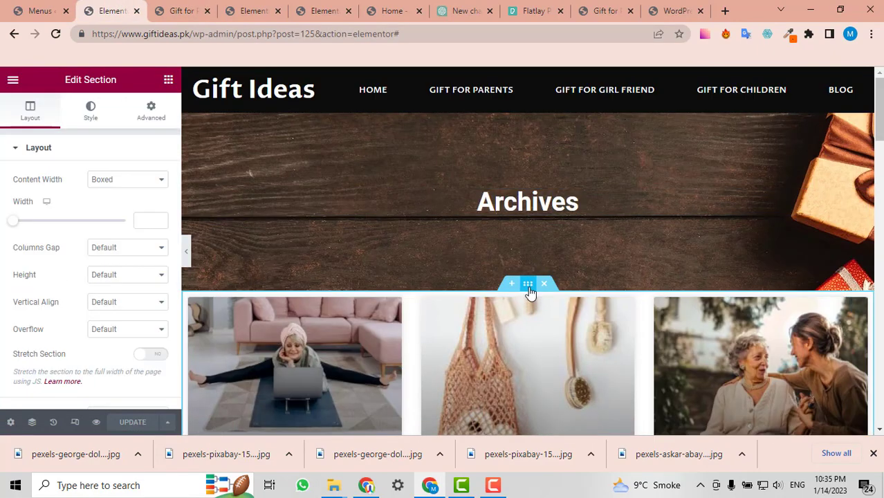
pyautogui.click(153, 109)
pyautogui.click(32, 188)
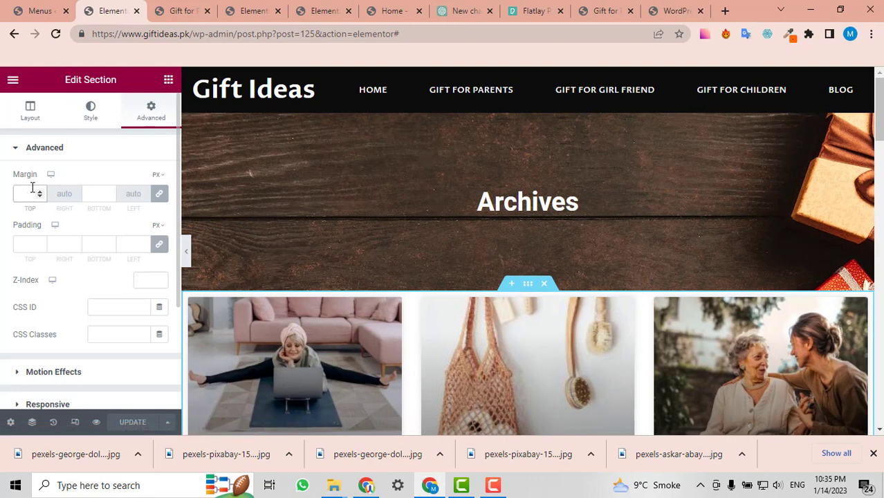
pyautogui.write('1')
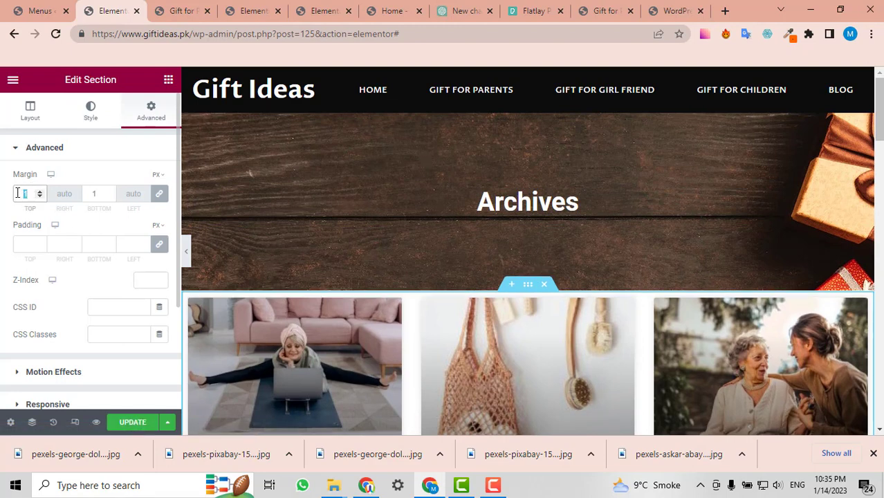
pyautogui.press('BackSpace')
pyautogui.write('50')
pyautogui.scroll(-5, 579, 222)
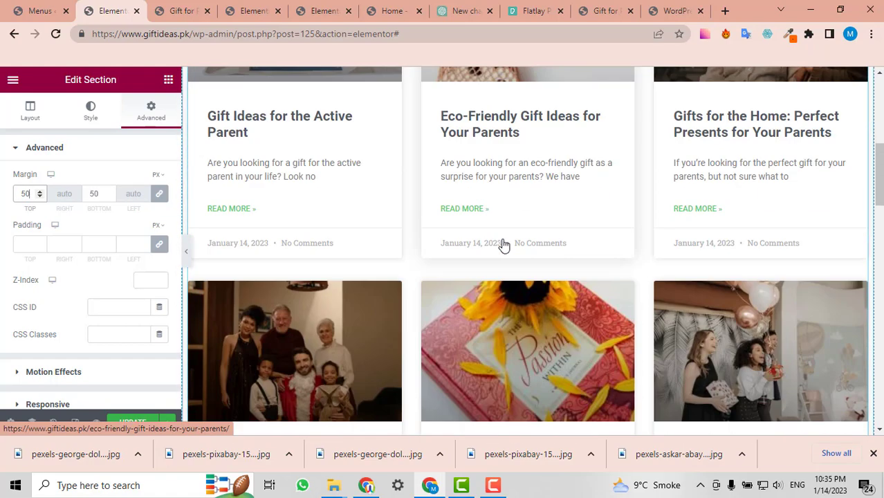
pyautogui.scroll(-4, 504, 244)
pyautogui.click(149, 422)
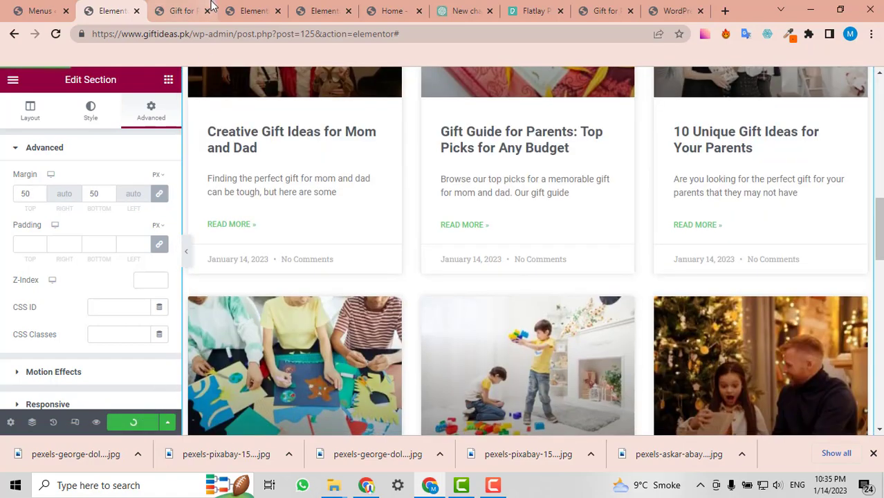
# - Reload the live Gift for Parents category page and check the spacing above and below the post cards
pyautogui.click(212, 6)
pyautogui.click(55, 35)
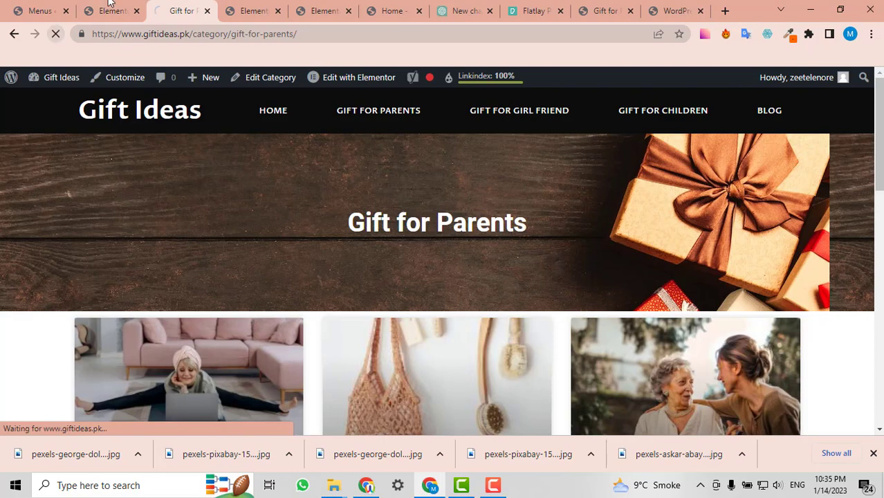
pyautogui.click(109, 2)
pyautogui.click(203, 3)
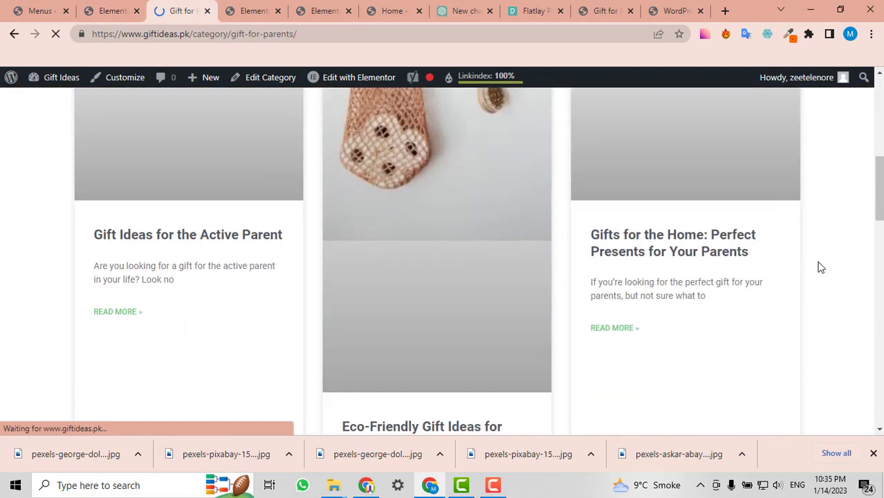
pyautogui.scroll(-10, 459, 219)
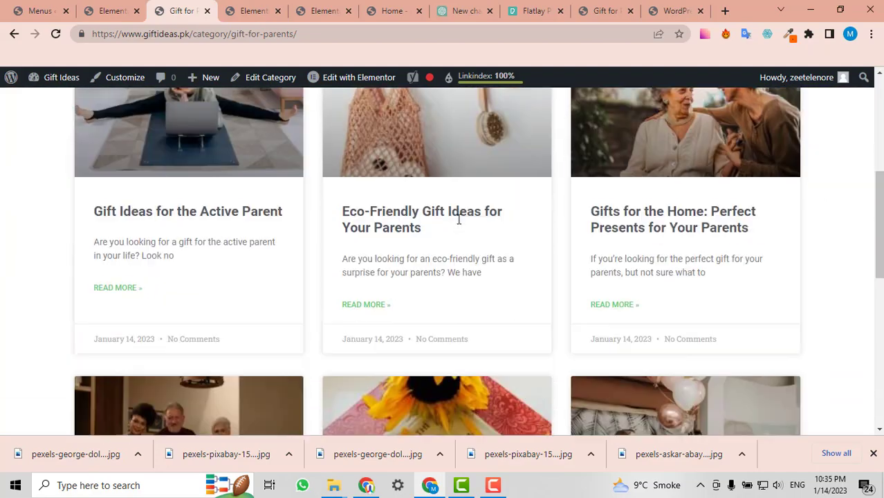
pyautogui.scroll(10, 459, 219)
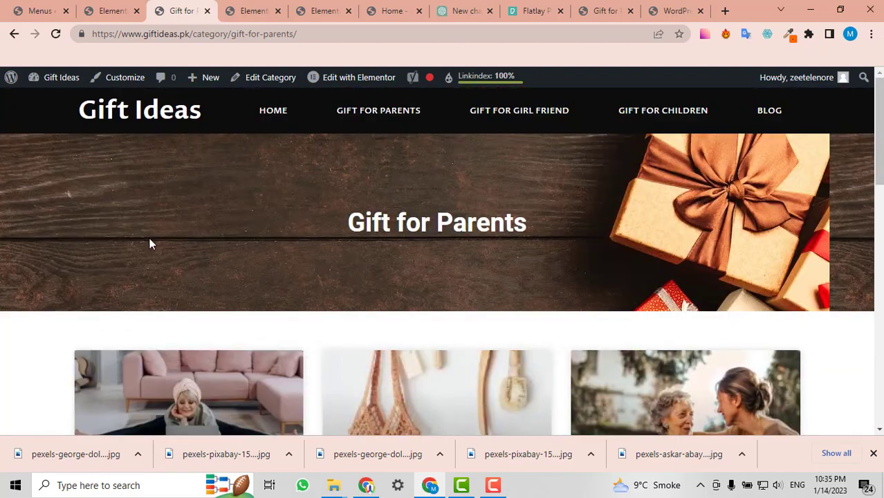
pyautogui.scroll(-8, 808, 211)
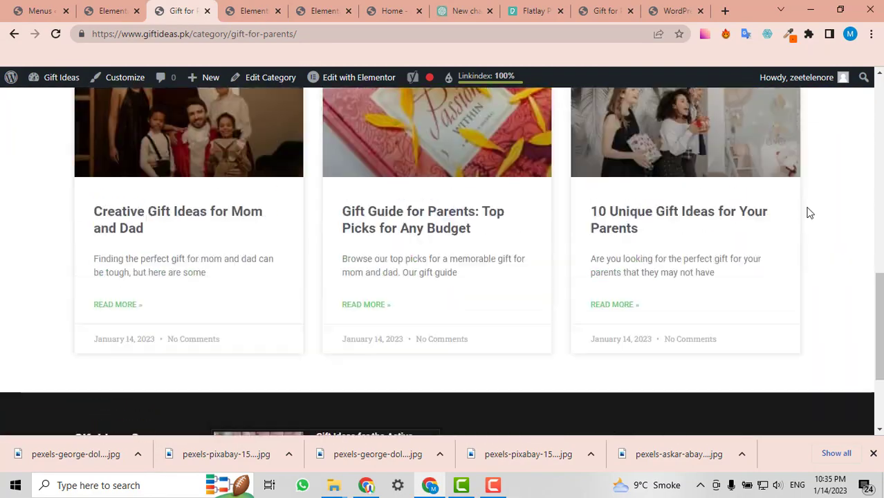
pyautogui.scroll(8, 808, 211)
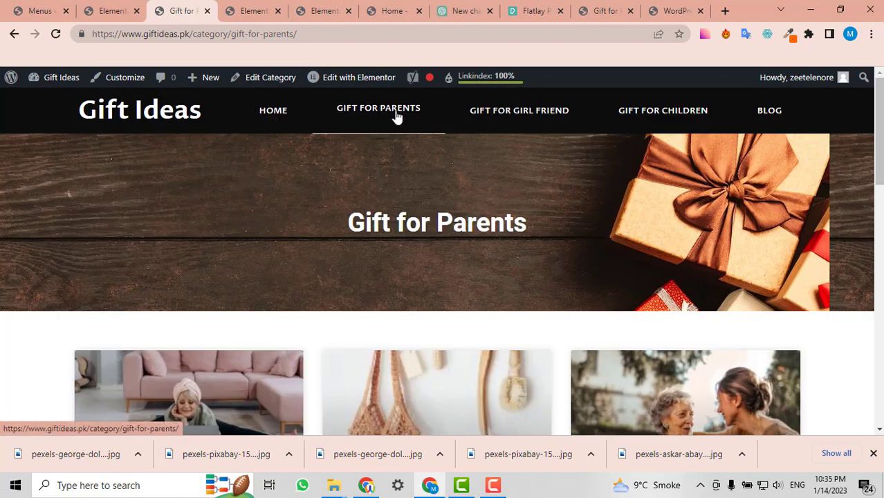
# - Open the live Gift for Children category page and check its title banner and post cards
pyautogui.click(696, 123)
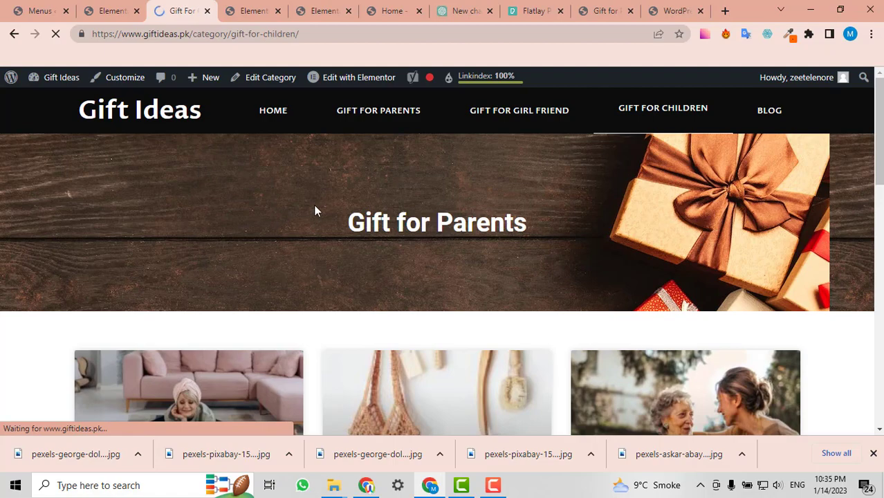
pyautogui.scroll(-2, 442, 155)
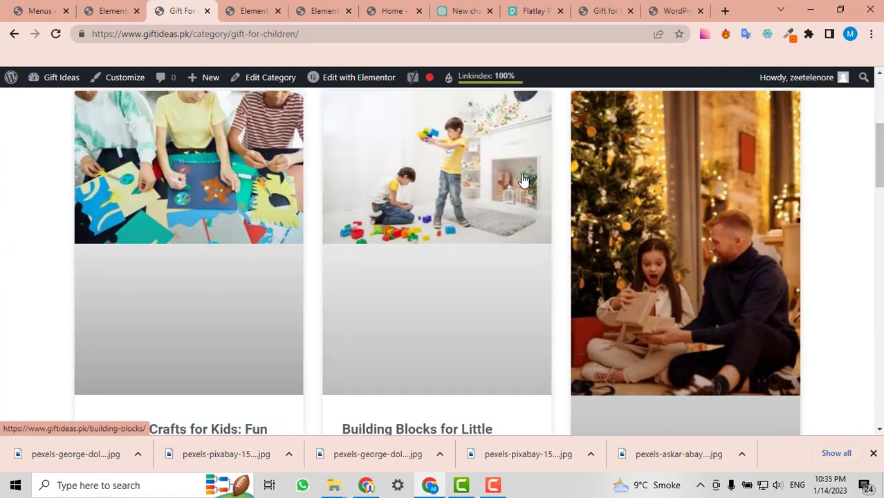
pyautogui.scroll(2, 709, 232)
pyautogui.scroll(-6, 392, 179)
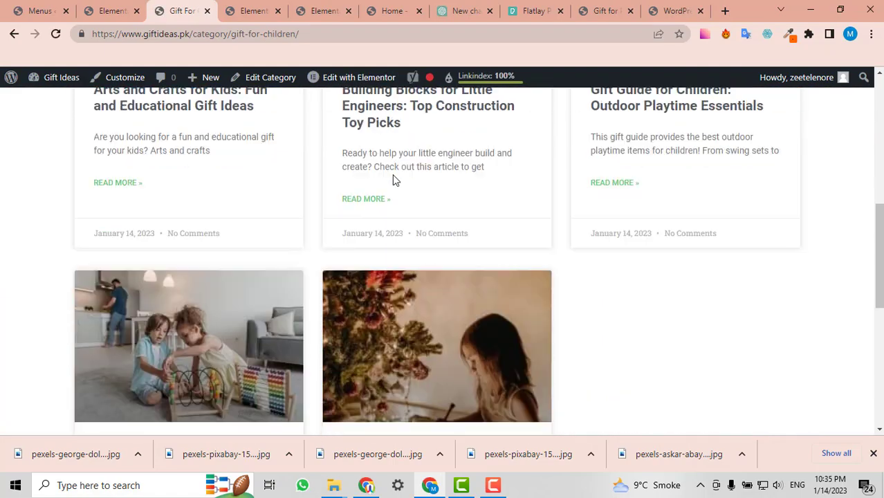
pyautogui.scroll(6, 393, 181)
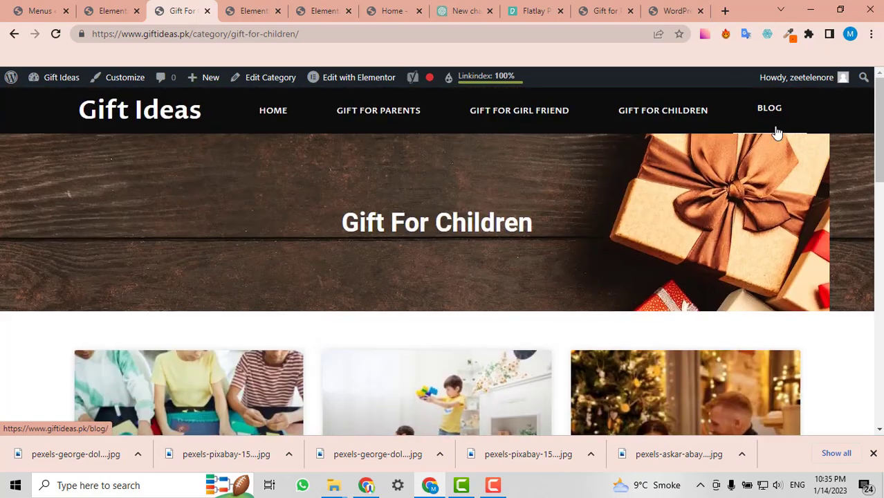
# - Open the live Blog page and examine its banner, post cards and the pagination above the footer
pyautogui.click(772, 112)
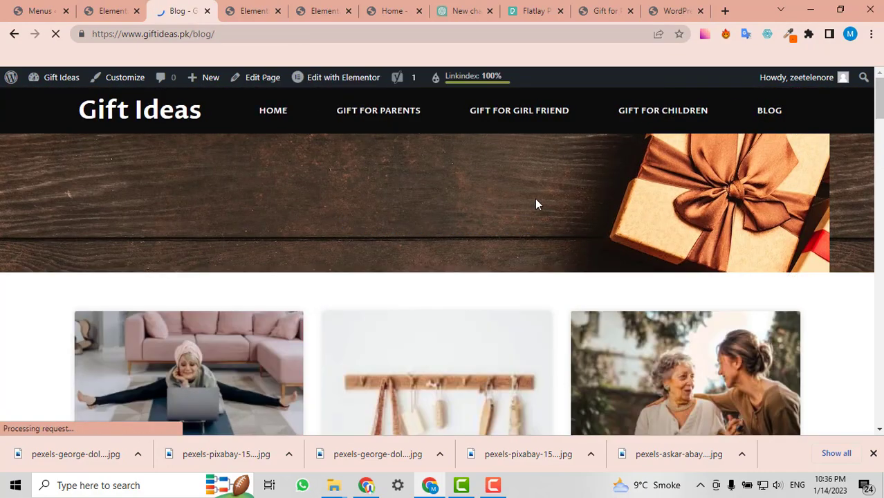
pyautogui.scroll(-1, 536, 204)
pyautogui.scroll(-3, 536, 204)
pyautogui.scroll(4, 537, 197)
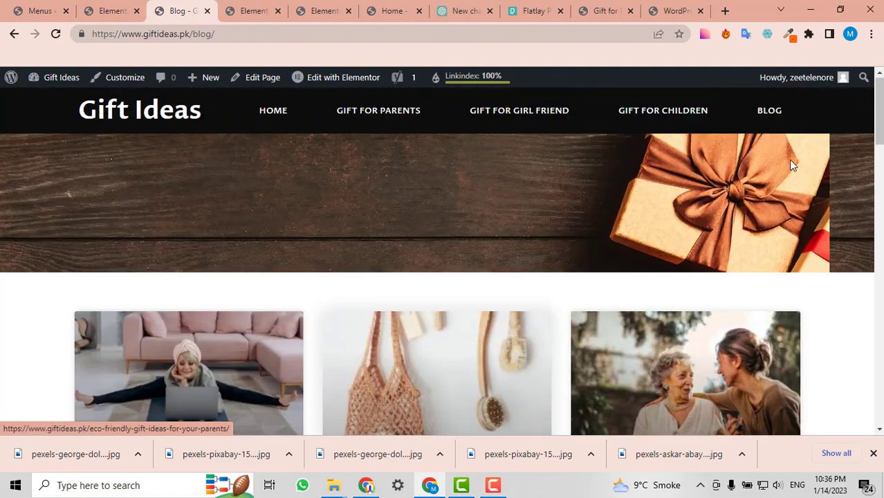
pyautogui.scroll(-14, 464, 255)
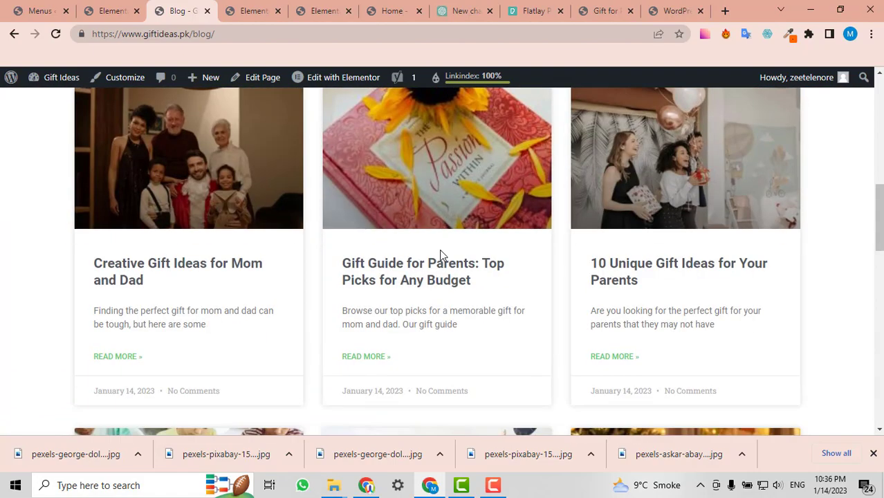
pyautogui.scroll(-3, 441, 257)
pyautogui.scroll(6, 441, 257)
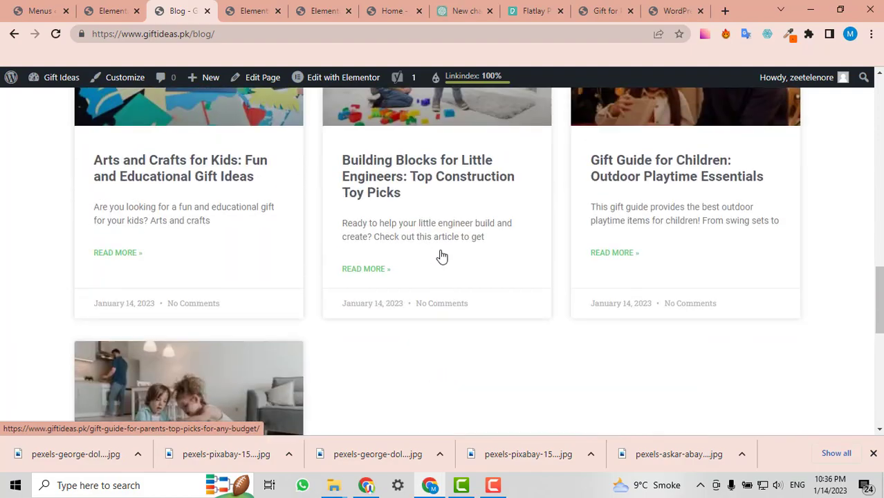
pyautogui.scroll(-7, 441, 257)
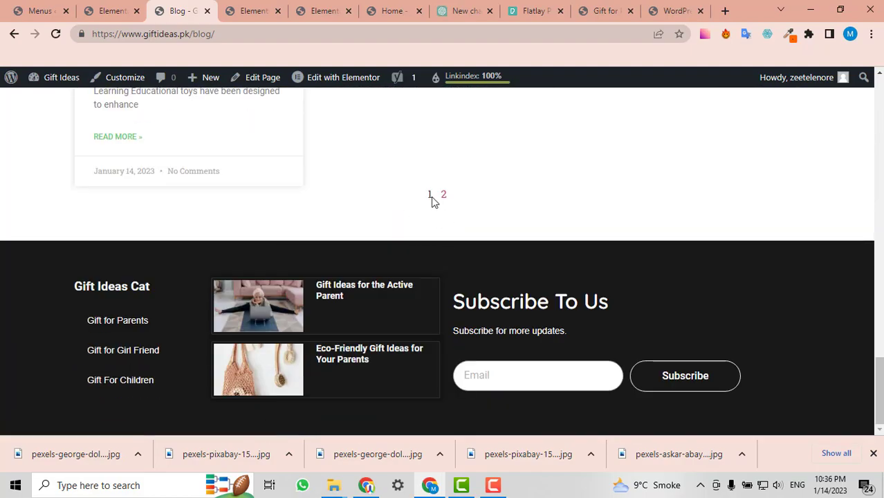
pyautogui.scroll(3, 519, 226)
pyautogui.scroll(10, 415, 225)
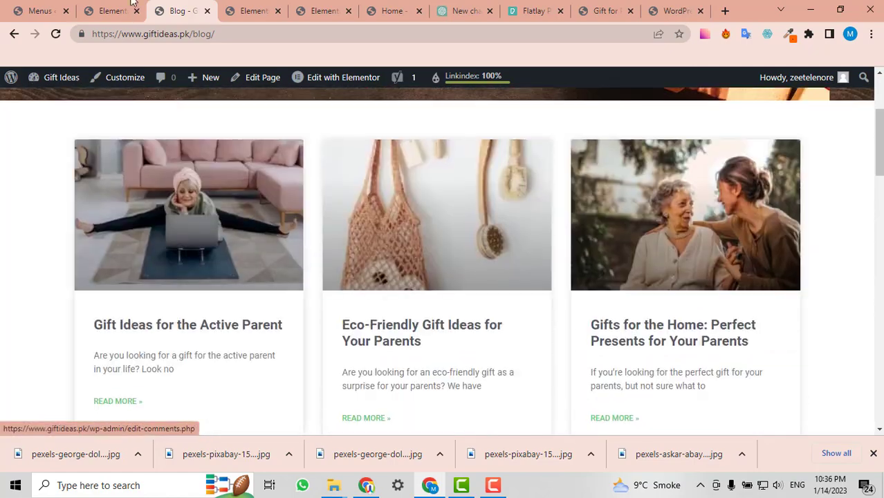
# - Return to the archive template editor and examine the Archive Posts pagination and its content settings
pyautogui.click(130, 7)
pyautogui.scroll(-8, 615, 277)
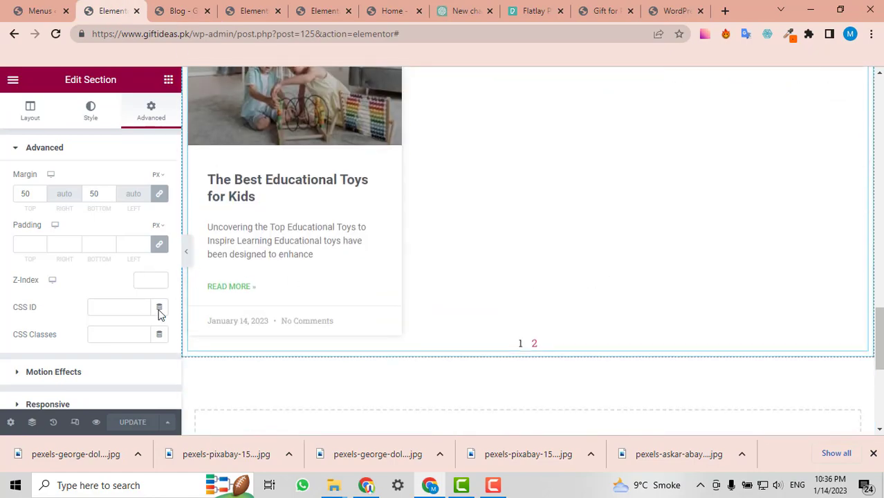
pyautogui.scroll(-2, 162, 313)
pyautogui.scroll(2, 37, 158)
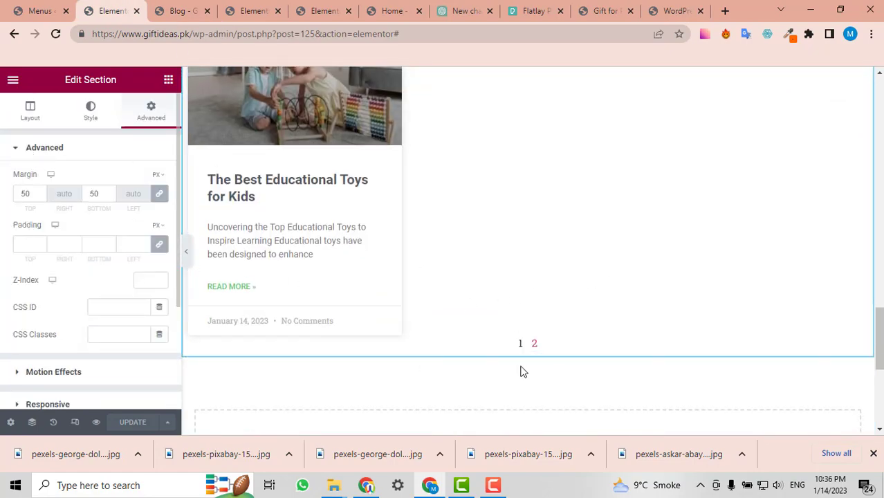
pyautogui.scroll(8, 735, 175)
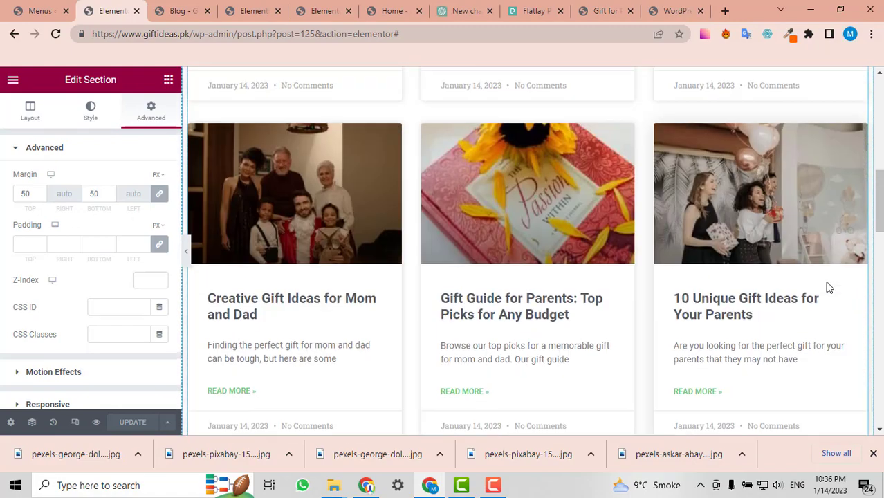
pyautogui.scroll(4, 843, 193)
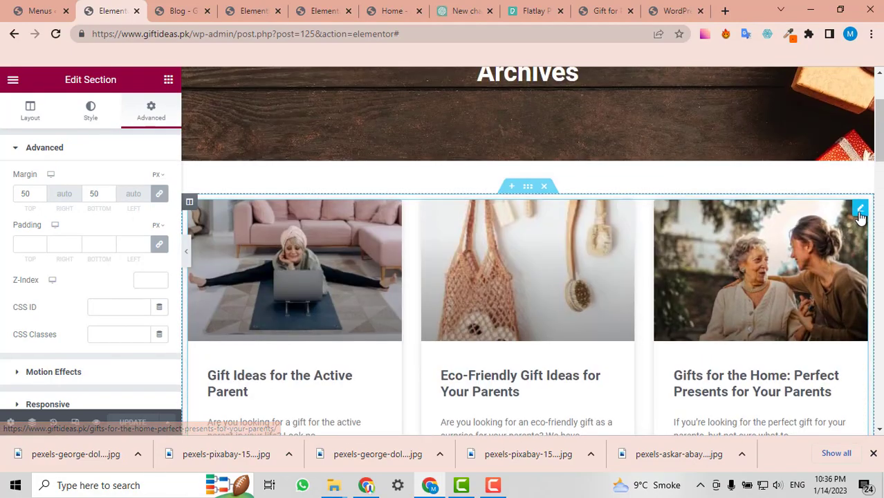
pyautogui.click(505, 346)
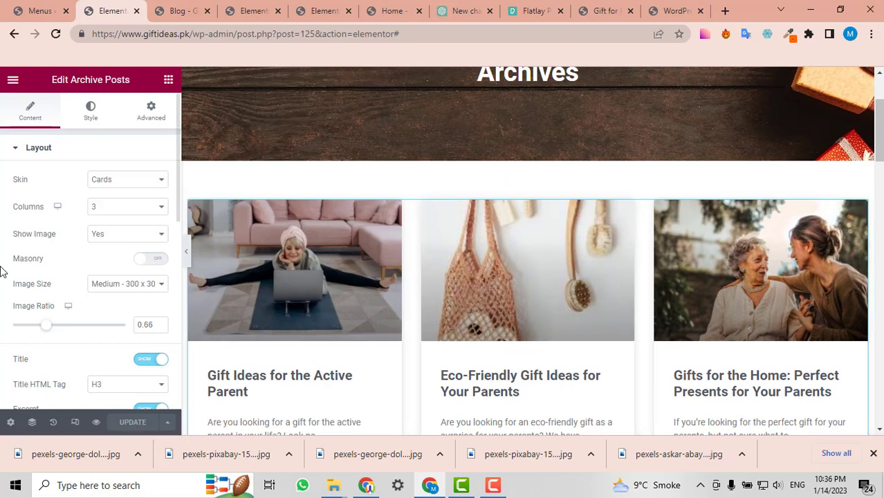
pyautogui.scroll(-5, 154, 317)
pyautogui.scroll(-2, 154, 317)
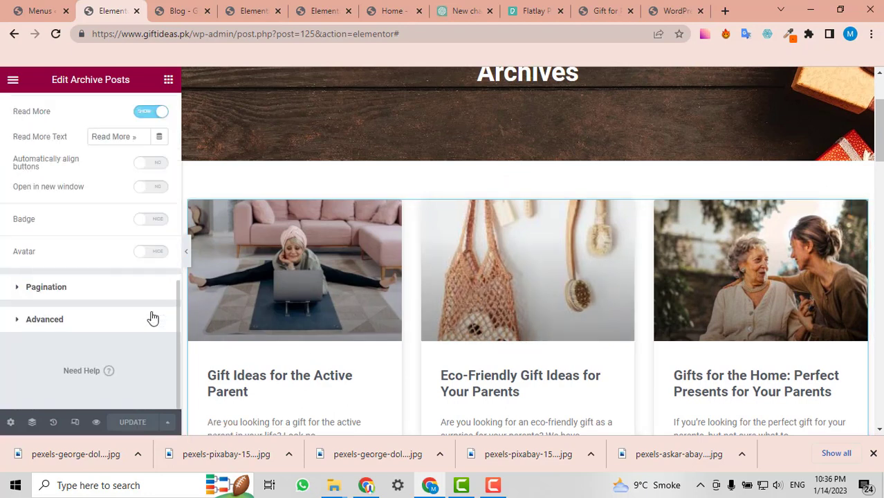
pyautogui.click(63, 291)
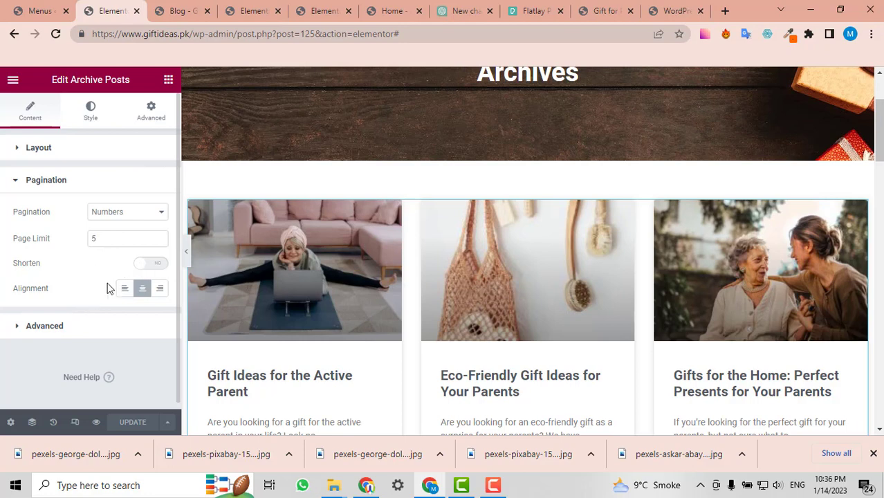
pyautogui.click(45, 326)
# - Examine the Archive Posts pagination style settings, including colors and spacing, and look over the template's post cards
pyautogui.click(91, 118)
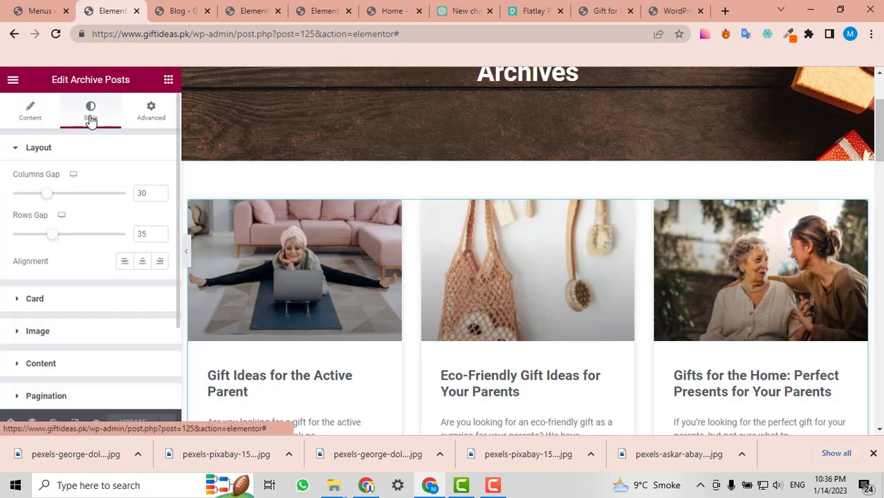
pyautogui.scroll(-2, 86, 282)
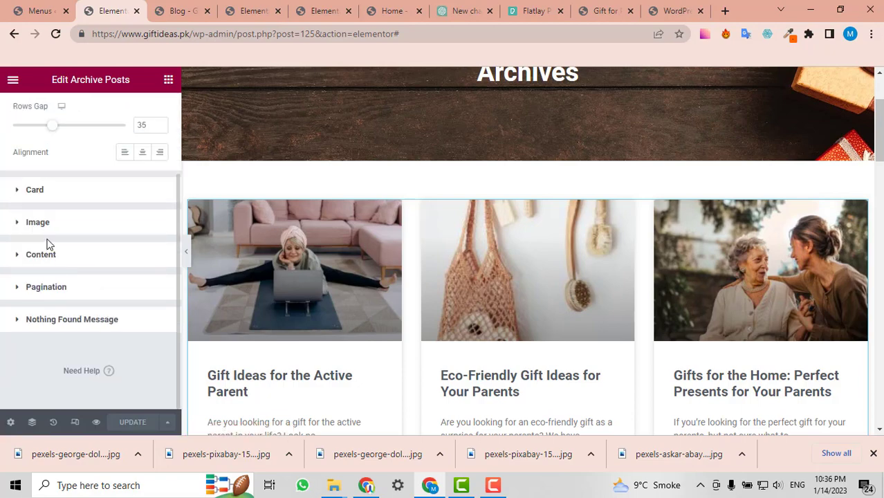
pyautogui.click(59, 274)
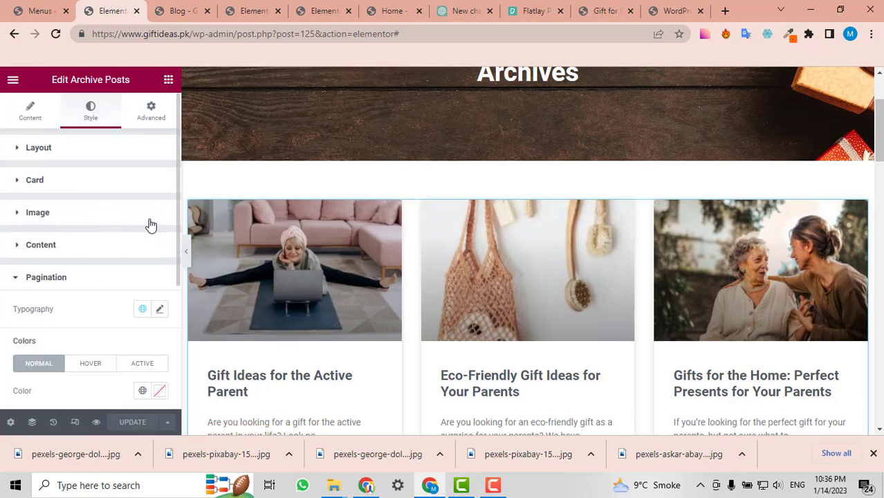
pyautogui.scroll(-4, 612, 331)
pyautogui.scroll(-3, 108, 305)
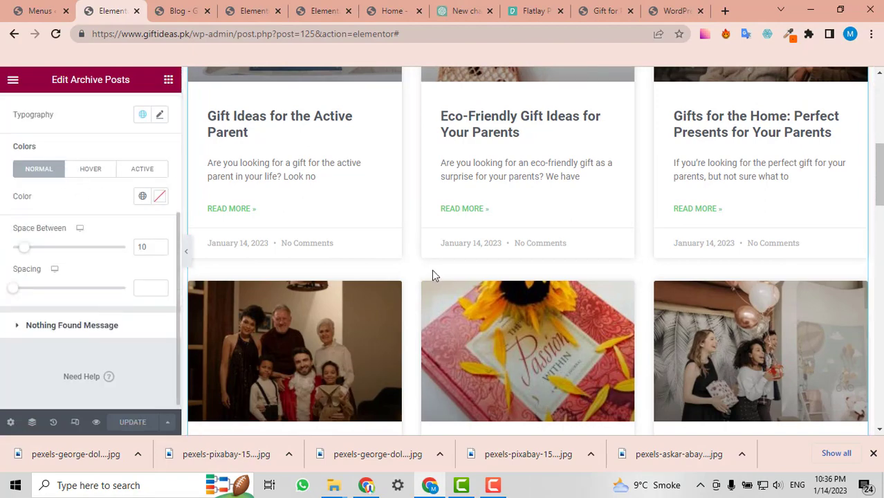
pyautogui.scroll(-10, 584, 318)
pyautogui.scroll(5, 584, 320)
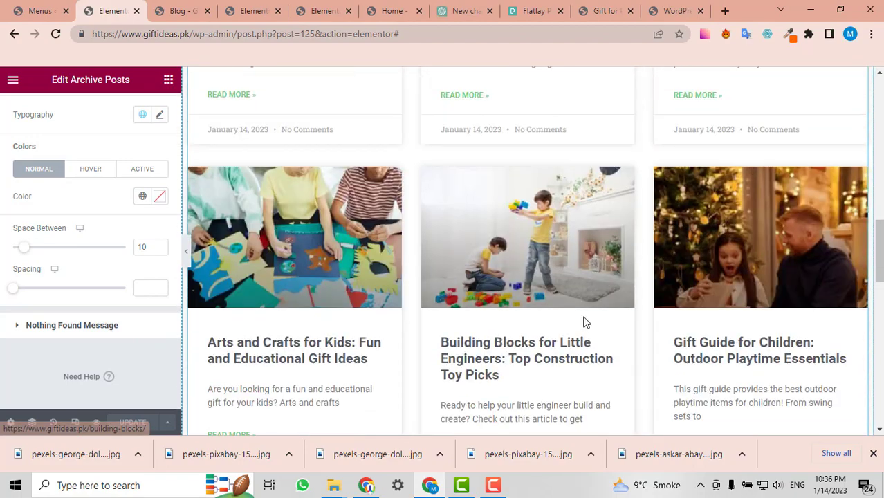
pyautogui.scroll(8, 584, 322)
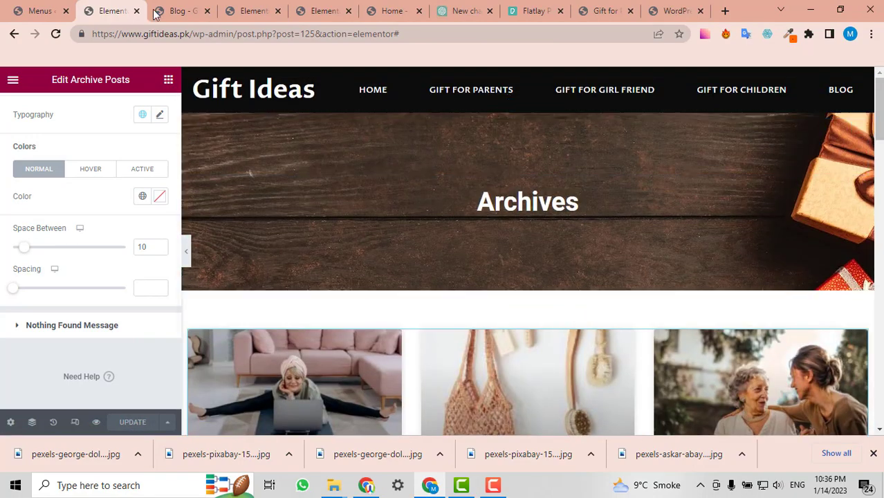
# - Recheck the live Blog page's banner and post cards, and bring up the live Home page
pyautogui.click(179, 11)
pyautogui.scroll(-15, 687, 309)
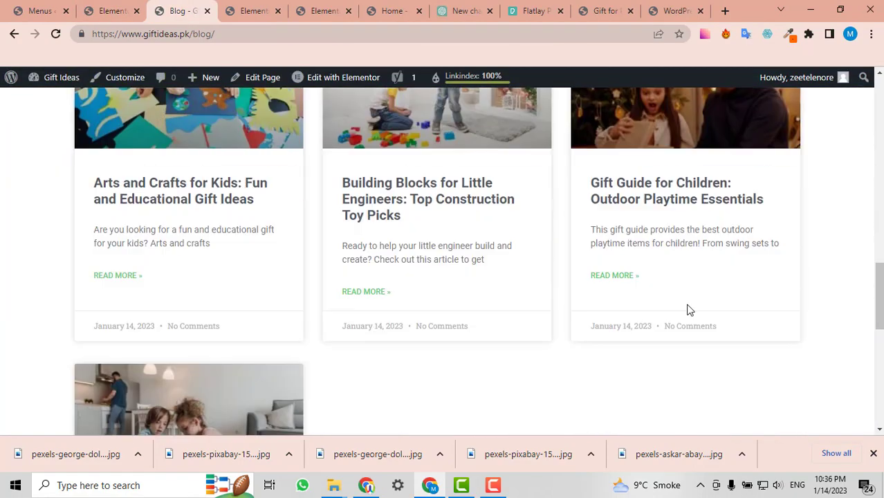
pyautogui.scroll(15, 687, 310)
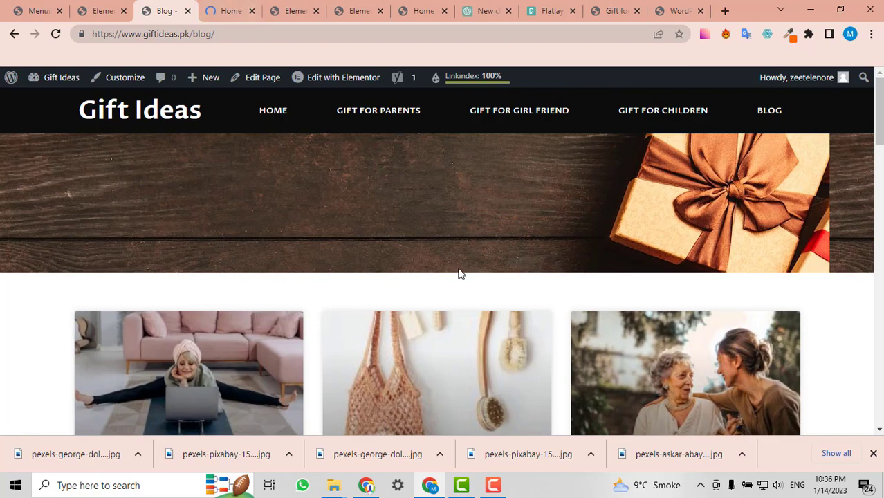
pyautogui.scroll(-3, 460, 274)
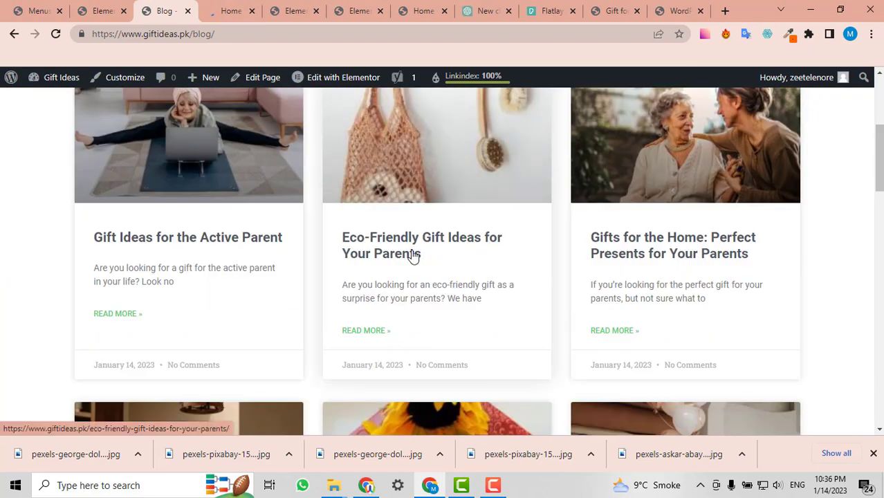
pyautogui.scroll(-9, 338, 287)
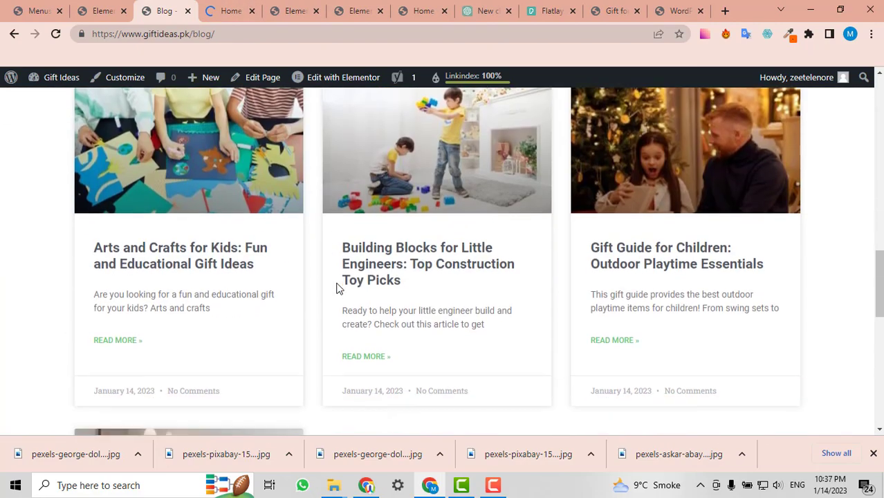
pyautogui.scroll(12, 338, 286)
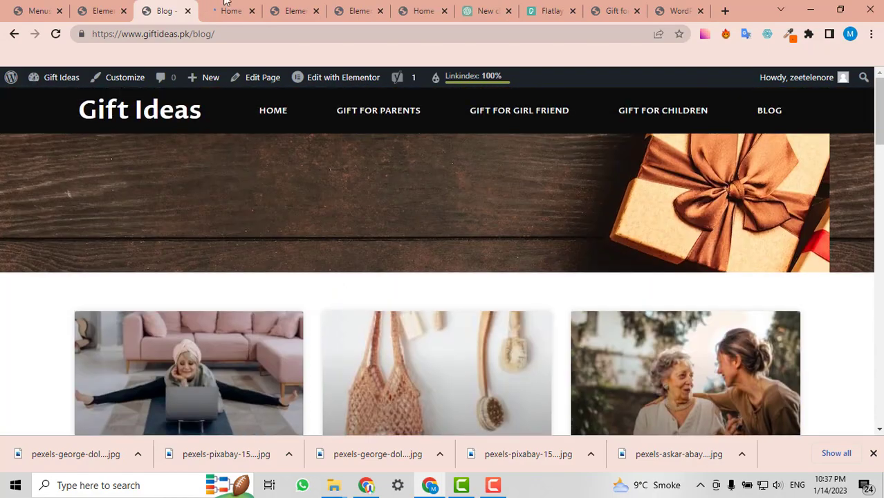
pyautogui.click(224, 4)
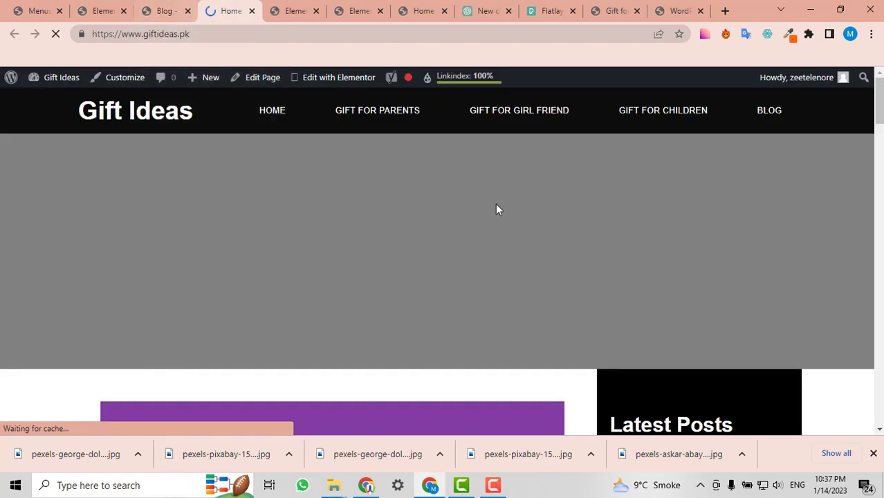
# - Examine the live Home page's sections and sidebar, and compare them with the Blog page's banner and post cards
pyautogui.scroll(-4, 503, 211)
pyautogui.scroll(-5, 503, 211)
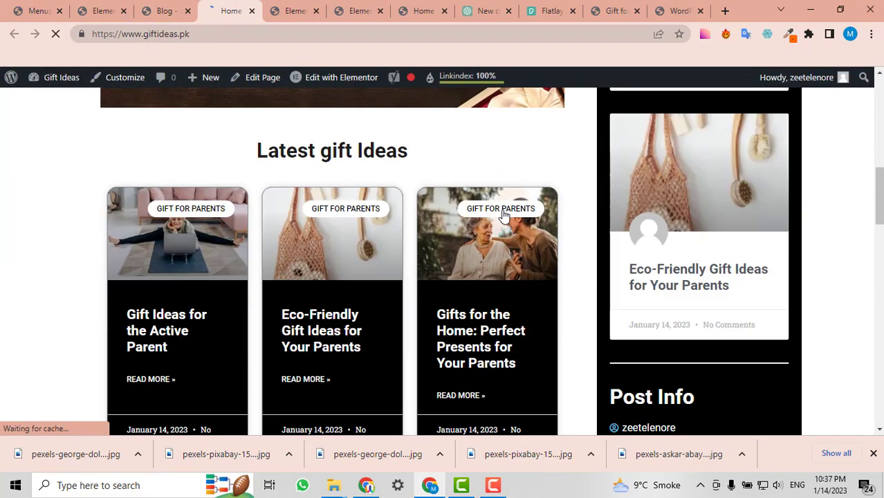
pyautogui.scroll(6, 503, 210)
pyautogui.scroll(3, 503, 213)
pyautogui.scroll(-12, 503, 213)
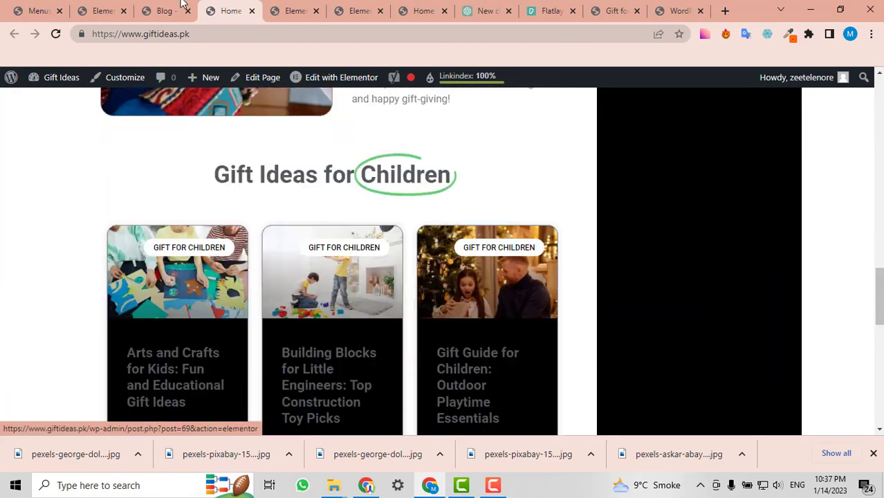
pyautogui.click(167, 10)
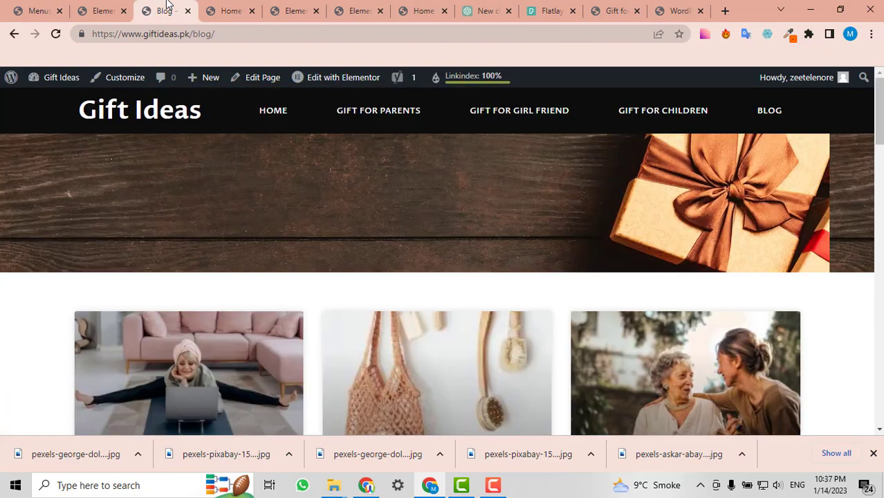
pyautogui.scroll(-5, 515, 314)
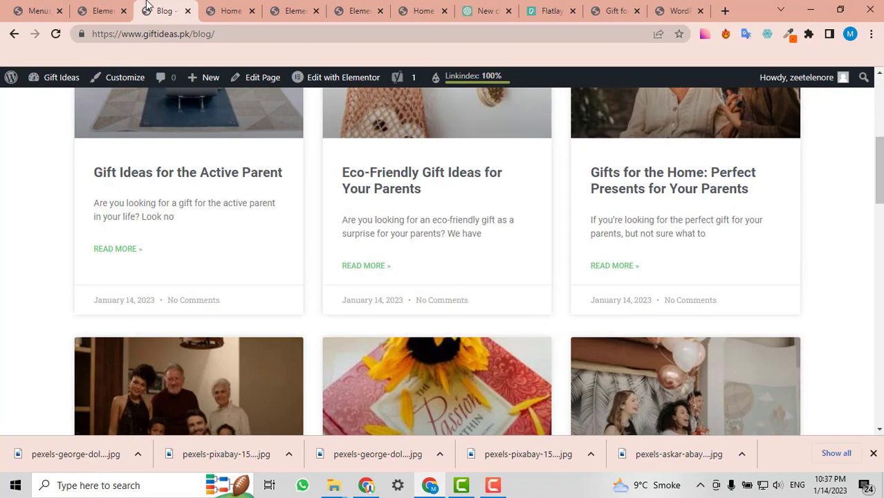
# - Examine the live Home page again, including its grey header area, slider, Latest Posts sidebar and Gift Ideas for Children section
pyautogui.click(225, 11)
pyautogui.scroll(10, 501, 255)
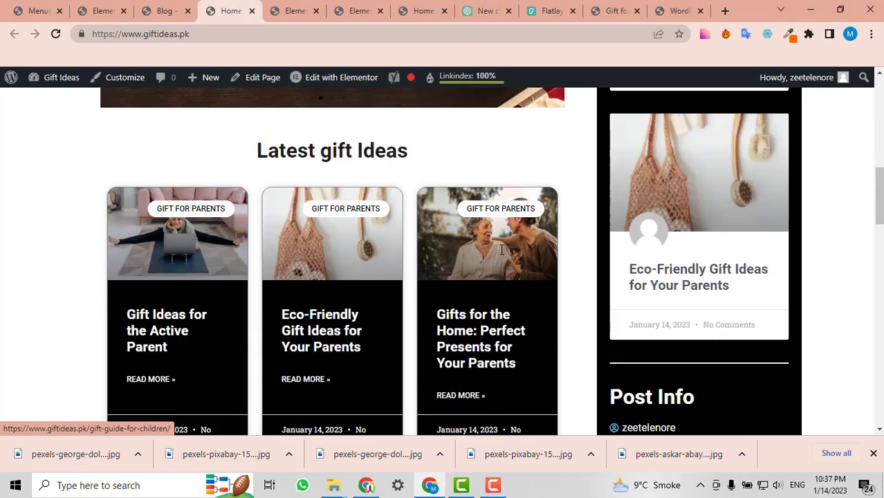
pyautogui.scroll(3, 501, 255)
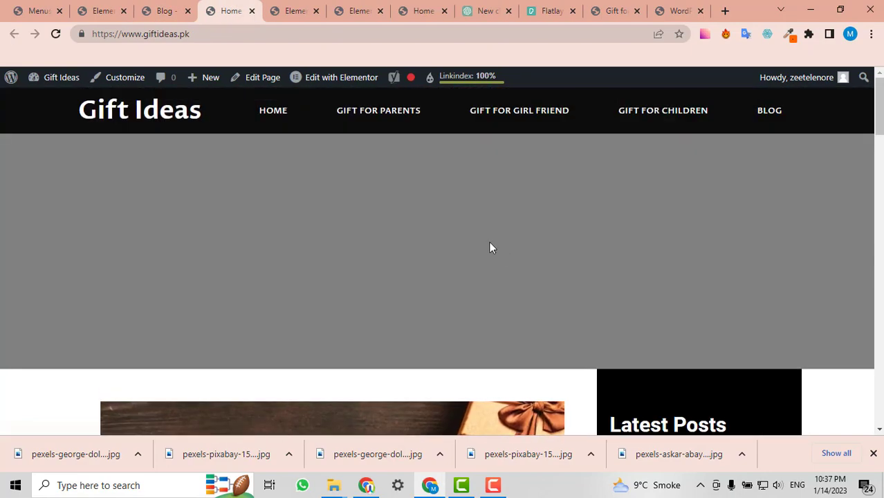
pyautogui.scroll(-3, 489, 248)
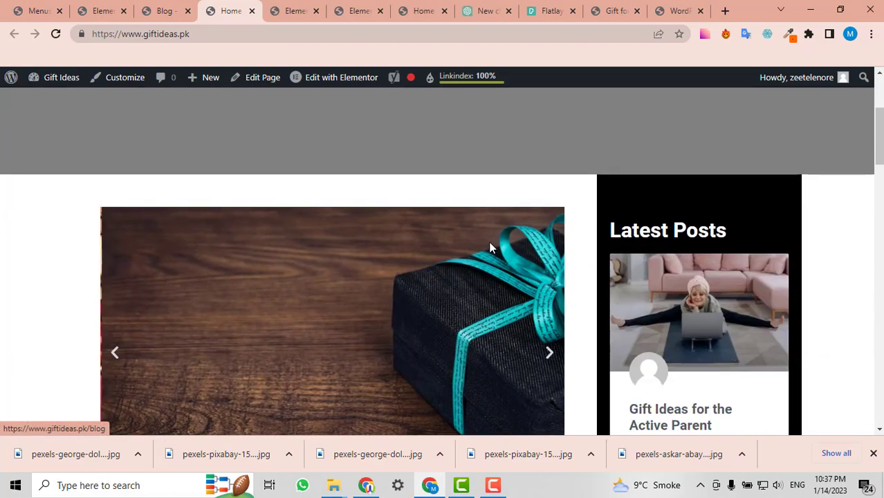
pyautogui.scroll(-2, 490, 247)
pyautogui.scroll(-15, 489, 248)
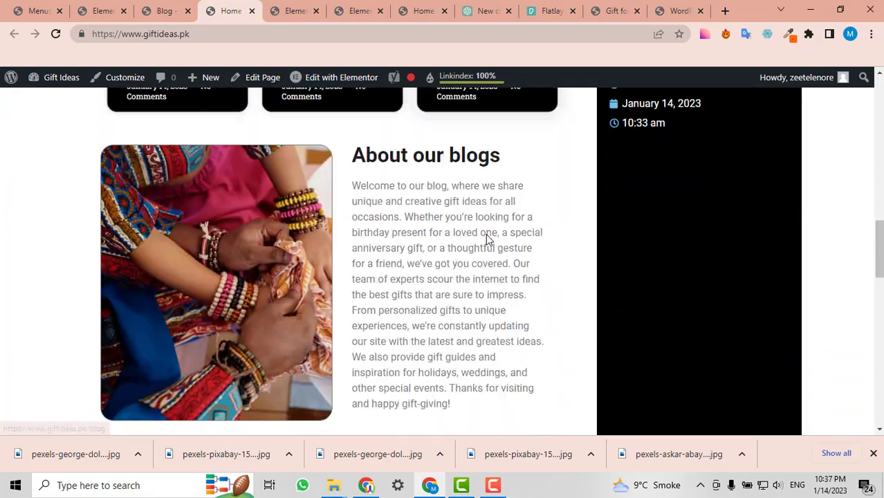
pyautogui.scroll(20, 468, 222)
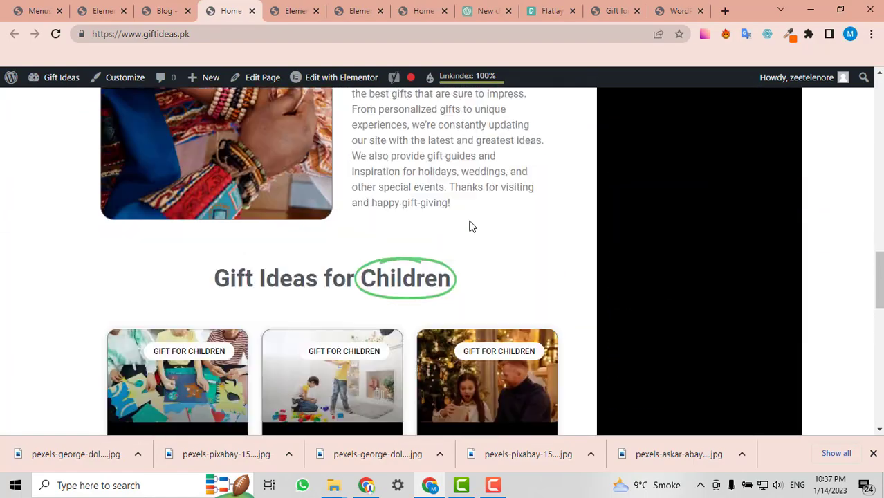
pyautogui.scroll(-5, 582, 270)
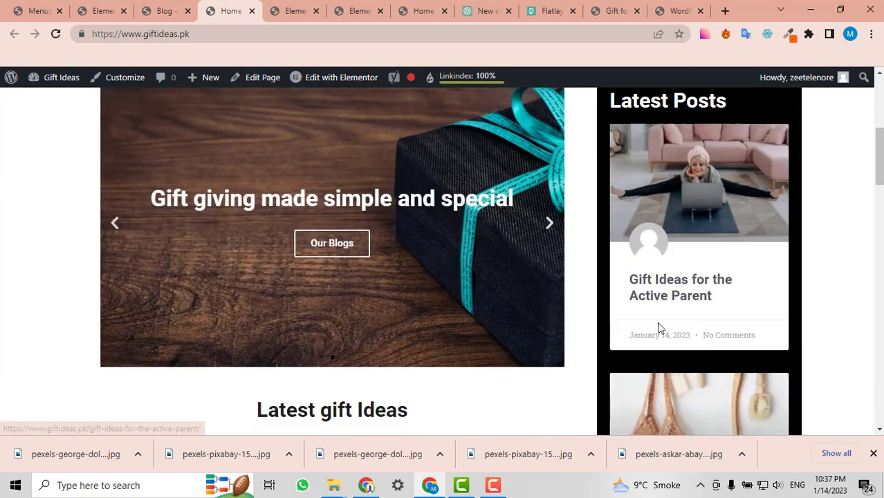
pyautogui.scroll(-6, 614, 188)
pyautogui.scroll(-4, 612, 188)
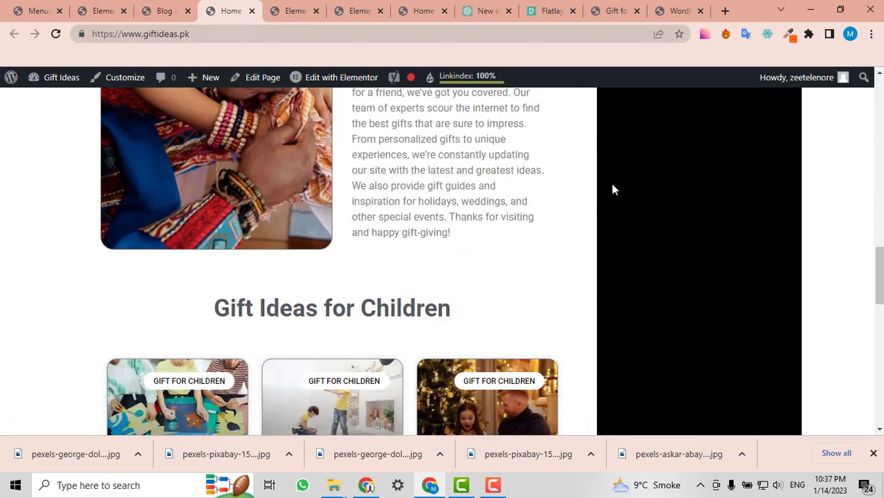
pyautogui.scroll(10, 611, 190)
# - Bring up the Single Post Template in its Elementor editor, showing the post title banner
pyautogui.click(178, 8)
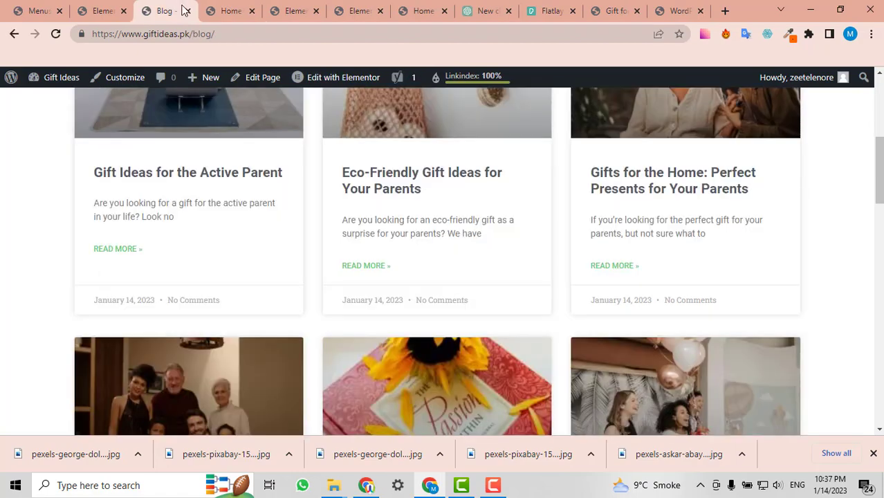
pyautogui.click(104, 10)
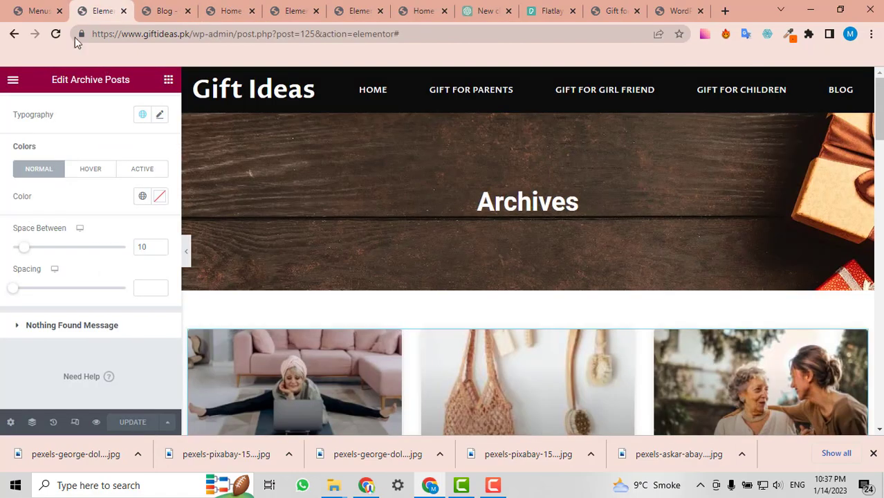
pyautogui.click(248, 4)
pyautogui.click(292, 7)
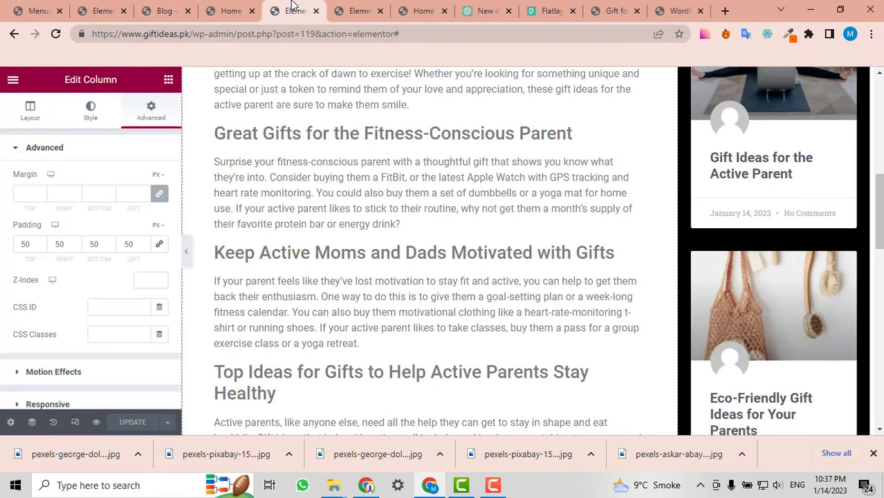
pyautogui.scroll(10, 636, 215)
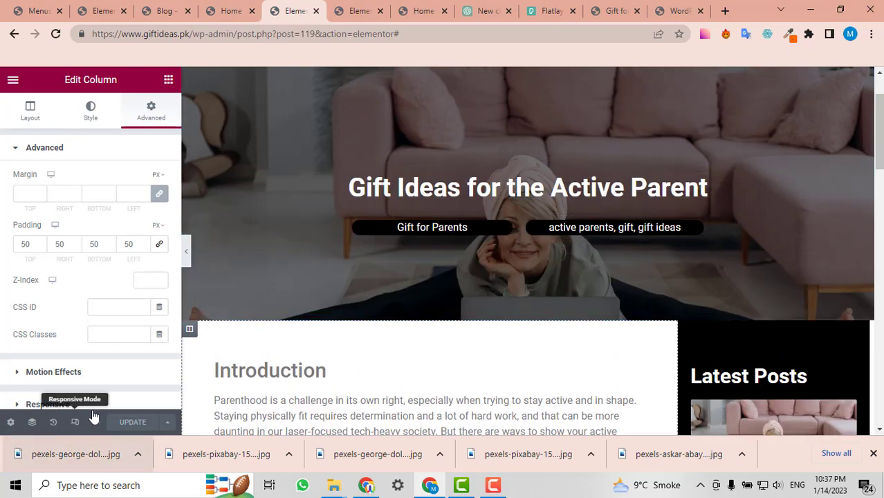
# - Add an Exclude condition for Front Page to the Single Post Template's display conditions and save them
pyautogui.click(9, 423)
pyautogui.click(165, 423)
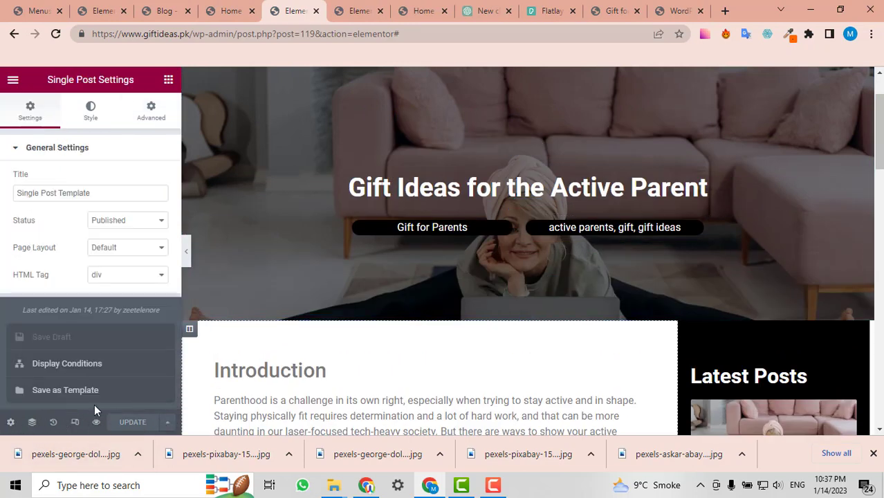
pyautogui.click(69, 364)
pyautogui.scroll(-1, 415, 346)
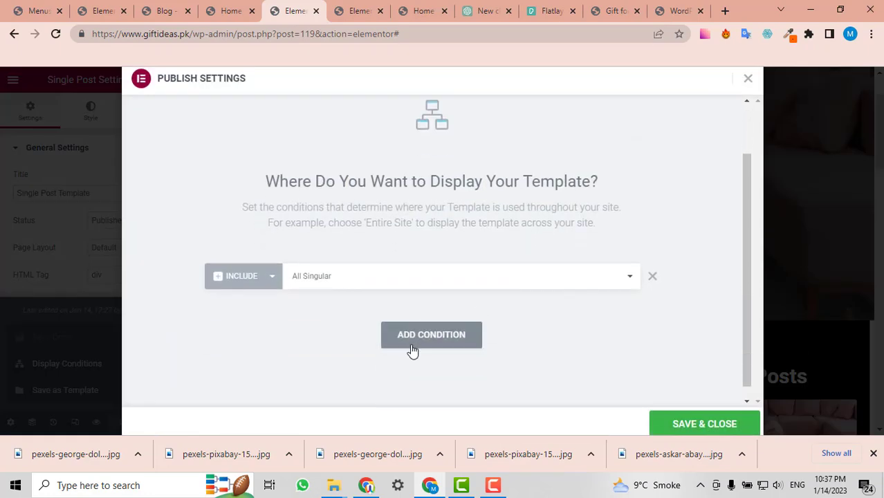
pyautogui.click(411, 338)
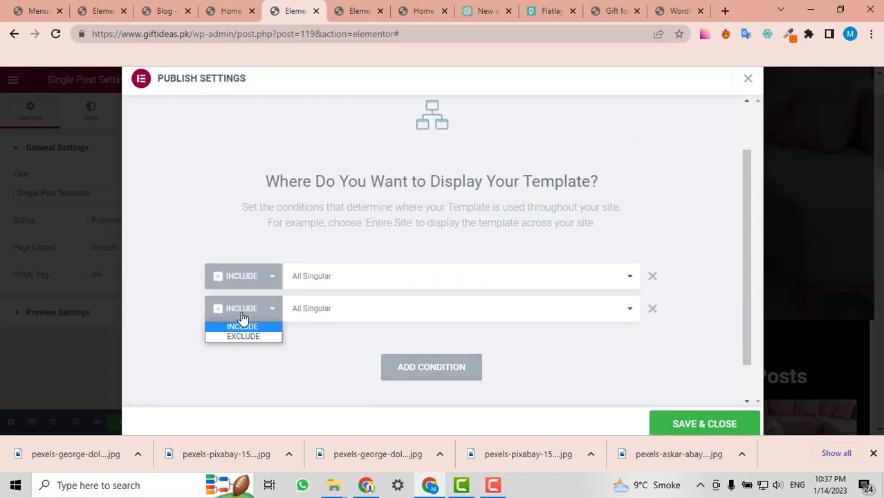
pyautogui.click(241, 337)
pyautogui.click(340, 311)
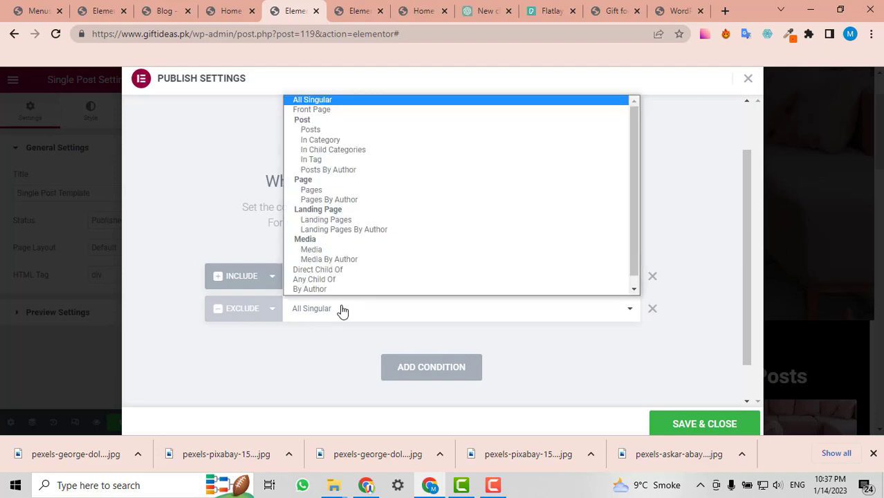
pyautogui.scroll(-1, 341, 275)
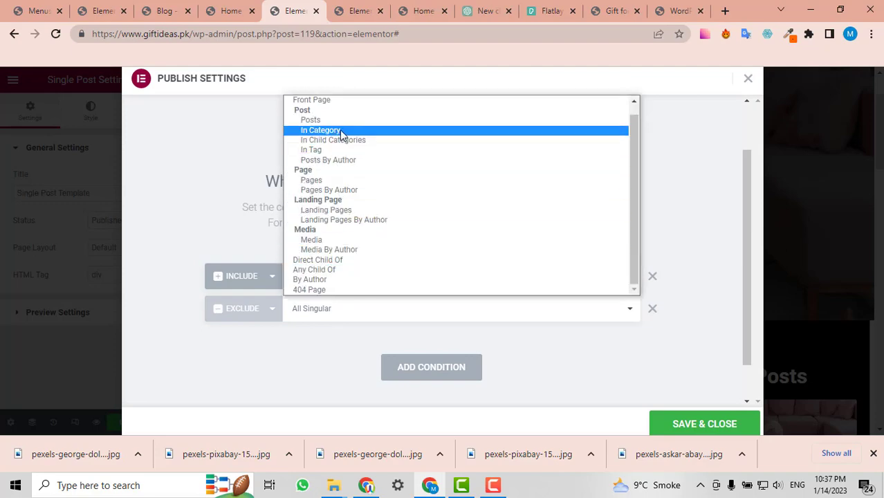
pyautogui.click(338, 101)
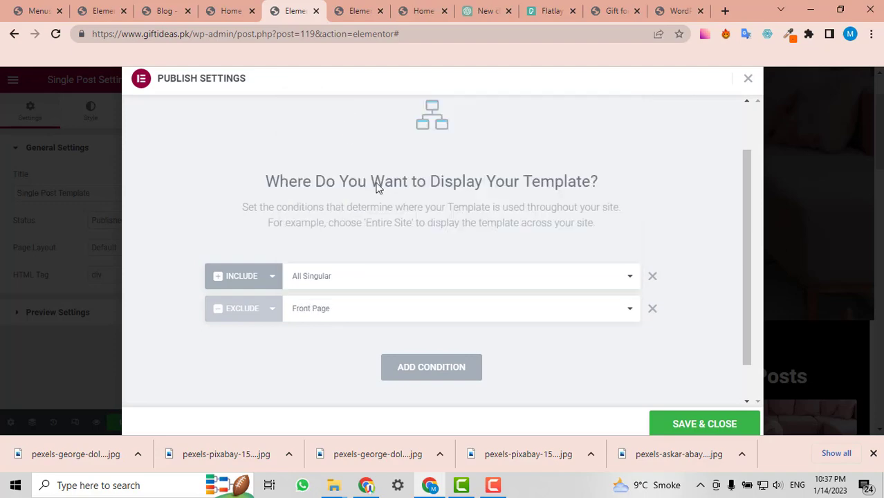
pyautogui.click(698, 423)
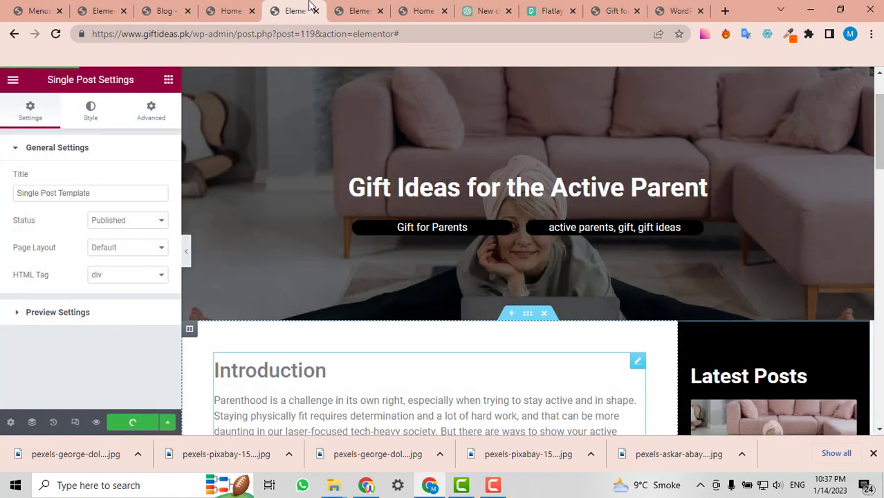
# - Bring up the live Home page and check its layout from the slider down to the footer
pyautogui.click(354, 8)
pyautogui.click(429, 8)
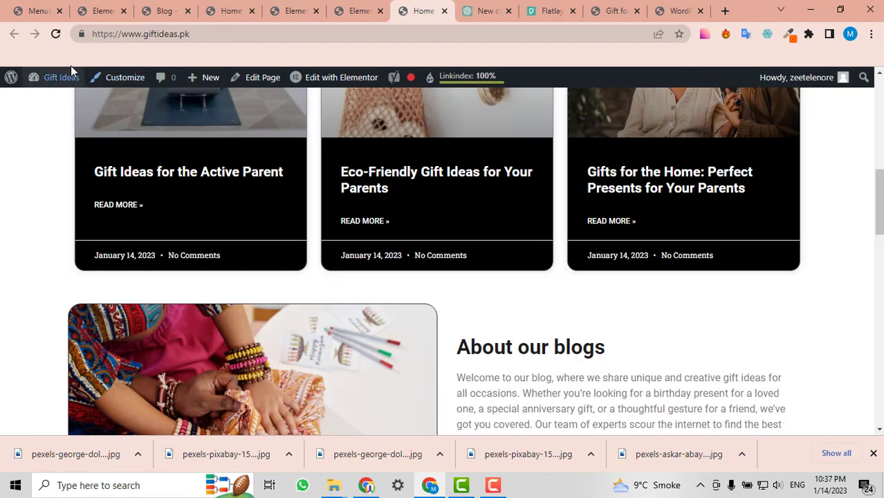
pyautogui.scroll(10, 308, 273)
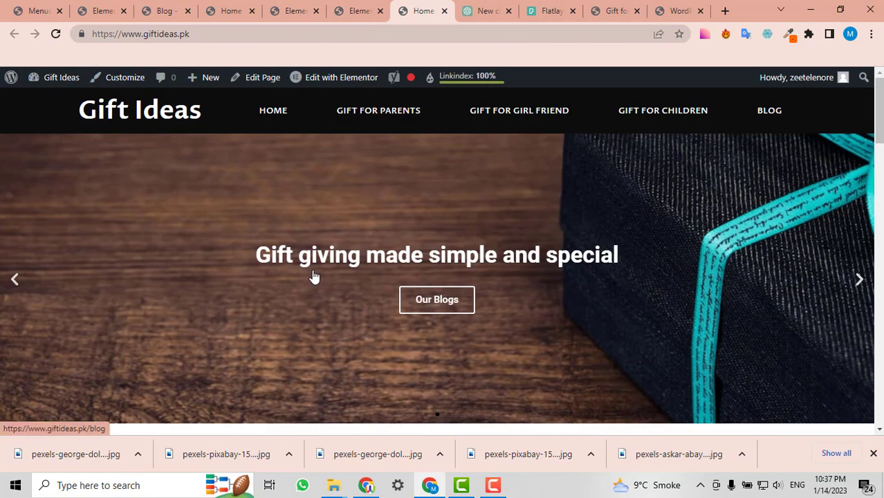
pyautogui.click(384, 8)
pyautogui.click(419, 9)
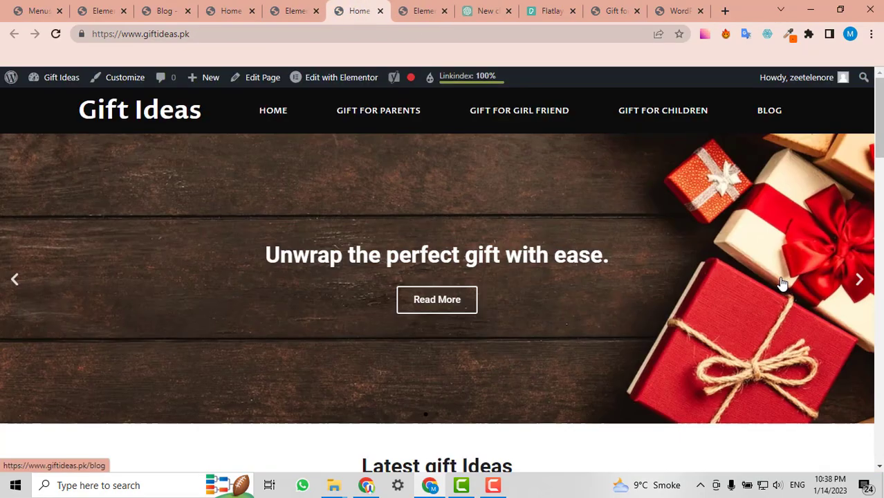
pyautogui.scroll(-10, 786, 284)
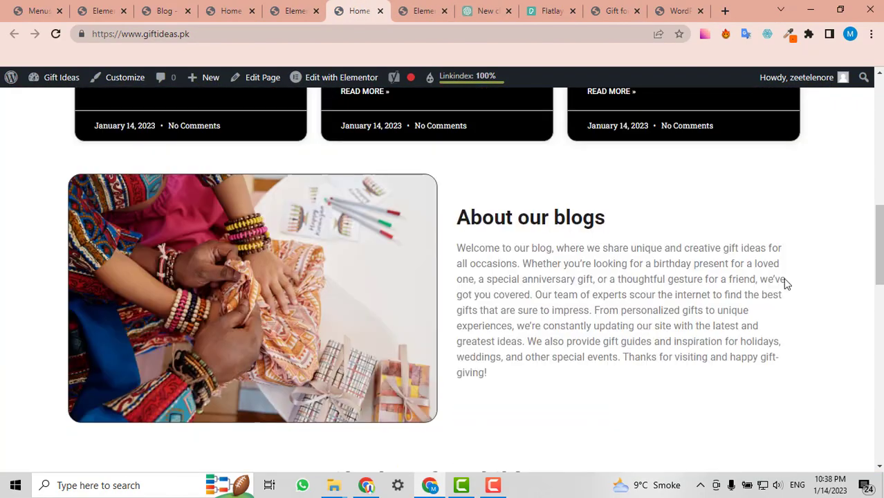
pyautogui.scroll(4, 785, 284)
pyautogui.scroll(6, 786, 284)
pyautogui.scroll(-15, 785, 284)
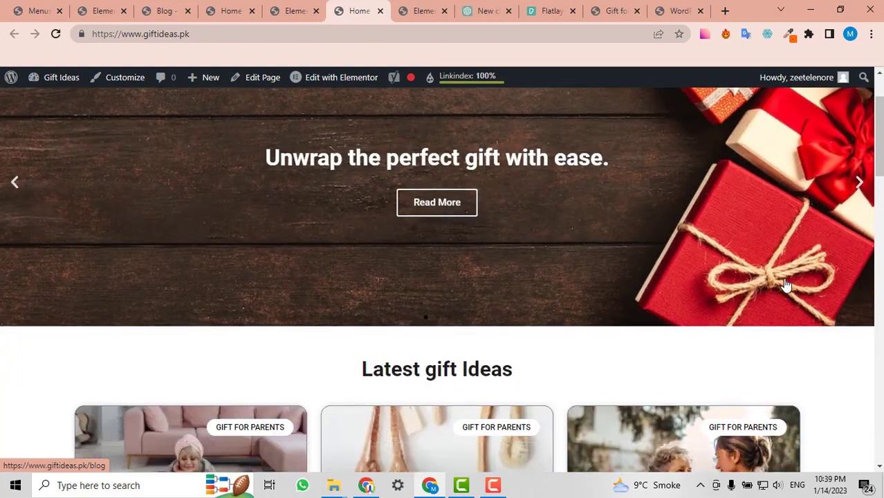
pyautogui.scroll(8, 794, 284)
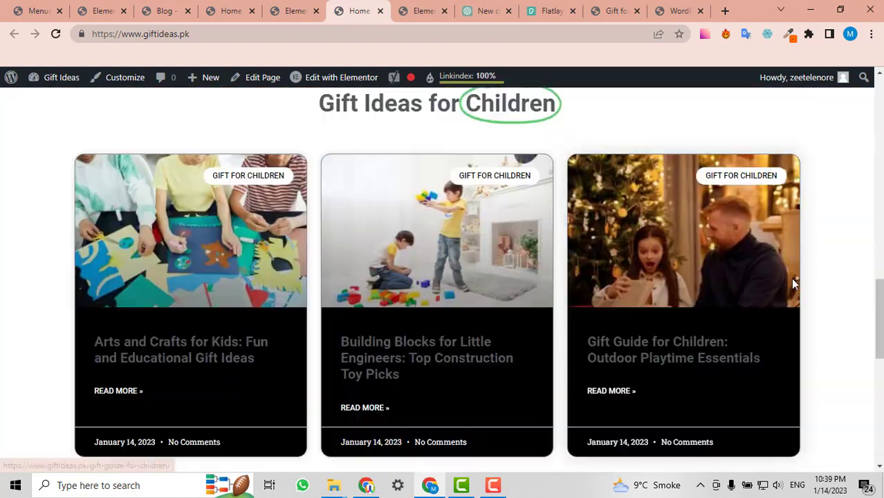
pyautogui.scroll(-8, 794, 284)
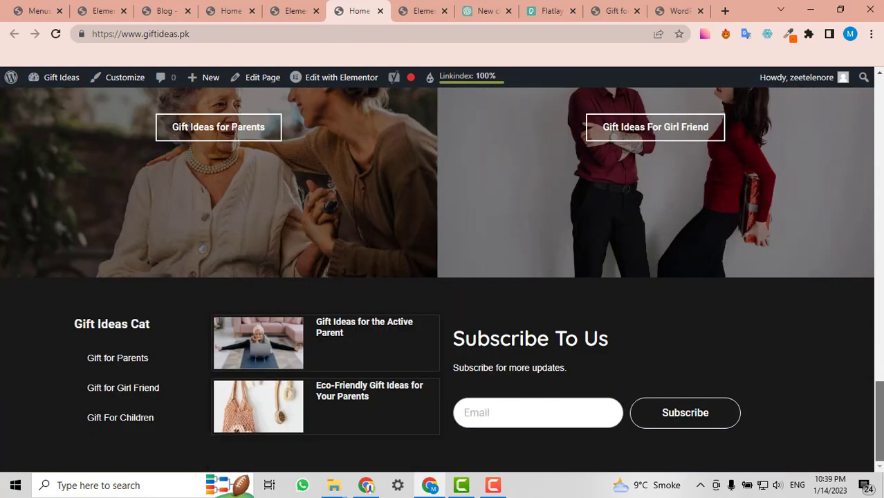
# - Recheck the Home page's slider, Latest gift Ideas cards and About our blogs section
pyautogui.scroll(10, 286, 164)
pyautogui.scroll(-4, 403, 222)
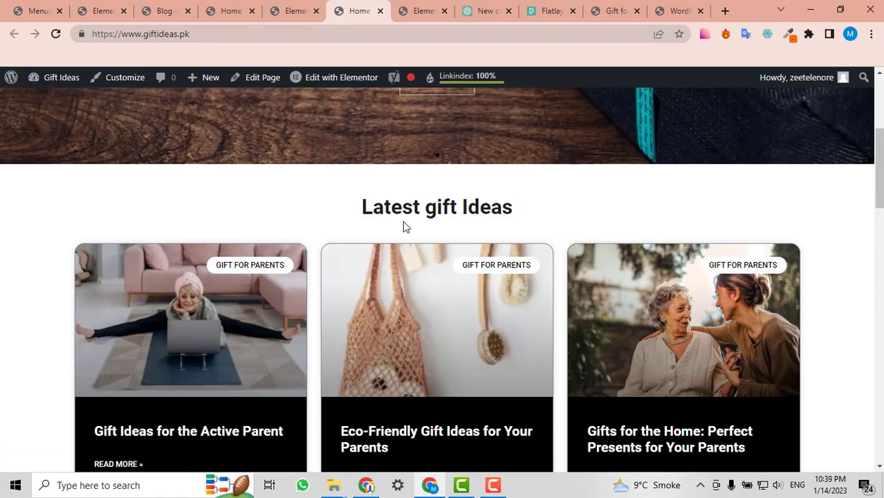
pyautogui.scroll(-8, 404, 227)
pyautogui.scroll(10, 404, 227)
pyautogui.scroll(-6, 404, 227)
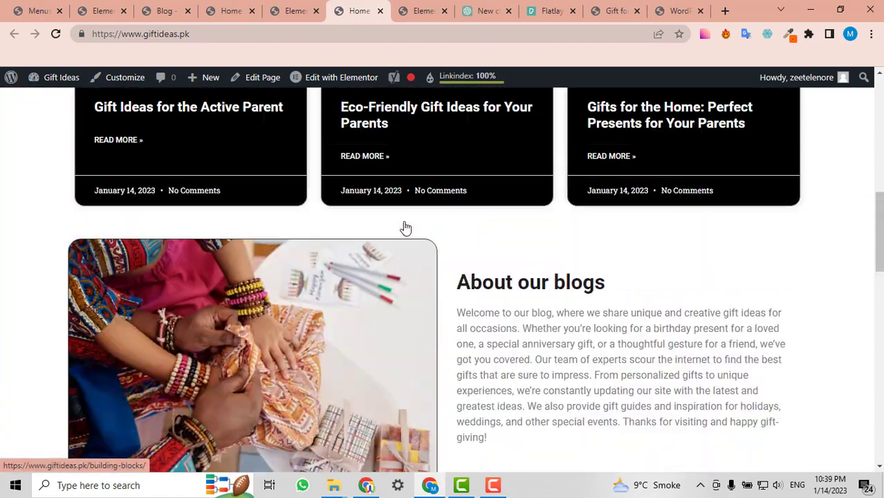
pyautogui.scroll(8, 408, 221)
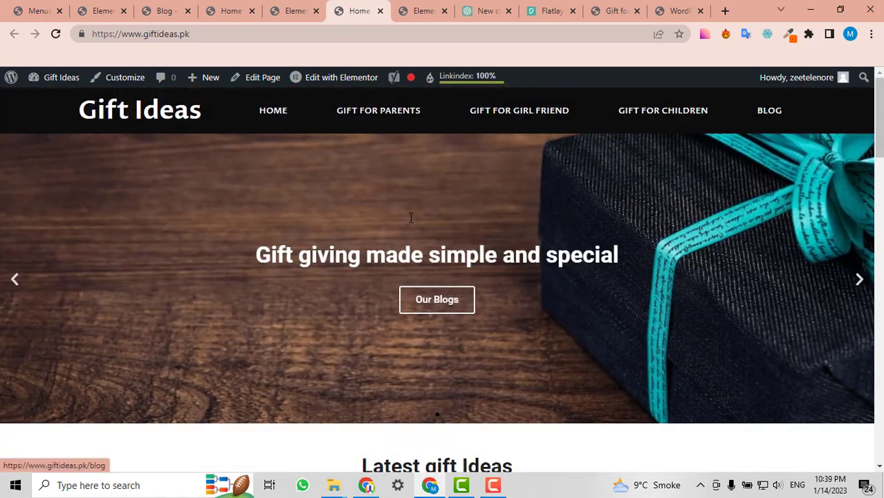
pyautogui.scroll(-3, 411, 220)
pyautogui.scroll(3, 411, 223)
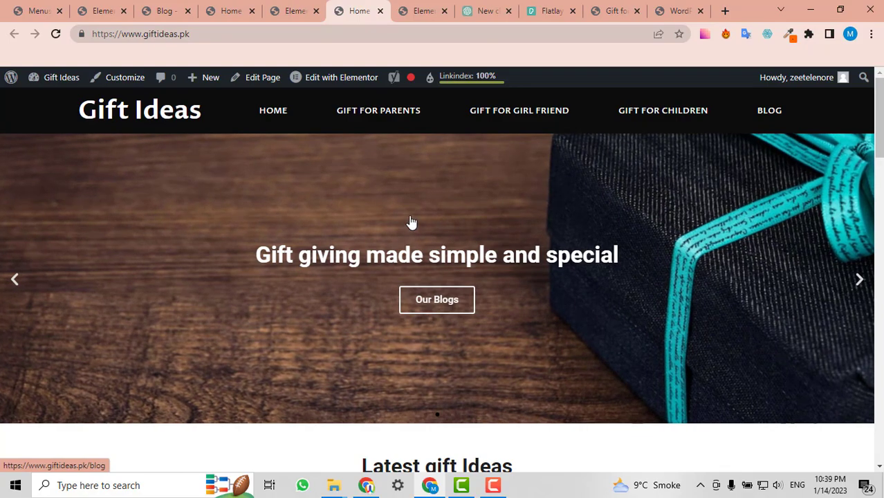
pyautogui.scroll(-3, 226, 210)
pyautogui.scroll(3, 226, 211)
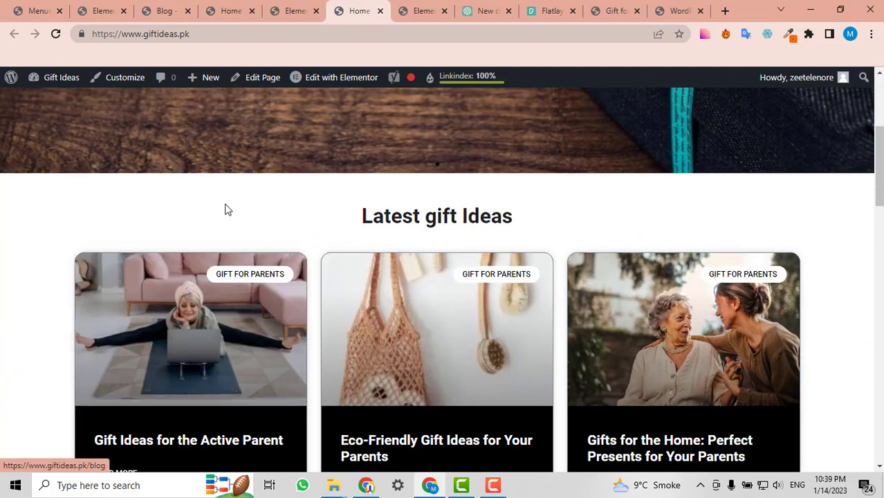
# - Review the Home page's Gift Ideas for Children cards, the Parents and Girl Friend banners, and the footer
pyautogui.scroll(-5, 226, 210)
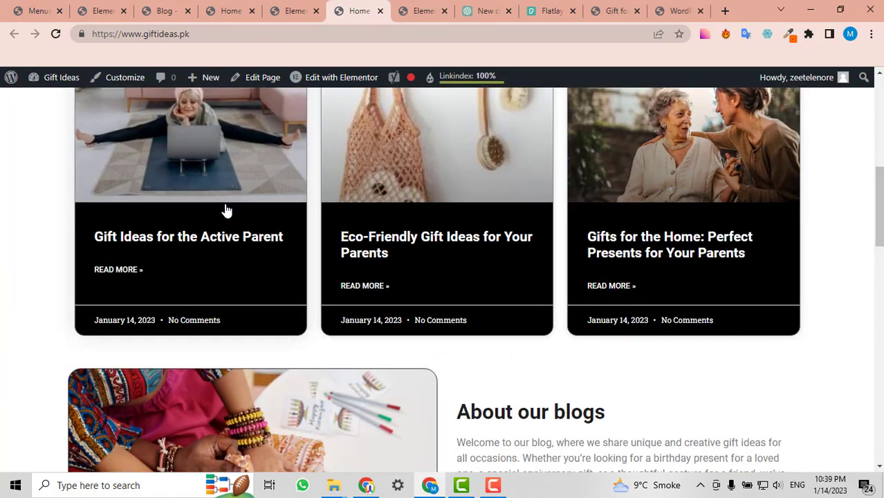
pyautogui.scroll(-4, 226, 210)
pyautogui.scroll(-8, 225, 207)
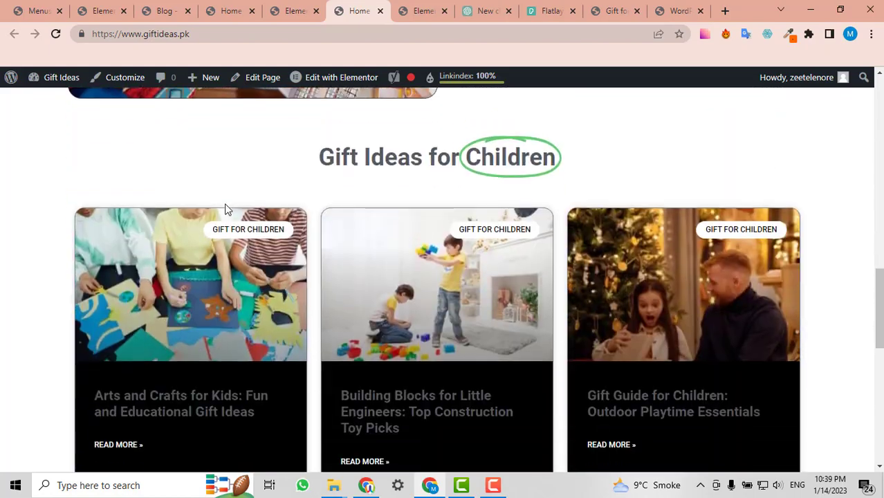
pyautogui.scroll(-3, 301, 206)
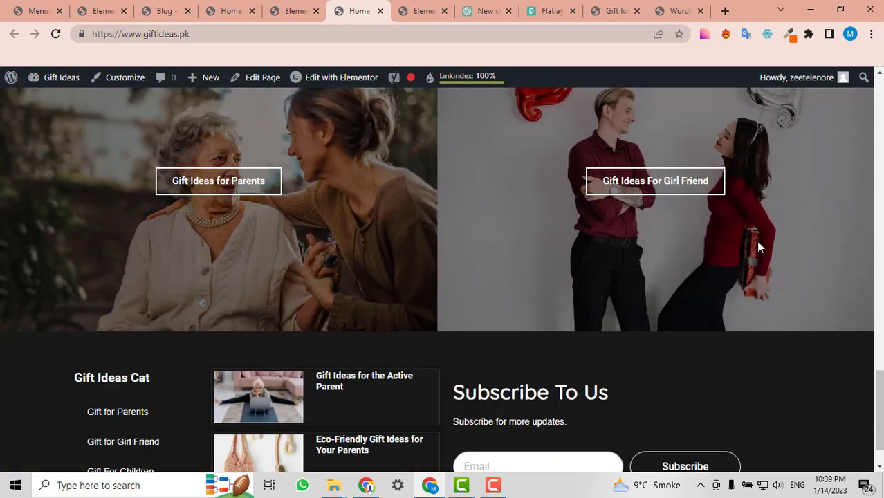
pyautogui.scroll(3, 756, 240)
pyautogui.scroll(-4, 756, 241)
pyautogui.scroll(9, 759, 247)
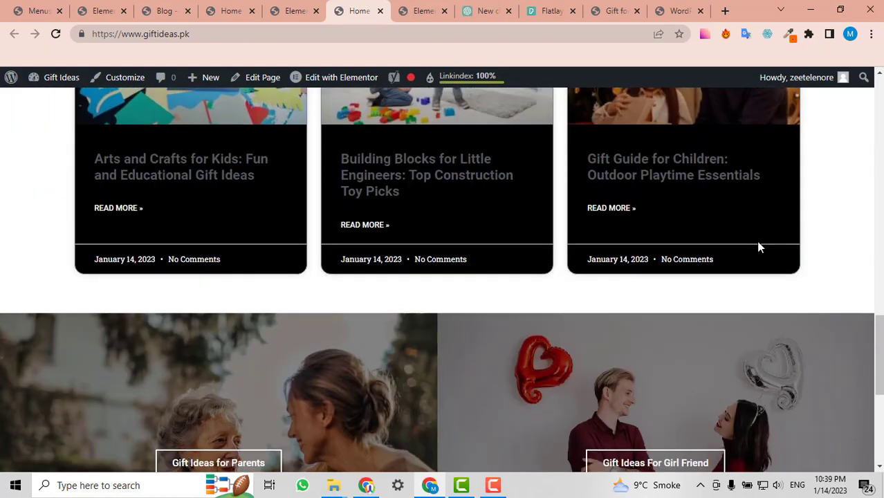
pyautogui.scroll(6, 761, 247)
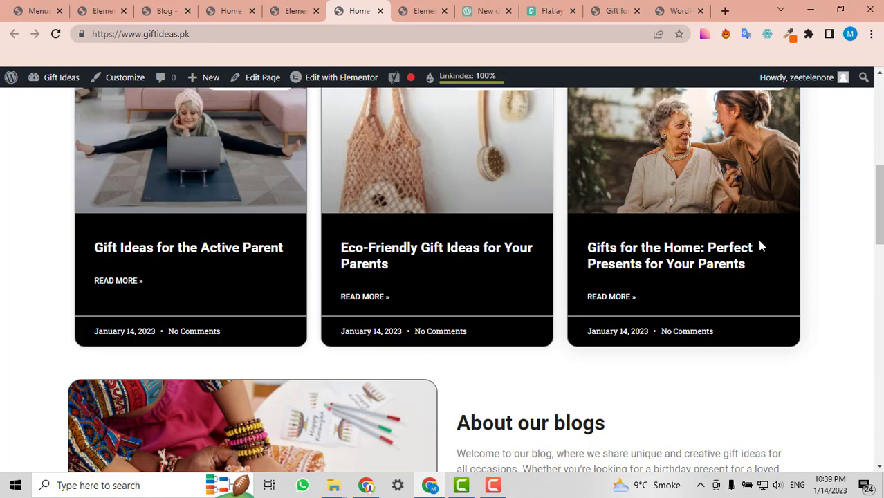
pyautogui.scroll(8, 759, 247)
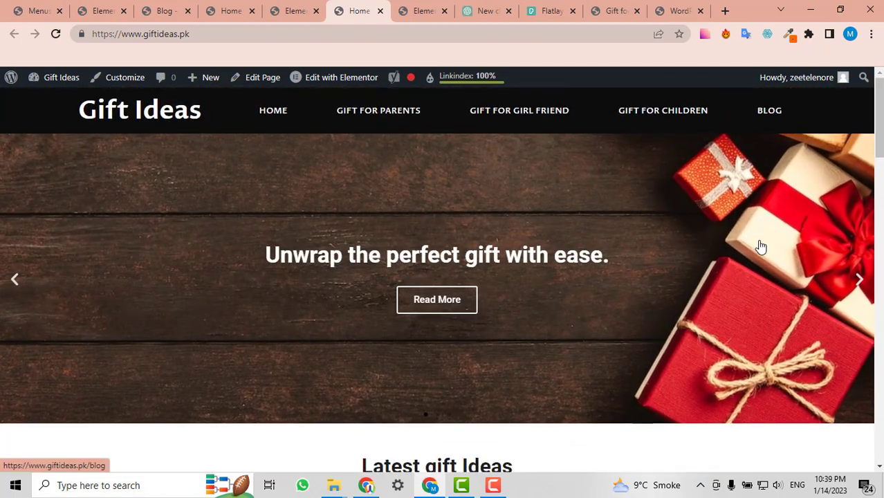